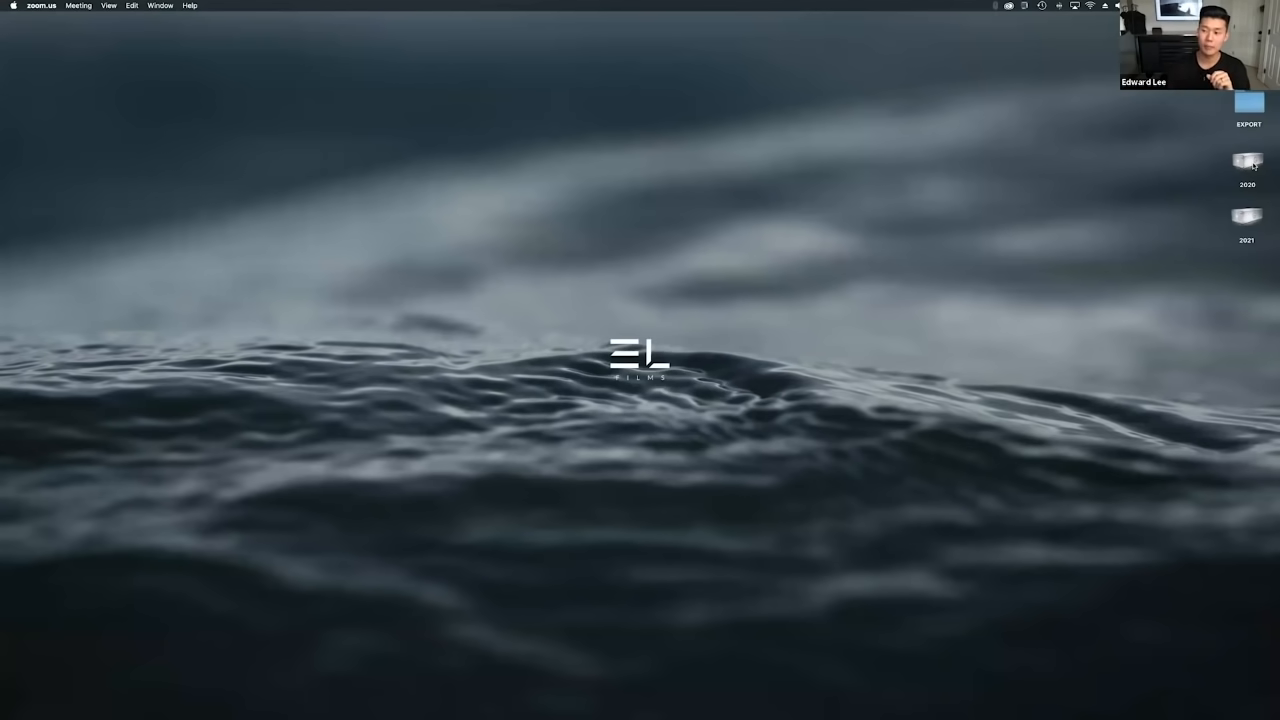
Open the 2021 drive and view the contents of the TOOLS folder inside WORKING.
double_click(1247, 218)
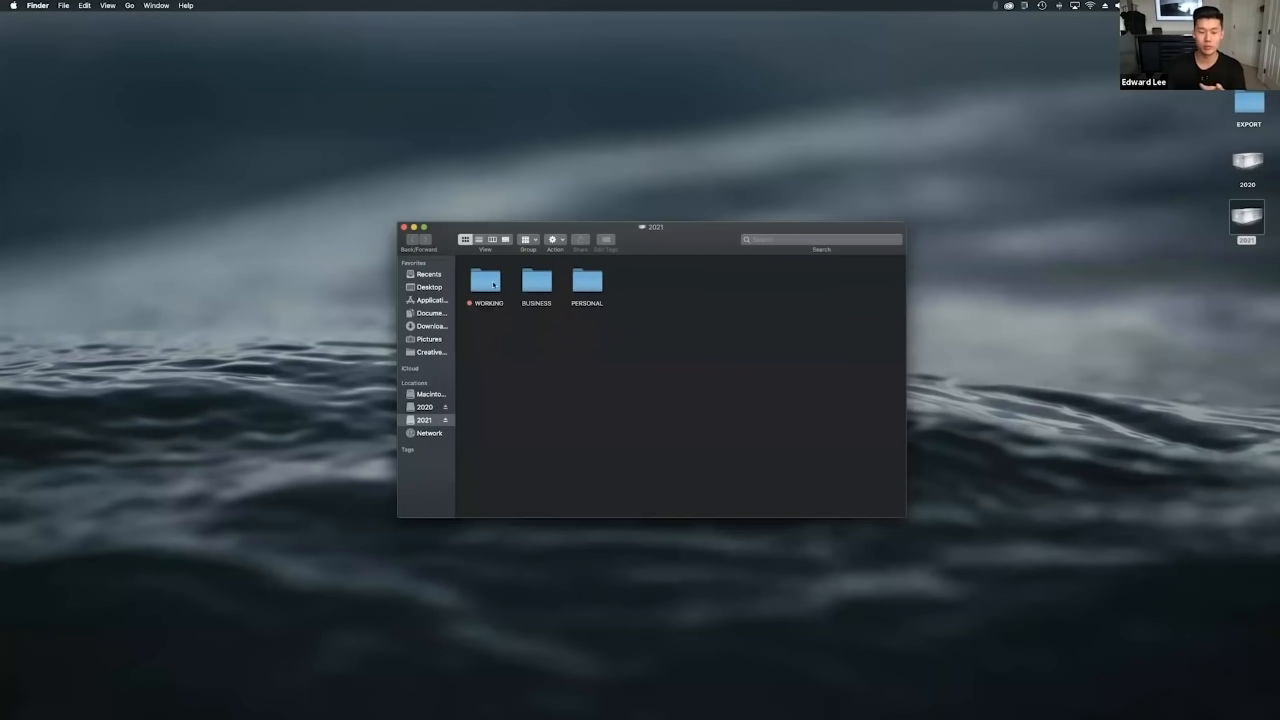
double_click(488, 282)
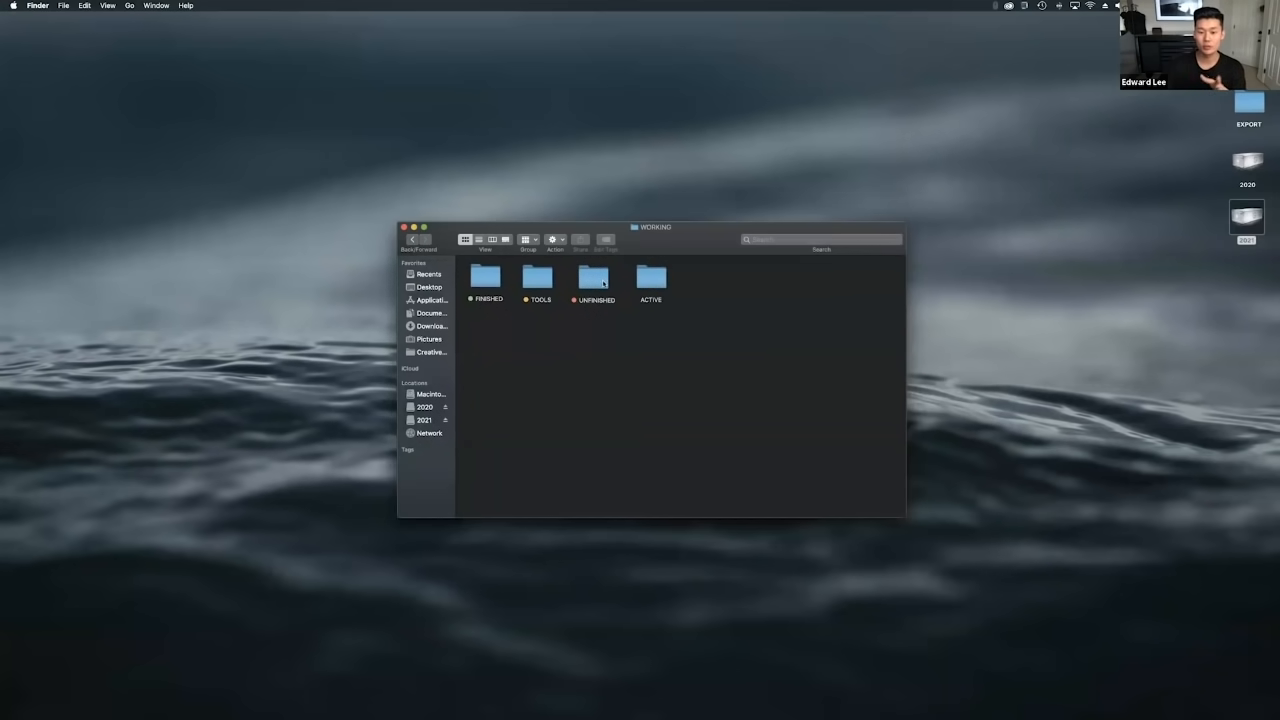
double_click(536, 280)
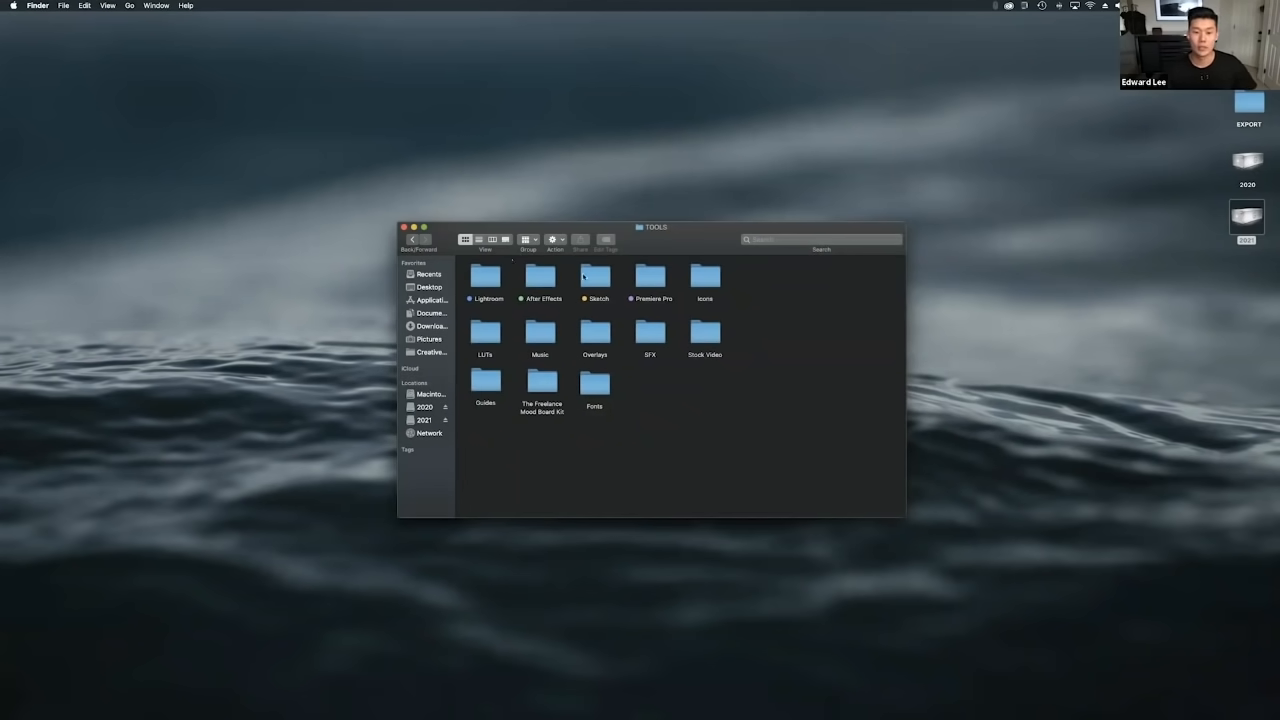
View the project folders stored in the UNFINISHED folder and return to WORKING.
click(412, 240)
double_click(594, 281)
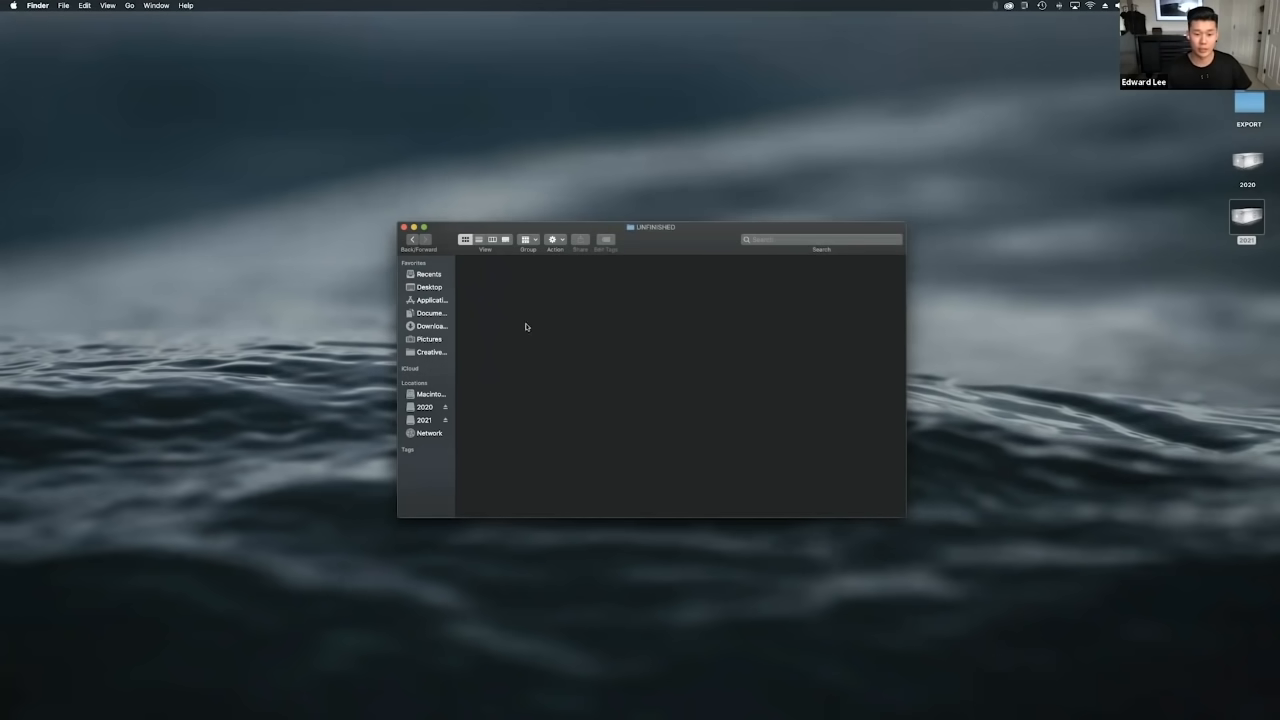
double_click(484, 280)
double_click(580, 284)
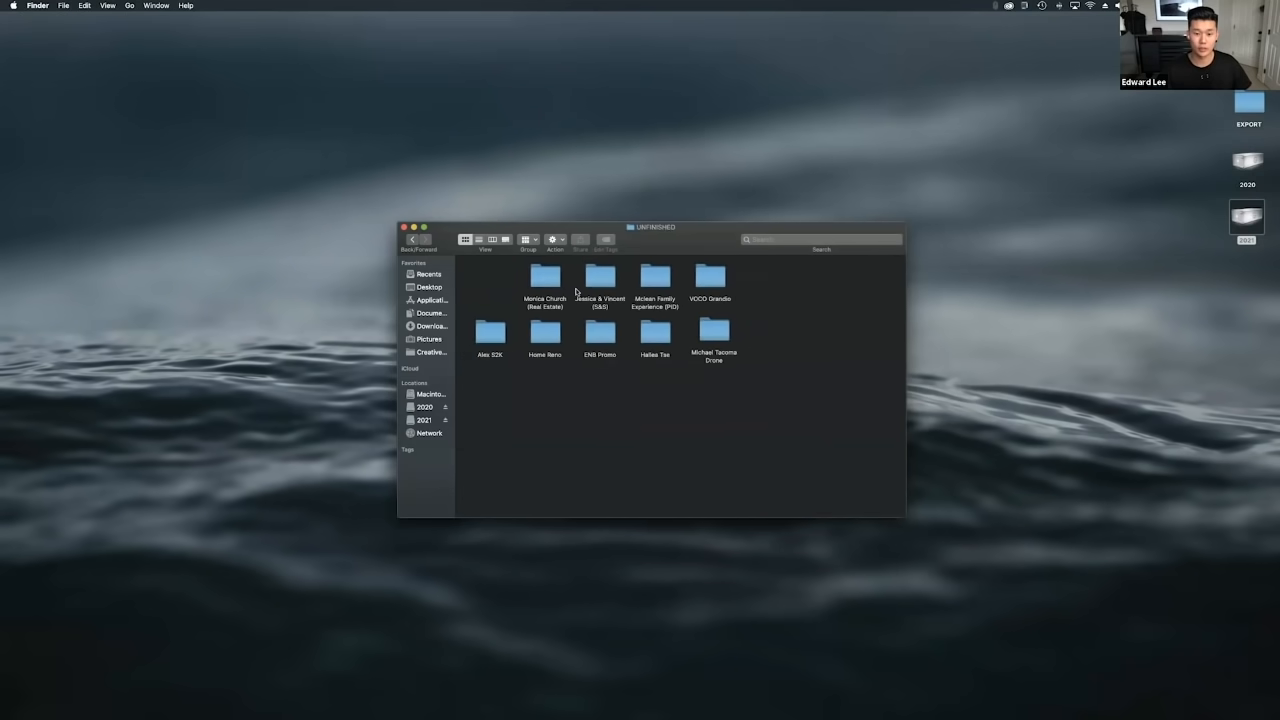
click(412, 240)
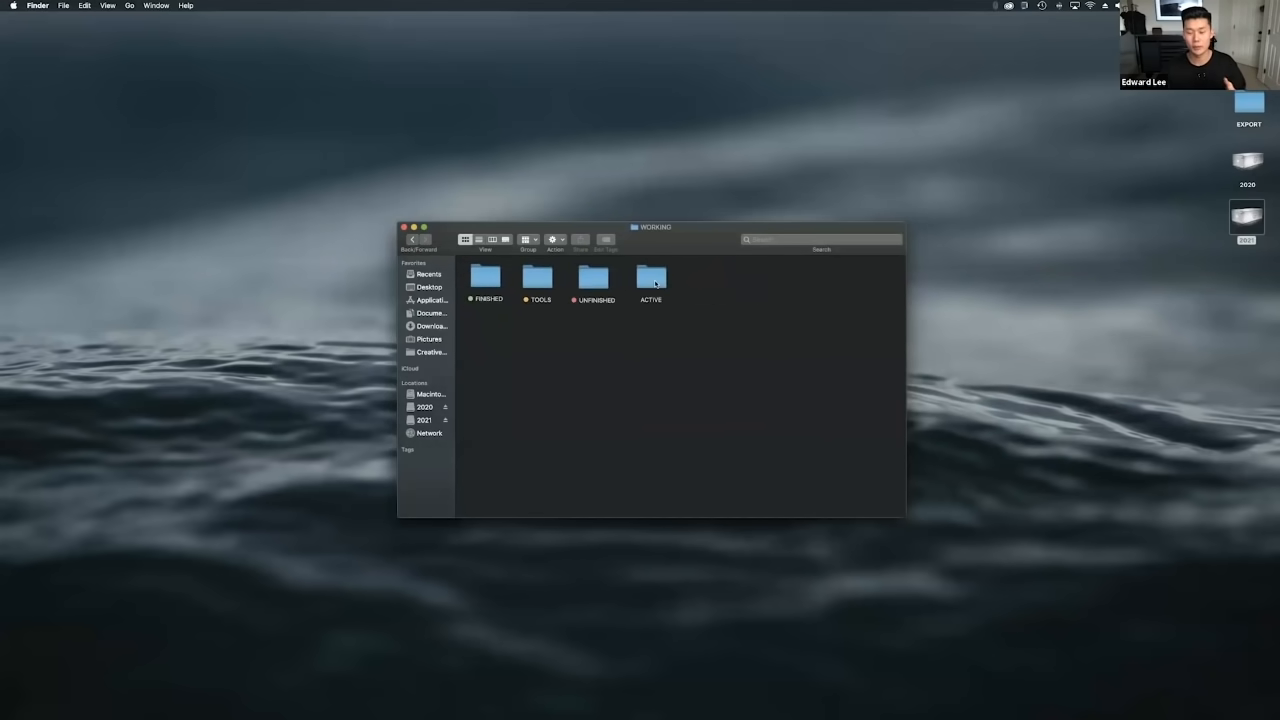
Open the ACTIVE folder and highlight all of its project folders, clearing the selection again.
double_click(651, 282)
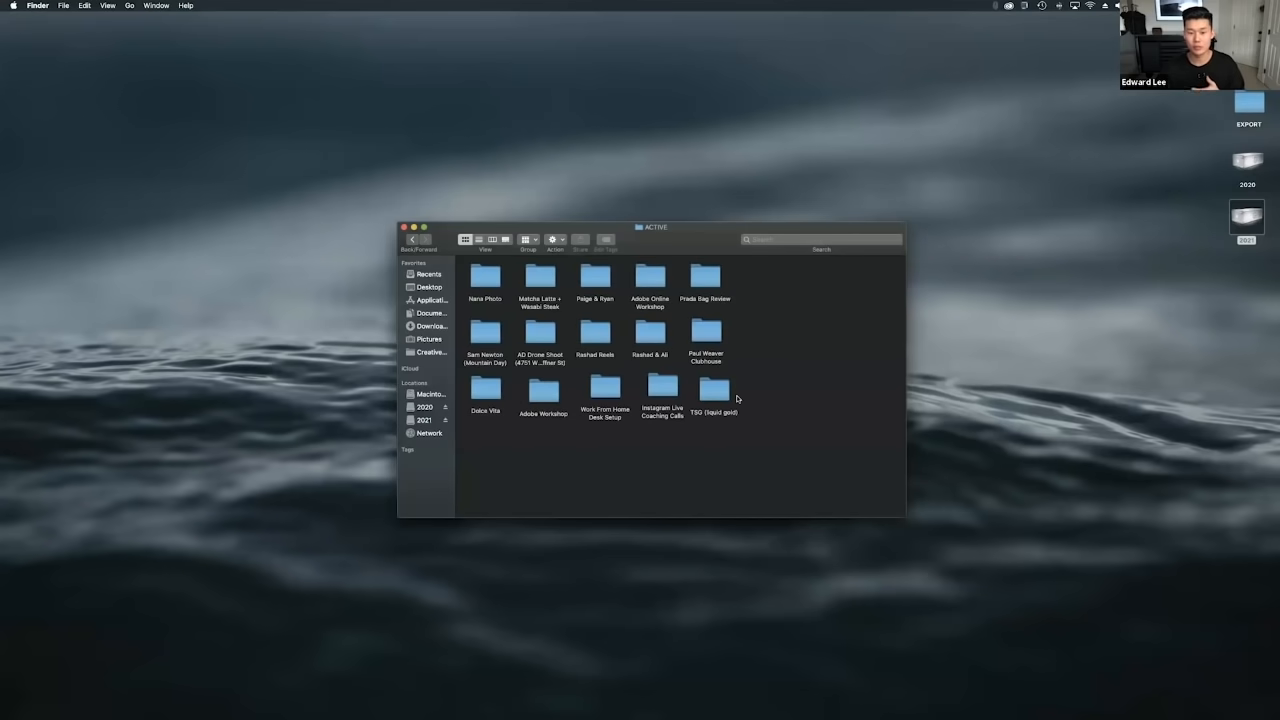
drag(463, 261, 743, 468)
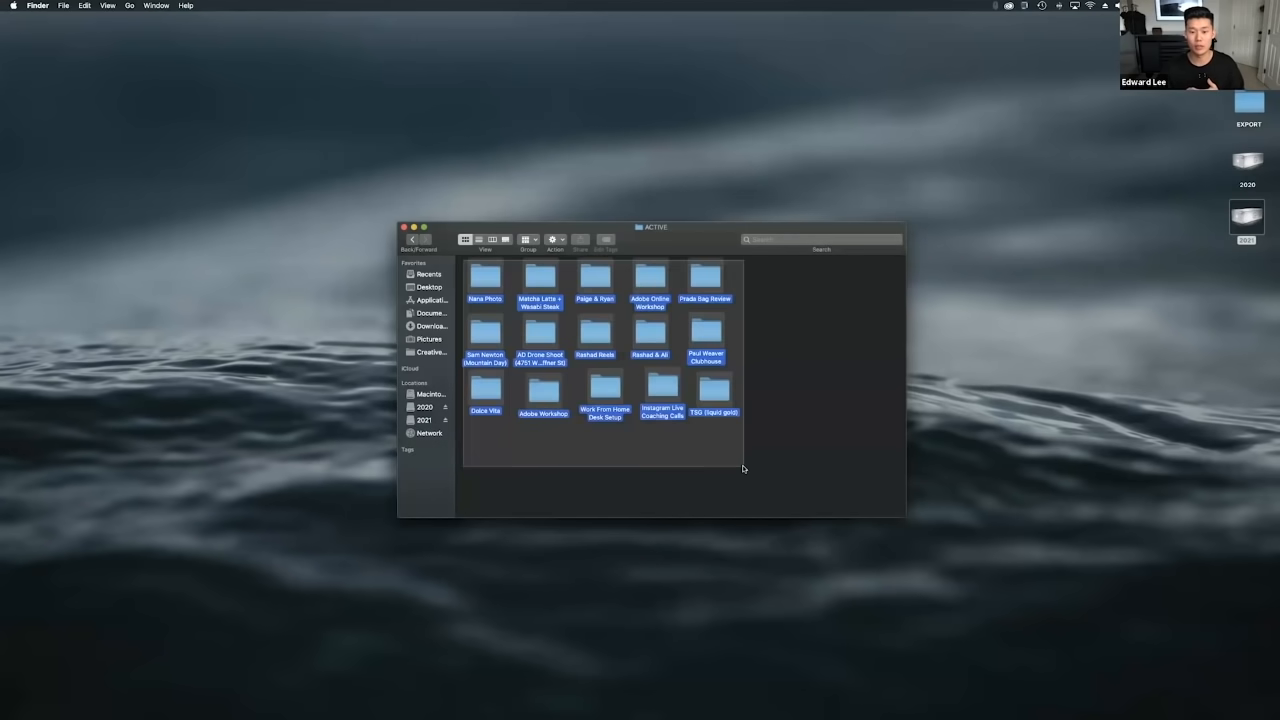
click(746, 458)
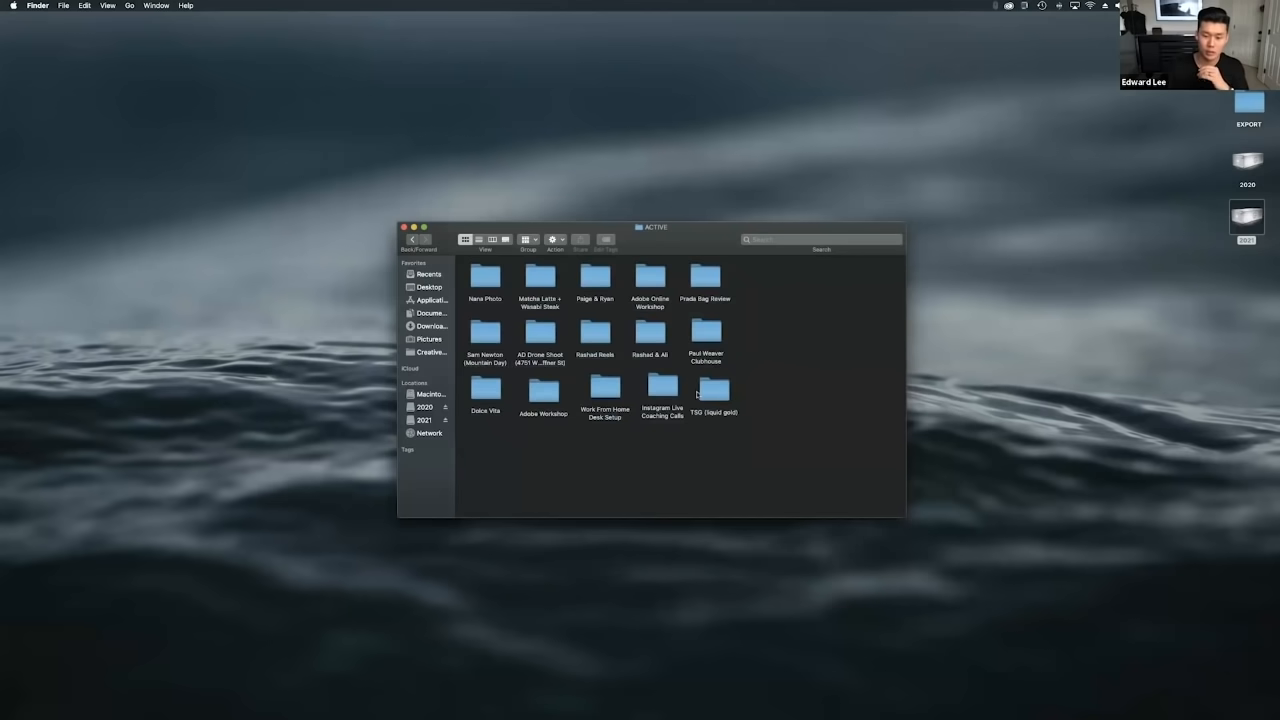
drag(780, 440, 481, 263)
click(515, 268)
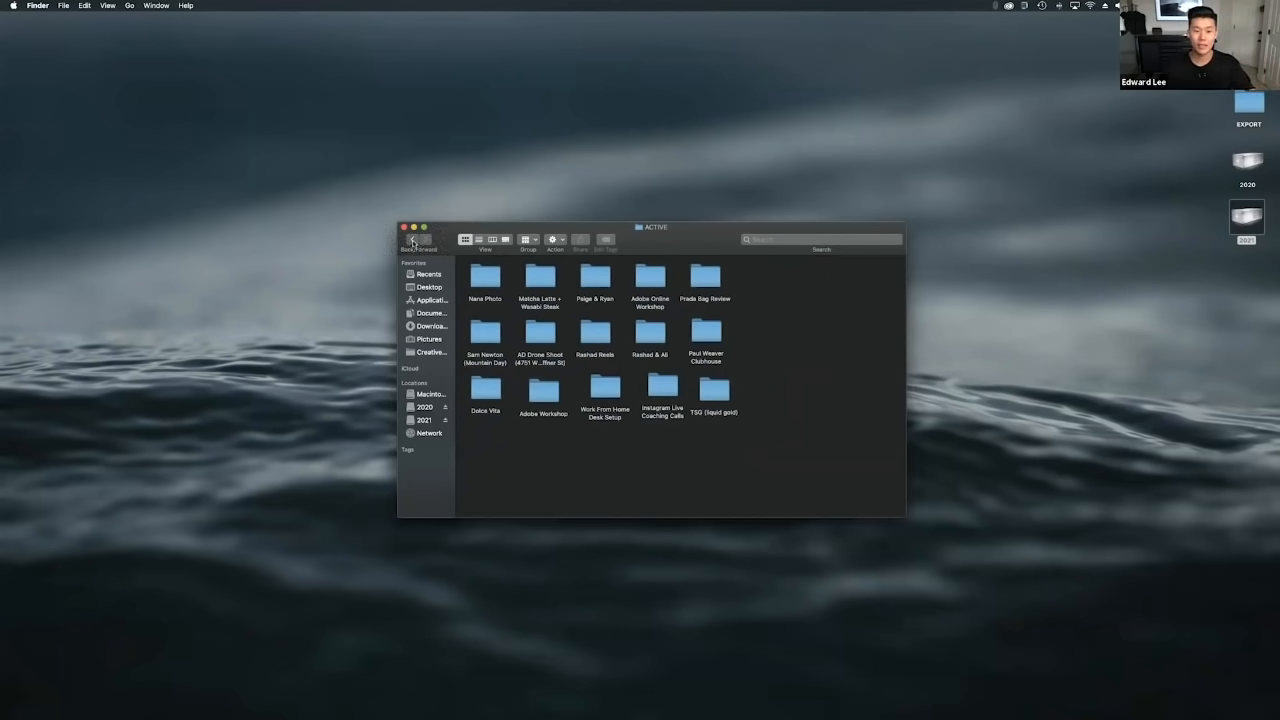
View the FINISHED folder in WORKING, and briefly check the 2021 drive's BUSINESS folder in a second window before closing that window.
click(411, 239)
double_click(484, 280)
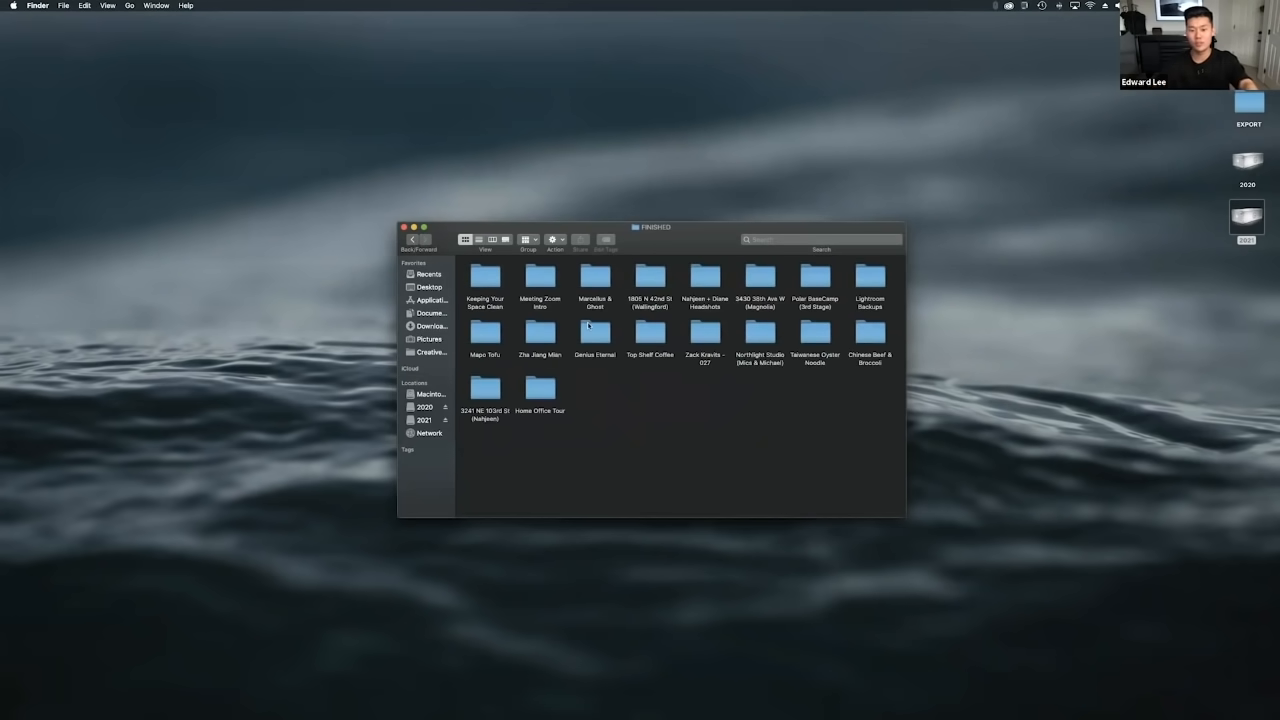
double_click(1248, 224)
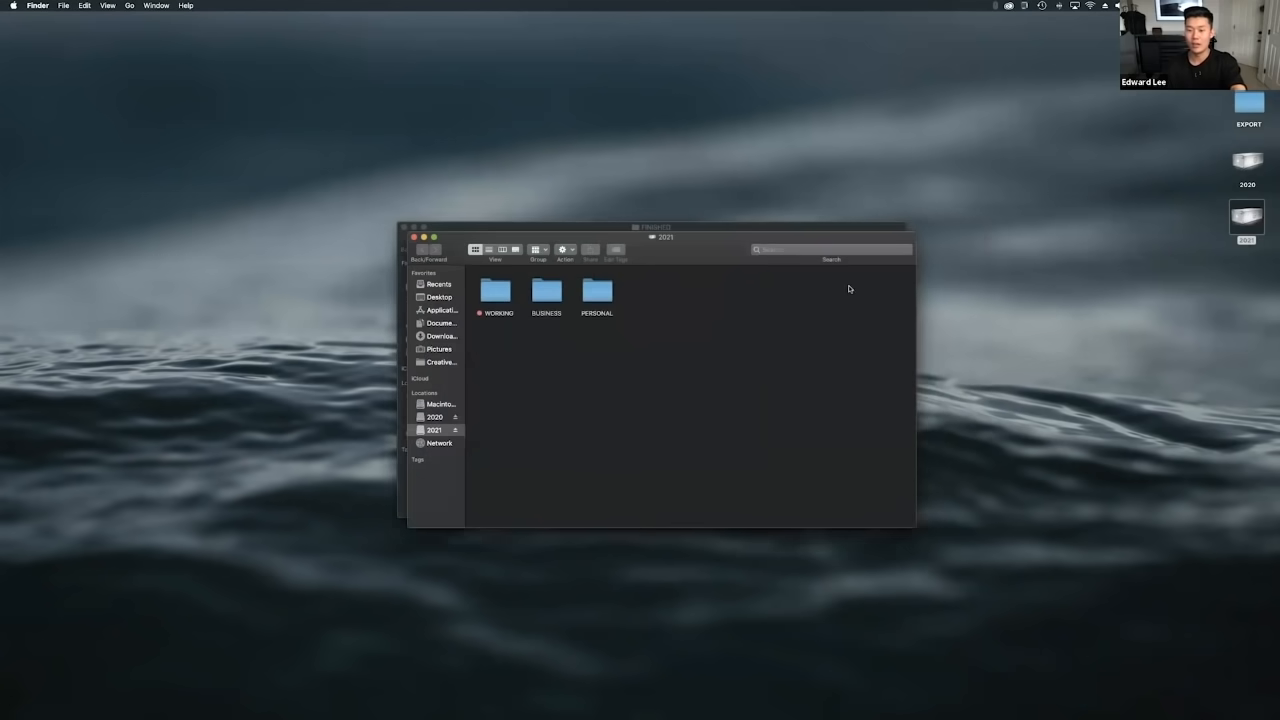
double_click(856, 398)
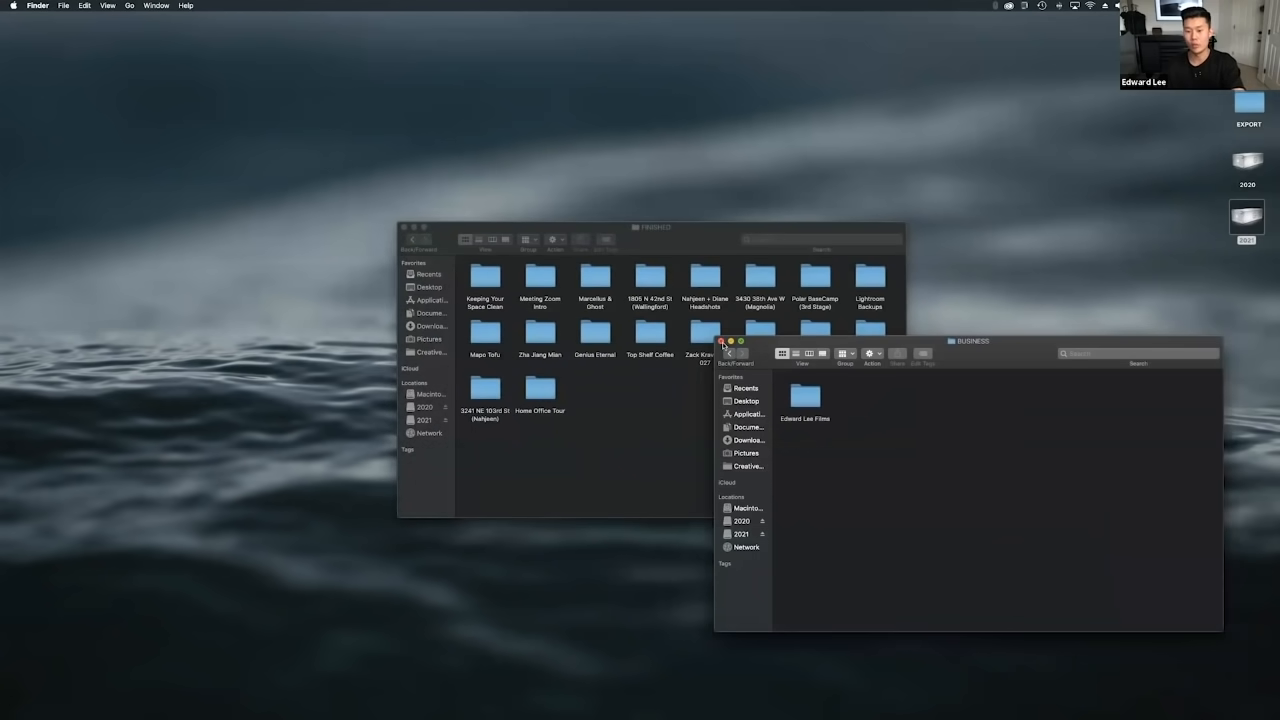
click(721, 342)
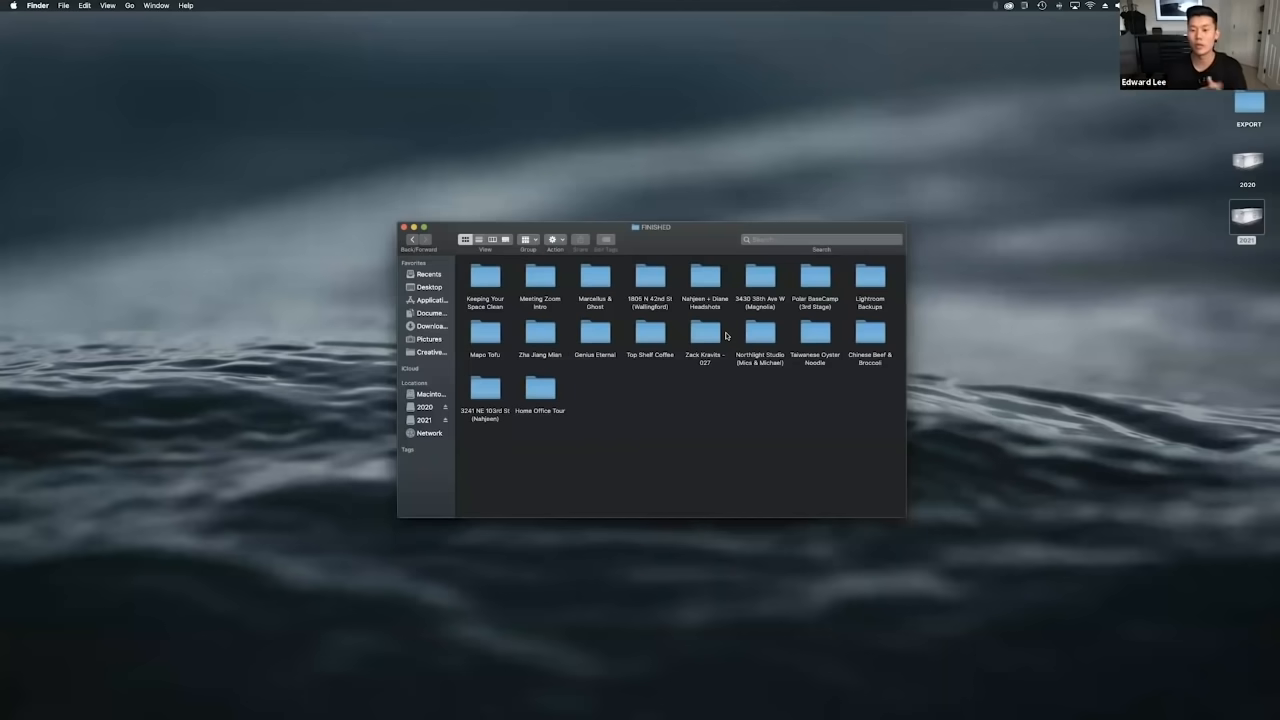
Open the Polar BaseCamp (3rd Stage) project folder and view the files in its ASSETS folder.
double_click(805, 284)
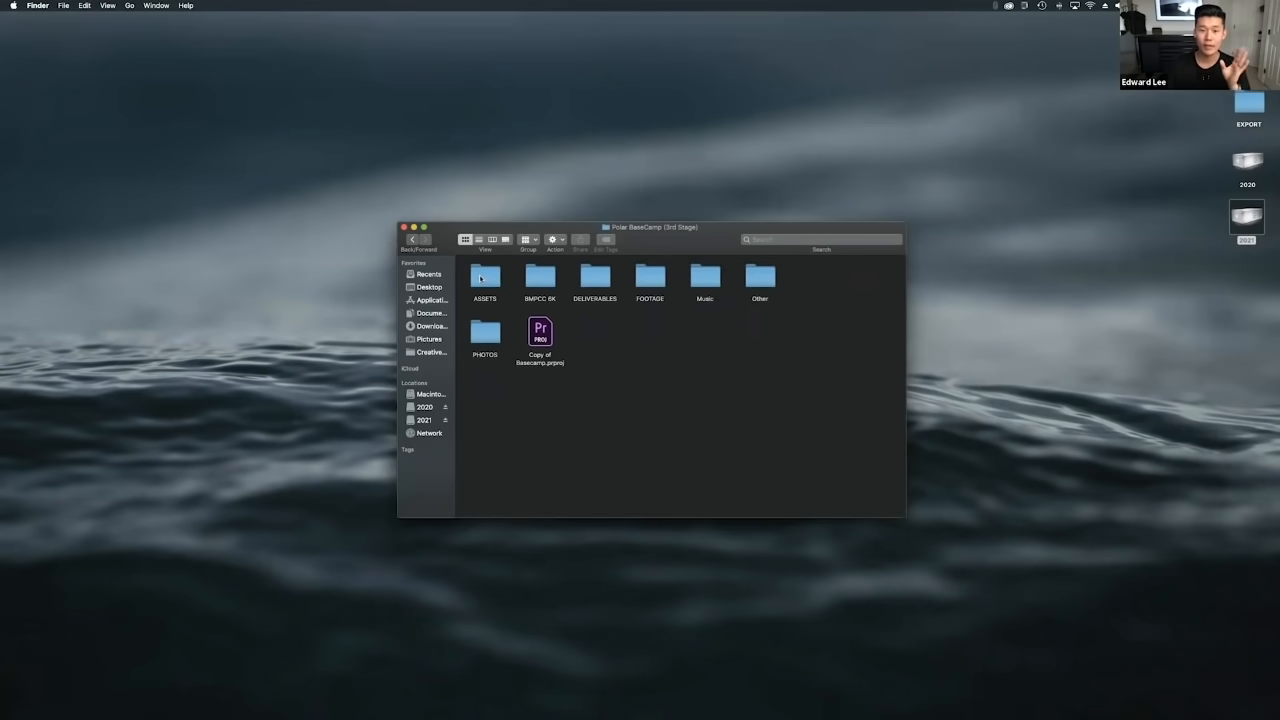
double_click(490, 281)
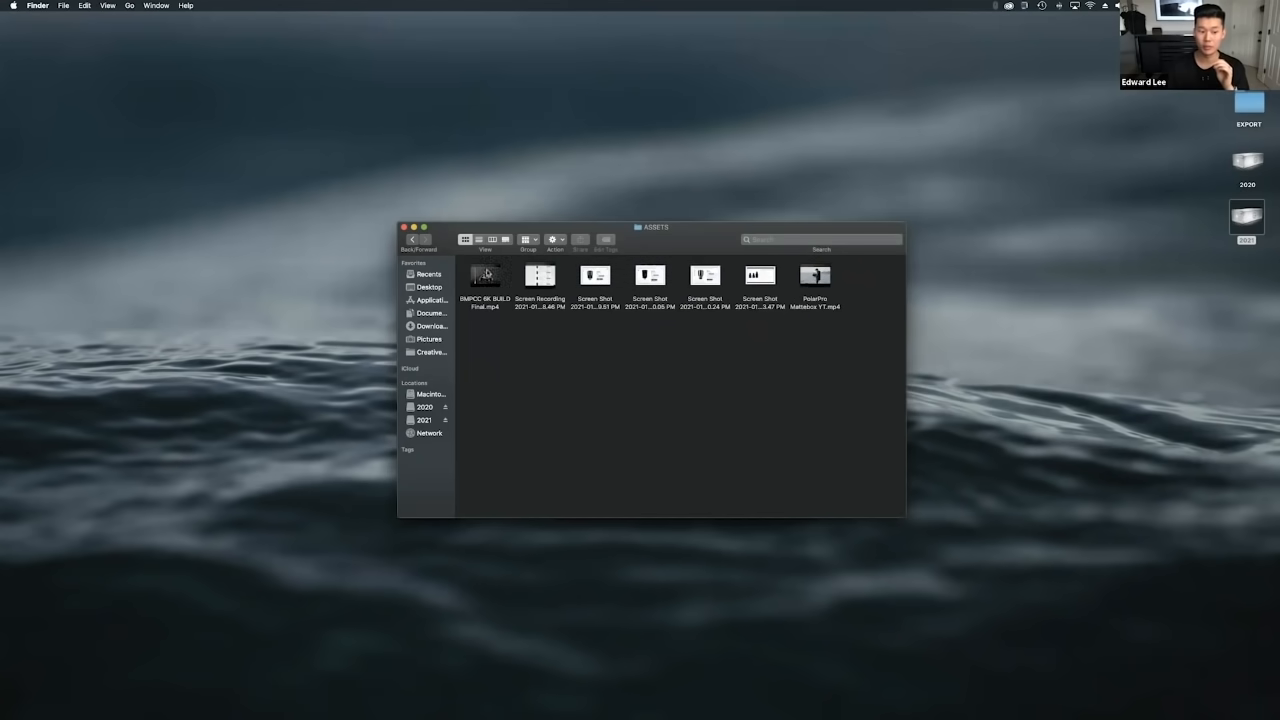
click(414, 241)
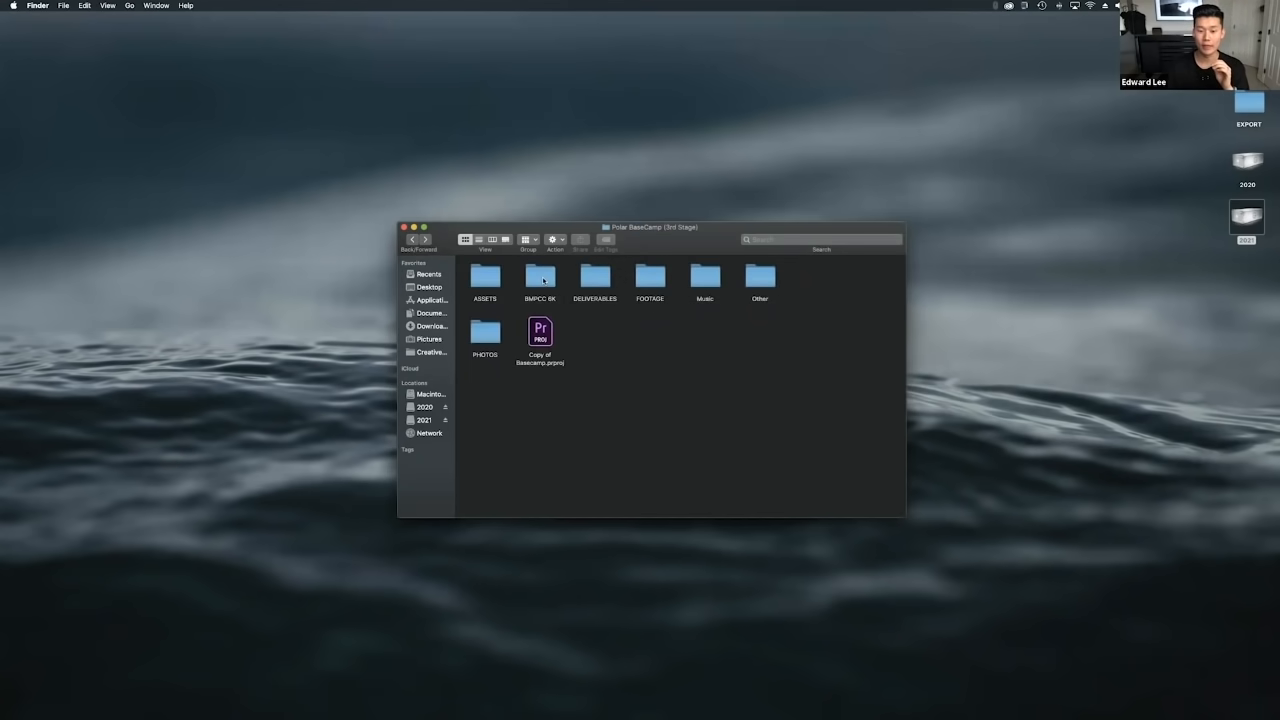
View the contents of the BMPCC 6K folder and return to the Polar BaseCamp project folder.
click(543, 281)
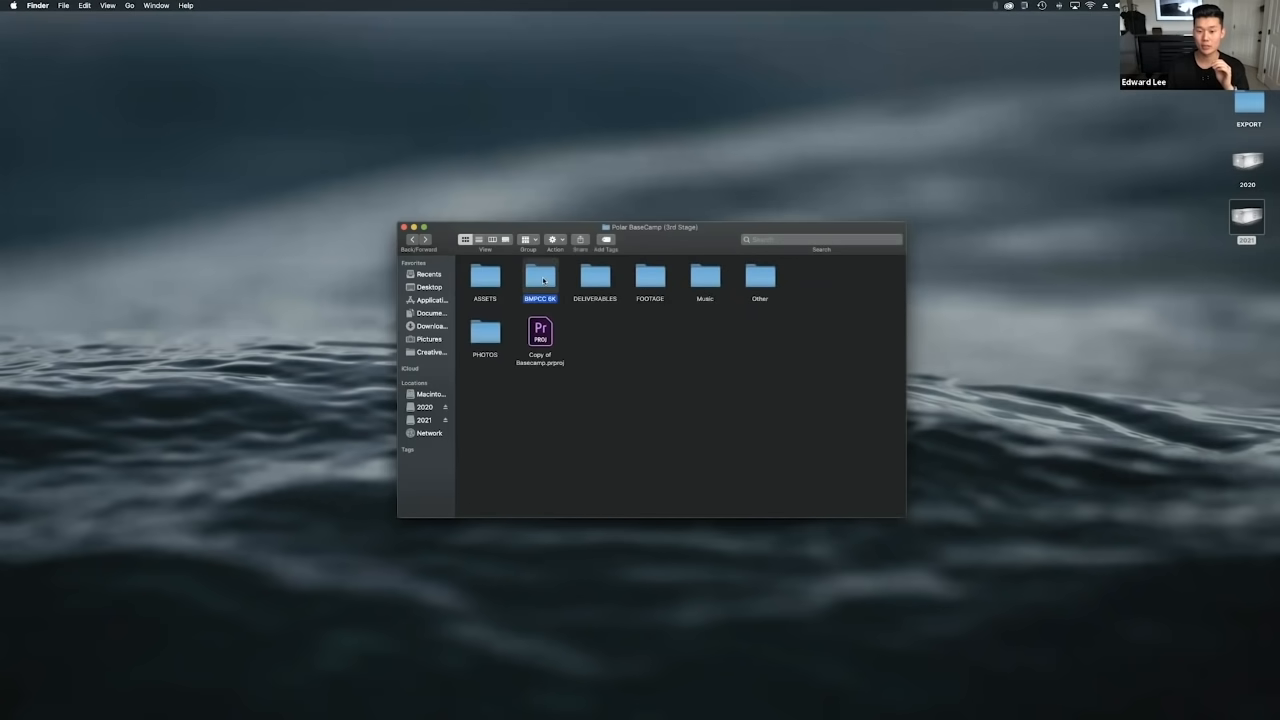
double_click(543, 281)
drag(489, 263, 909, 535)
click(412, 240)
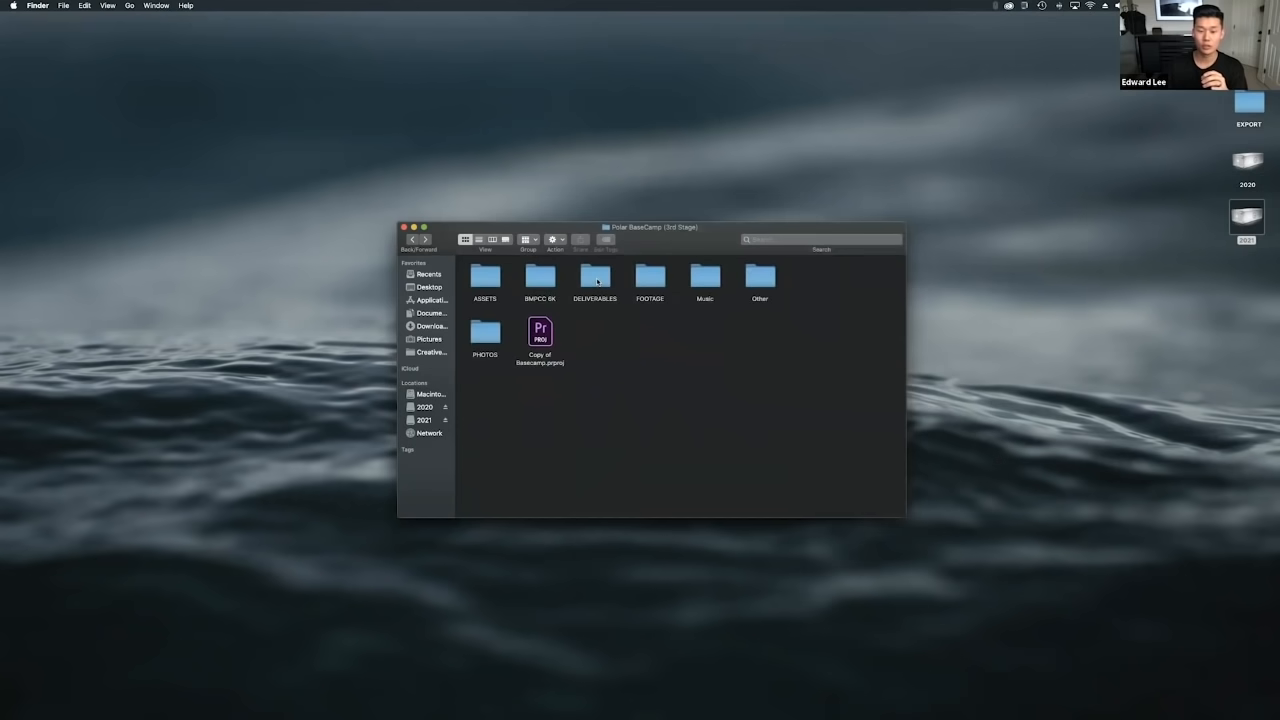
Open the DELIVERABLES folder, highlight all of its files, and return to the project folder.
double_click(597, 282)
click(477, 280)
shift+click(767, 298)
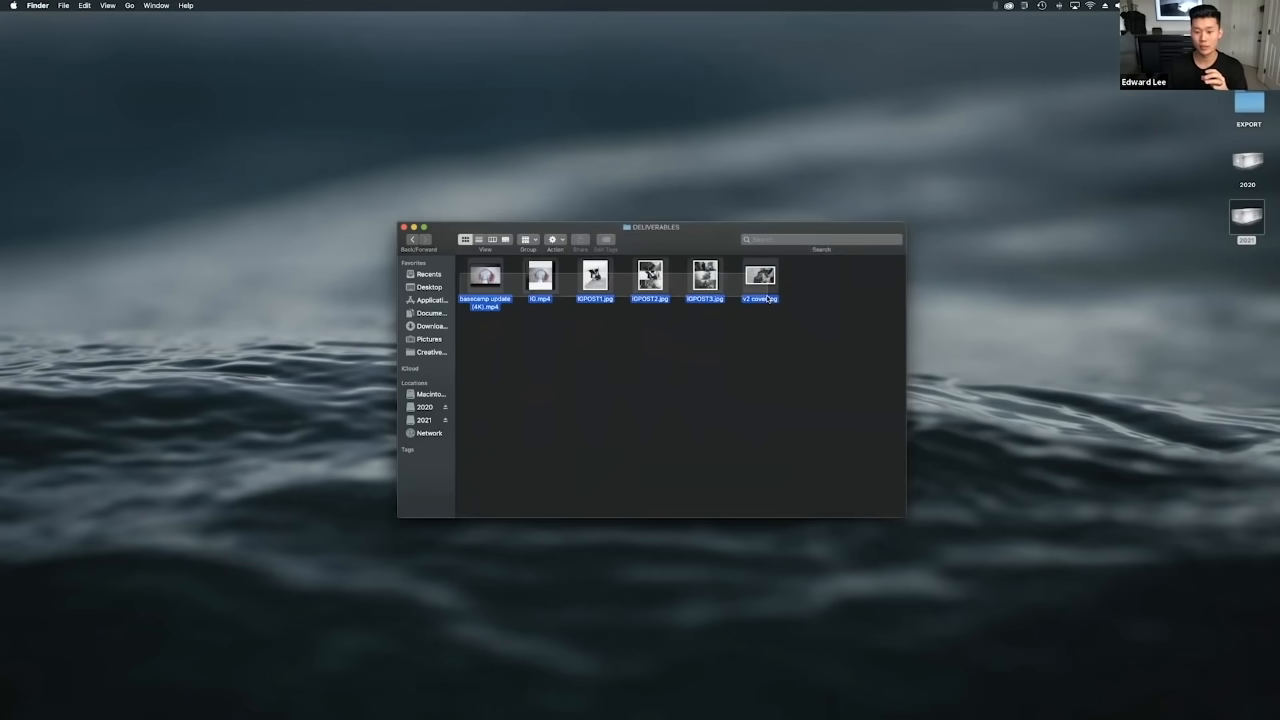
click(410, 242)
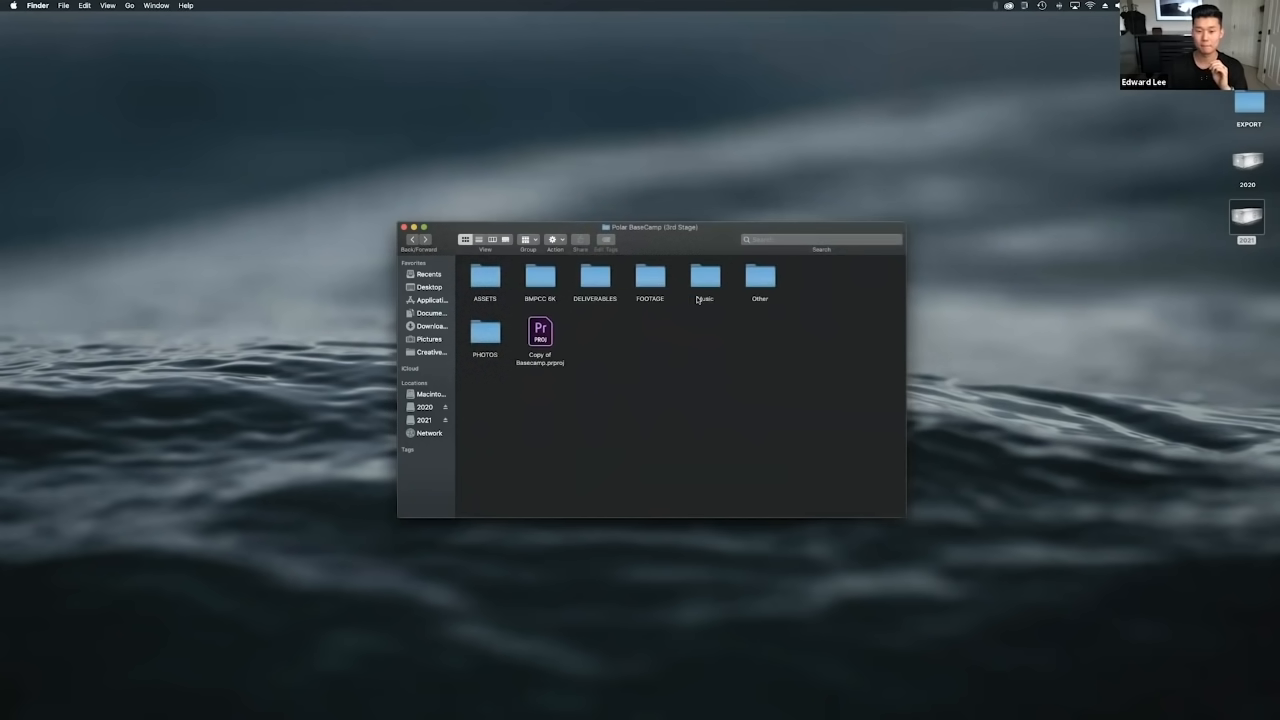
View the project's FOOTAGE folder and its Music folder, returning to the project folder after each.
double_click(651, 282)
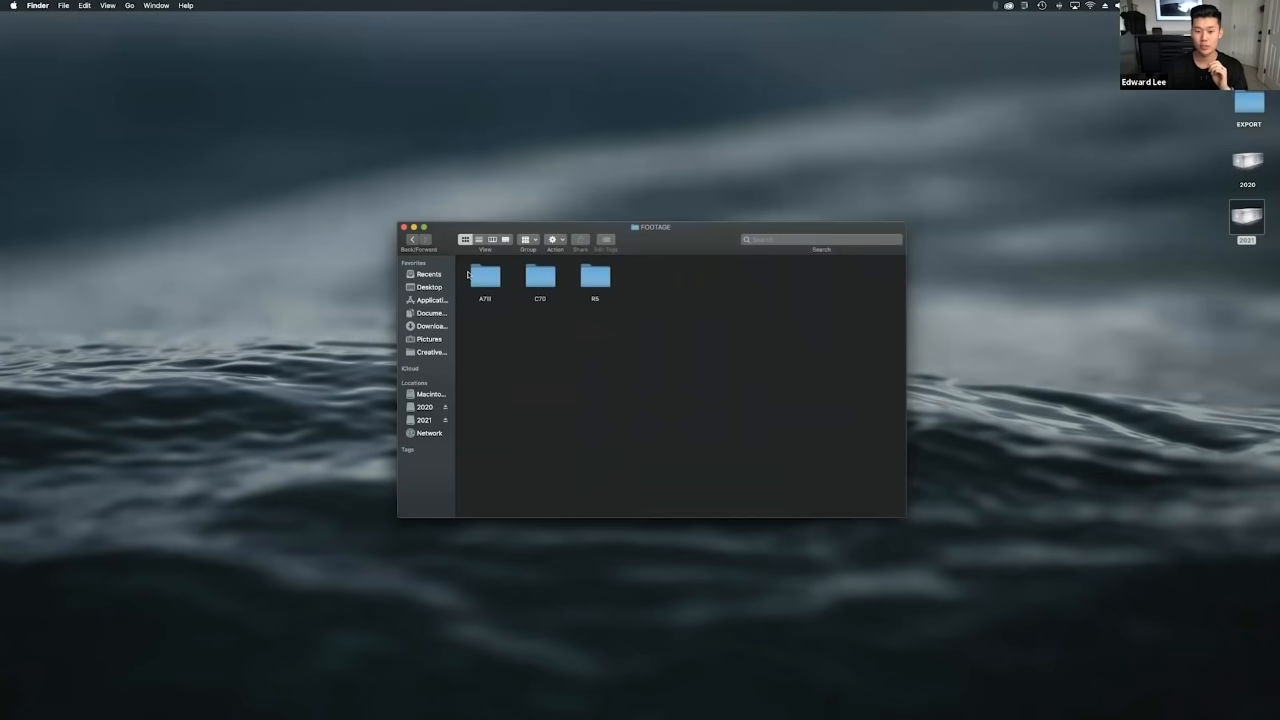
key(super+bracketleft)
double_click(715, 288)
click(411, 240)
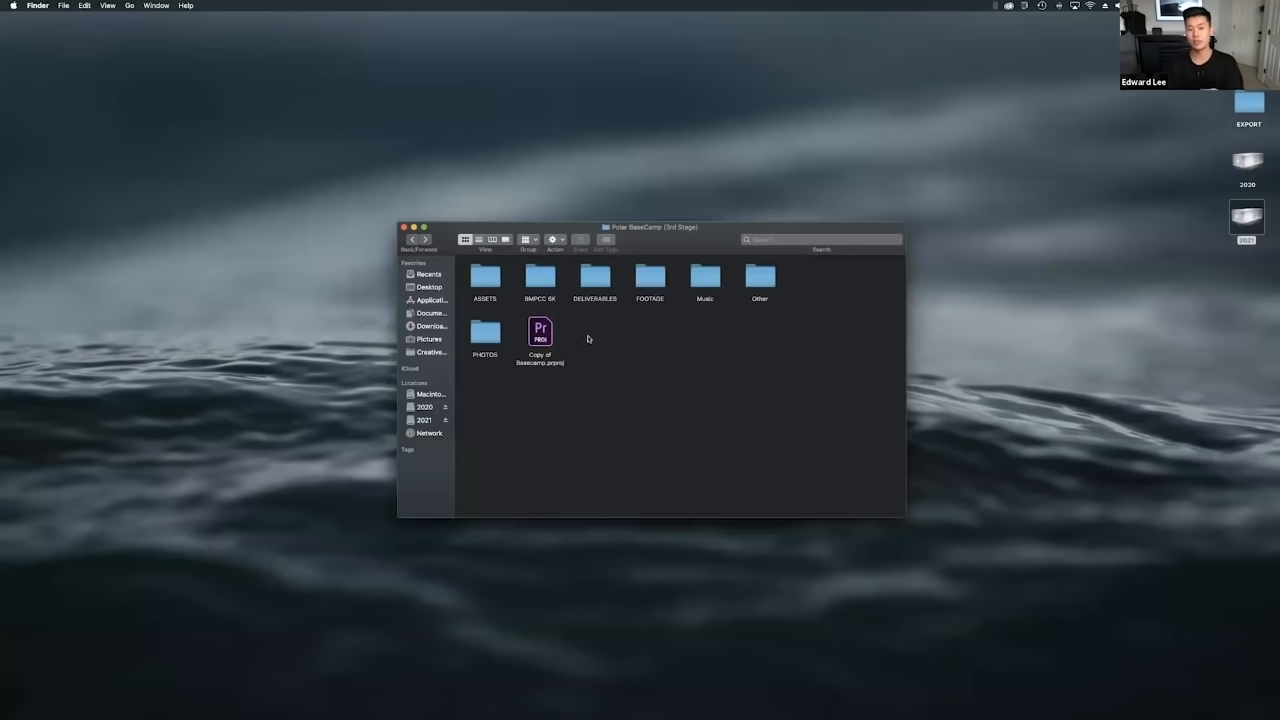
View the PHOTOS folder and its subfolders, return to the project folder, and close the Finder window.
double_click(487, 339)
click(480, 281)
double_click(480, 281)
click(412, 240)
double_click(543, 278)
double_click(411, 240)
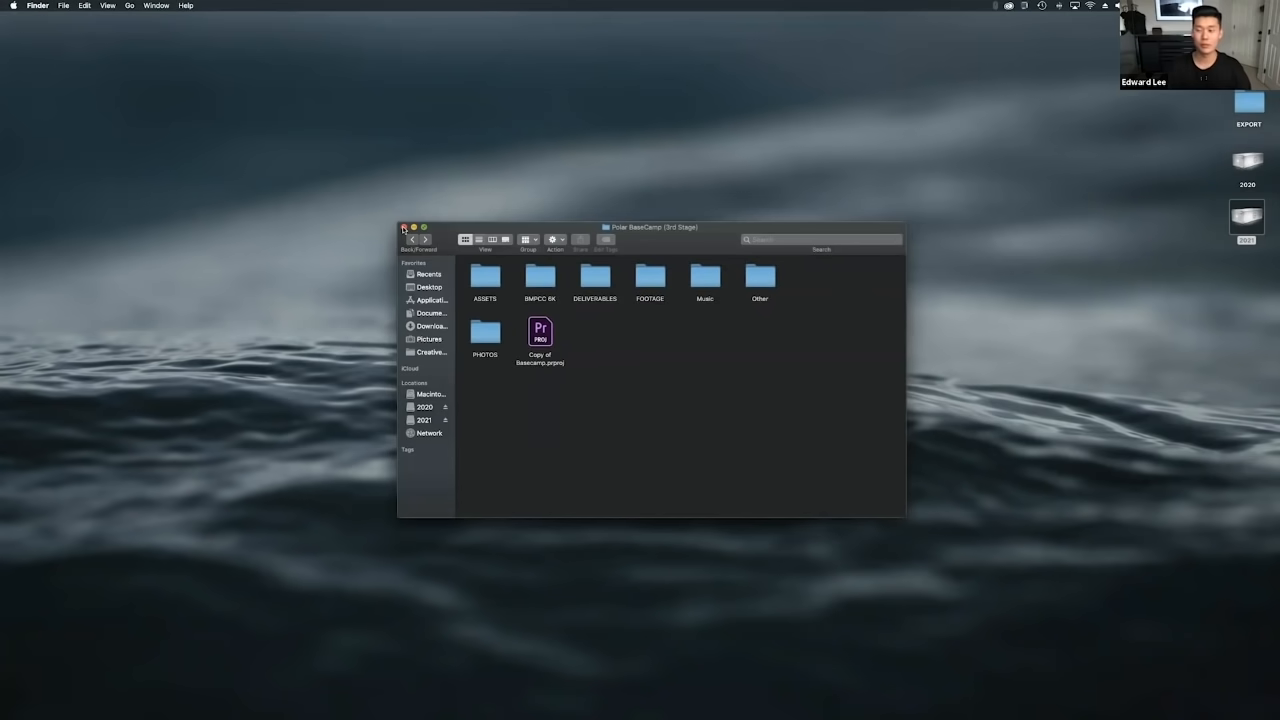
click(403, 228)
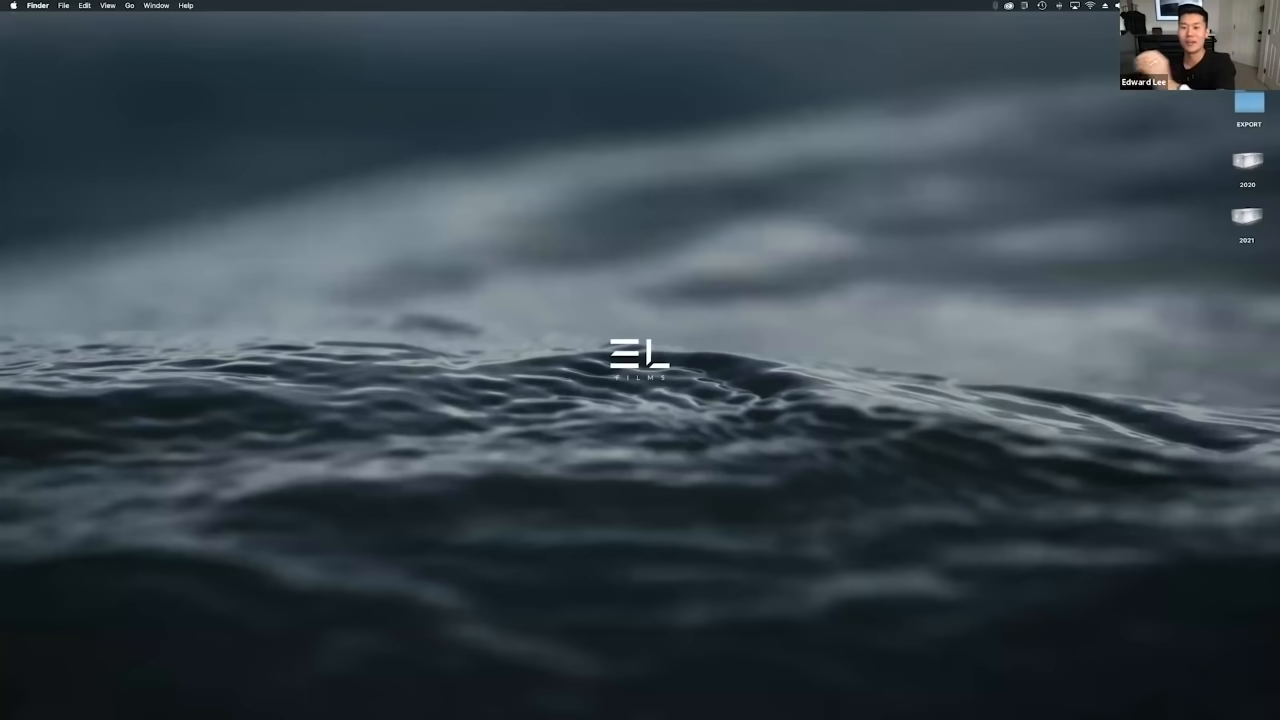
Show the DESKTOP folder in a new Finder window, highlight its untagged files, and close the window.
key(super+n)
drag(425, 424, 408, 362)
click(690, 448)
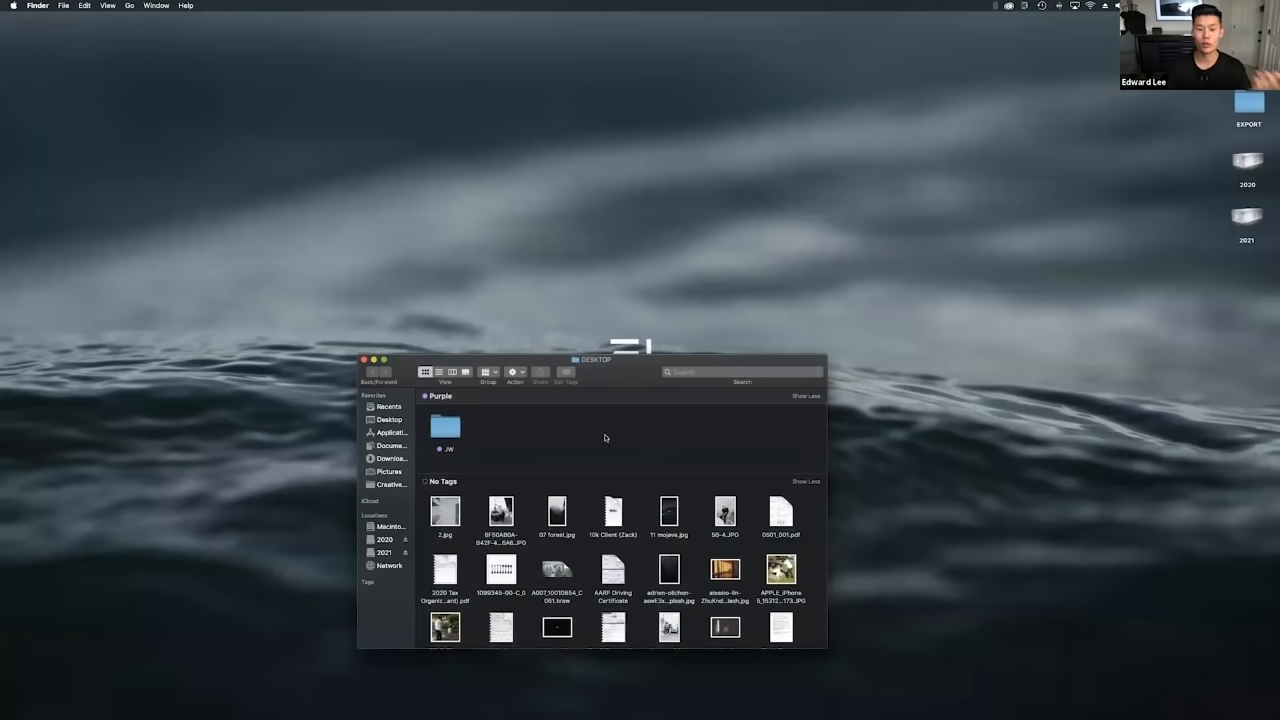
drag(422, 501, 800, 627)
drag(626, 360, 878, 5)
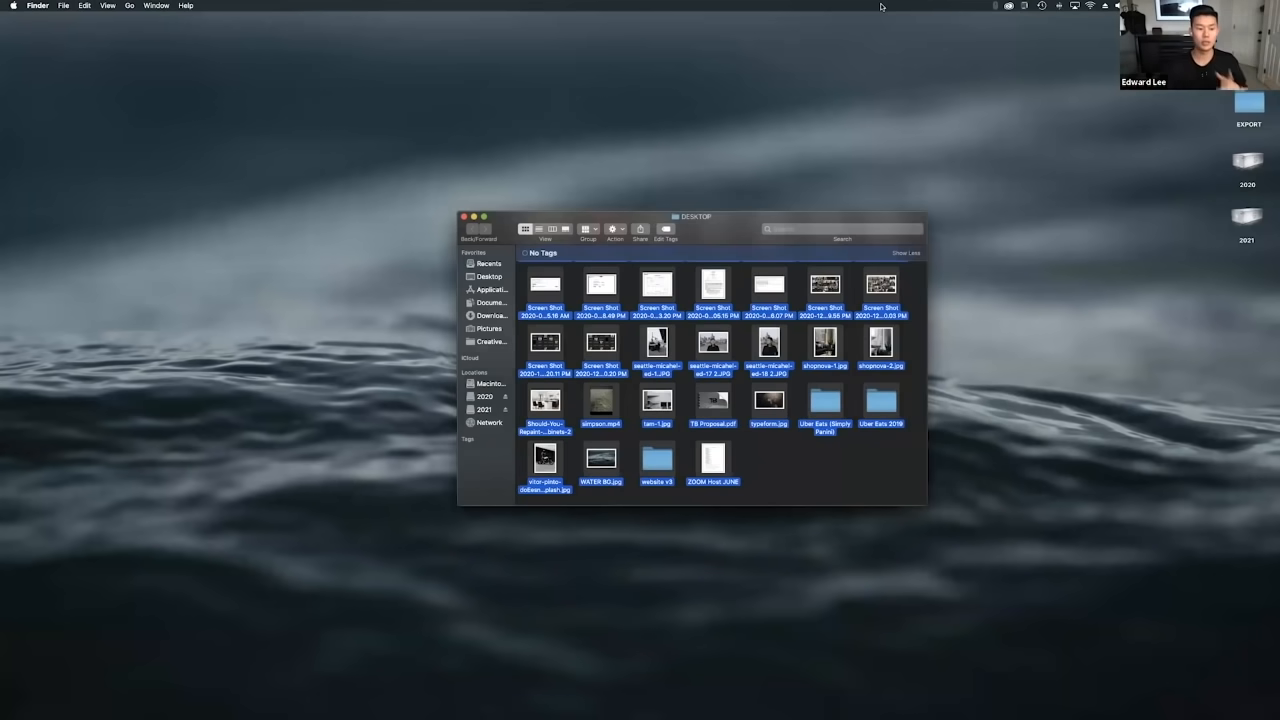
key(super+w)
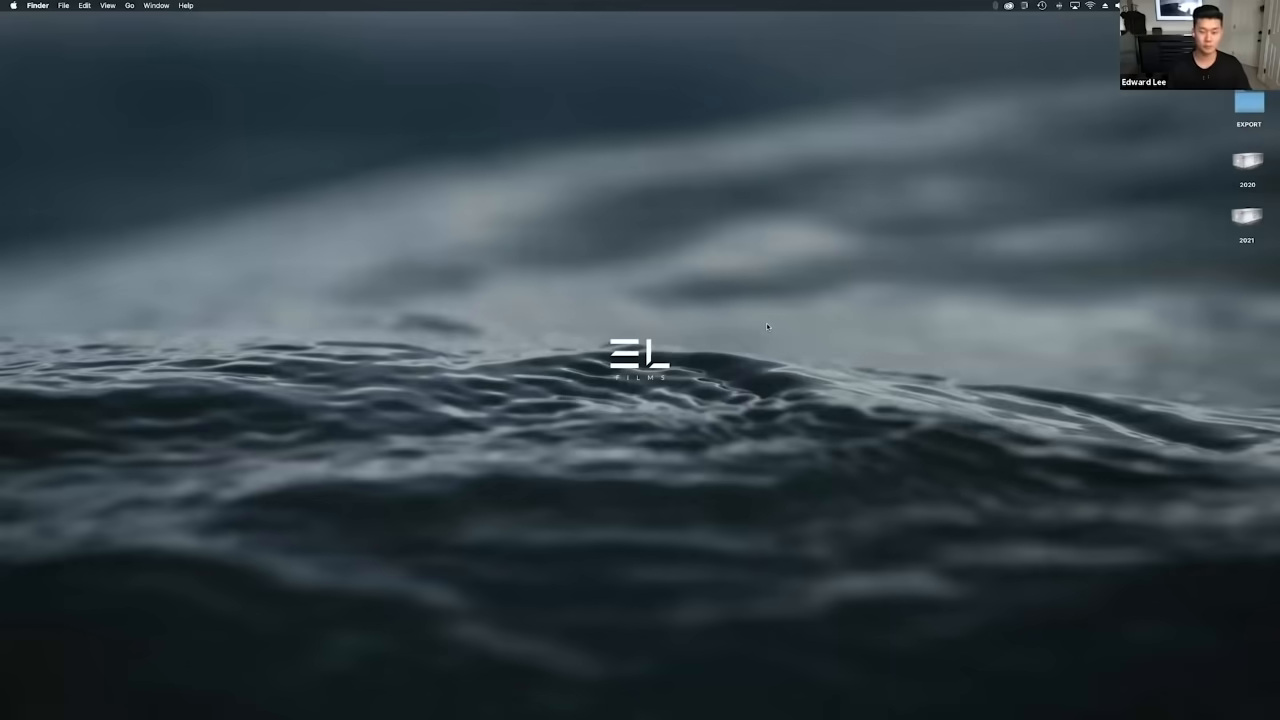
Switch to the presentation, advance to the Cut Up Footage and Pancake Timeline slide, and return to the desktop.
key(ctrl+Right)
key(Right)
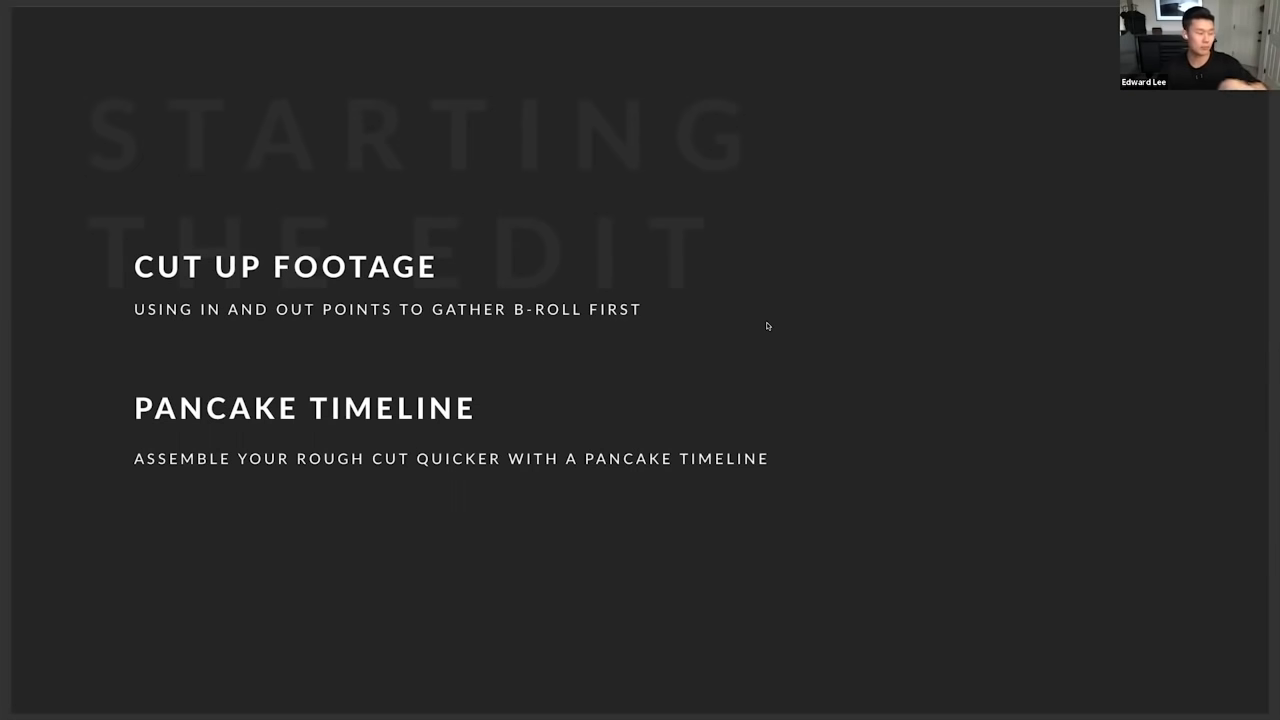
key(ctrl+Left)
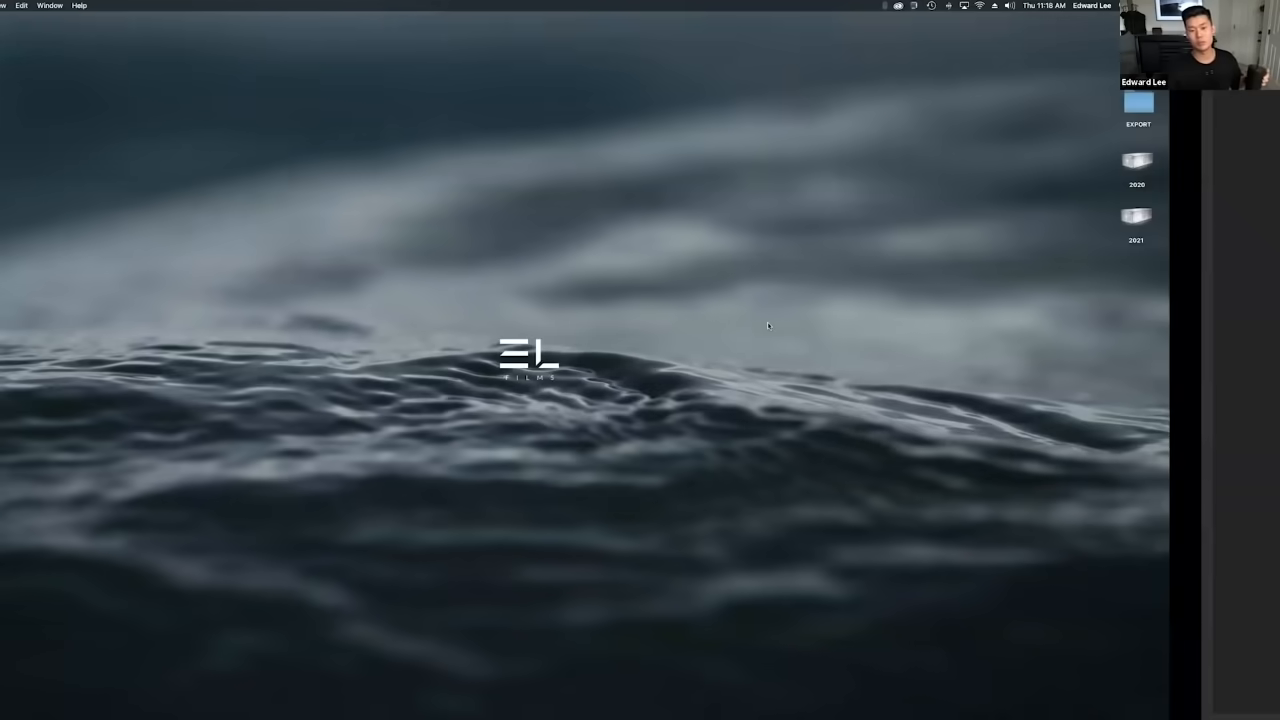
Switch to the open Premiere Pro project and look through its bins and sequences.
mouse_move(750, 710)
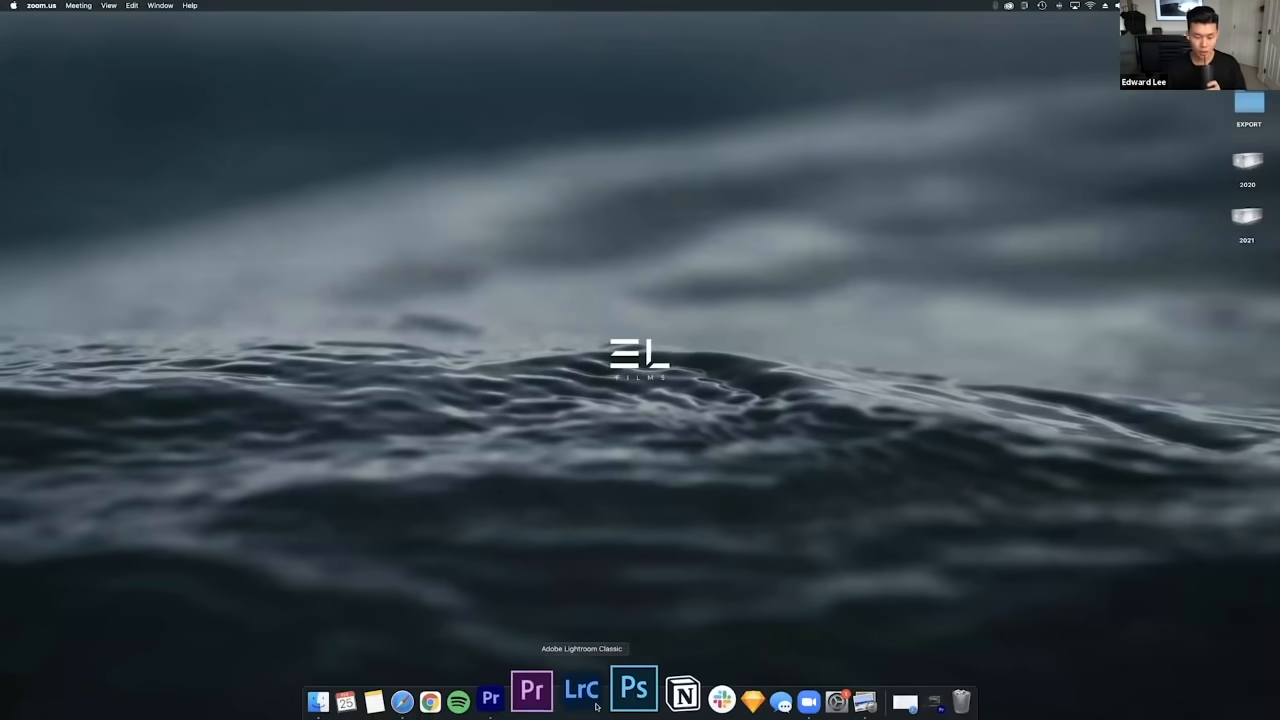
click(886, 700)
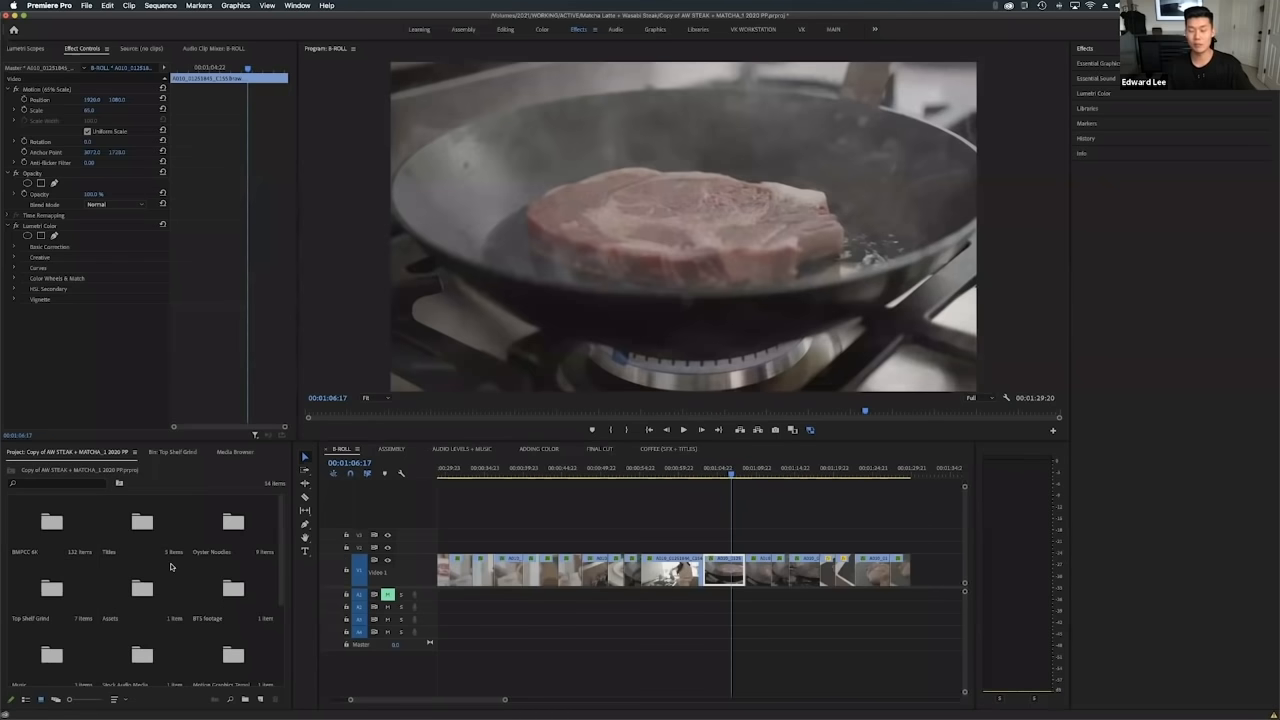
scroll(168, 566, down, 3)
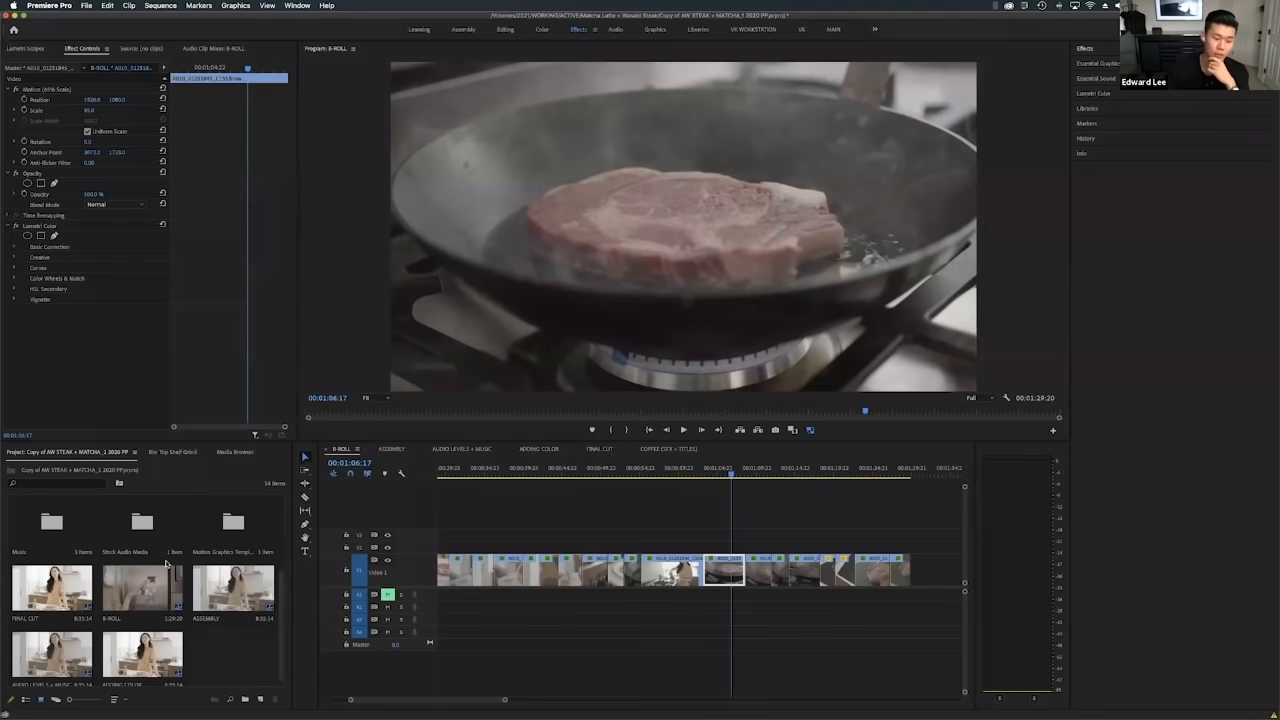
scroll(168, 565, up, 3)
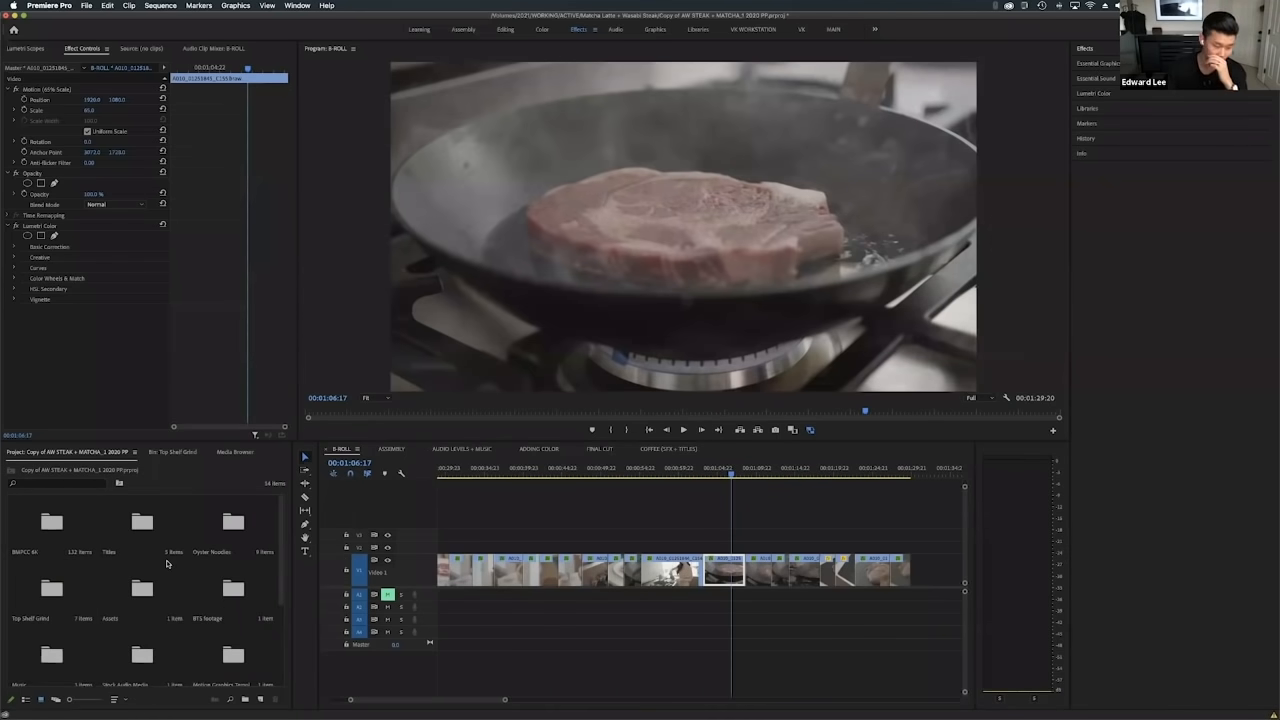
scroll(168, 567, down, 2)
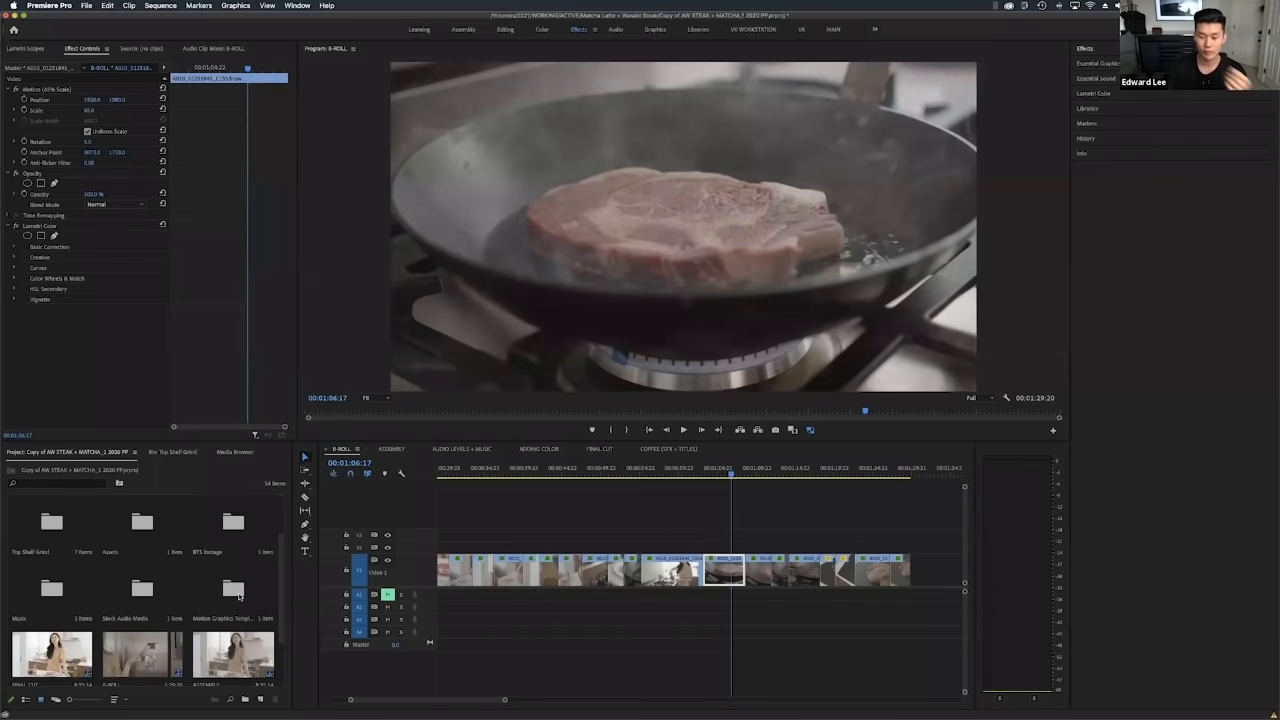
Look through the project's bins and sequences, comparing the list view with the icon view.
scroll(240, 596, down, 2)
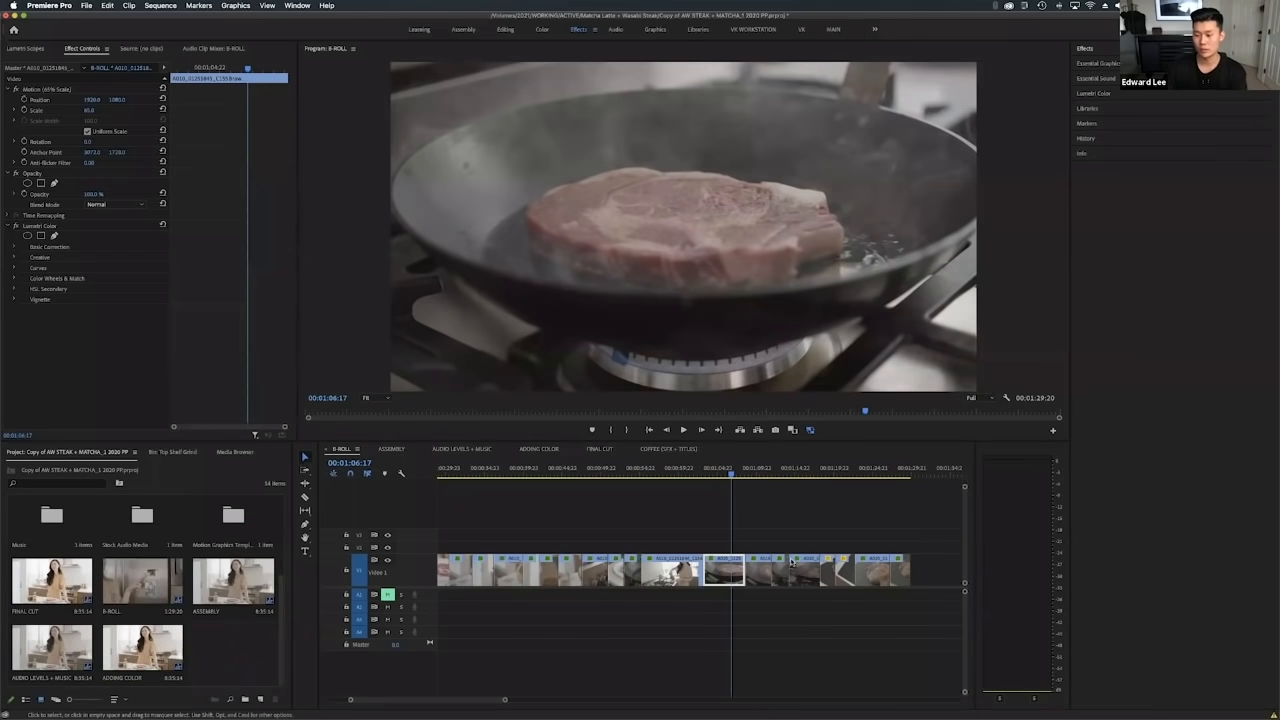
scroll(224, 608, up, 3)
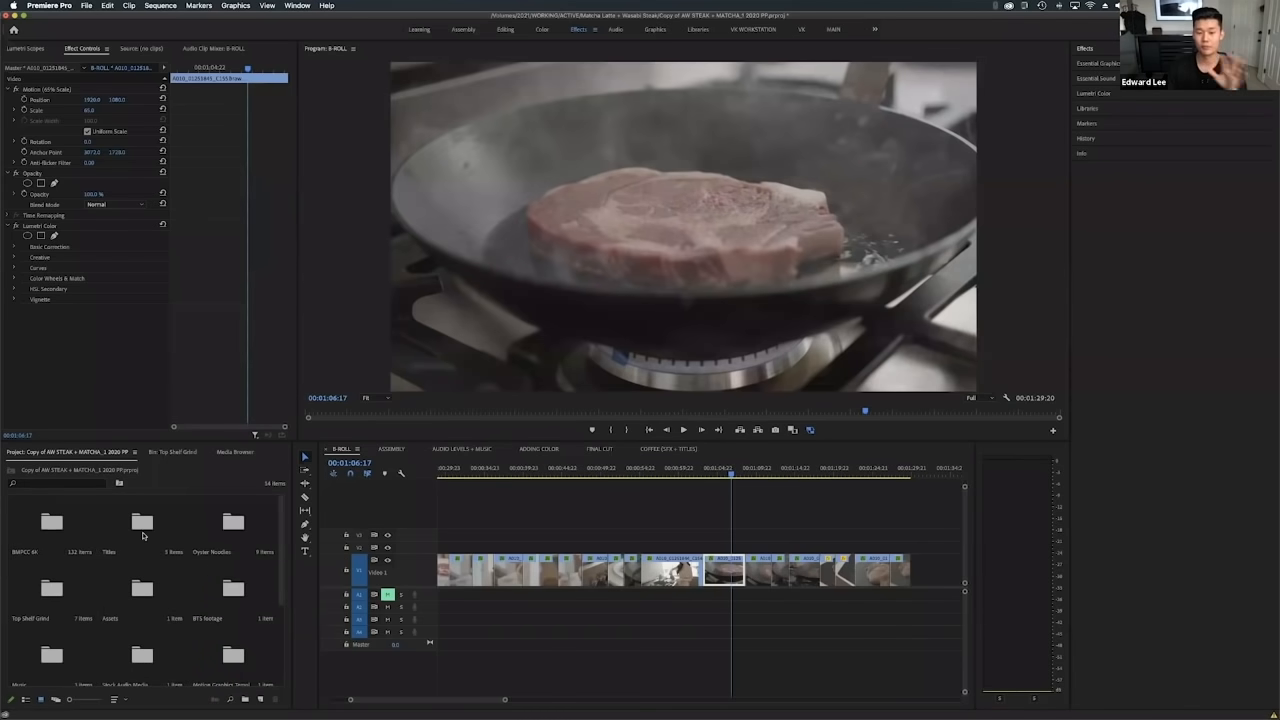
click(25, 699)
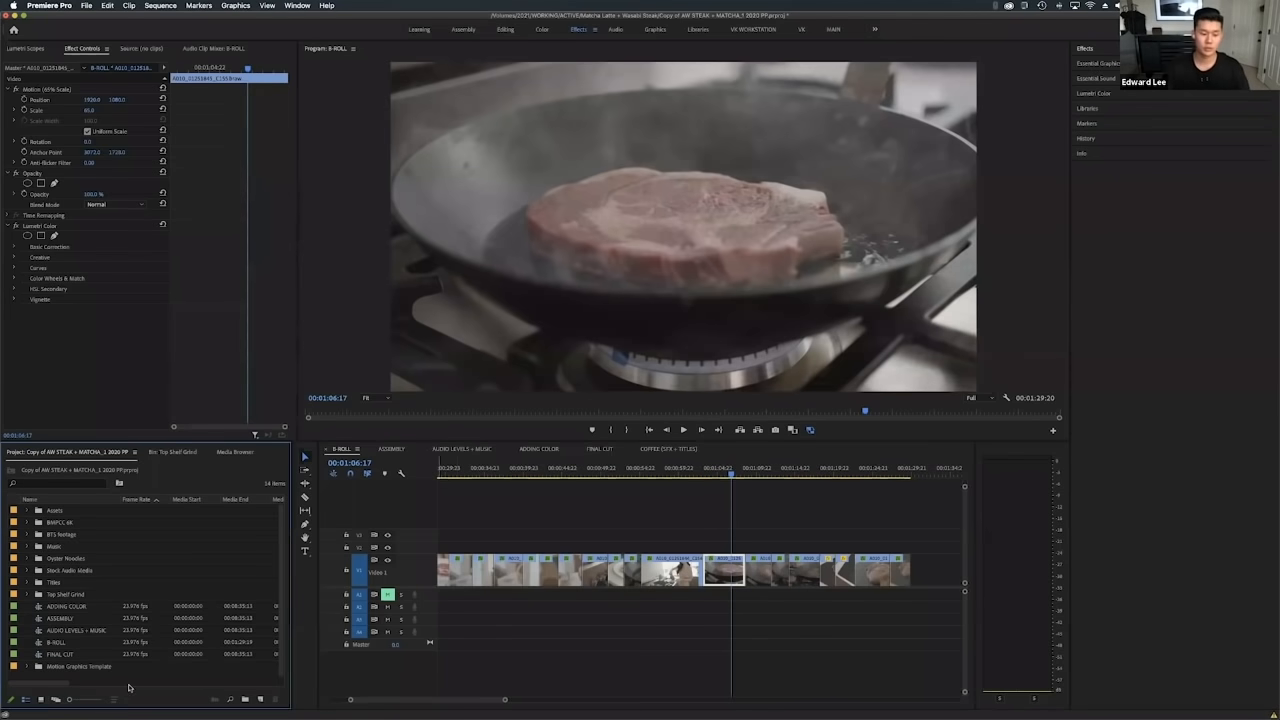
click(32, 703)
Fit the whole B-ROLL sequence in view and scrub through its clips to 00:00:38:23.
click(474, 470)
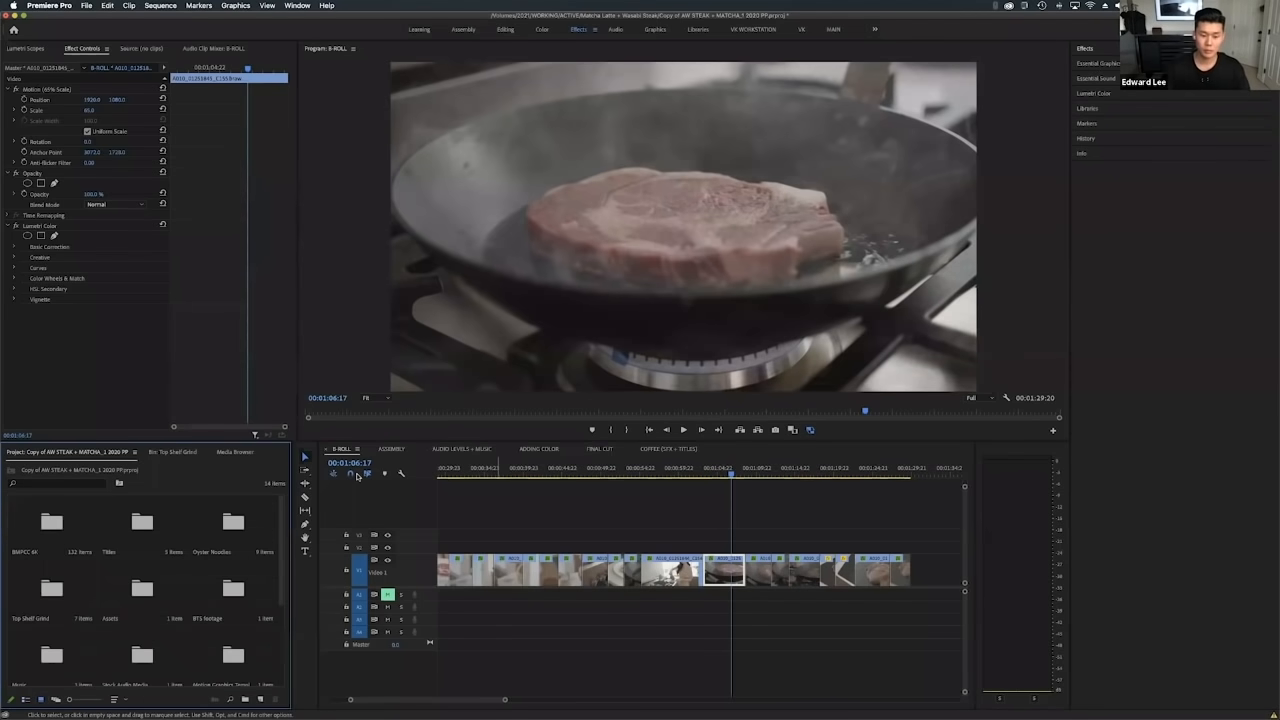
drag(495, 470, 405, 512)
drag(487, 702, 613, 702)
drag(455, 474, 494, 497)
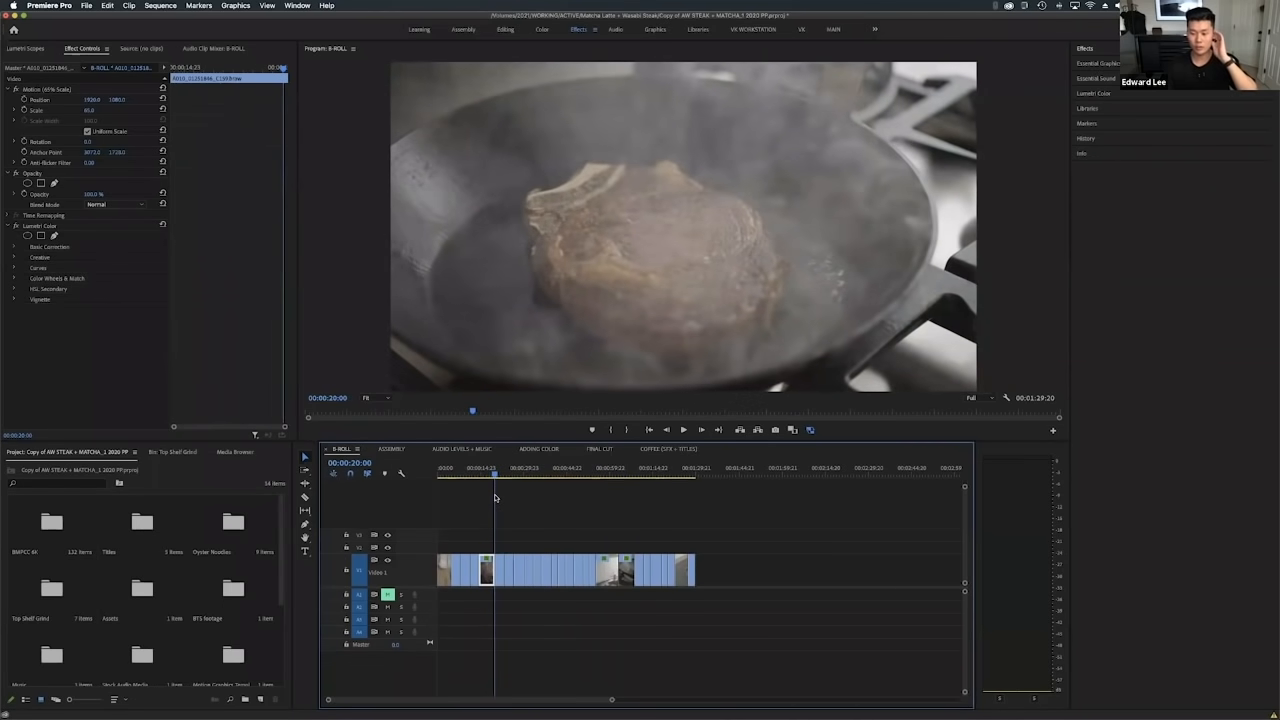
drag(503, 497, 549, 511)
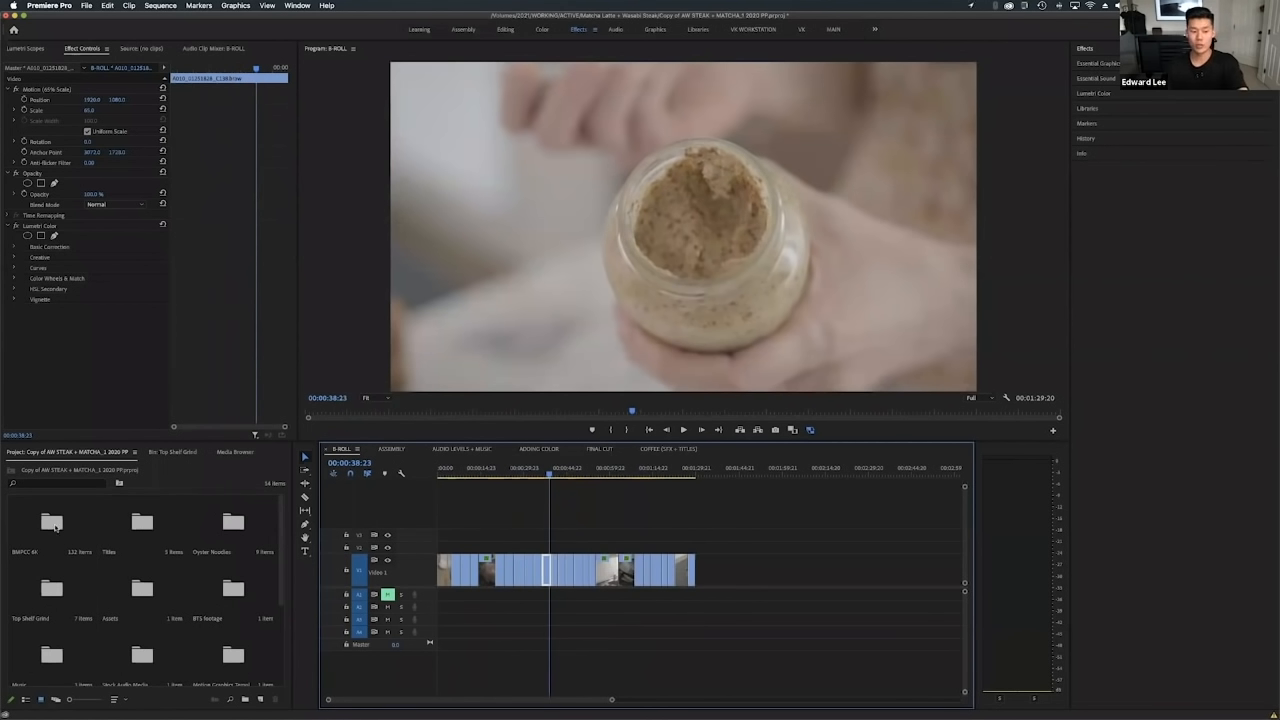
Open the BMPCC 6K bin, preview the clip of the glass matcha latte mug, and browse on to the steak clips.
double_click(55, 527)
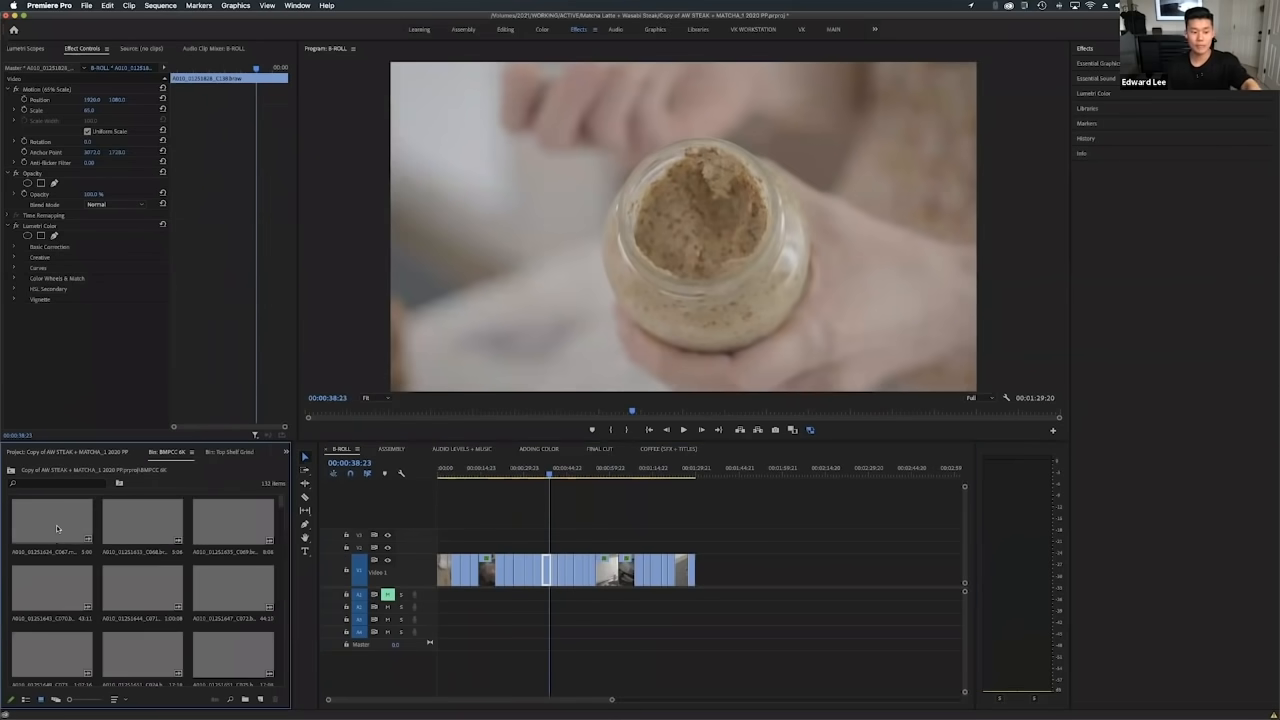
scroll(142, 572, down, 5)
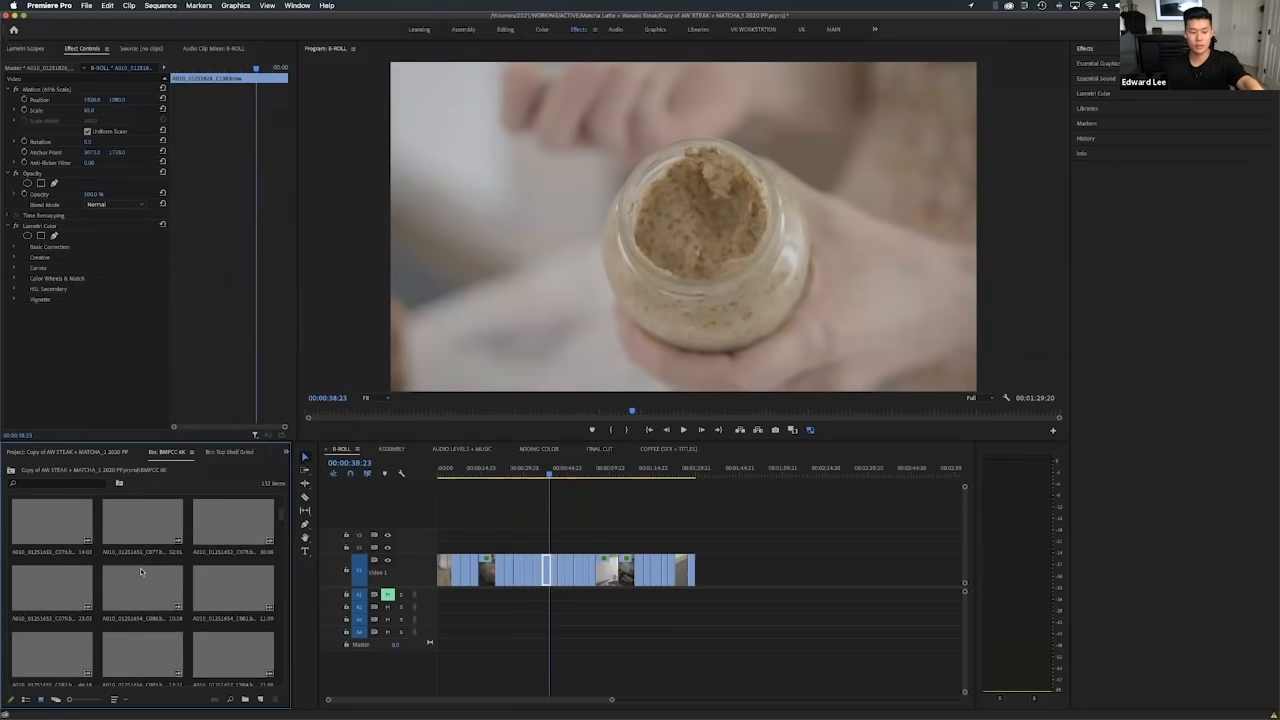
scroll(141, 571, down, 3)
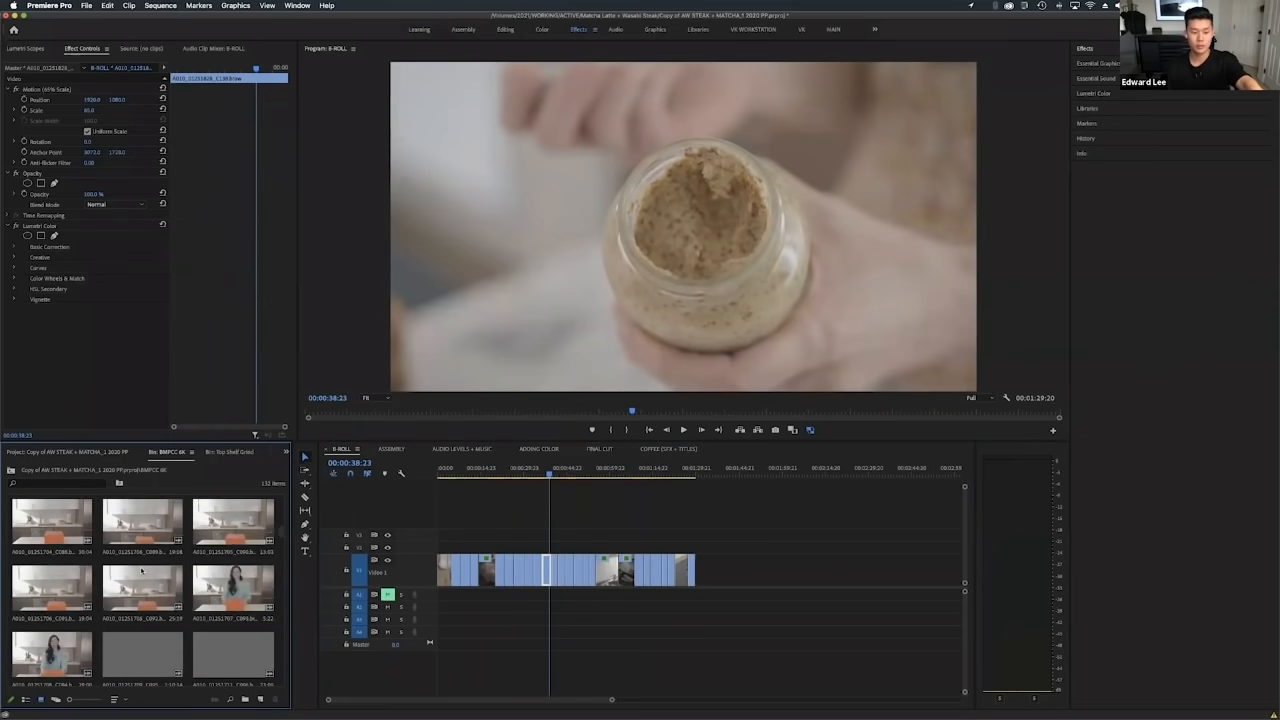
scroll(140, 567, down, 3)
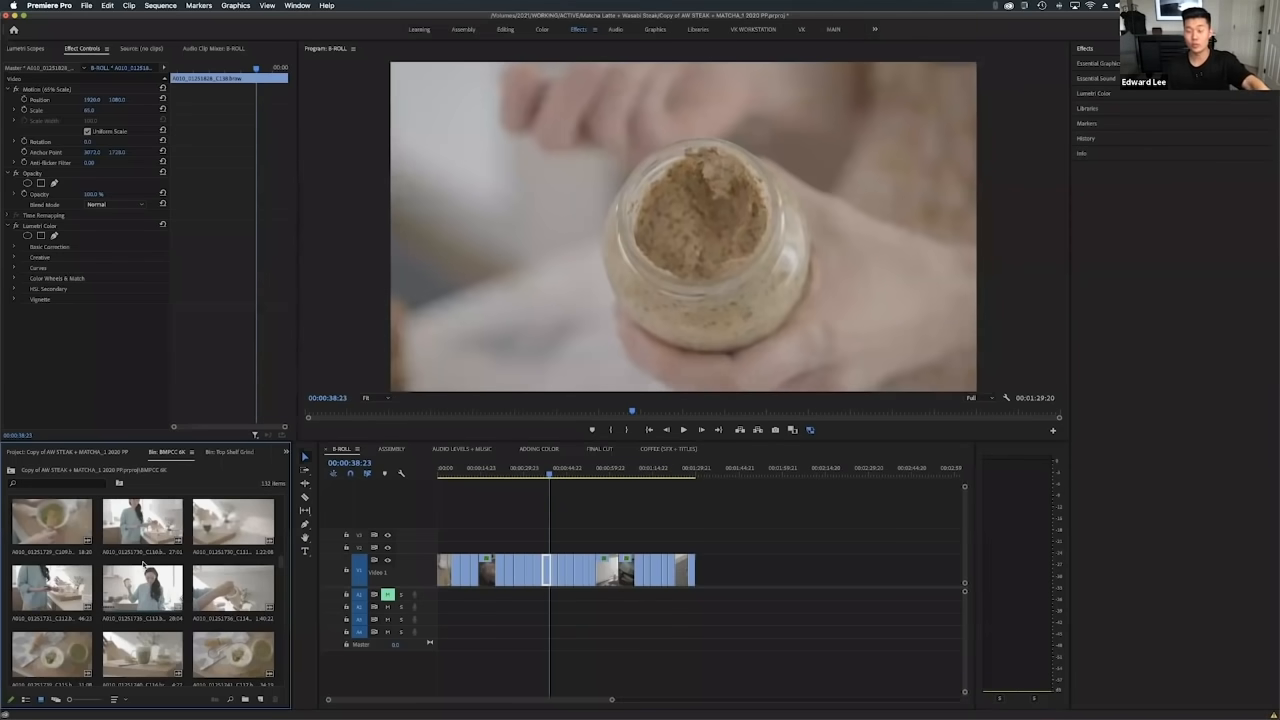
scroll(233, 595, down, 1)
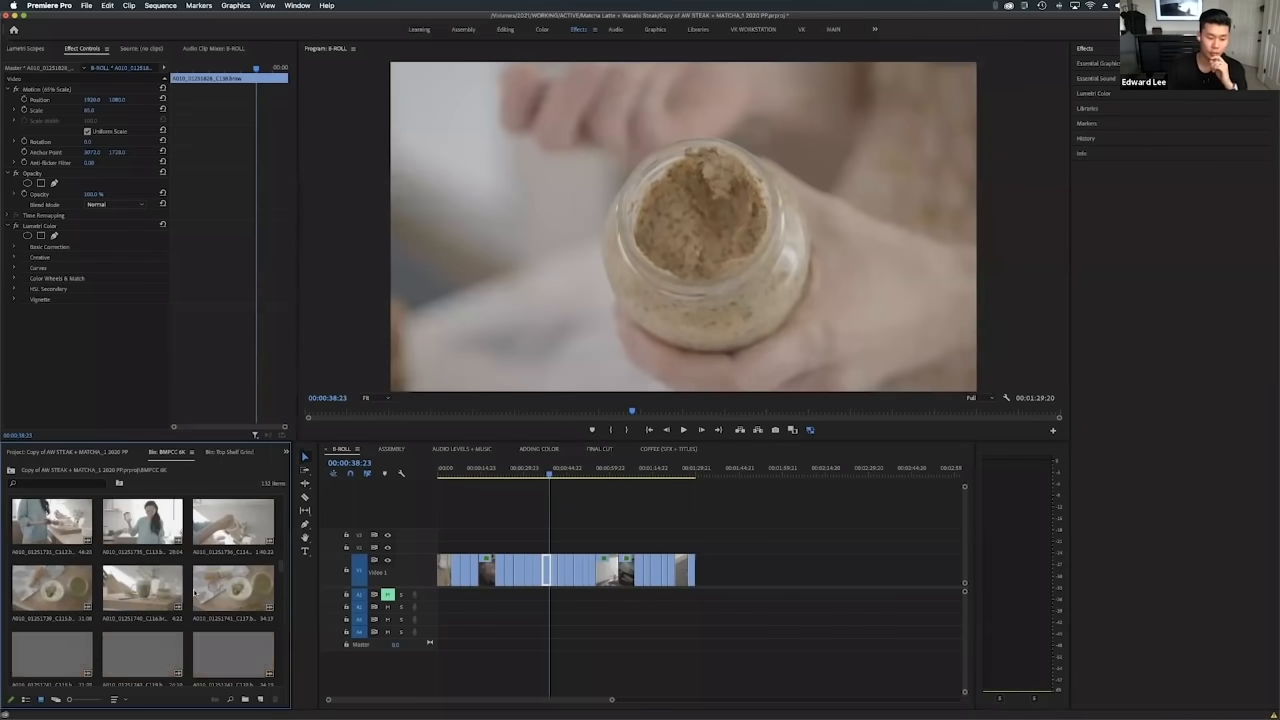
click(144, 595)
double_click(144, 595)
scroll(140, 568, down, 2)
scroll(140, 568, down, 10)
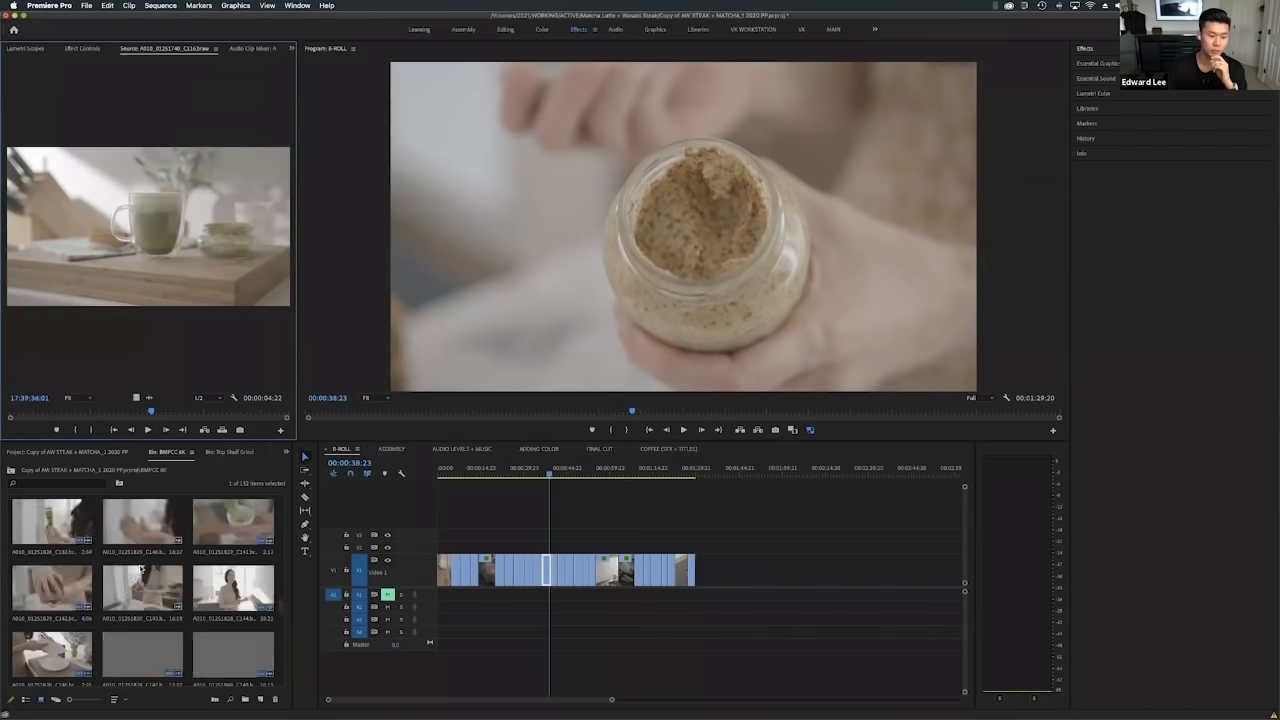
scroll(141, 568, down, 2)
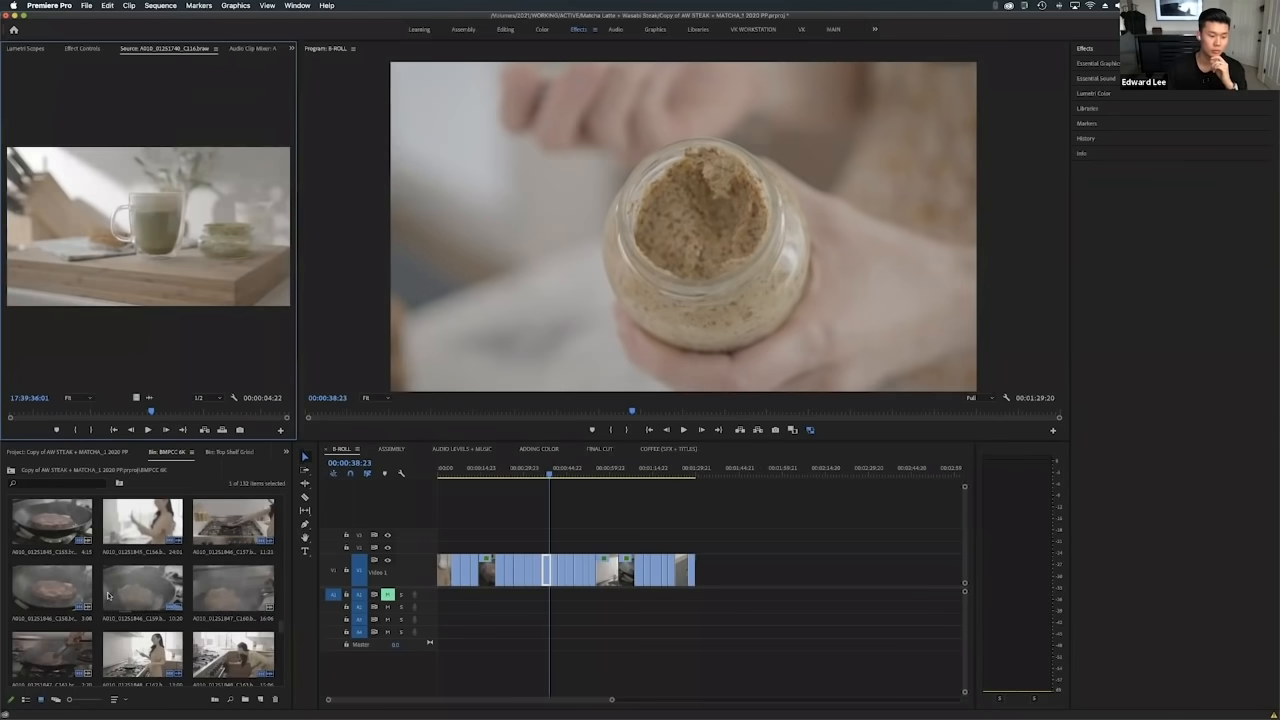
Load the clip of the raw steak in the pan into the Source Monitor and clear its in and out points.
double_click(70, 530)
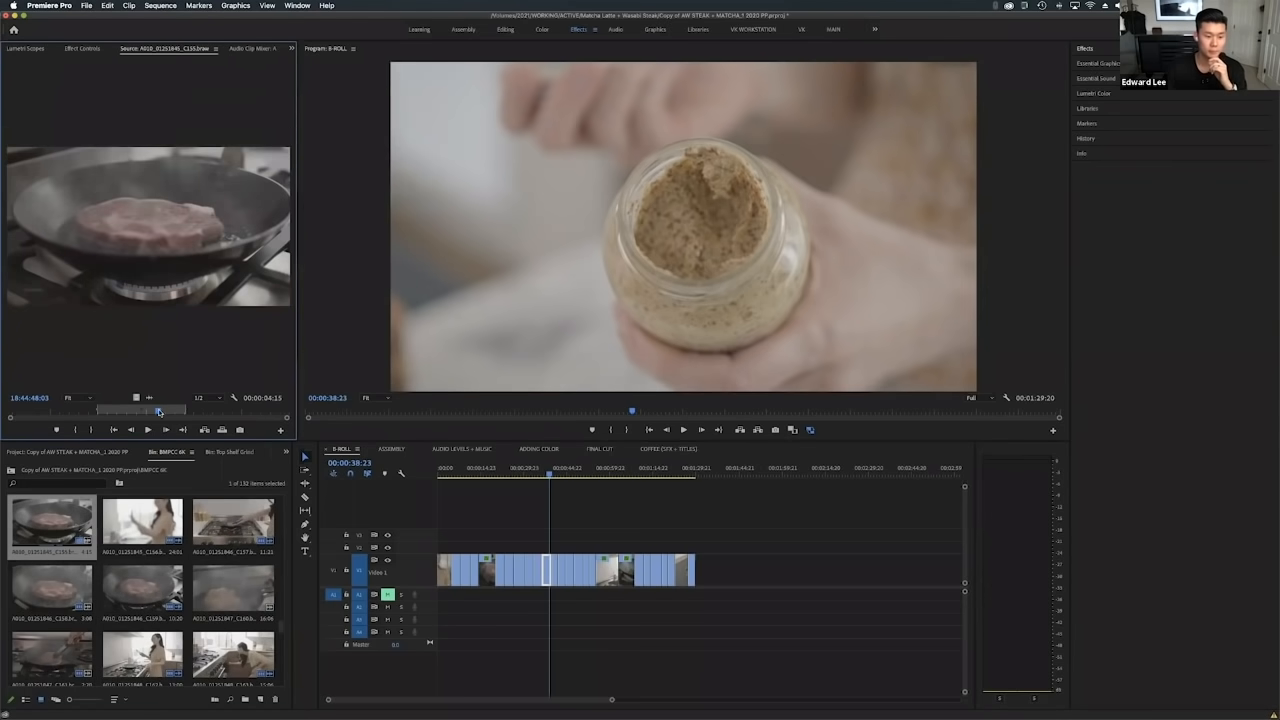
right_click(189, 406)
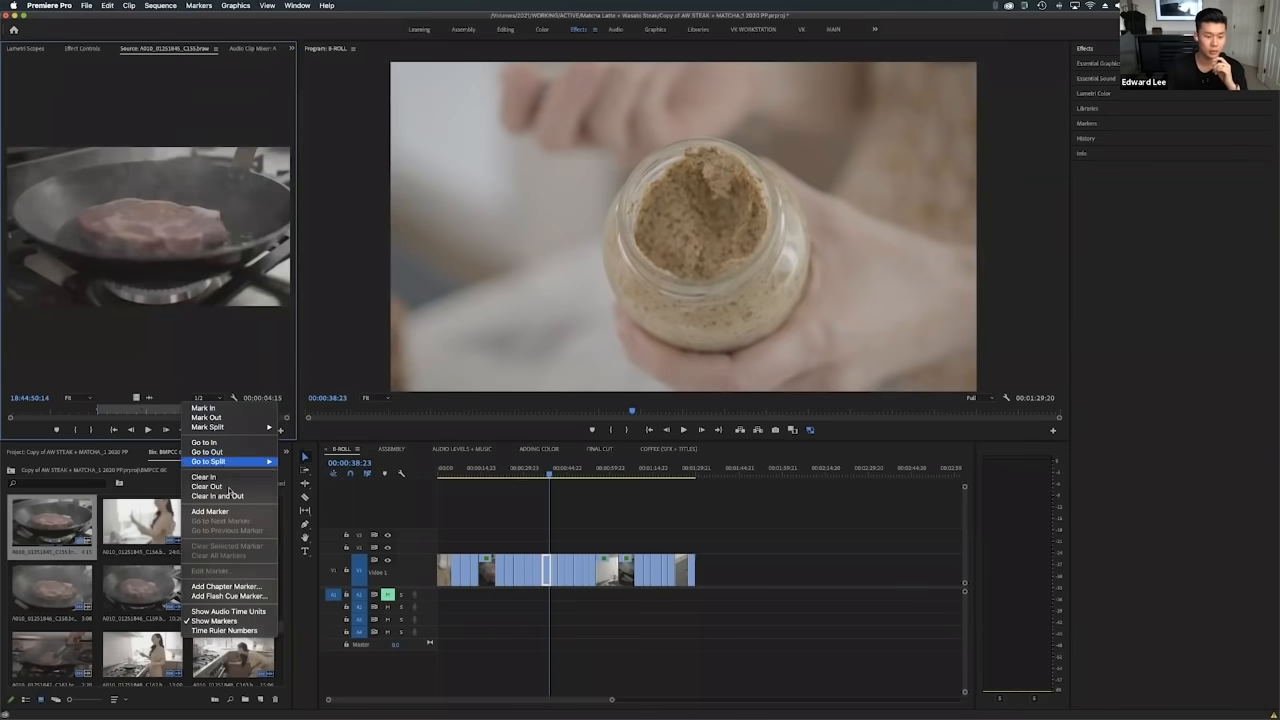
click(225, 476)
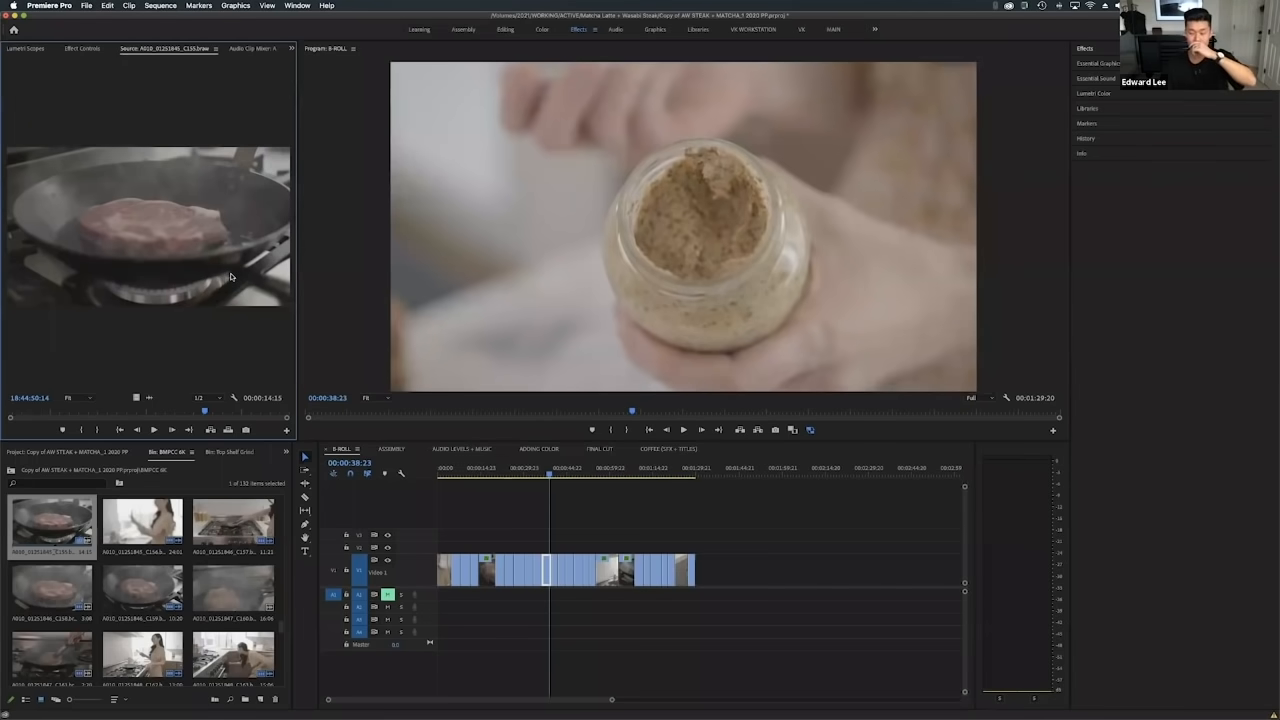
Mark an in point at 18:44:44:07 and an out point at 18:44:48:15 in the steak clip.
drag(123, 412, 85, 412)
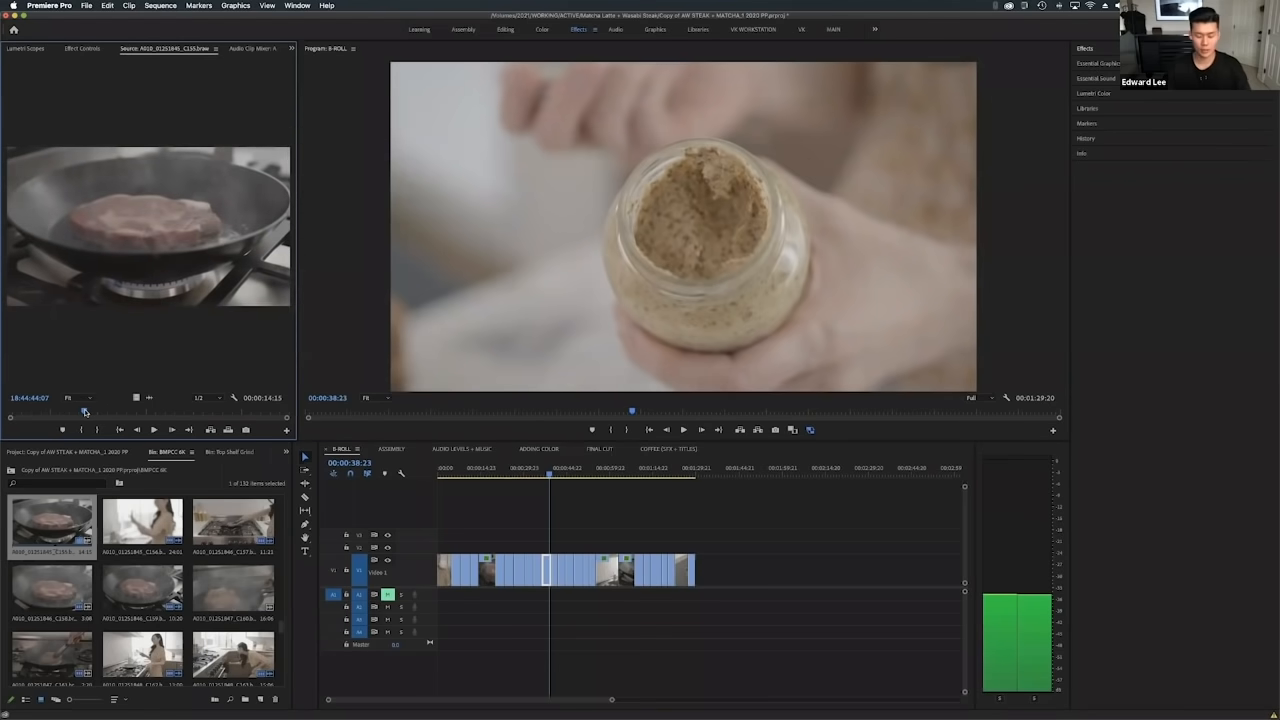
key(i)
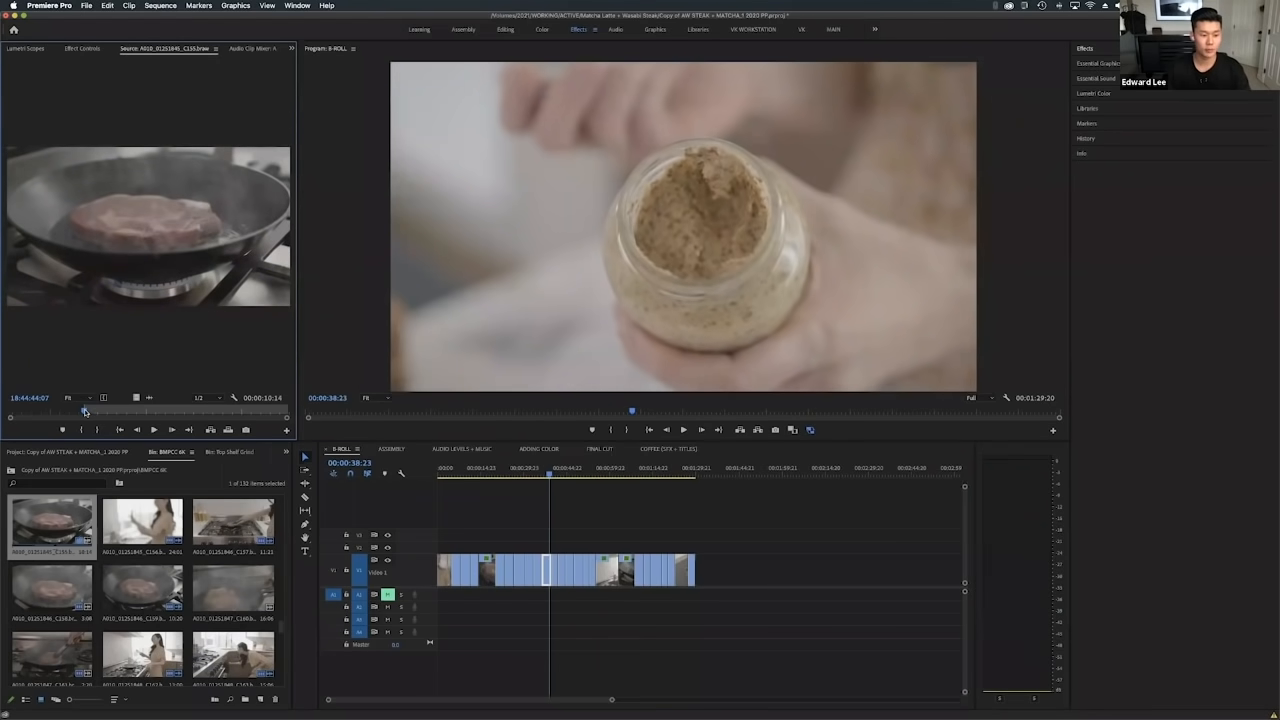
click(168, 412)
key(o)
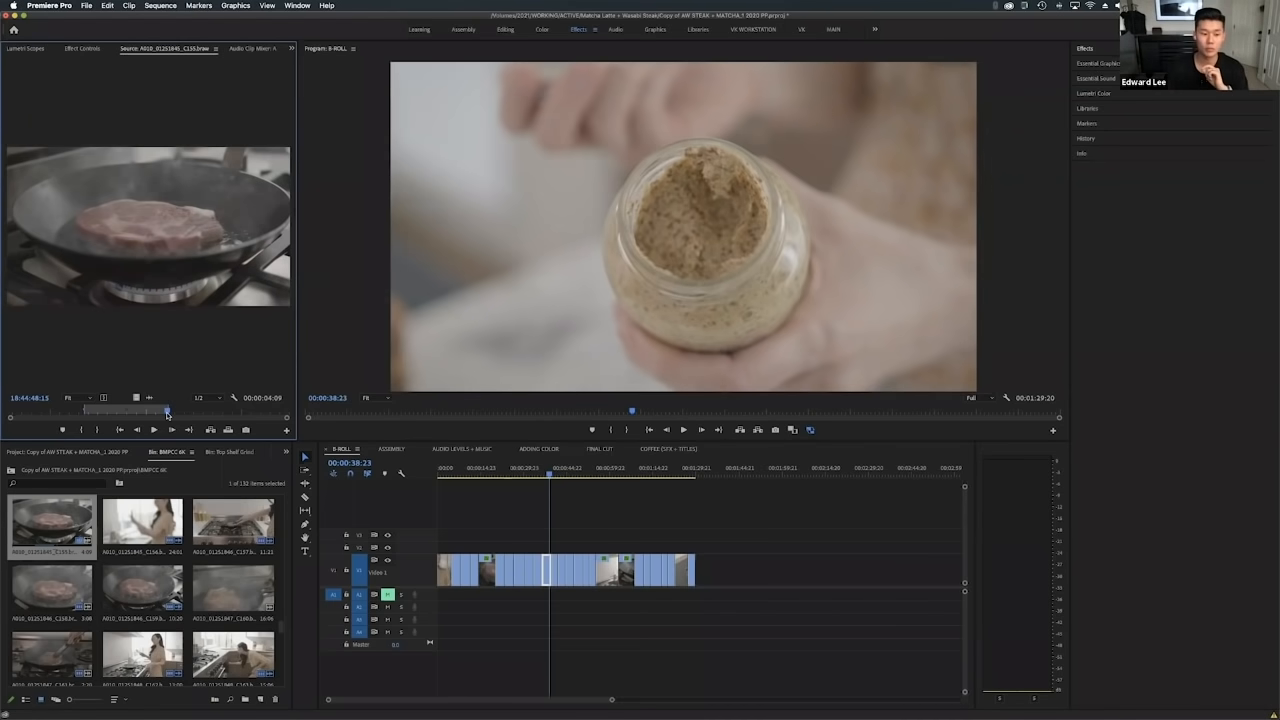
Try to add the marked steak range after the B-ROLL clips, and clear the clip's in and out points.
click(72, 416)
drag(83, 236, 747, 550)
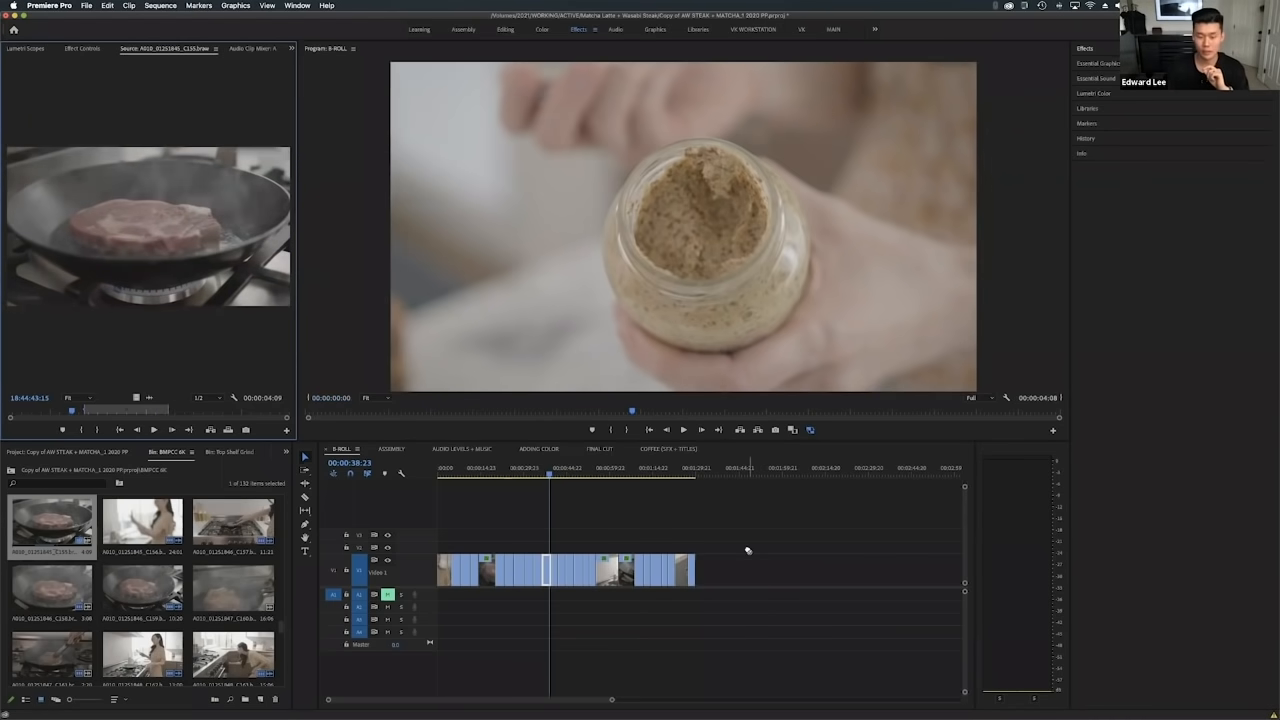
right_click(120, 411)
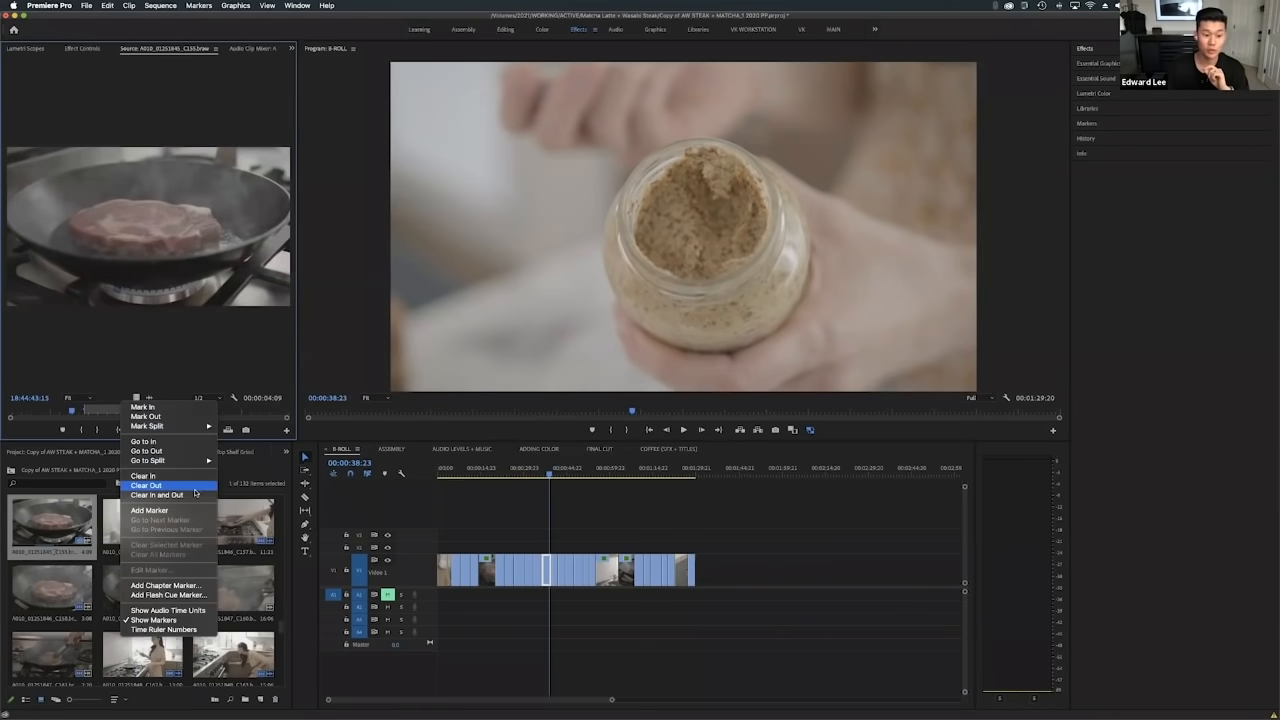
click(160, 494)
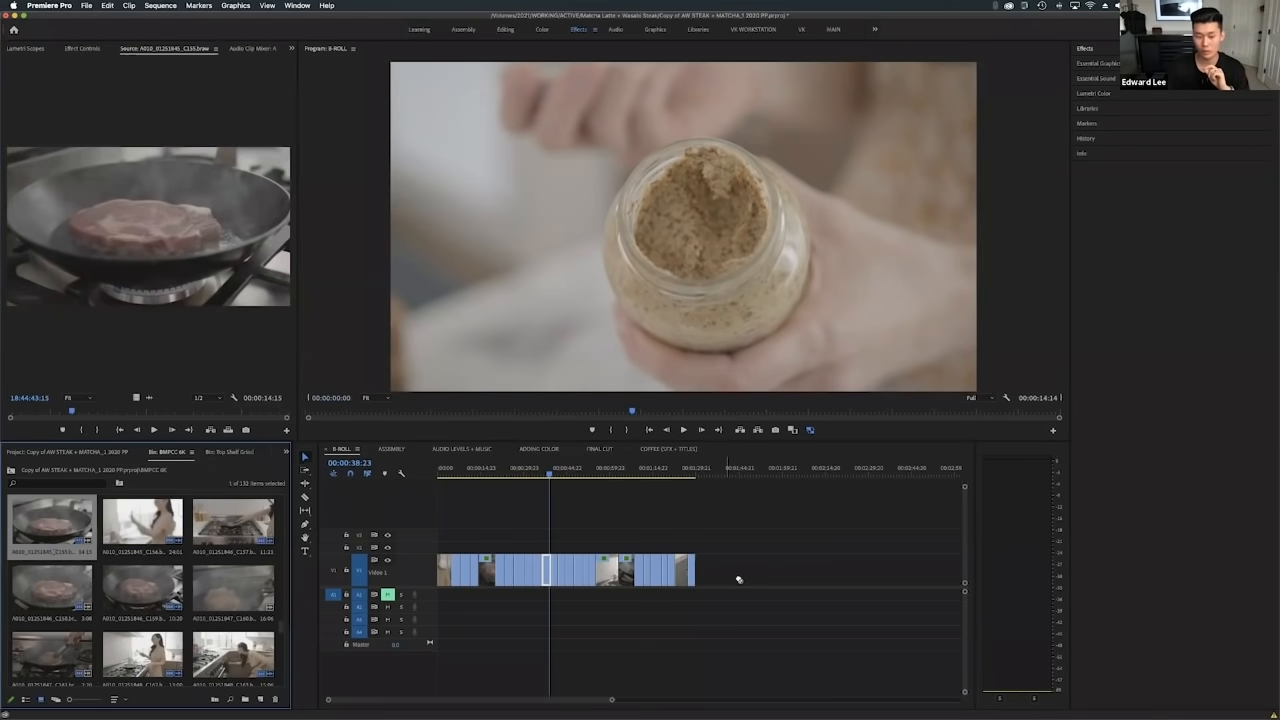
Enable source patching for the V1 video track and try to place the full steak clip after the B-ROLL clips.
drag(751, 576, 330, 570)
click(331, 570)
drag(65, 505, 725, 581)
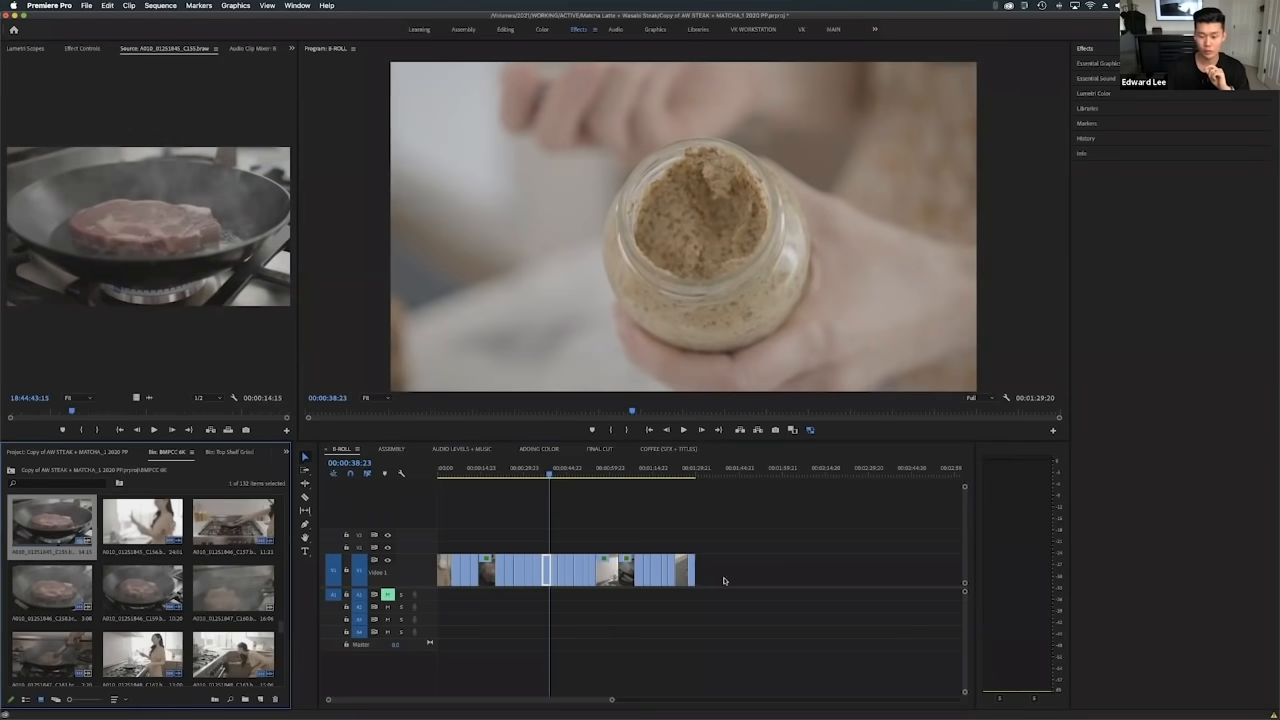
Unmute audio track A1 and place the smoky steak close-up from the bin after the last B-ROLL clip.
scroll(76, 527, down, 2)
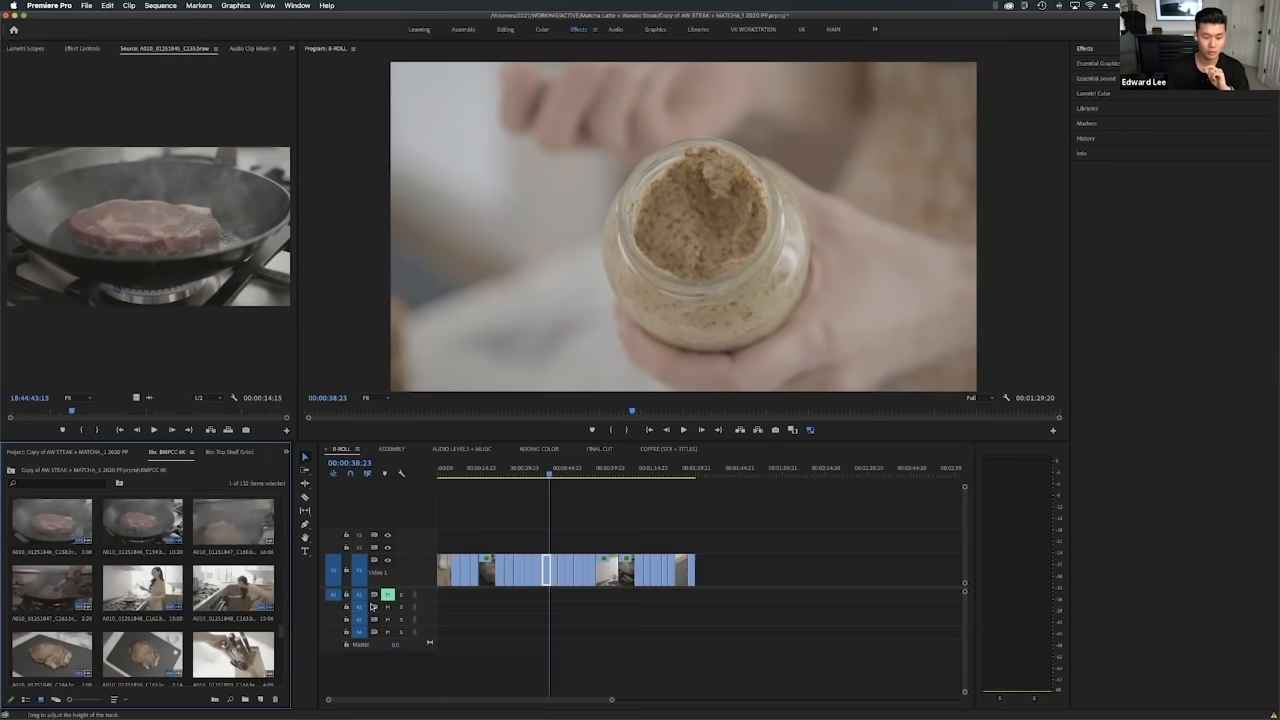
click(388, 594)
drag(430, 554, 431, 580)
drag(52, 520, 718, 570)
scroll(720, 570, up, 6)
scroll(727, 567, up, 1)
click(623, 470)
click(747, 581)
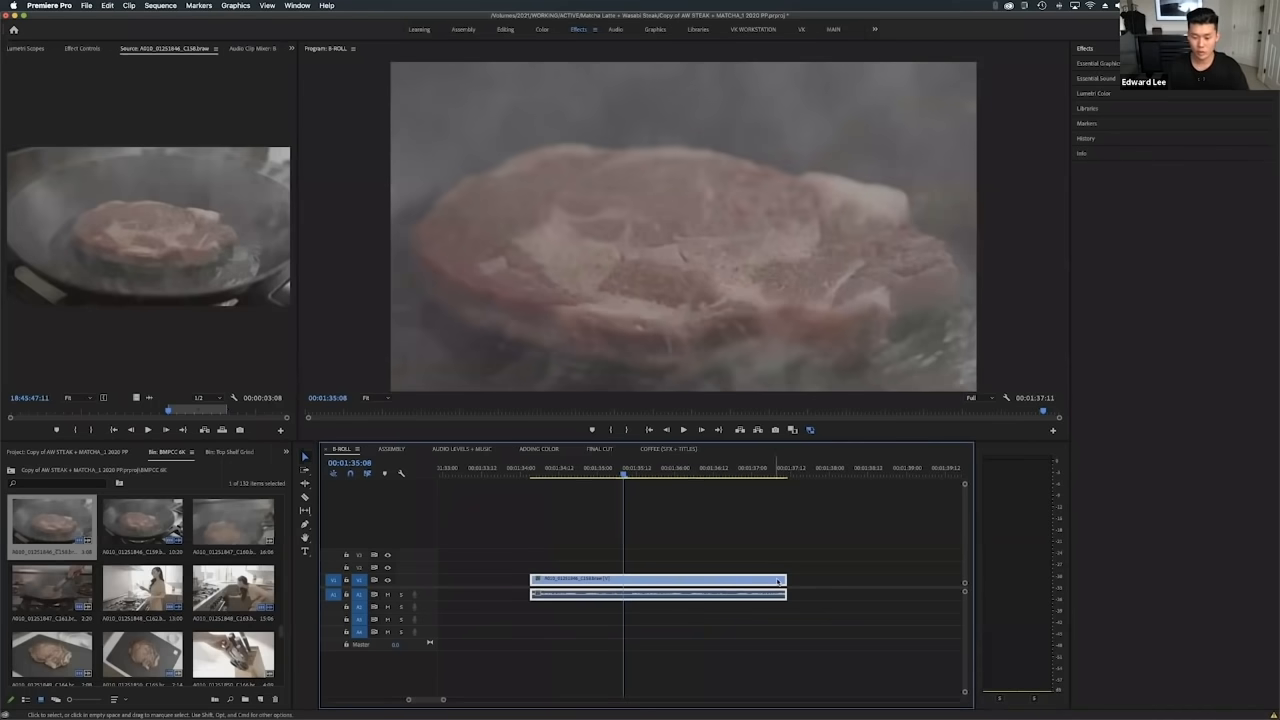
Trim both ends of the placed steak close-up so it finishes at 00:01:36:02, and delete it from the sequence.
drag(777, 581, 703, 581)
drag(533, 579, 587, 580)
drag(589, 474, 608, 476)
drag(706, 578, 680, 579)
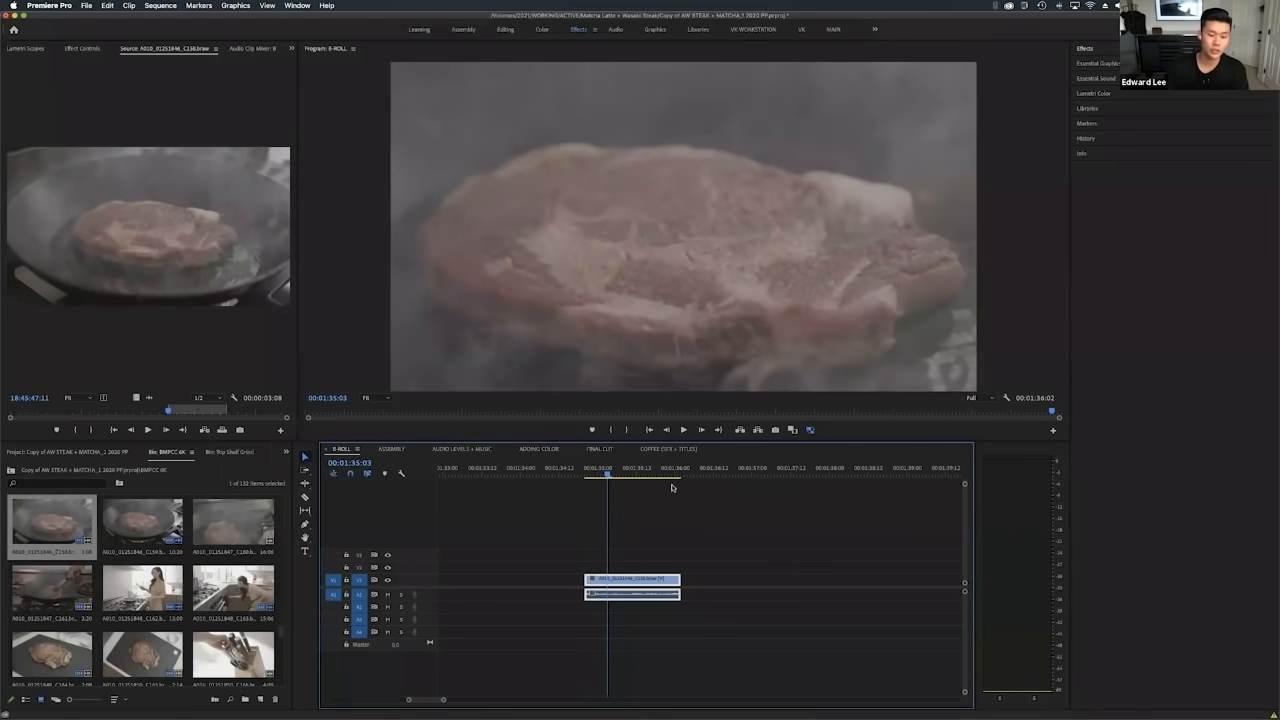
key(Delete)
Reopen the smoky steak close-up in the Source Monitor and mark a 00:00:04:21 range ending at 18:45:50:09.
double_click(29, 503)
drag(52, 411, 220, 412)
key(i)
click(220, 411)
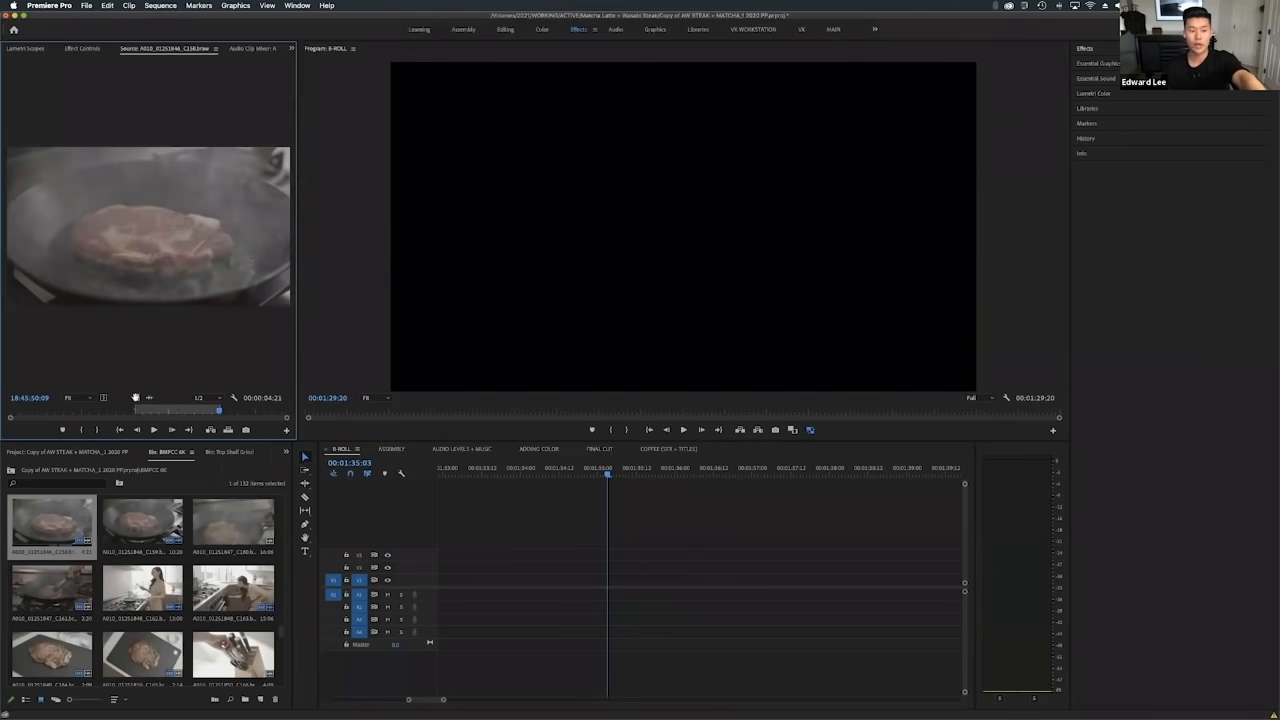
Place the marked range after the B-ROLL clips, scrub it to 00:01:35:13, and delete it from the sequence.
drag(662, 574, 607, 581)
scroll(658, 556, down, 3)
scroll(658, 556, down, 2)
drag(650, 476, 655, 476)
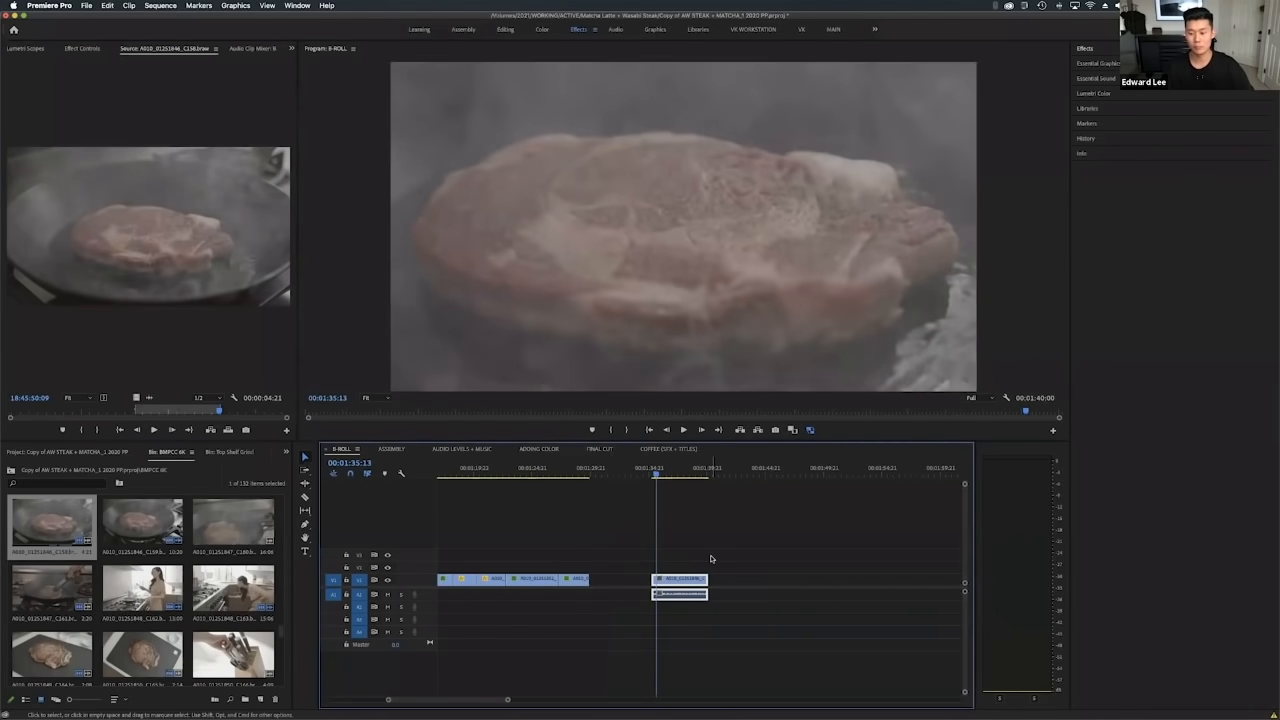
key(Delete)
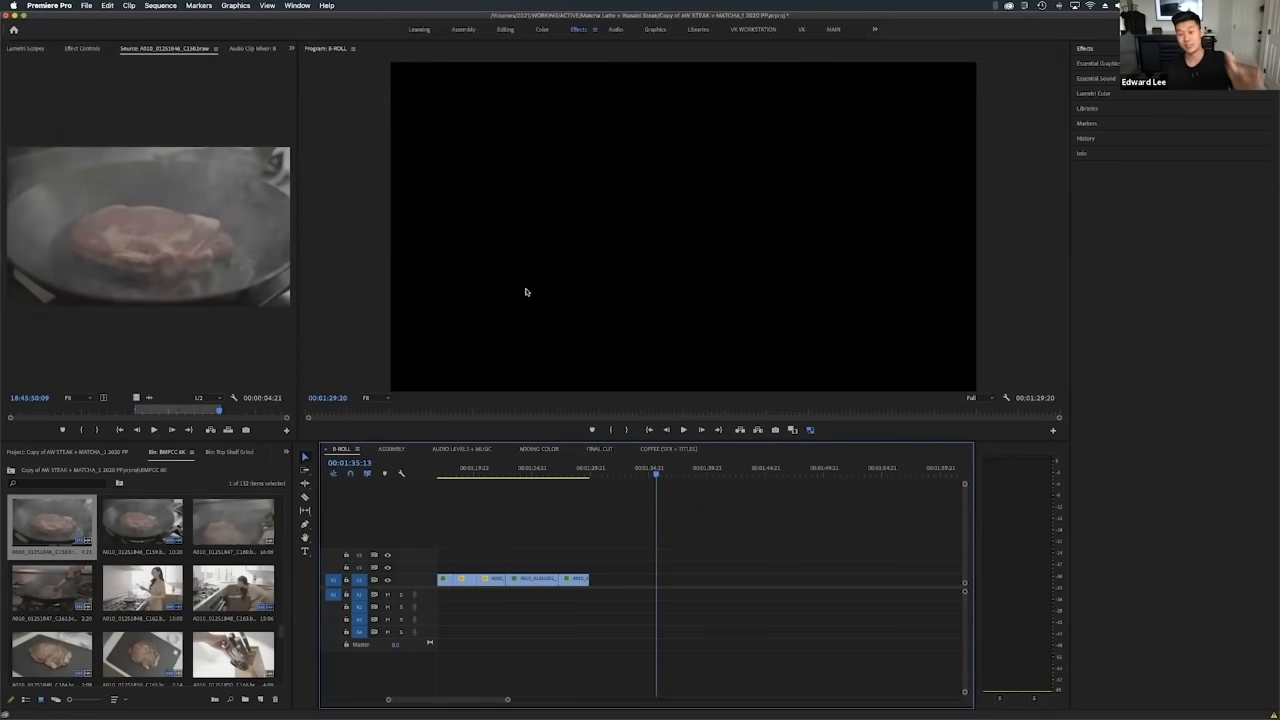
Scrub back to 00:01:14:19 in the B-ROLL sequence and show the full run of selected clips.
drag(474, 470, 414, 480)
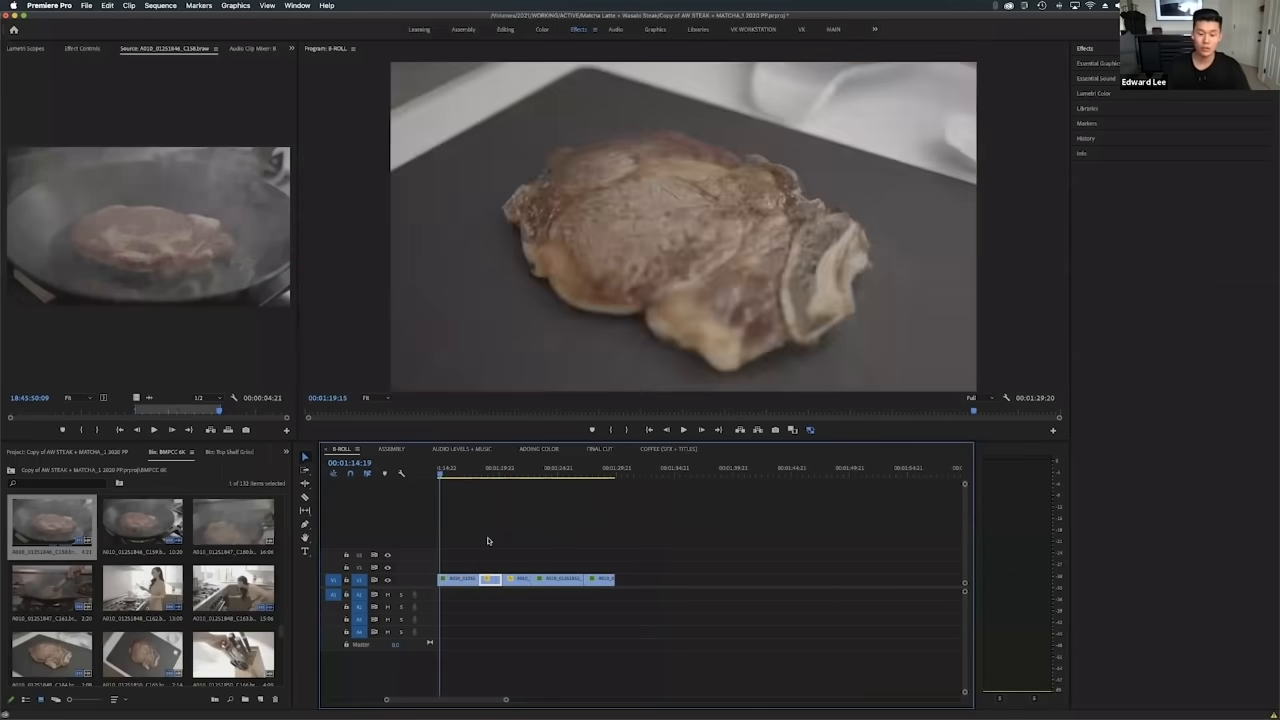
key(backslash)
drag(447, 703, 576, 700)
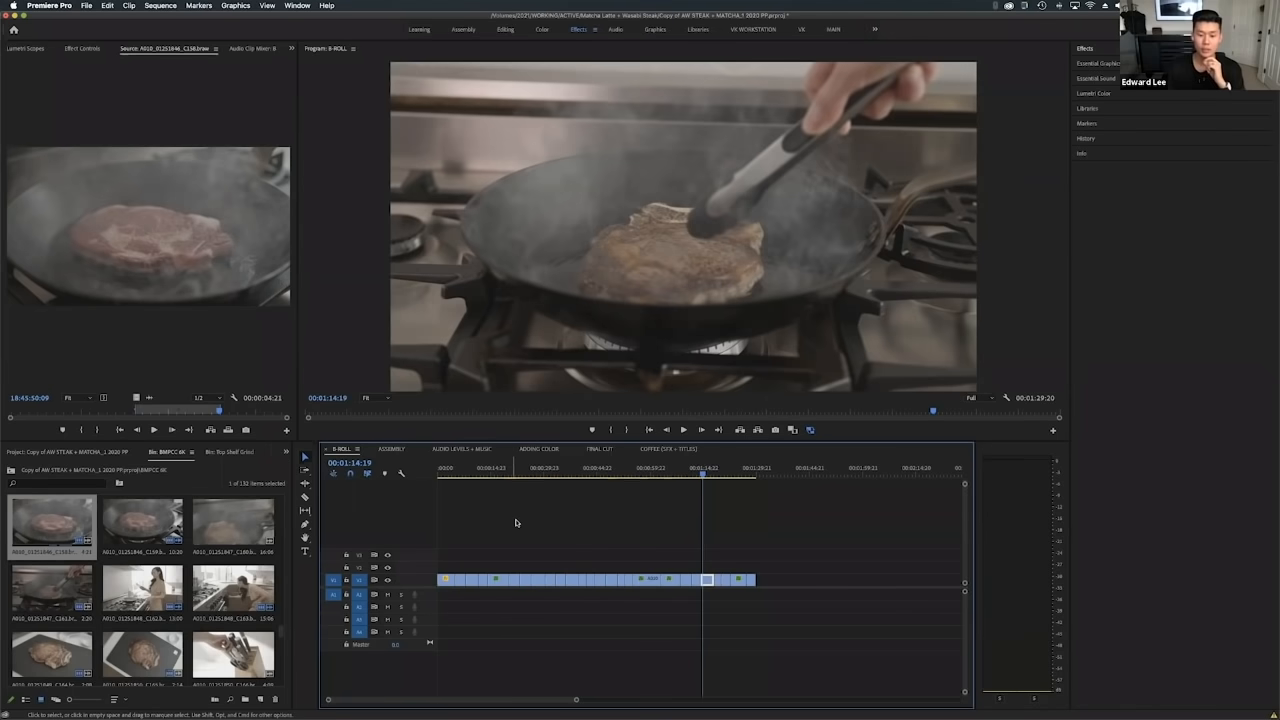
Switch to the ASSEMBLY sequence, scrub to 00:02:33:19, and look over its layered clips from the beginning.
click(398, 449)
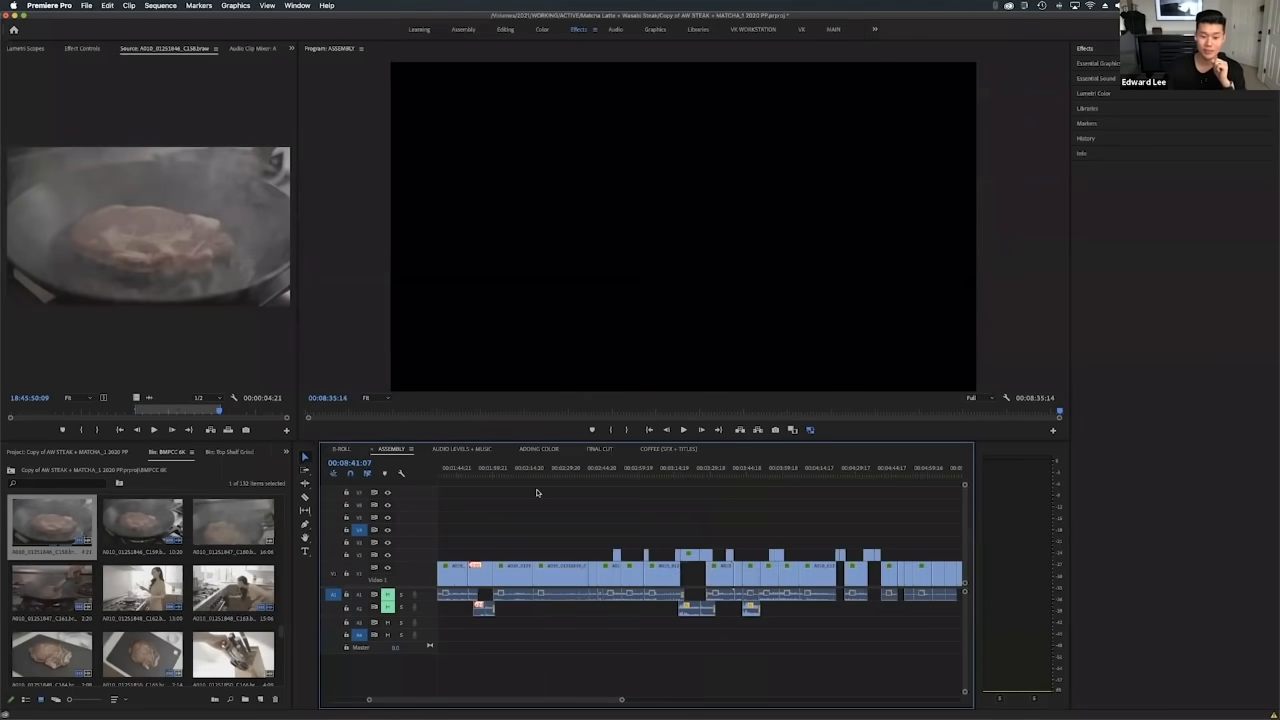
drag(513, 470, 576, 476)
drag(621, 699, 720, 698)
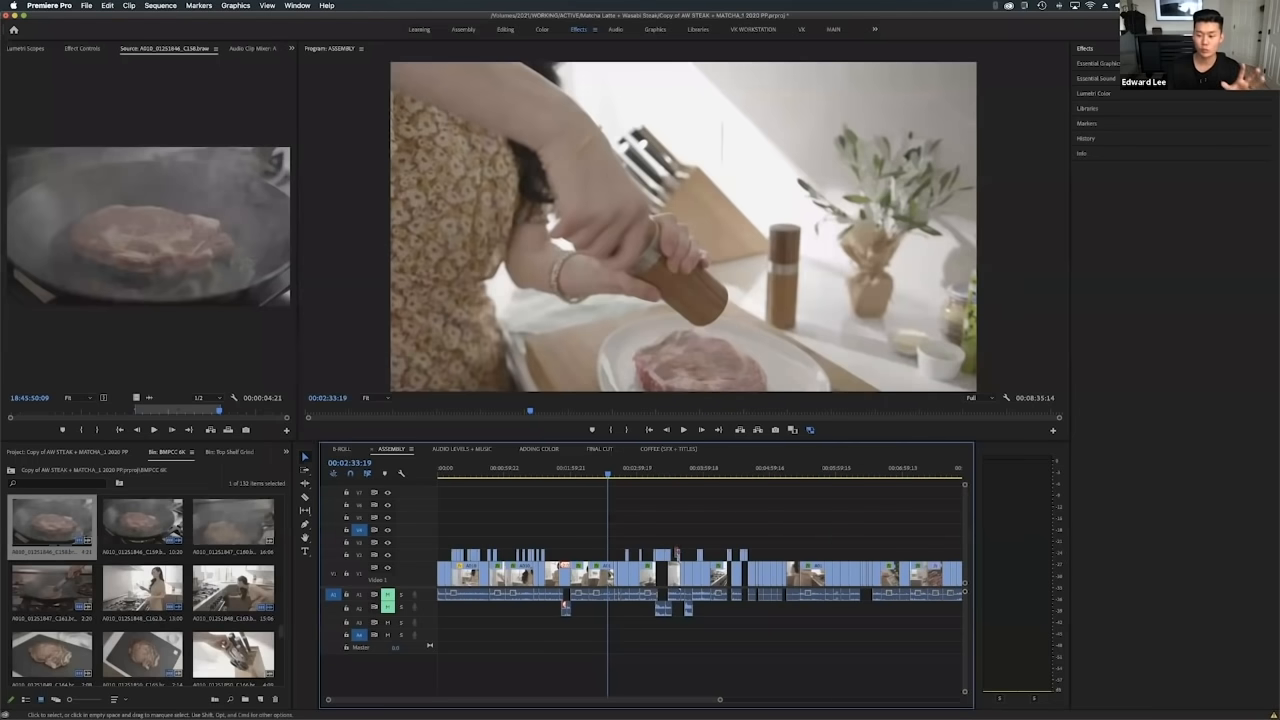
drag(726, 701, 616, 704)
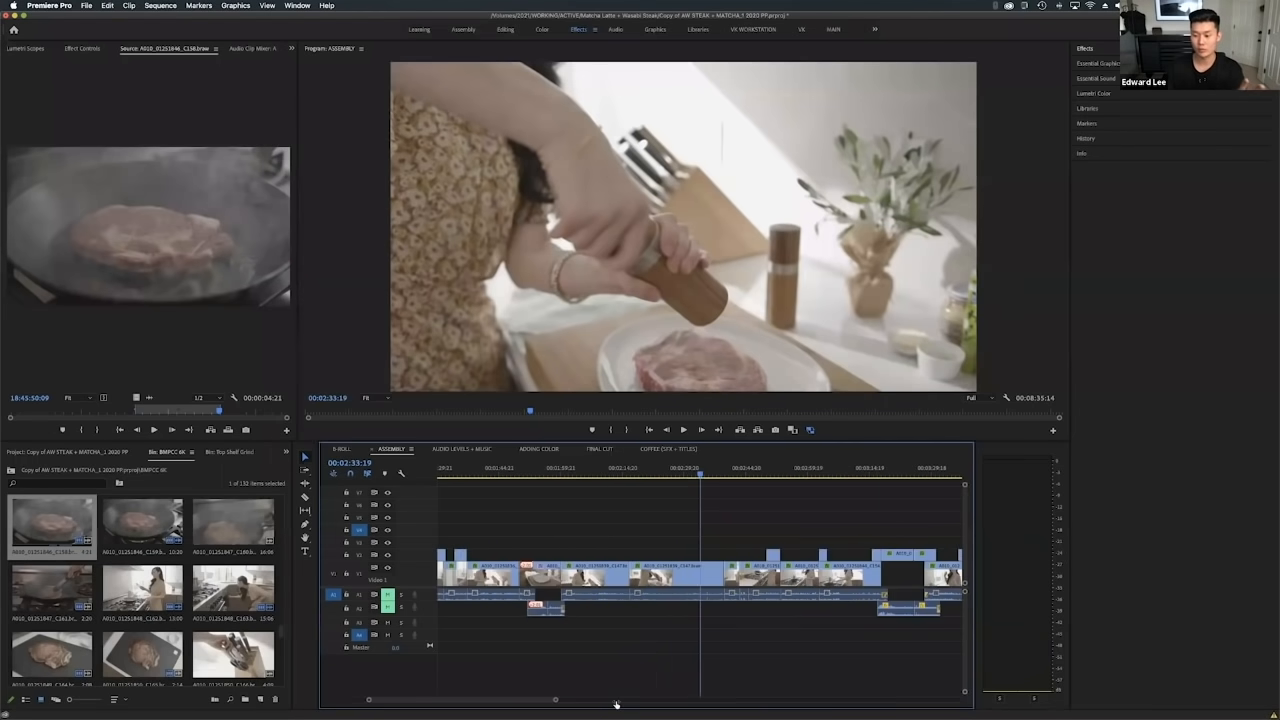
scroll(676, 569, left, 8)
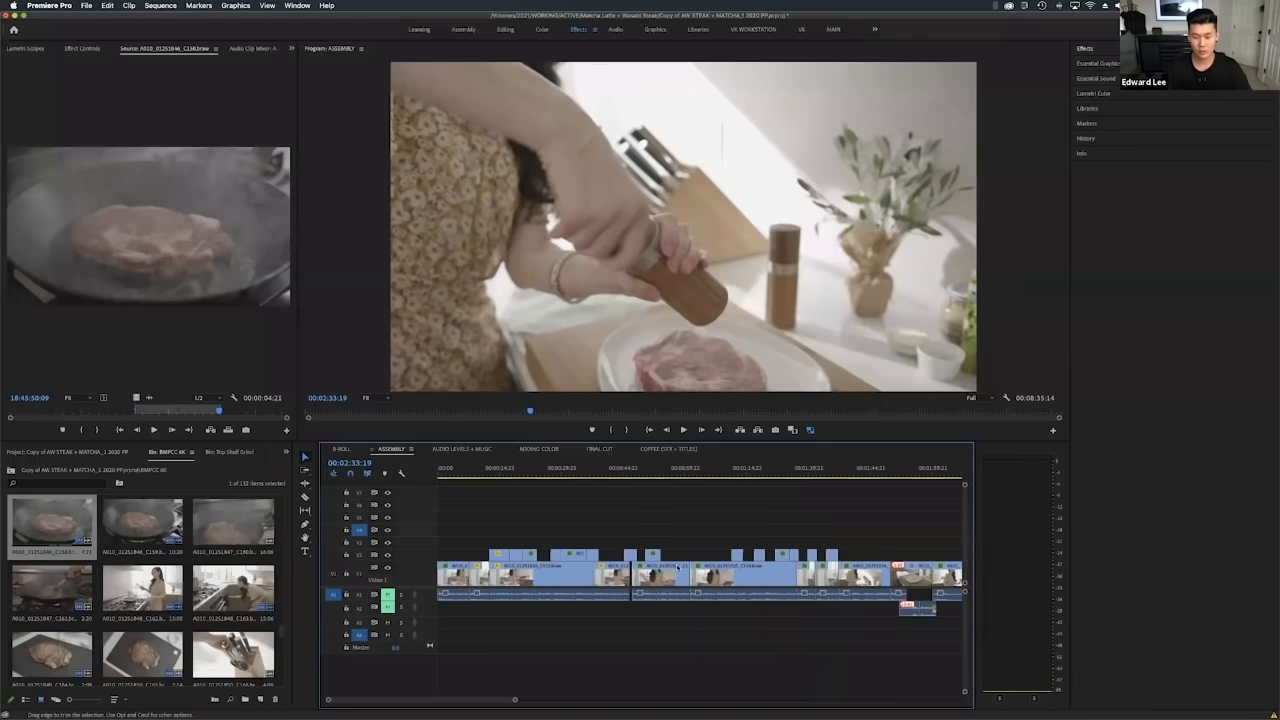
Look over the full ASSEMBLY timeline, scrubbing to 00:00:17:01 near its beginning and to 00:08:34:17 at its end.
scroll(843, 573, down, 8)
drag(843, 573, 438, 583)
drag(667, 524, 440, 555)
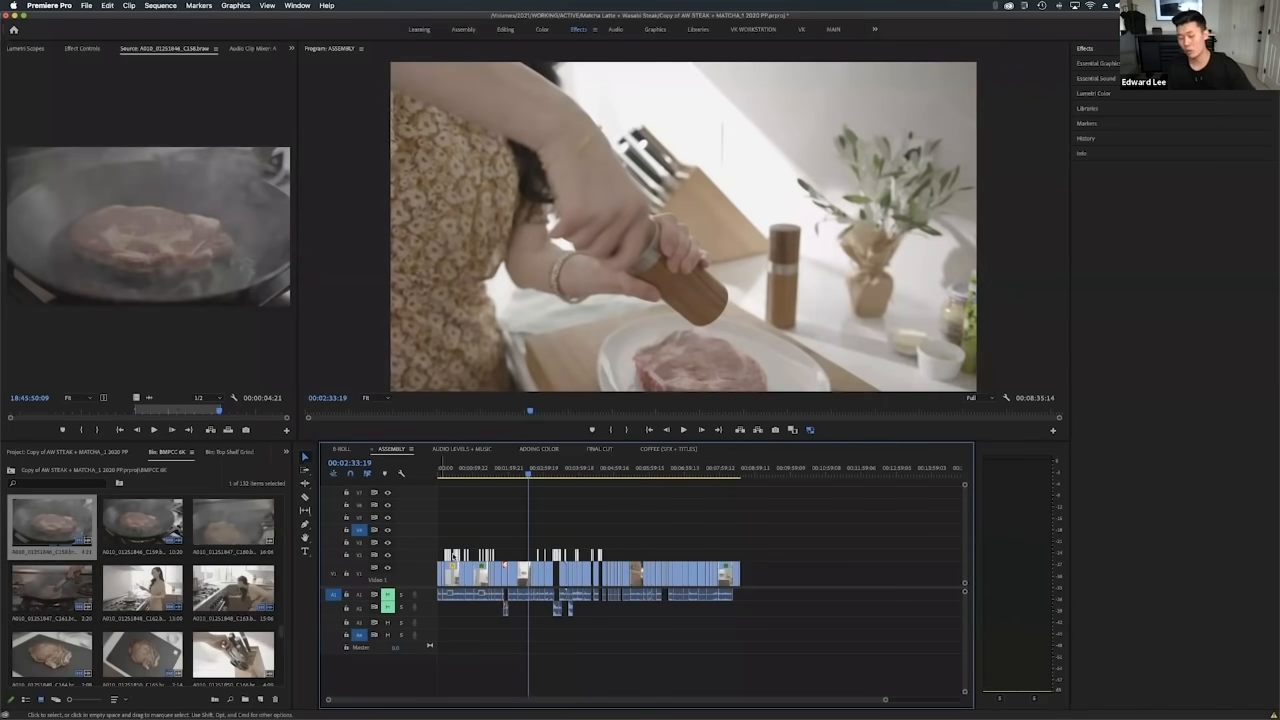
scroll(573, 531, up, 3)
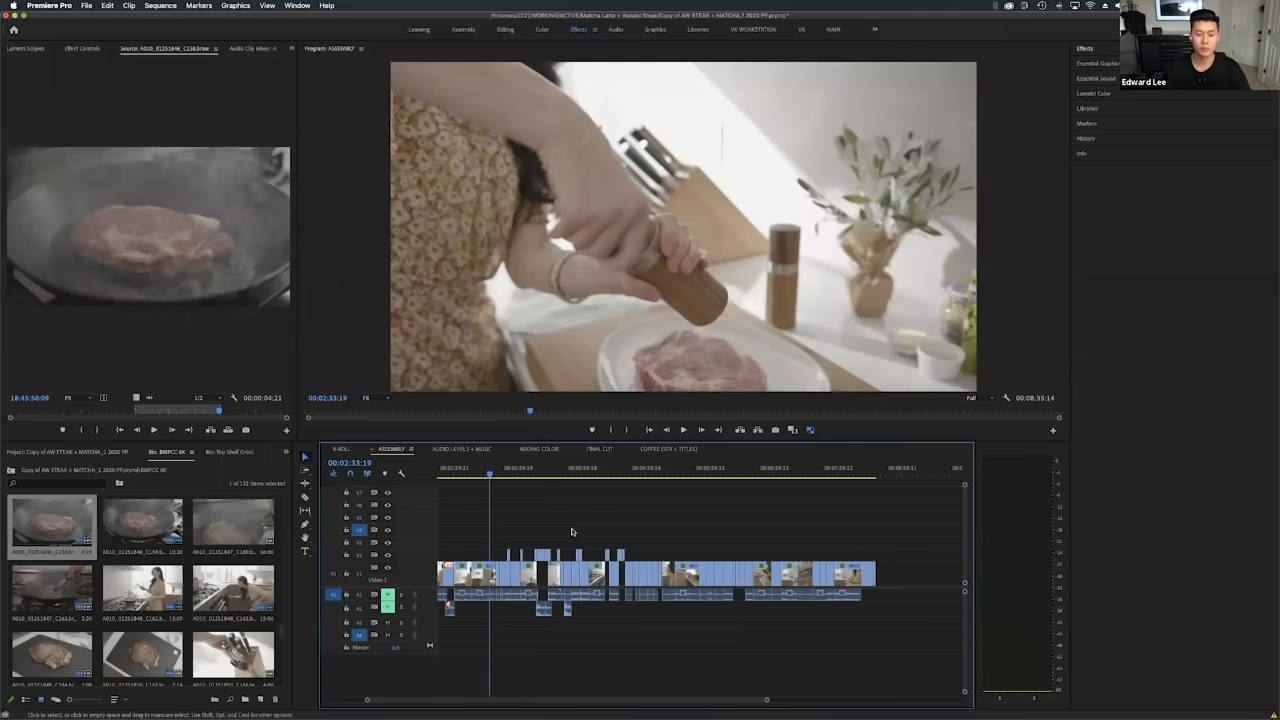
scroll(573, 531, up, 3)
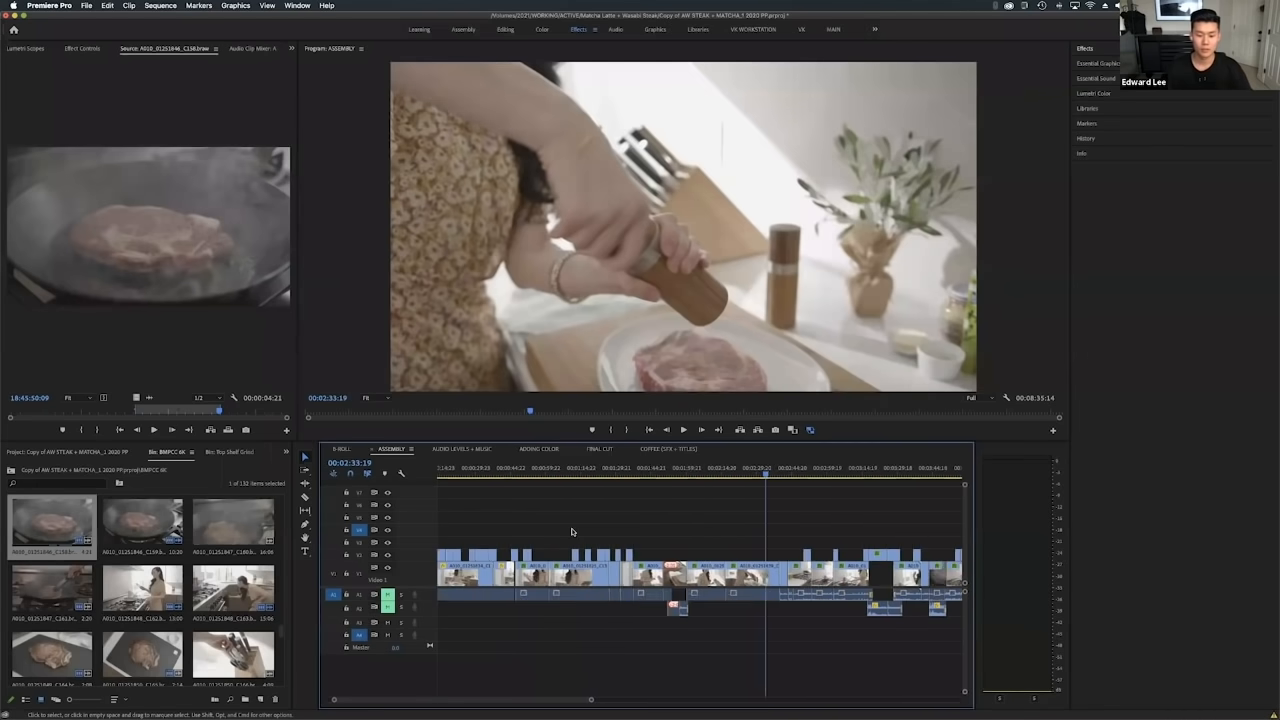
click(479, 471)
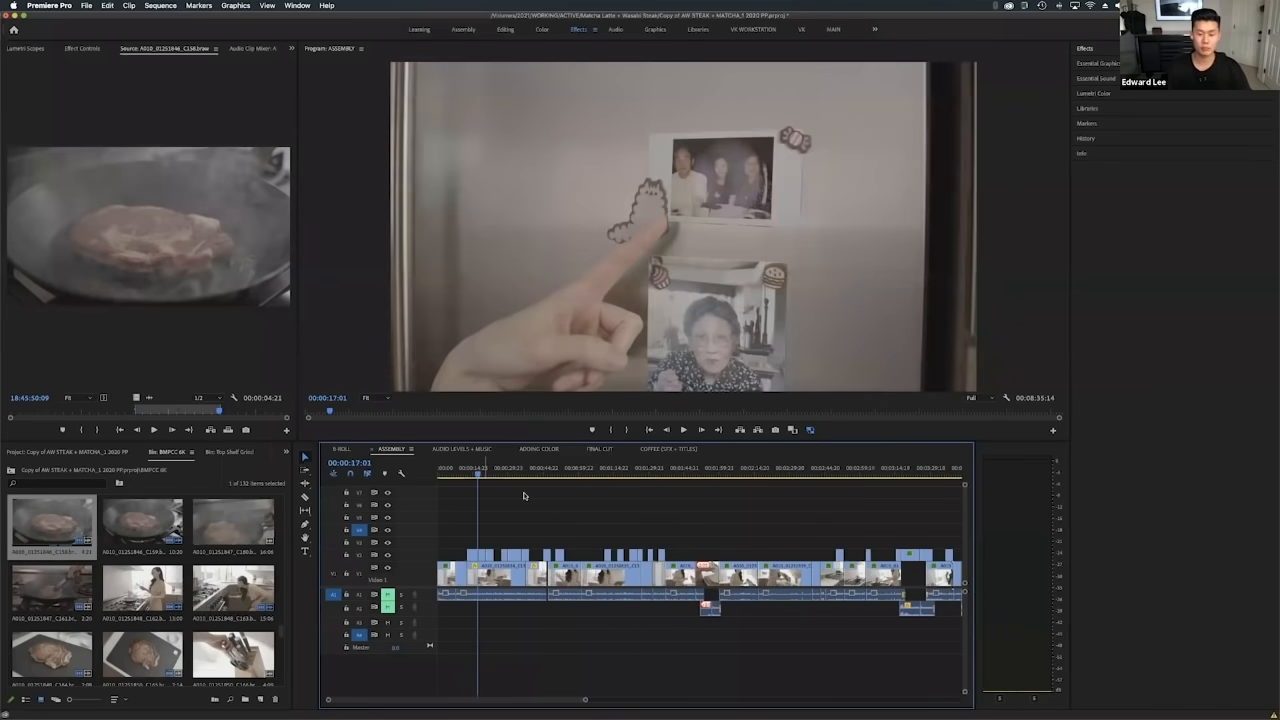
scroll(737, 492, right, 10)
scroll(737, 492, right, 10)
click(655, 471)
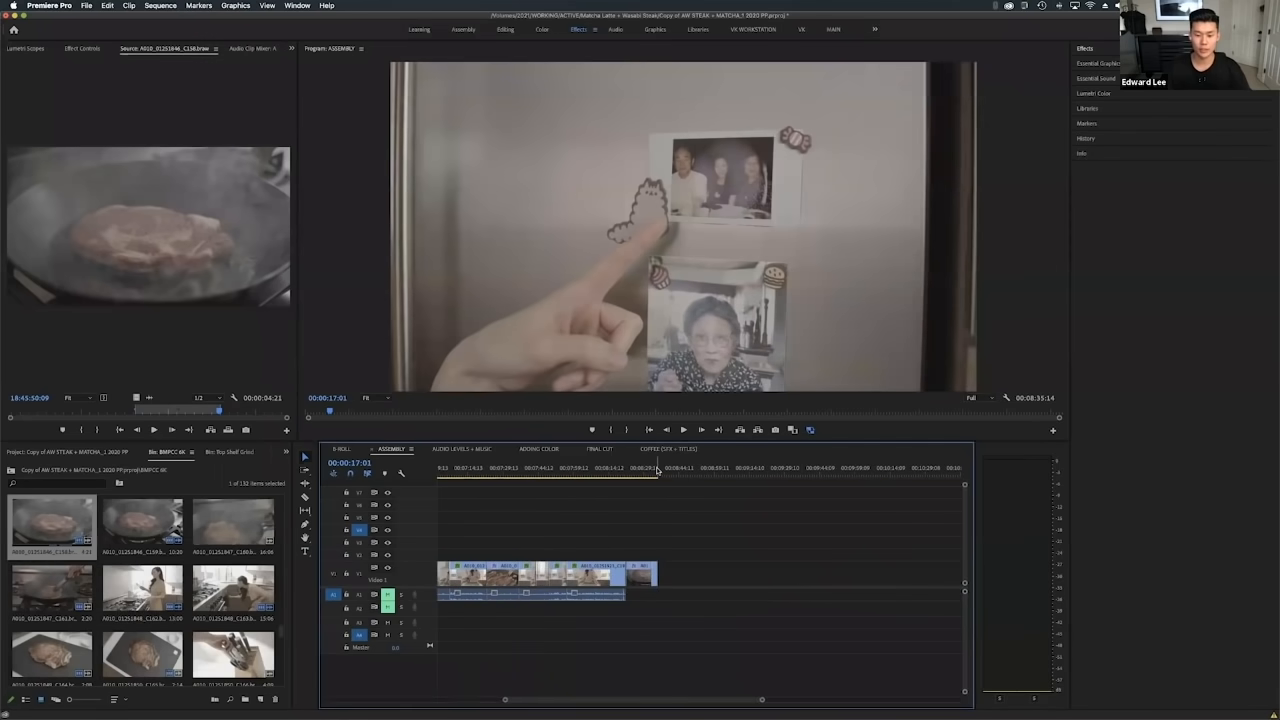
Dock the B-ROLL sequence as its own timeline above ASSEMBLY, and shrink both timelines to enlarge the program preview.
click(341, 449)
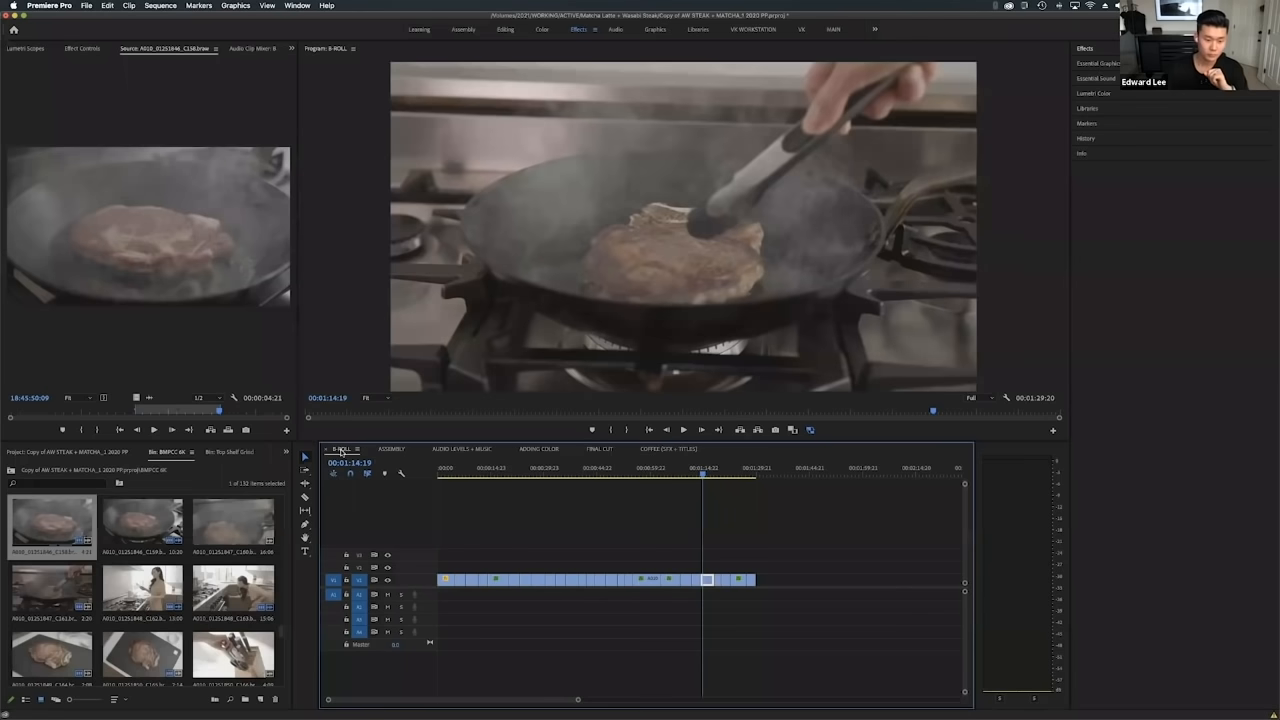
drag(340, 441, 356, 435)
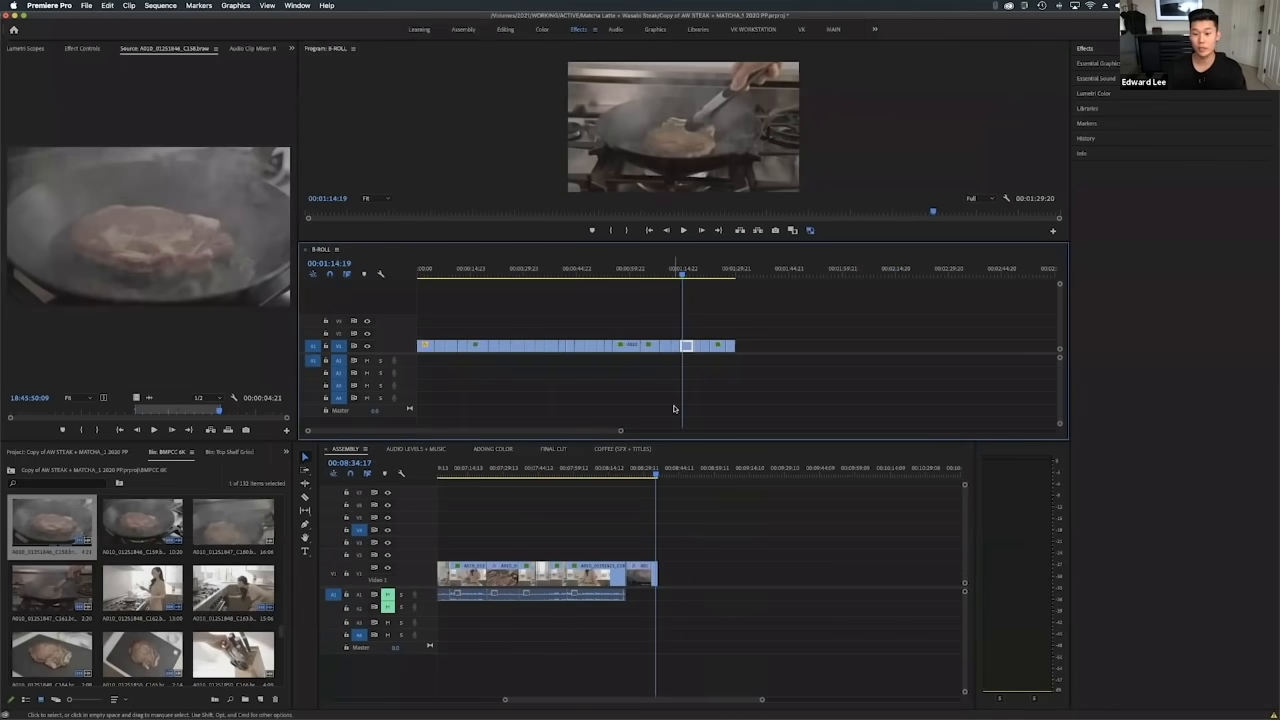
drag(714, 241, 721, 498)
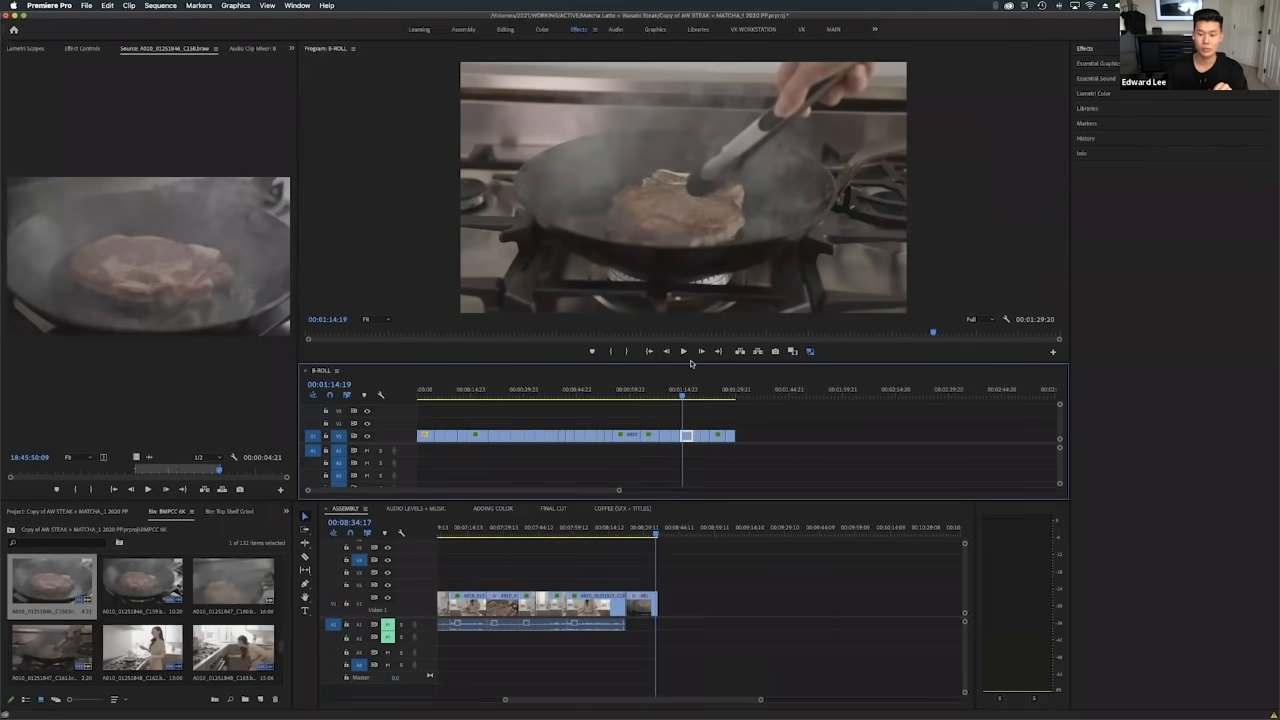
drag(691, 363, 691, 375)
Scrub ASSEMBLY to 00:07:14:00 and place the B-ROLL clip found at 00:01:14:18 there, on the track above the main footage.
drag(577, 527, 542, 541)
scroll(556, 545, left, 10)
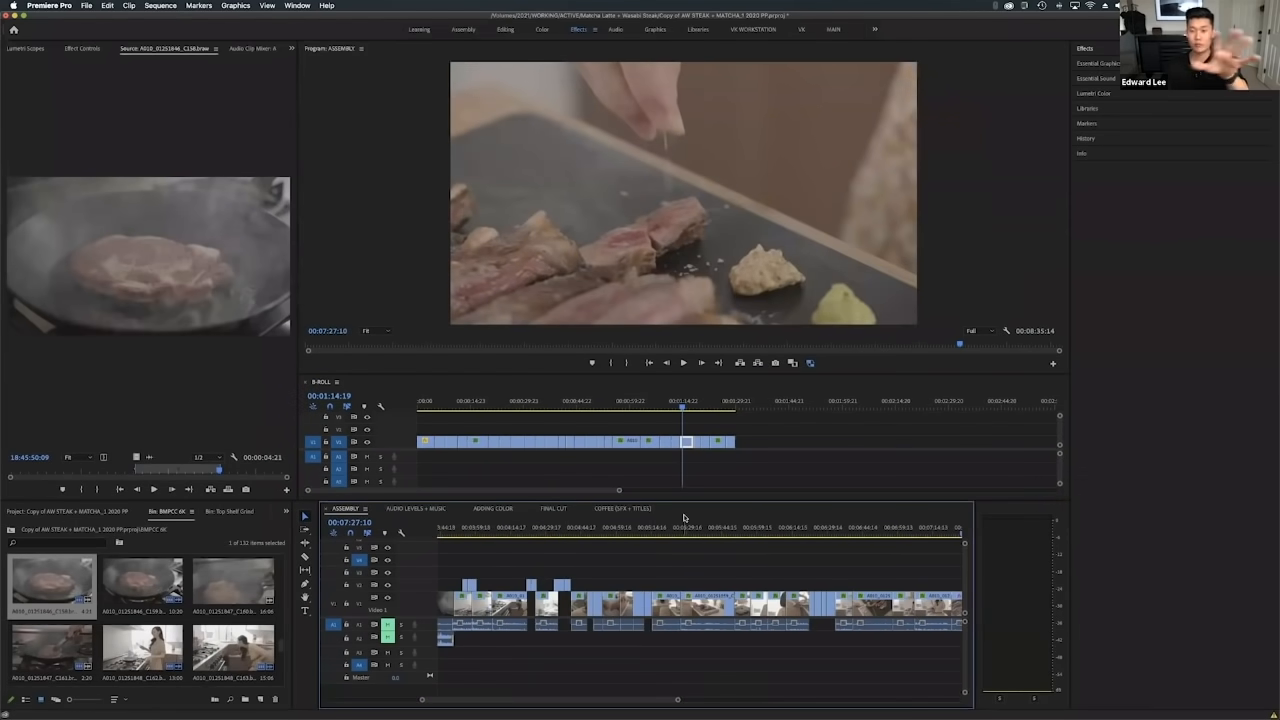
drag(618, 533, 705, 537)
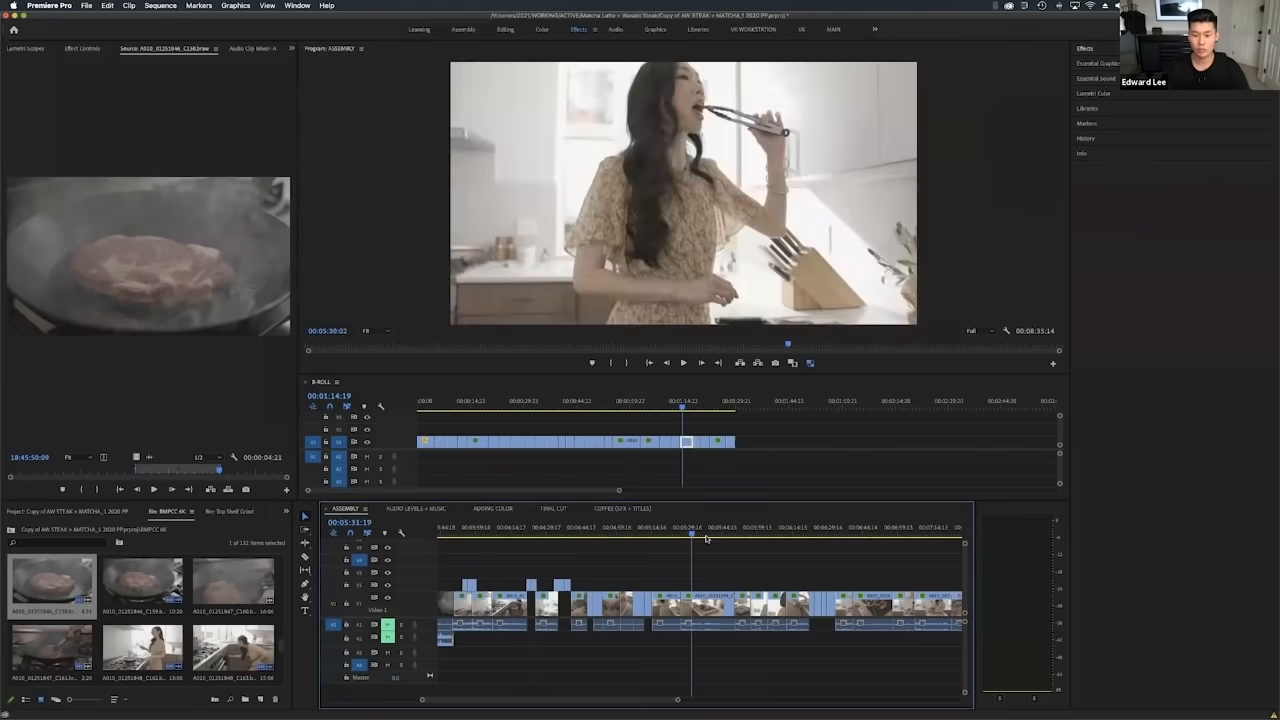
click(679, 409)
scroll(600, 430, right, 5)
scroll(544, 413, left, 5)
mouse_move(813, 528)
mouse_down()
mouse_move(834, 528)
mouse_move(779, 528)
mouse_move(811, 531)
mouse_up()
scroll(780, 527, right, 3)
click(683, 409)
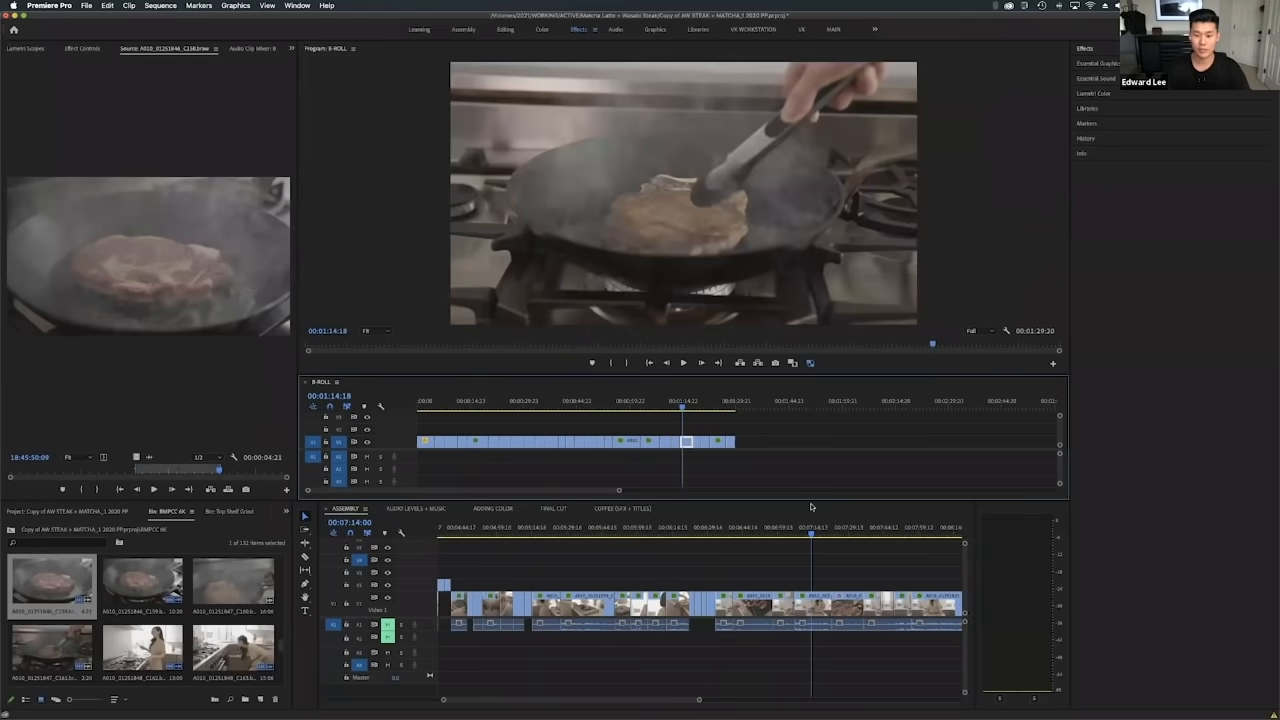
drag(687, 444, 818, 586)
scroll(823, 565, up, 5)
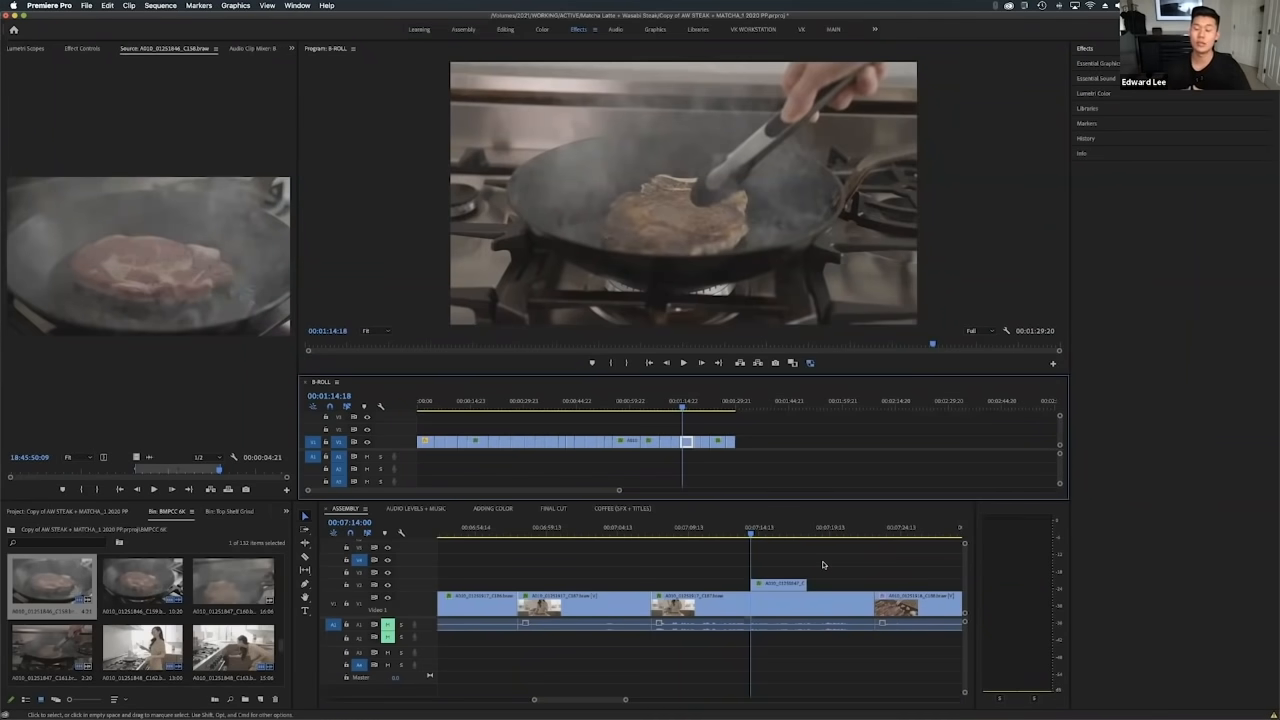
Place the B-ROLL clip found at 00:01:15:18 above the main footage shortly after 00:07:40:07 in ASSEMBLY, and scrub back to 00:07:39:01.
mouse_move(648, 403)
mouse_down()
mouse_move(614, 405)
mouse_move(628, 405)
mouse_up()
scroll(843, 577, right, 2)
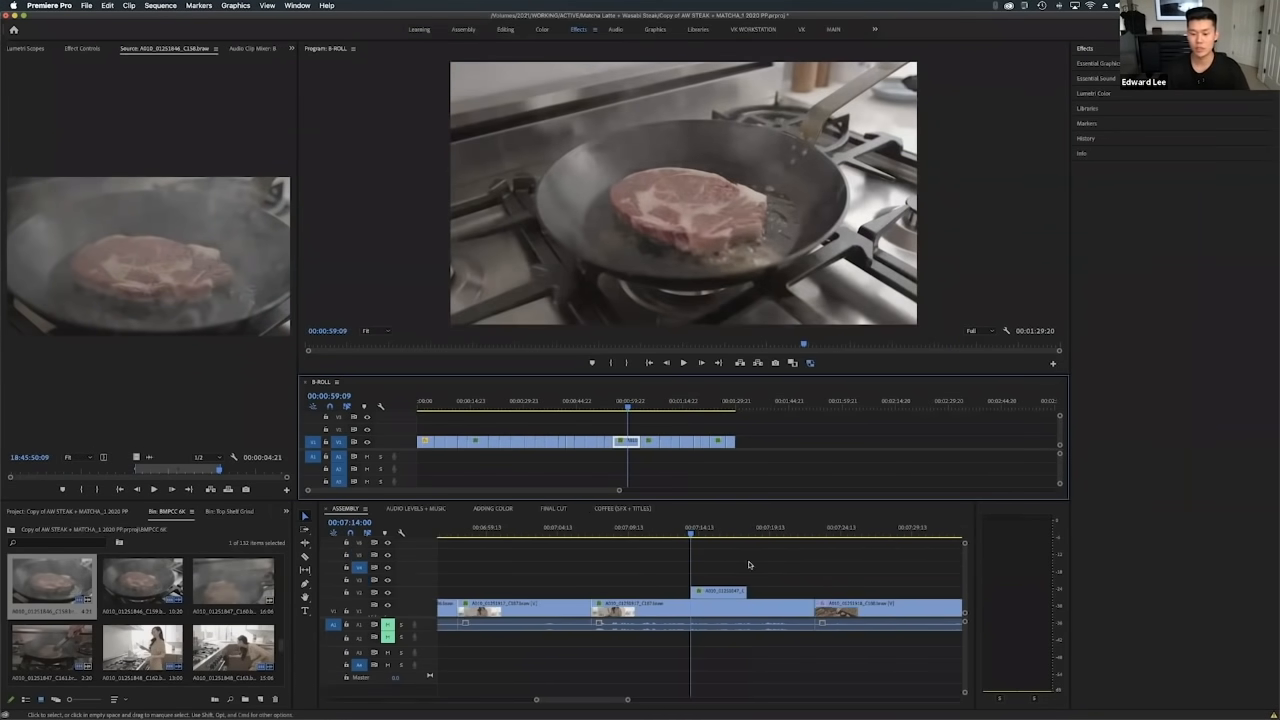
click(849, 531)
scroll(828, 555, right, 5)
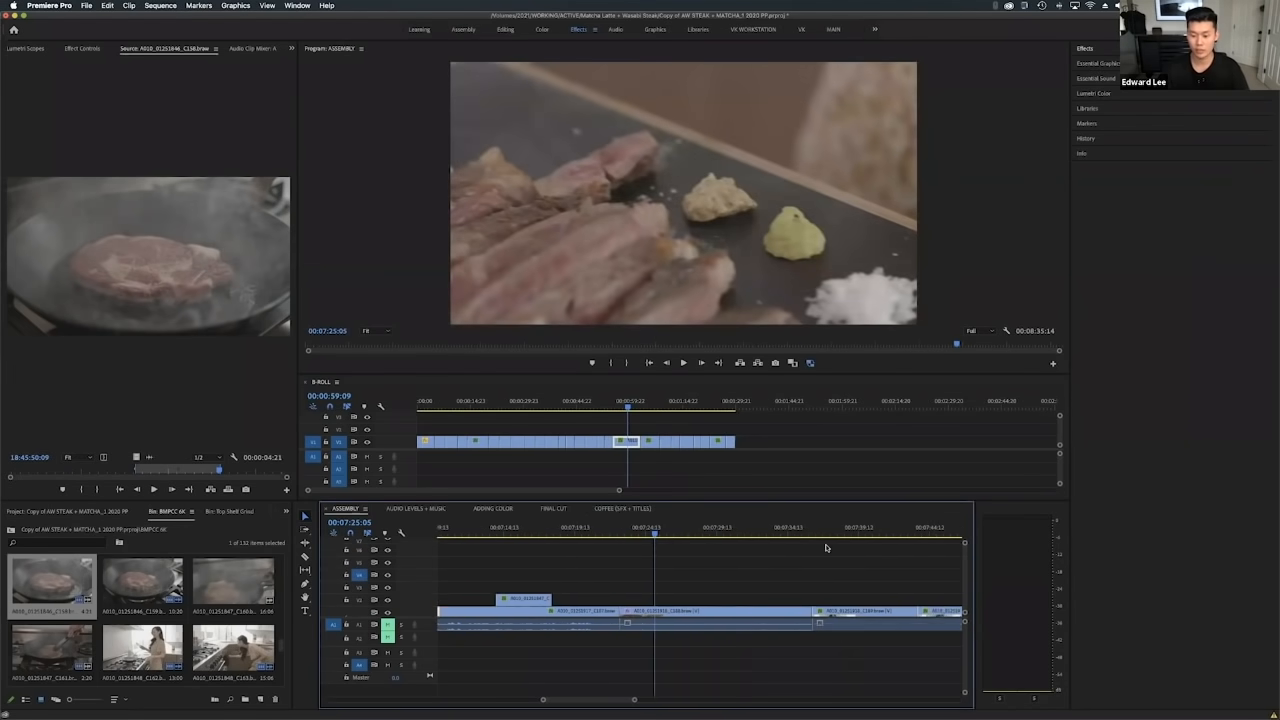
click(794, 530)
scroll(792, 533, right, 3)
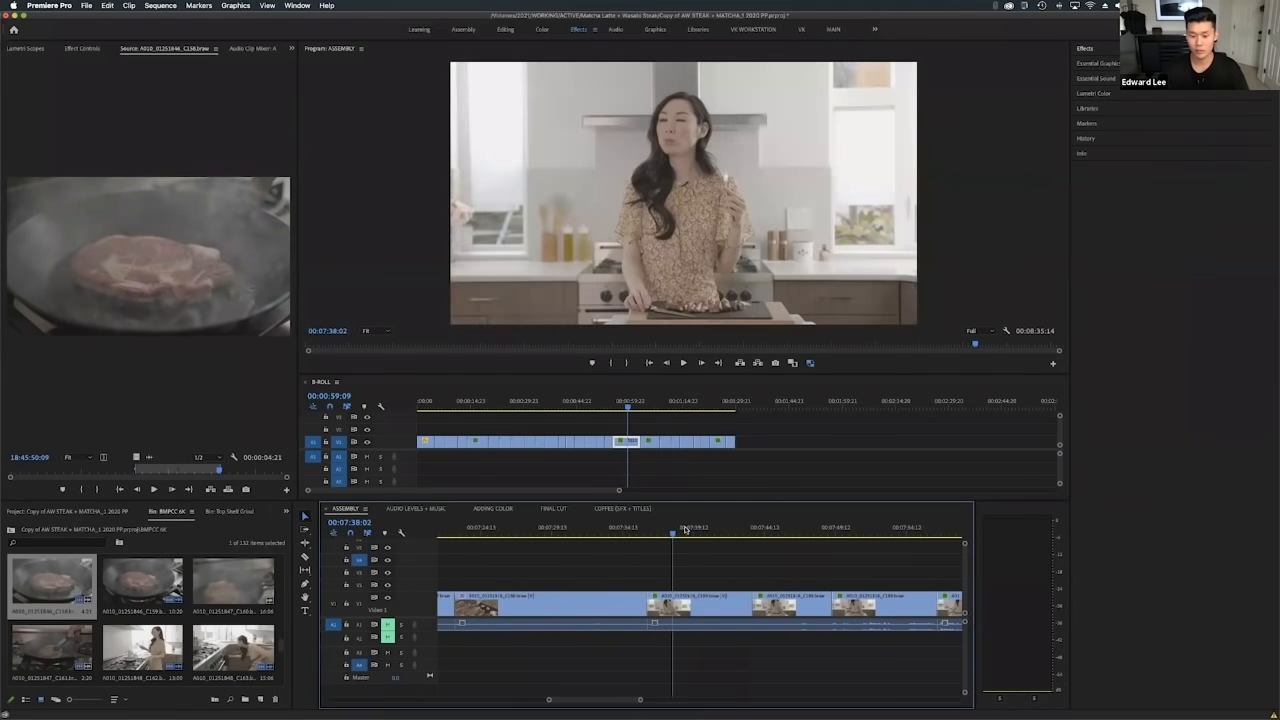
click(702, 531)
drag(687, 535, 745, 542)
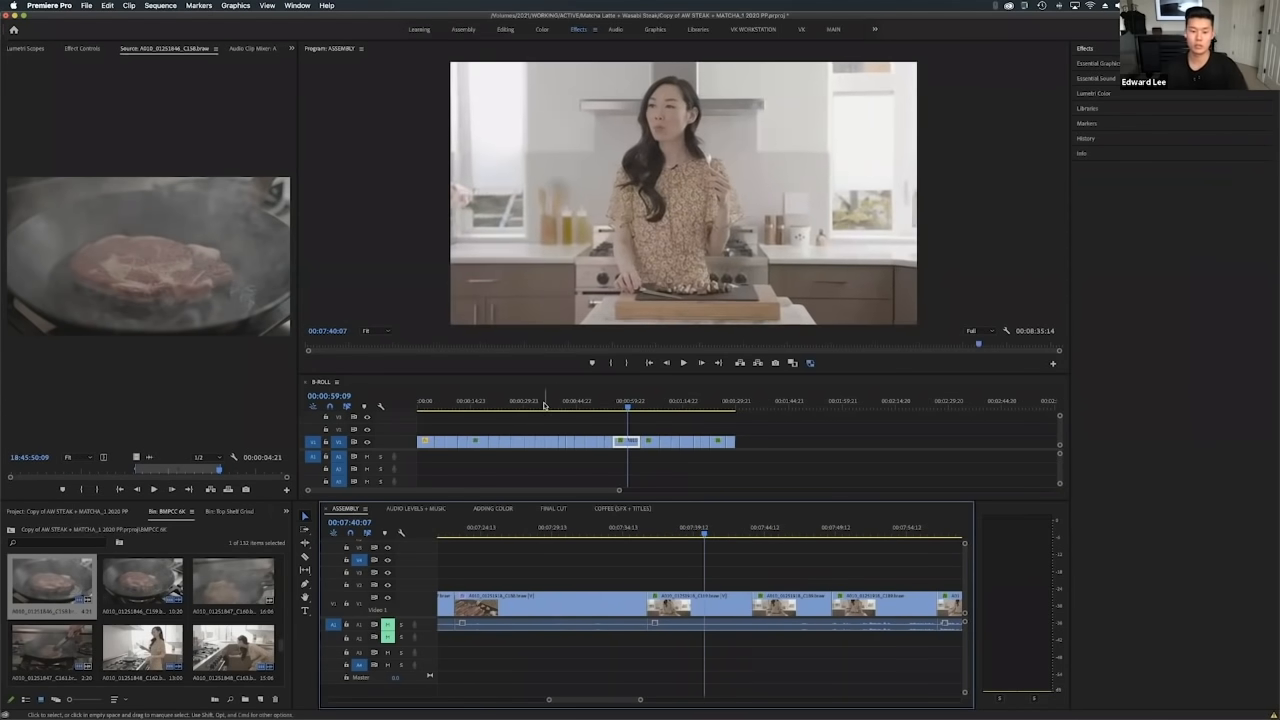
click(543, 405)
drag(522, 407, 748, 588)
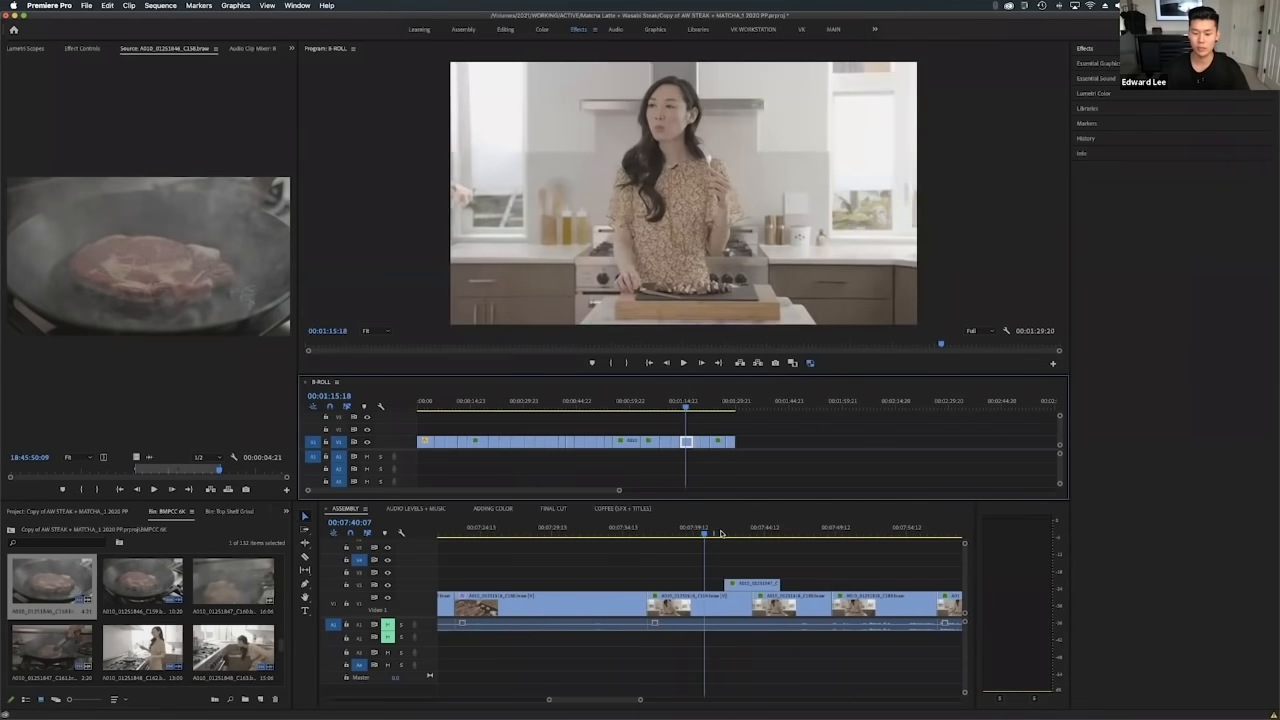
click(723, 534)
drag(722, 534, 686, 545)
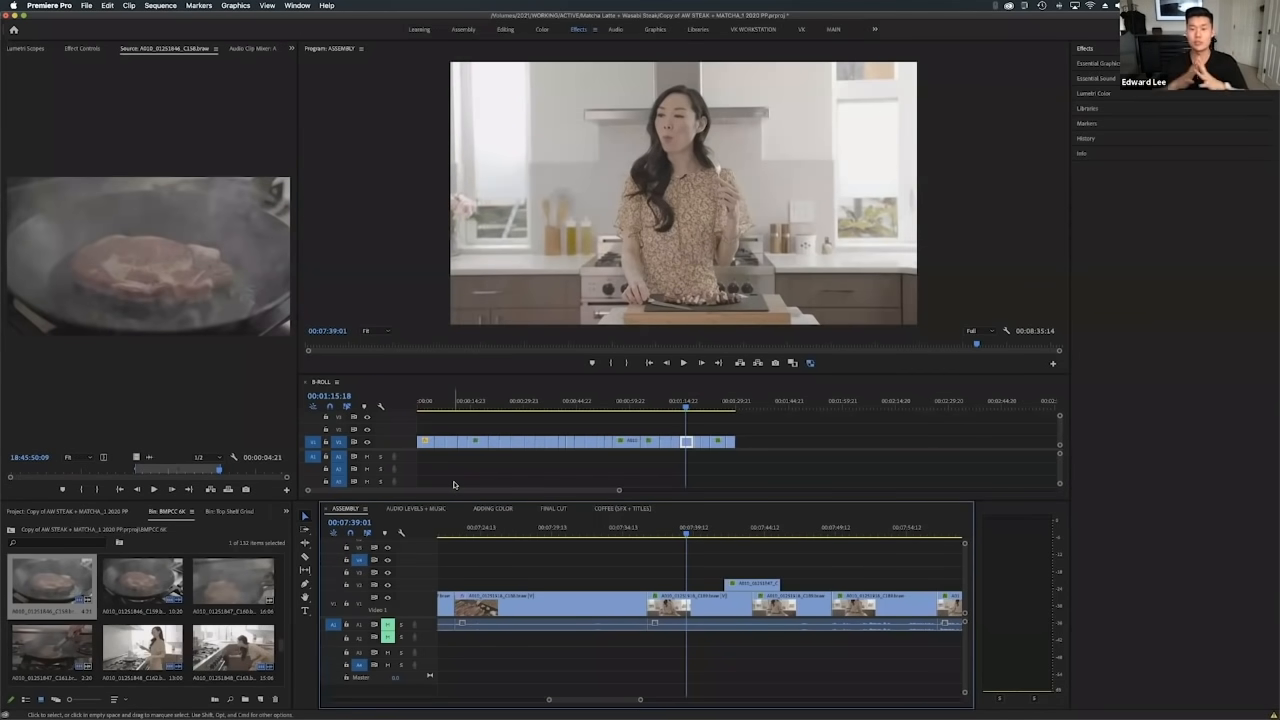
Regroup the B-ROLL timeline with the other sequences and return to the ASSEMBLY sequence.
alt+scroll(630, 560, down, 5)
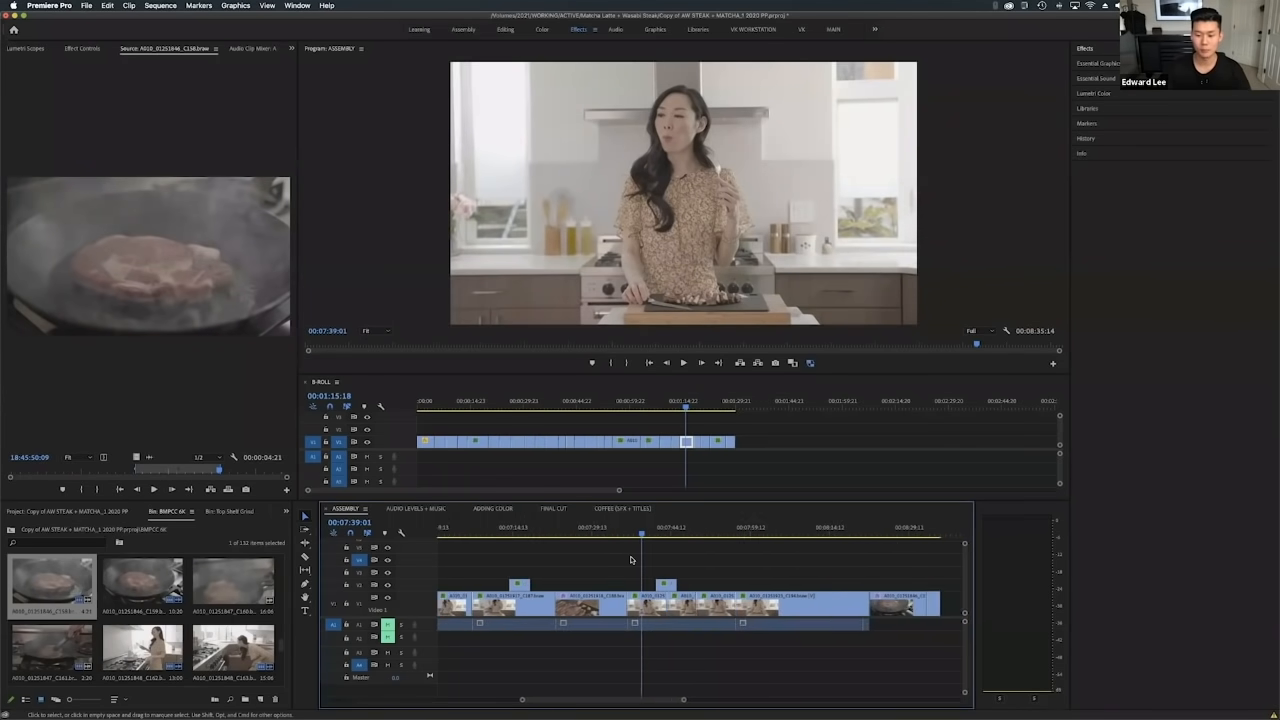
alt+scroll(630, 560, down, 2)
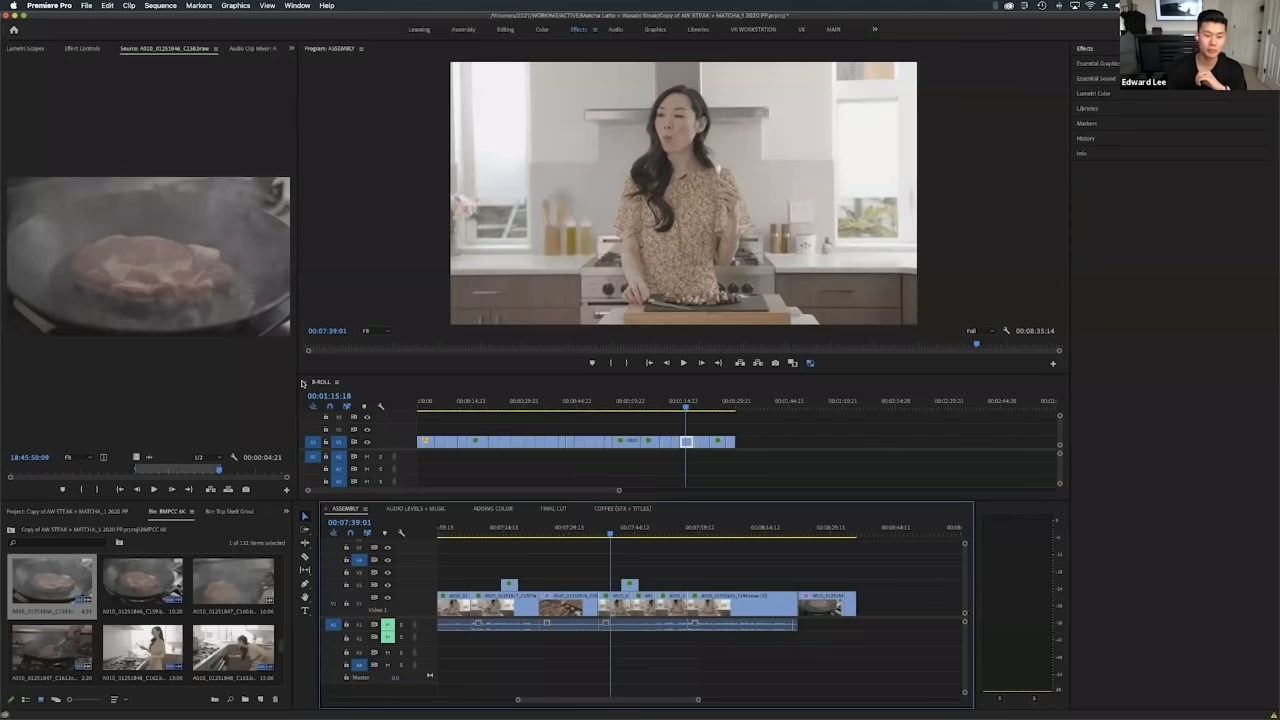
drag(321, 381, 455, 469)
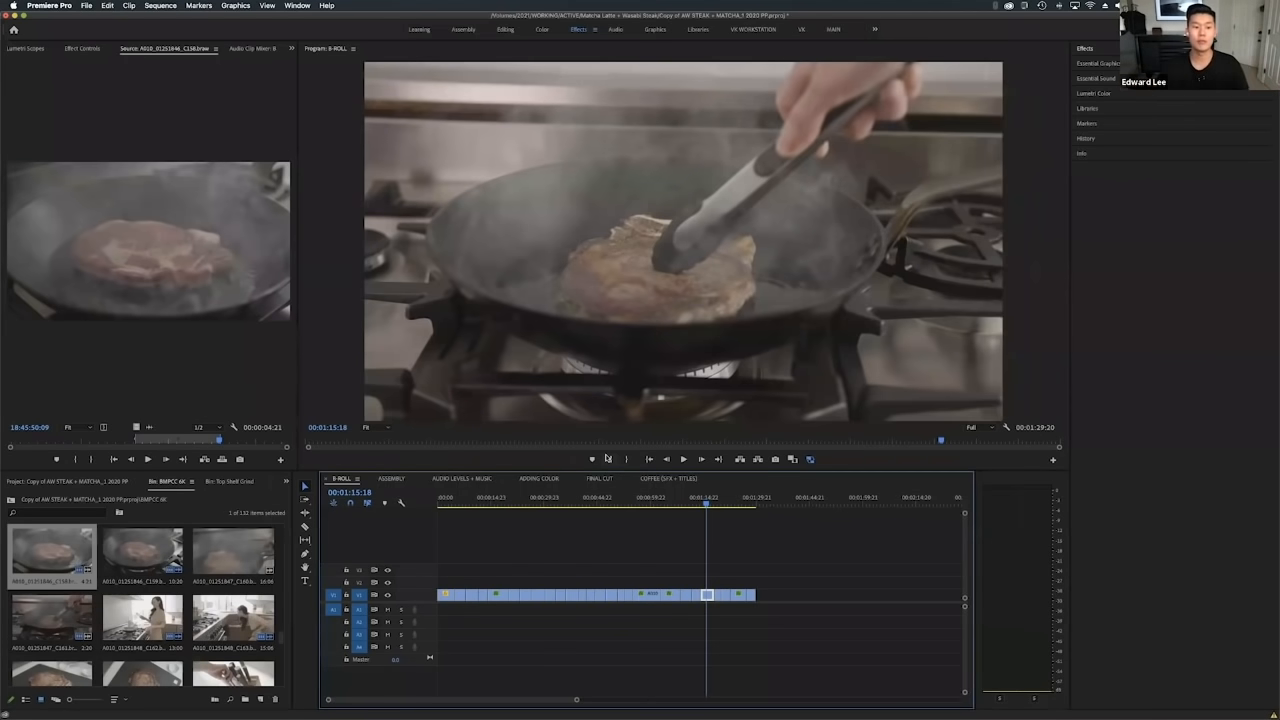
click(396, 481)
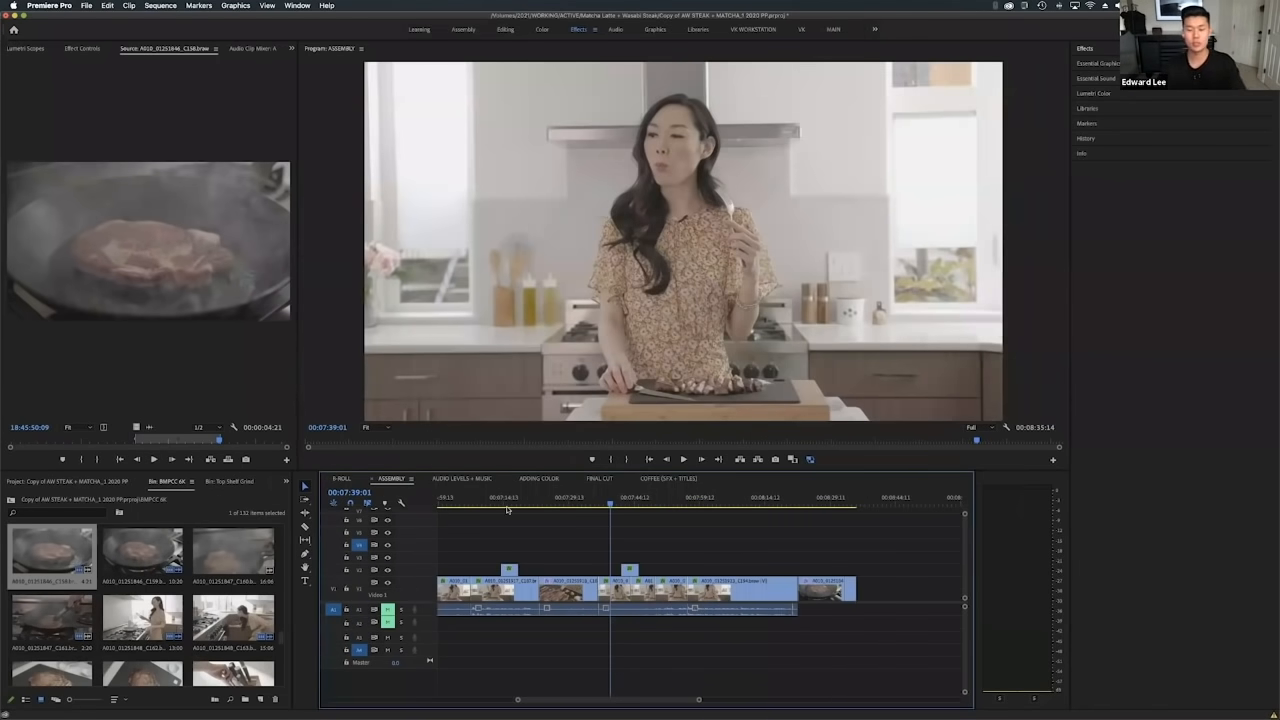
Open the AUDIO LEVELS + MUSIC sequence, scrub to 00:06:20:07, and look closely at the music waveform under the clips.
click(464, 480)
scroll(632, 640, down, 10)
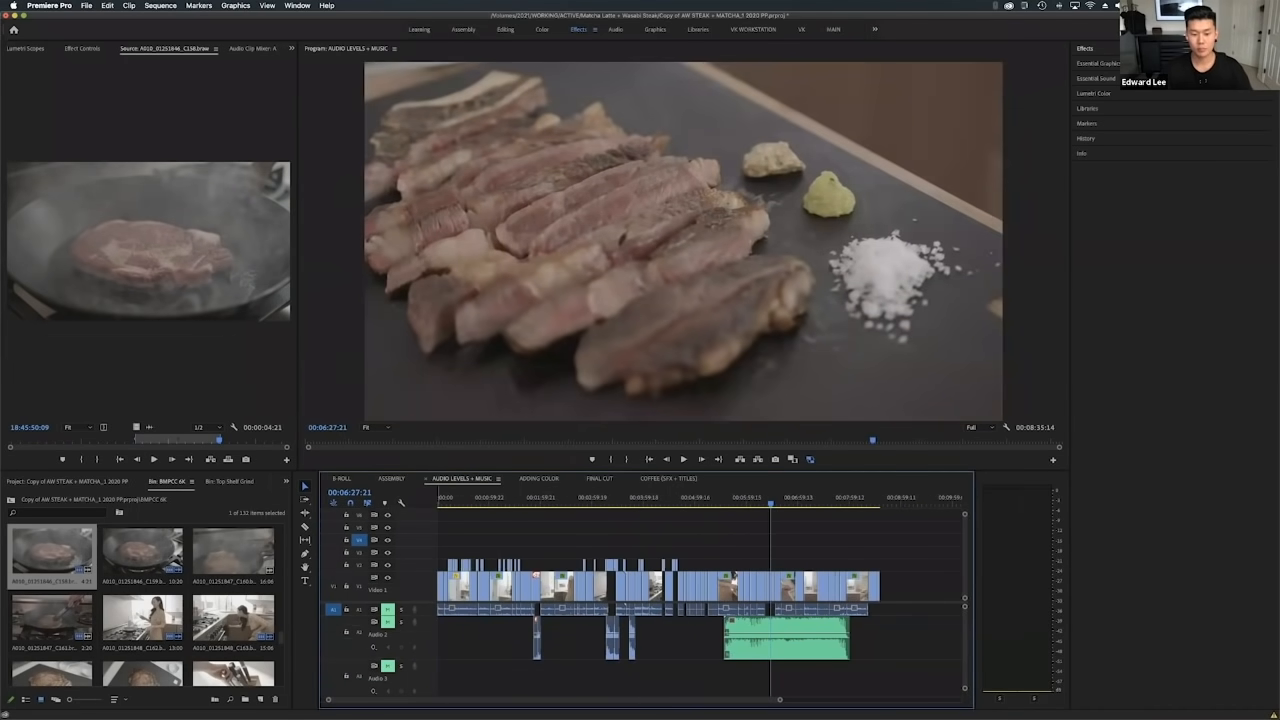
key(Down)
drag(484, 502, 732, 502)
click(764, 503)
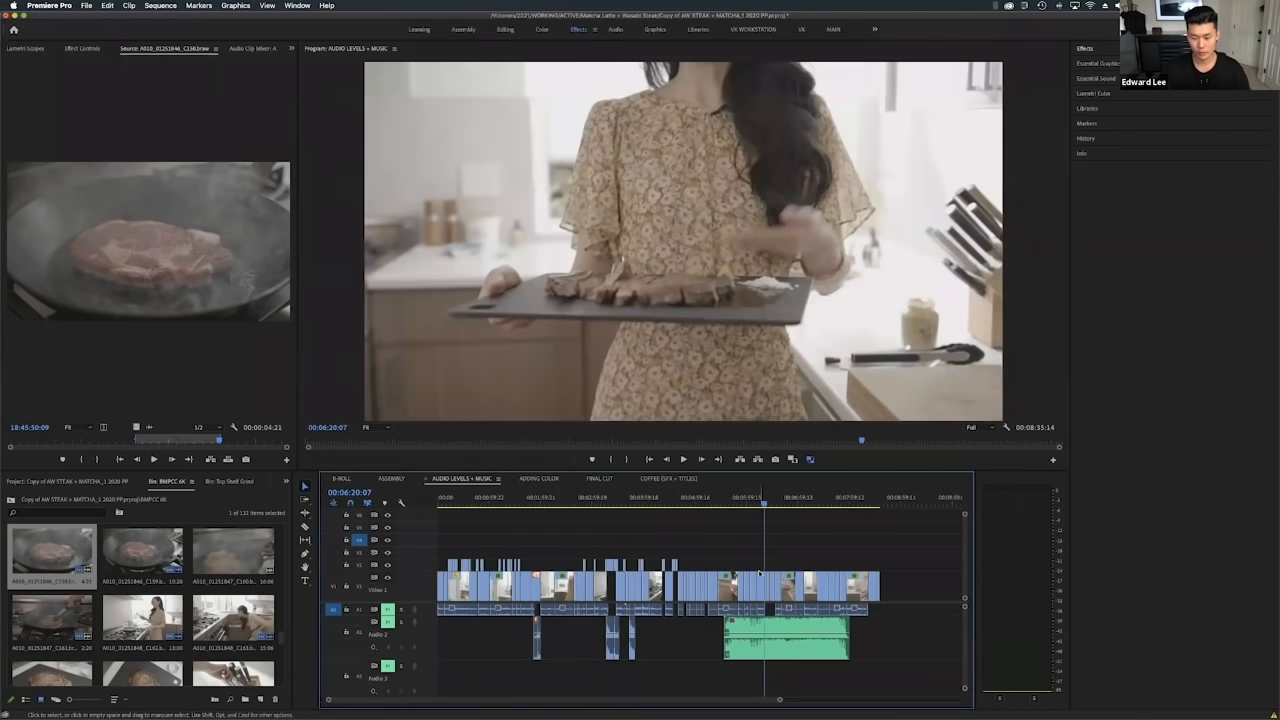
scroll(758, 574, up, 5)
scroll(758, 574, up, 3)
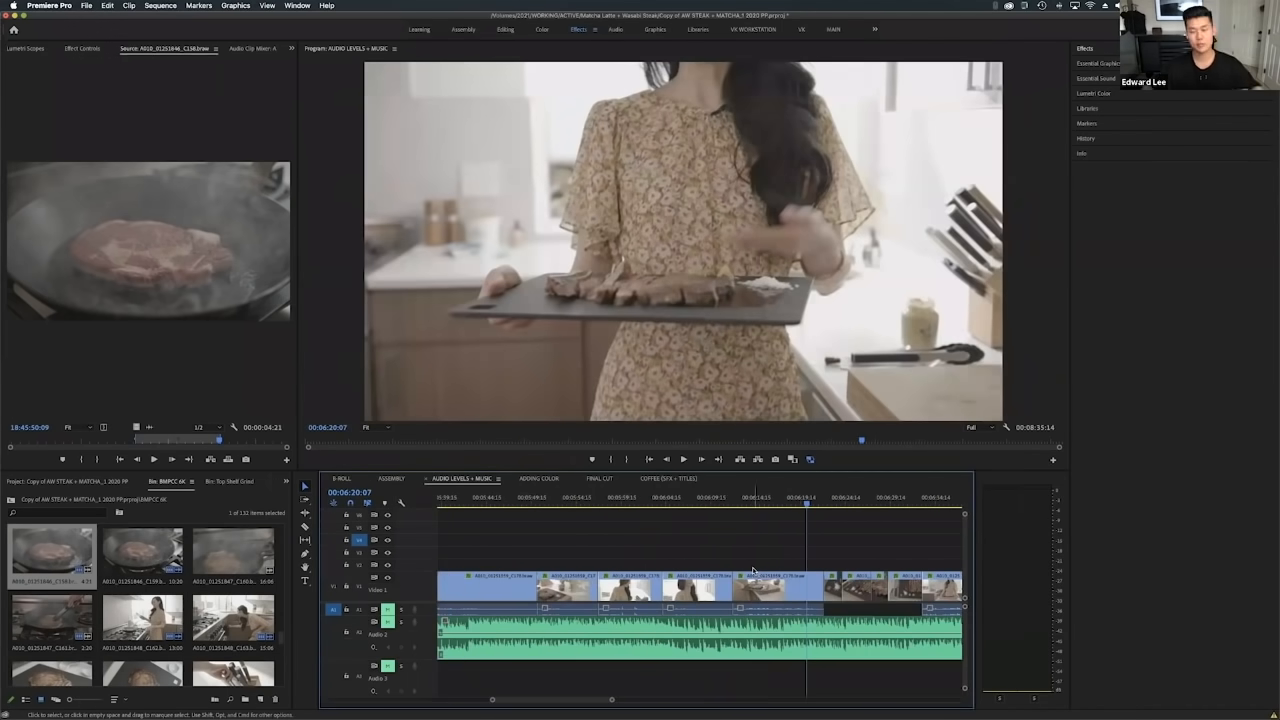
Switch to the slide presentation and advance to page 6 on finding tracks, cutting to the beat and fixing audio levels.
key(ctrl+Right)
key(Right)
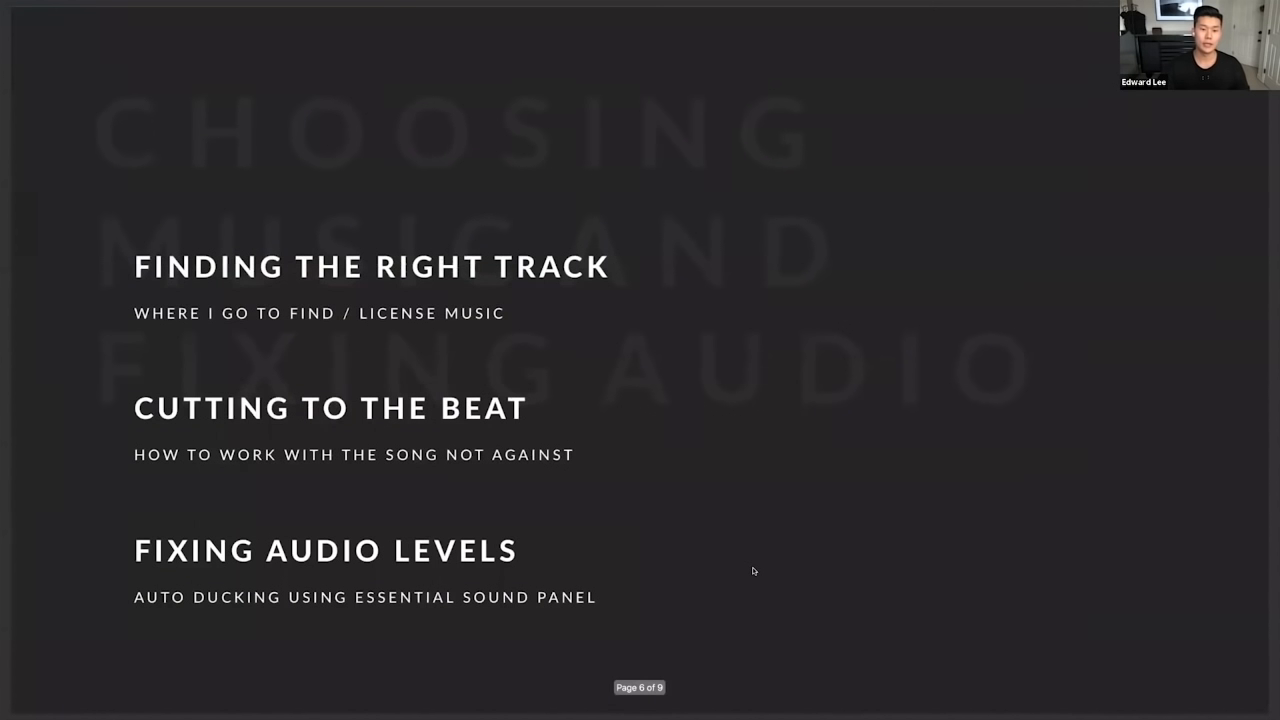
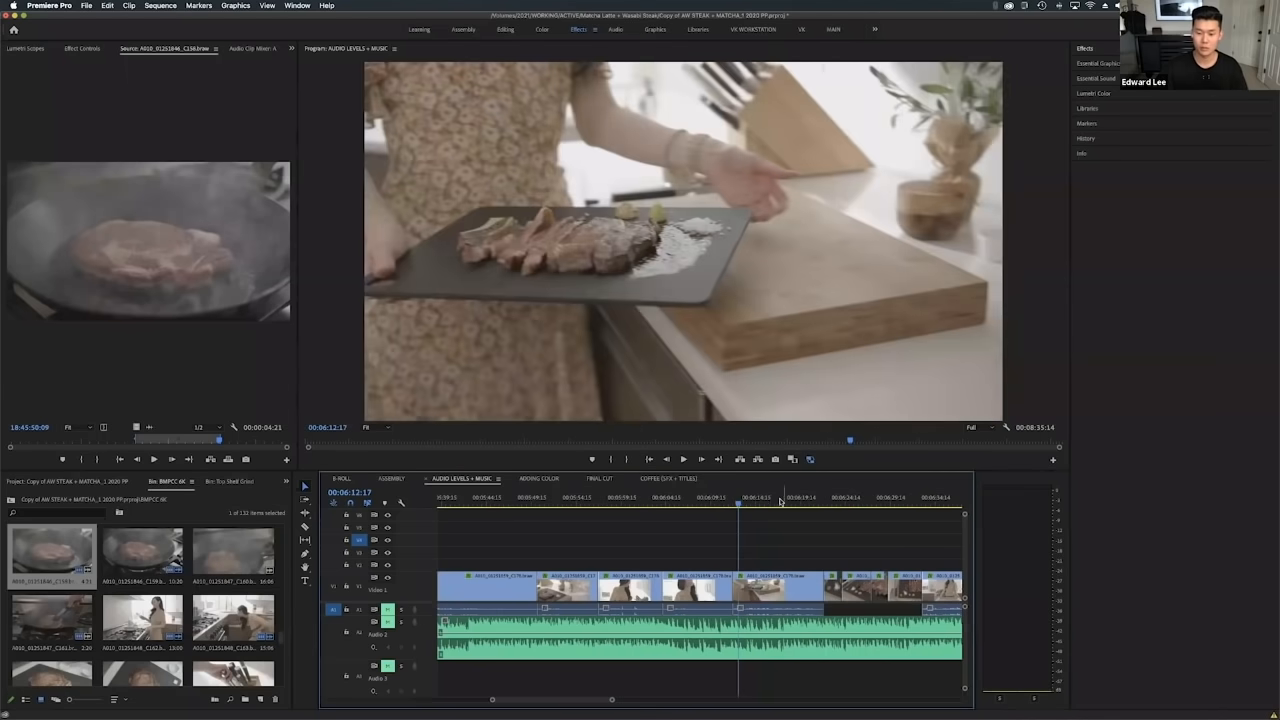
Review the start of the music in AUDIO LEVELS + MUSIC, moving the playhead to 00:05:35:10 and on to 00:05:45:17.
key(minus)
key(minus)
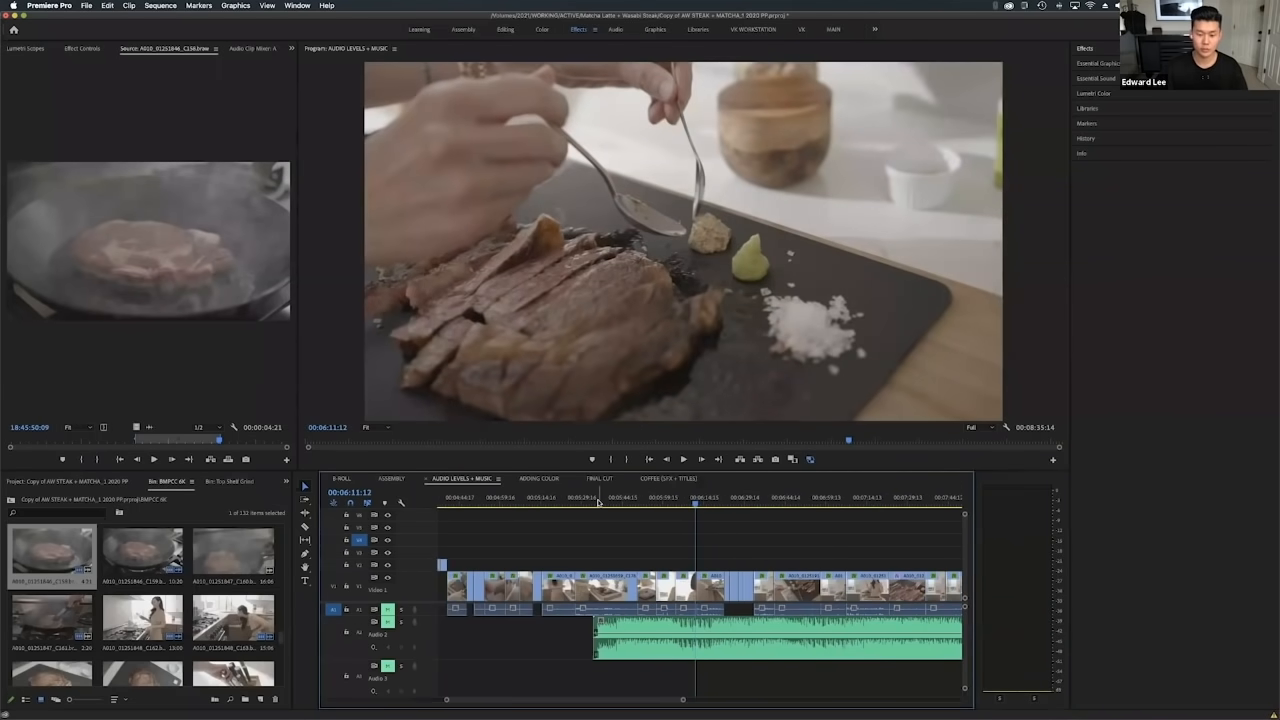
click(599, 503)
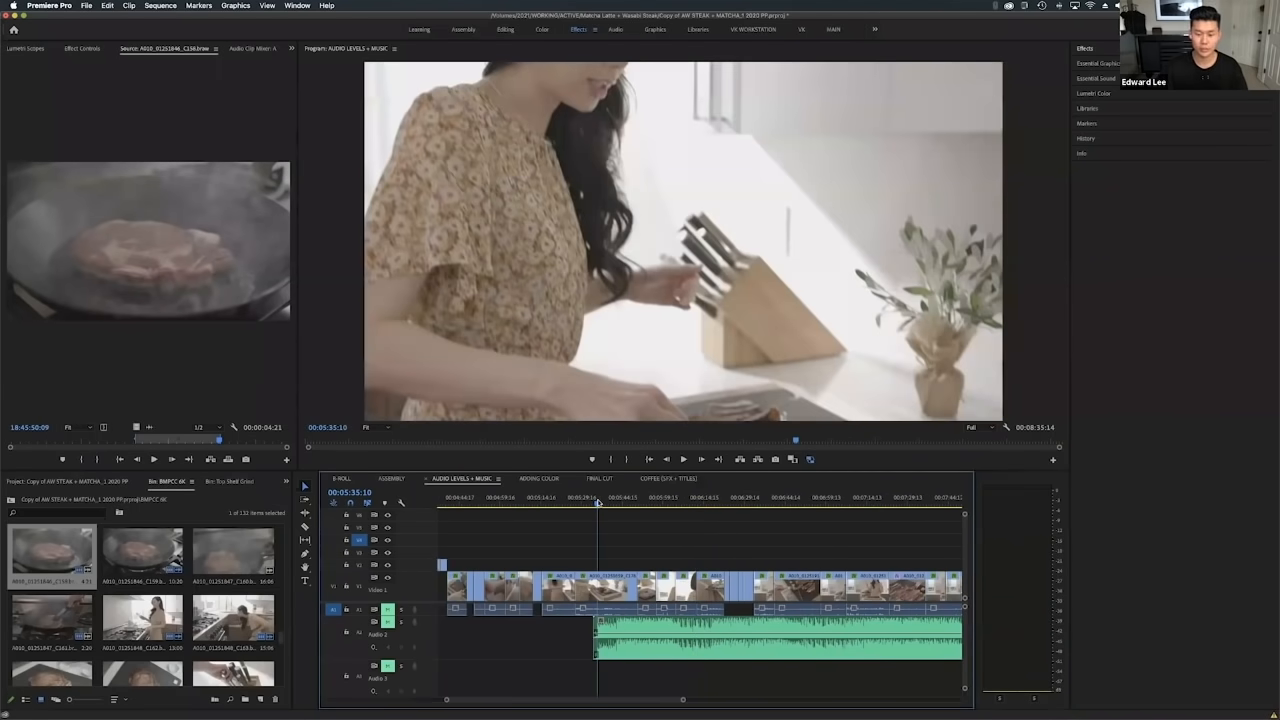
click(626, 502)
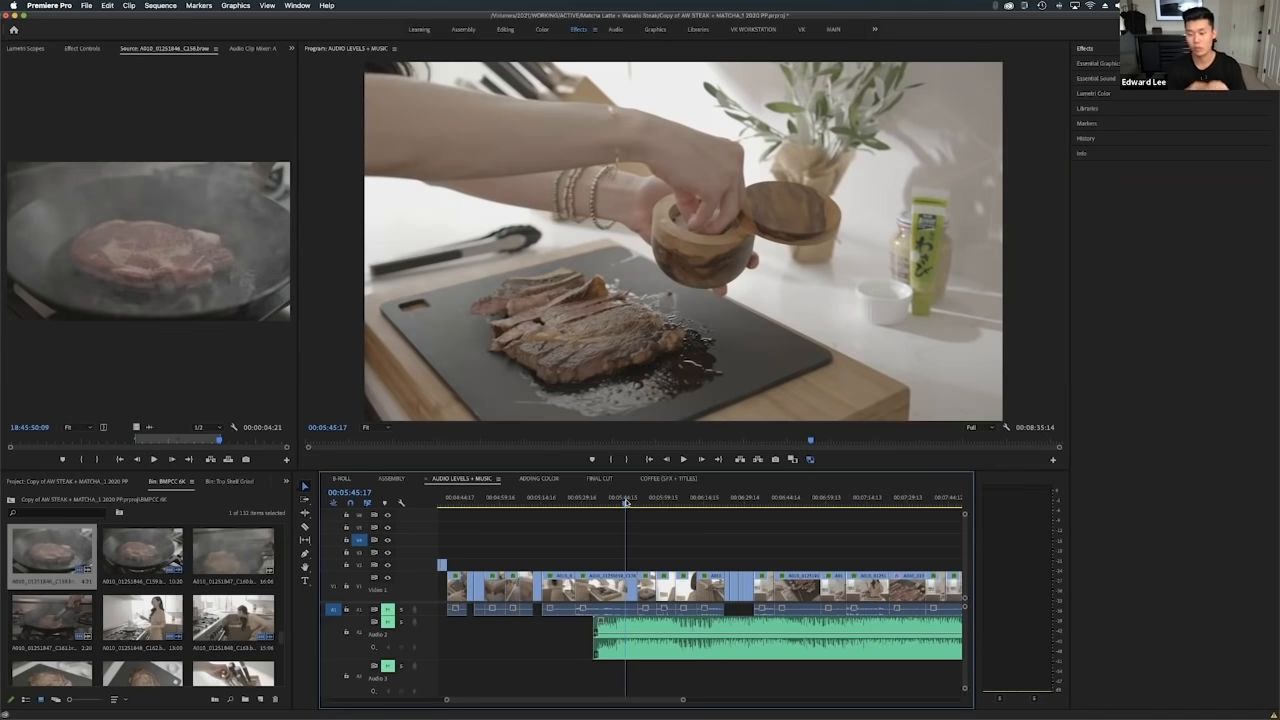
Return to AUDIO LEVELS + MUSIC and check the end of the music and the closing clips at 00:07:36:09 and 00:08:15:08.
click(668, 478)
scroll(637, 552, left, 1)
click(478, 479)
click(852, 501)
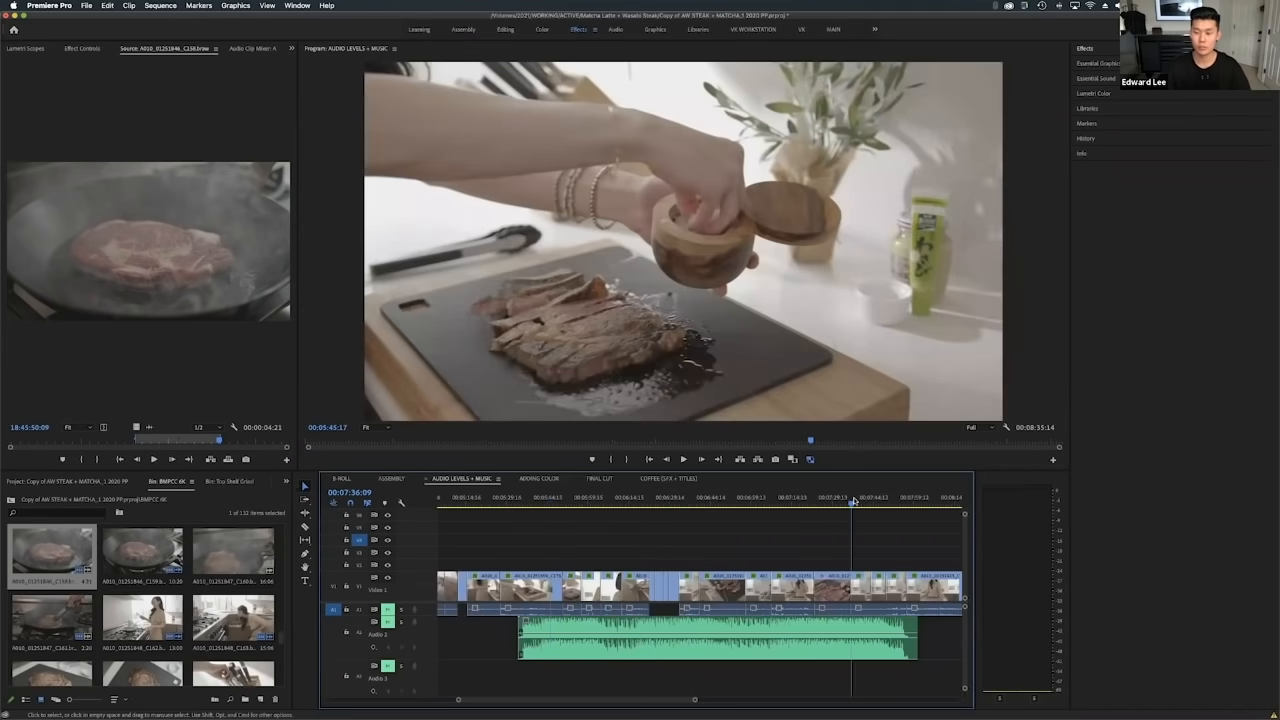
scroll(854, 501, right, 4)
click(748, 499)
Scrub back to 00:00:50:18 near the sequence's beginning and reduce the heights of the Audio 2 and Audio 3 tracks.
scroll(746, 497, left, 9)
scroll(745, 497, left, 6)
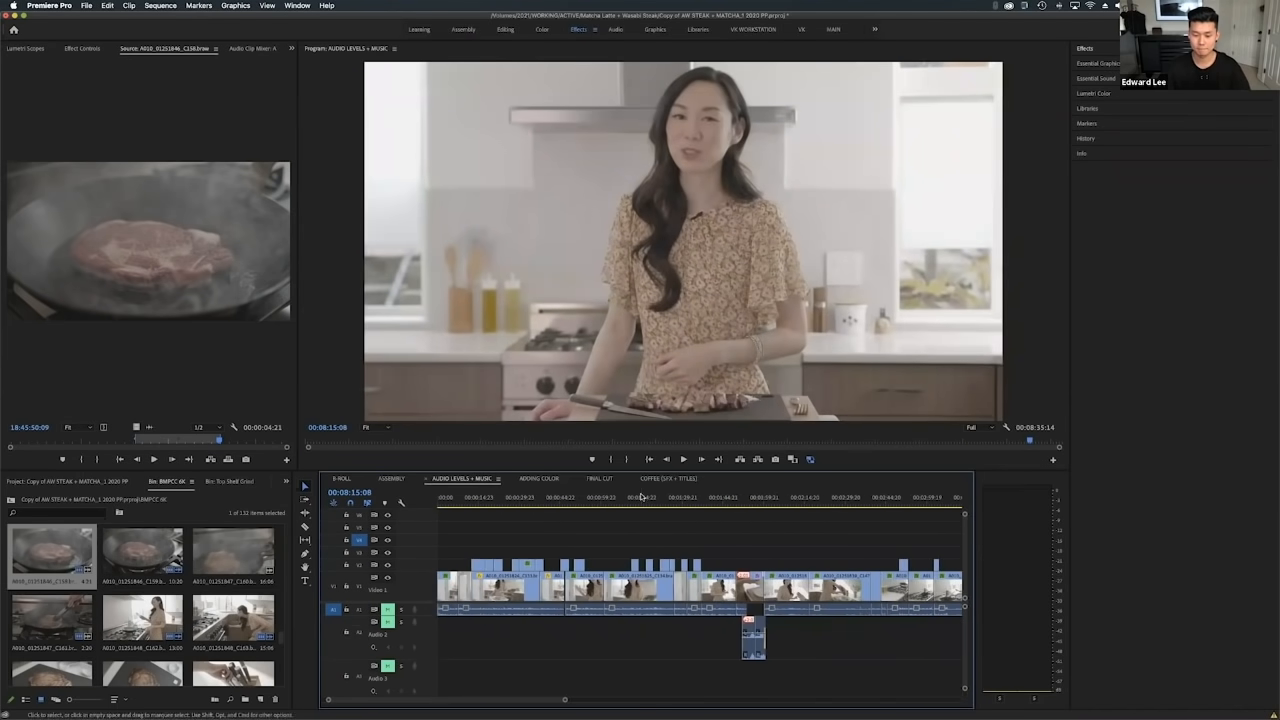
drag(641, 497, 575, 497)
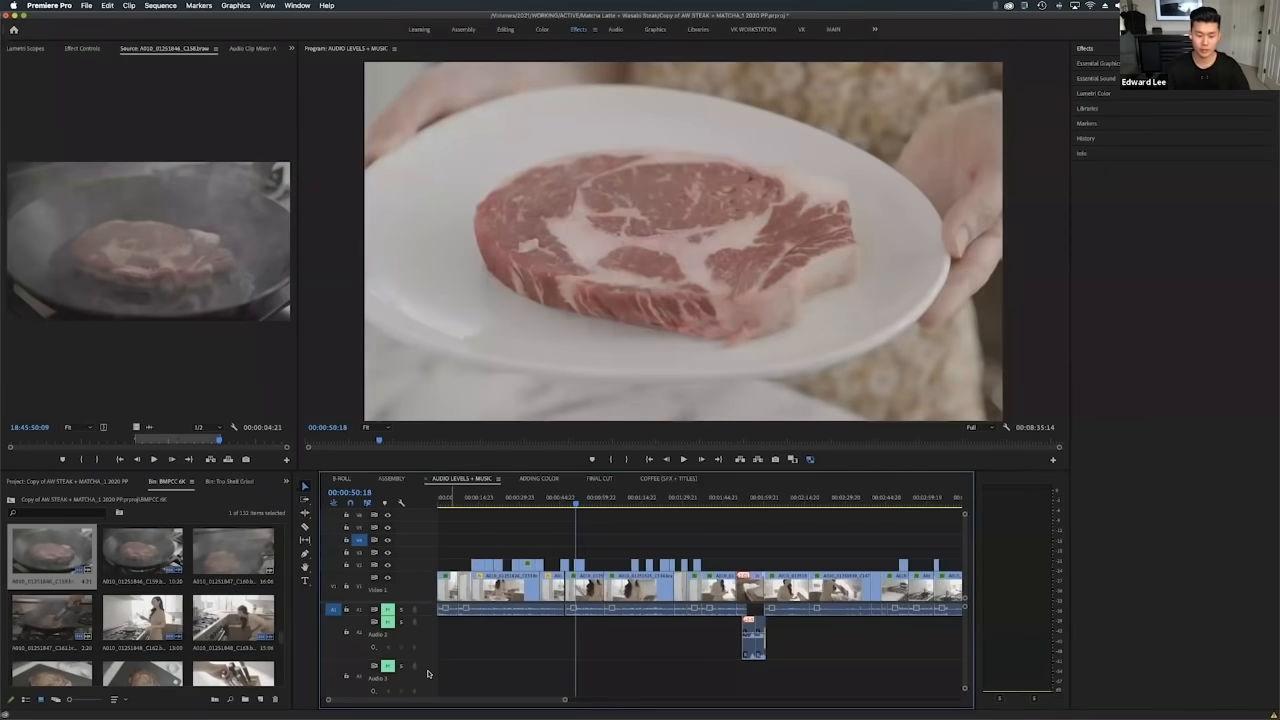
scroll(427, 673, down, 2)
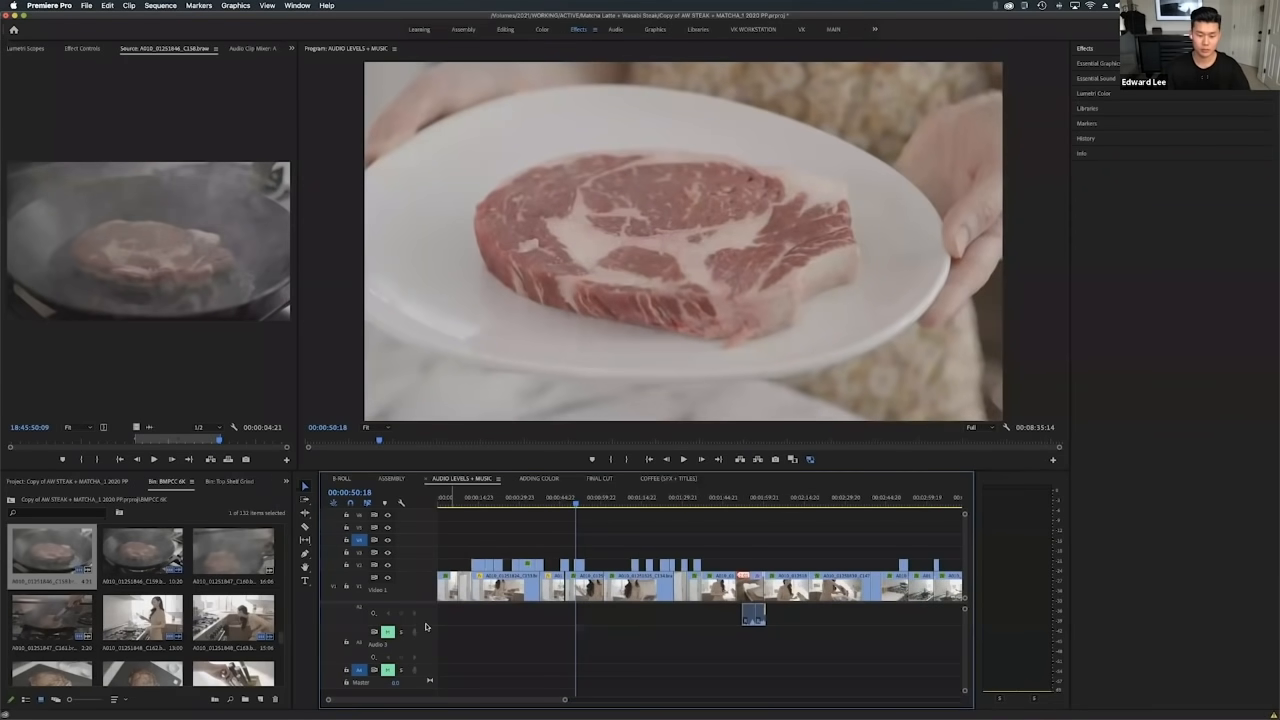
drag(427, 627, 430, 613)
drag(431, 662, 431, 644)
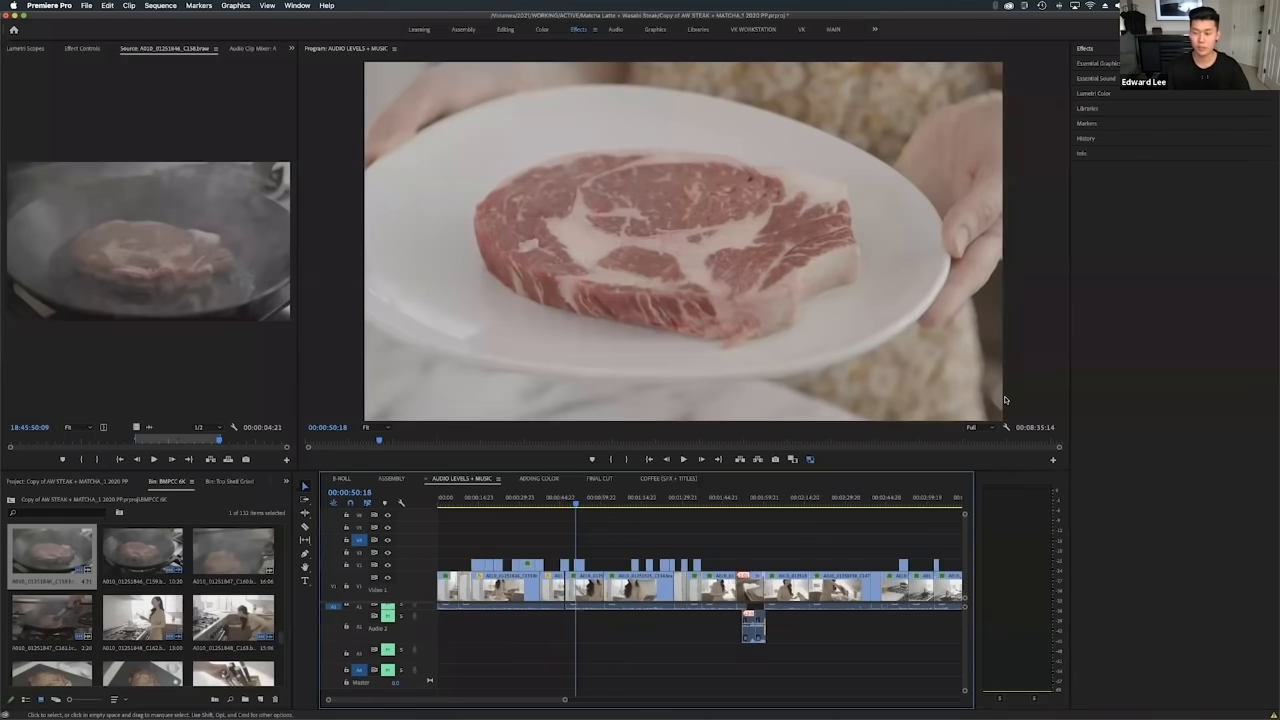
Show the Adobe Stock track browser in Essential Sound and turn off Stacked Panel Group for its panel group.
click(1162, 376)
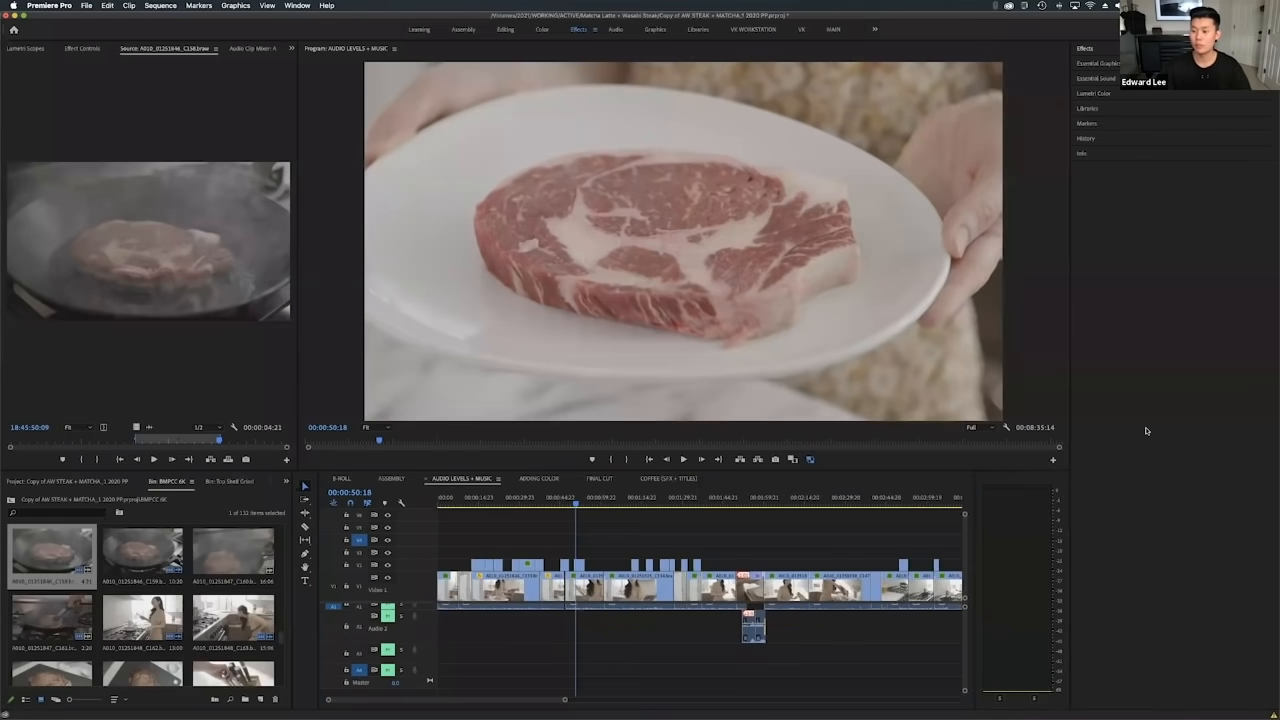
click(1104, 79)
click(1104, 79)
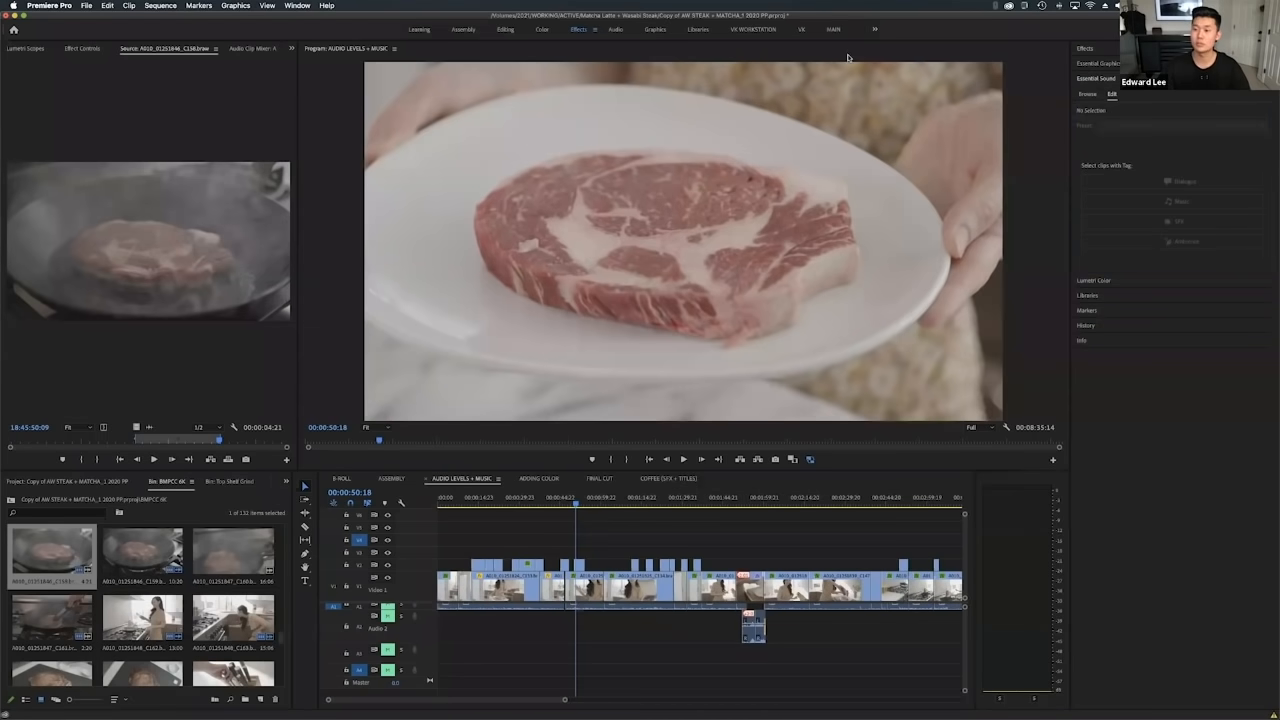
click(1088, 95)
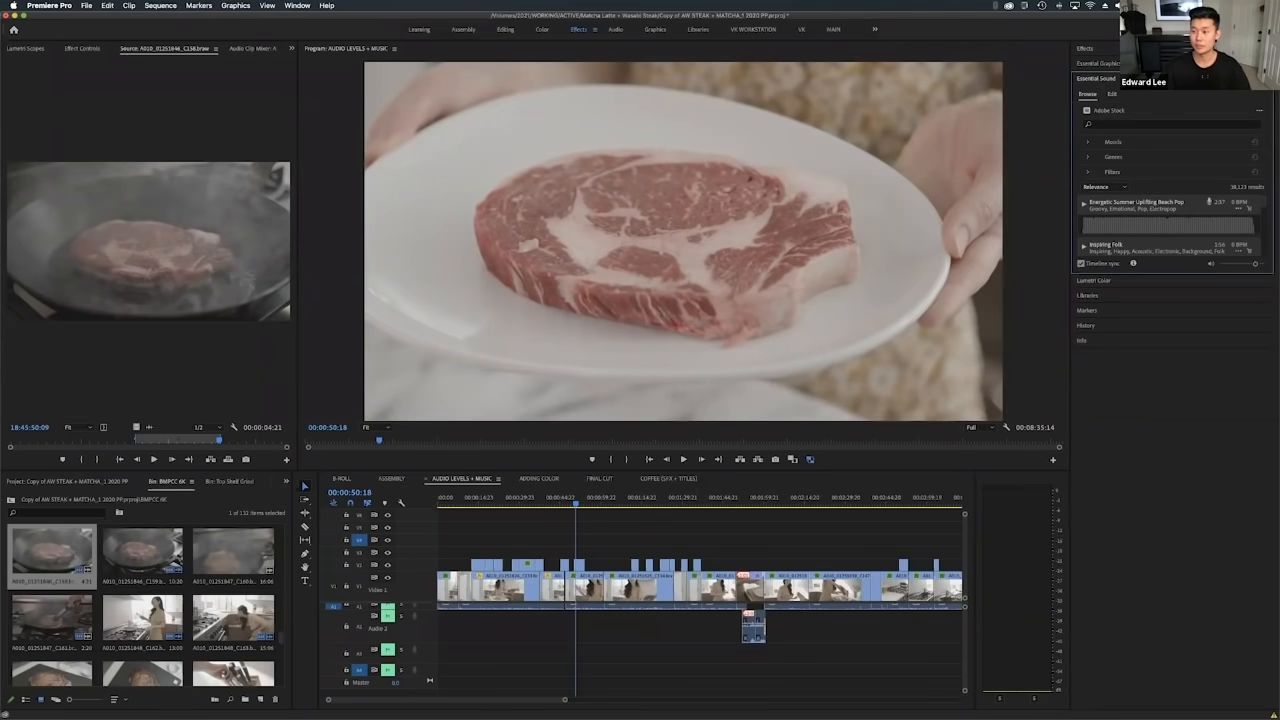
click(1150, 79)
mouse_move(1200, 116)
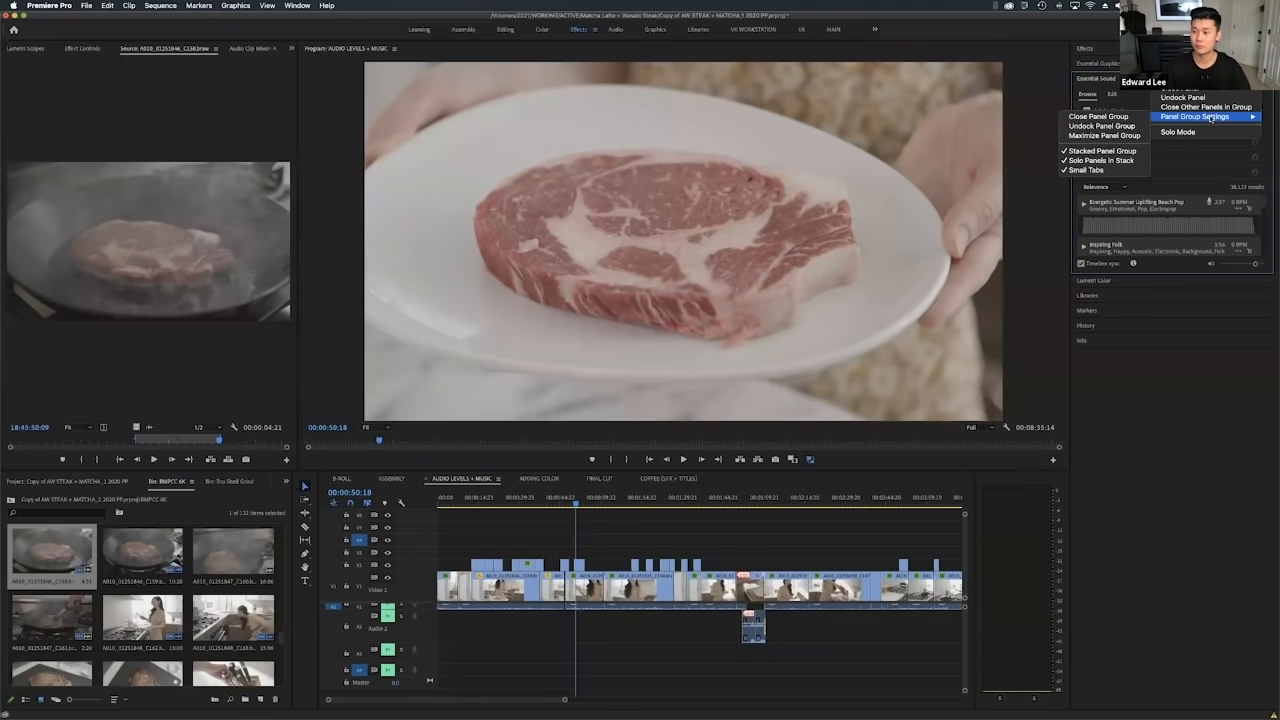
click(1100, 150)
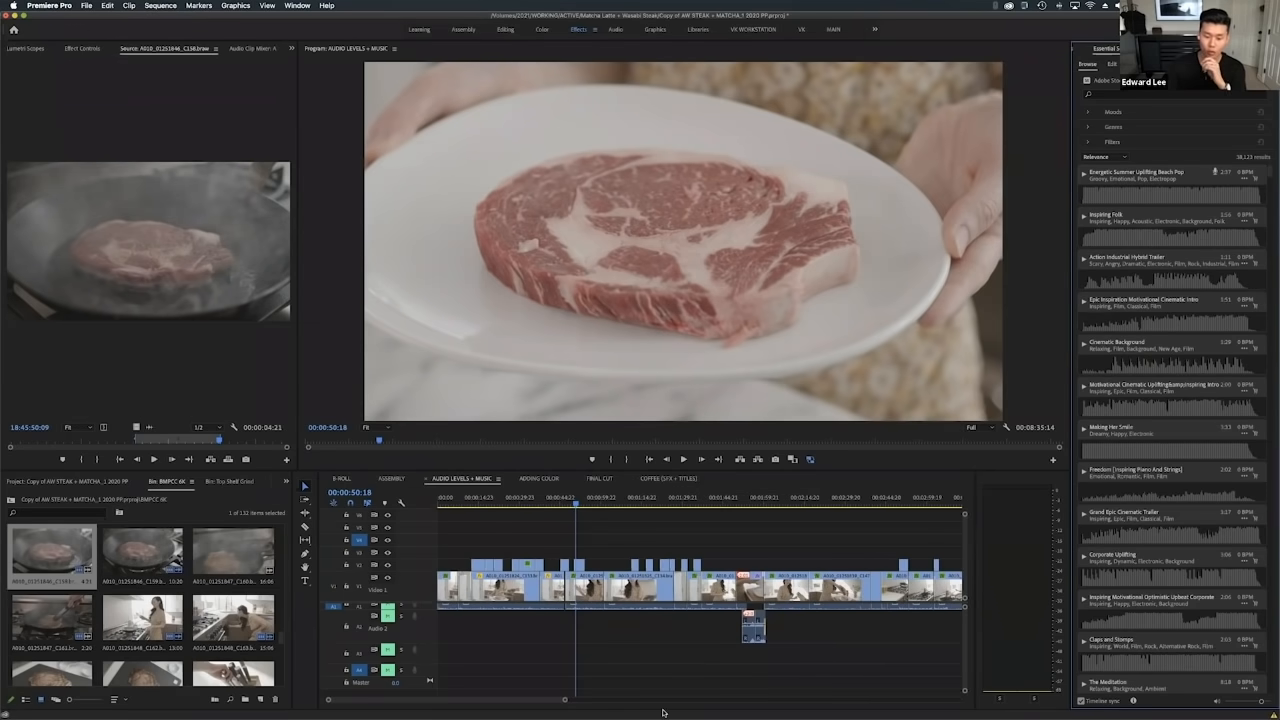
Look through the Adobe Stock music list and preview the Energetic Summer Uplifting Beach Pop track.
mouse_move(548, 712)
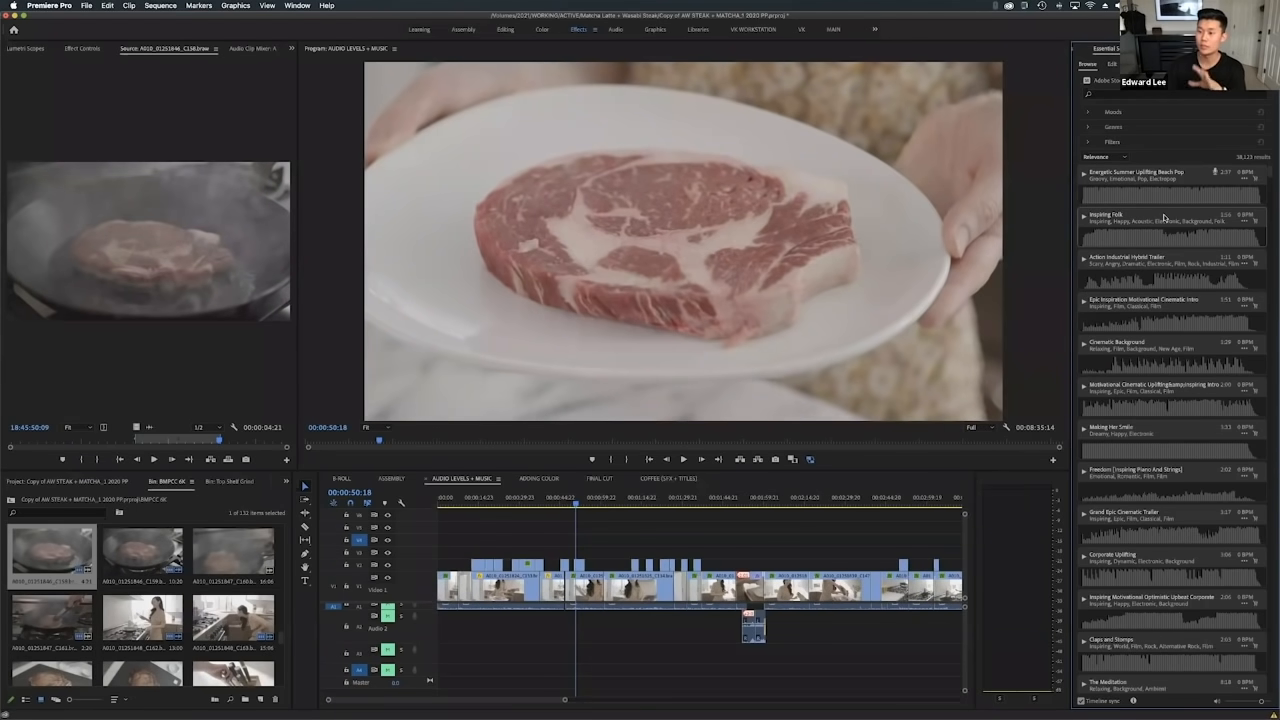
scroll(1164, 193, down, 1)
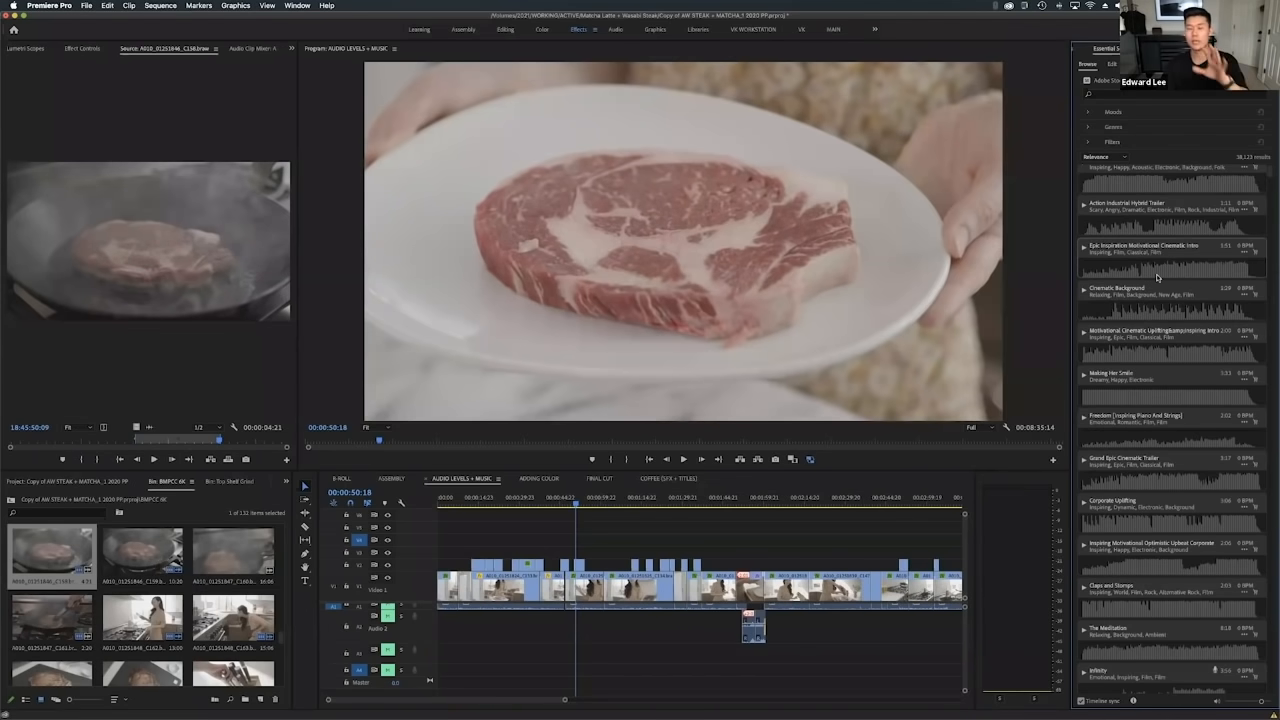
scroll(1114, 222, up, 1)
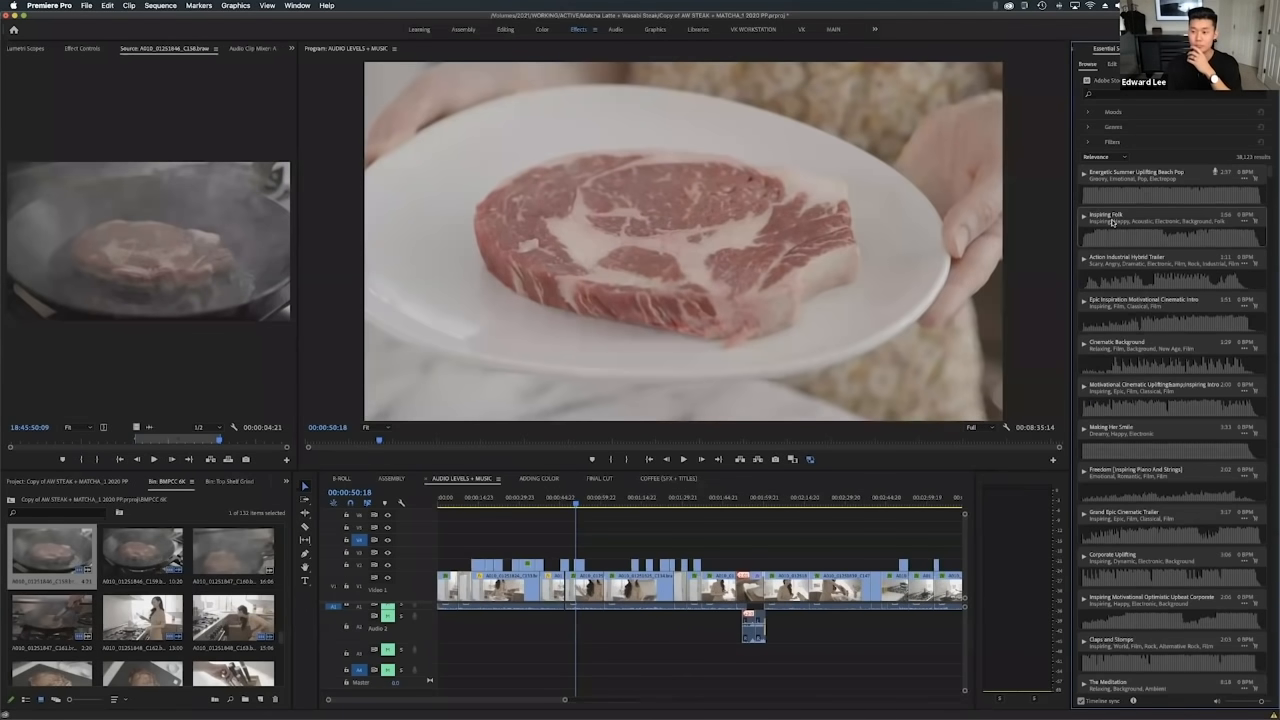
click(1085, 175)
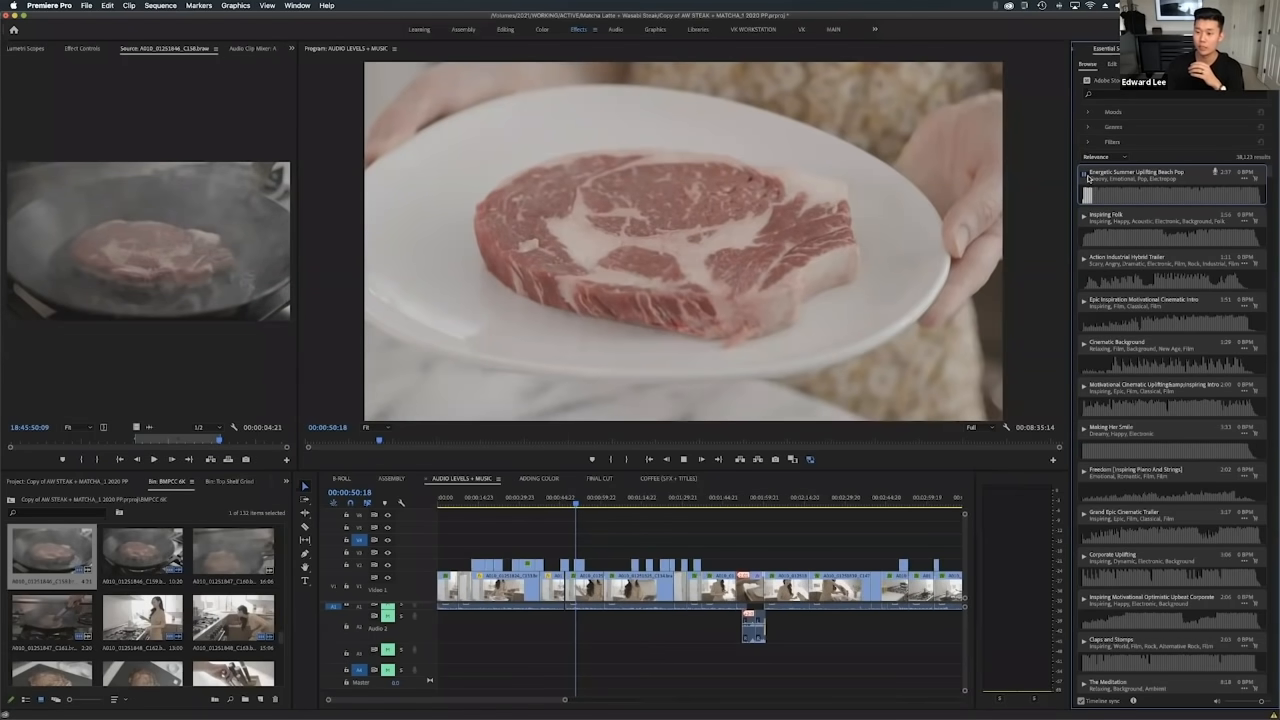
click(1131, 196)
Expand the Moods filters, check the music in FINAL CUT at 00:02:56:13, and return to AUDIO LEVELS + MUSIC.
click(1089, 112)
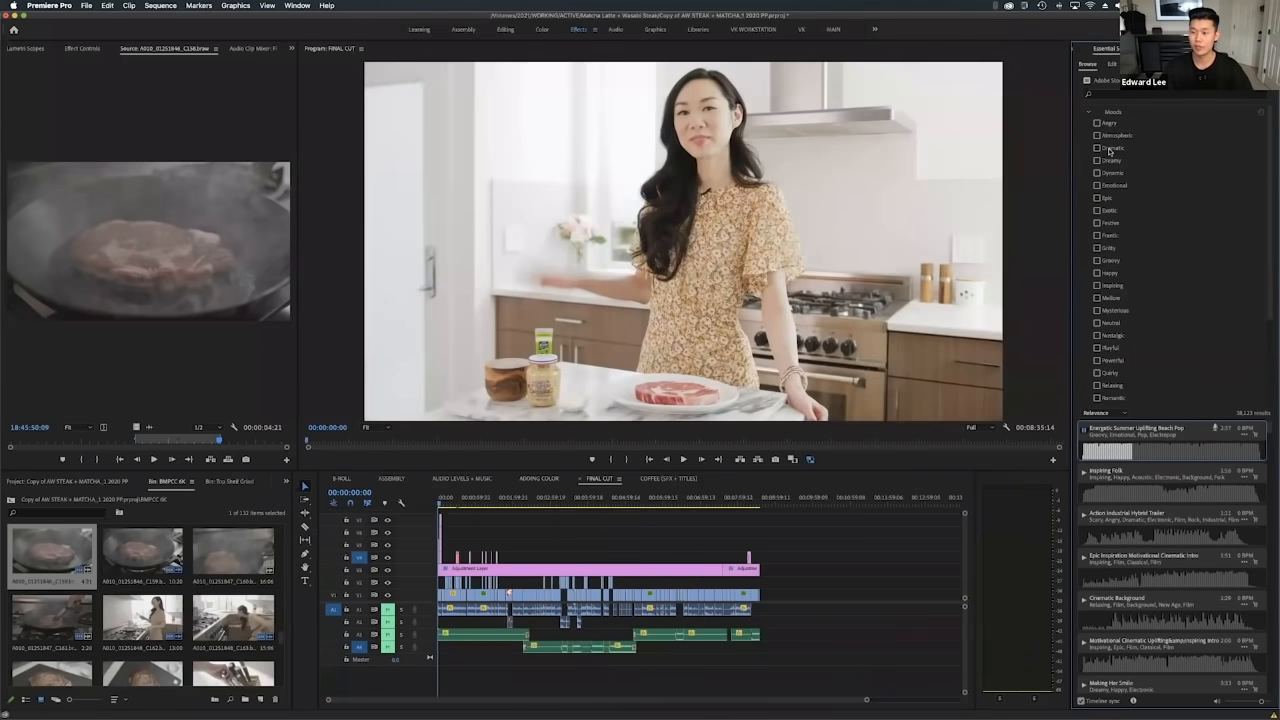
click(548, 497)
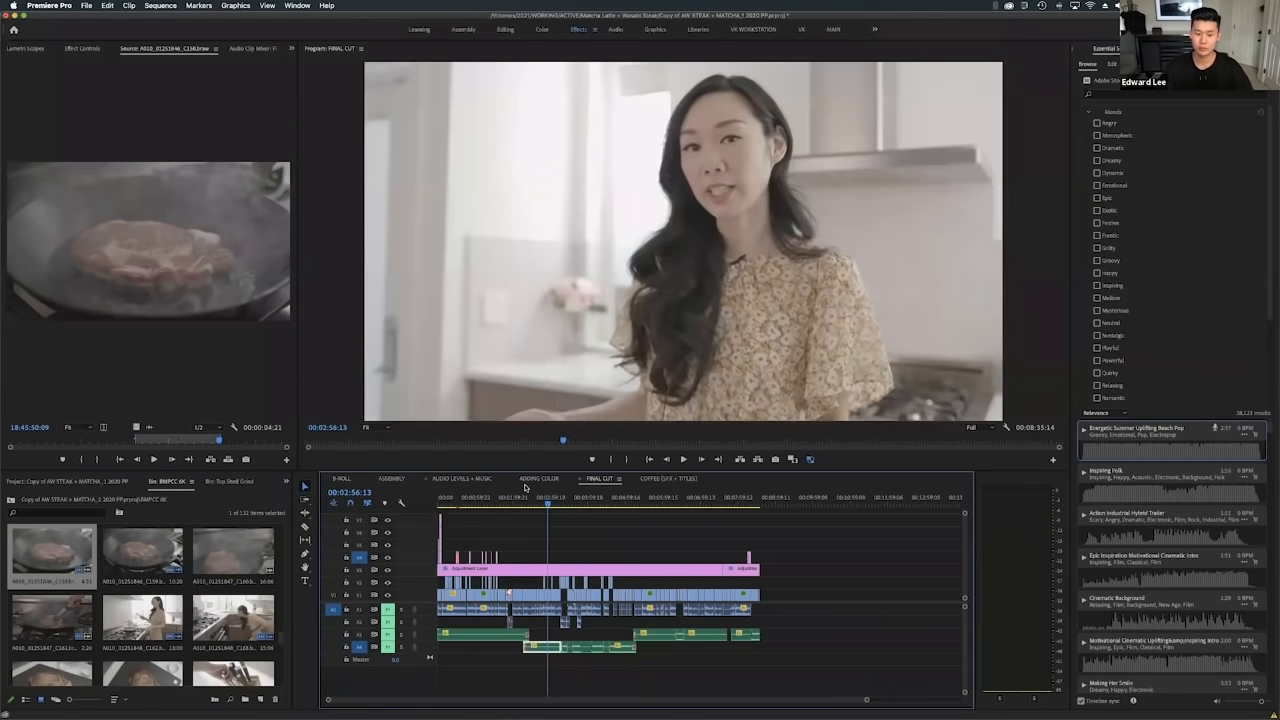
click(468, 479)
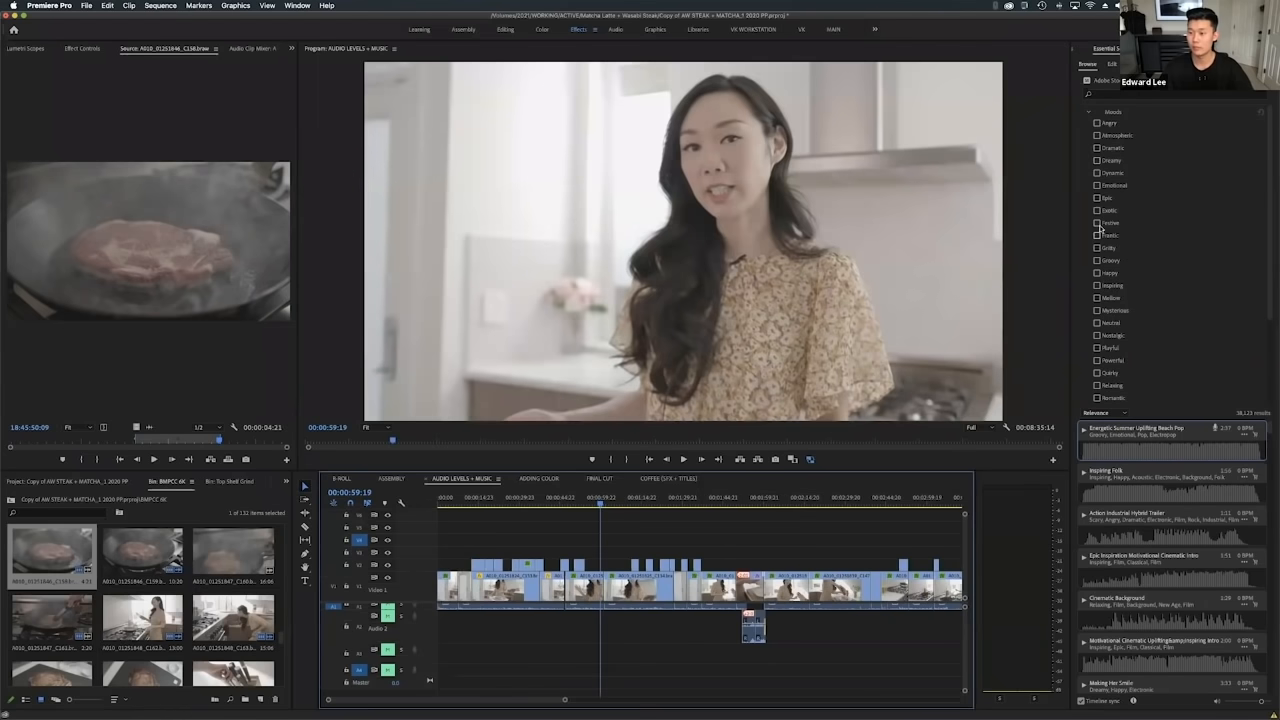
Collapse the Moods filters and filter the stock tracks by the Hip-Hop genre.
click(1089, 112)
click(1089, 127)
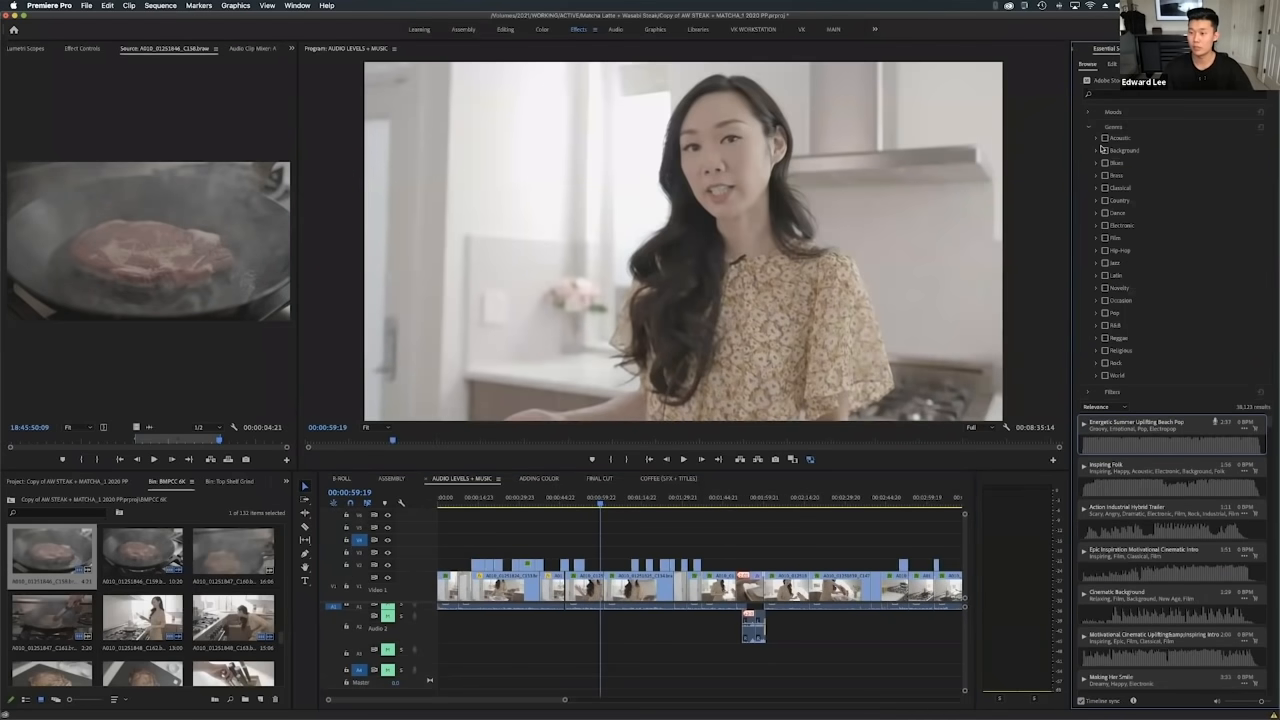
click(1104, 250)
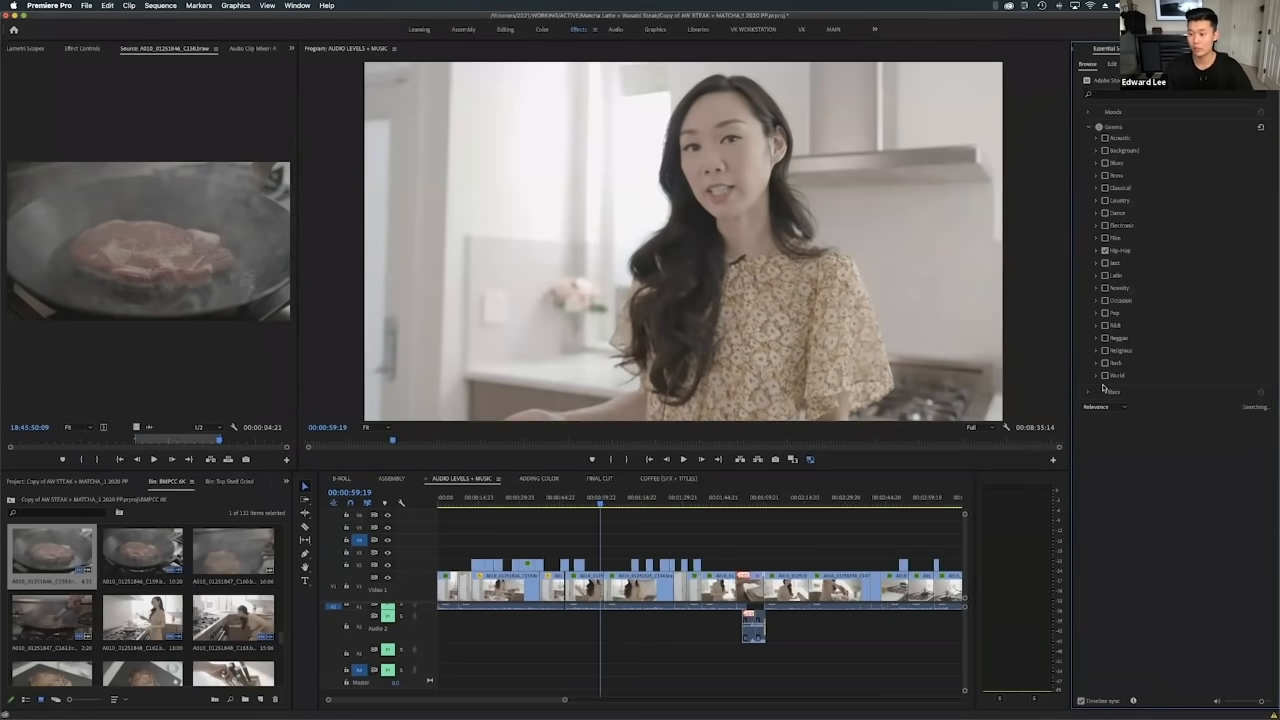
Preview the Chill Hip Hop track in sync with the AUDIO LEVELS + MUSIC sequence, restarting it several times and stopping at 00:01:04:20.
click(1137, 498)
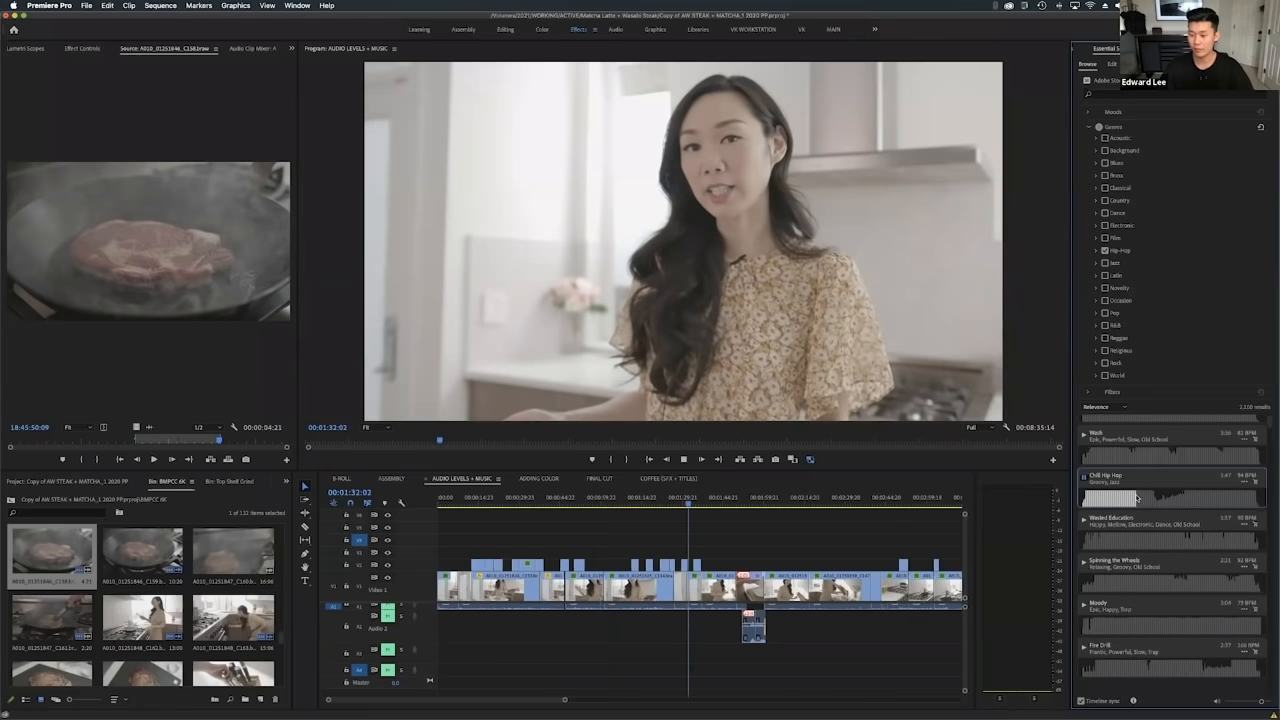
click(1085, 479)
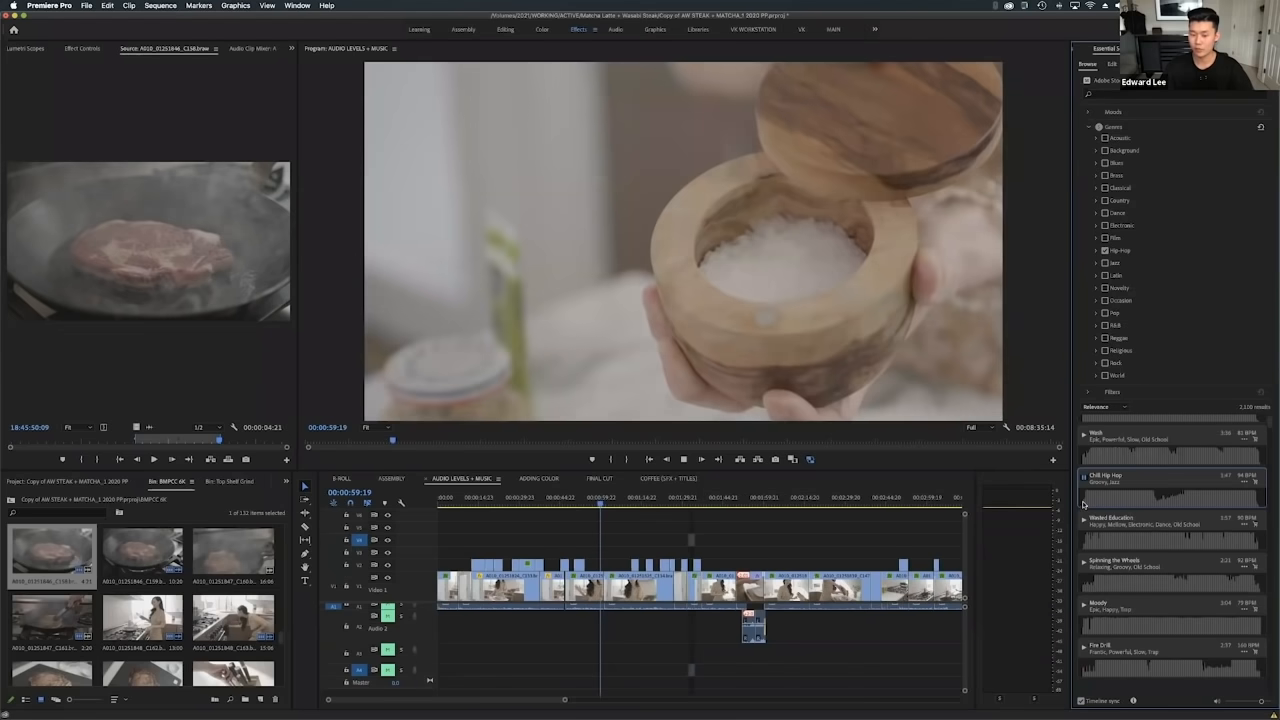
drag(580, 505, 403, 504)
click(1084, 479)
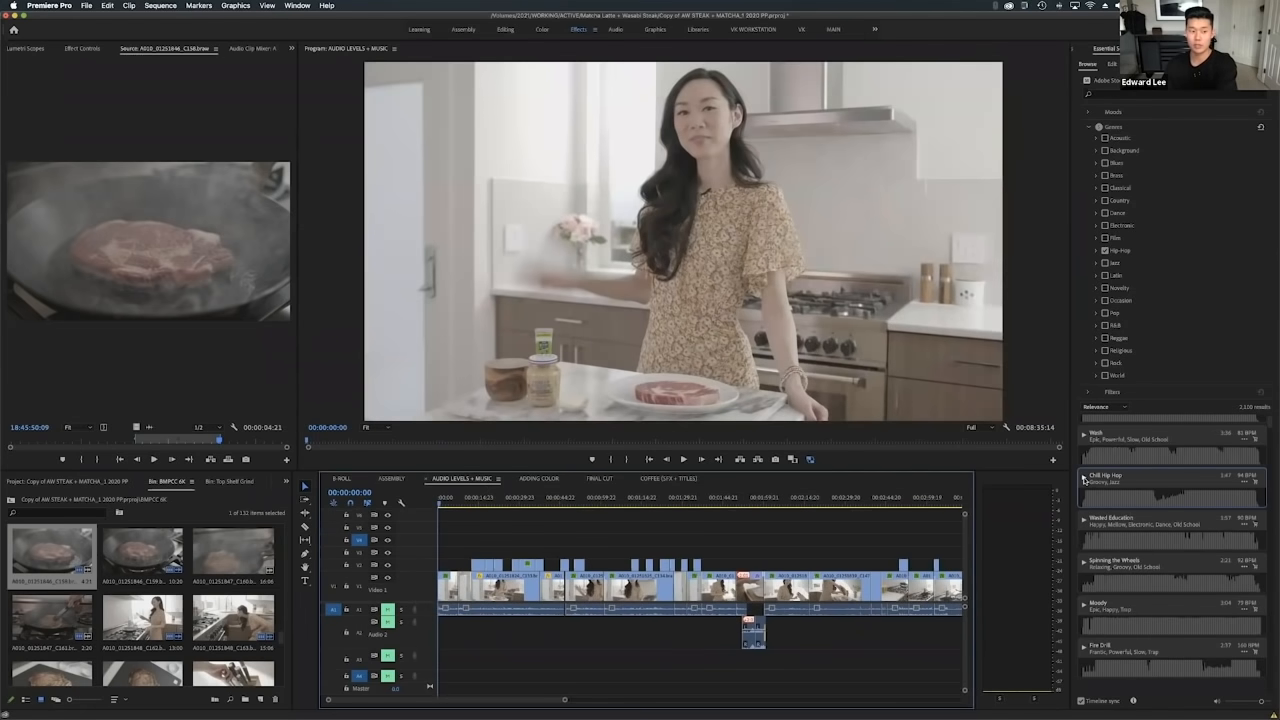
click(1084, 479)
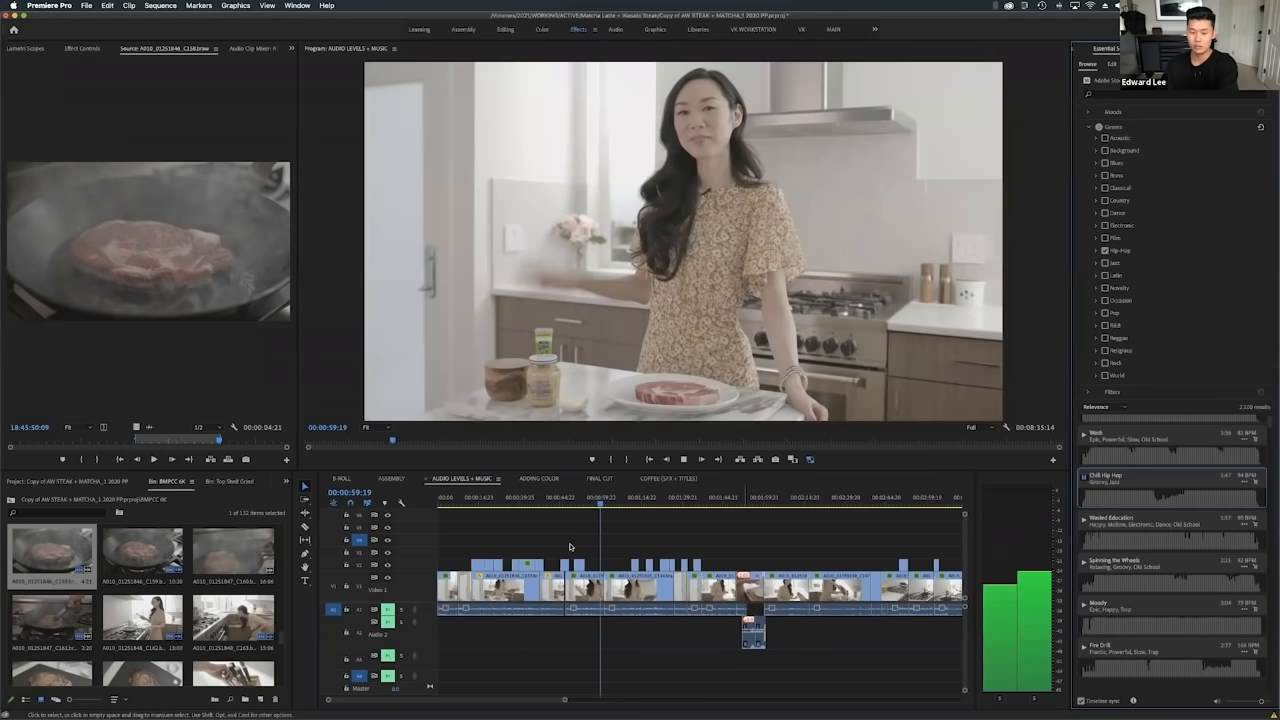
click(845, 502)
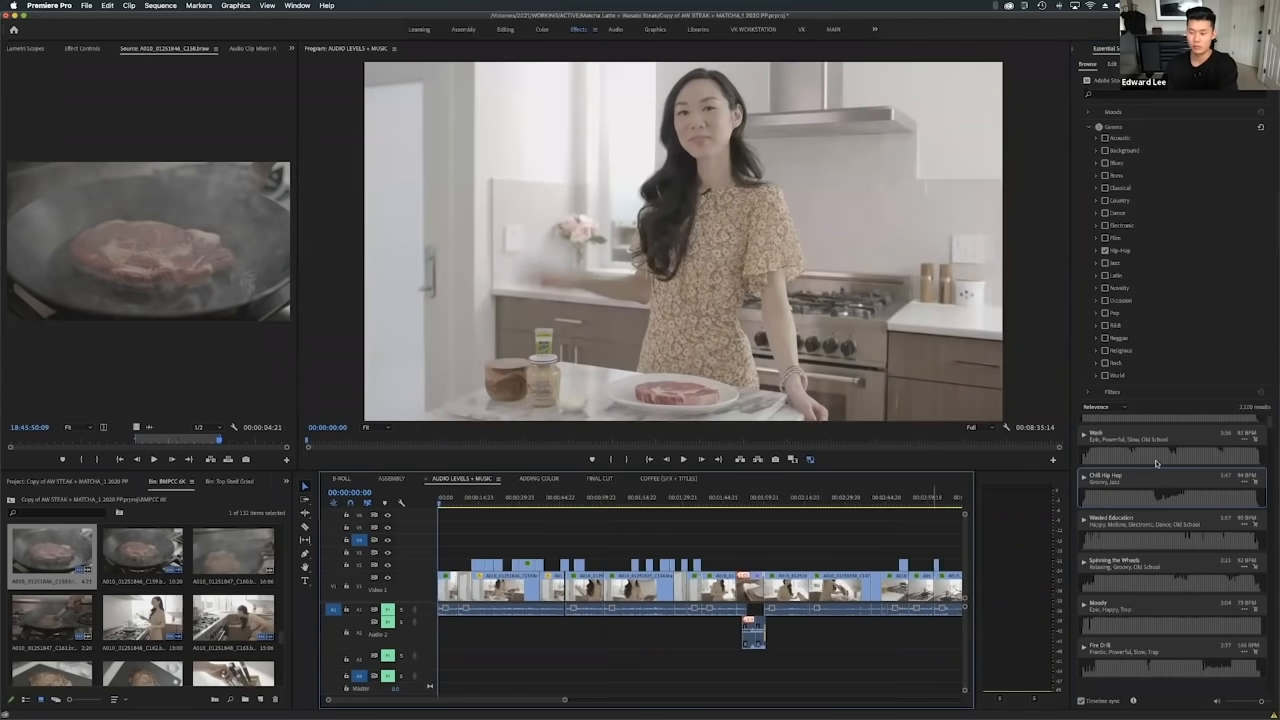
click(1086, 479)
click(1086, 479)
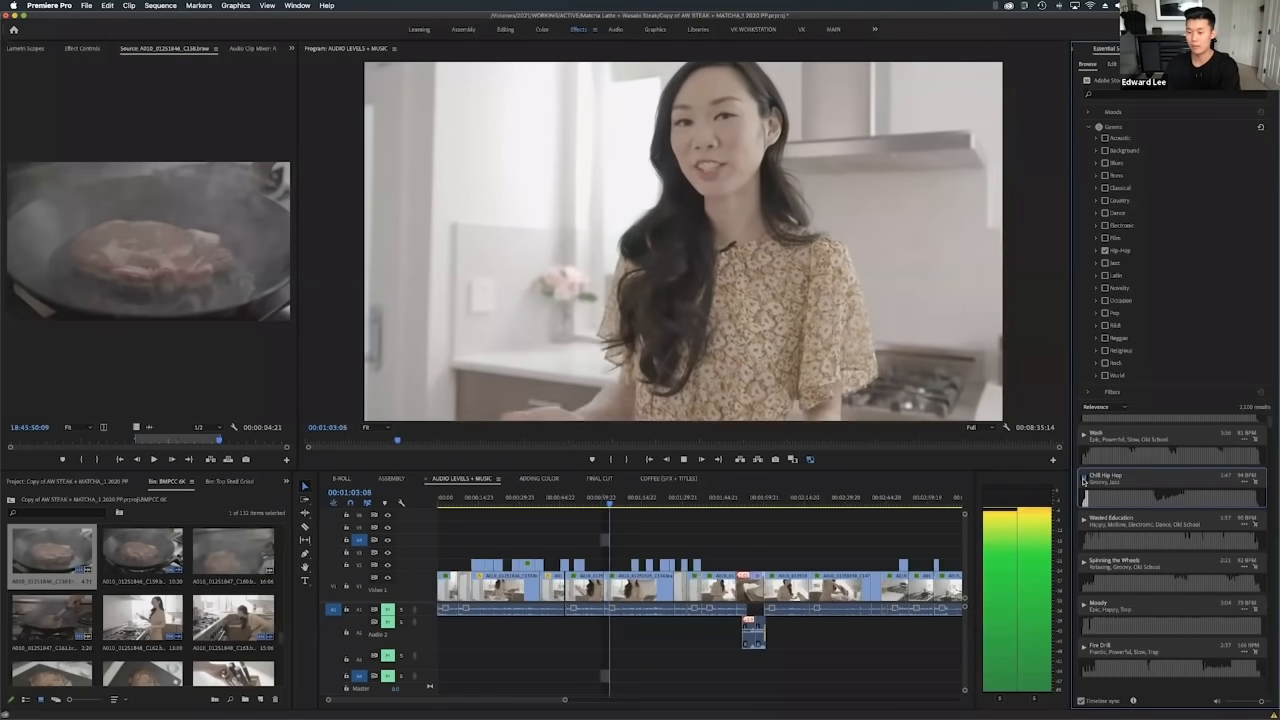
click(1084, 479)
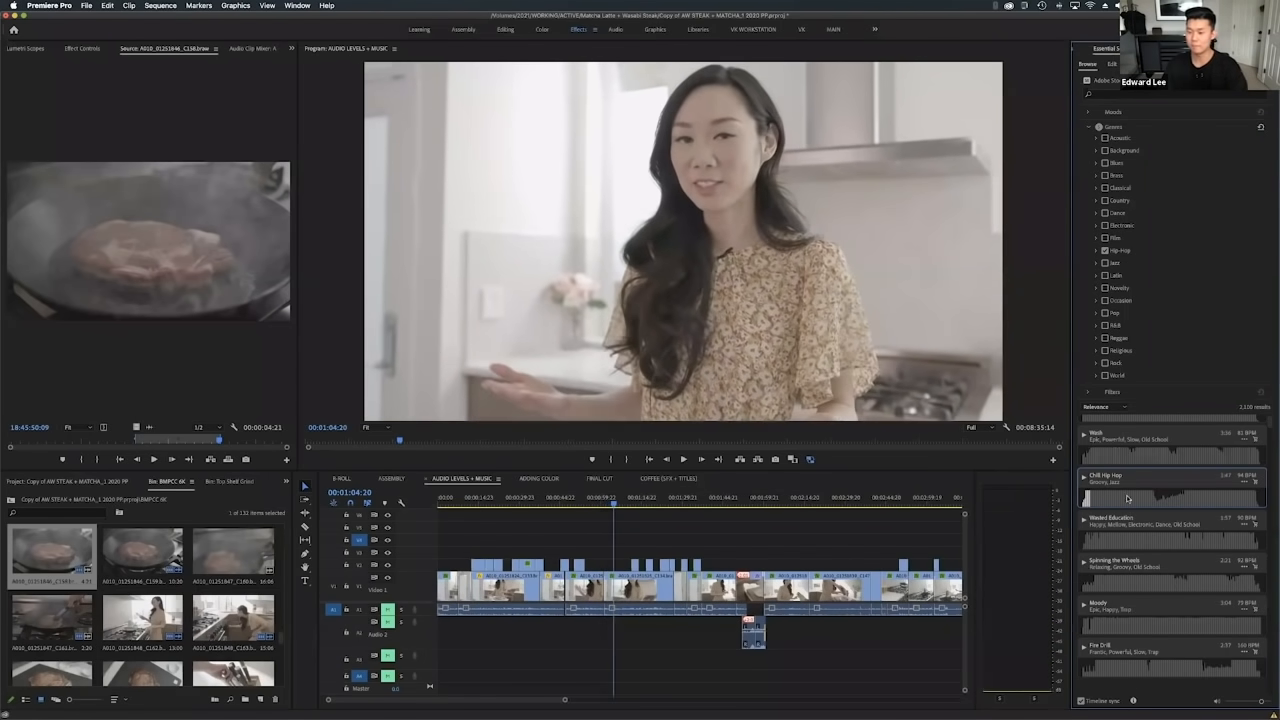
Place the Chill Hip Hop track on an empty audio track, starting at the very beginning of AUDIO LEVELS + MUSIC.
drag(1145, 481, 464, 668)
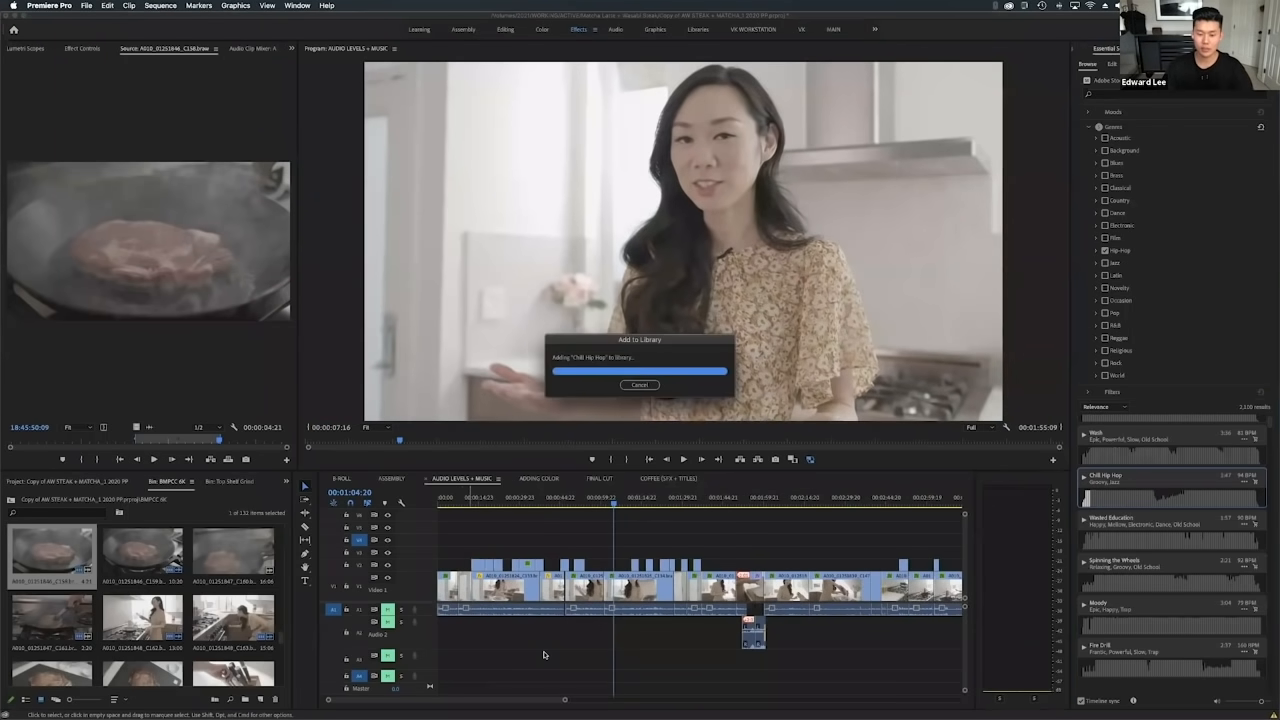
drag(556, 654, 524, 655)
drag(488, 504, 379, 505)
drag(565, 700, 520, 699)
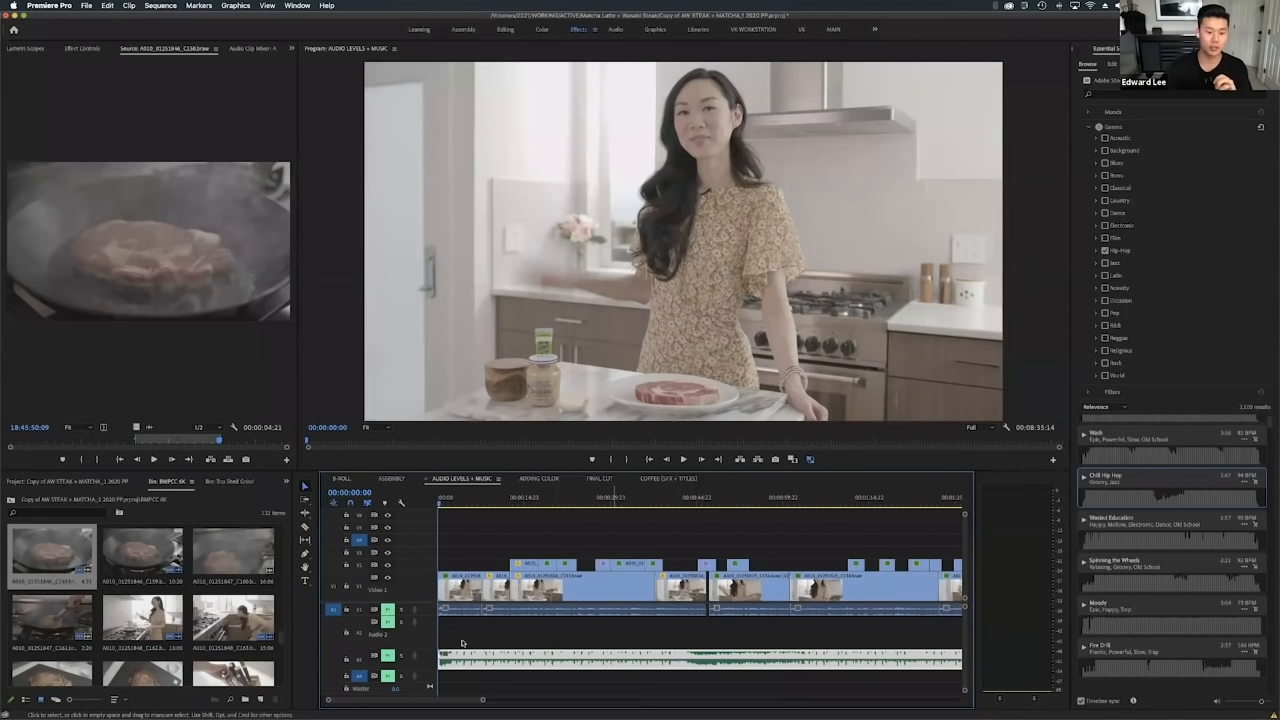
Audition the Chill Hip Hop clip under the opening shots, move the playhead to 00:00:11:11, and delete the music clip.
click(388, 655)
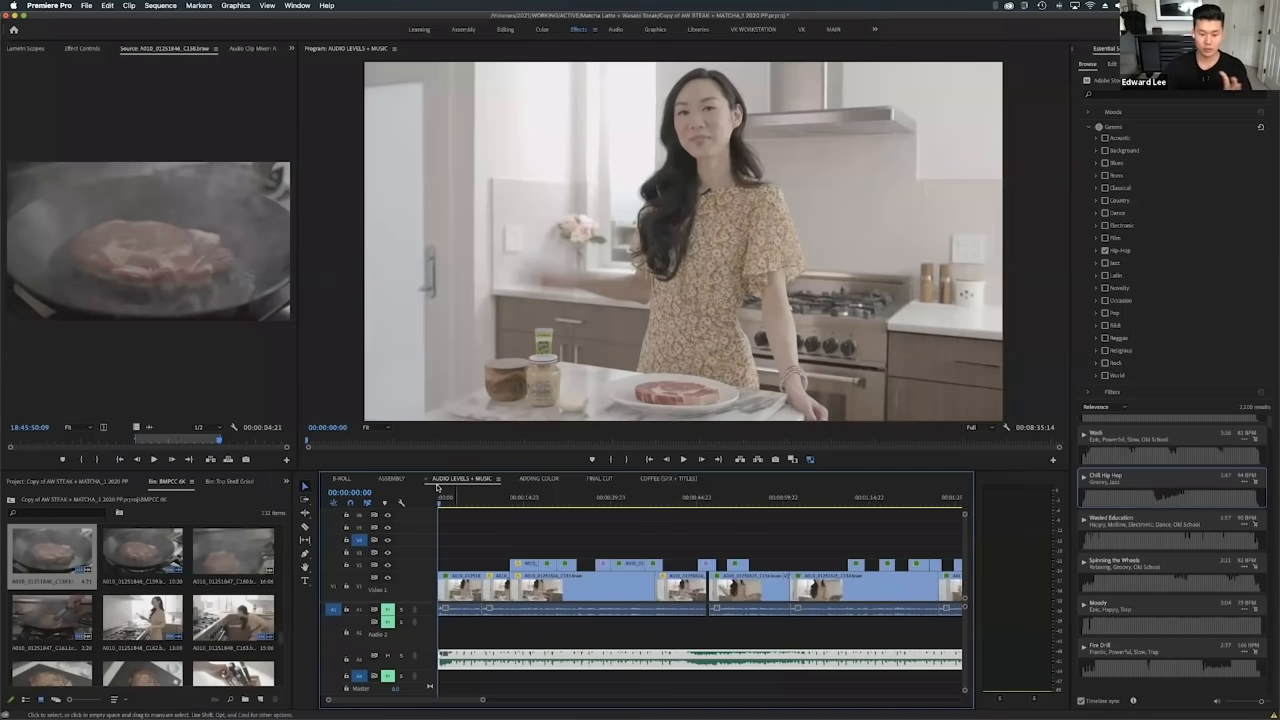
drag(442, 505, 522, 510)
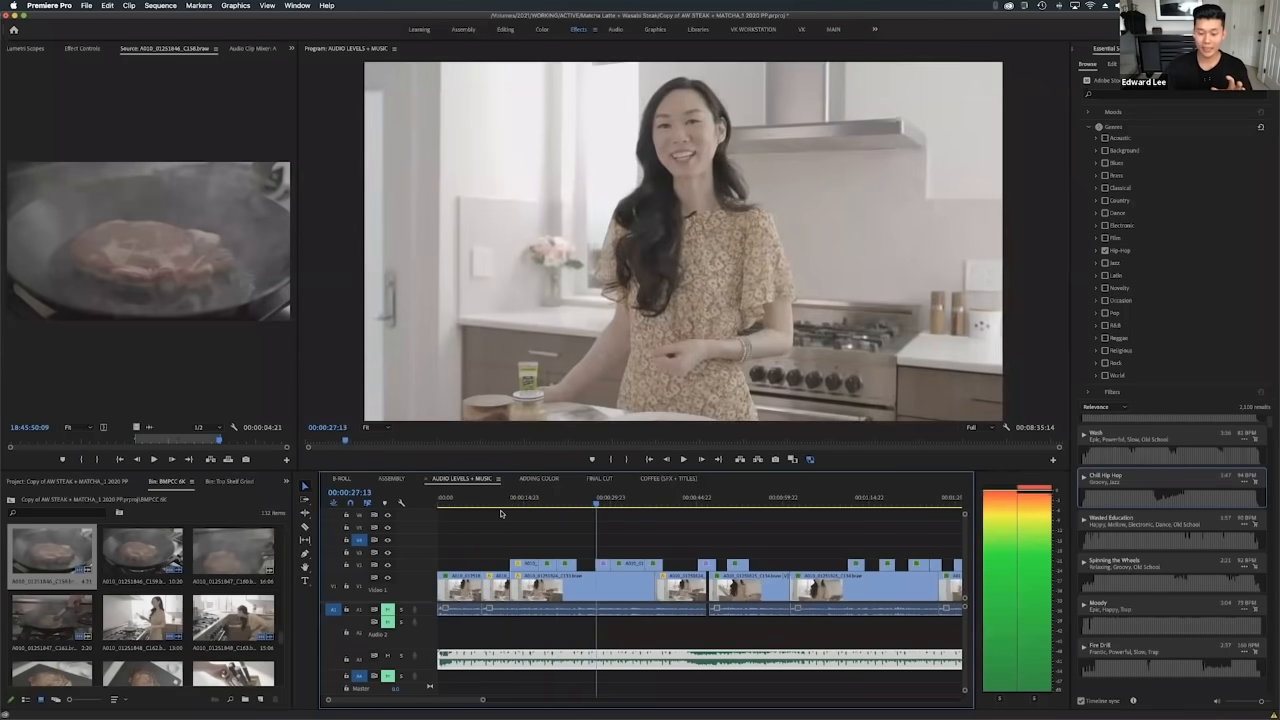
key(space)
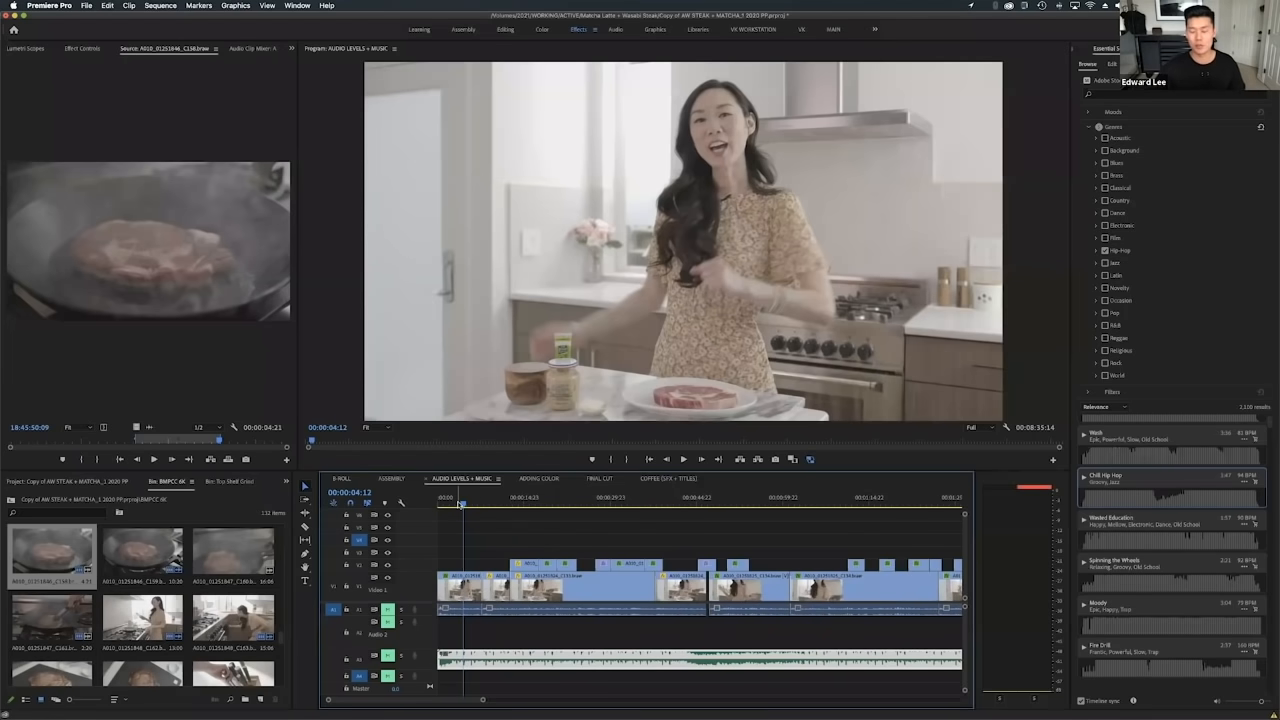
scroll(481, 639, down, 1)
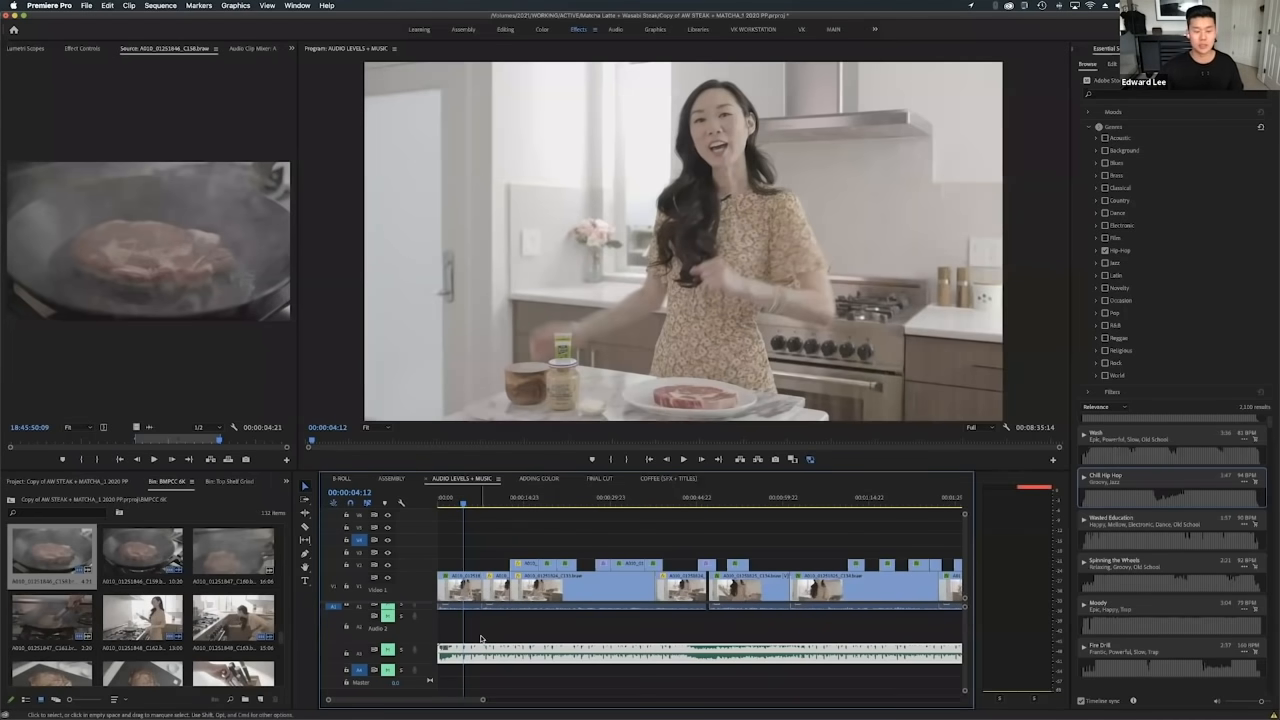
drag(469, 508, 503, 503)
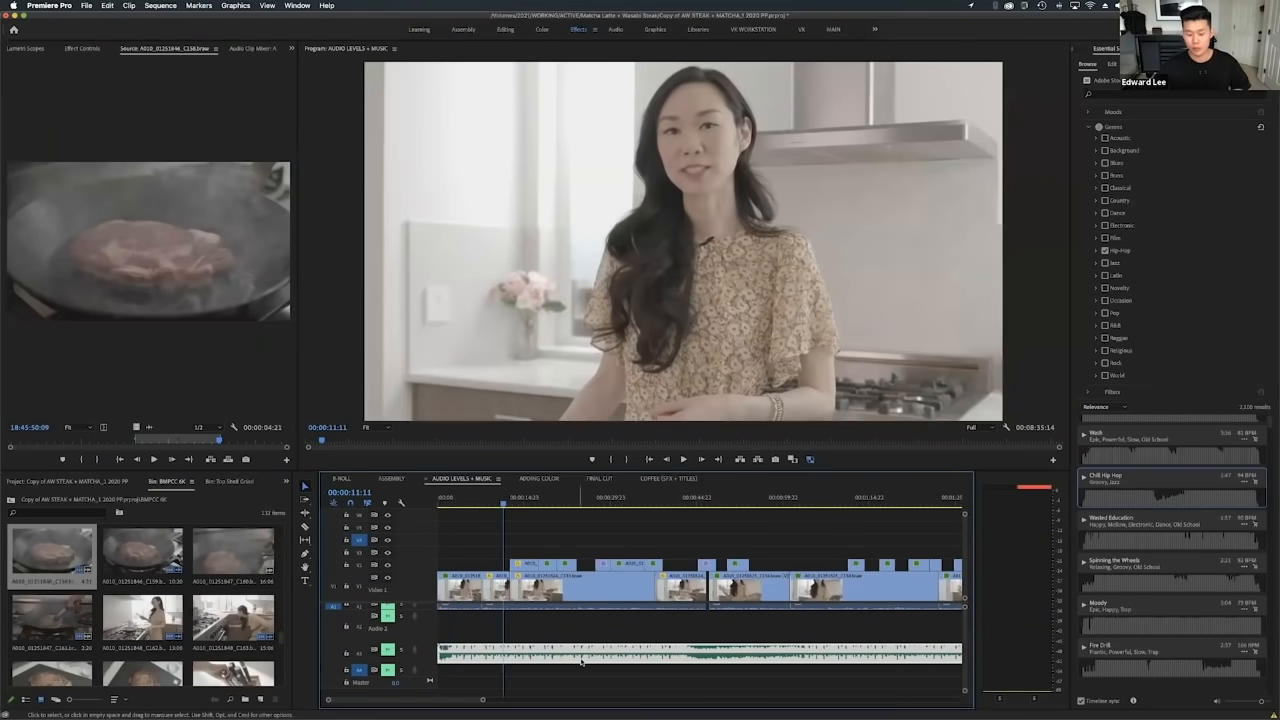
key(Delete)
Browse further through the Hip-Hop results and preview the 2:22 track at 84 BPM from partway in.
scroll(1100, 512, down, 10)
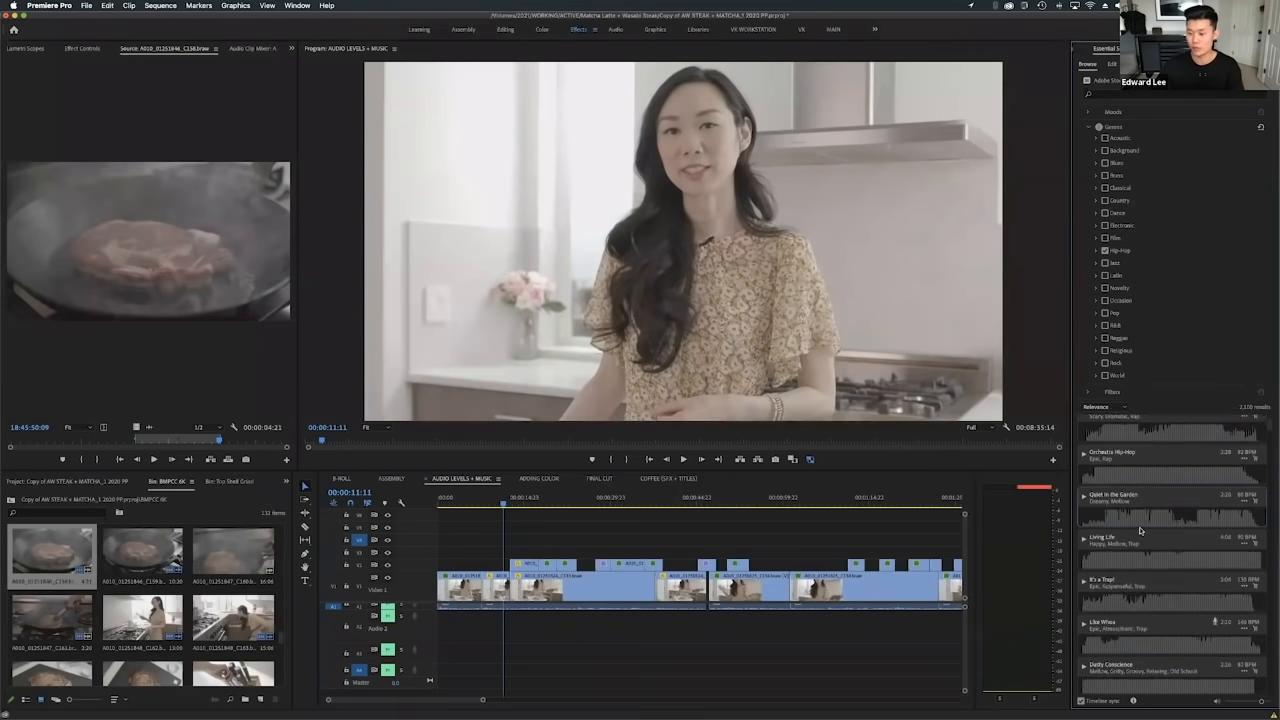
scroll(1208, 587, down, 10)
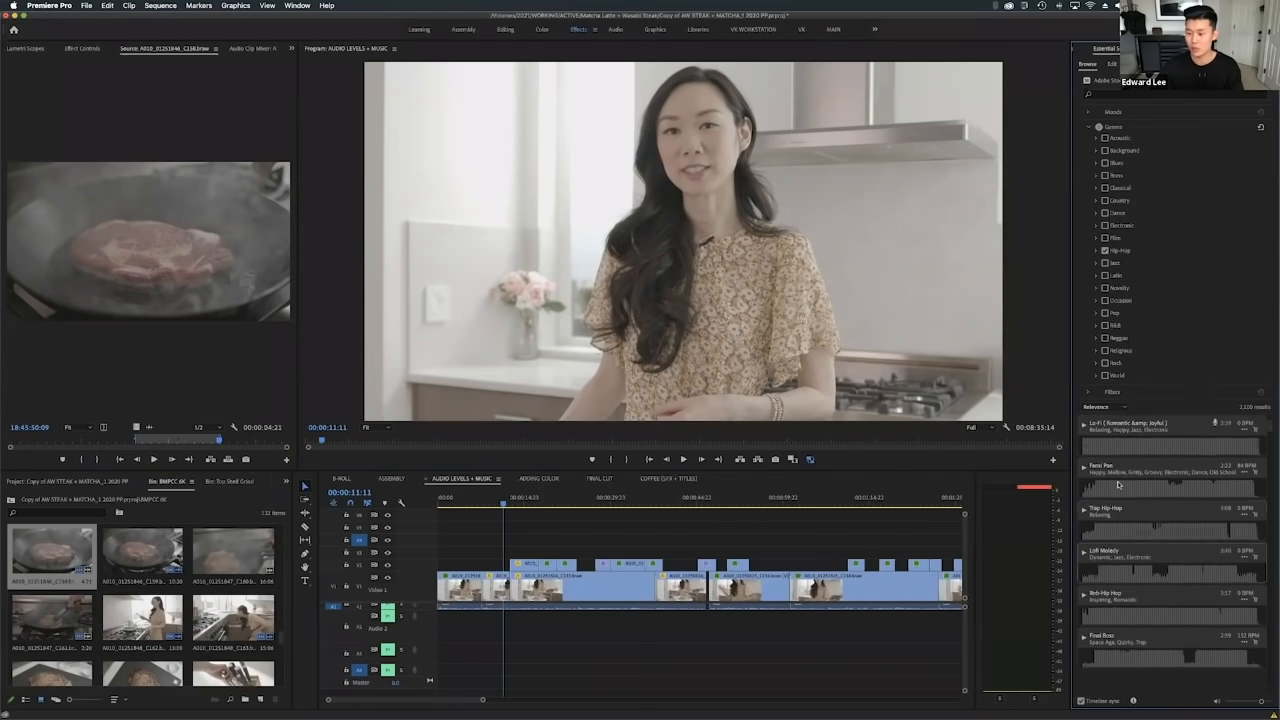
click(1147, 491)
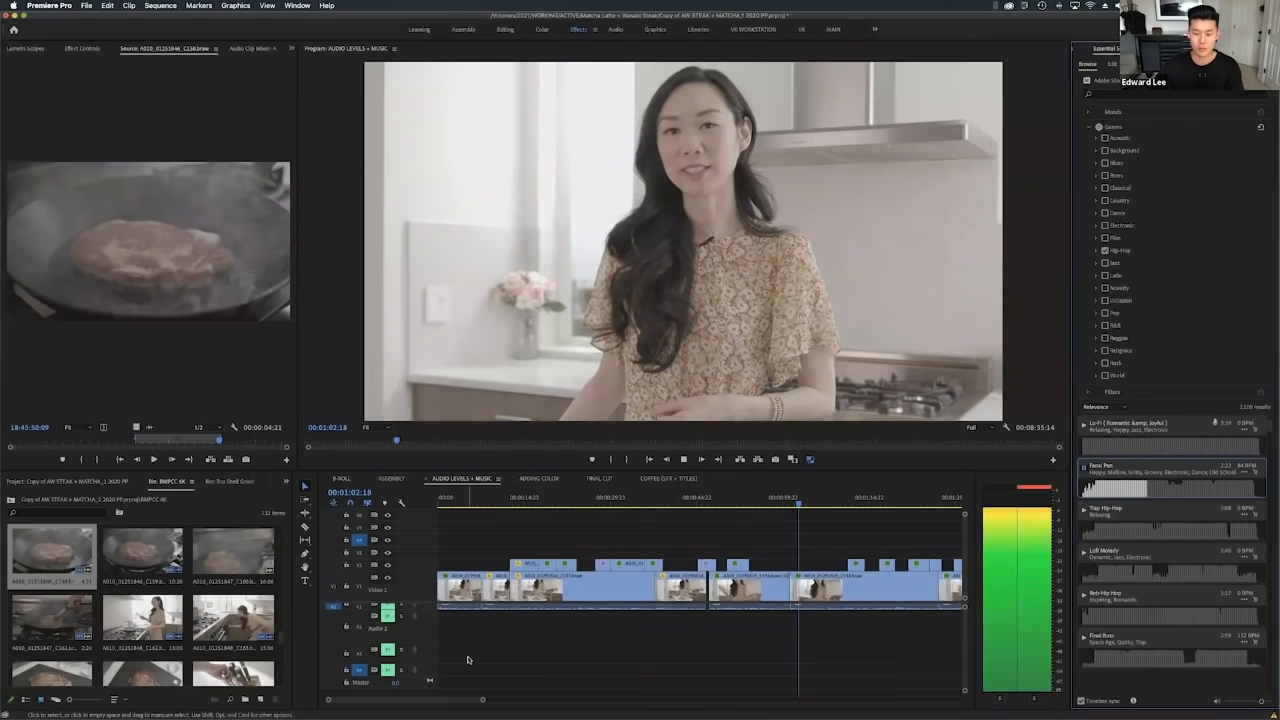
Place the 84 BPM hip-hop track on the lowest audio track from about 00:00:07:16 and move the playhead to 00:00:23:19.
drag(1020, 502, 505, 664)
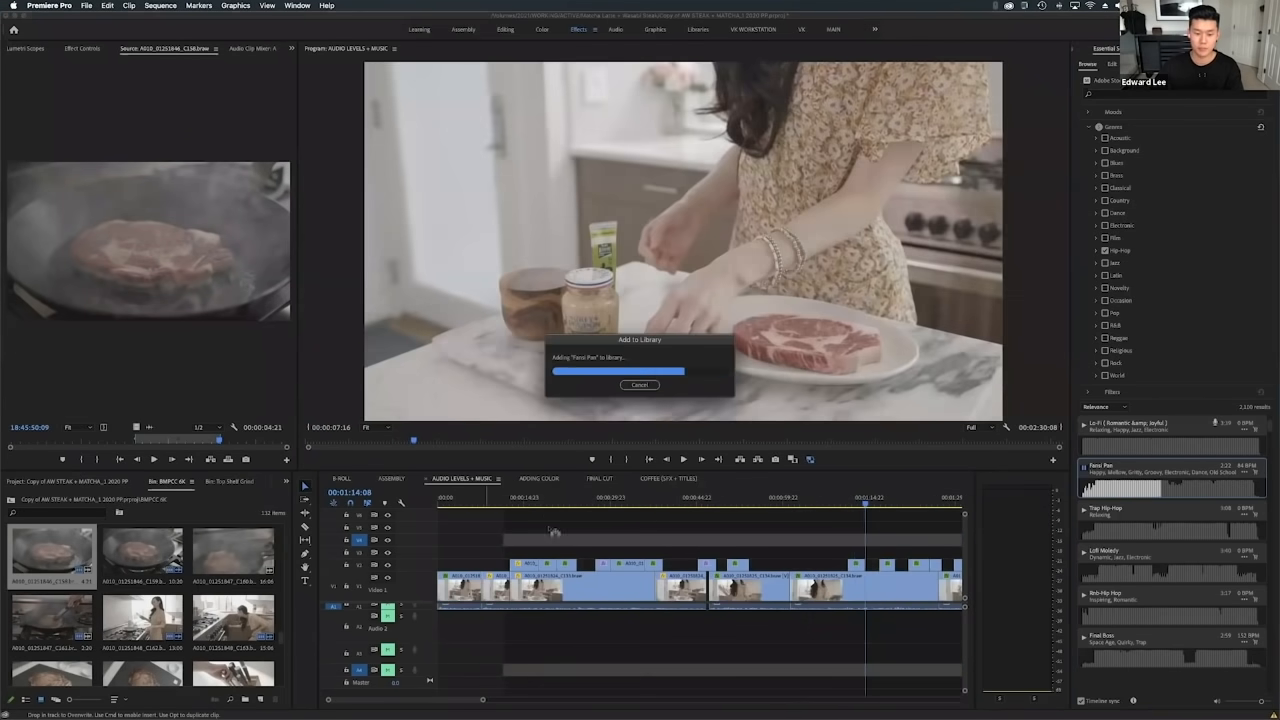
click(500, 500)
click(487, 499)
drag(520, 499, 574, 499)
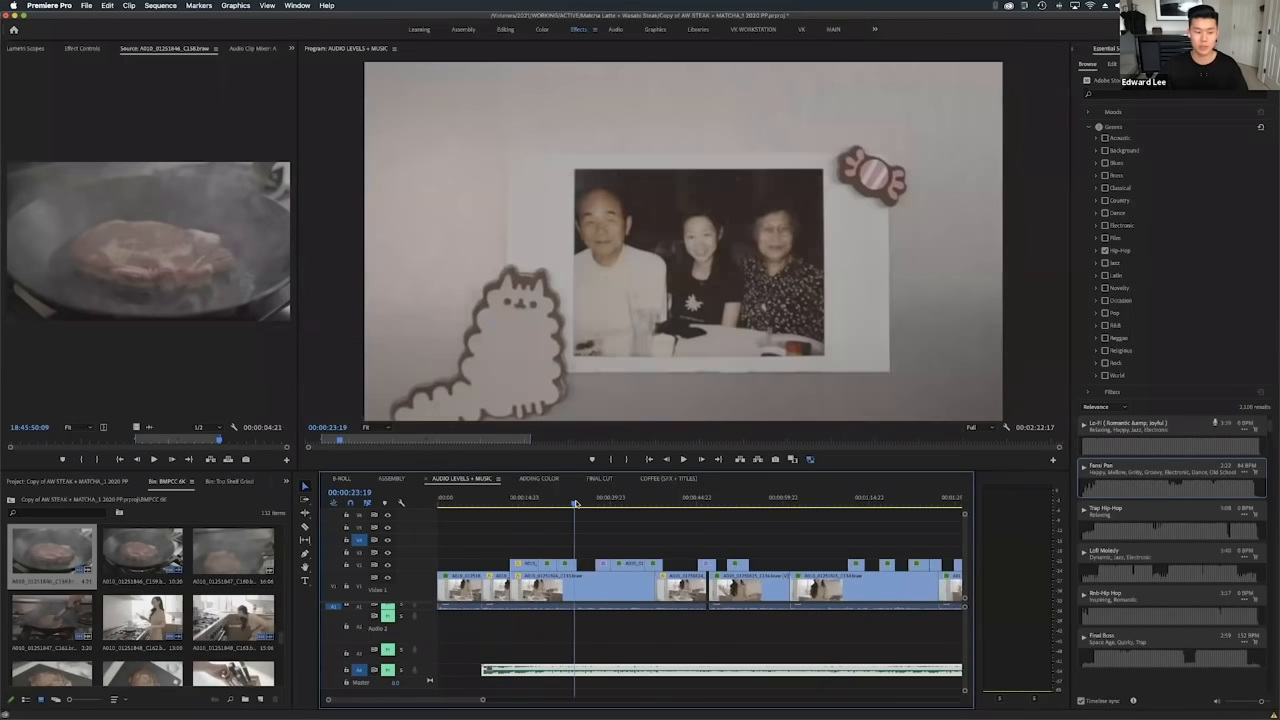
Open the project's root bin, switch it to list view and browse down through its folders and sequences.
click(45, 482)
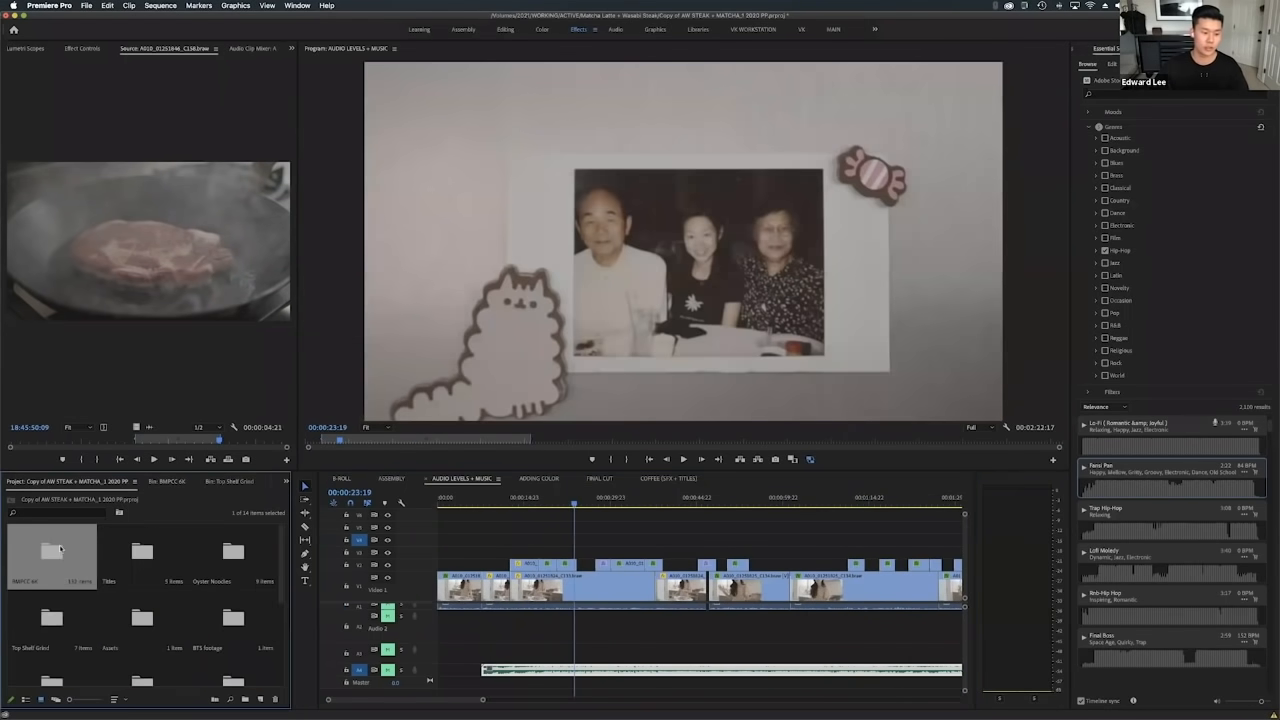
click(25, 699)
scroll(101, 627, down, 1)
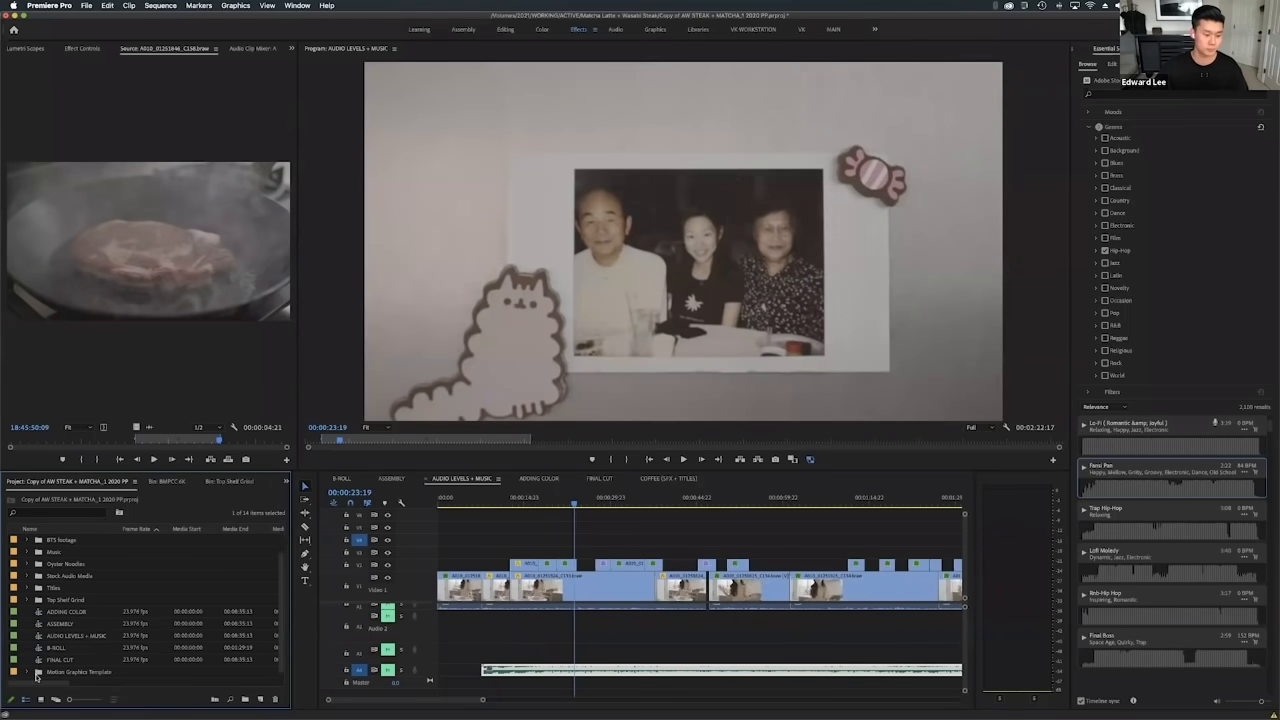
Expand the Stock Audio Media bin, open the licensing prompt for the Chill Hip Hop track, and dismiss it.
scroll(45, 632, up, 1)
click(26, 588)
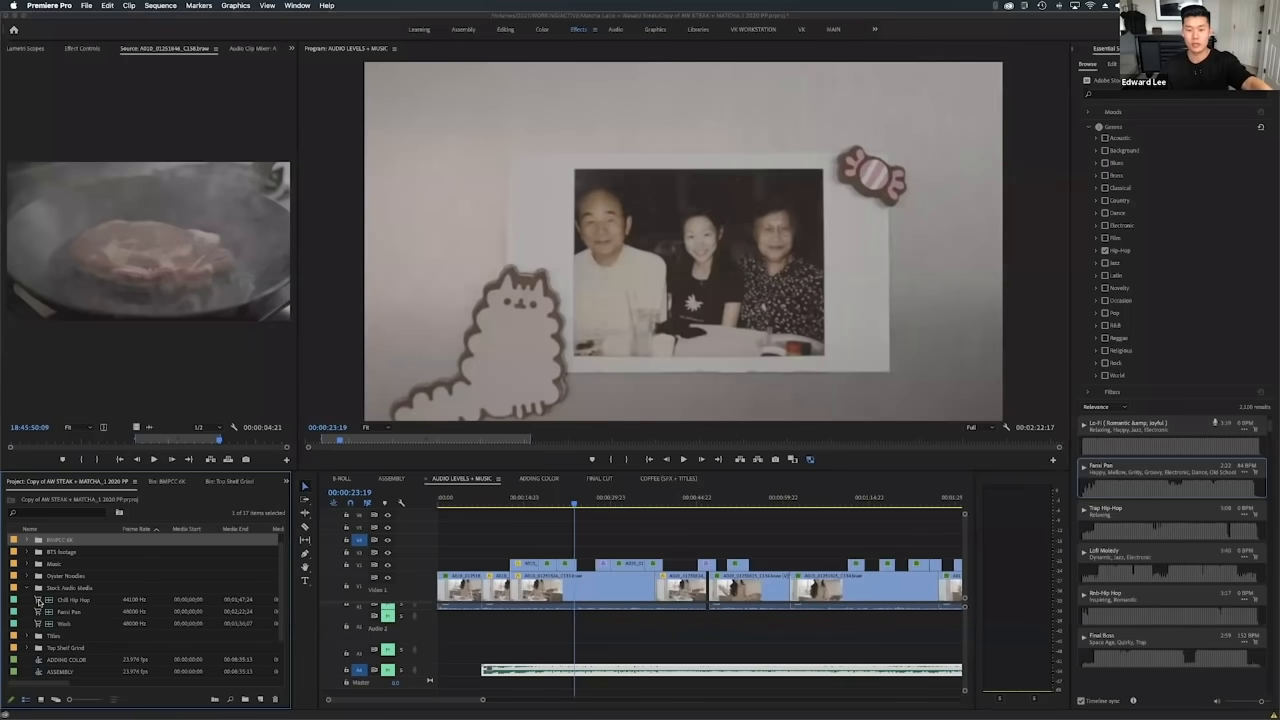
click(38, 600)
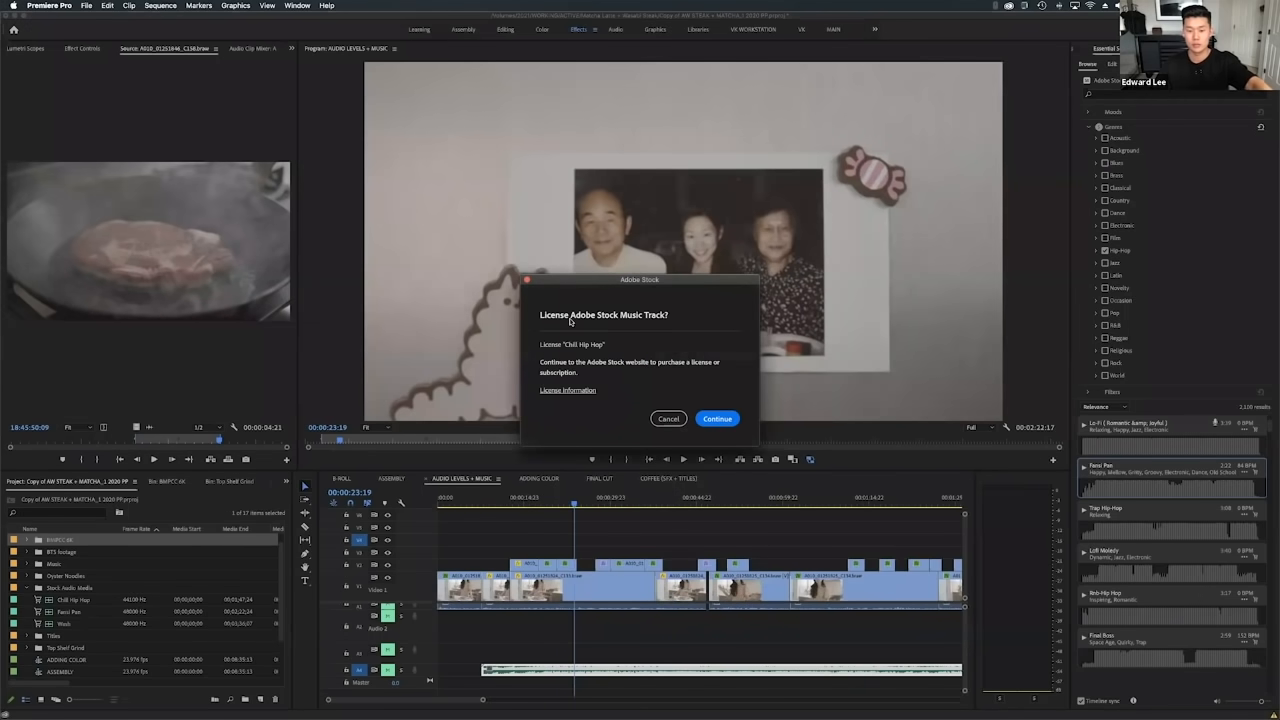
click(528, 281)
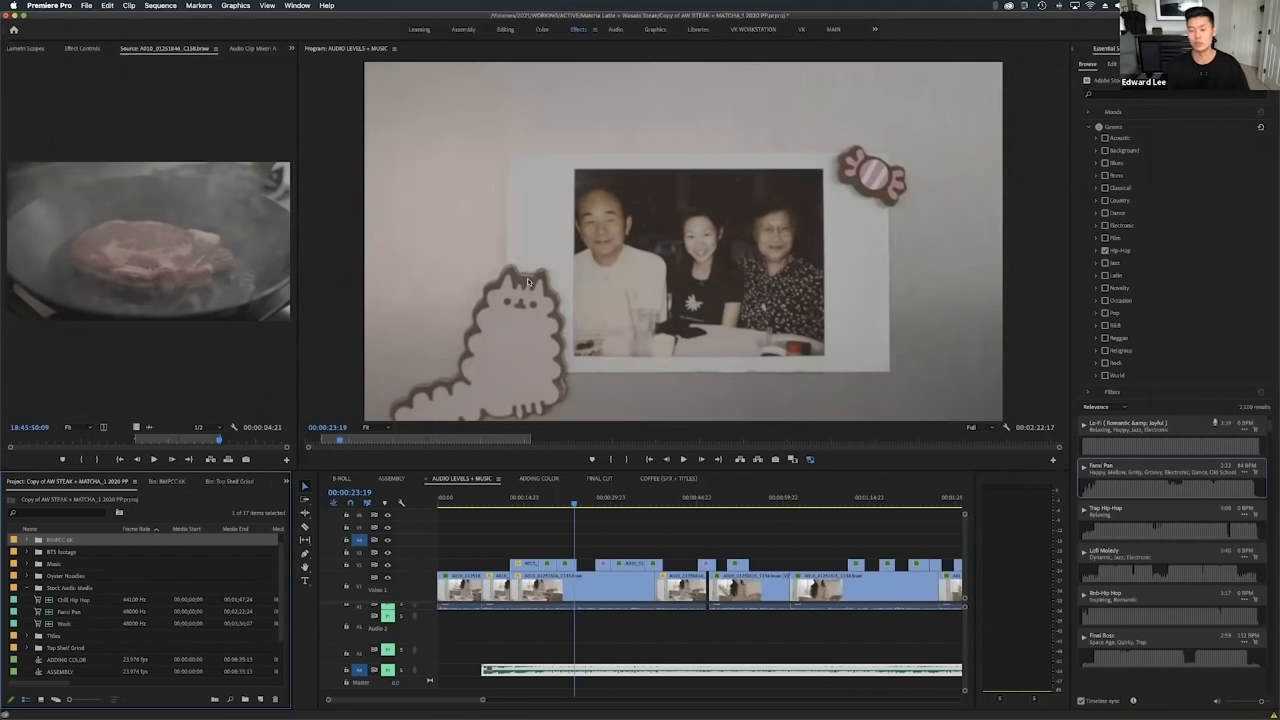
Delete the hip-hop music clip from the lowest audio track and collapse the Stock Audio Media bin.
click(695, 668)
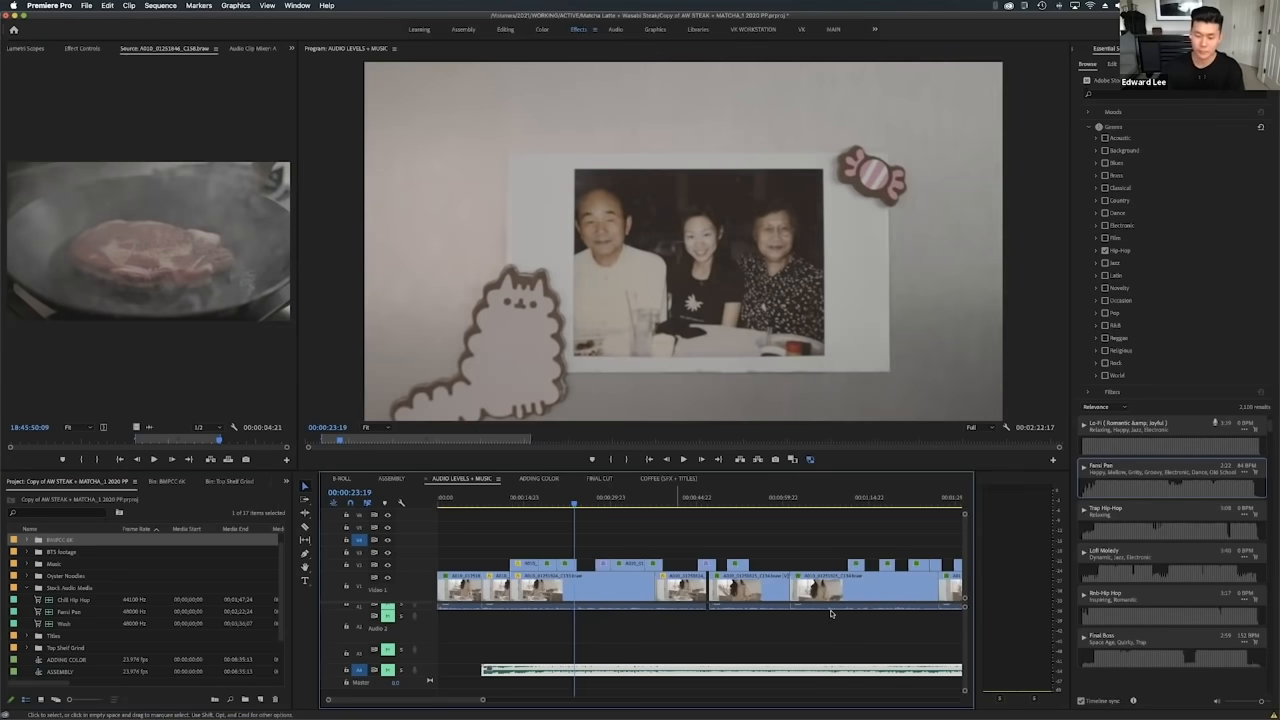
key(Delete)
scroll(815, 589, right, 6)
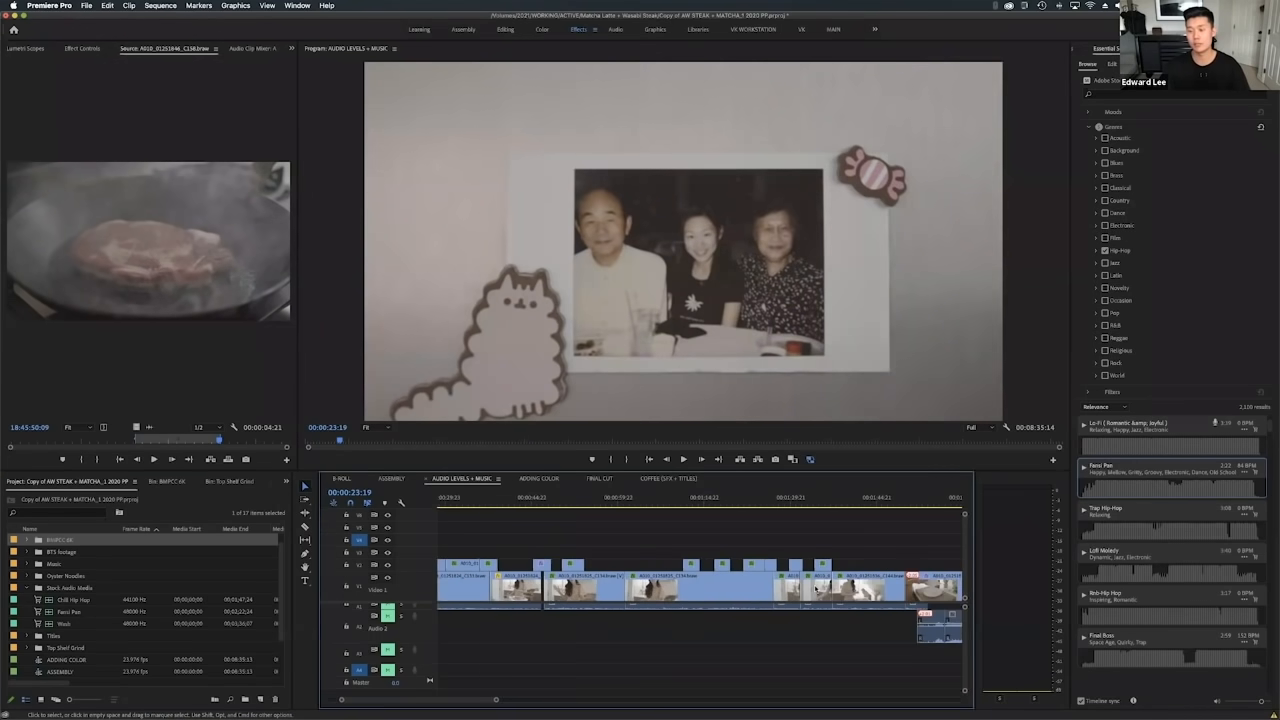
scroll(815, 589, up, 3)
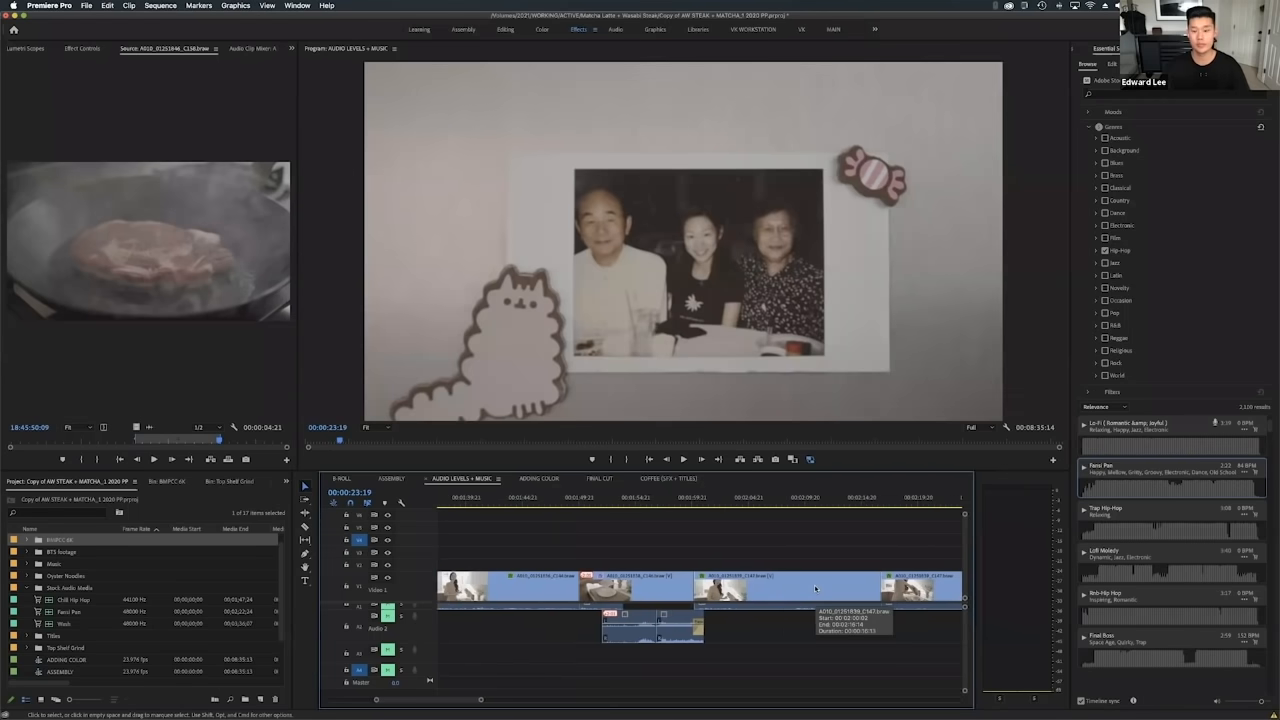
scroll(815, 589, right, 3)
click(28, 590)
Increase the height of the audio track holding the green music clip to enlarge its waveform around 00:05:45.
scroll(686, 590, down, 5)
scroll(686, 590, down, 5)
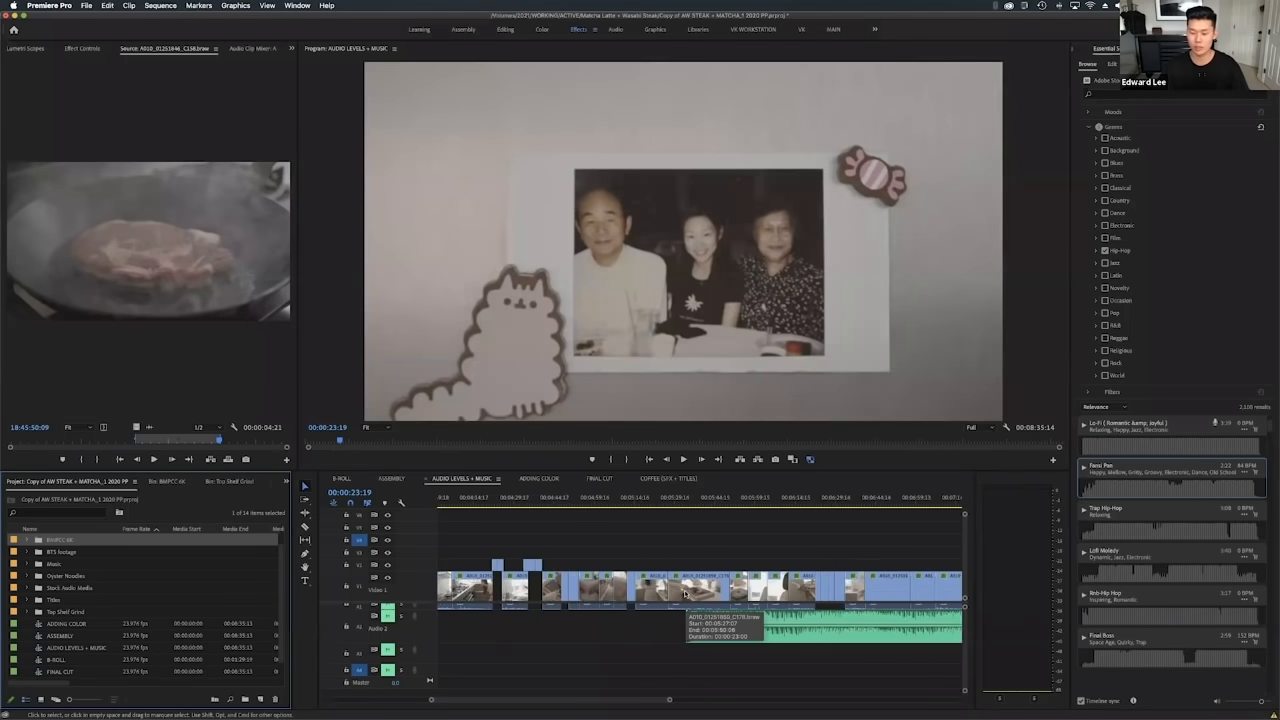
scroll(686, 594, up, 6)
scroll(674, 591, up, 6)
scroll(673, 592, down, 3)
scroll(656, 560, up, 3)
scroll(644, 618, up, 6)
scroll(603, 621, up, 10)
scroll(600, 637, up, 8)
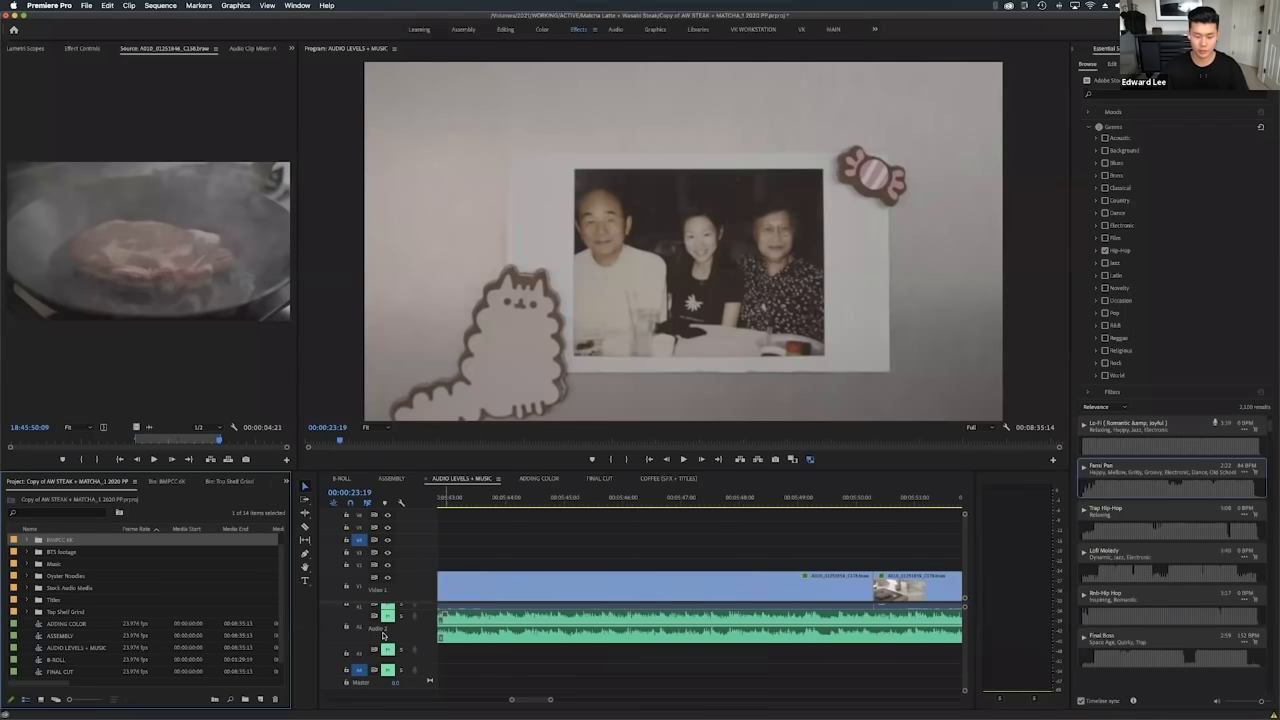
click(423, 648)
drag(426, 644, 427, 680)
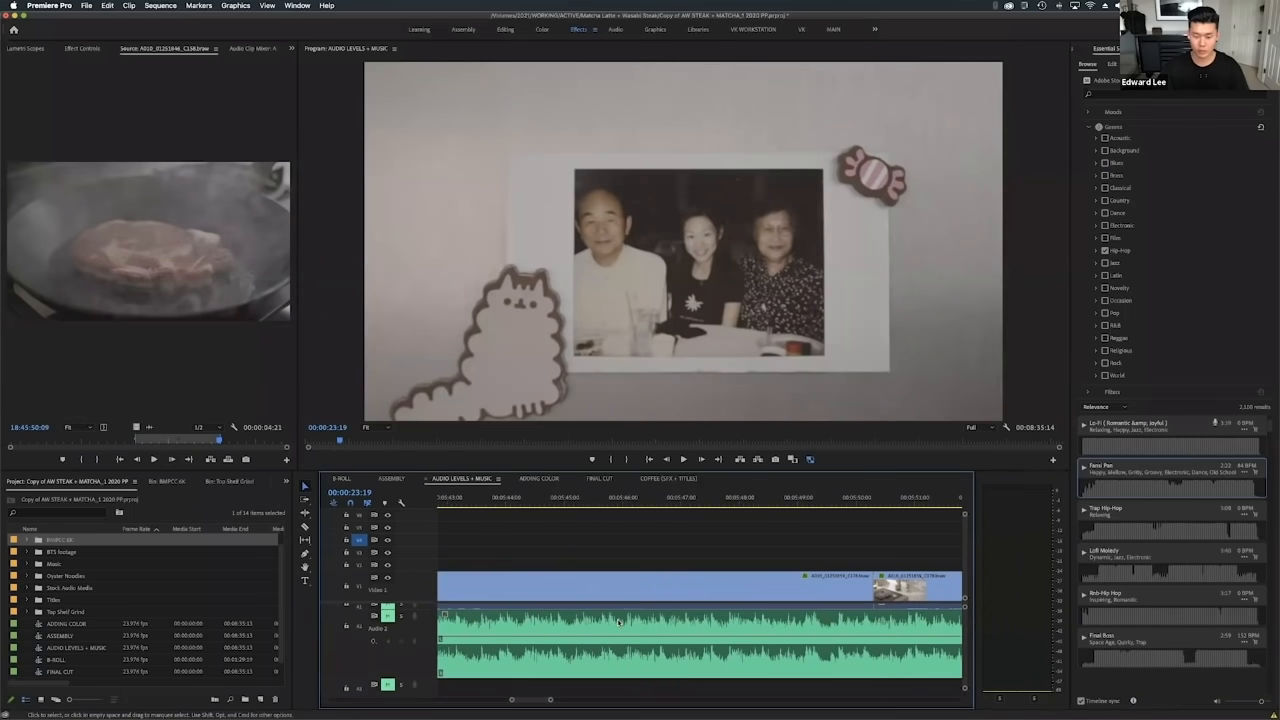
Select the green music clip, examine its waveform around 00:05:43, and deselect it.
click(832, 624)
scroll(715, 635, left, 4)
scroll(645, 632, up, 4)
scroll(668, 632, left, 4)
scroll(695, 620, right, 3)
scroll(630, 555, left, 2)
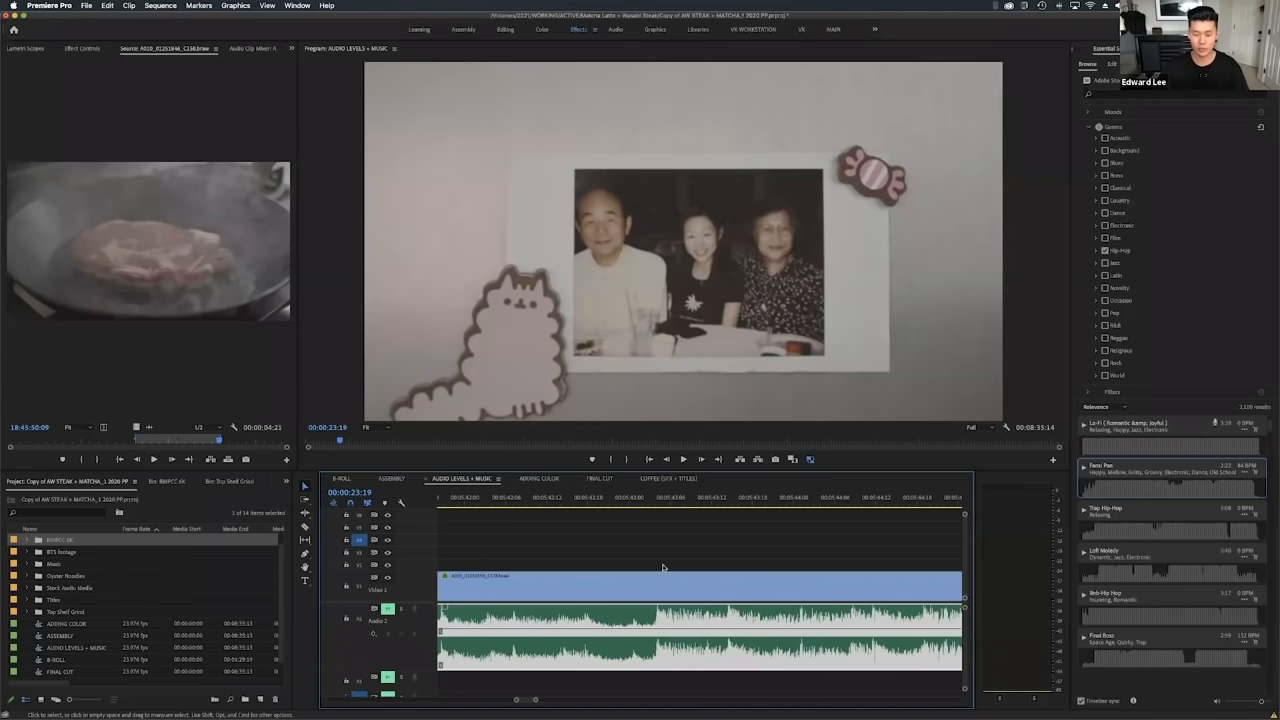
click(642, 553)
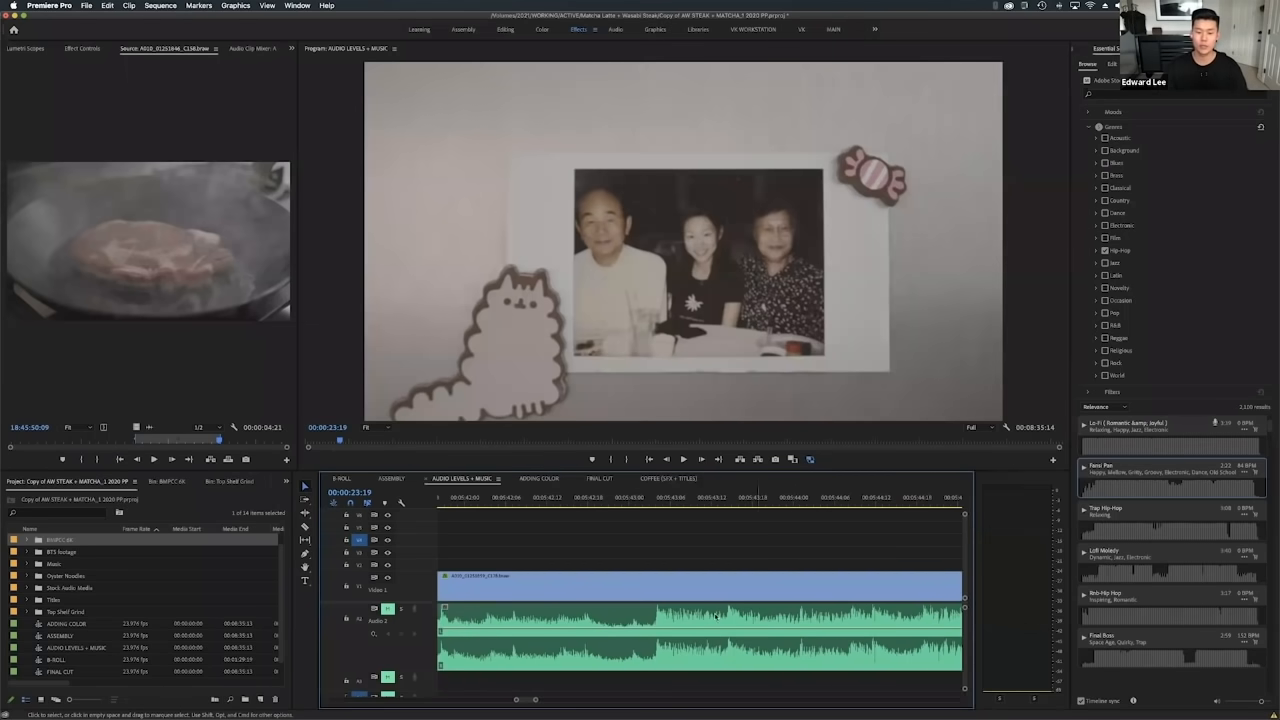
Review the music clip's waveform along its whole length and reduce its audio track's height.
scroll(731, 610, down, 5)
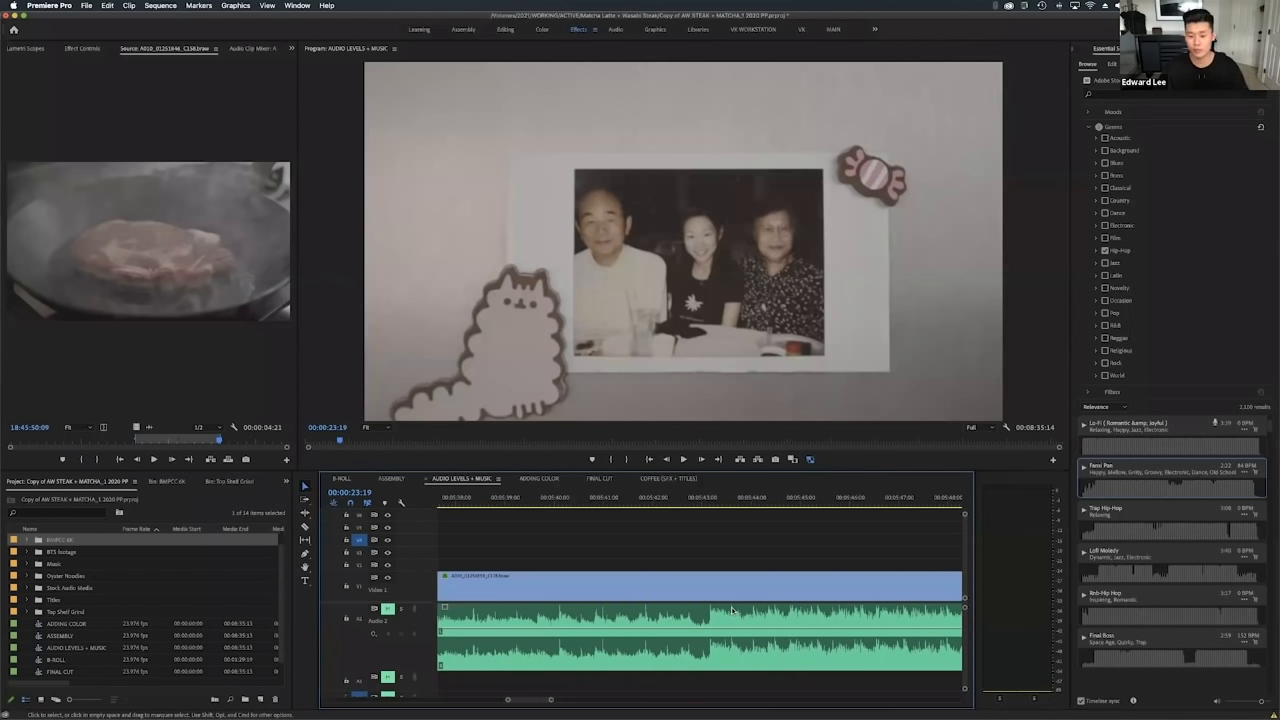
scroll(755, 594, down, 4)
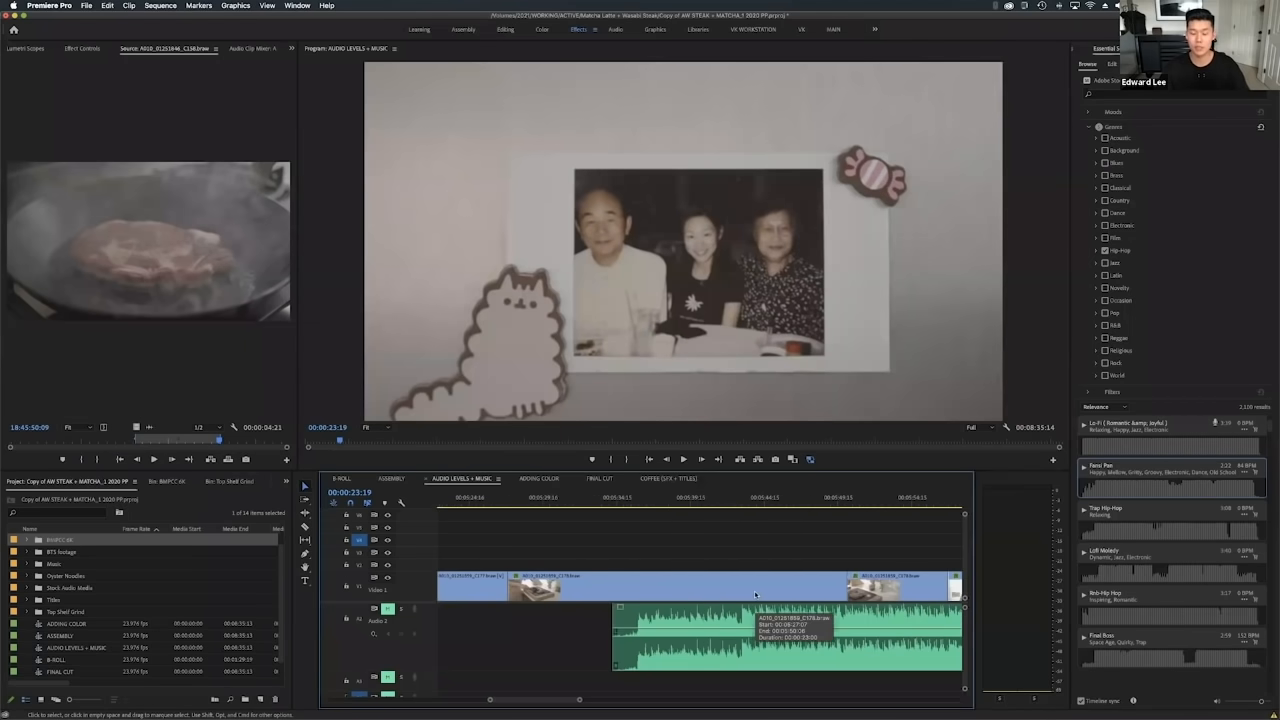
scroll(755, 594, up, 2)
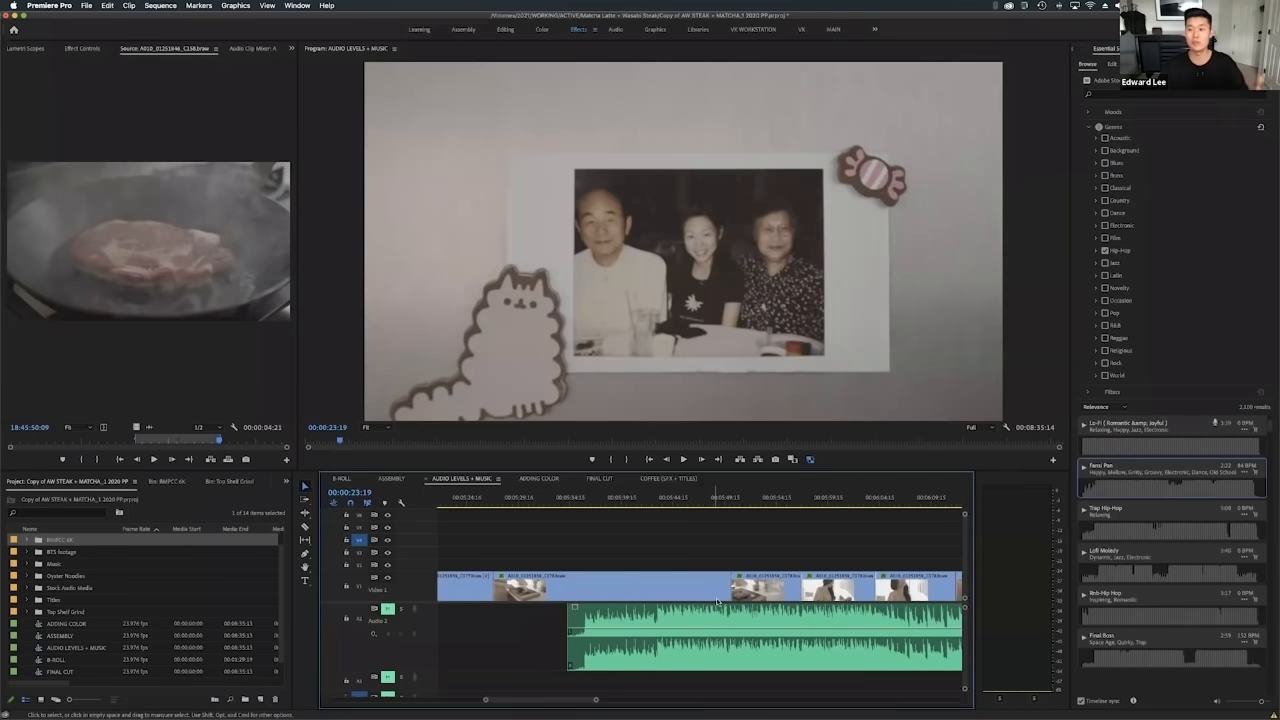
scroll(721, 599, down, 4)
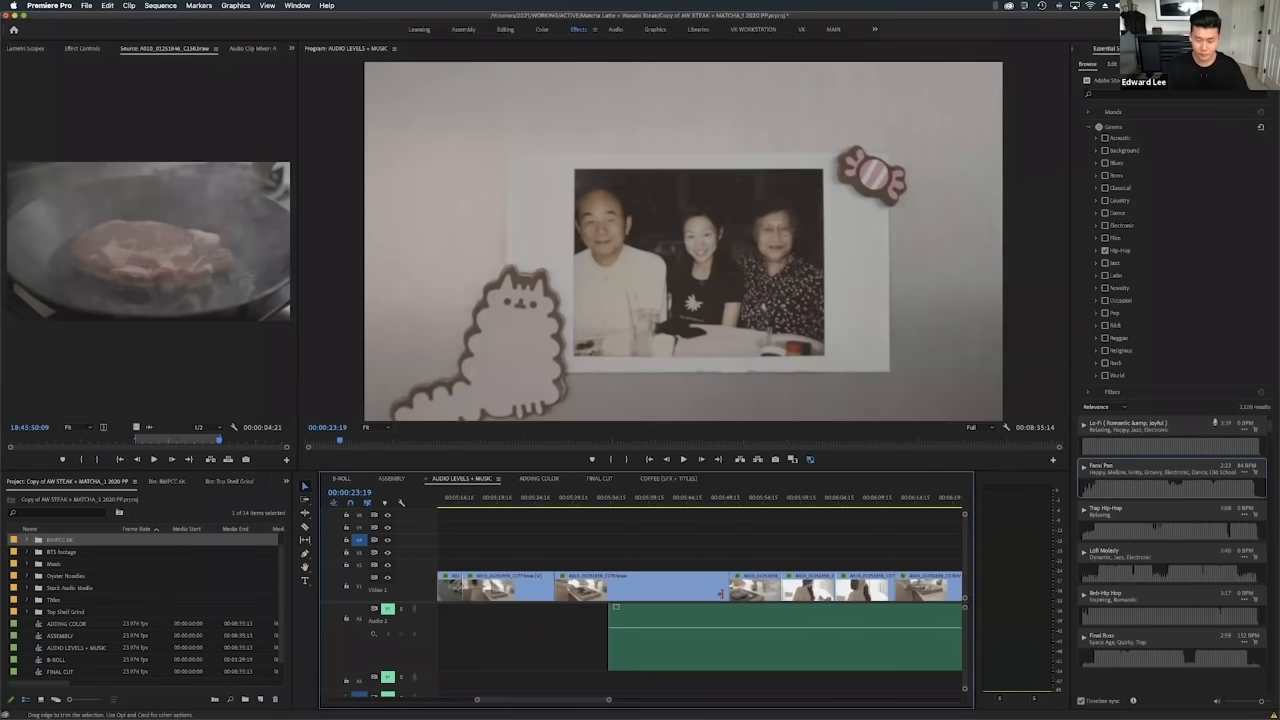
scroll(721, 599, down, 2)
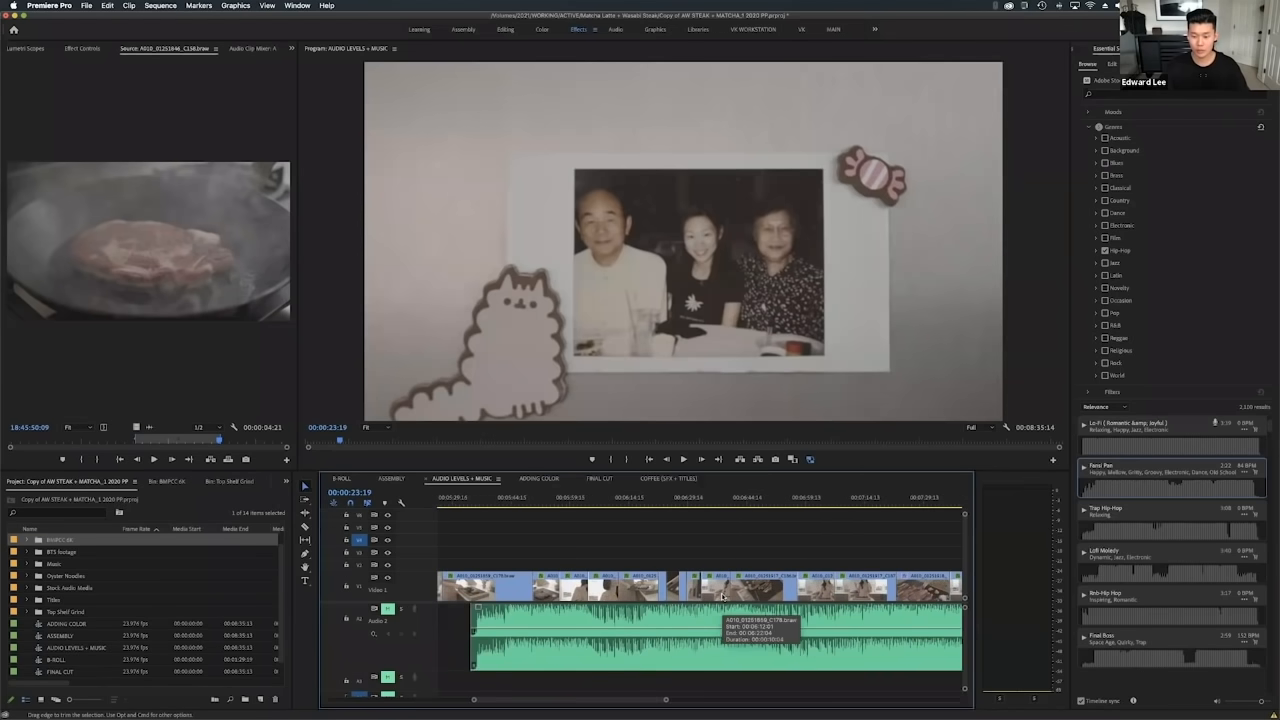
scroll(822, 565, down, 2)
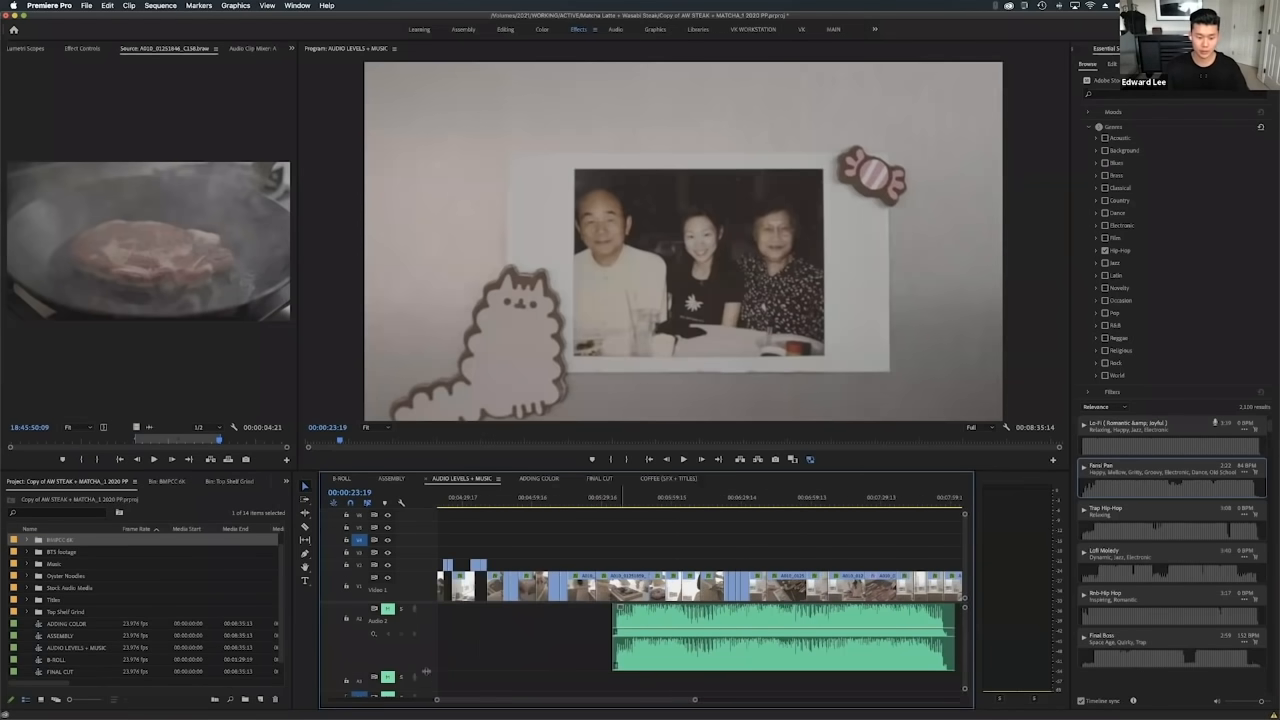
drag(426, 660, 428, 622)
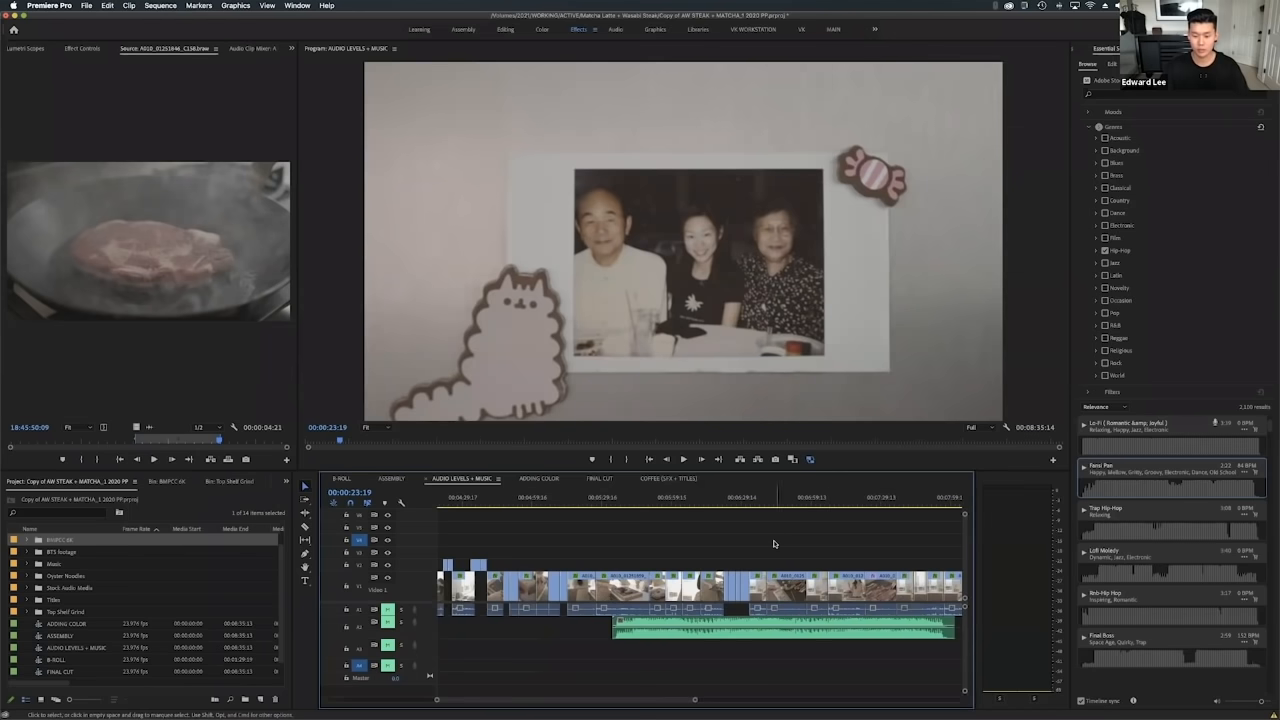
Make the timeline panel taller and move the playhead to 00:06:19:21, just before the gap in the dialogue audio.
scroll(760, 552, up, 4)
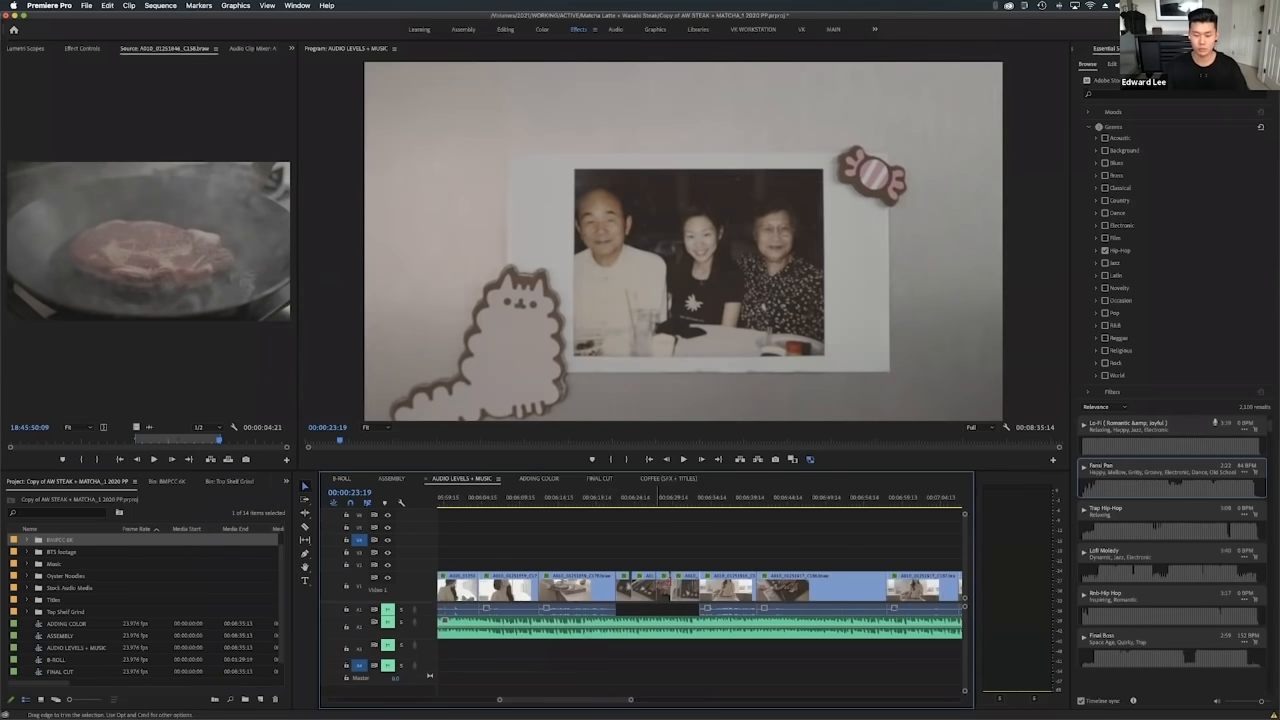
scroll(755, 560, up, 1)
scroll(656, 602, up, 2)
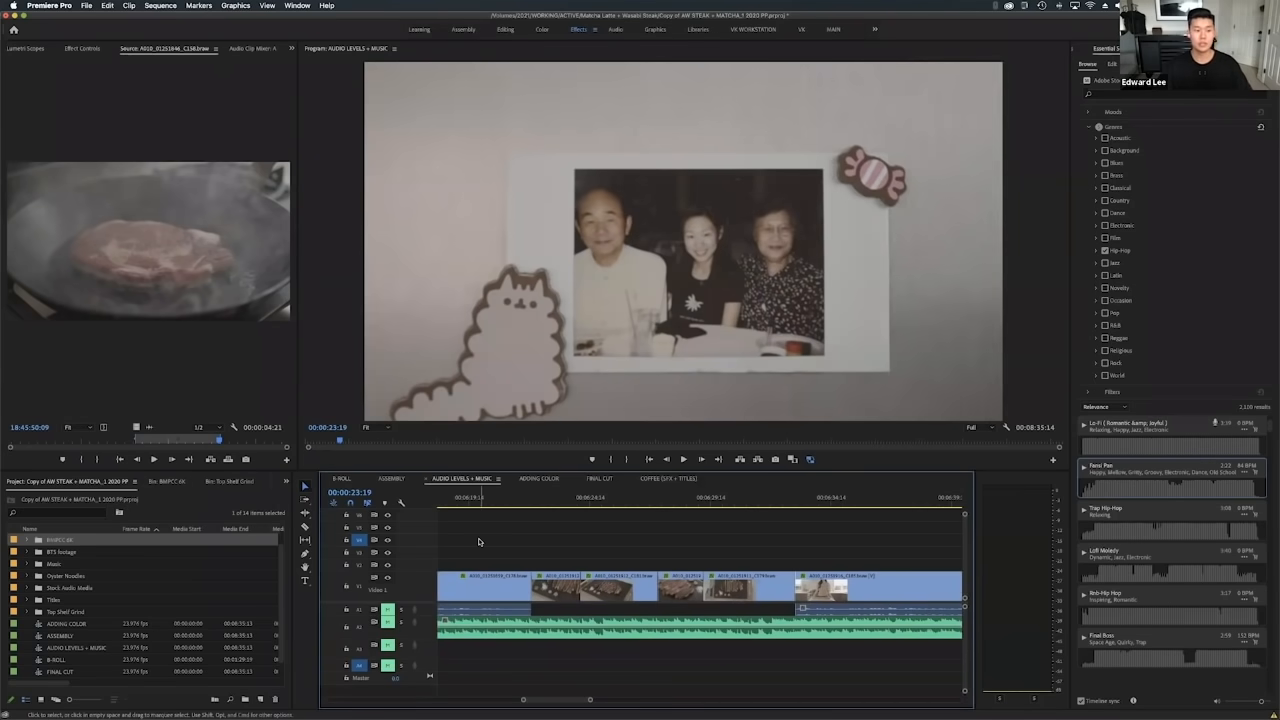
drag(472, 533, 871, 678)
drag(758, 467, 758, 427)
drag(484, 530, 877, 678)
click(581, 588)
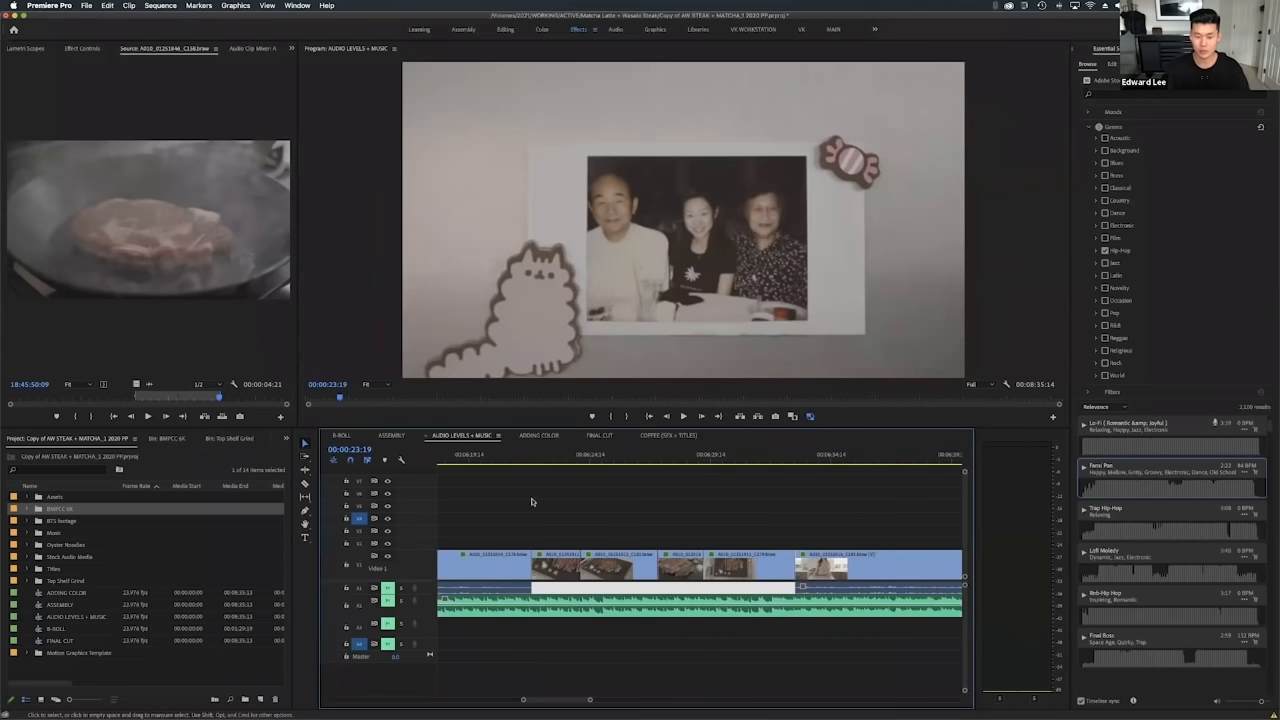
drag(530, 460, 475, 496)
click(556, 586)
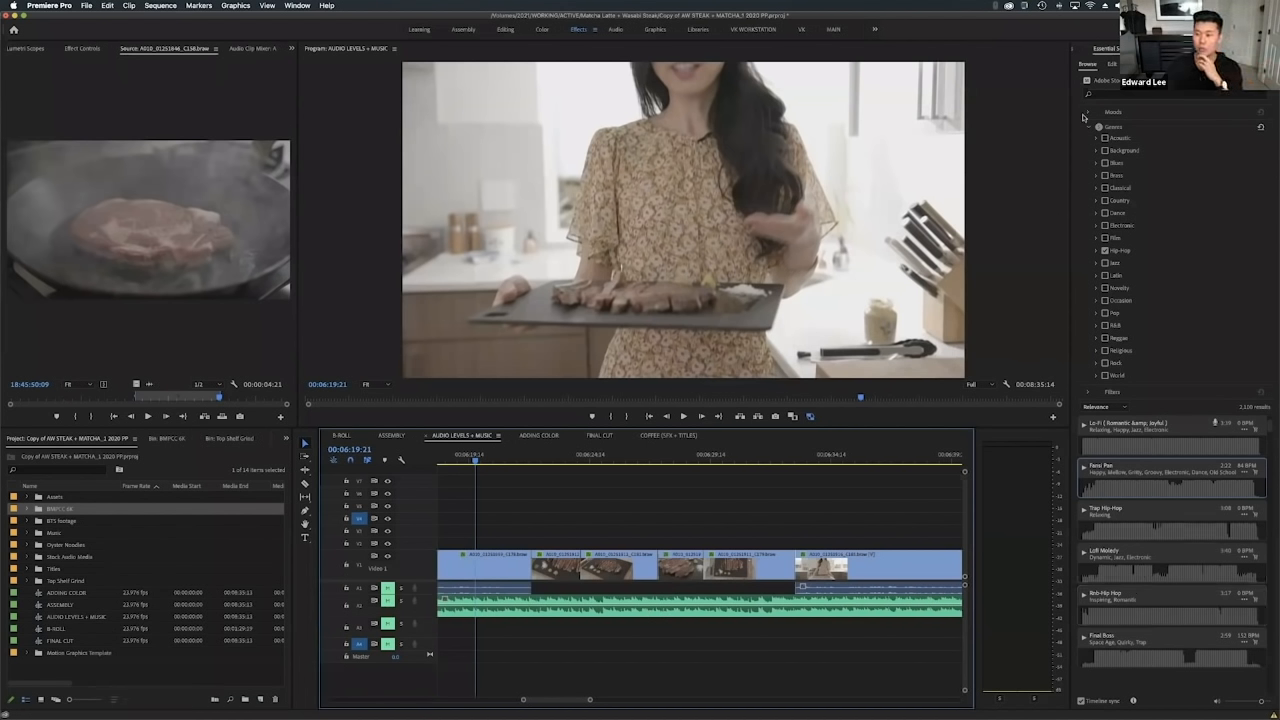
Switch Essential Sound from browsing to clip editing and tag the dialogue clips on the first audio track as Dialogue.
click(1088, 394)
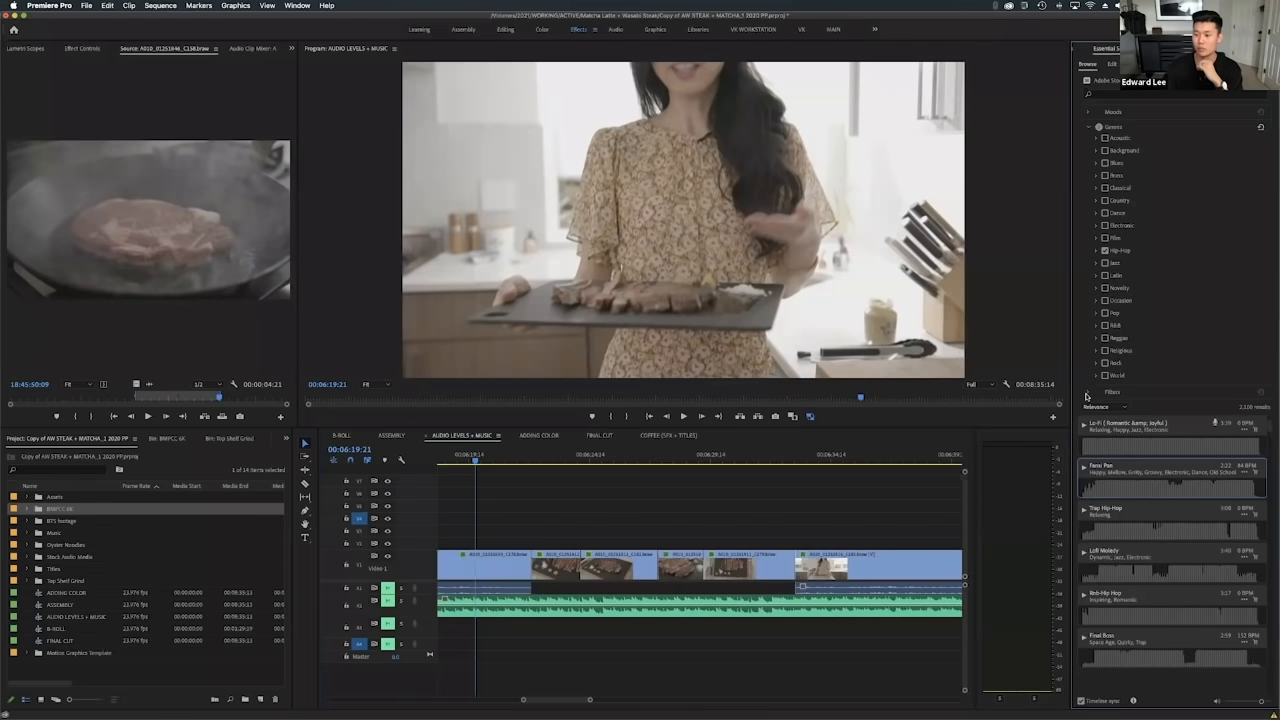
scroll(1098, 528, down, 10)
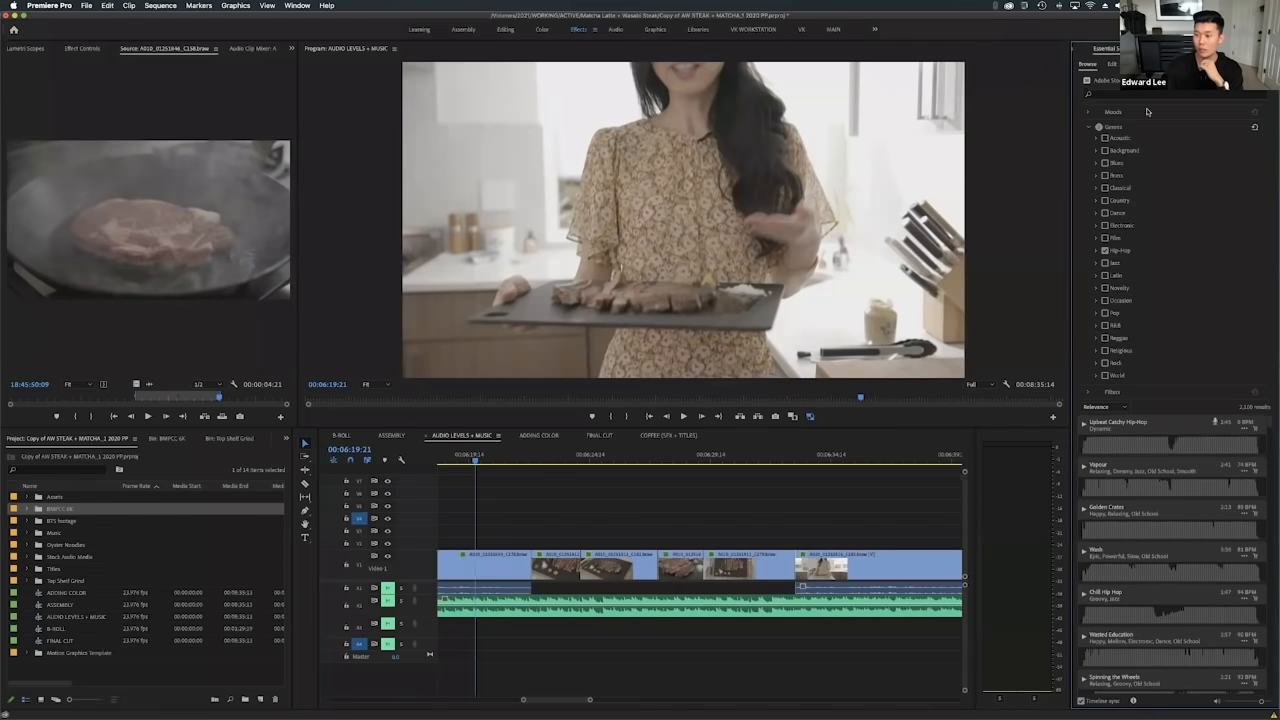
click(1111, 64)
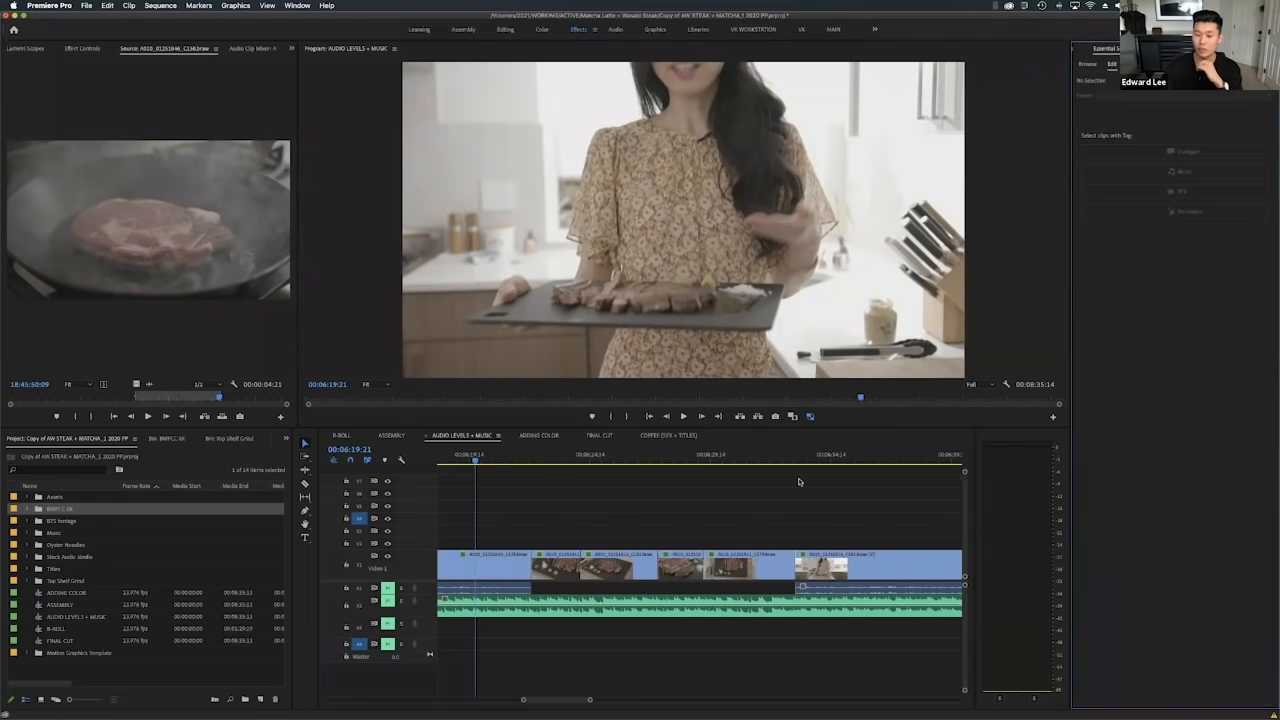
scroll(683, 519, down, 10)
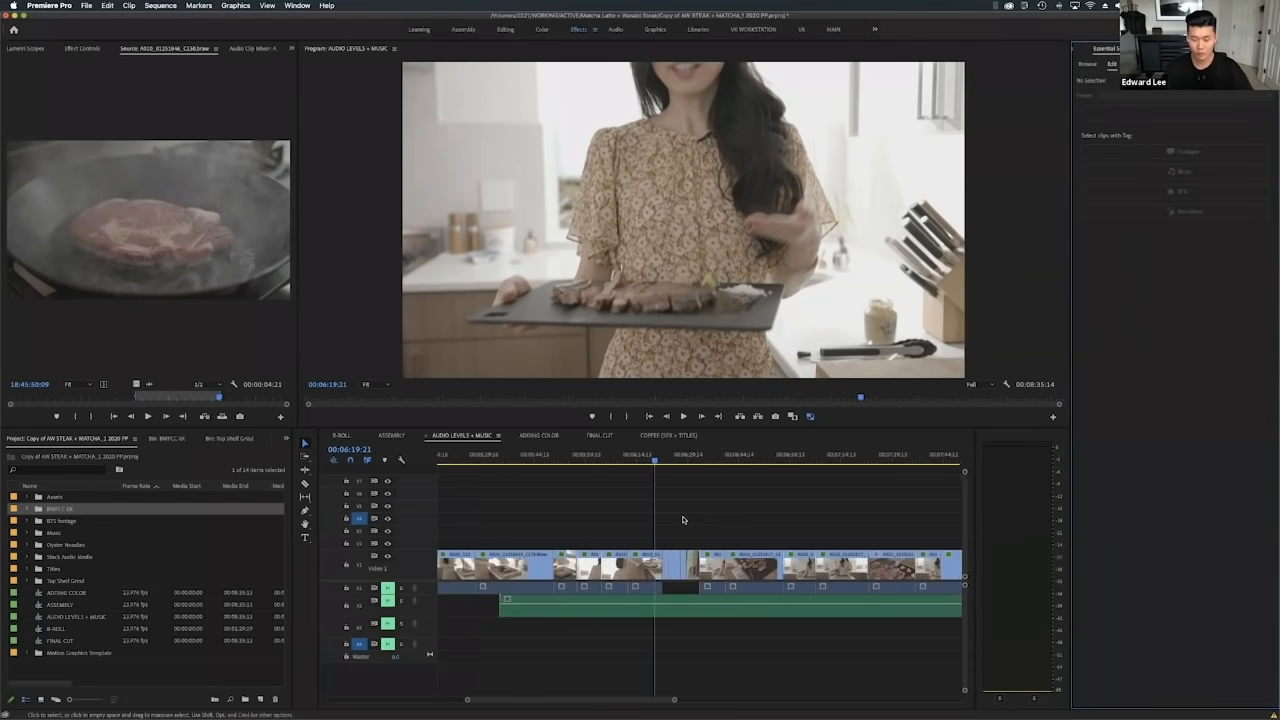
scroll(683, 519, down, 2)
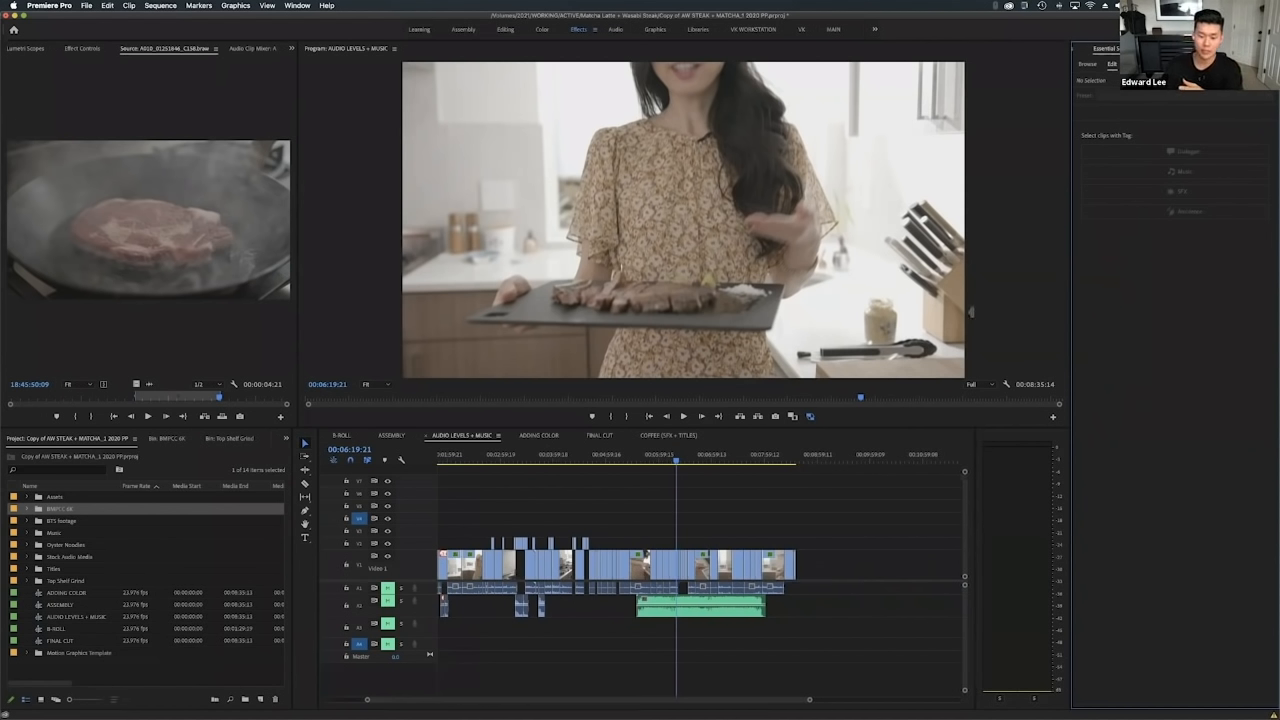
scroll(858, 584, up, 2)
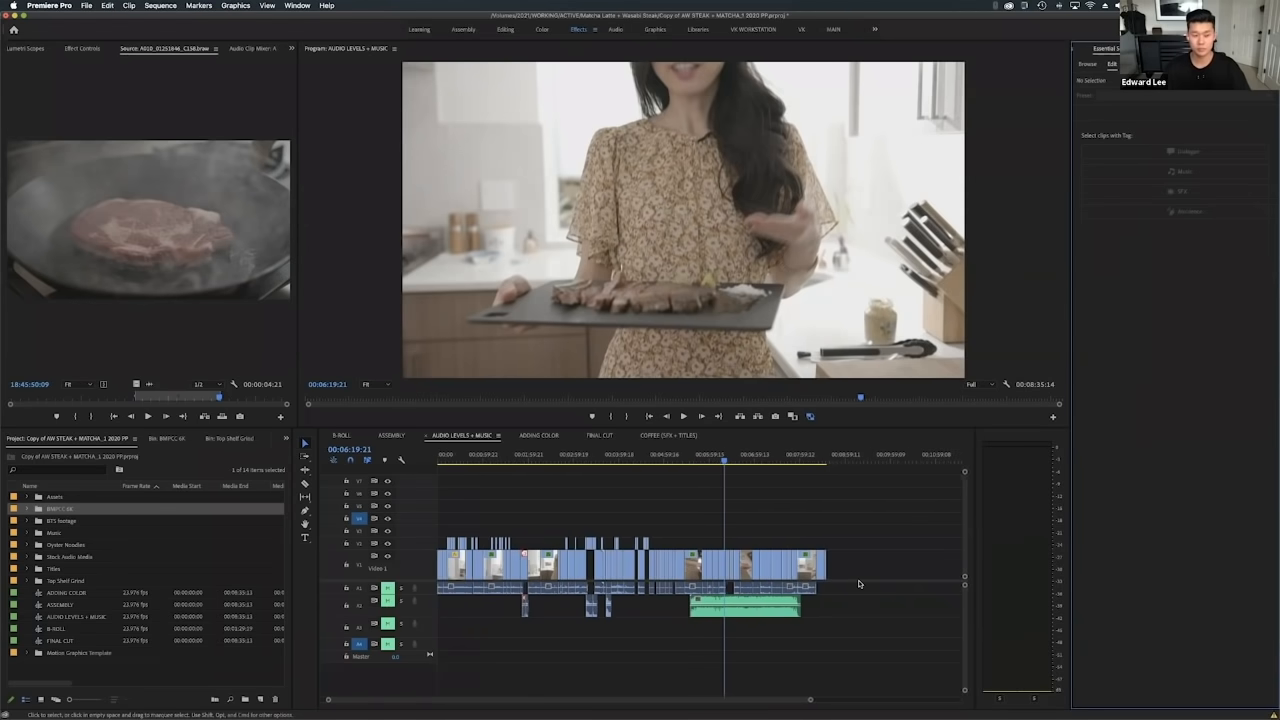
drag(868, 592, 445, 552)
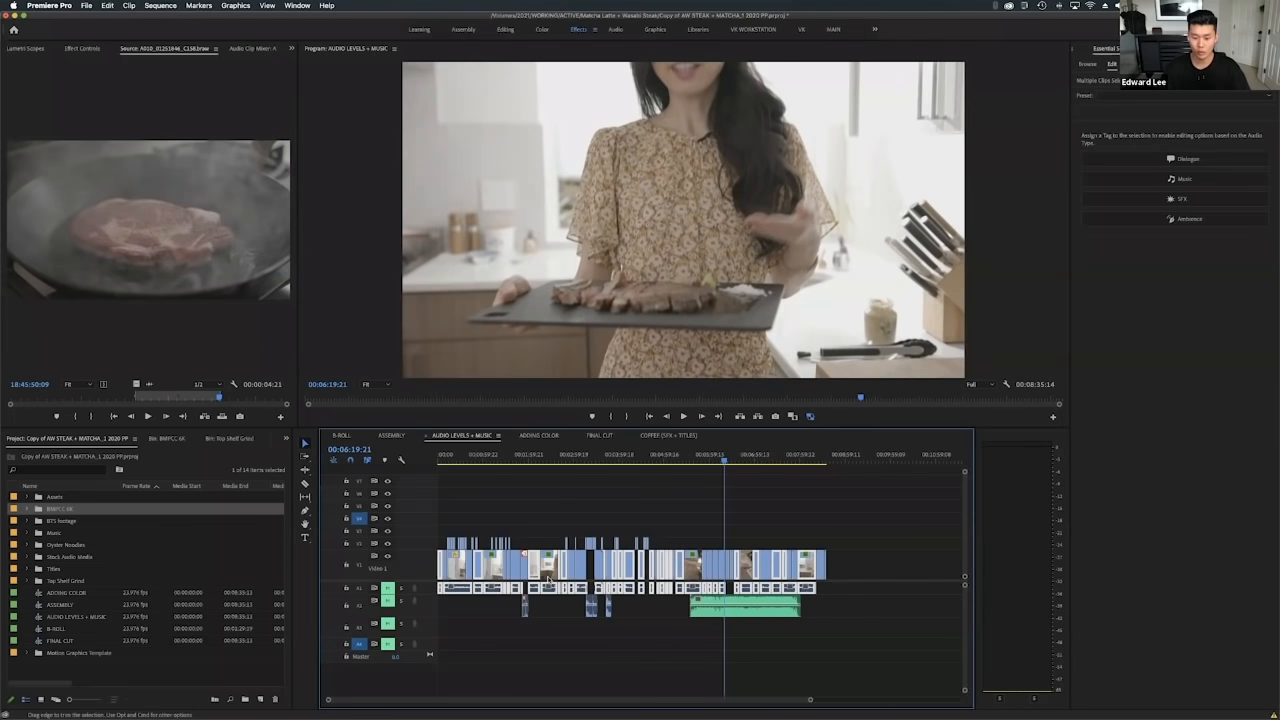
click(1187, 160)
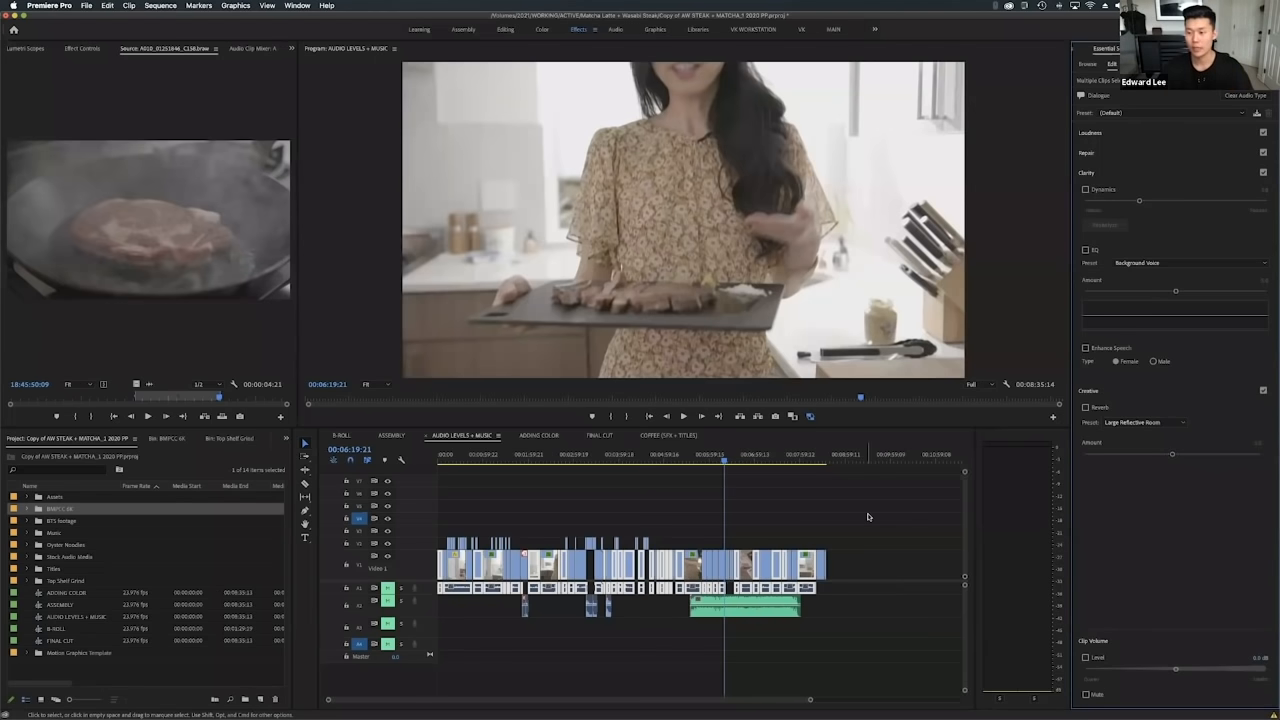
Expand the Loudness settings for the selected dialogue clips and save the project.
click(1103, 138)
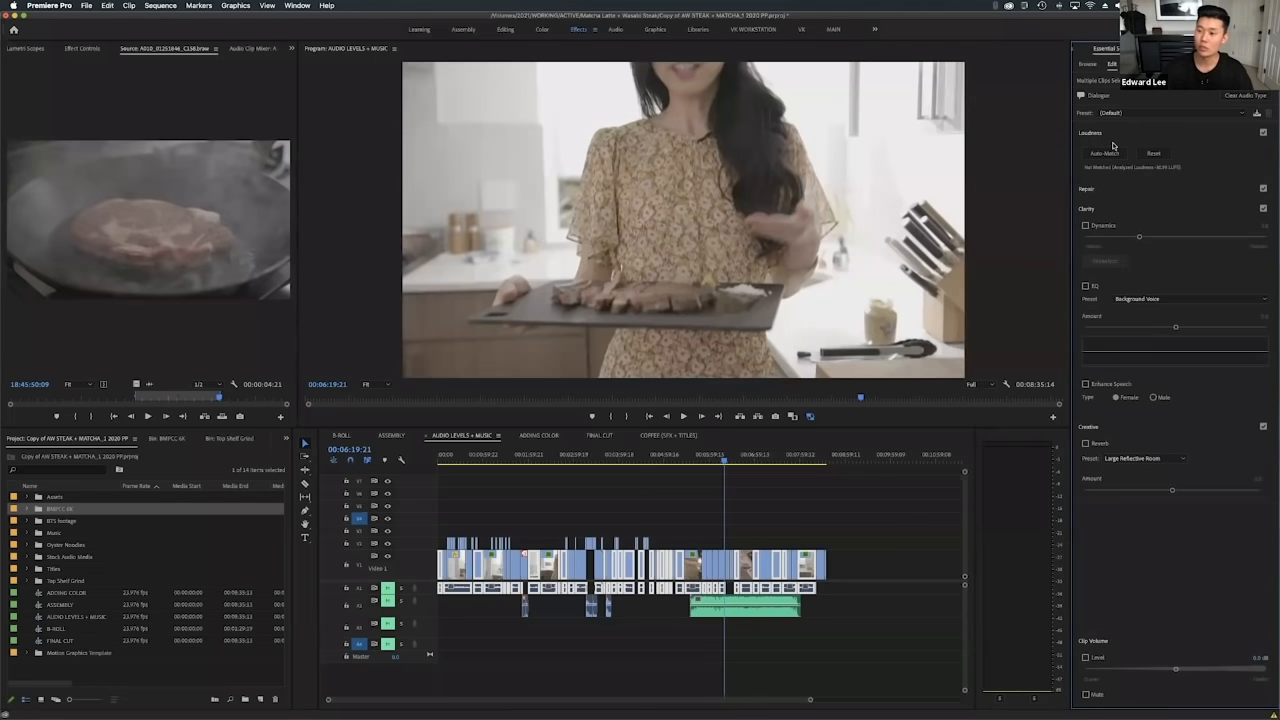
key(super+s)
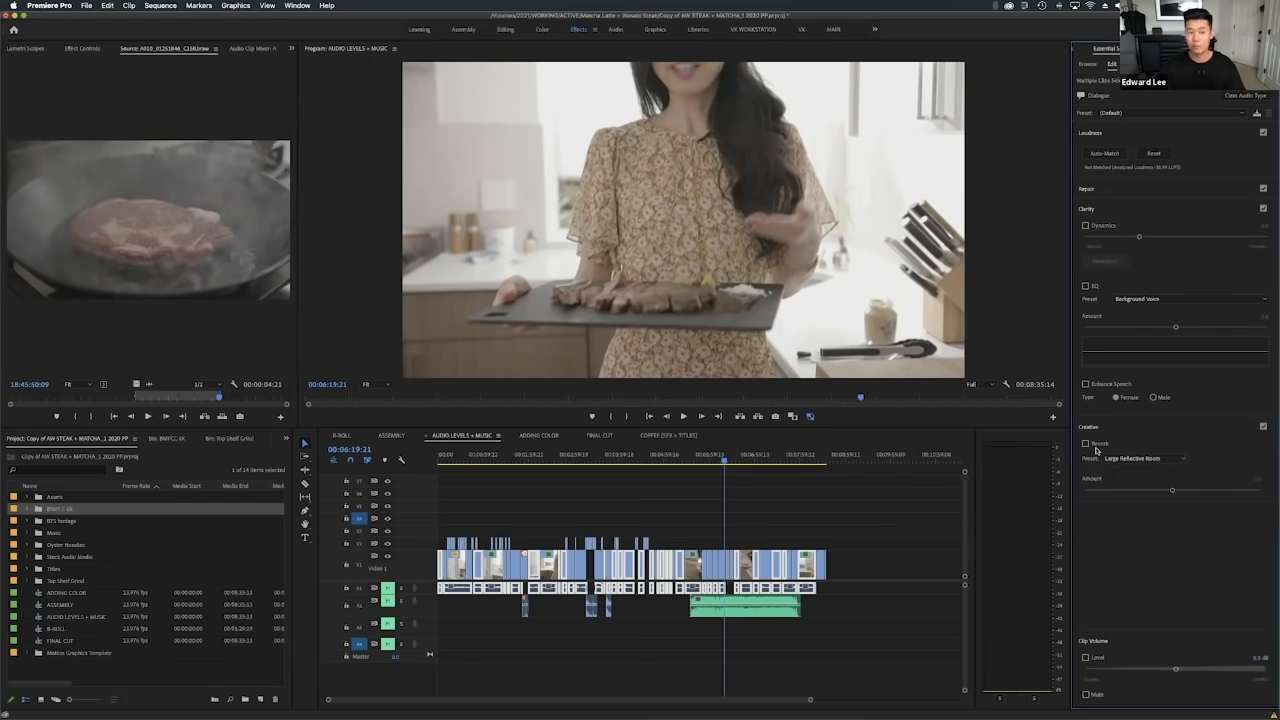
Look through the reverb presets in the Creative settings for dialogue and close the list without choosing one.
click(1140, 458)
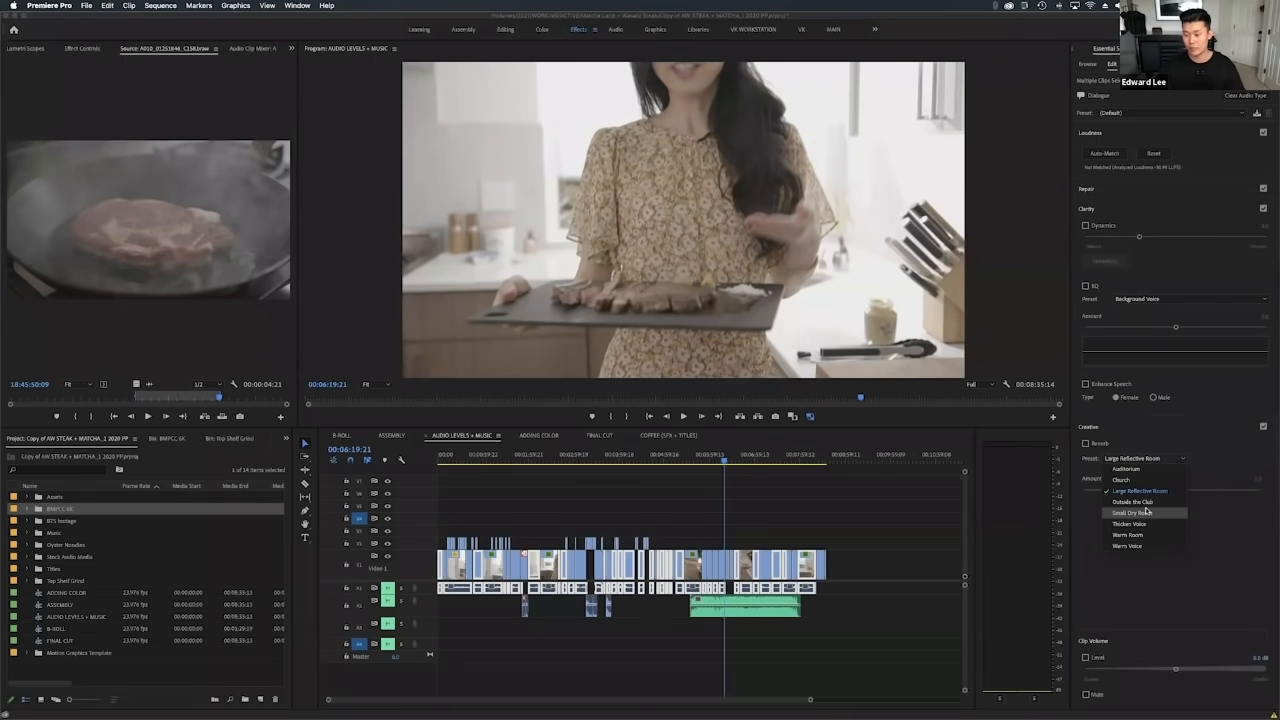
click(1116, 433)
click(1099, 432)
click(1140, 458)
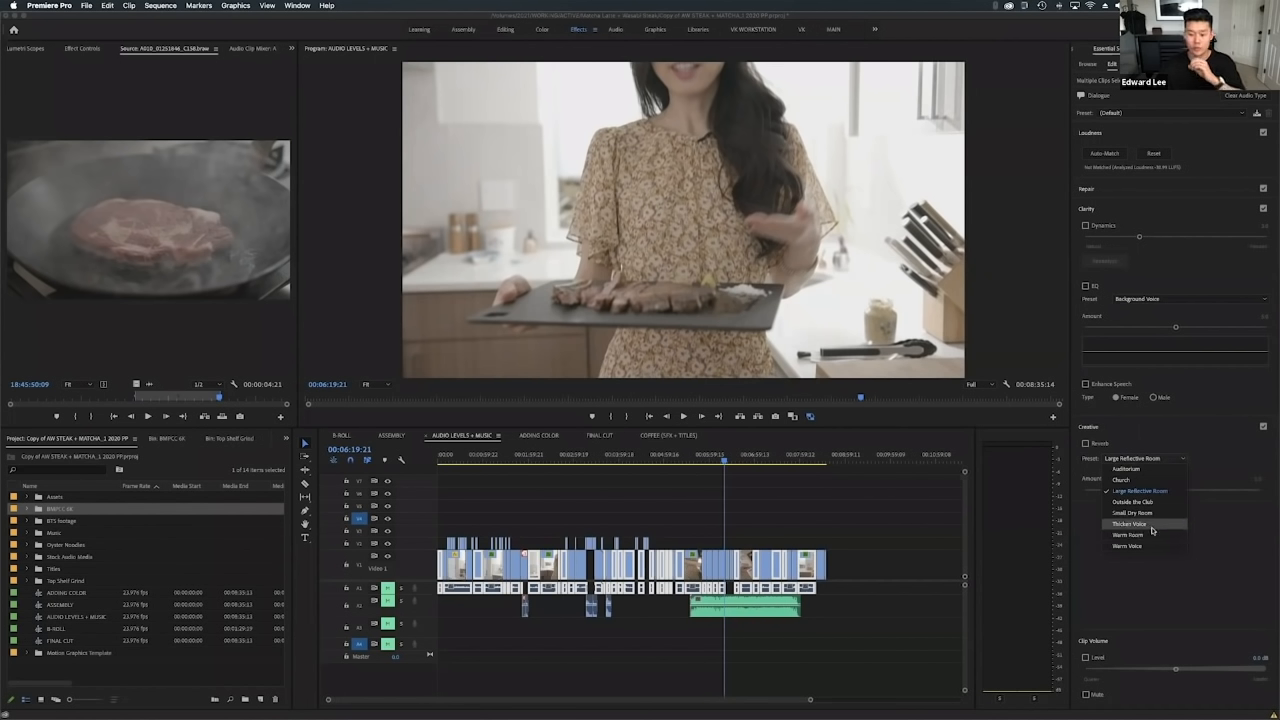
click(1216, 512)
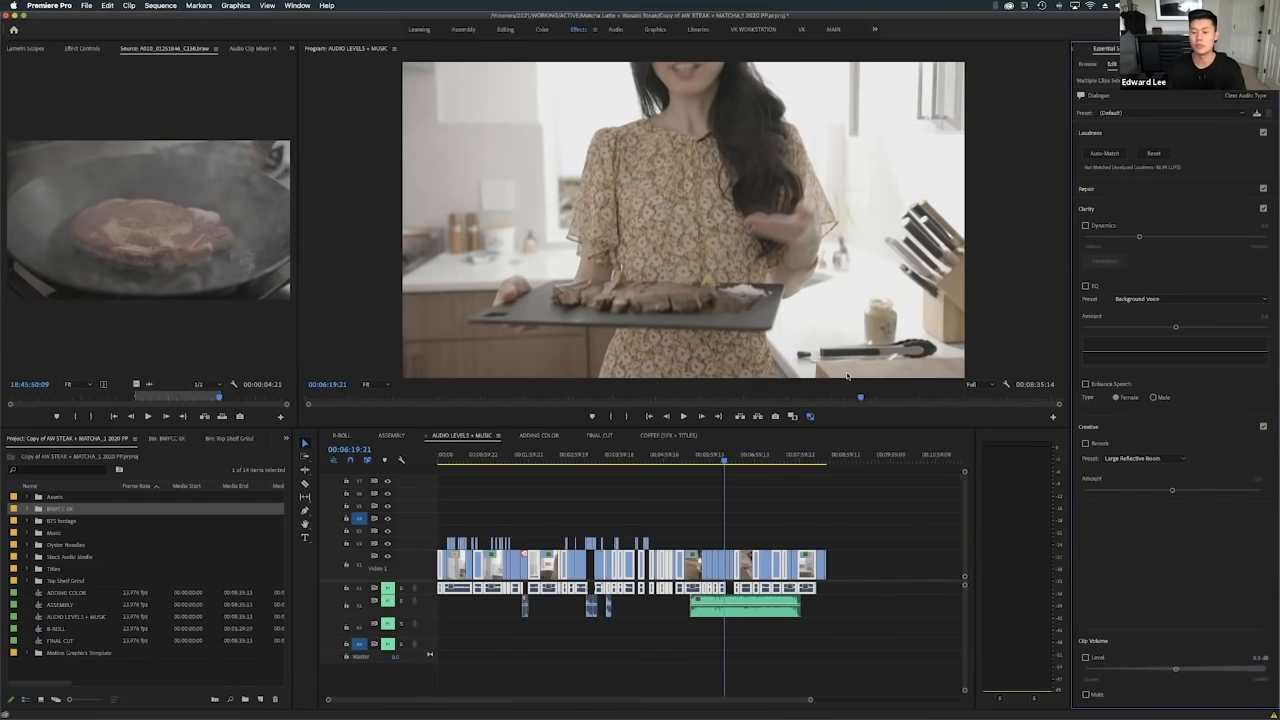
Select the music clip on the second audio track, tag it as Music, and place the playhead at 00:06:20:10.
click(752, 526)
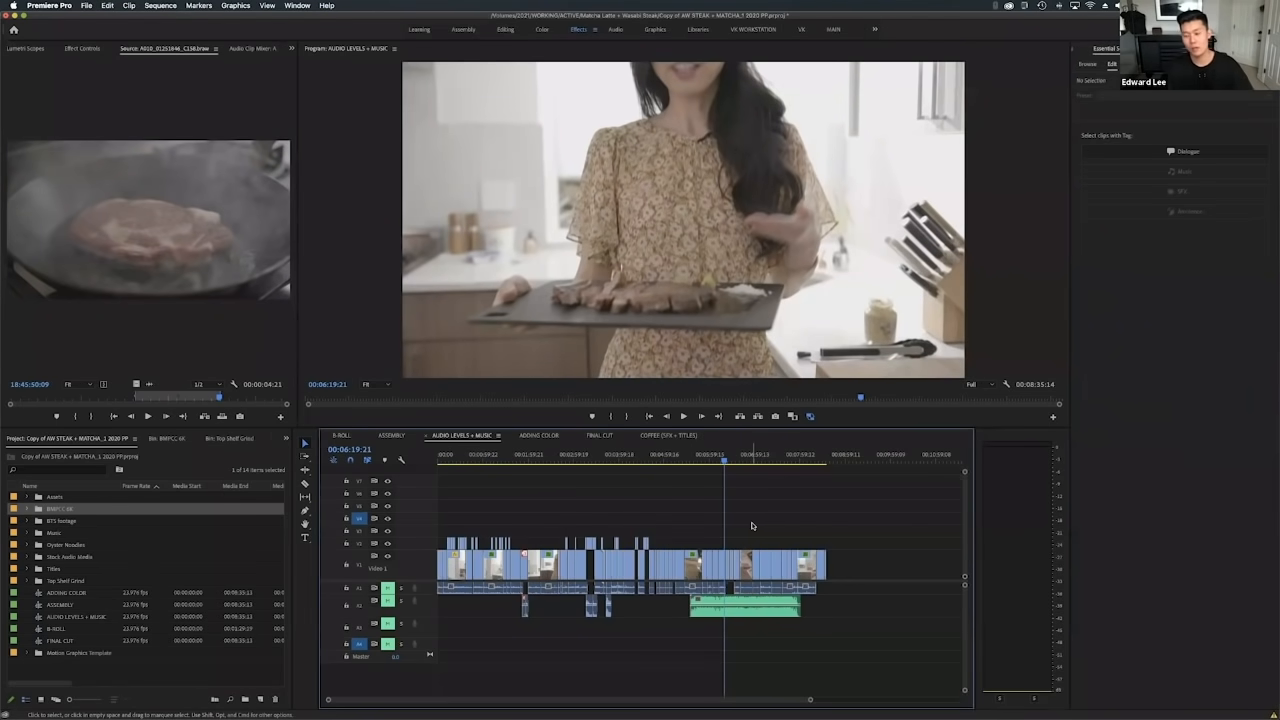
scroll(752, 526, up, 4)
click(690, 615)
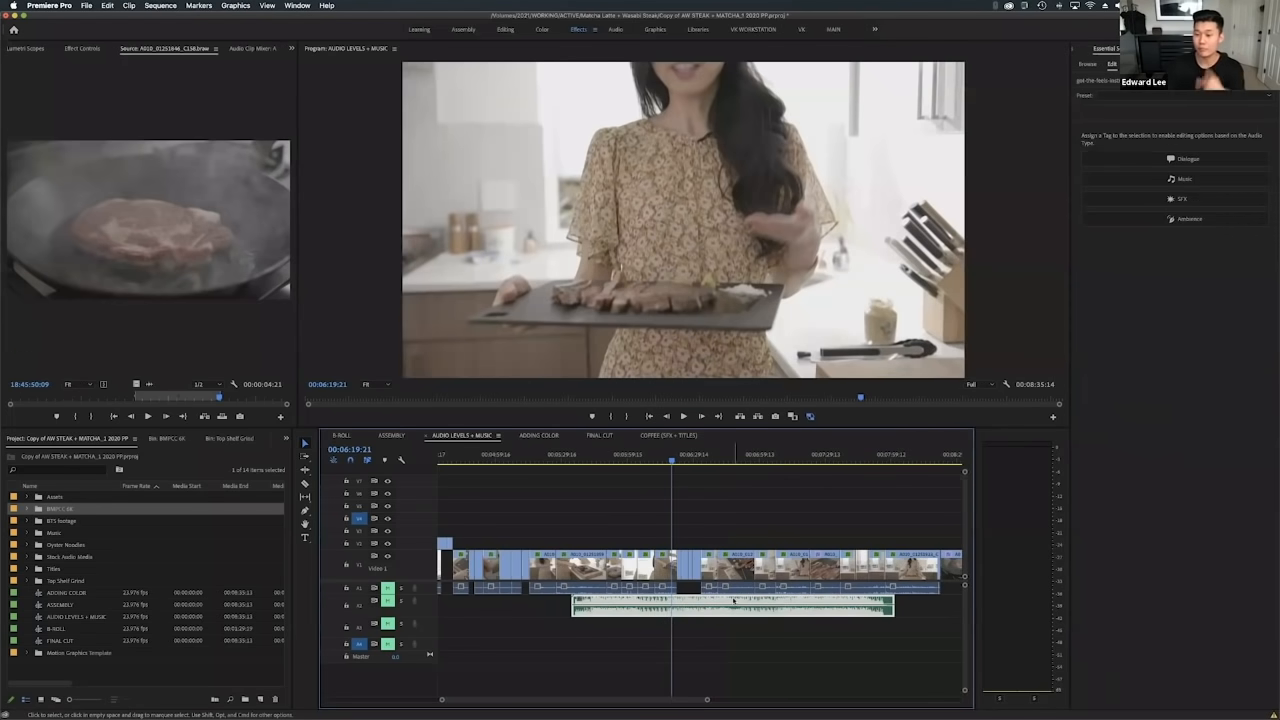
scroll(688, 455, up, 2)
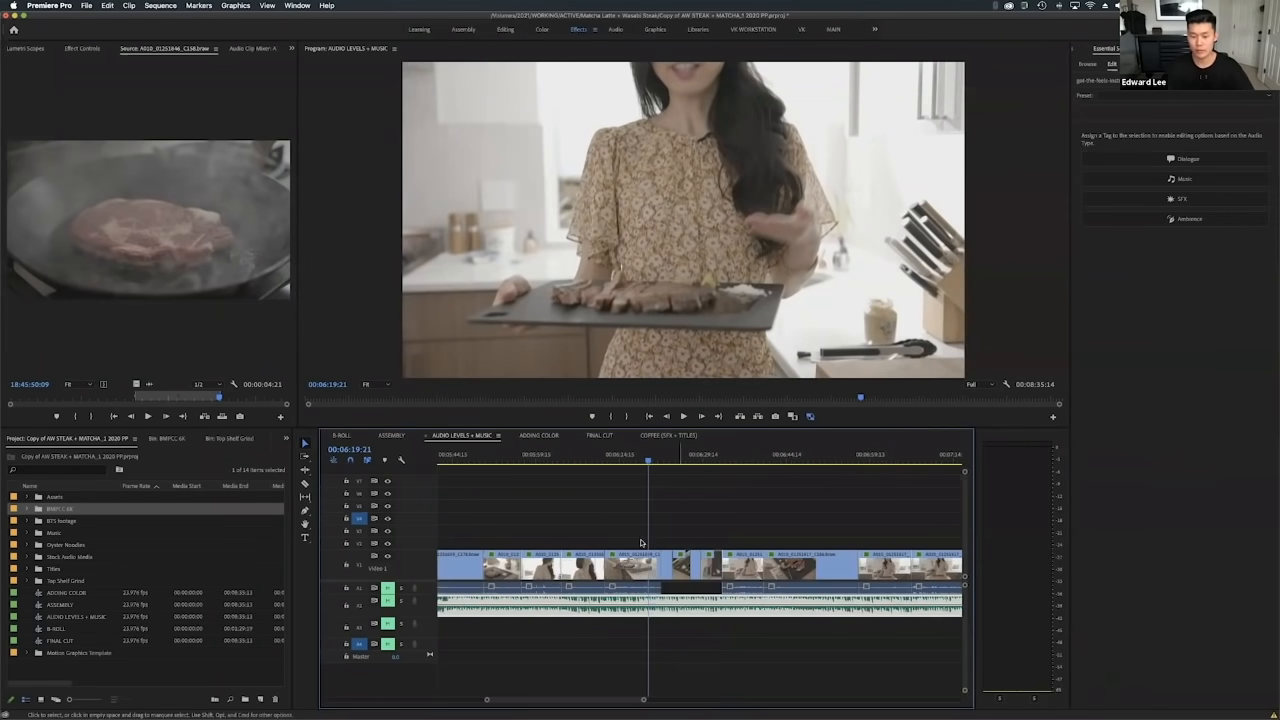
drag(648, 460, 651, 459)
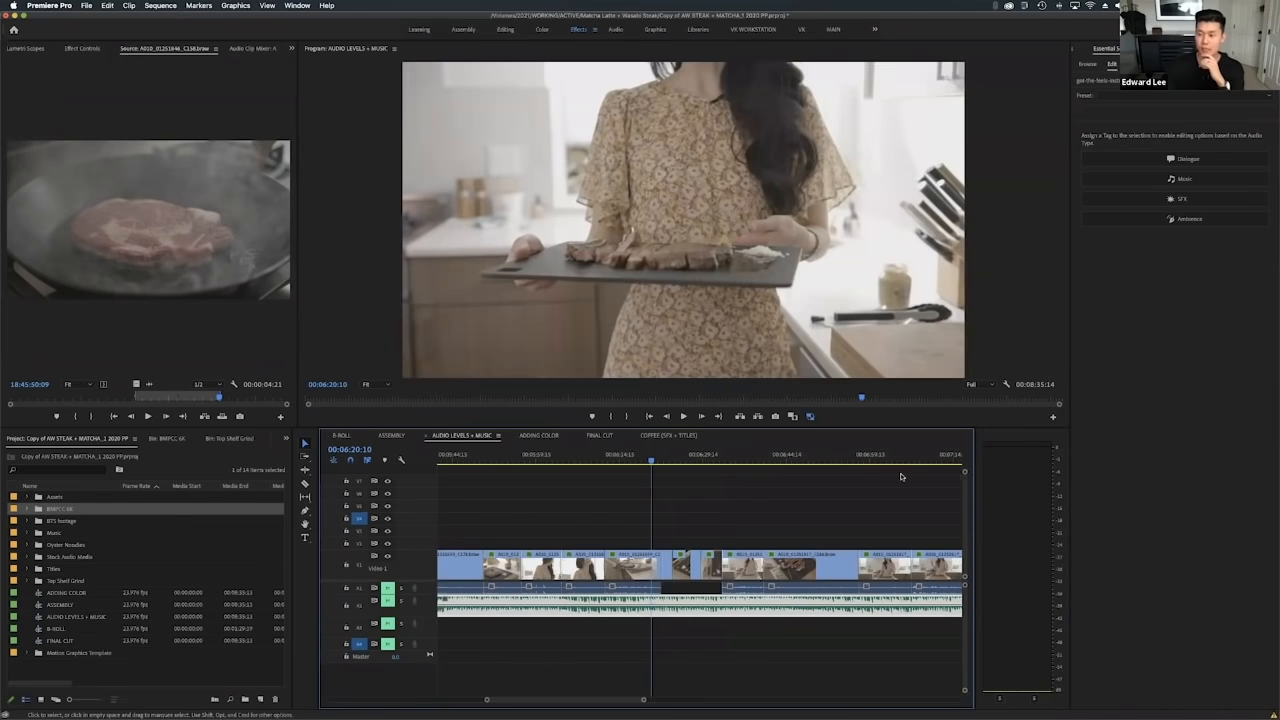
click(1195, 180)
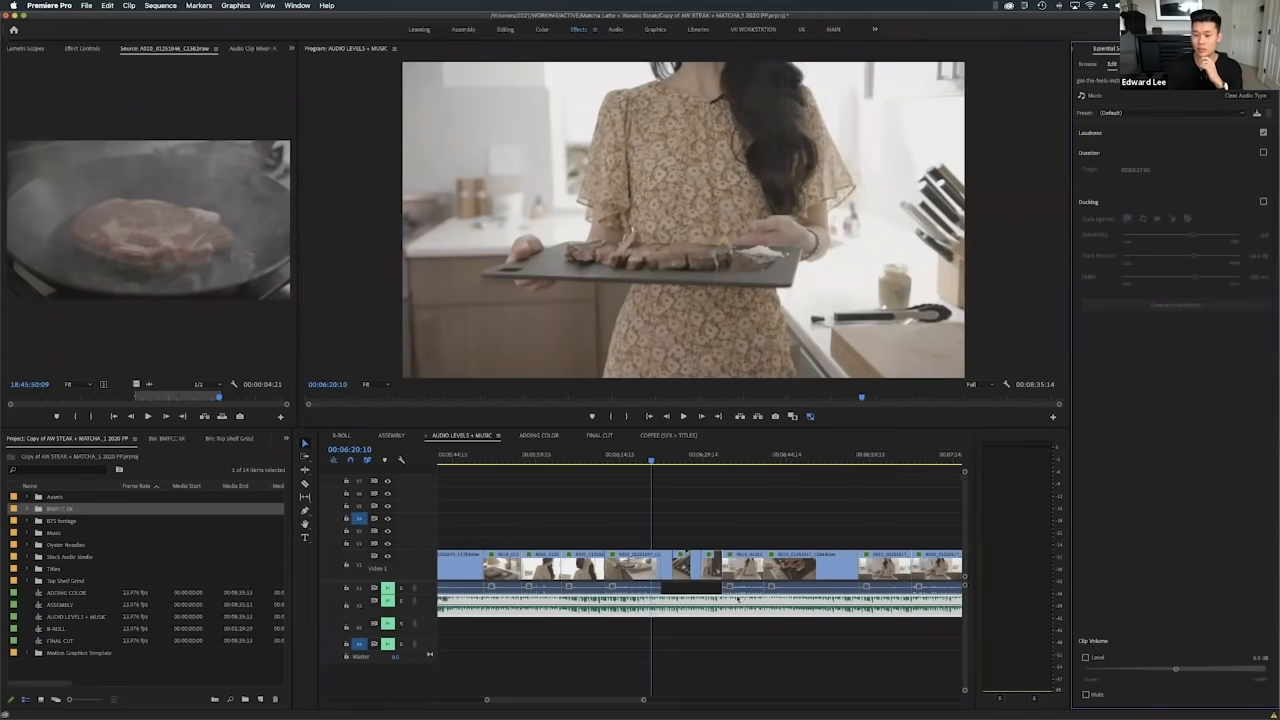
Clear the selection and select all clips in the sequence that carry the Dialogue tag.
scroll(757, 513, down, 8)
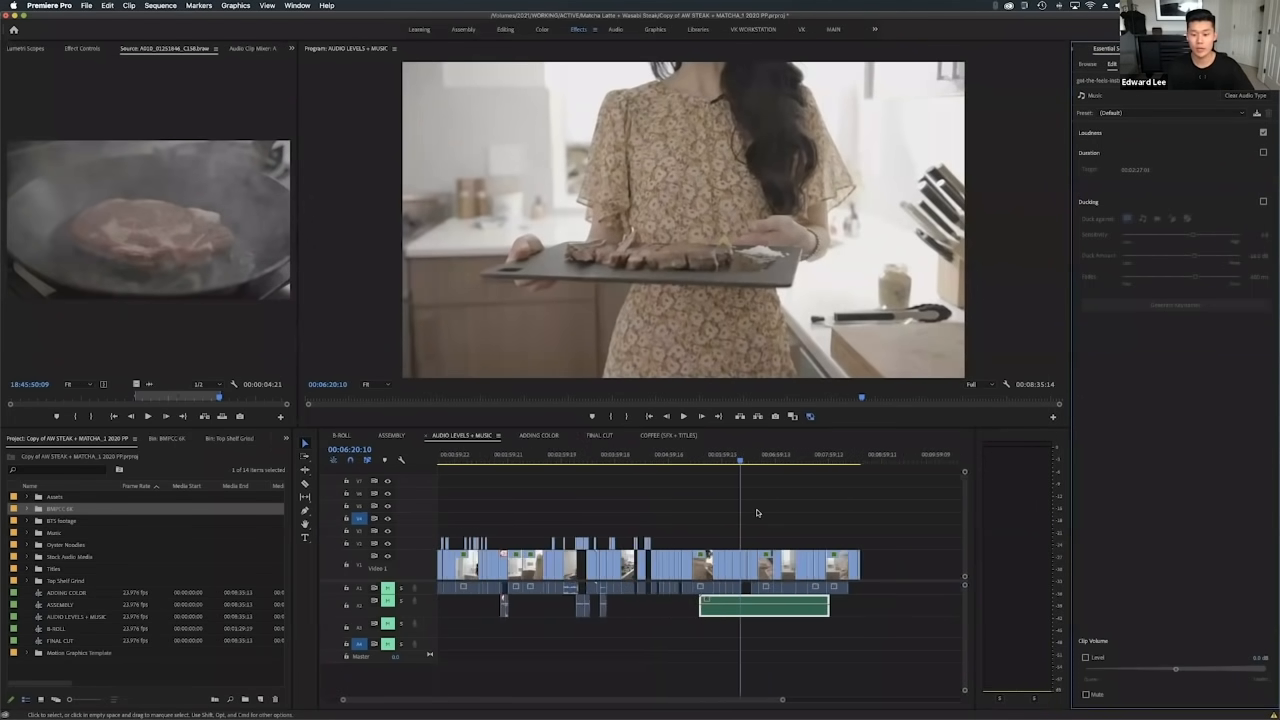
scroll(757, 513, down, 1)
scroll(712, 590, up, 6)
scroll(712, 590, down, 5)
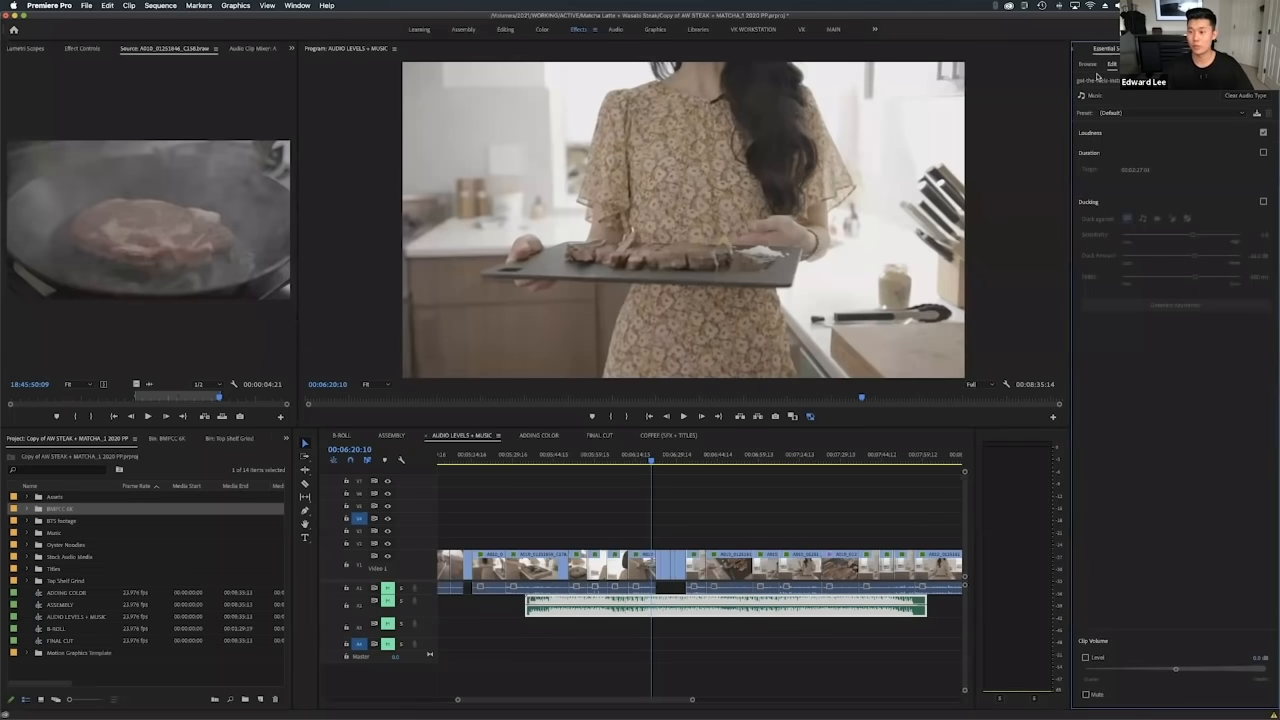
click(808, 526)
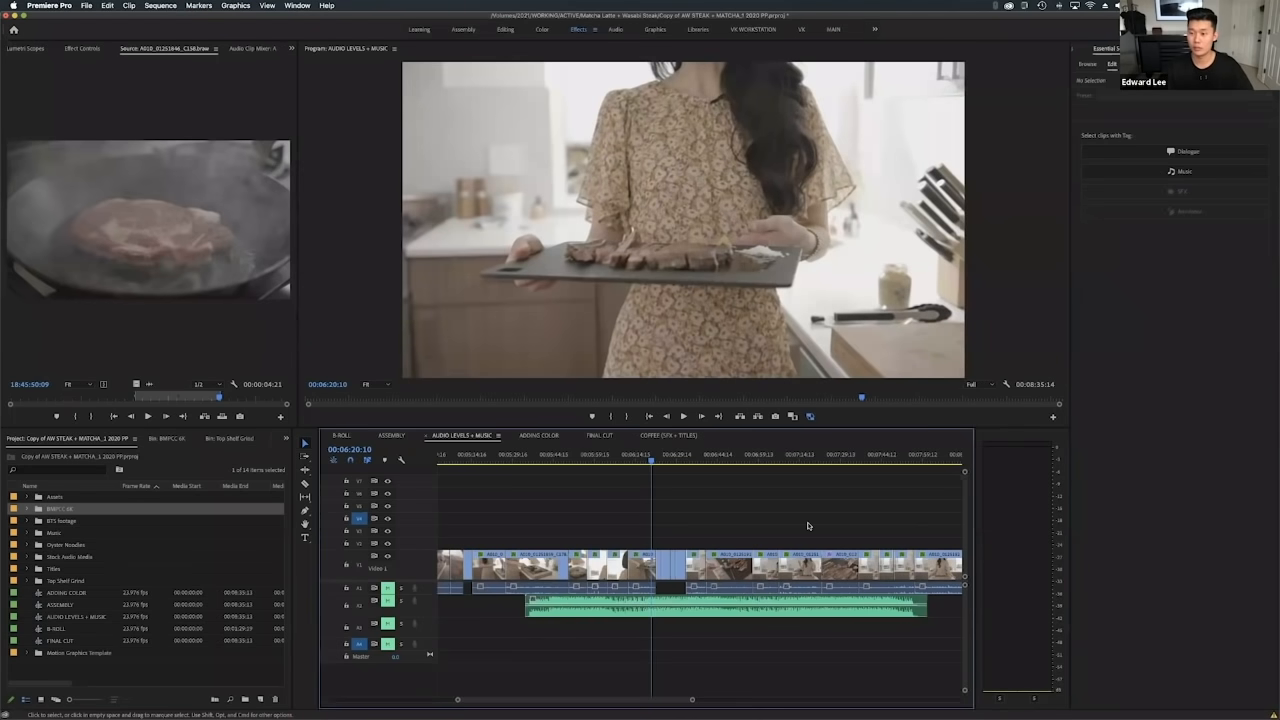
key(minus)
key(minus)
key(minus)
key(minus)
key(minus)
key(minus)
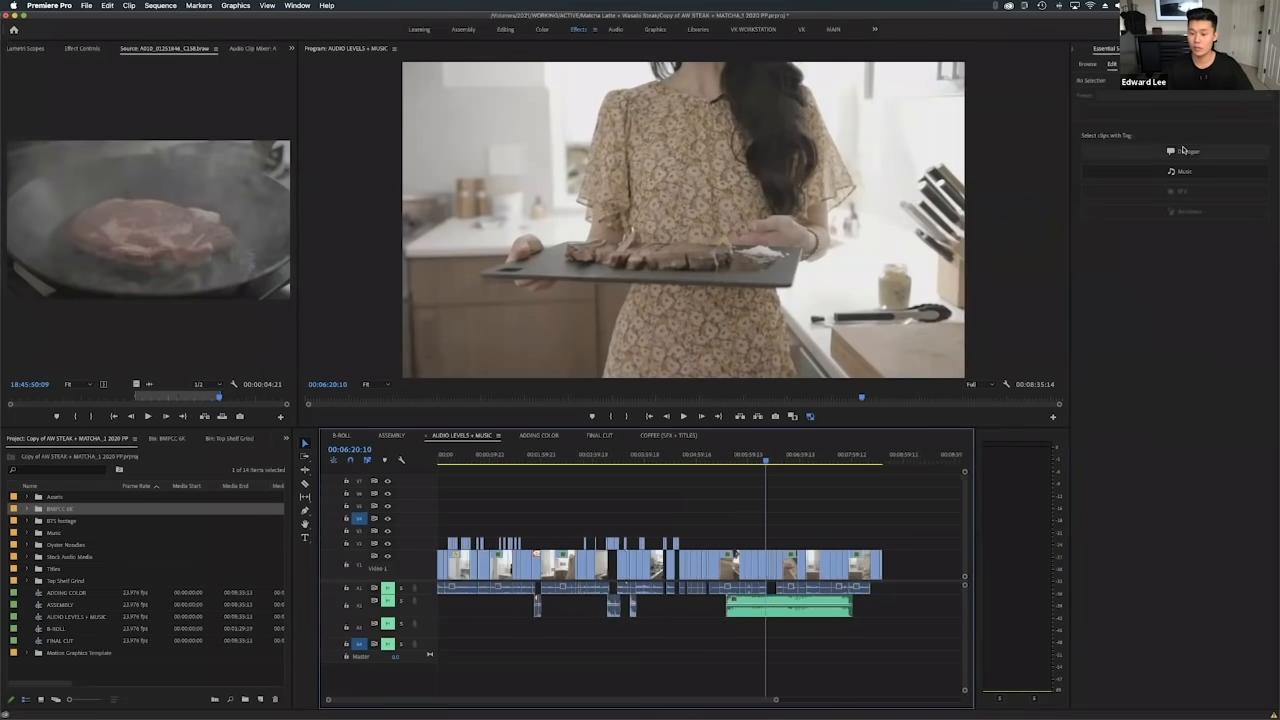
click(1193, 152)
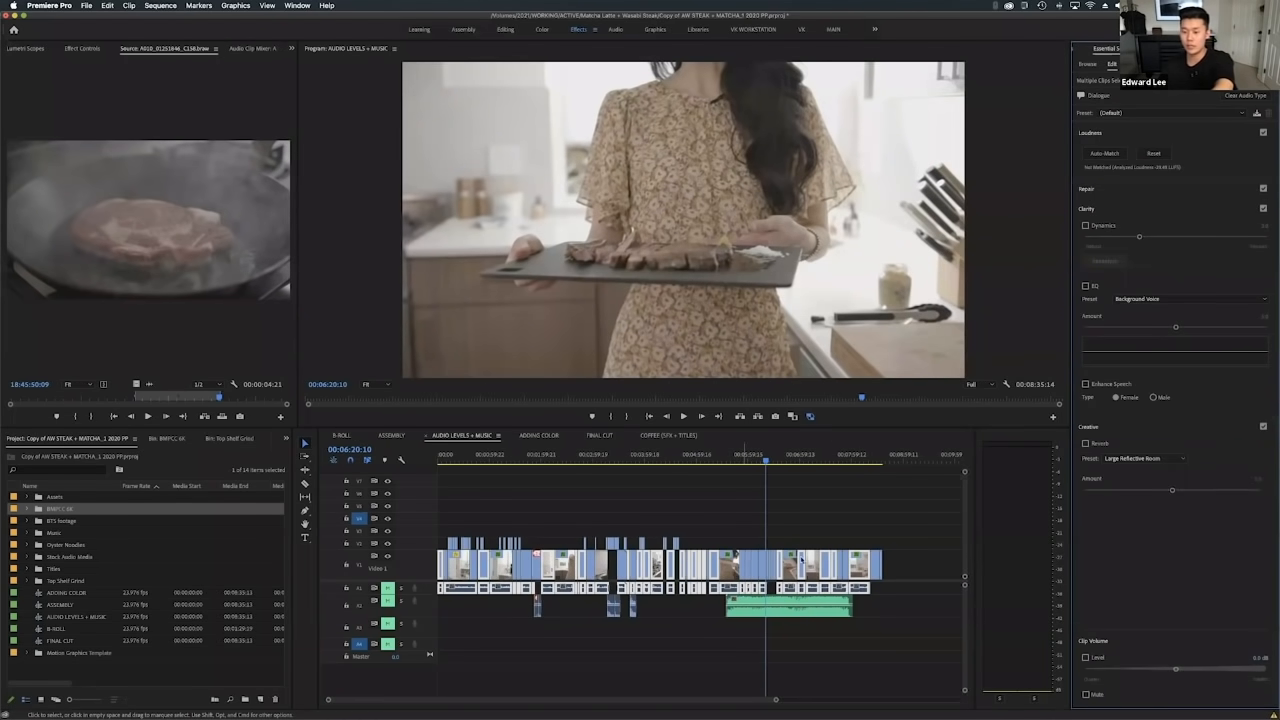
Select only the music clip and scrub through the gap in the dialogue, leaving the playhead at 00:06:23:15.
click(830, 533)
click(799, 607)
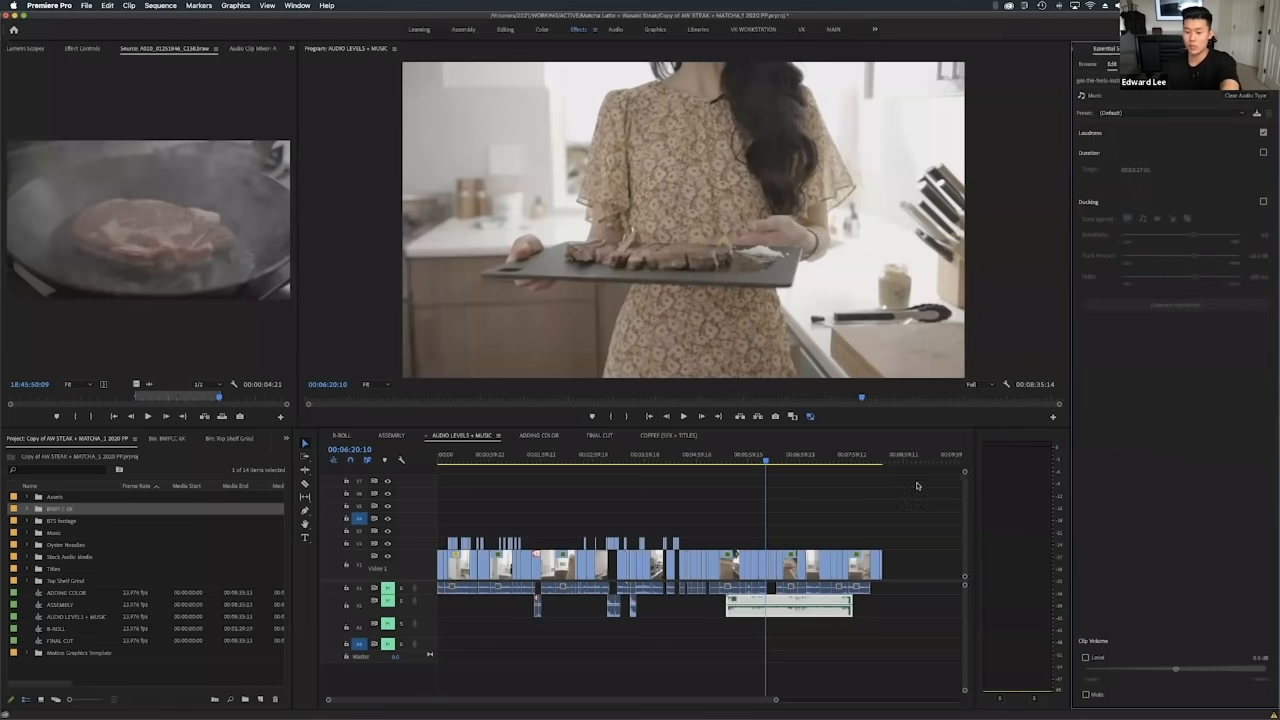
scroll(789, 616, up, 10)
scroll(775, 621, down, 2)
scroll(690, 615, left, 1)
scroll(683, 554, up, 3)
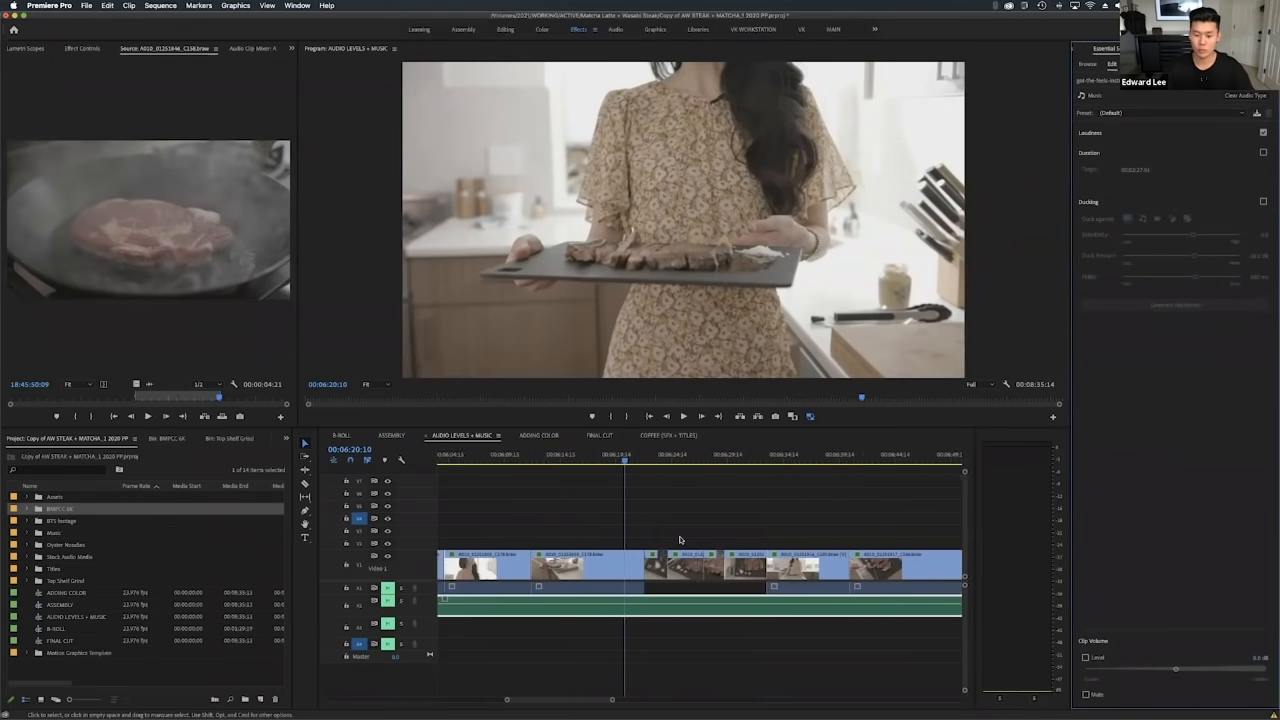
click(572, 458)
drag(590, 464, 829, 492)
drag(705, 490, 654, 489)
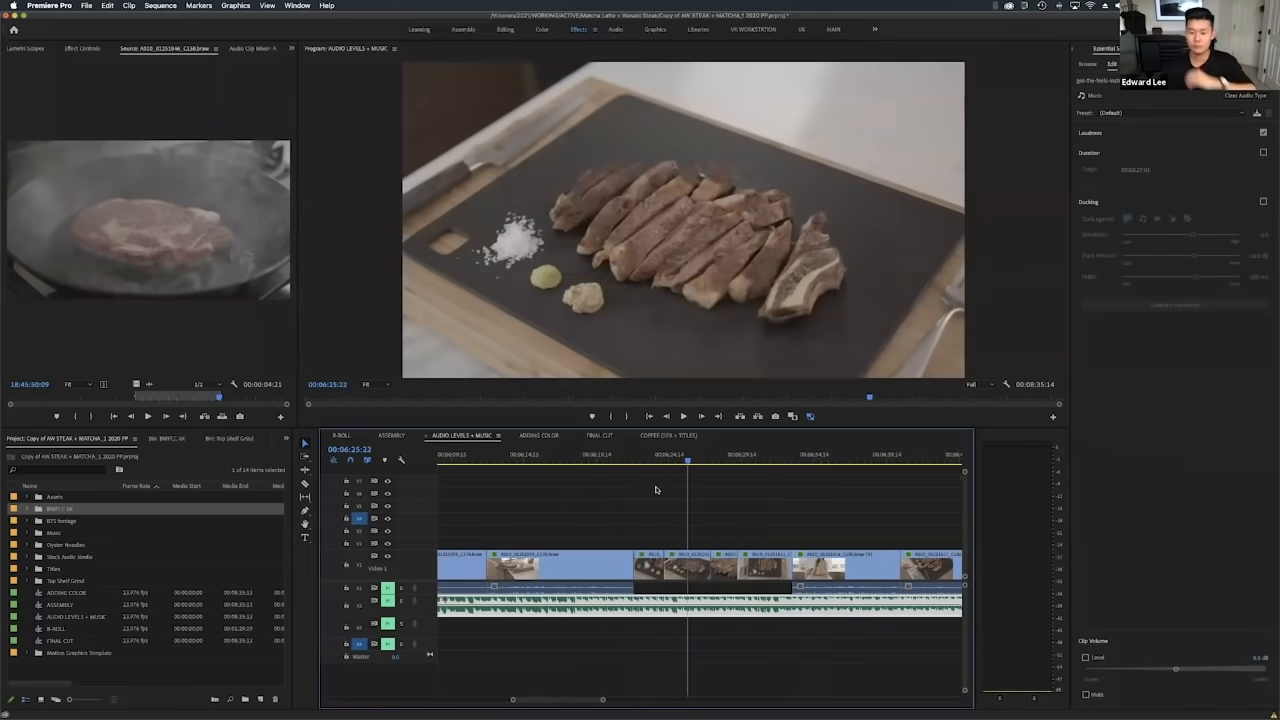
Enable ducking against dialogue on the music clip with a duck amount of about -20 dB and fades of 1077 ms, and generate its keyframes.
click(1263, 203)
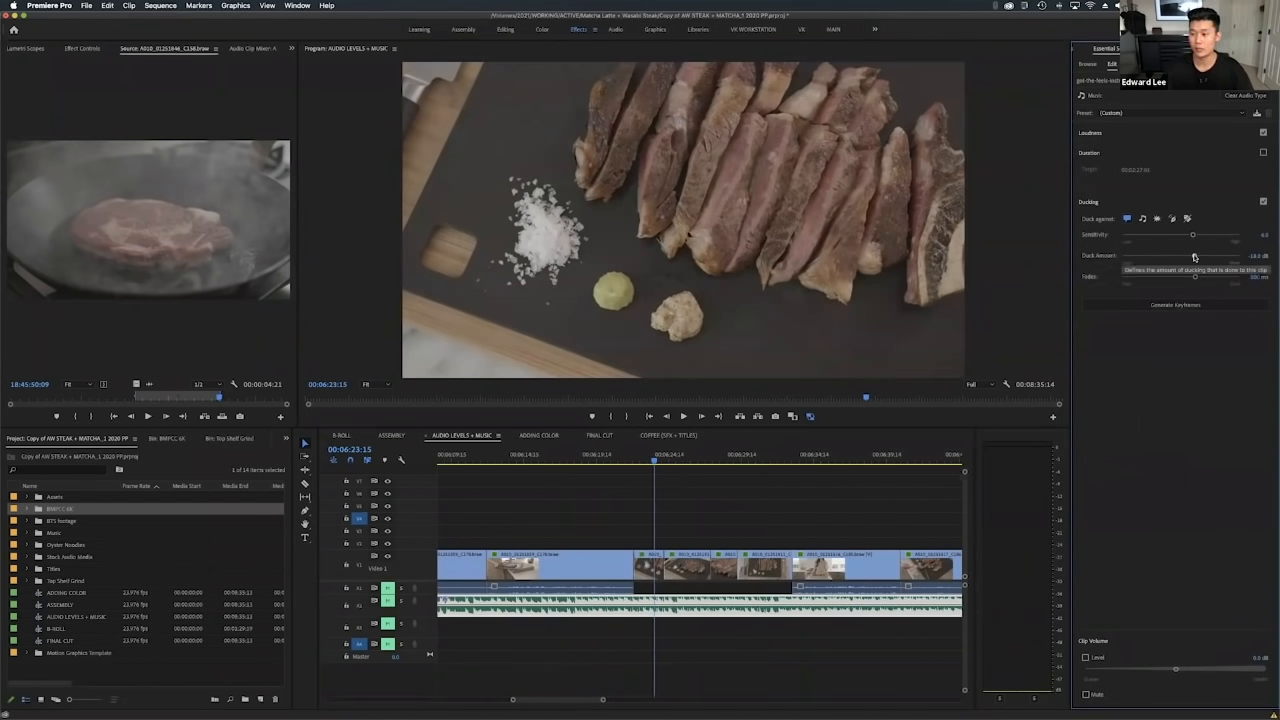
drag(1194, 258, 1198, 258)
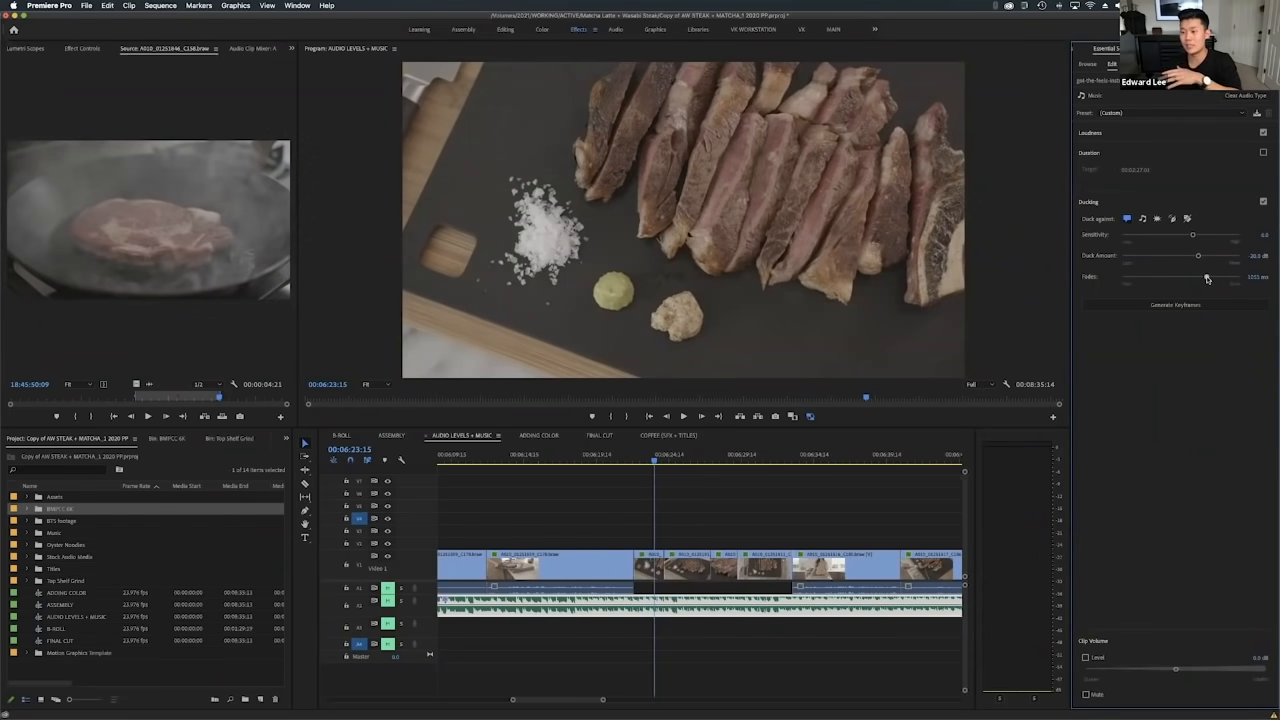
drag(1207, 278, 1208, 278)
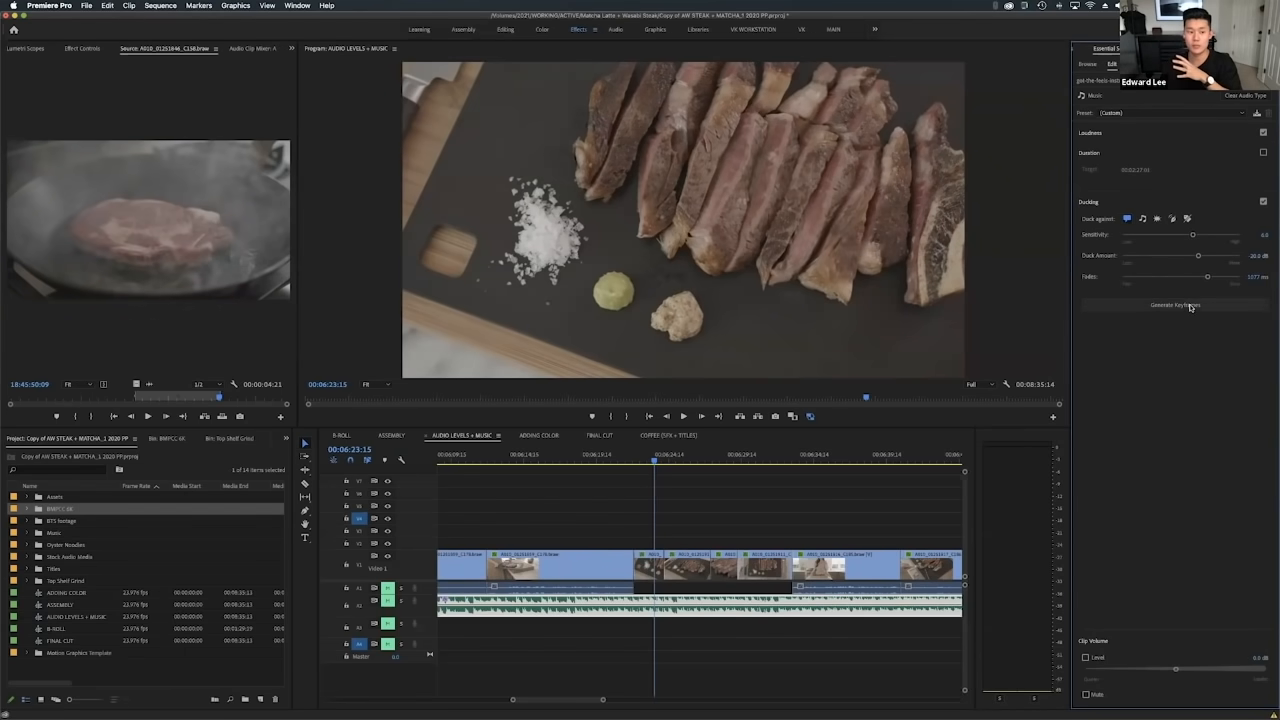
click(1189, 305)
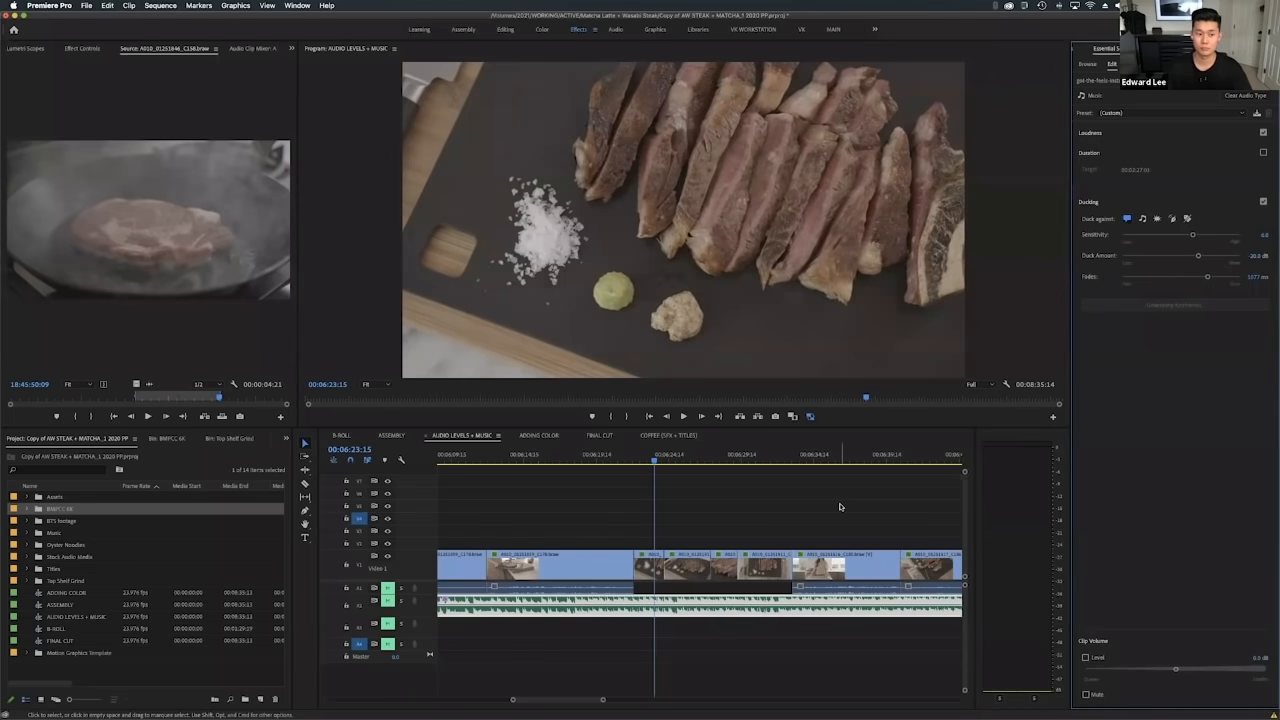
Deselect the music clip and make the Audio 2 track taller to show its volume keyframes.
click(757, 523)
drag(428, 616, 428, 660)
scroll(752, 519, left, 3)
key(minus)
key(minus)
key(minus)
scroll(782, 614, right, 2)
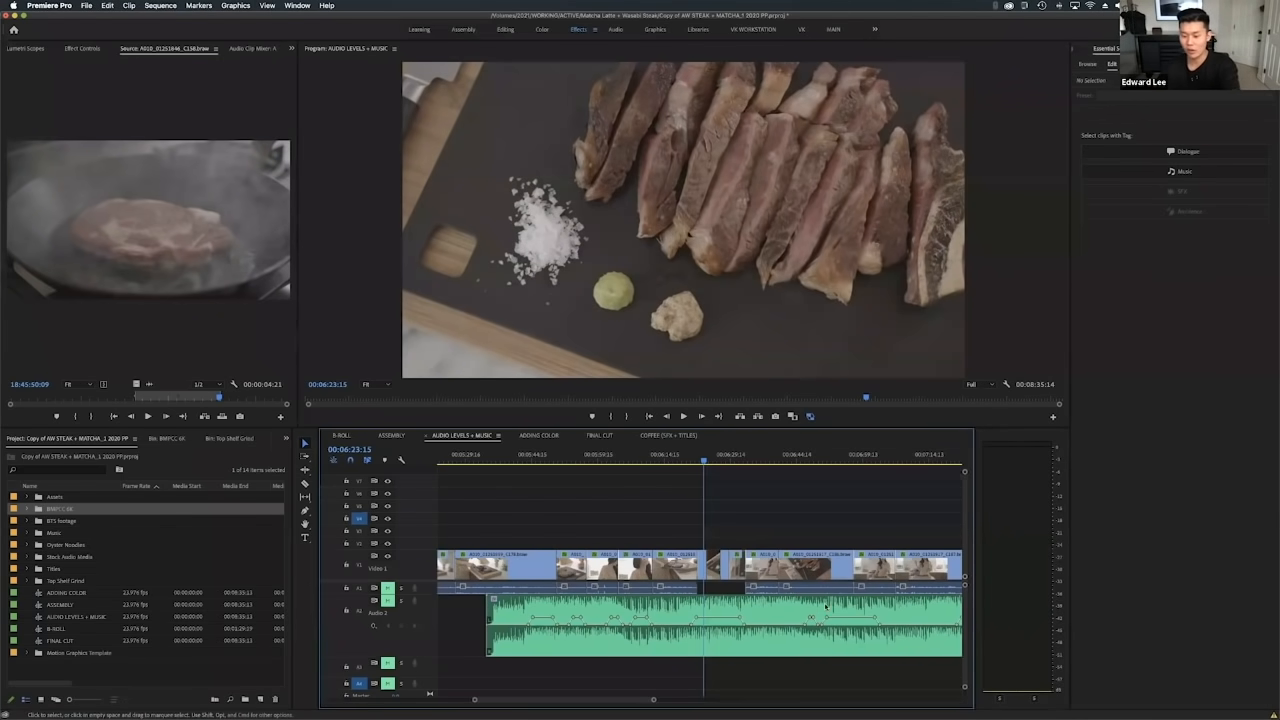
Examine the music clip's ducking keyframes around the dialogue gap at 00:06:25:04 and across the whole clip.
key(equal)
click(693, 461)
drag(701, 463, 716, 466)
scroll(709, 617, up, 4)
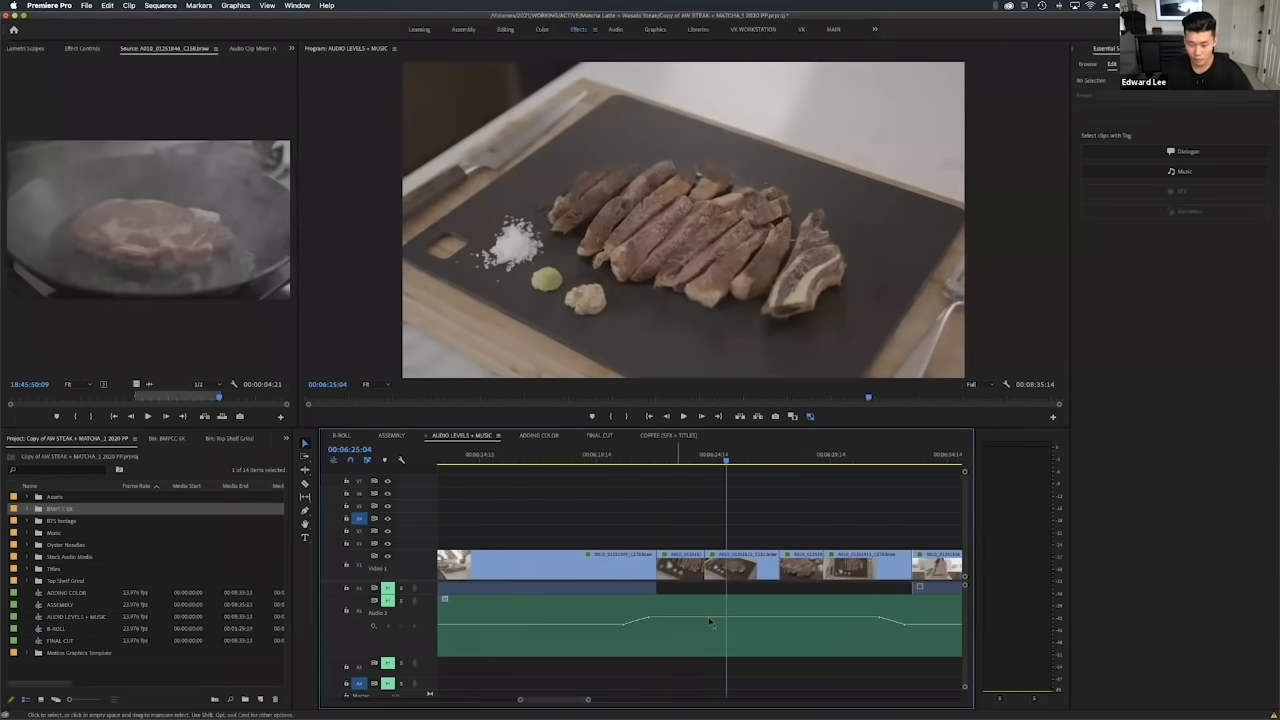
scroll(776, 604, down, 5)
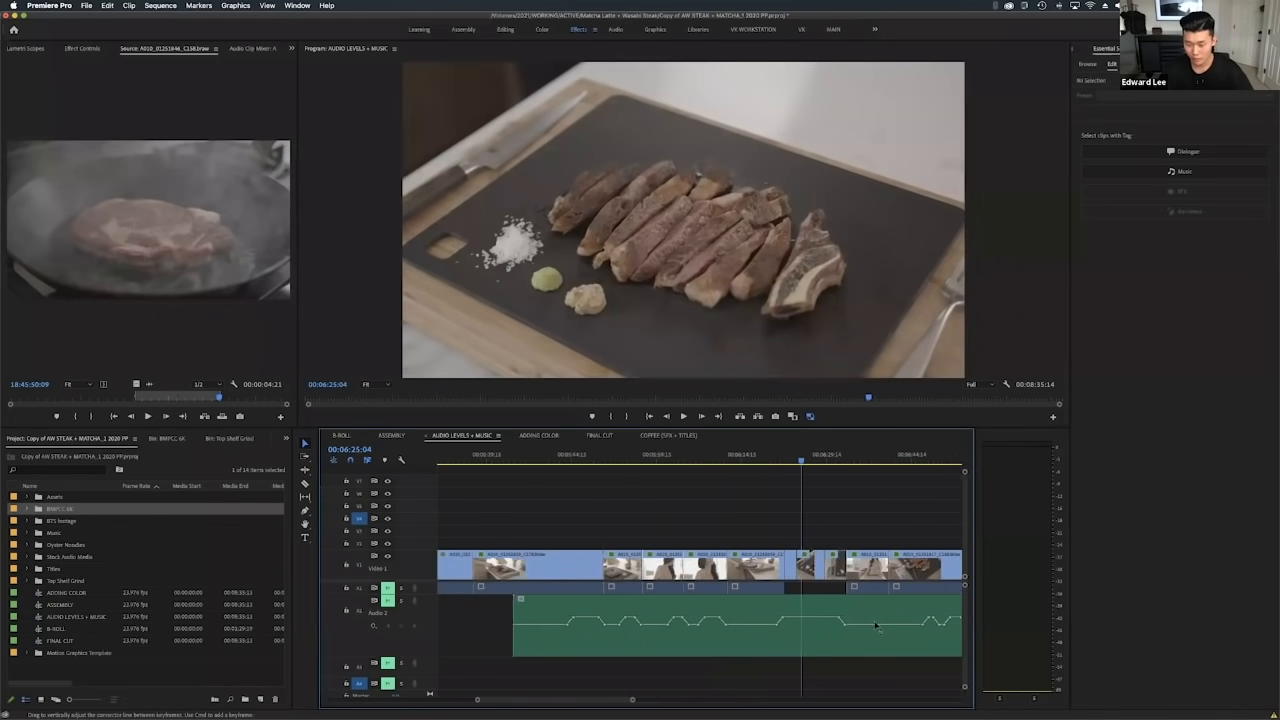
scroll(906, 578, down, 6)
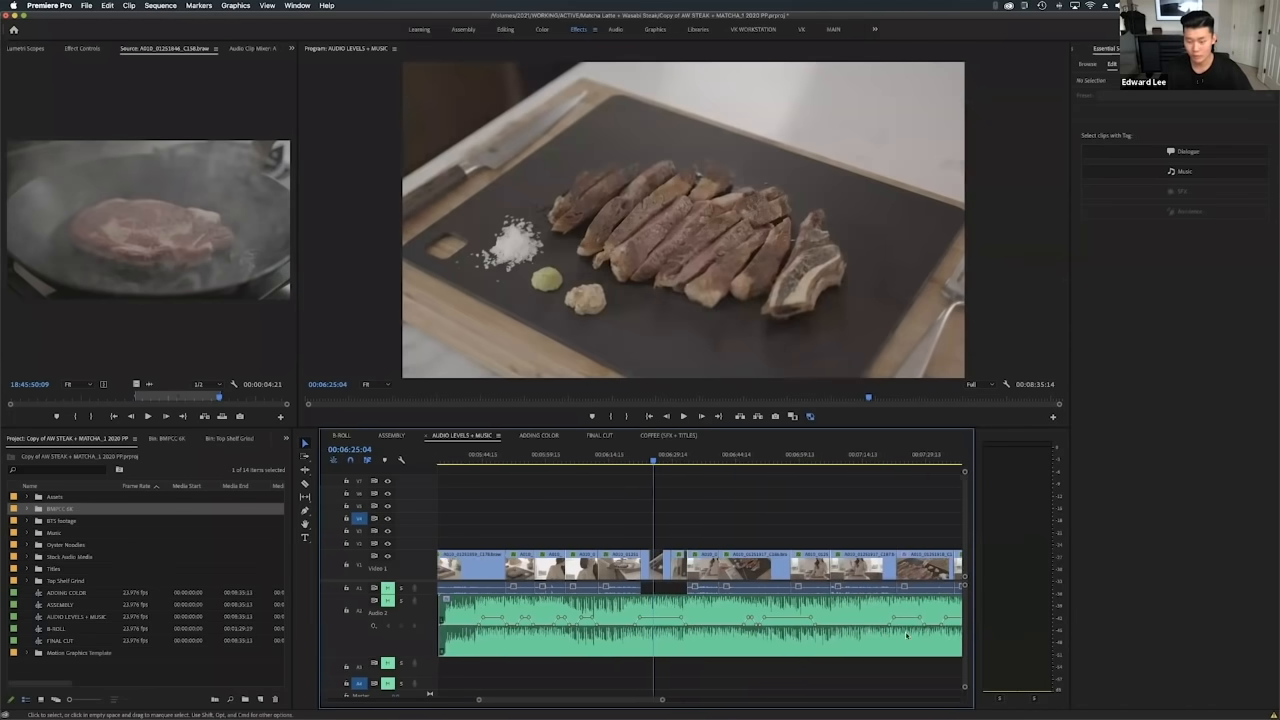
scroll(804, 637, down, 5)
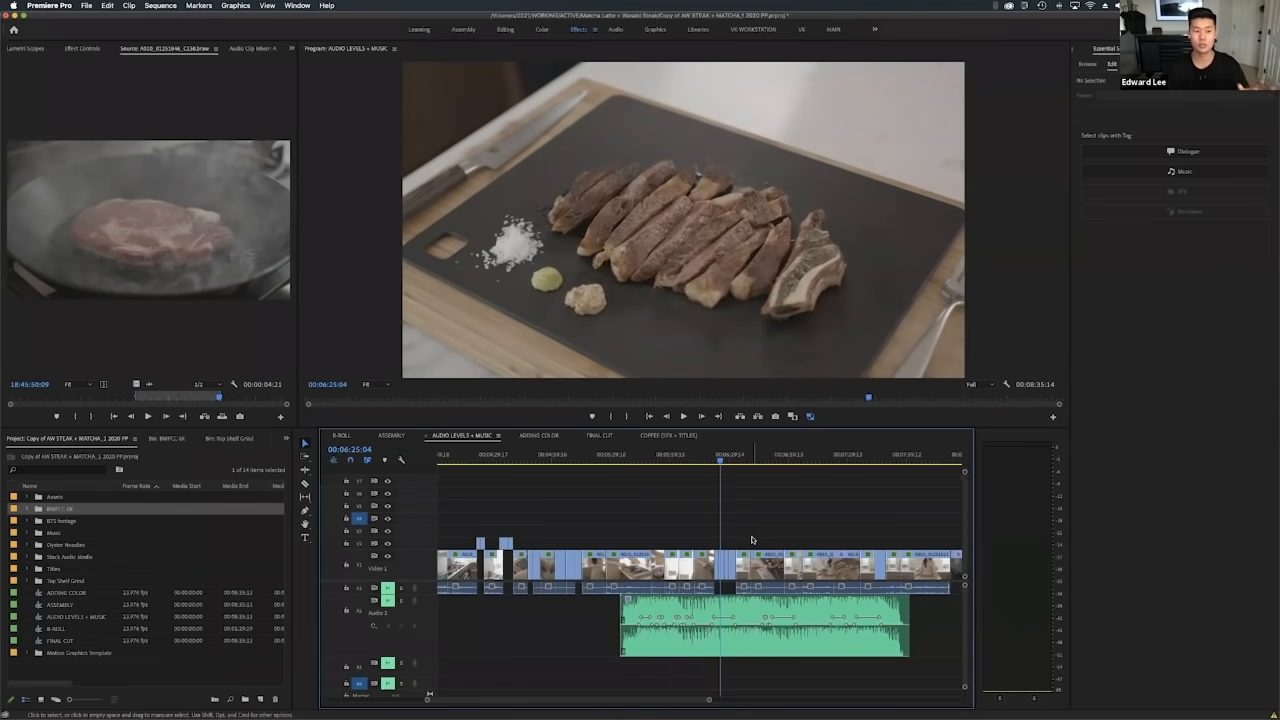
scroll(794, 566, up, 3)
scroll(785, 549, down, 8)
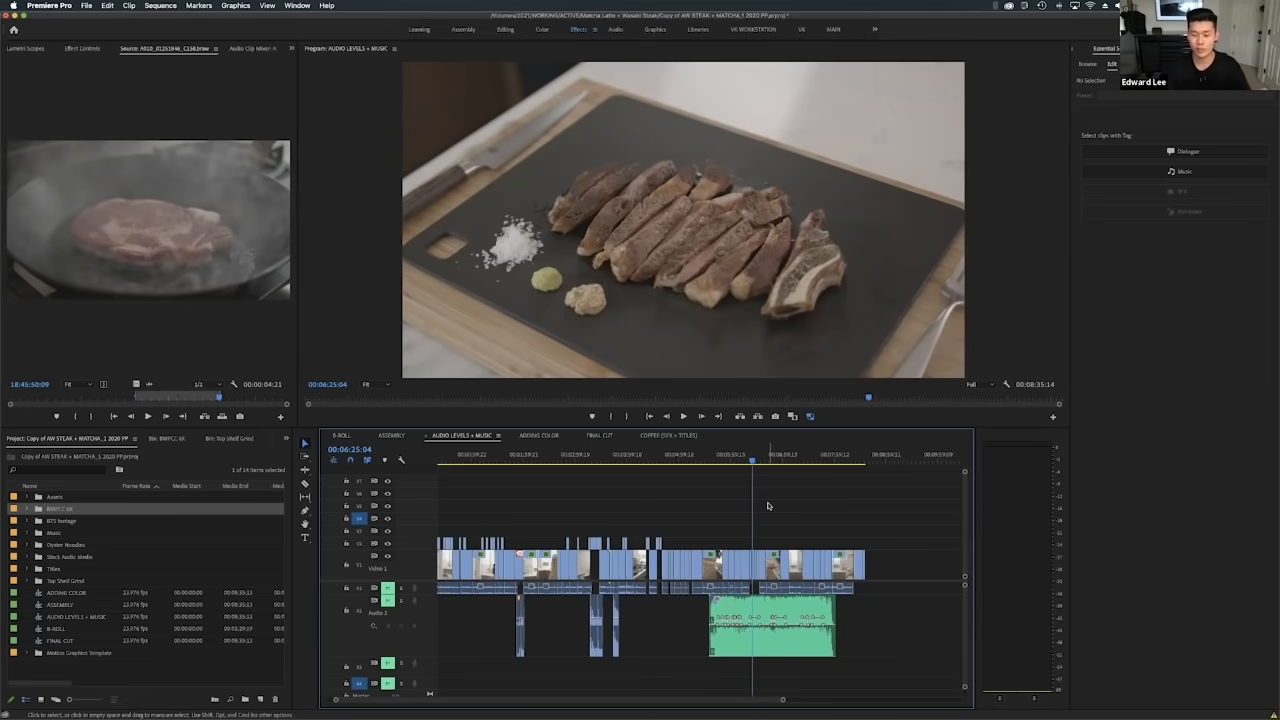
scroll(782, 553, up, 5)
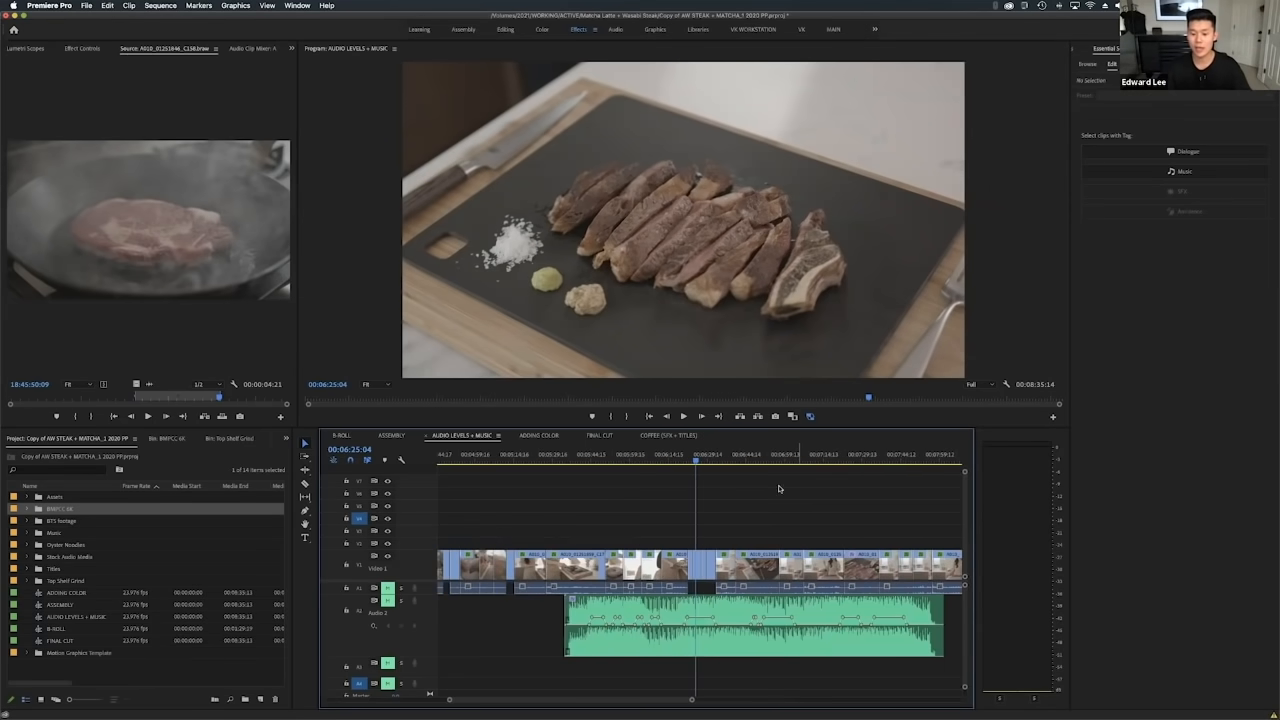
scroll(780, 607, down, 3)
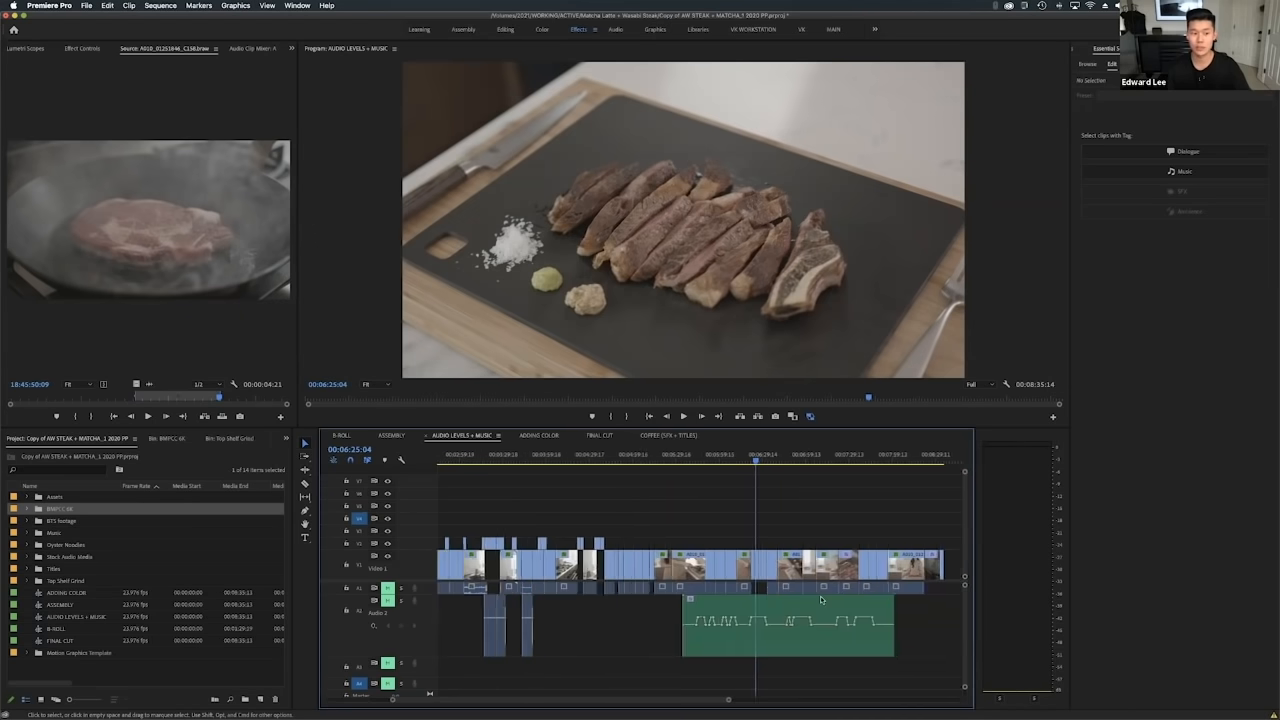
scroll(821, 600, up, 3)
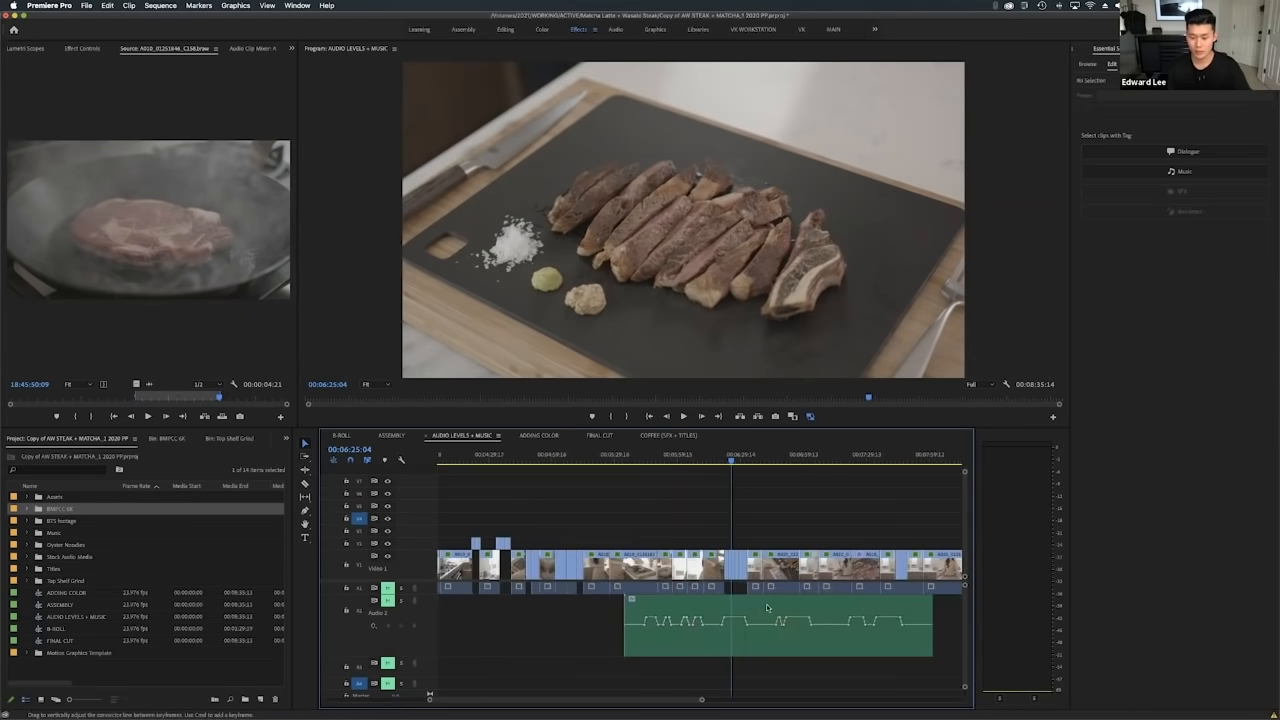
Move the music clip on Audio 2 about a minute earlier, so it ends shortly after the dialogue gap.
click(841, 606)
drag(841, 606, 707, 609)
scroll(716, 609, left, 2)
scroll(745, 607, up, 3)
scroll(706, 609, down, 5)
scroll(803, 606, up, 5)
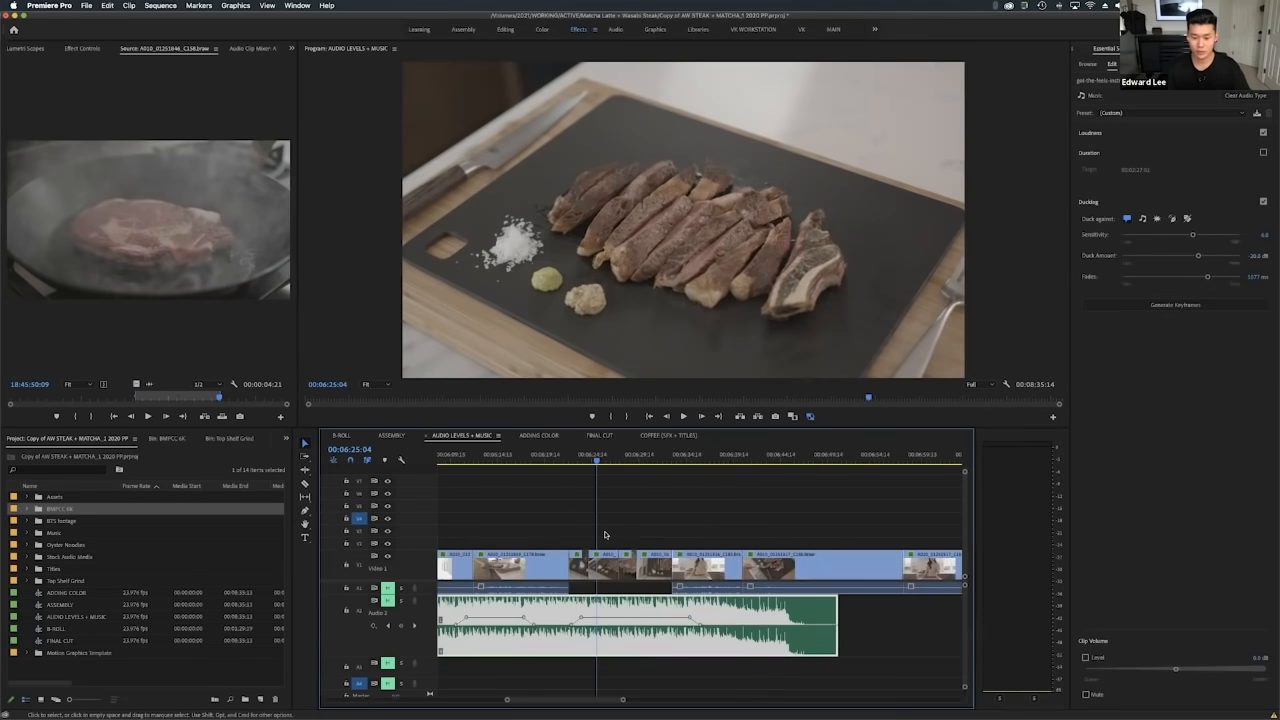
Shift the music clip about one second later and deselect it.
scroll(595, 612, up, 3)
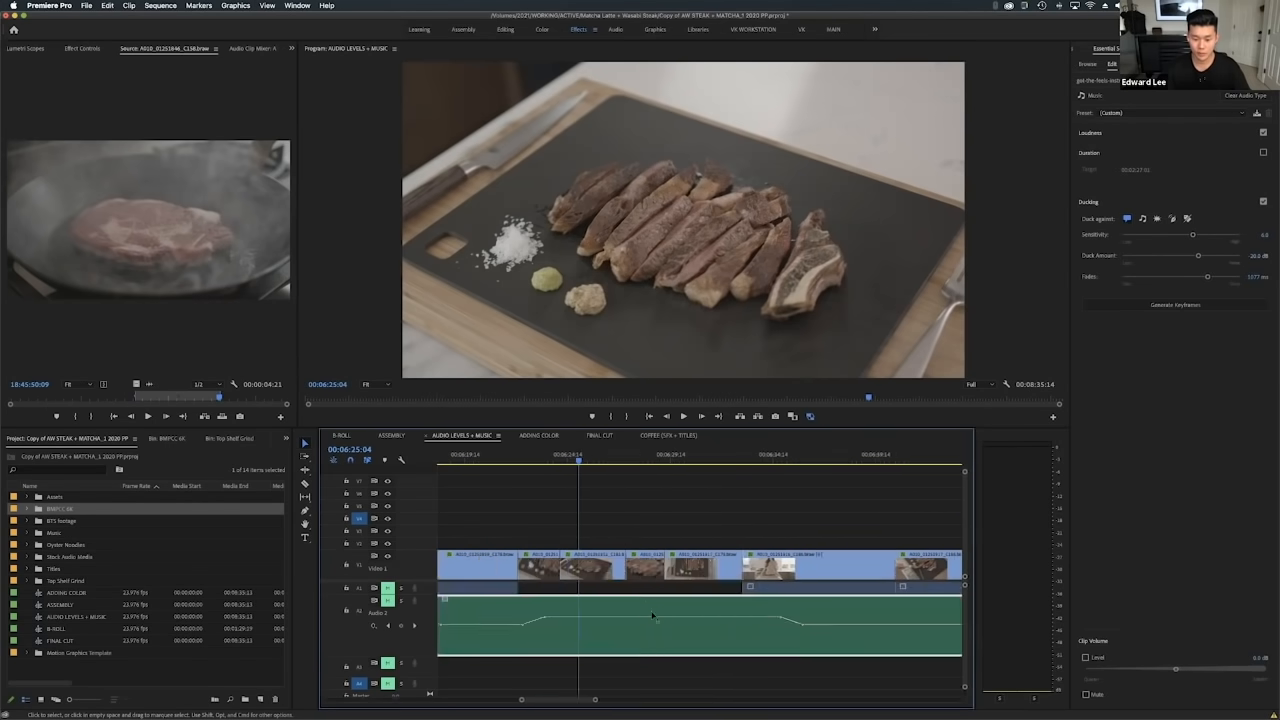
drag(702, 609, 729, 609)
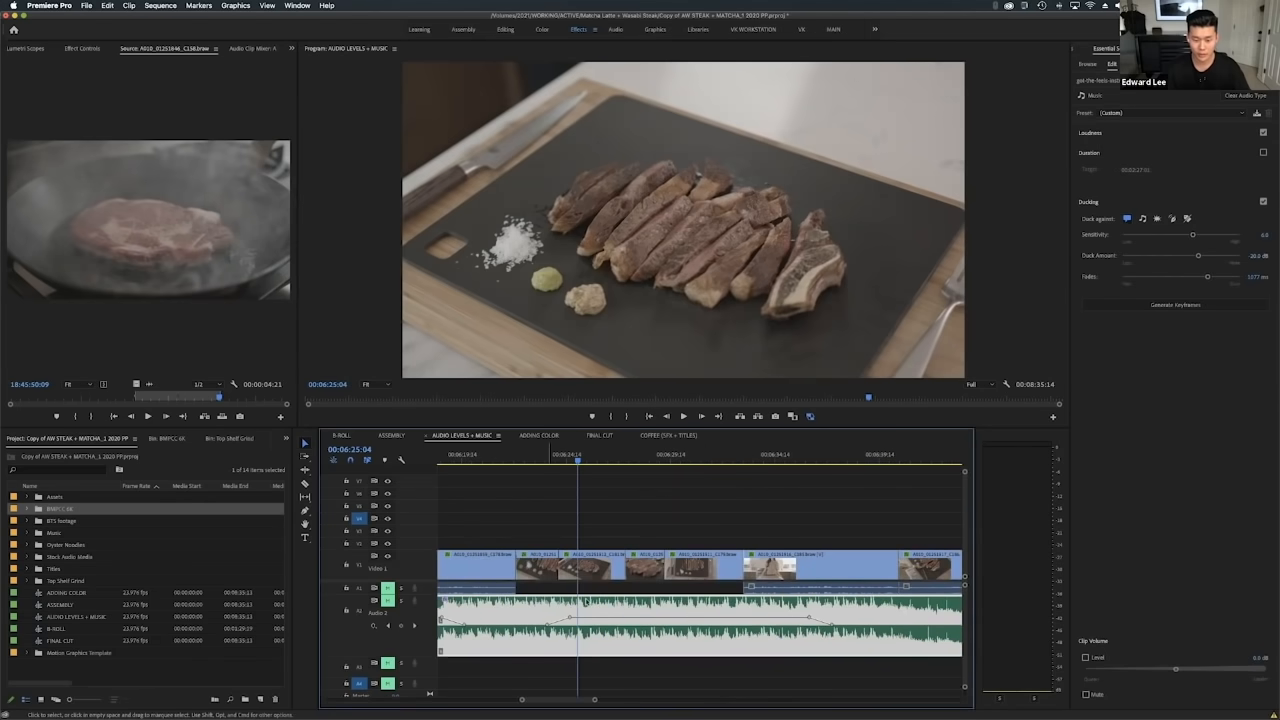
scroll(633, 631, down, 3)
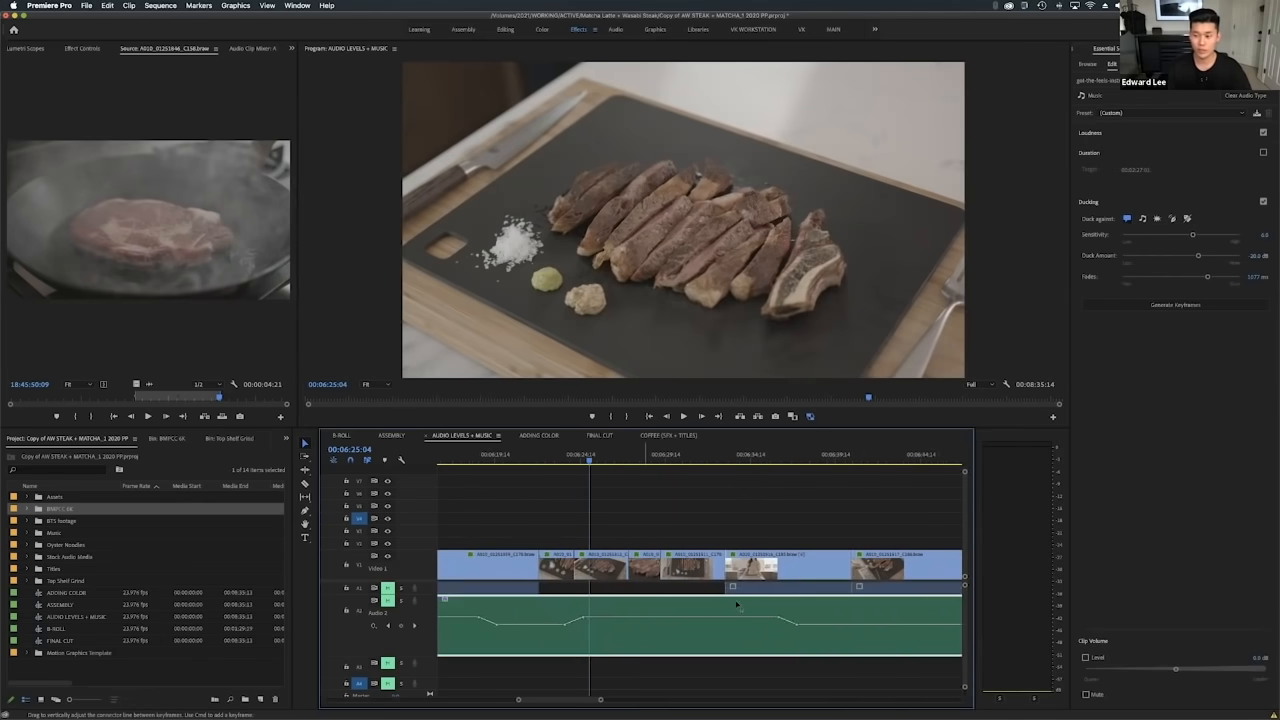
click(716, 515)
scroll(1020, 346, down, 2)
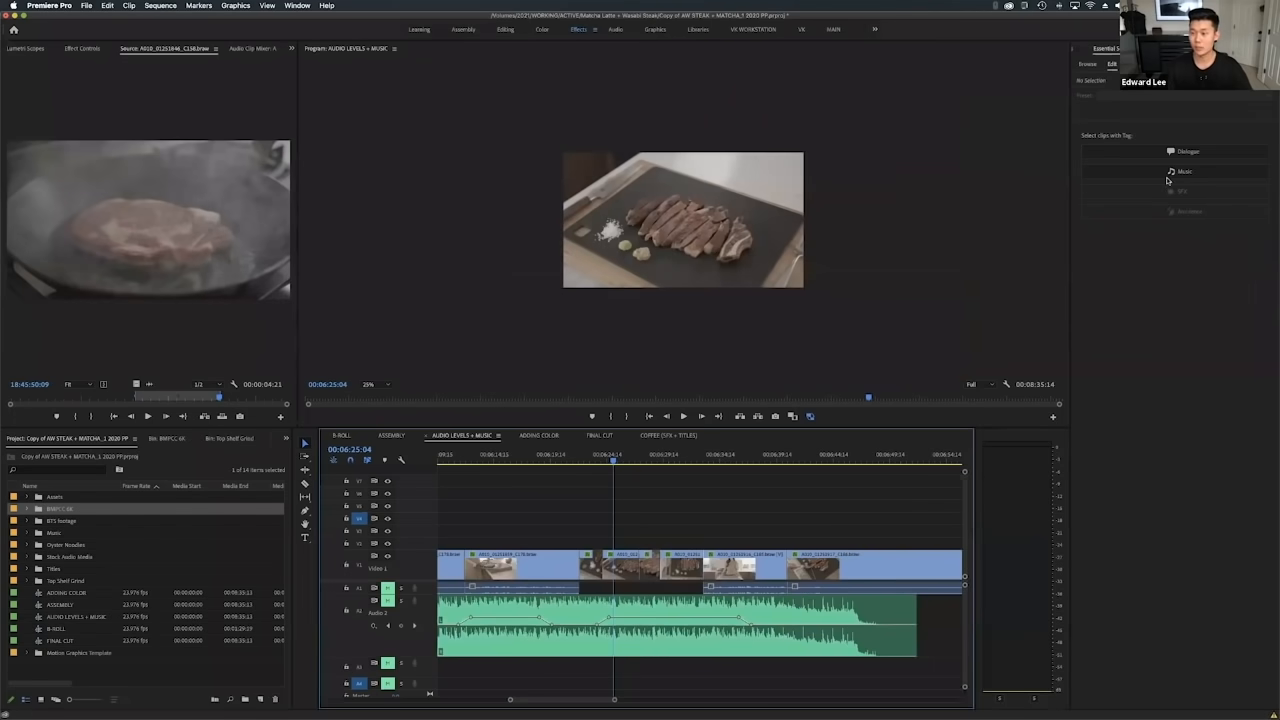
Set the Program monitor's zoom level to Fit and move the playhead to 00:06:34:20.
click(1172, 175)
click(378, 385)
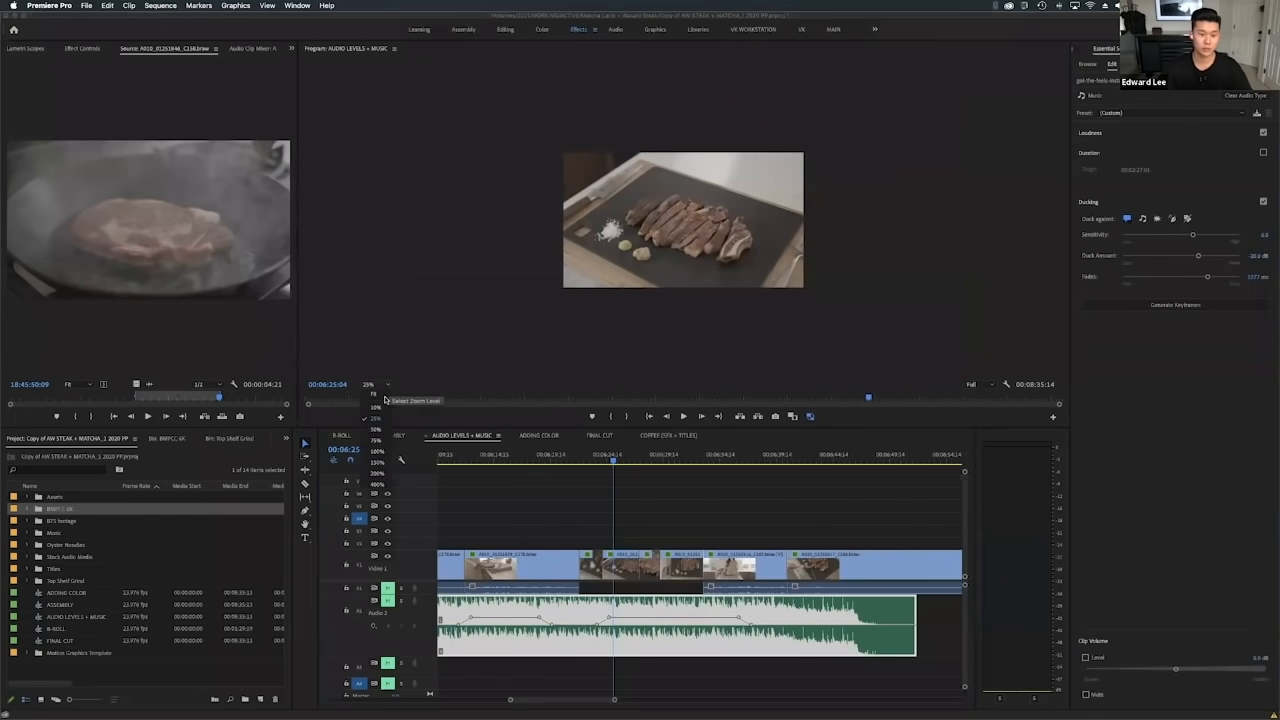
click(376, 396)
click(757, 532)
click(722, 457)
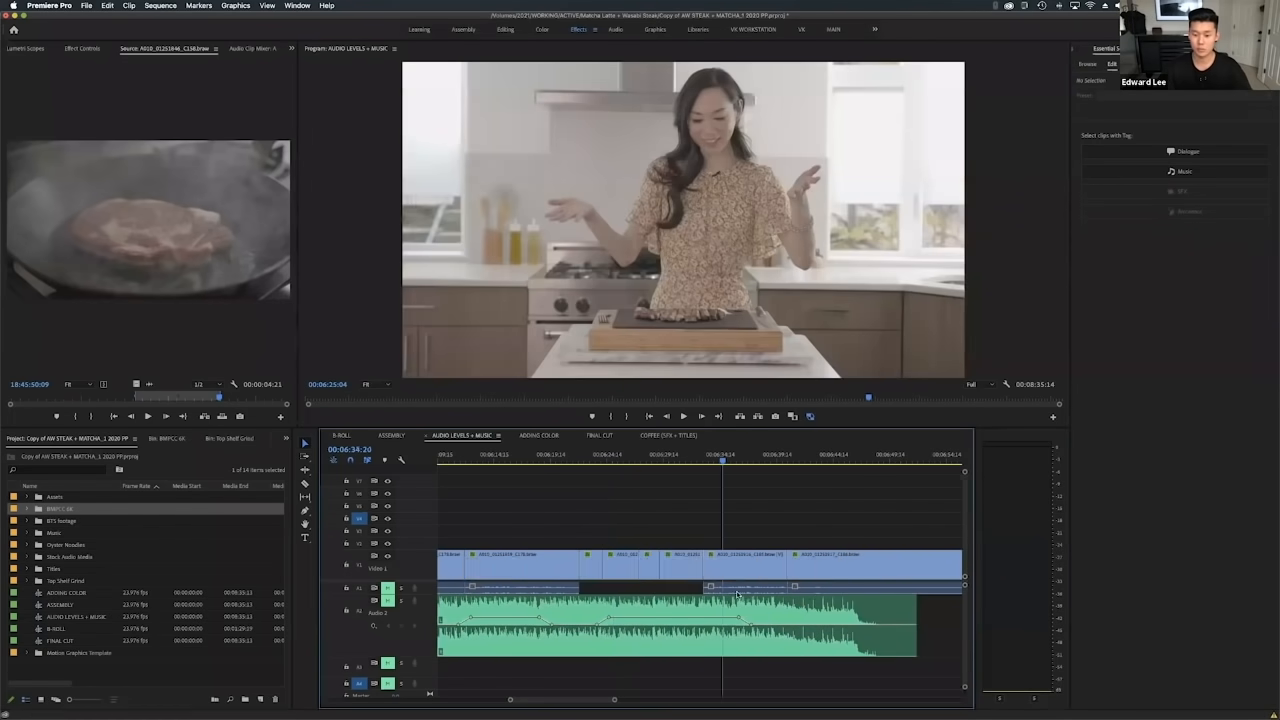
Select the clips tagged Music and regenerate the ducking keyframes for the music clip's new position.
click(1167, 171)
scroll(740, 618, down, 5)
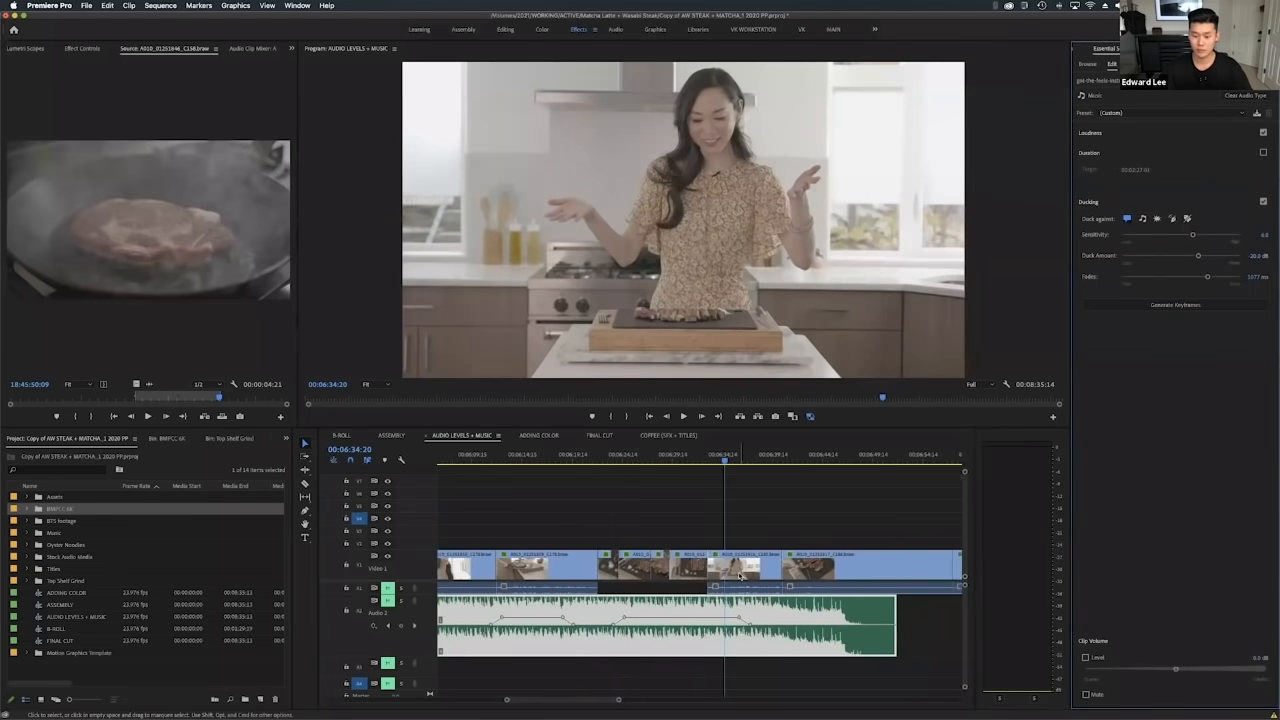
click(1175, 306)
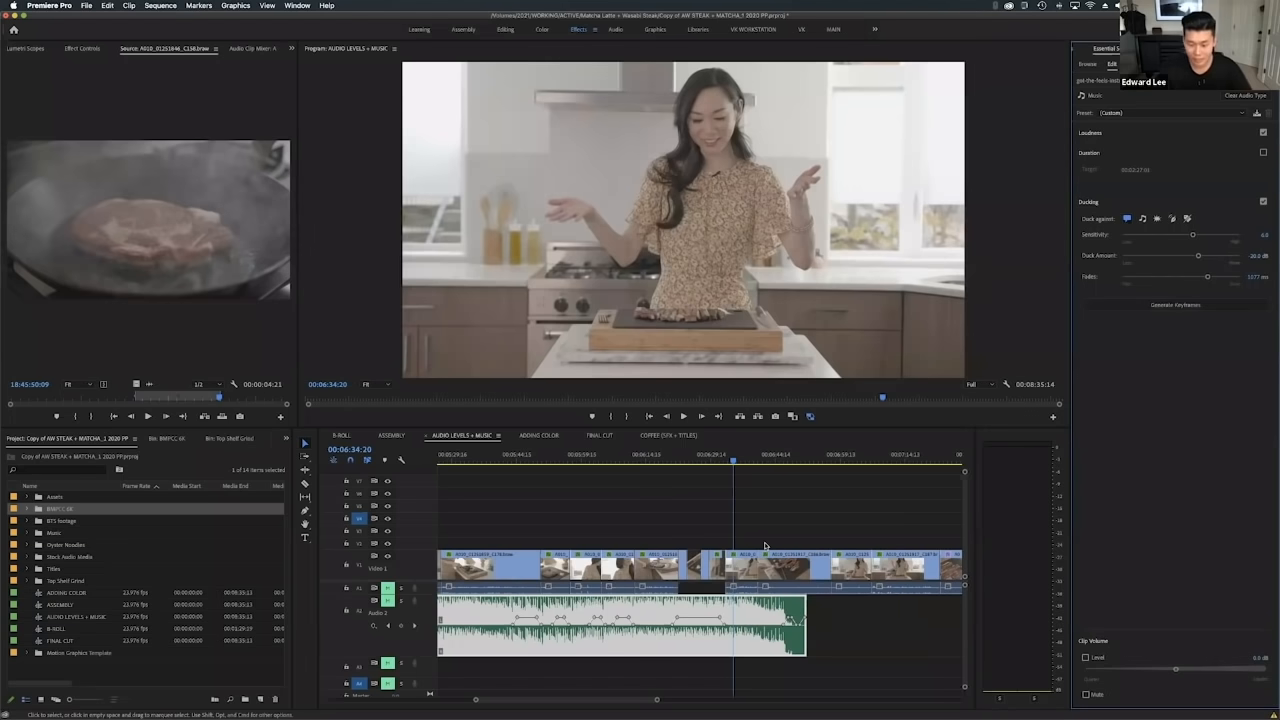
Move the playhead to 00:06:36:10 and examine the ducking keyframes on the music clip around the dialogue gap.
scroll(744, 612, up, 5)
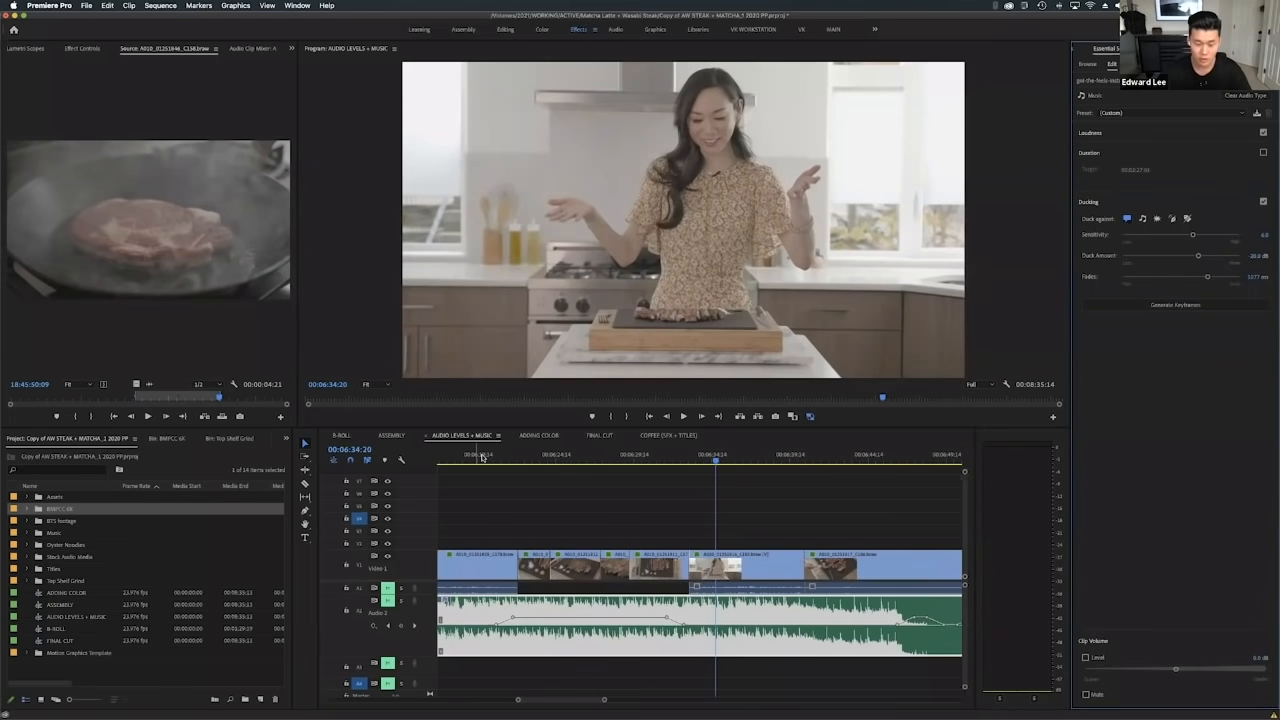
click(516, 456)
drag(537, 458, 740, 480)
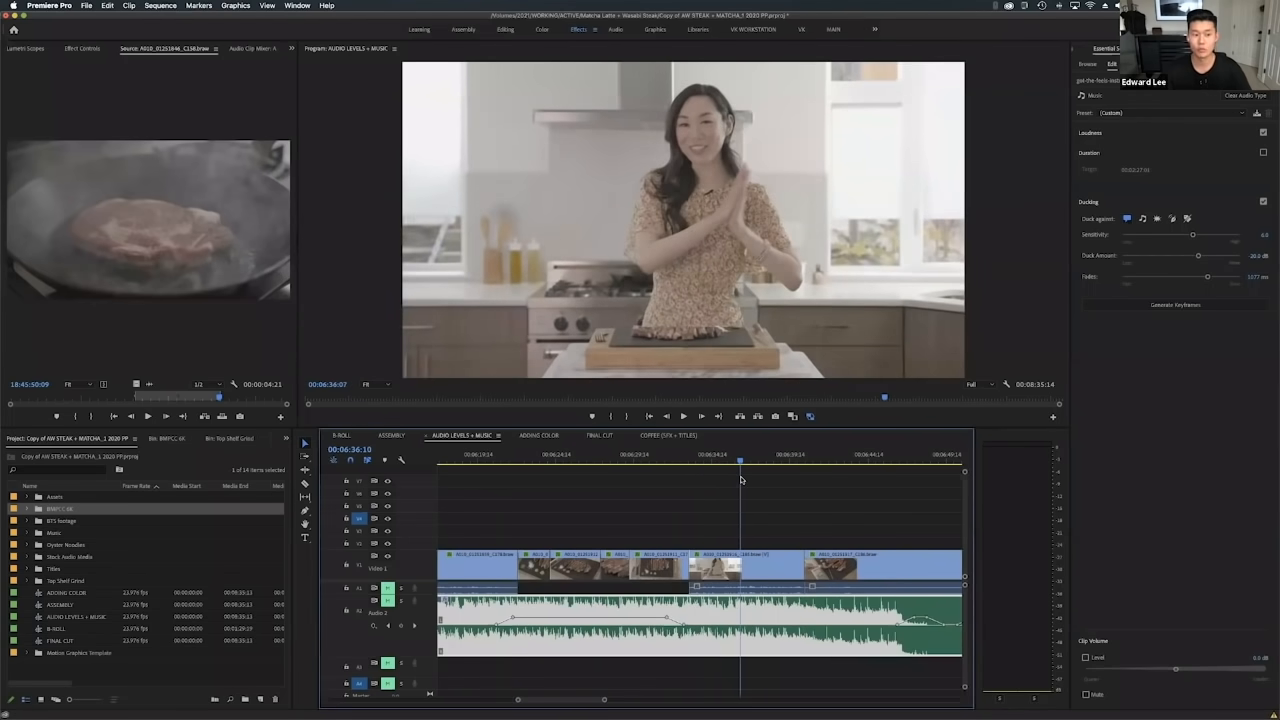
key(minus)
key(minus)
key(minus)
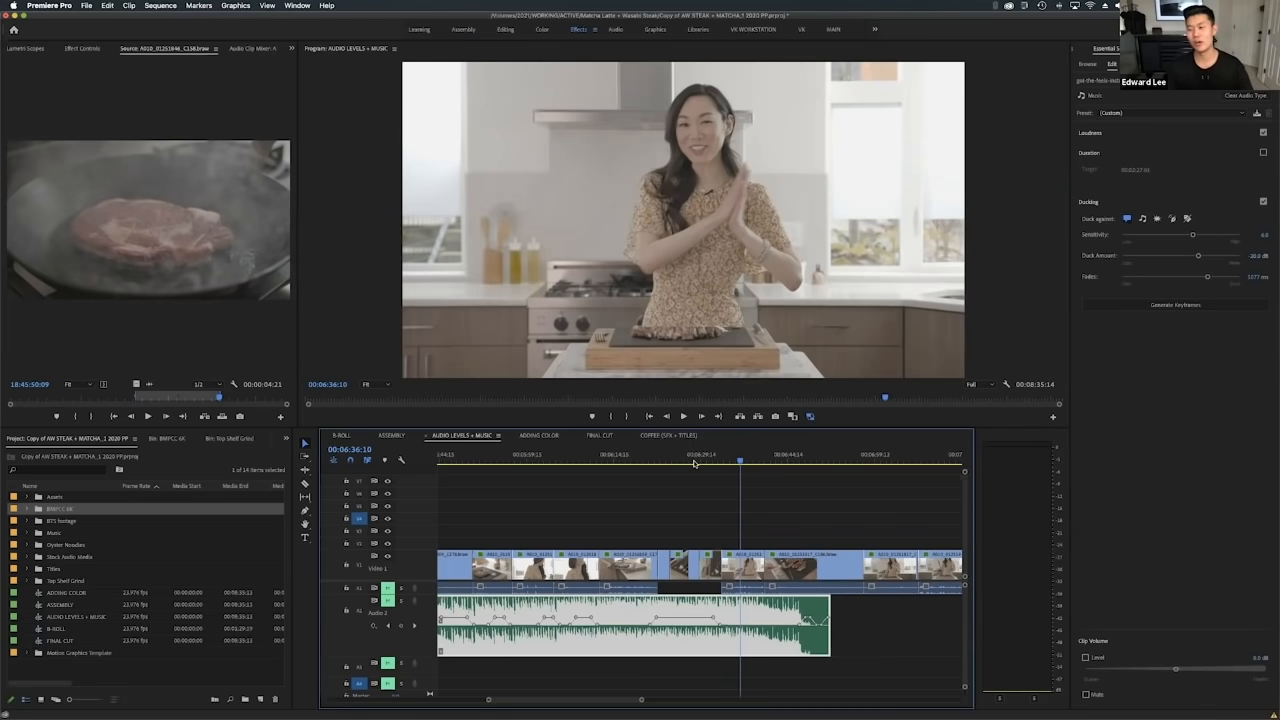
scroll(684, 491, down, 5)
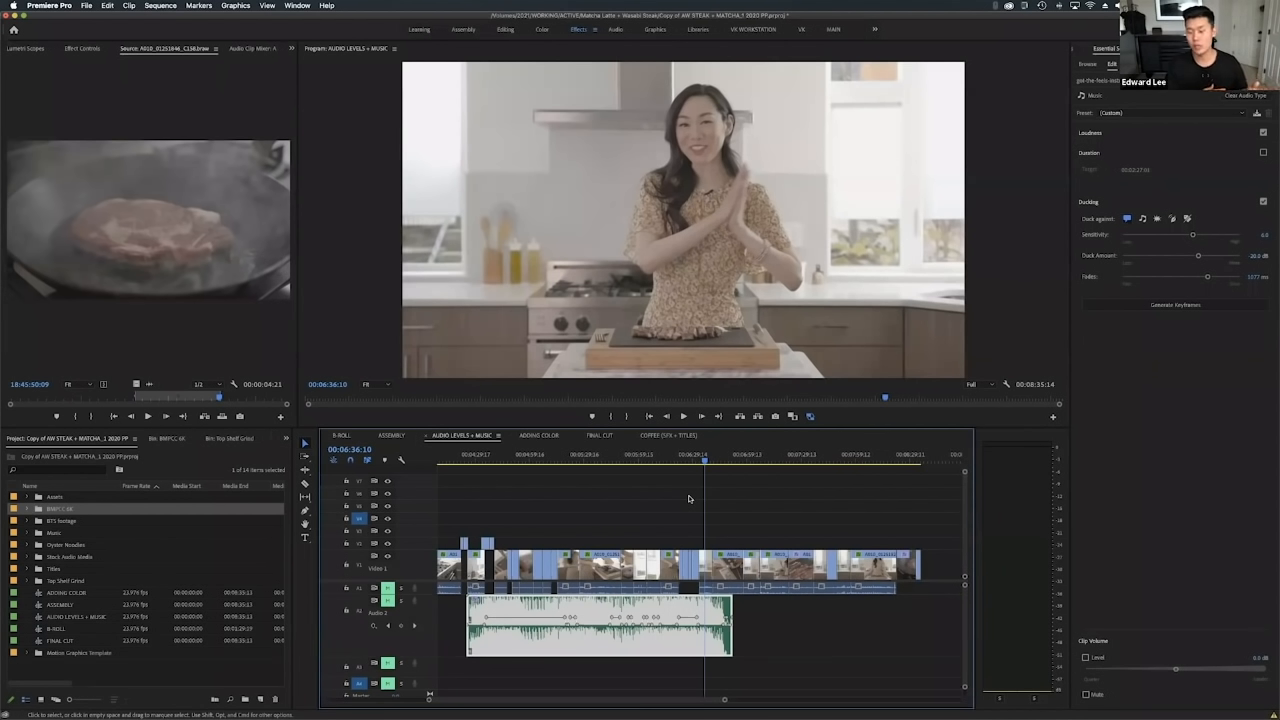
Move the music clip on Audio 2 about 30 seconds later, so its ducking keyframes no longer line up with the dialogue gap.
key(=)
drag(675, 612, 785, 612)
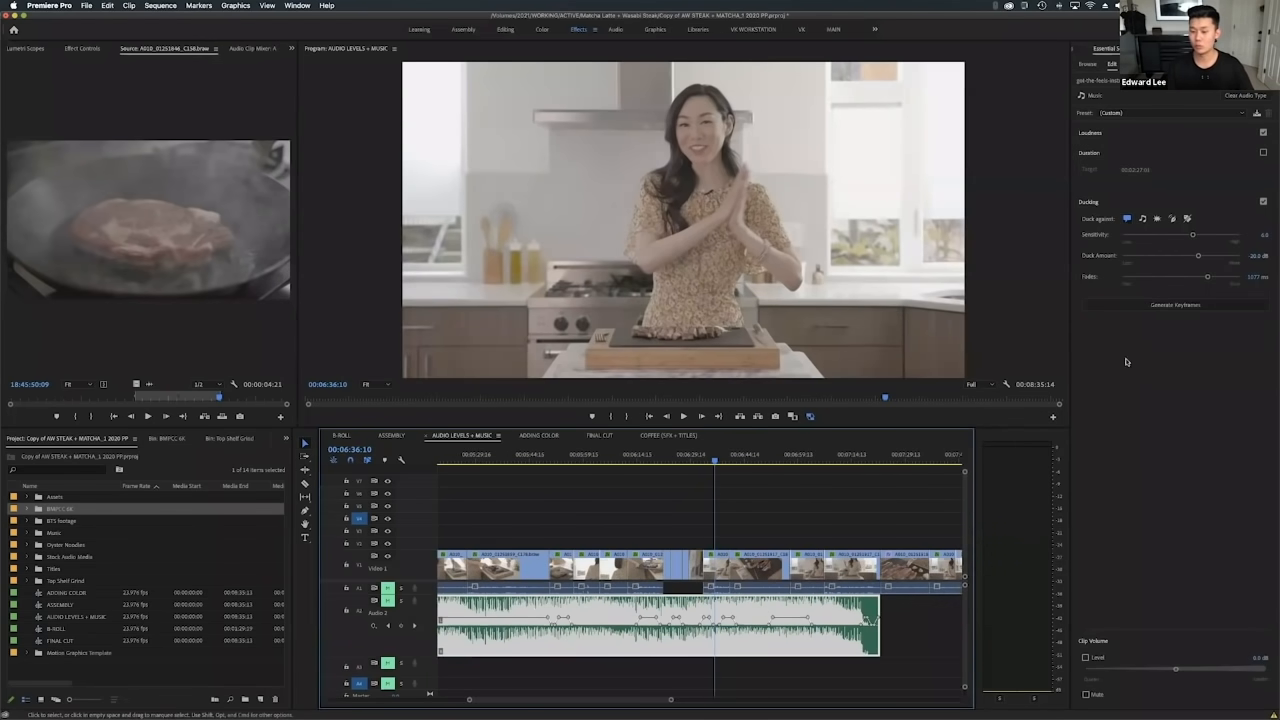
scroll(819, 501, up, 3)
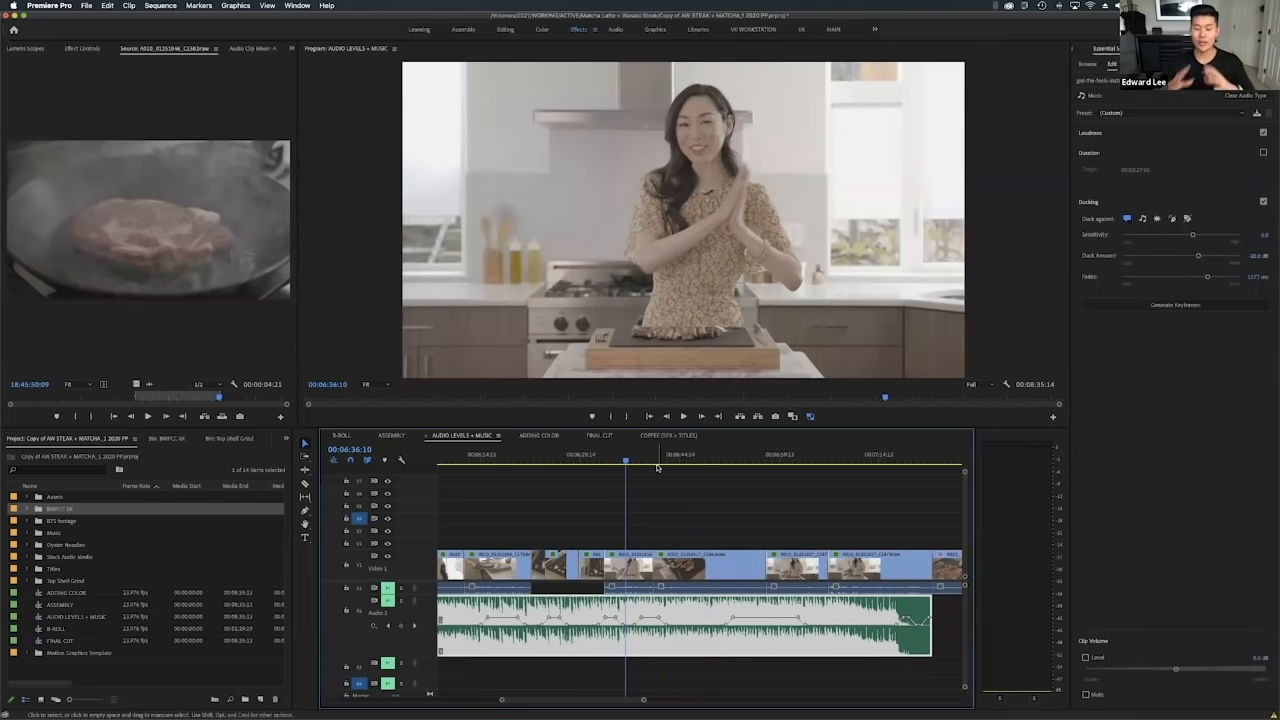
scroll(656, 500, down, 3)
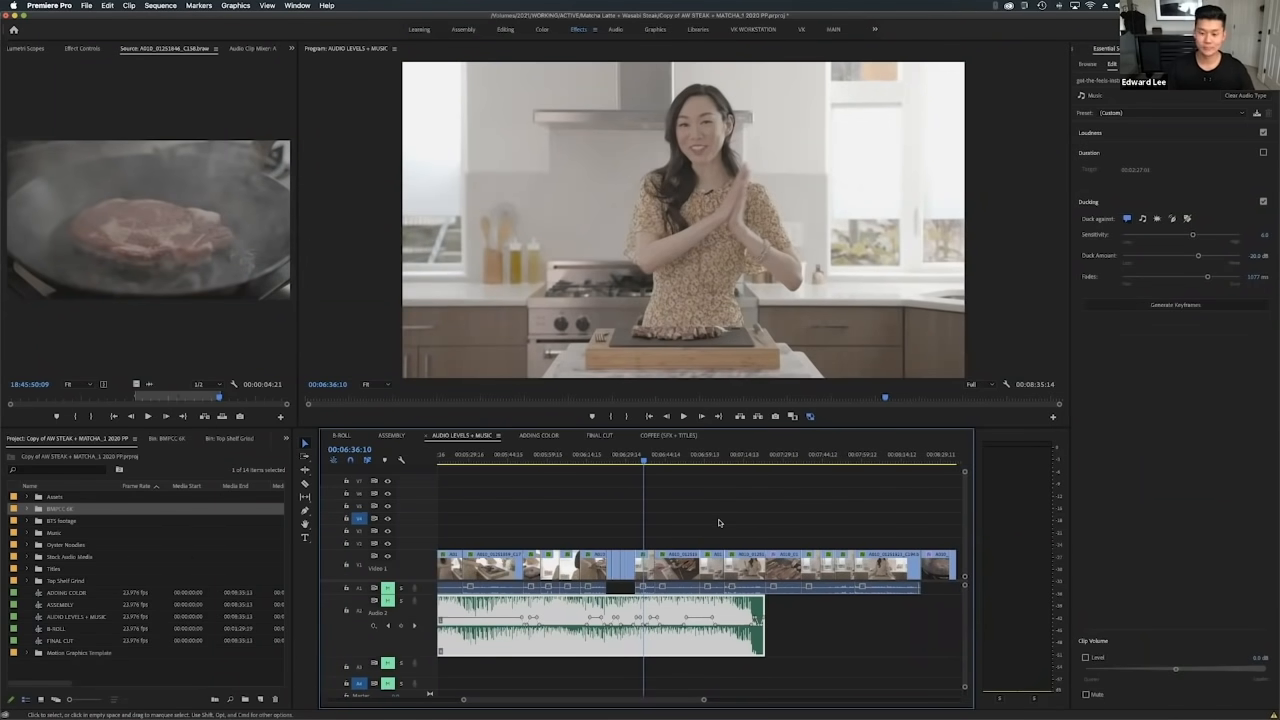
scroll(719, 521, down, 2)
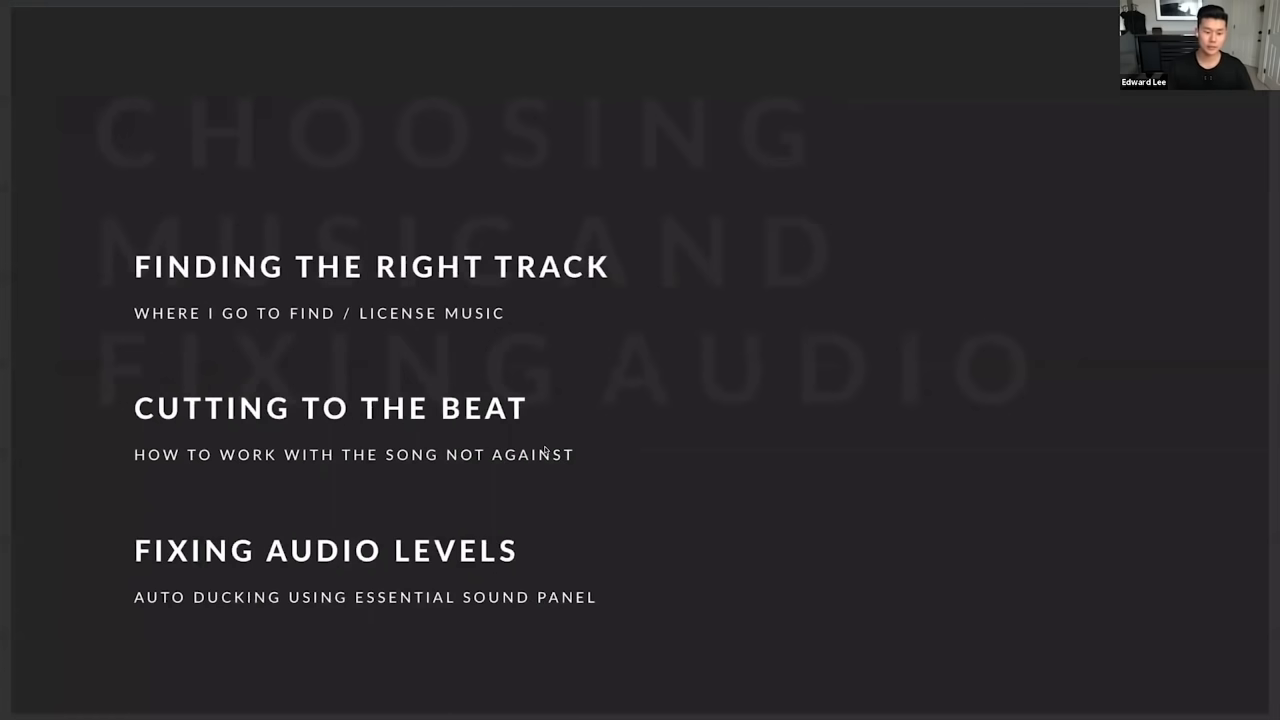
key(Right)
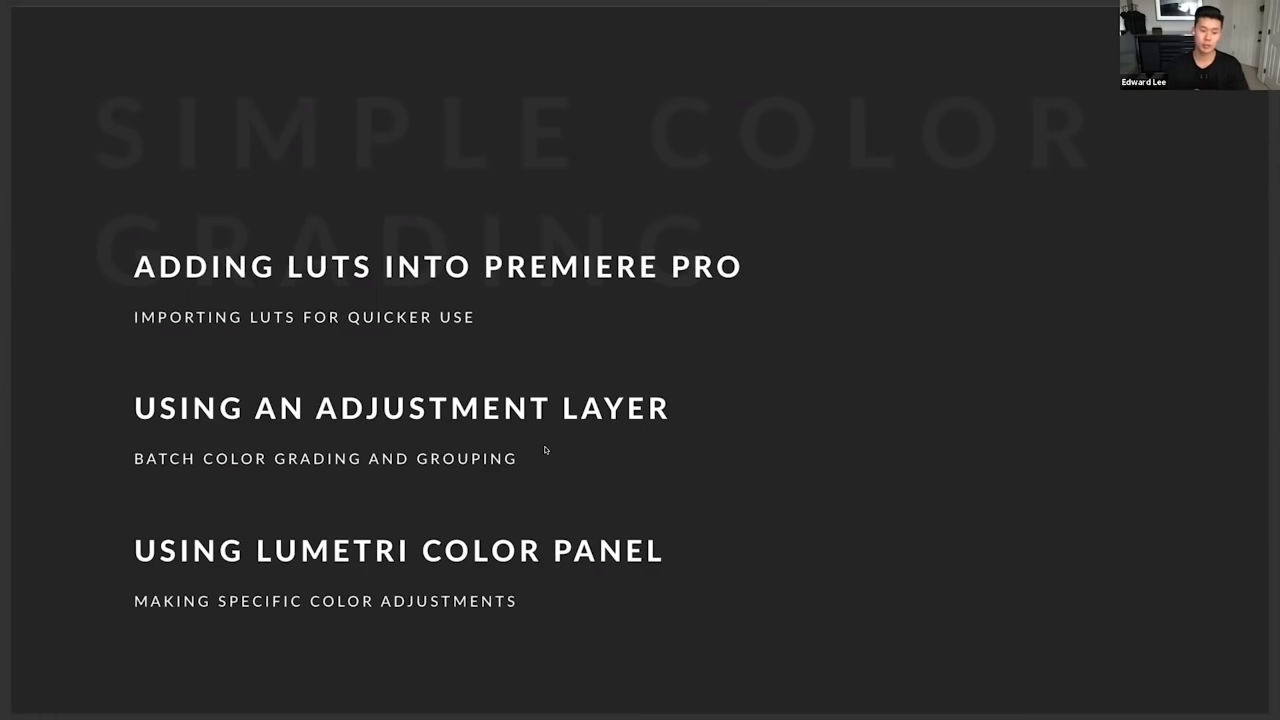
Switch back to Premiere Pro and open the ADDING COLOR sequence around its playhead.
key(ctrl+Left)
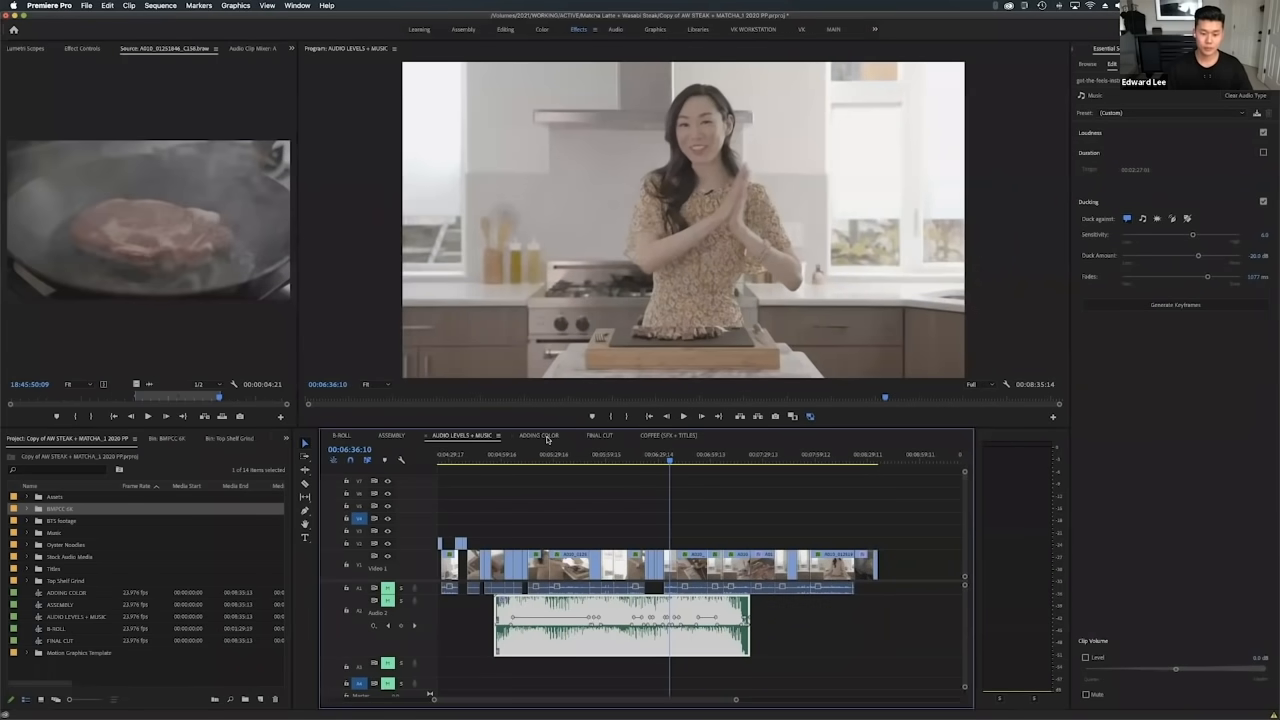
click(545, 436)
scroll(658, 491, down, 2)
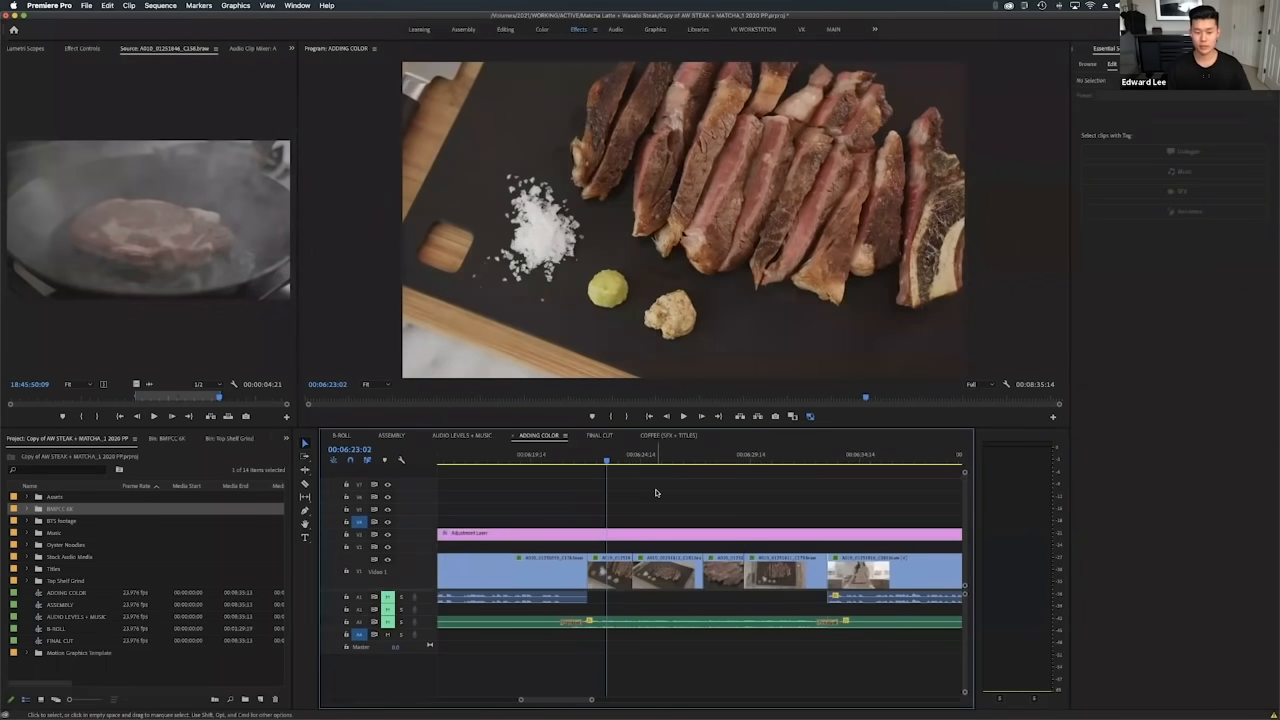
scroll(649, 486, up, 2)
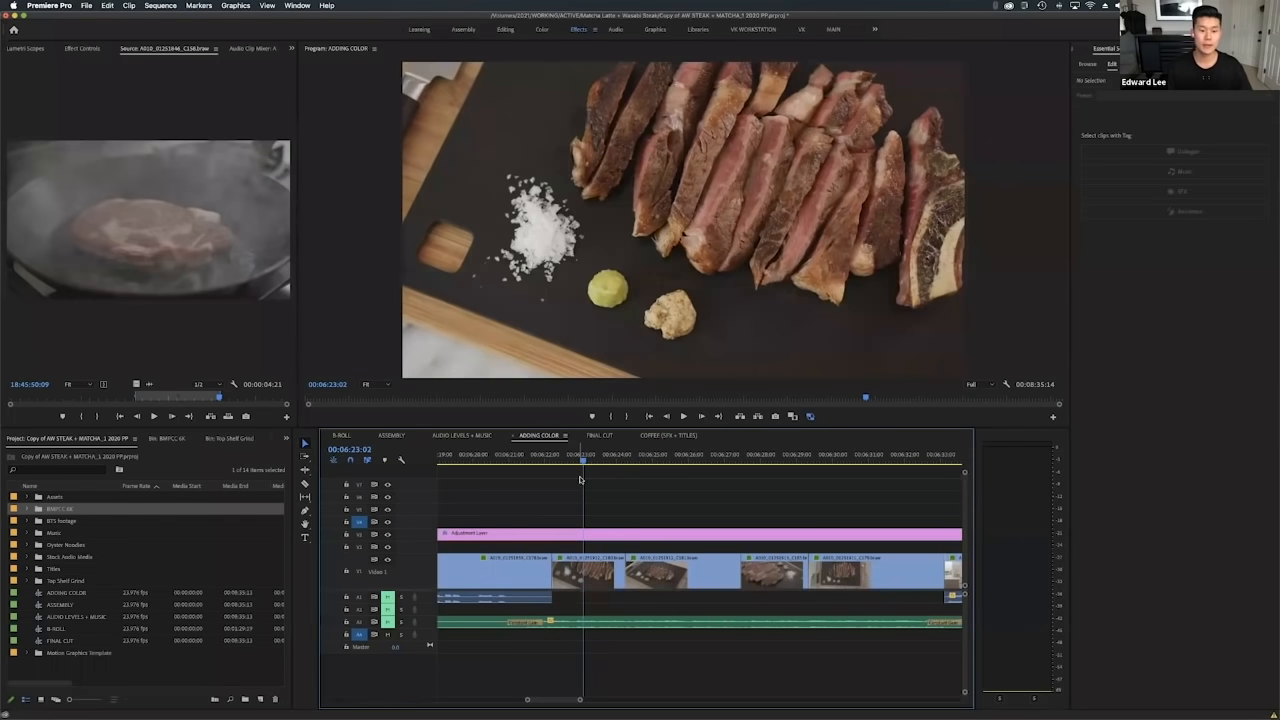
Hide the adjustment layer's track and disable the Lumetri Color effect on the sliced-steak clip at the playhead.
click(542, 540)
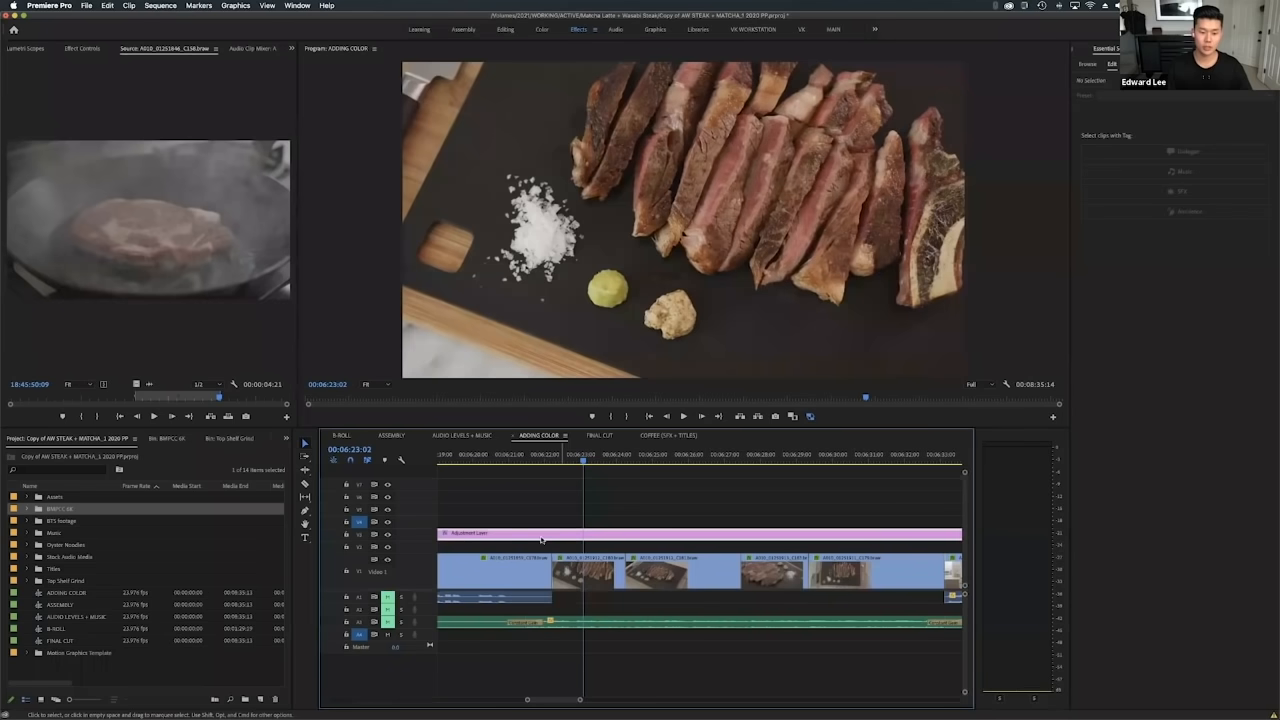
click(594, 571)
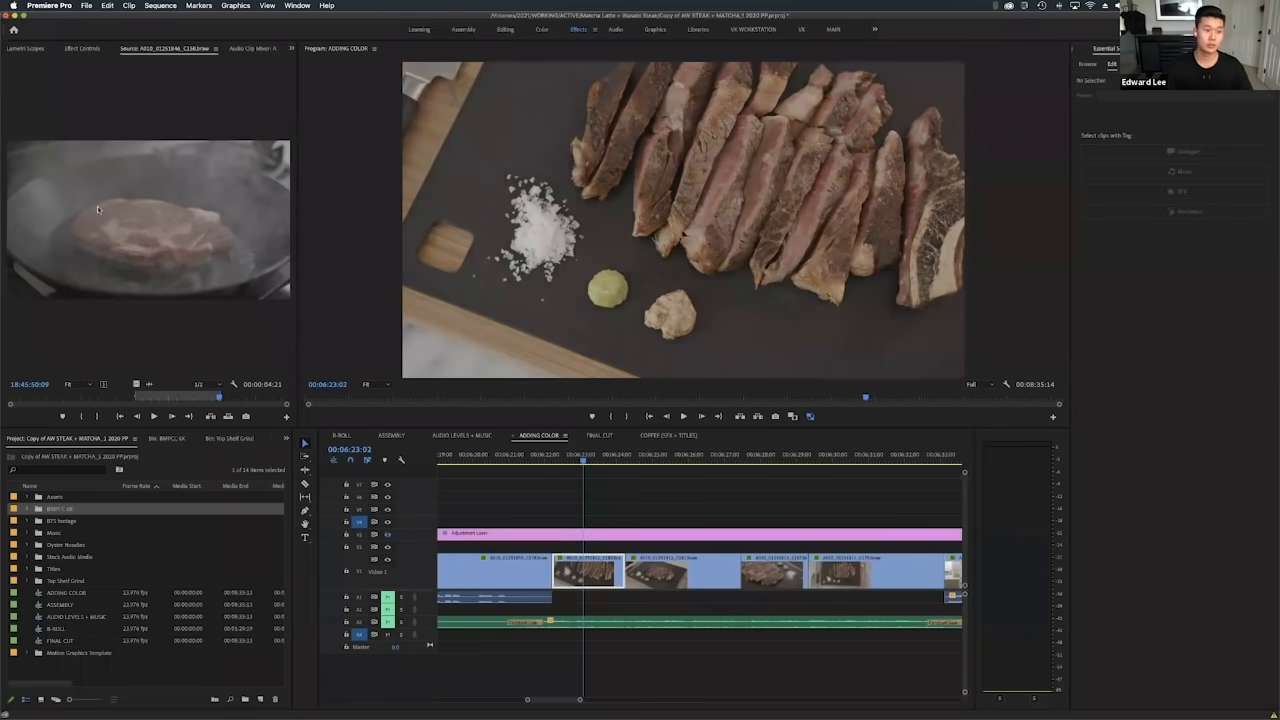
click(82, 48)
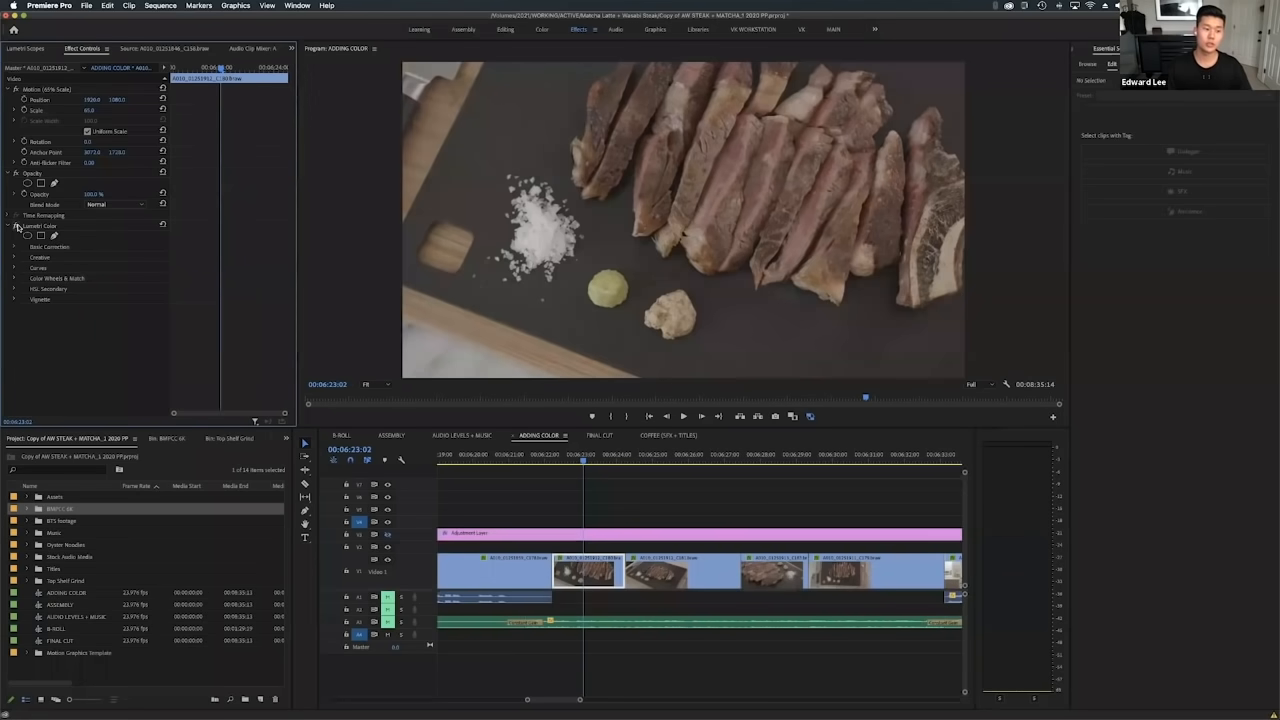
click(15, 226)
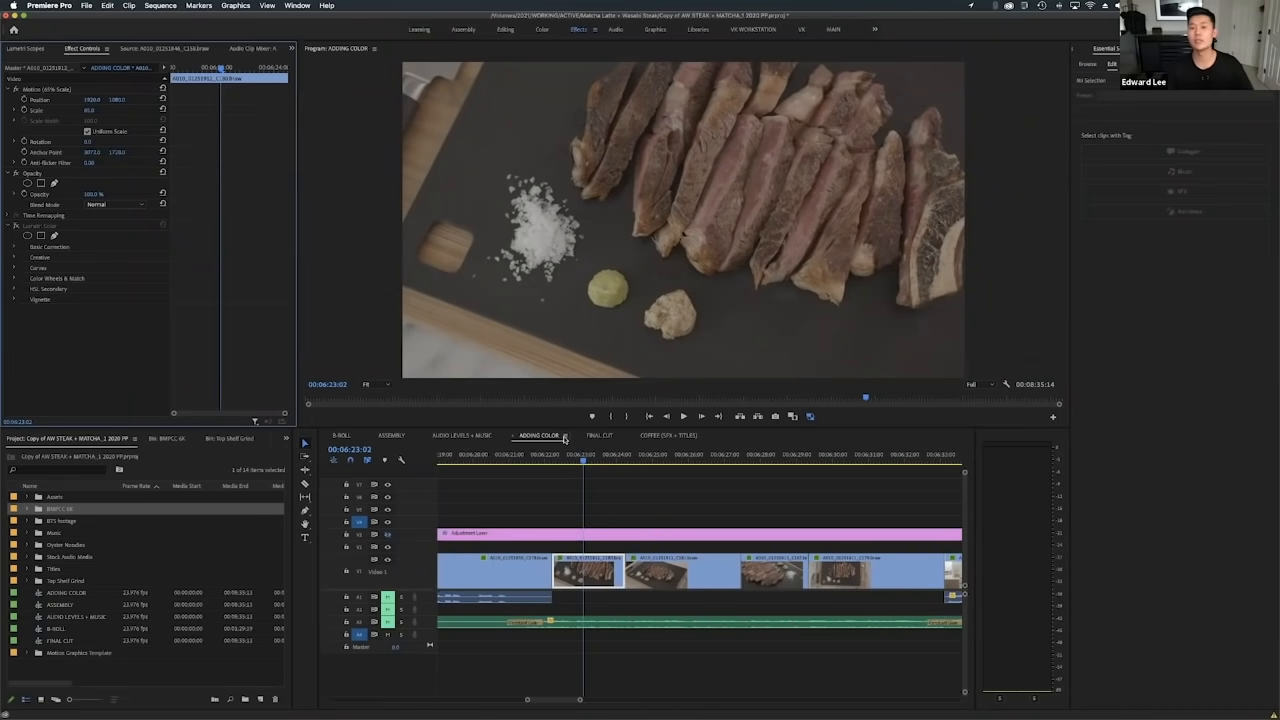
Show the adjustment layer's track and re-enable Lumetri Color on the sliced-steak clip to compare the graded image.
click(387, 534)
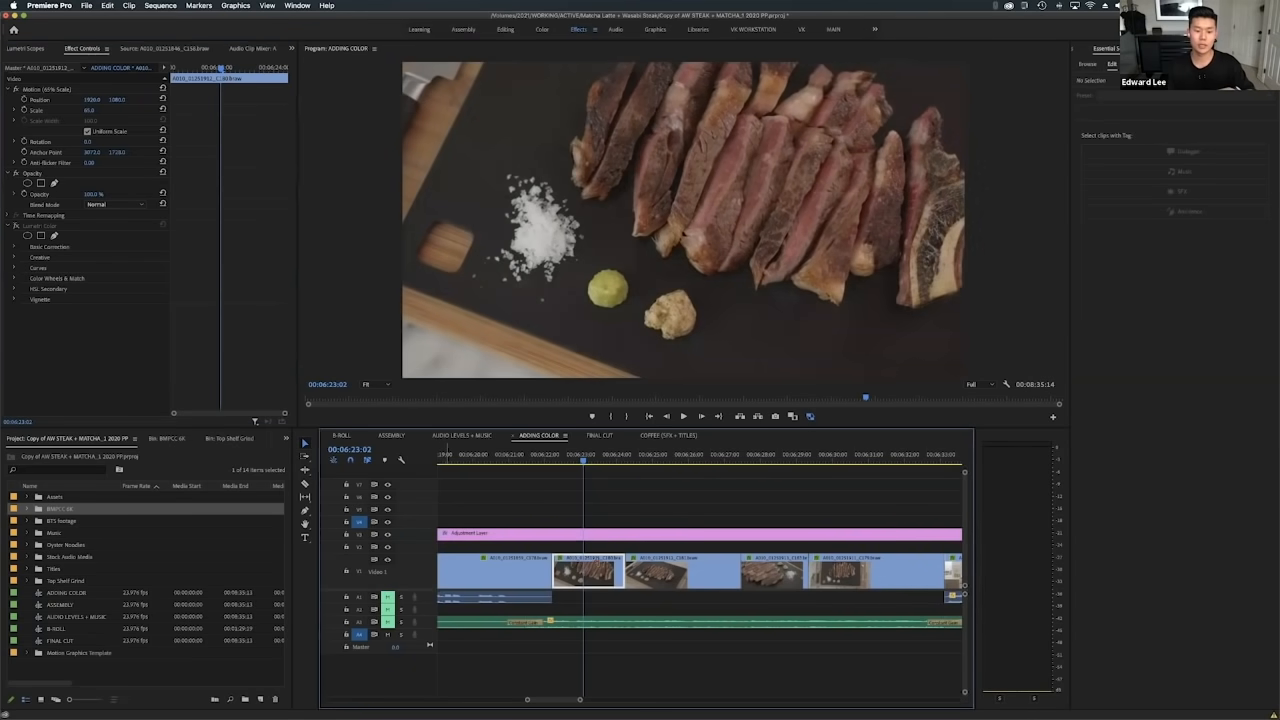
click(16, 226)
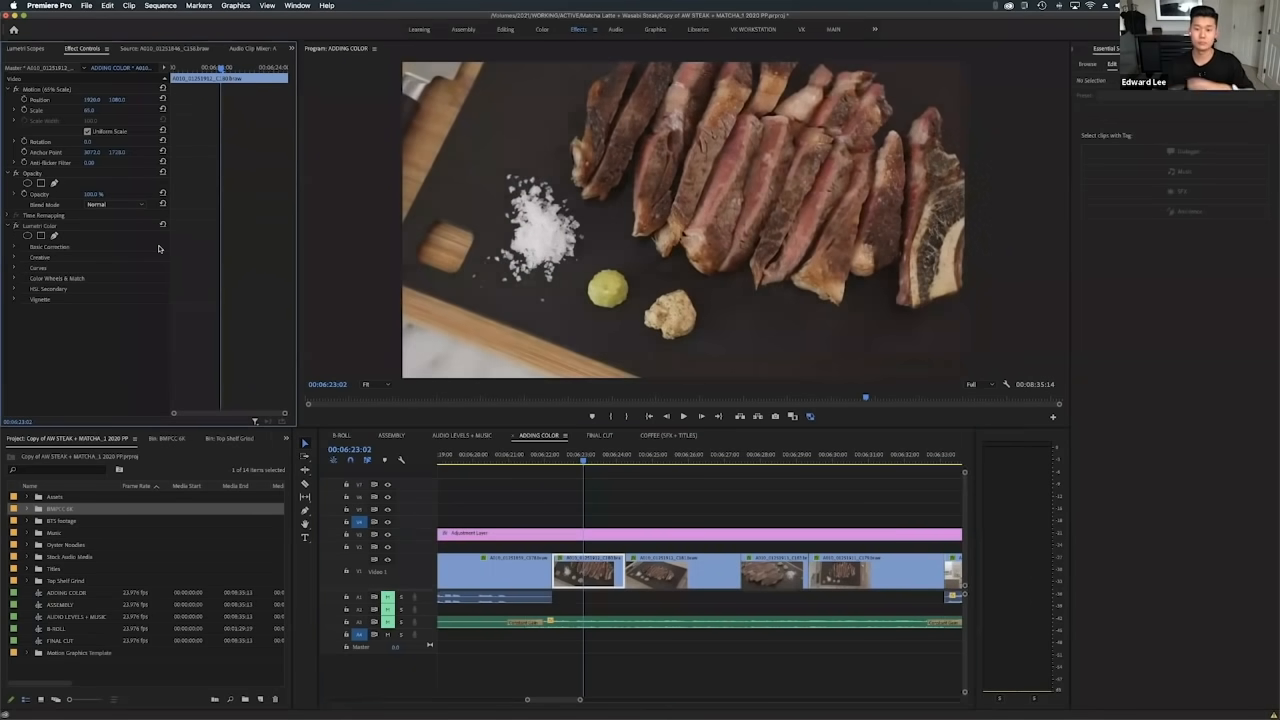
Hide the adjustment layer's track again and turn off the sliced-steak clip's Lumetri Color effect, leaving Video 1 visible.
click(389, 536)
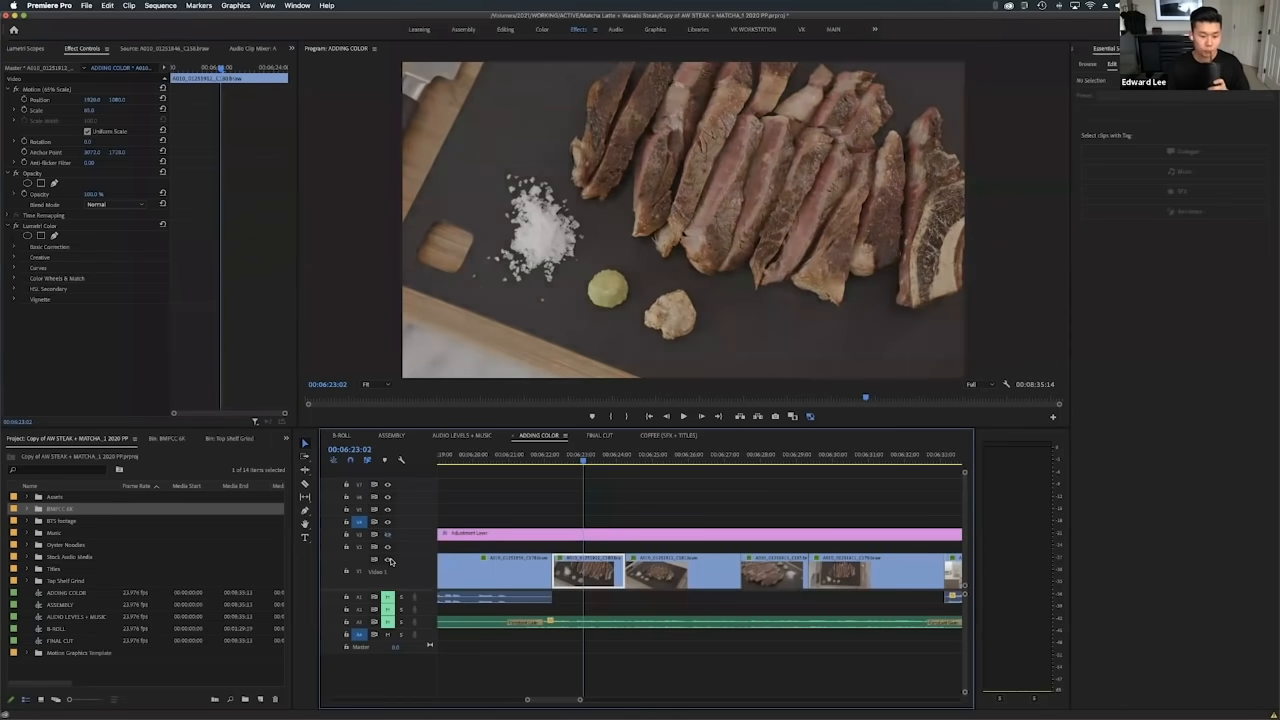
click(389, 560)
click(389, 560)
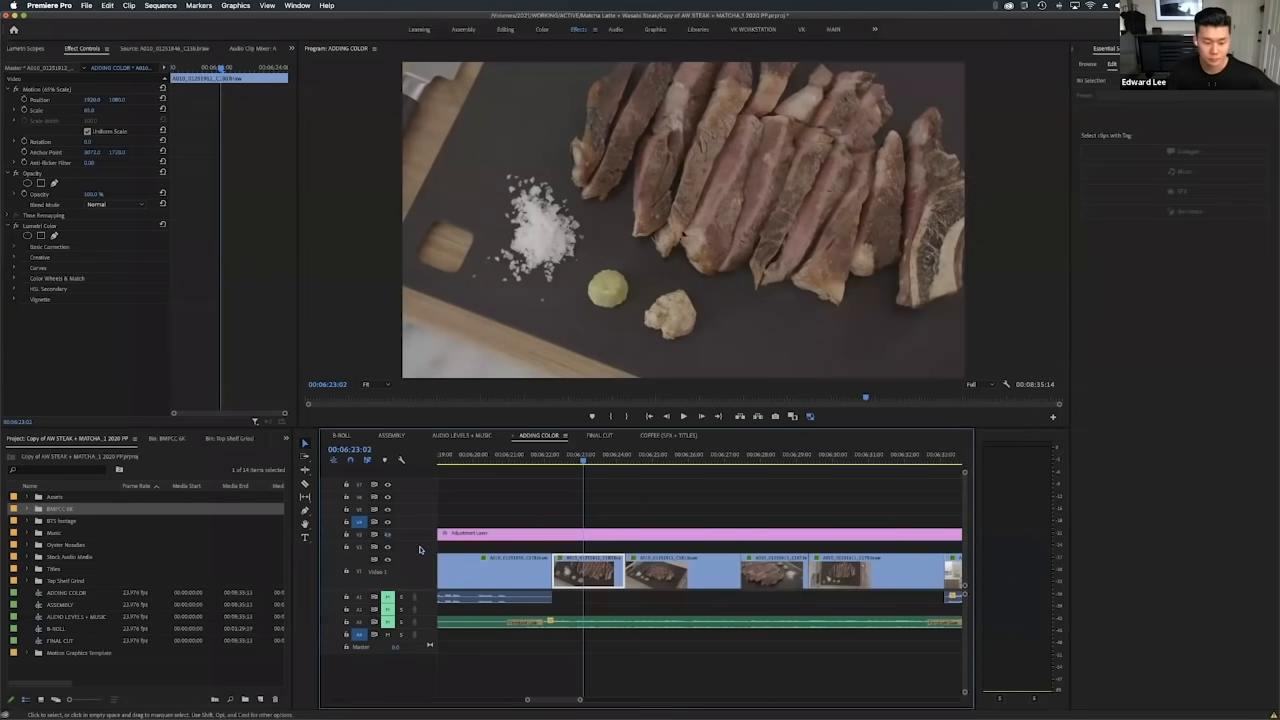
click(15, 225)
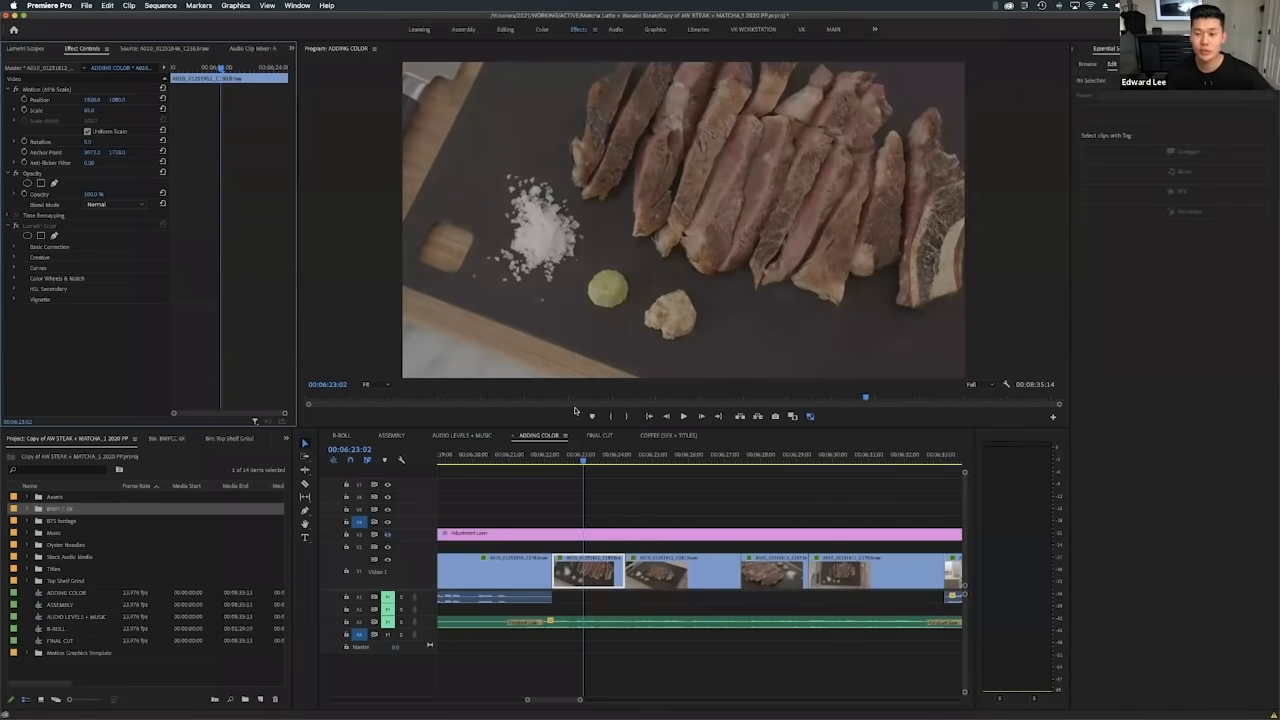
Select the adjustment layer above the steak clips and minimize the Premiere Pro window to reveal the desktop.
scroll(643, 486, down, 3)
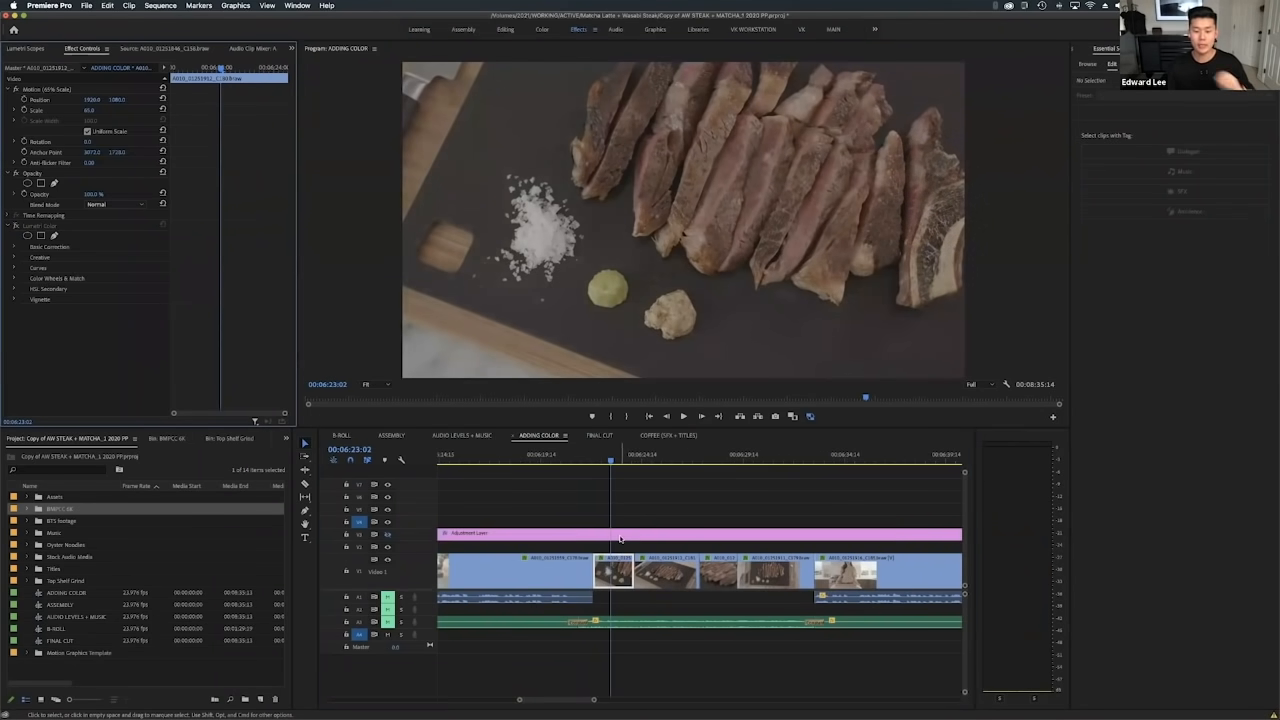
click(620, 536)
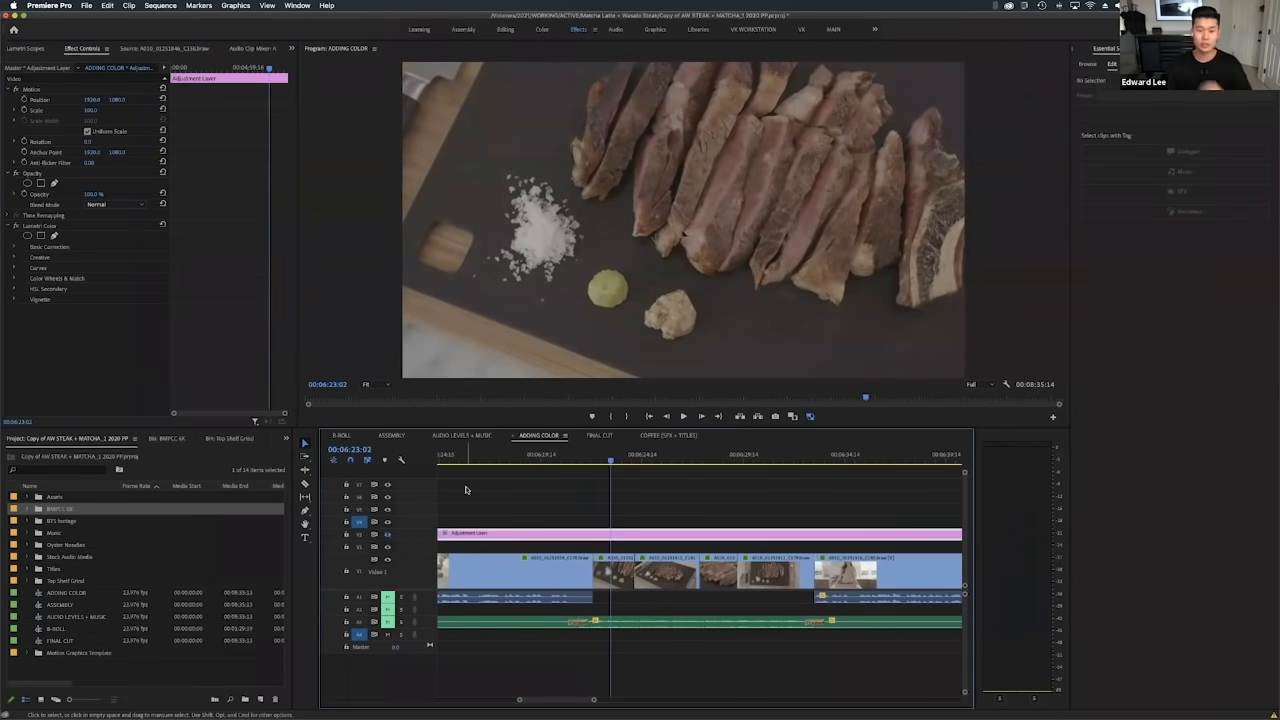
click(14, 16)
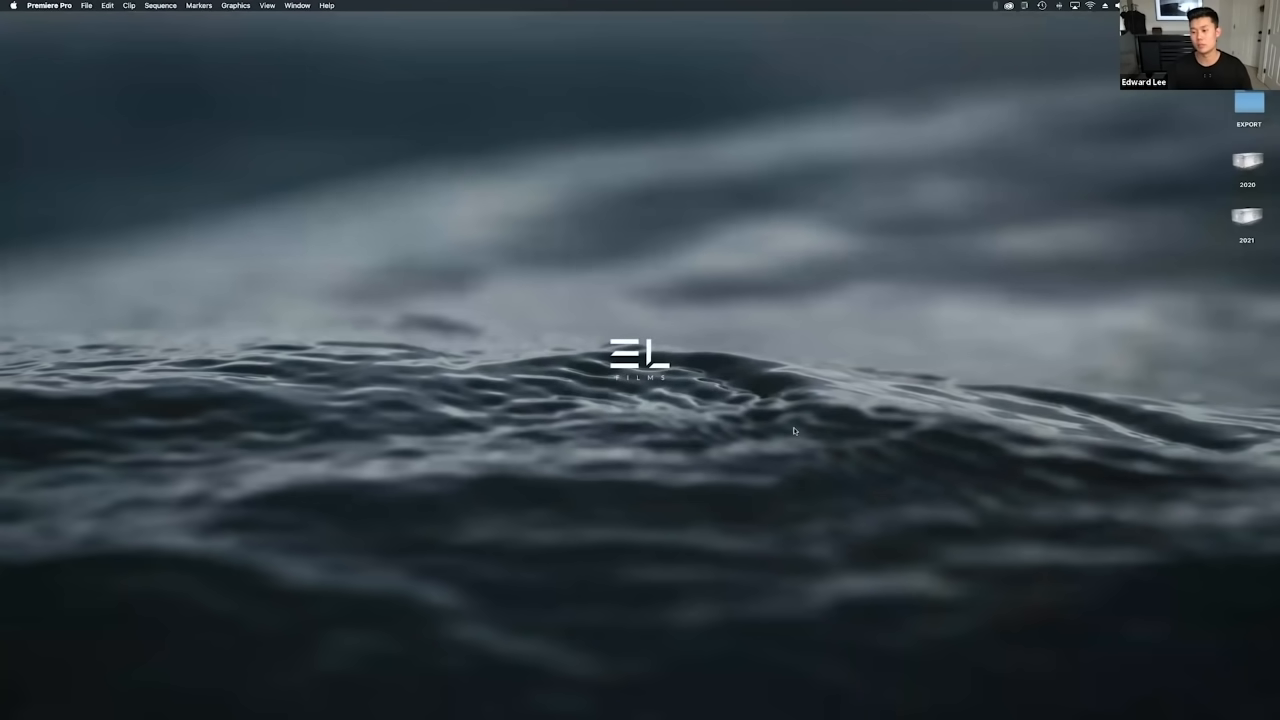
mouse_move(561, 703)
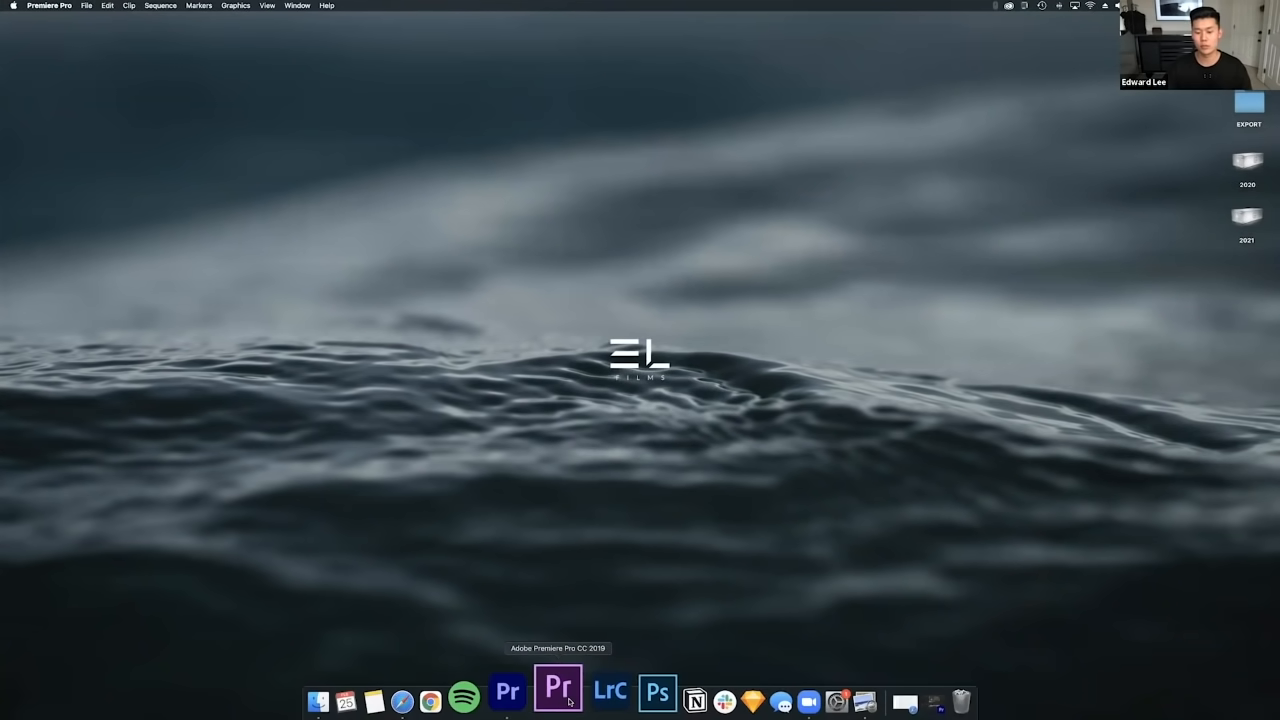
right_click(580, 692)
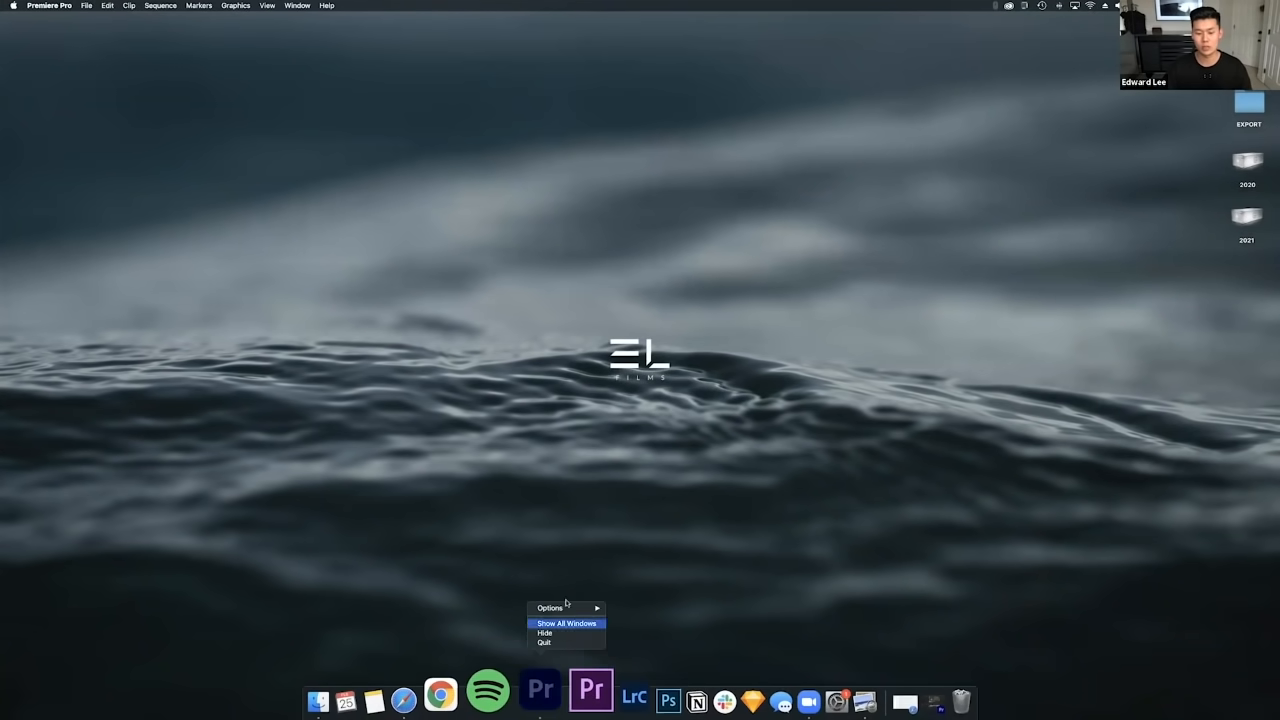
mouse_move(571, 612)
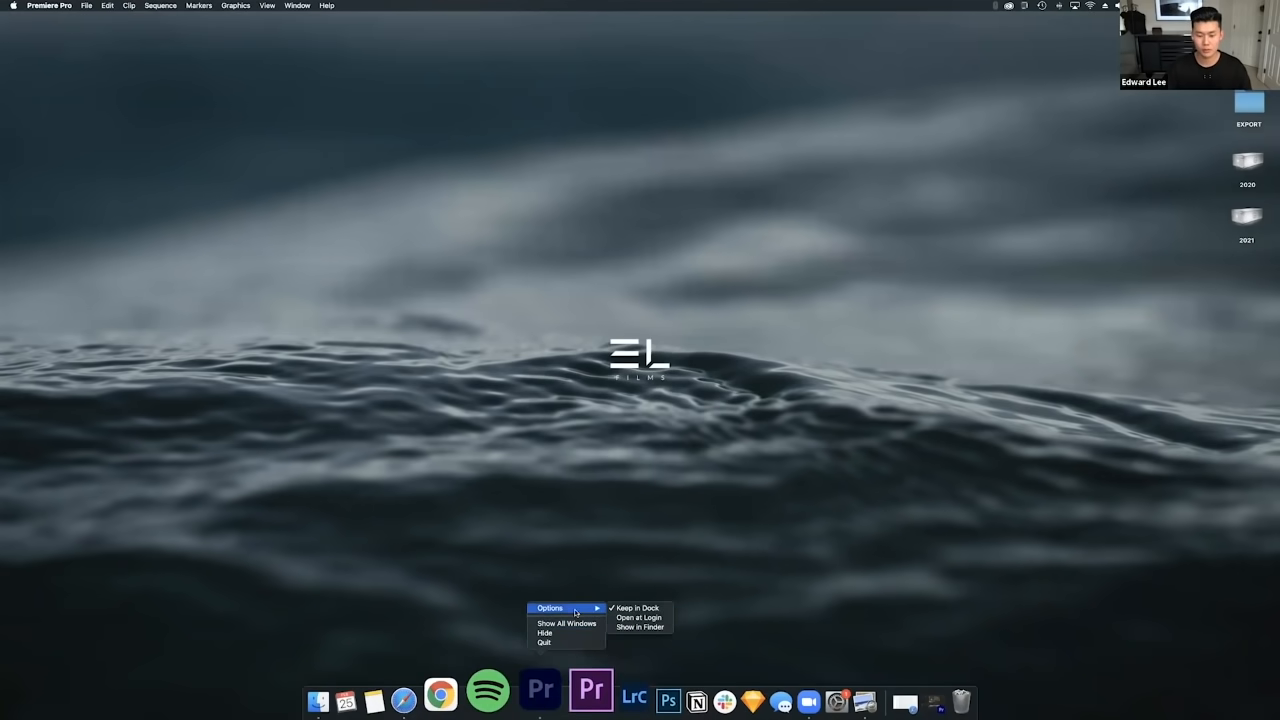
click(619, 650)
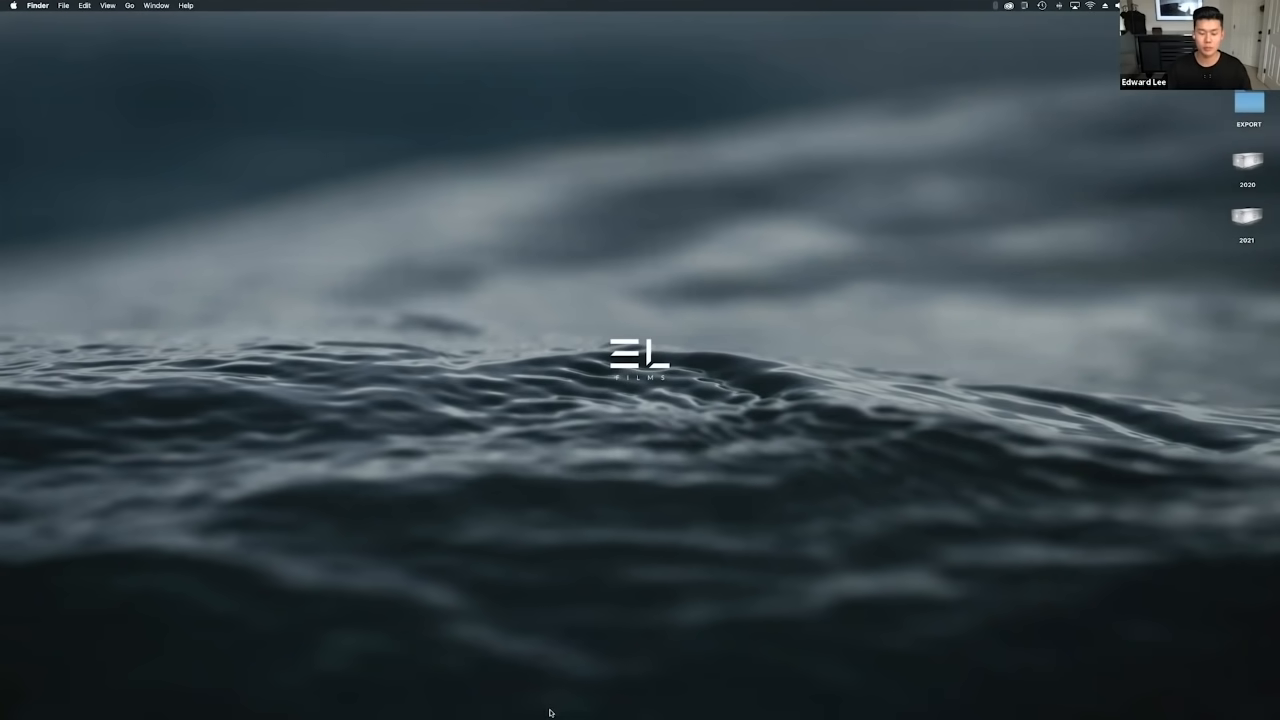
Reveal the Adobe Premiere Pro 2020 application in Finder and show its package contents.
right_click(540, 690)
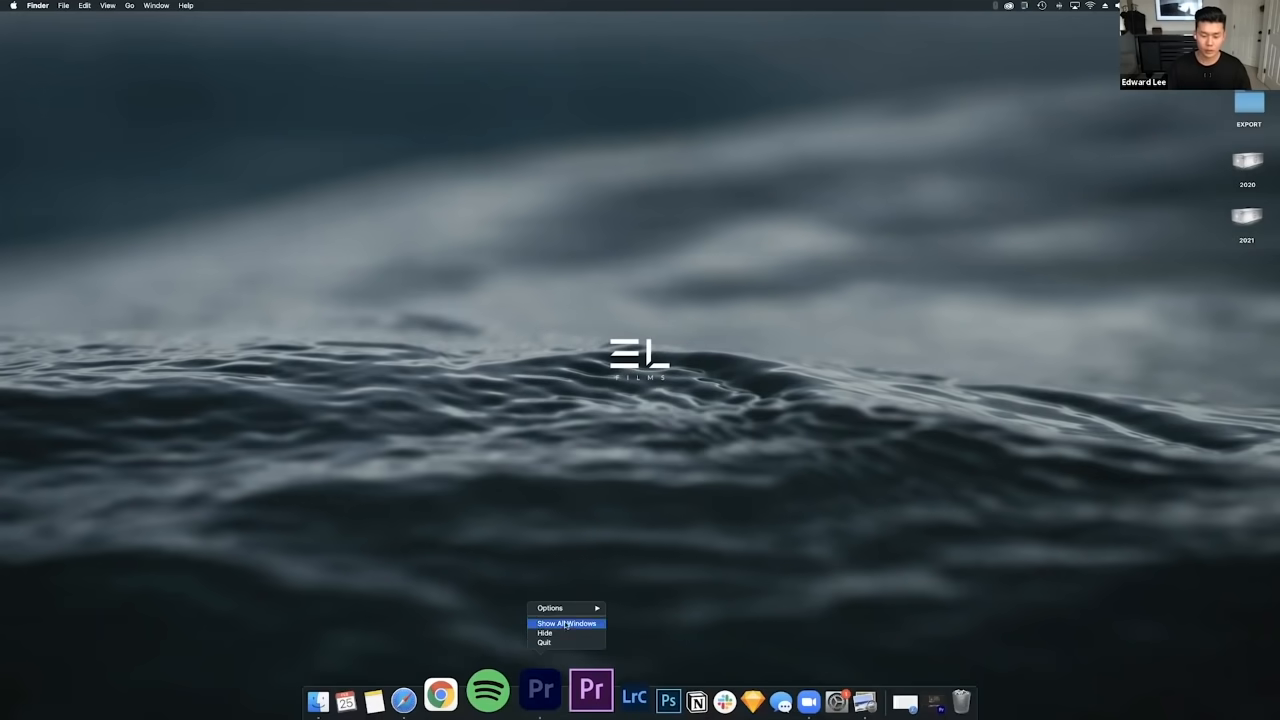
mouse_move(568, 612)
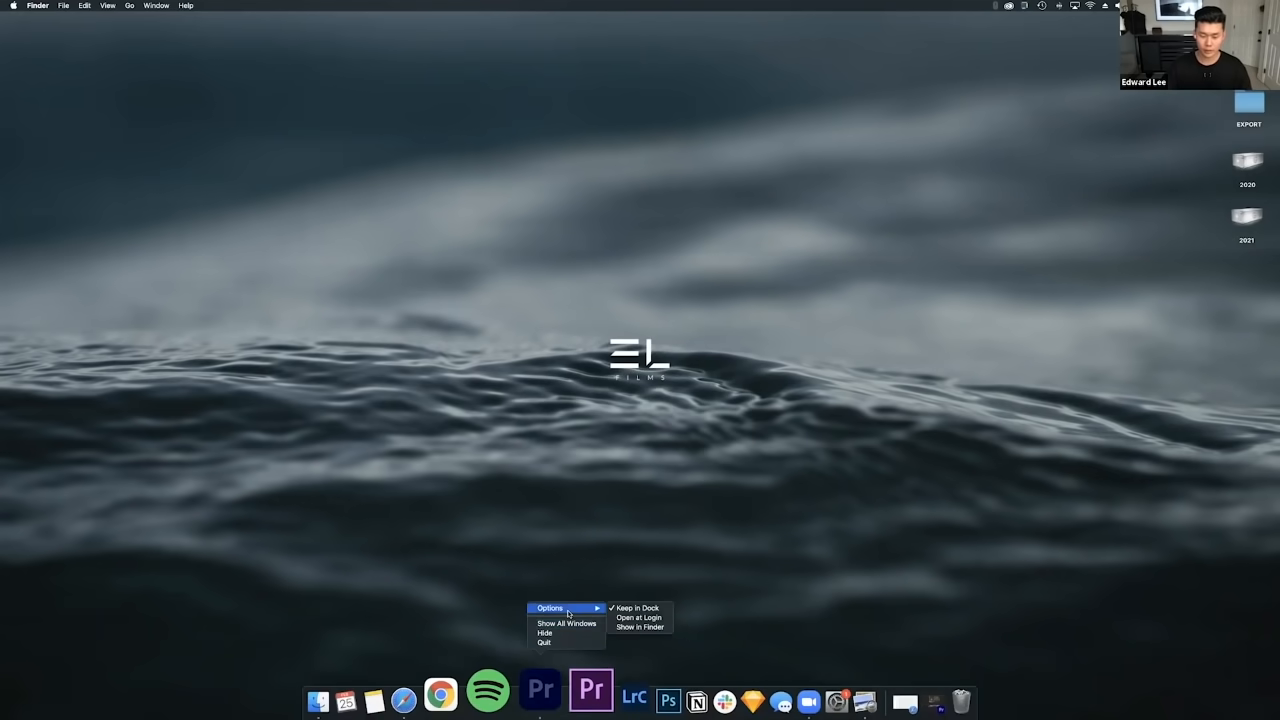
click(639, 627)
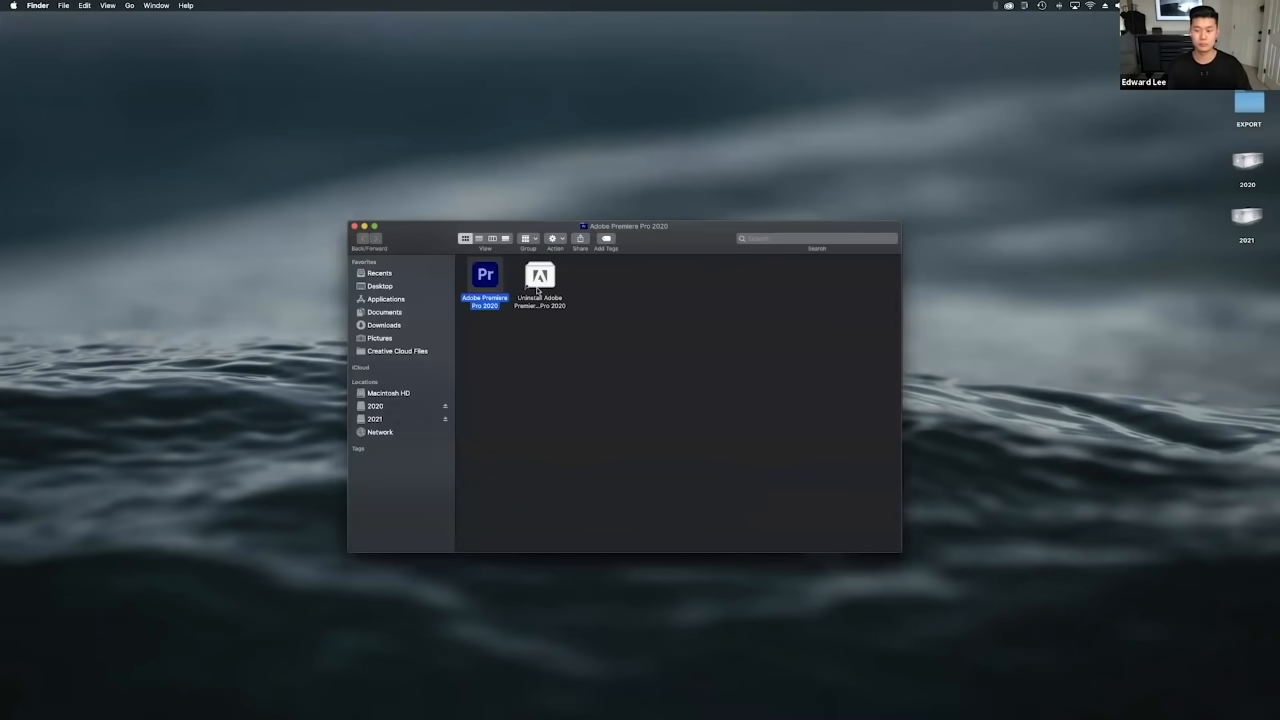
right_click(483, 278)
click(534, 291)
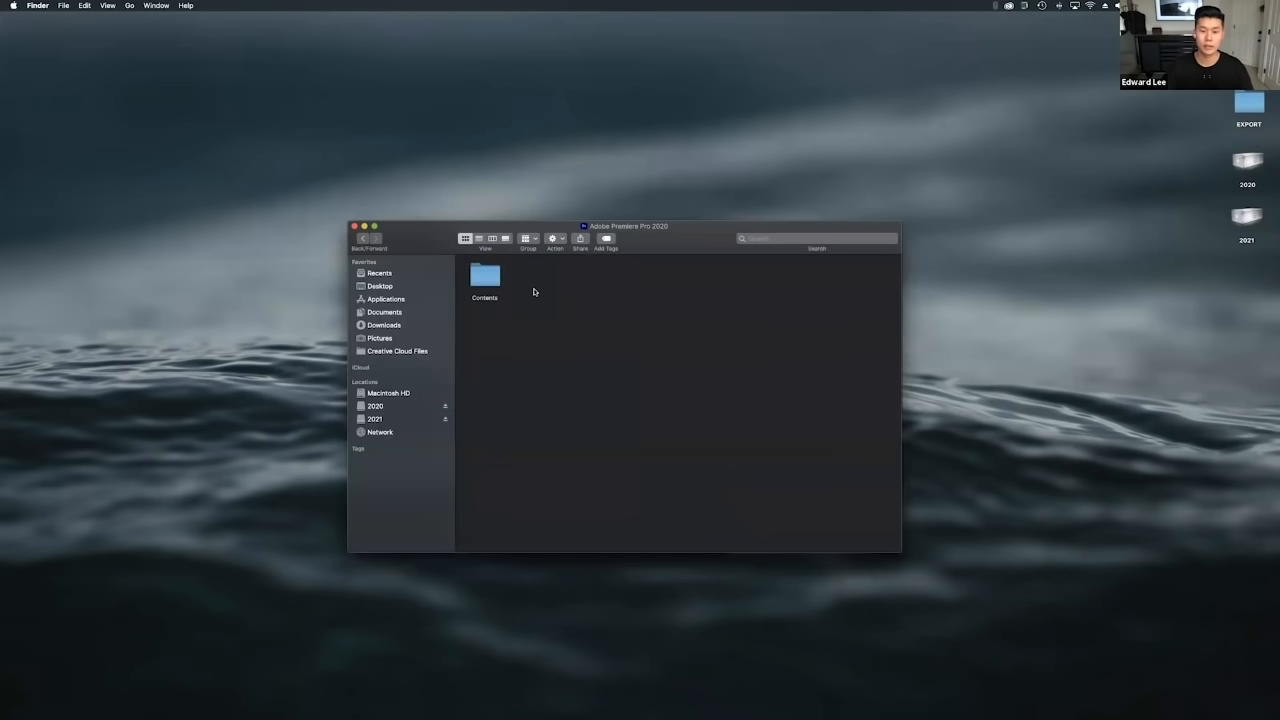
Go to Contents > Lumetri > LUTs > Creative inside the package and look through the installed .cube files.
double_click(483, 276)
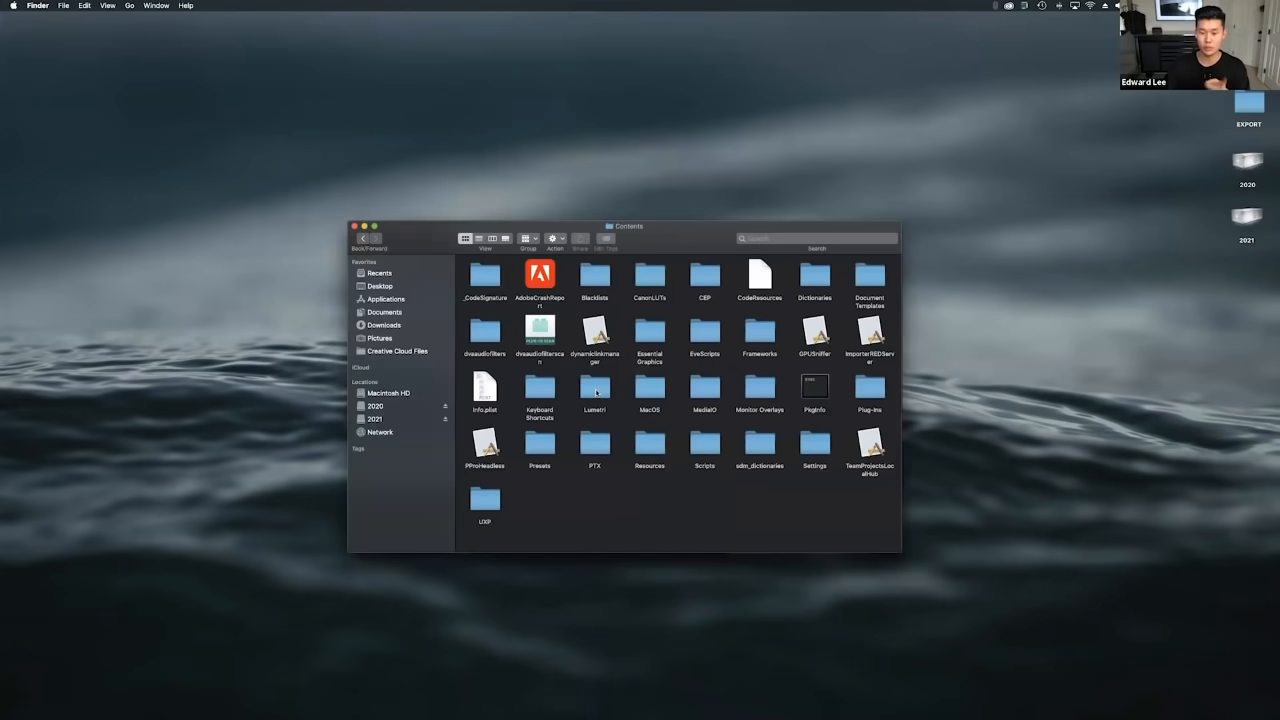
double_click(596, 388)
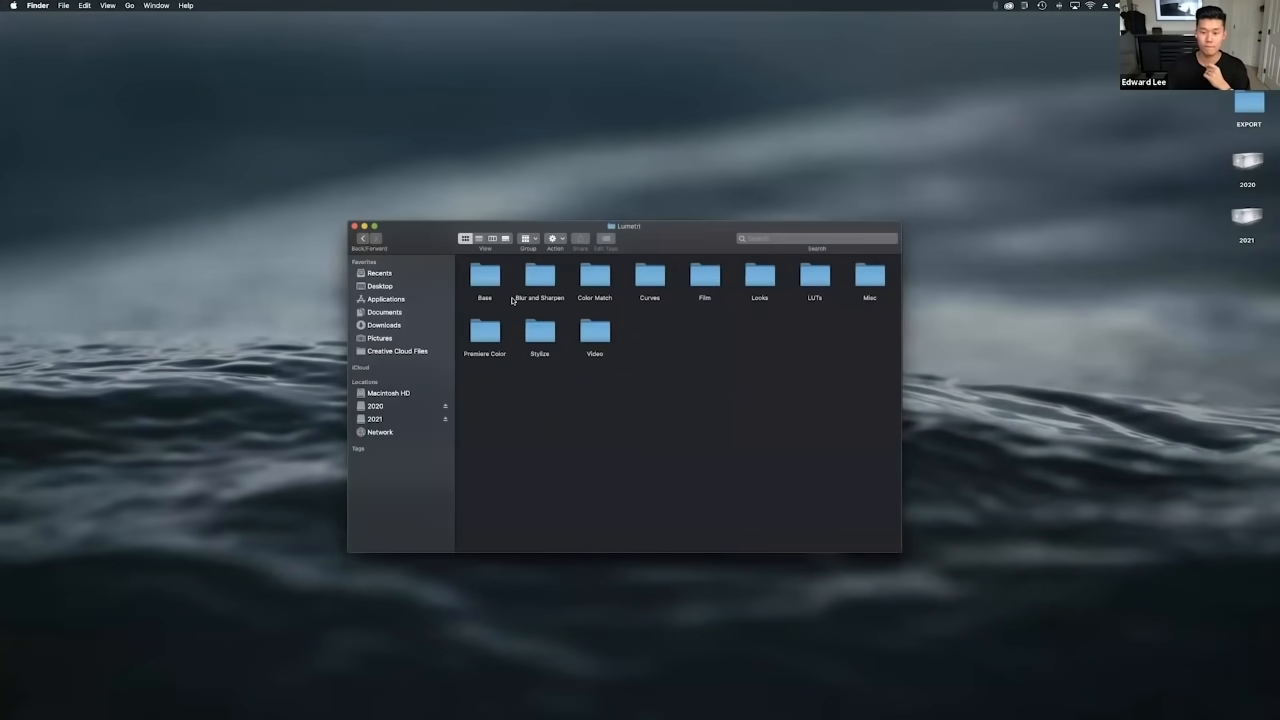
double_click(810, 279)
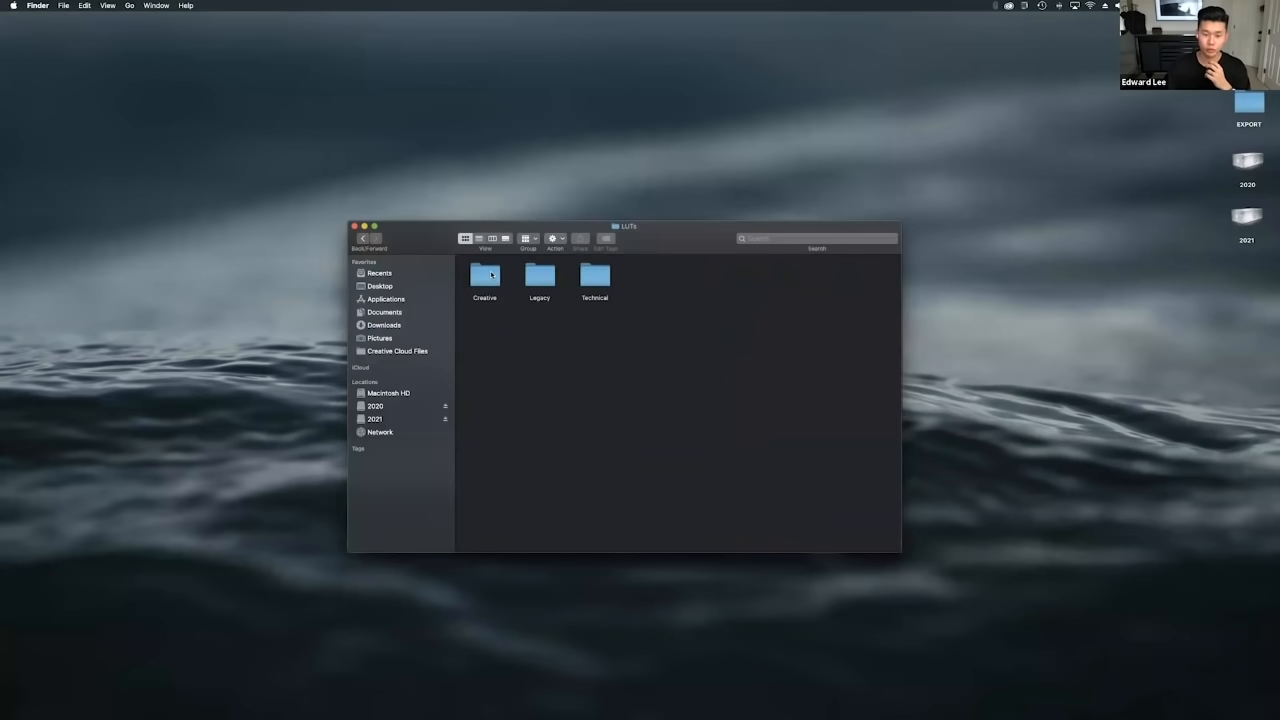
double_click(486, 276)
scroll(792, 336, down, 1)
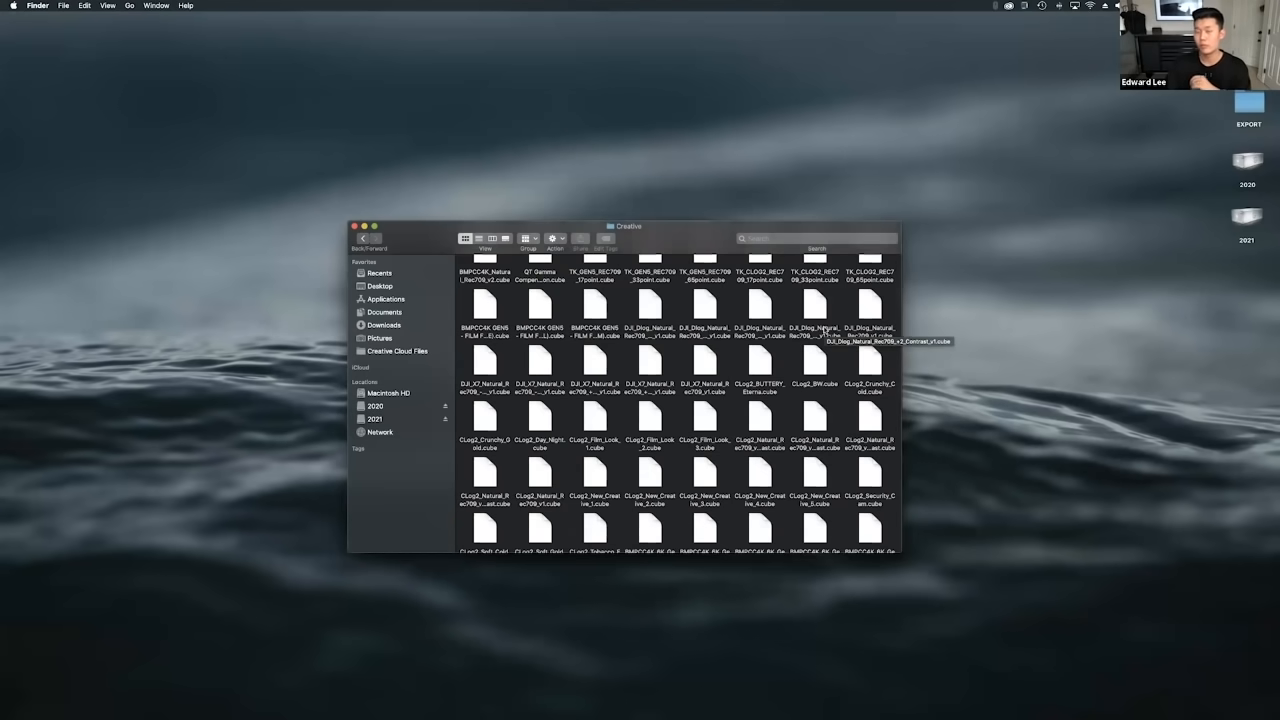
scroll(624, 347, down, 5)
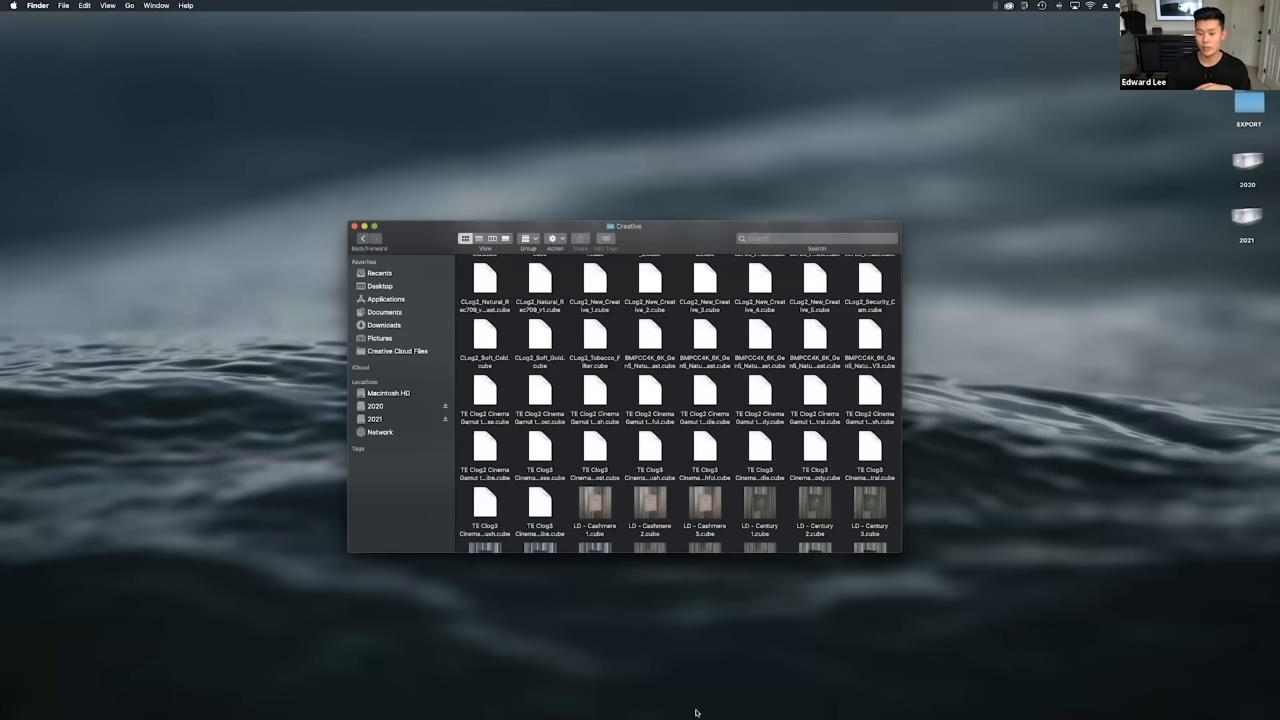
Switch to Premiere Pro and review the available Creative looks for the selected adjustment layer, without changing the look.
mouse_move(696, 712)
click(530, 695)
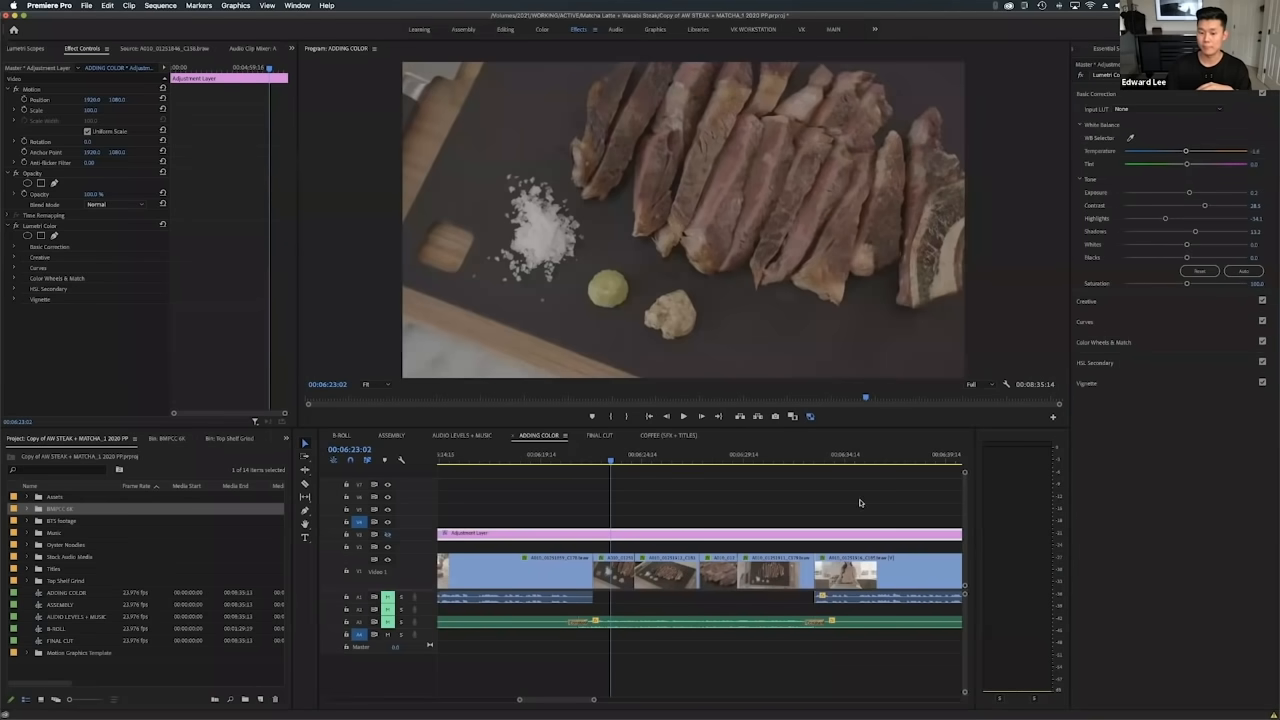
click(1093, 300)
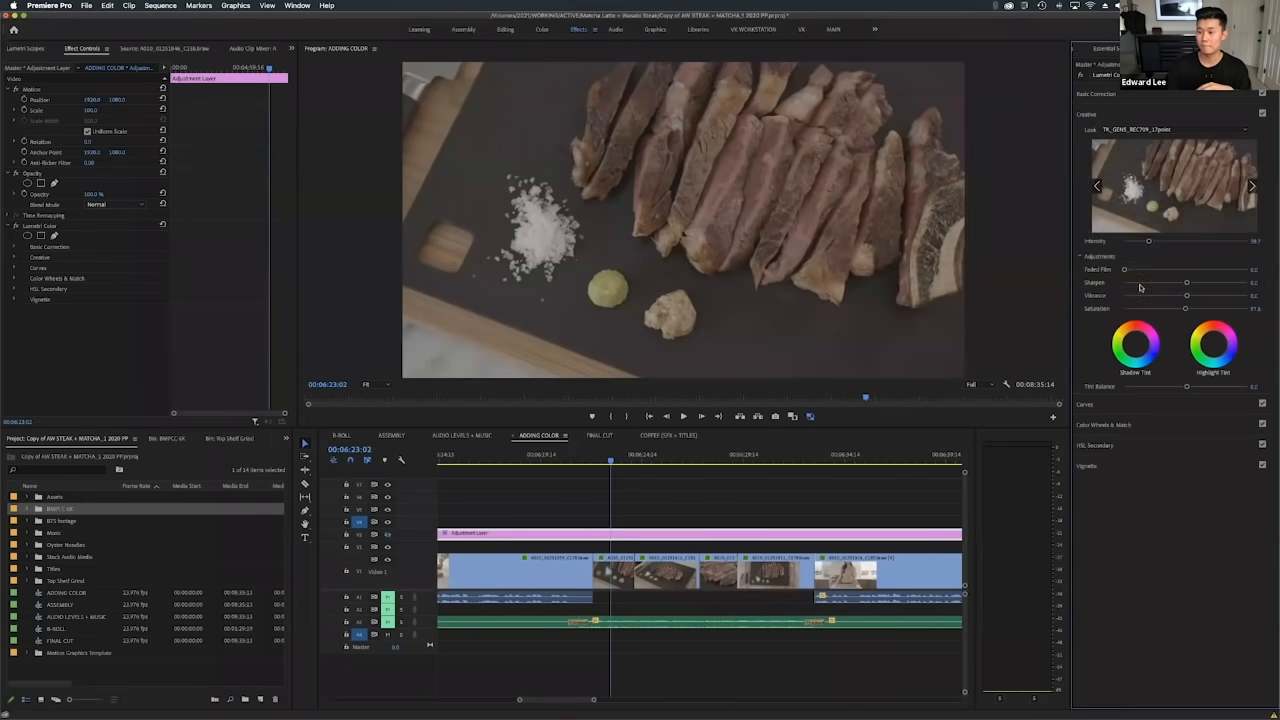
click(1170, 128)
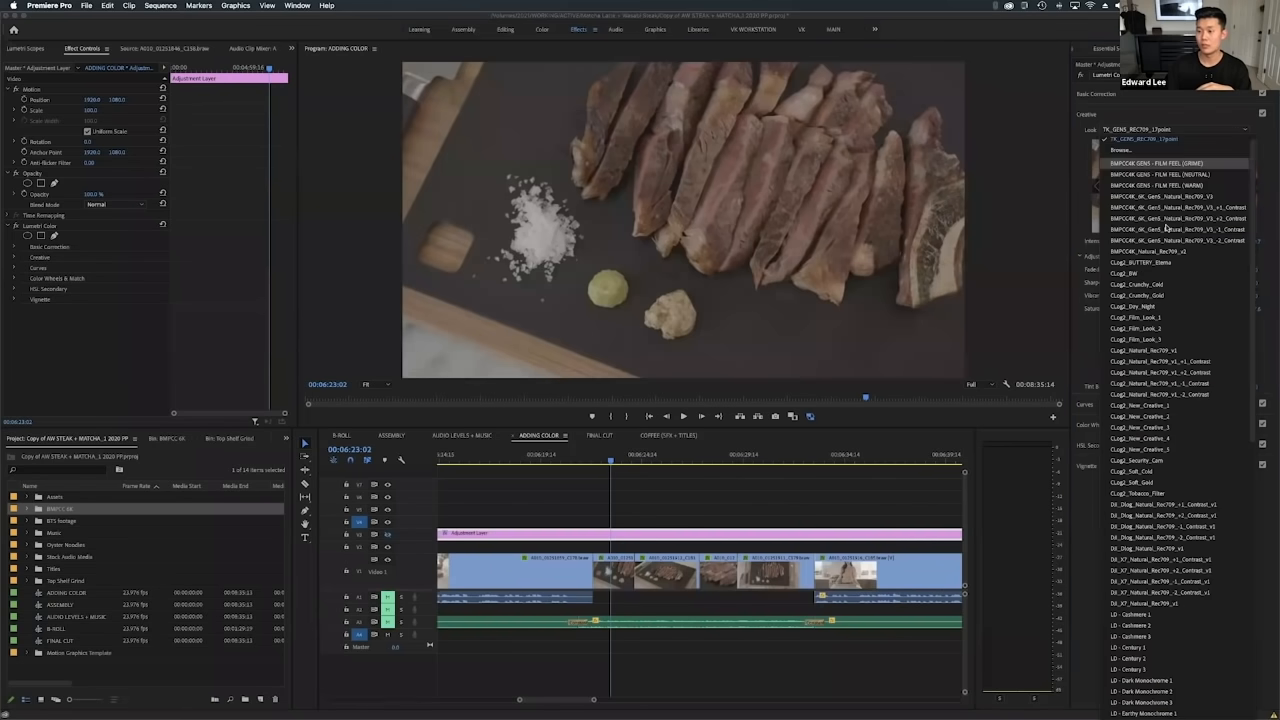
scroll(1170, 338, down, 5)
scroll(1170, 338, up, 5)
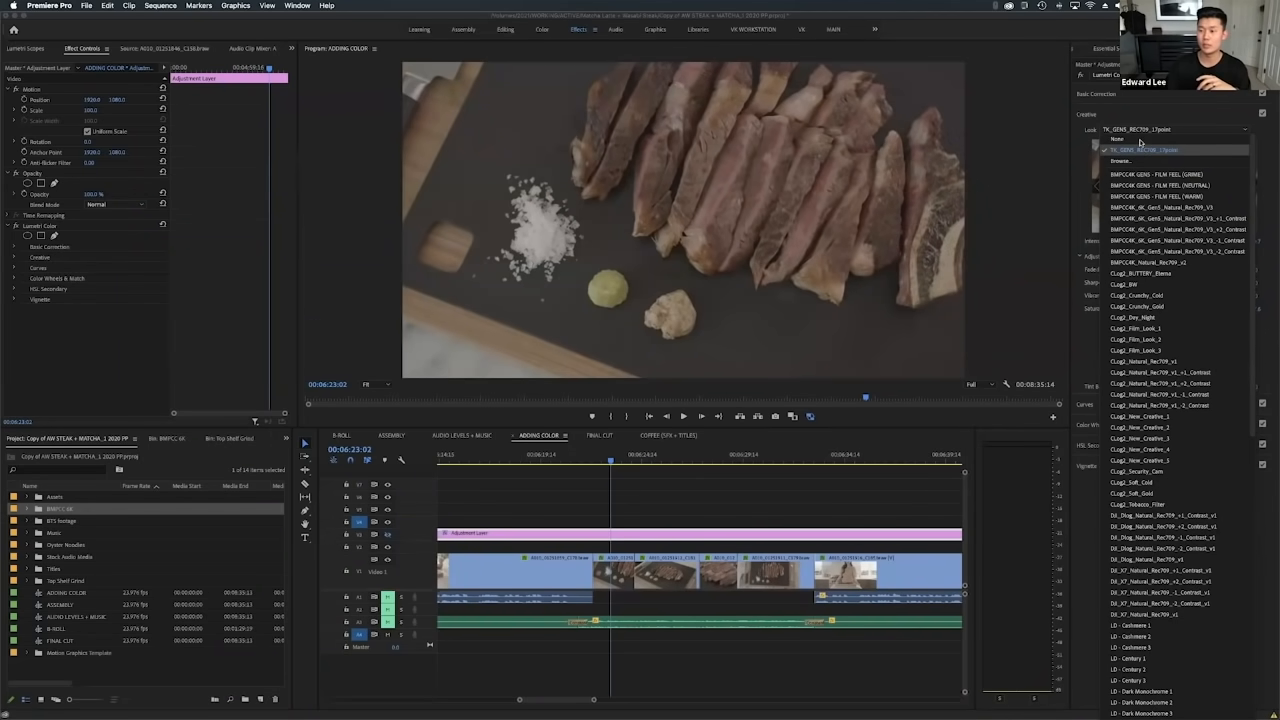
click(1140, 145)
click(1142, 118)
click(1095, 119)
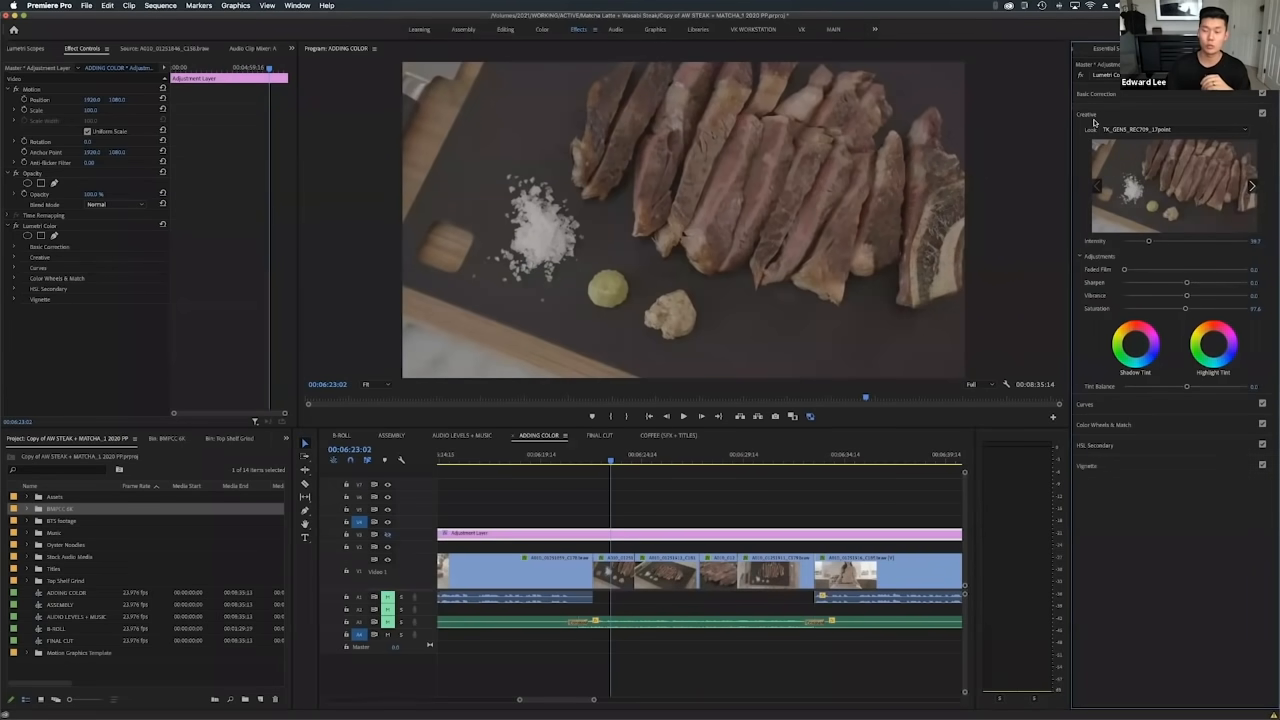
Open the file browser for loading a custom Creative look and cancel it without choosing a LUT.
click(1144, 130)
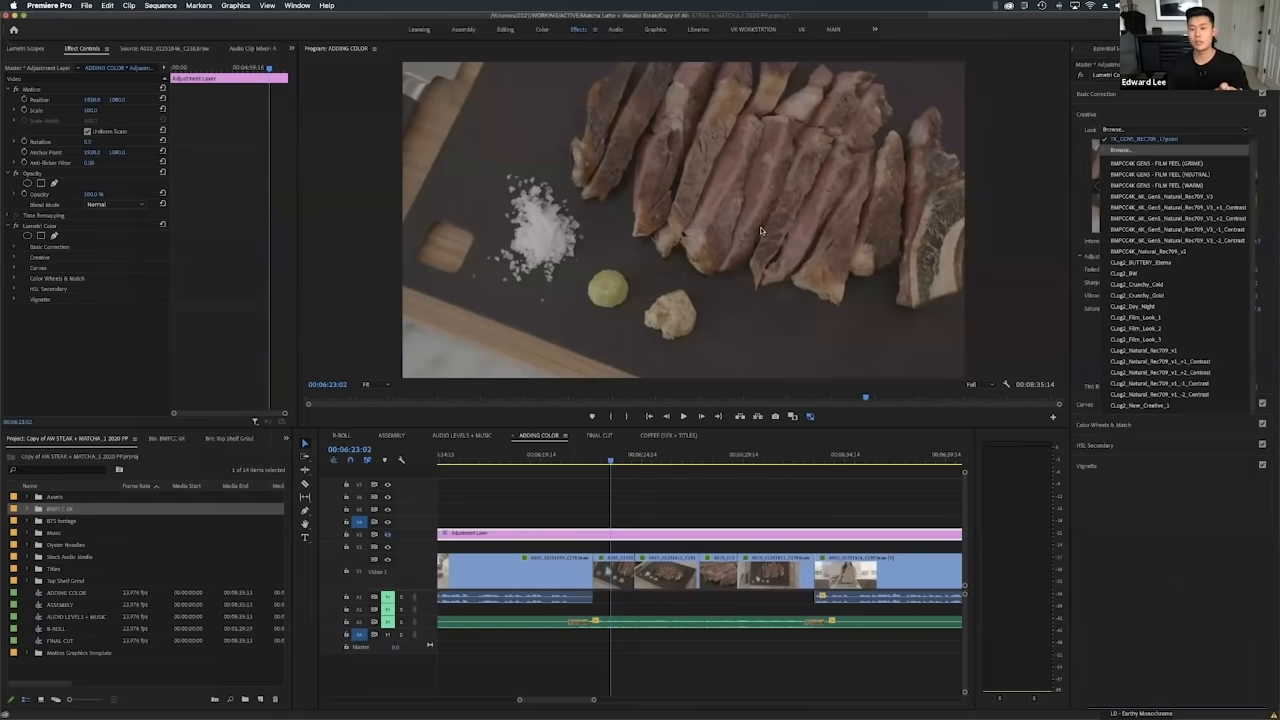
click(1120, 150)
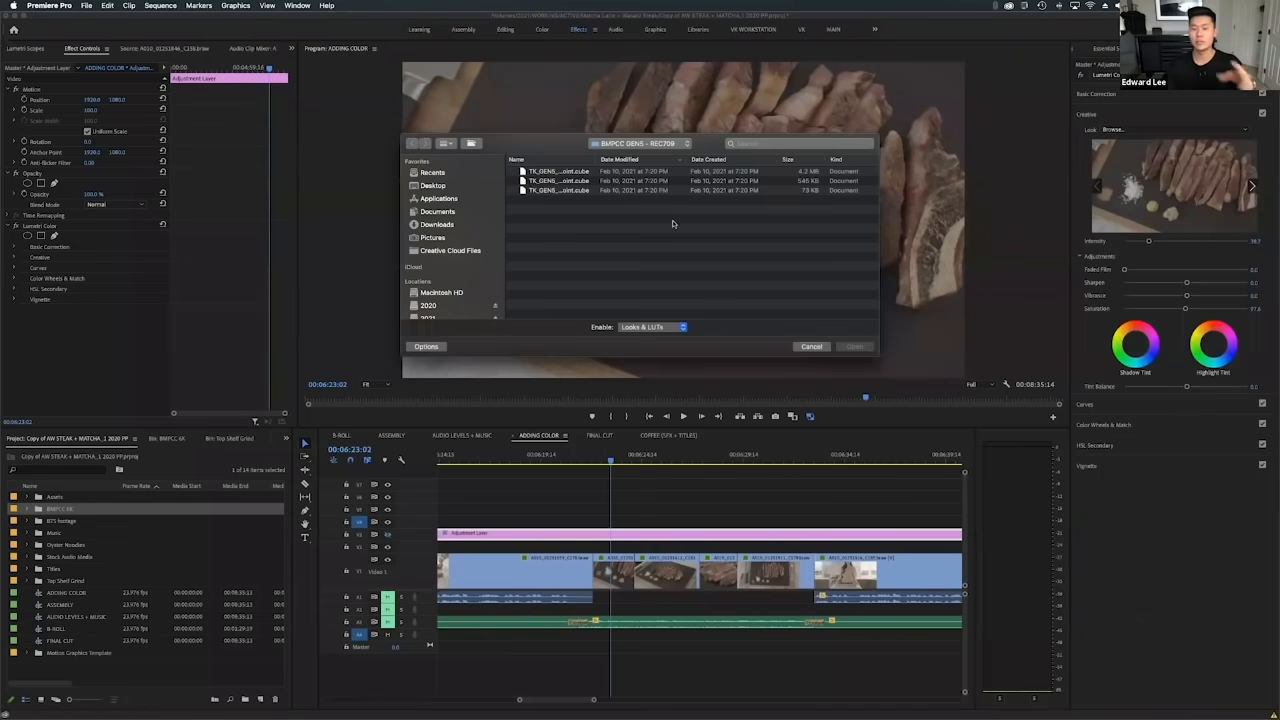
click(812, 347)
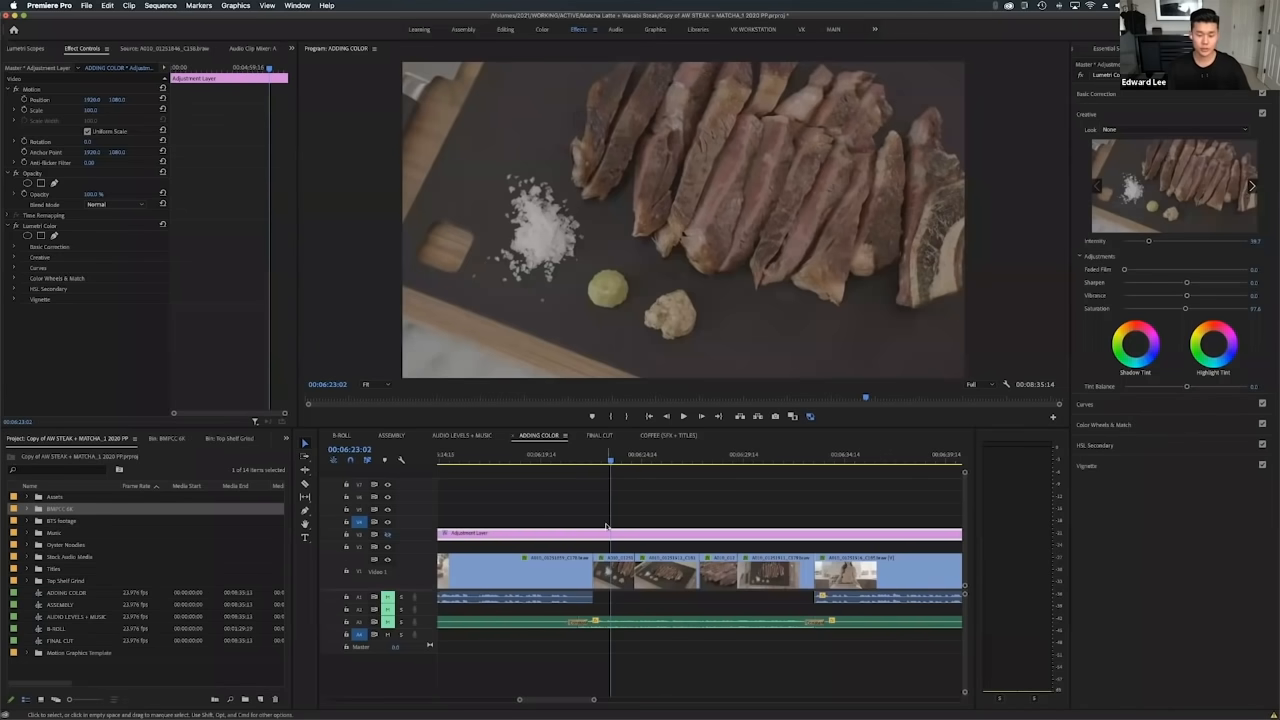
click(633, 550)
key(minus)
key(minus)
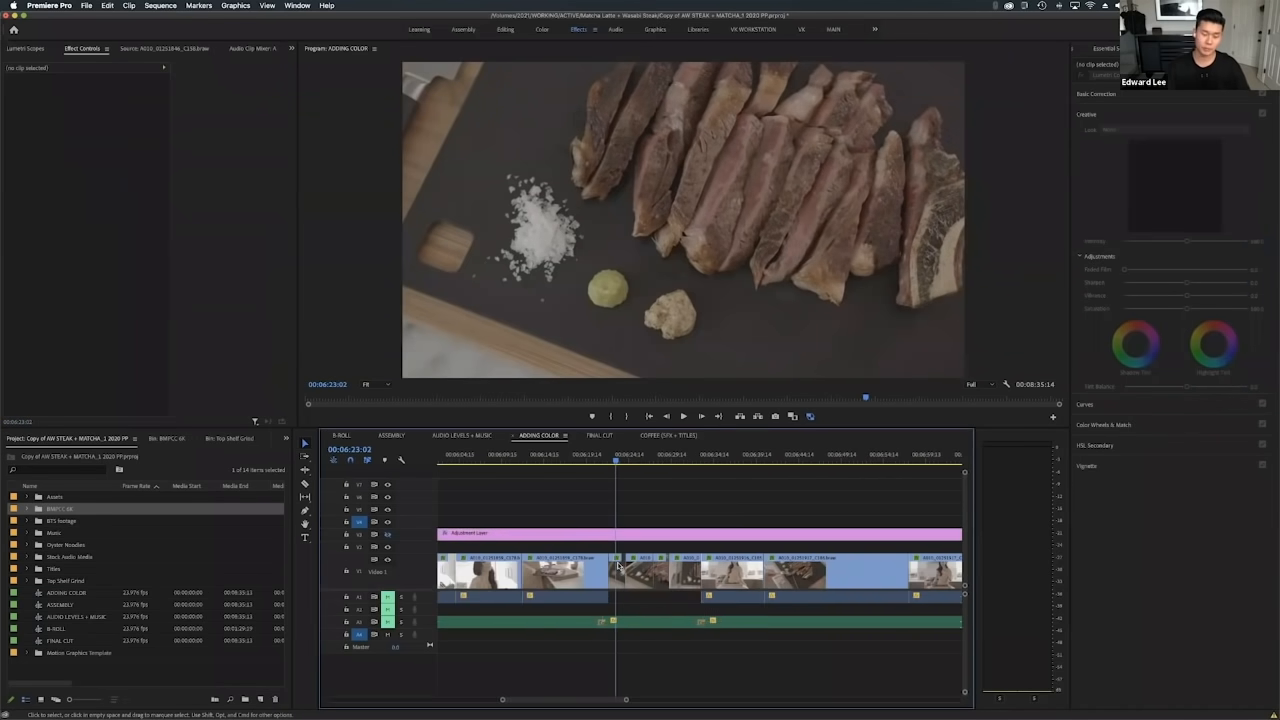
click(617, 572)
key(equal)
key(equal)
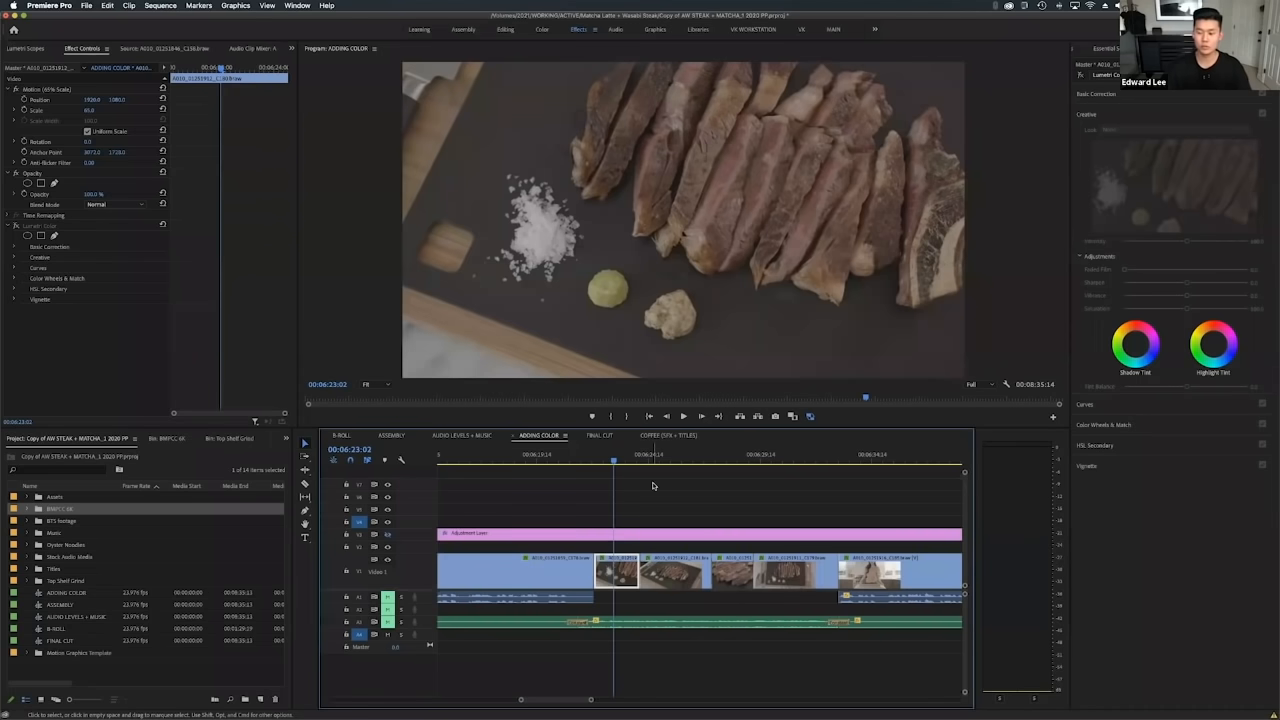
scroll(655, 516, down, 1)
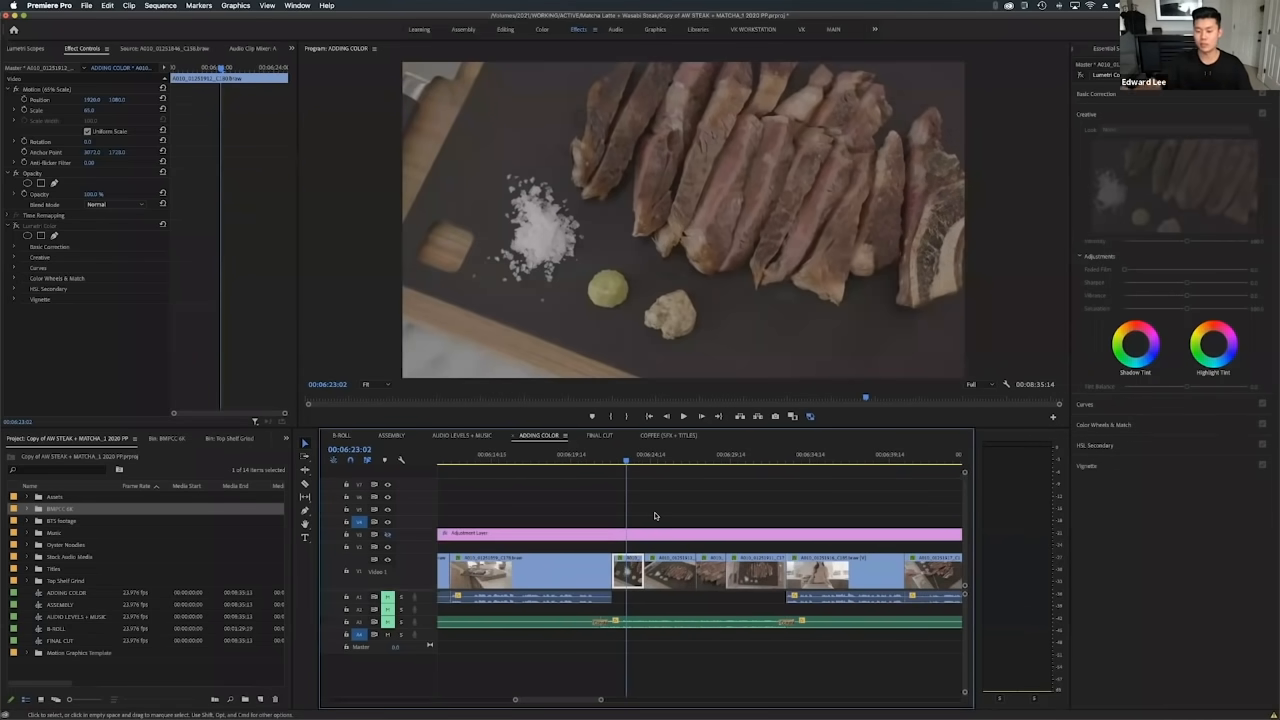
click(658, 498)
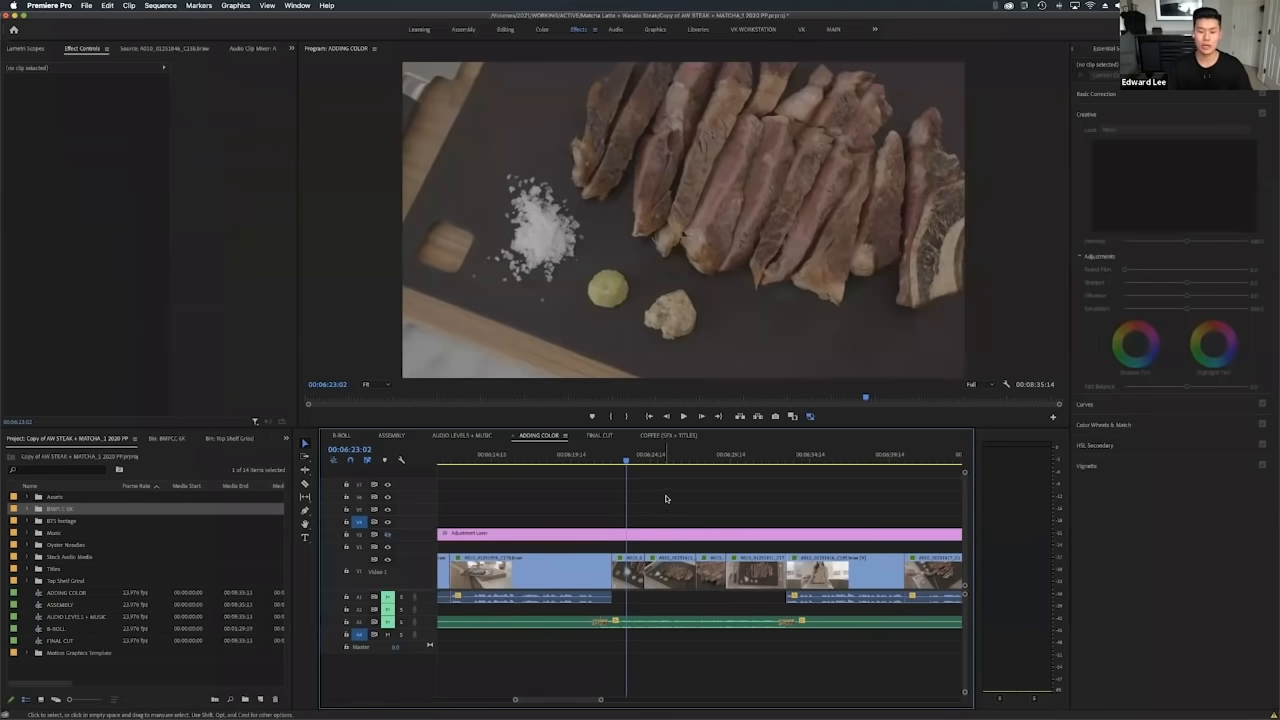
scroll(652, 510, down, 2)
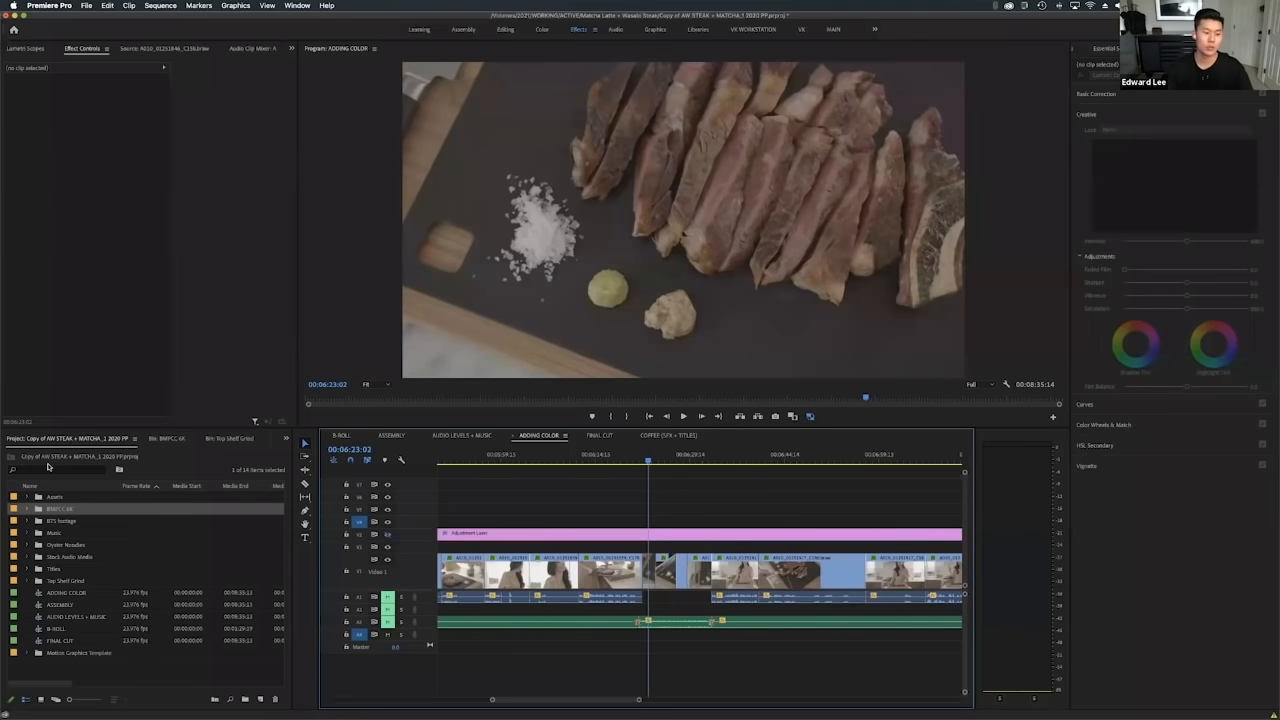
Display the project items as icons and create a new 3840 x 2160 adjustment layer at 23.976 fps.
click(39, 700)
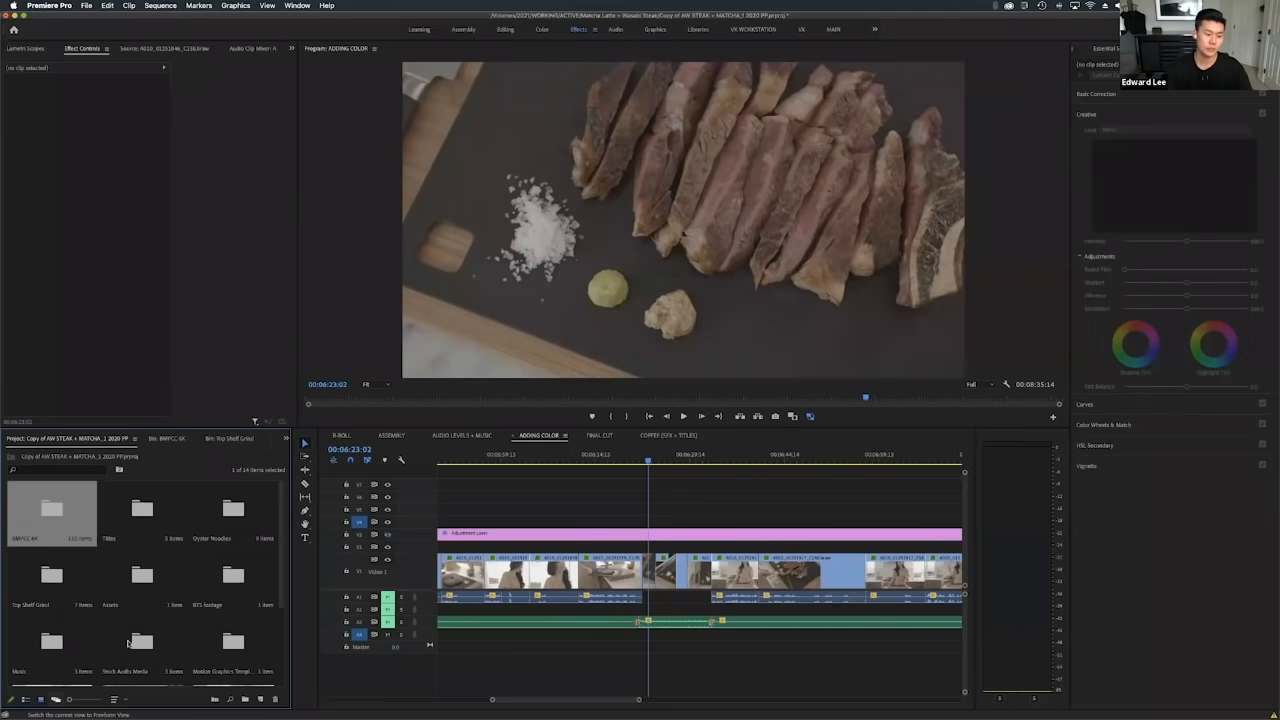
scroll(140, 640, down, 2)
click(259, 700)
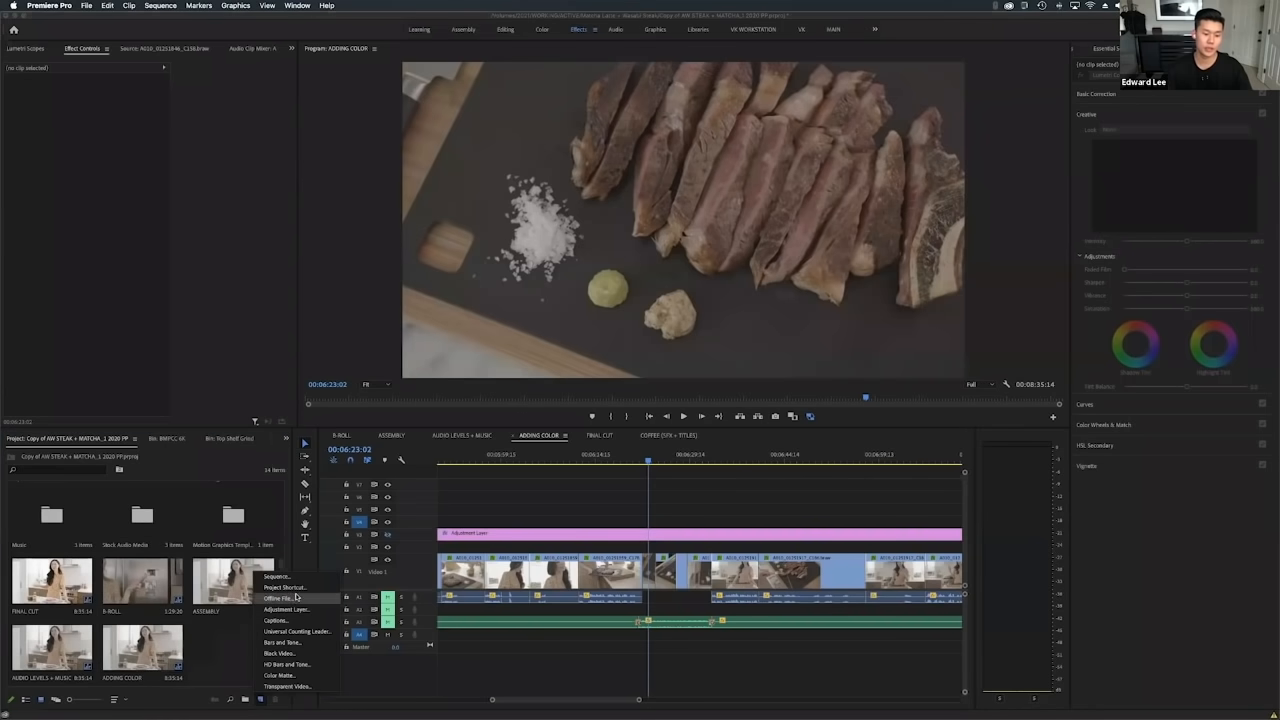
click(214, 646)
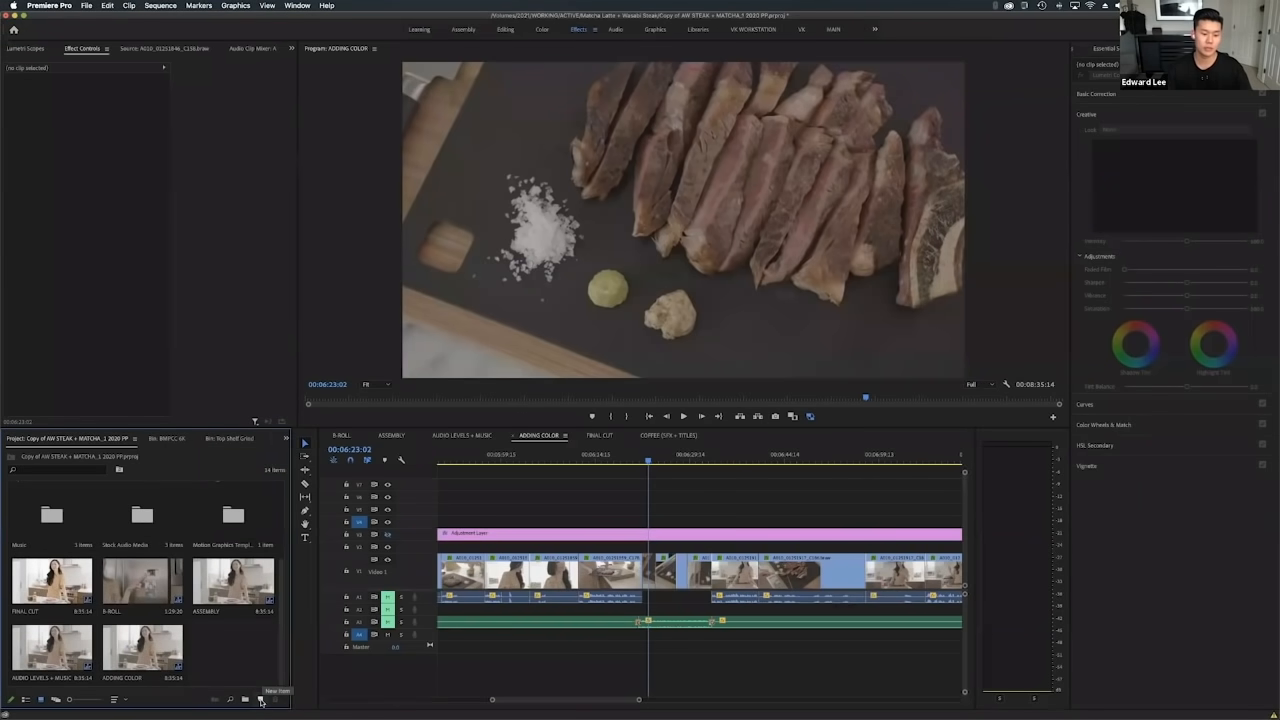
click(261, 701)
click(282, 613)
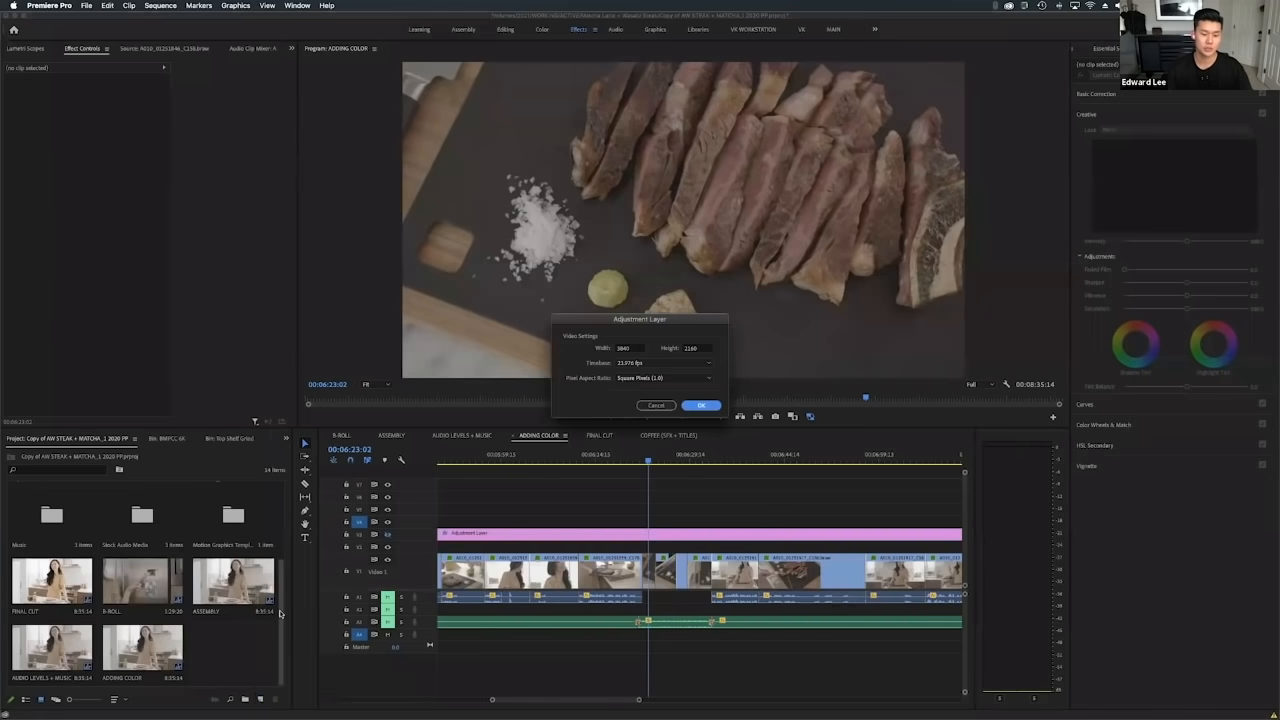
click(699, 406)
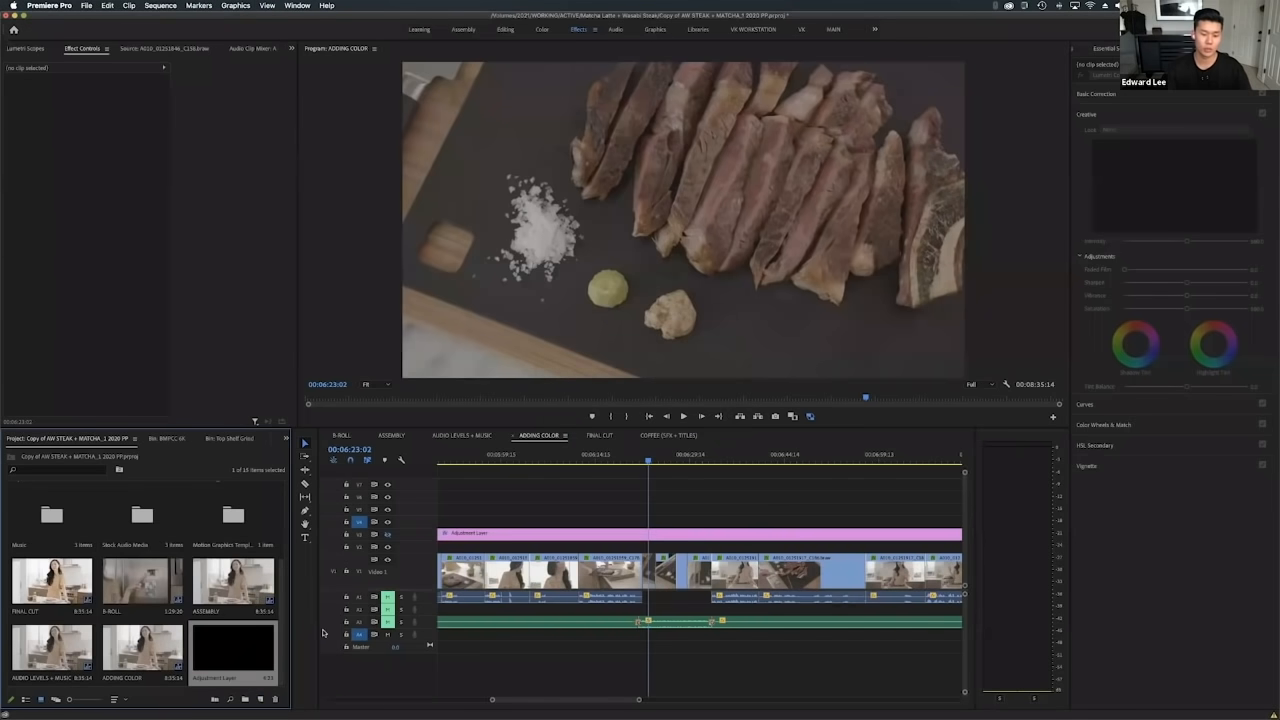
Place the new adjustment layer on track V5 and extend it to the sequence's end and back toward its start.
scroll(517, 621, down, 2)
scroll(517, 621, down, 2)
drag(240, 650, 794, 505)
scroll(505, 512, up, 3)
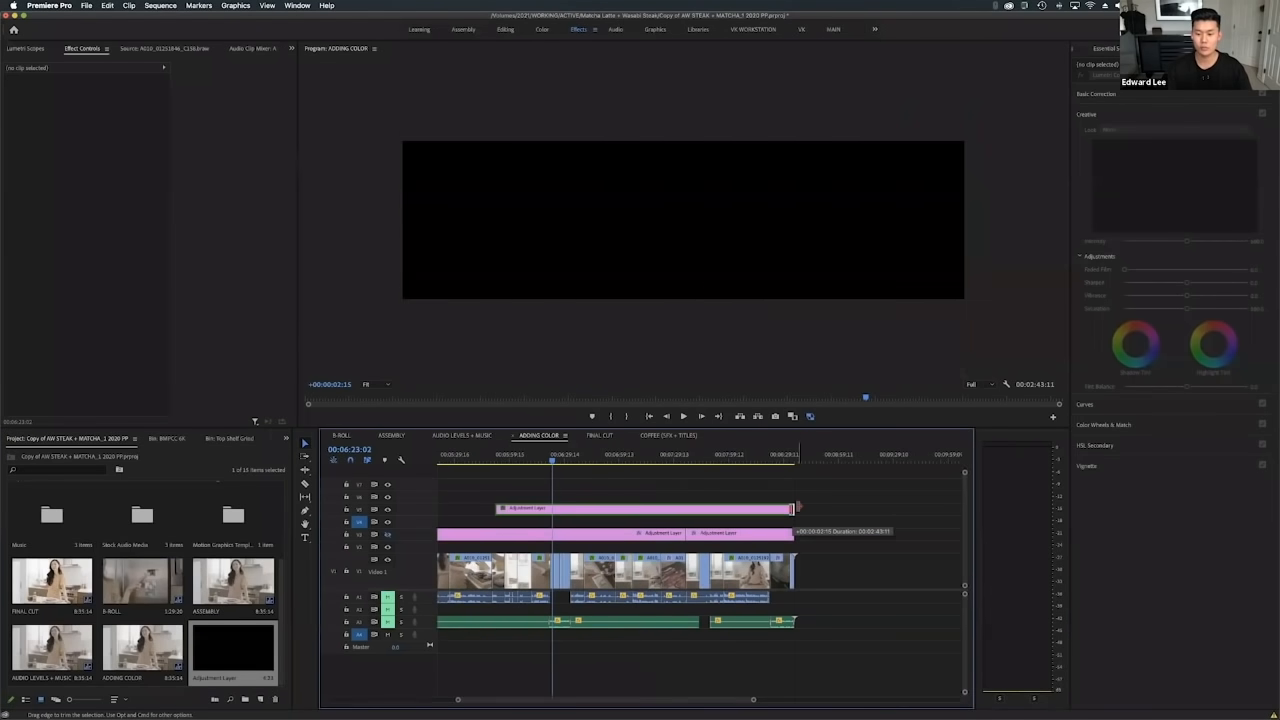
scroll(621, 510, down, 2)
drag(627, 509, 438, 509)
Select the new adjustment layer on V5 and set the playhead to 00:06:22:06 on the sliced steak shot.
click(587, 510)
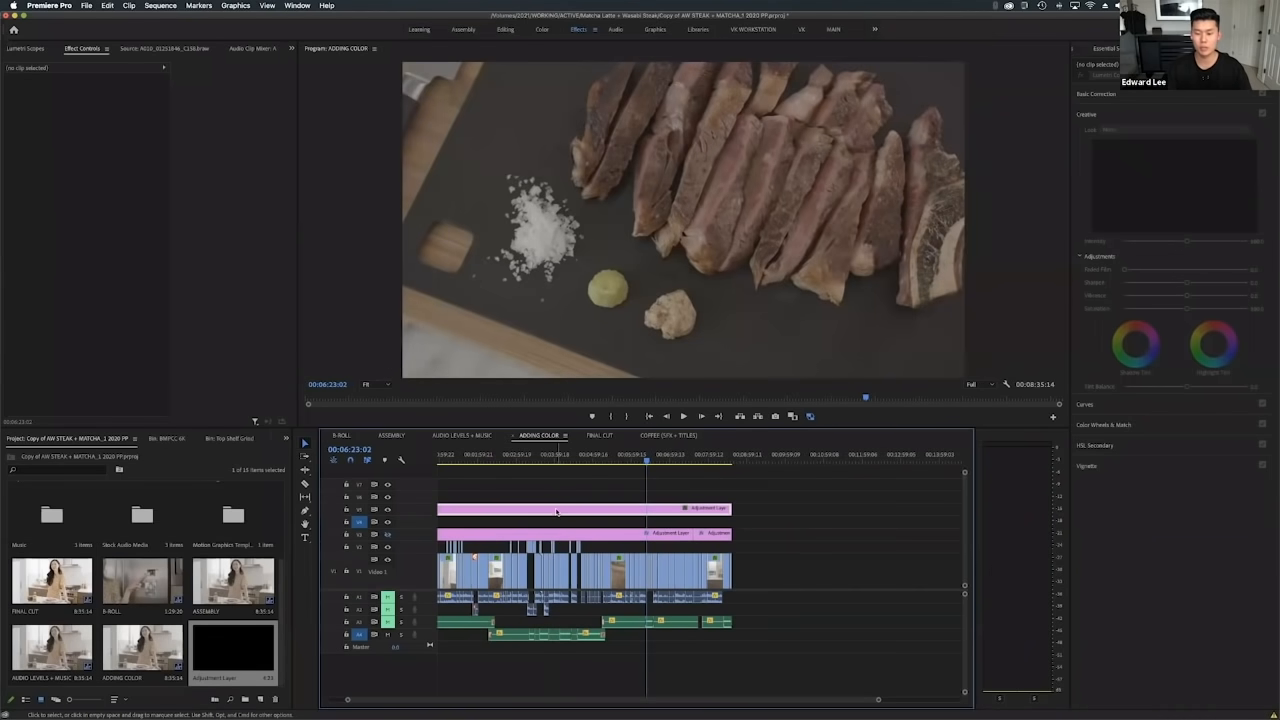
click(605, 457)
drag(632, 456, 647, 456)
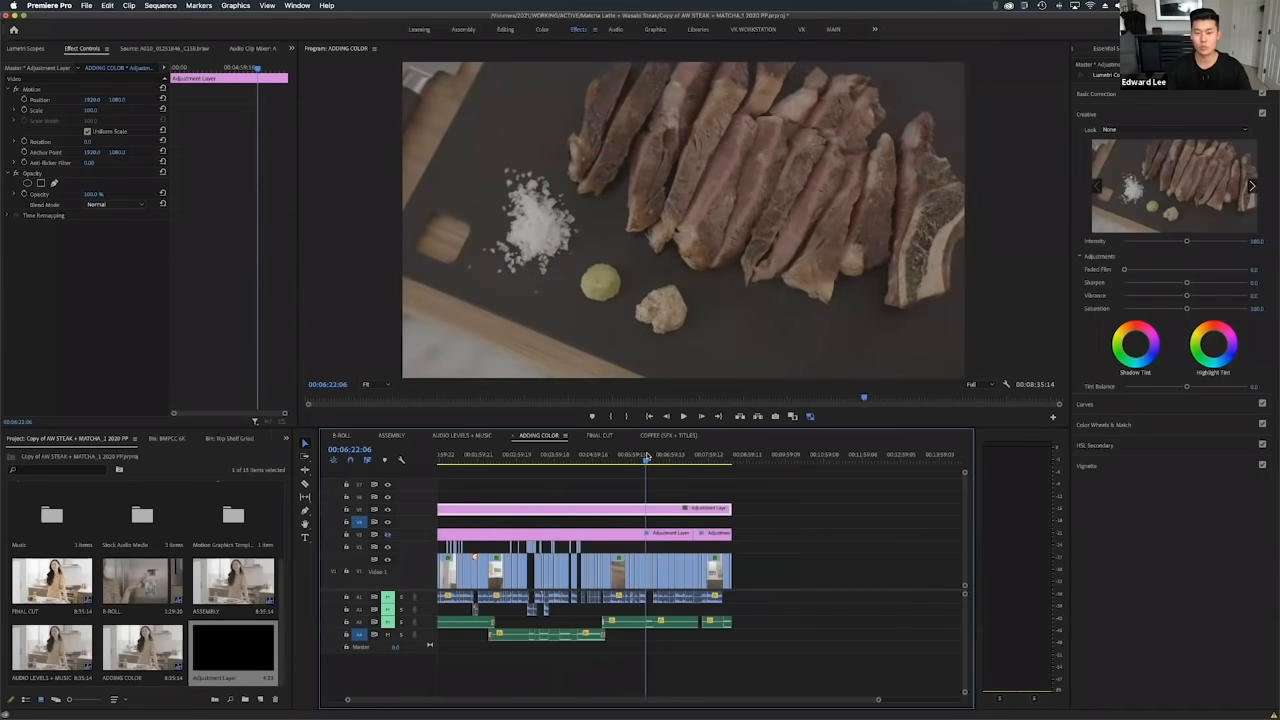
scroll(657, 500, up, 8)
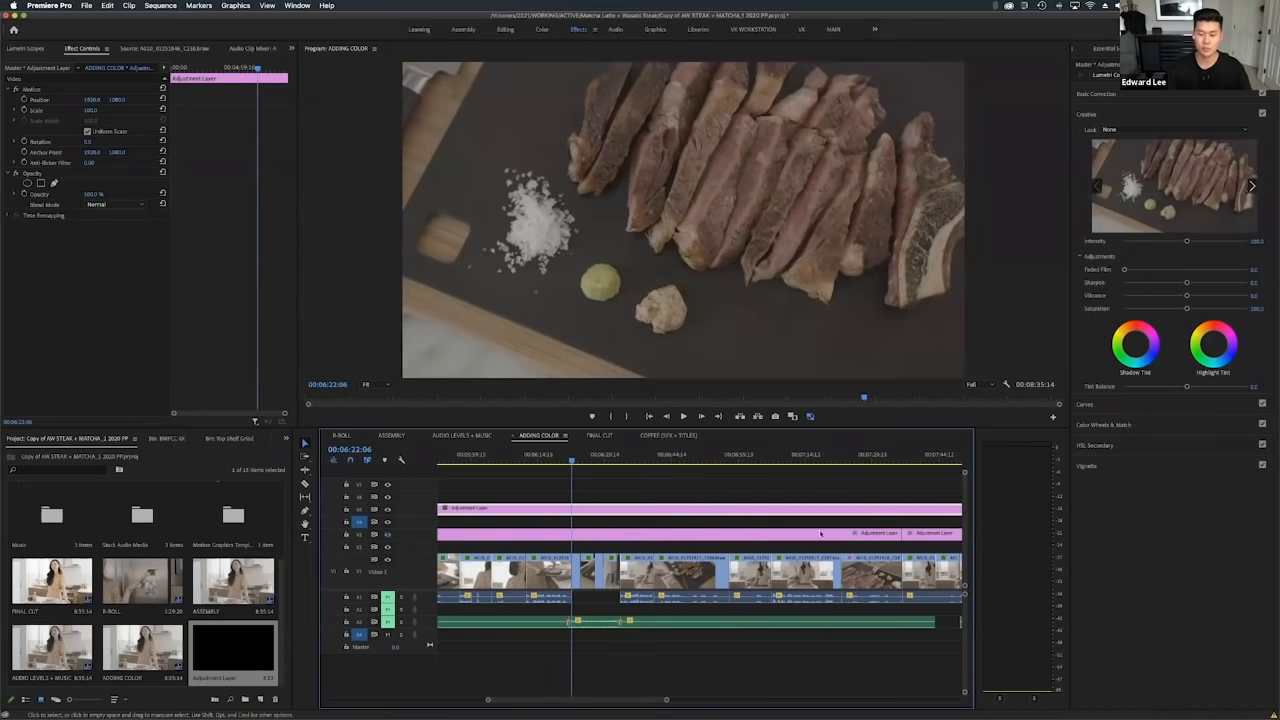
Delete the new adjustment layer from track V5 and select the existing adjustment layer on V3.
drag(636, 517, 637, 512)
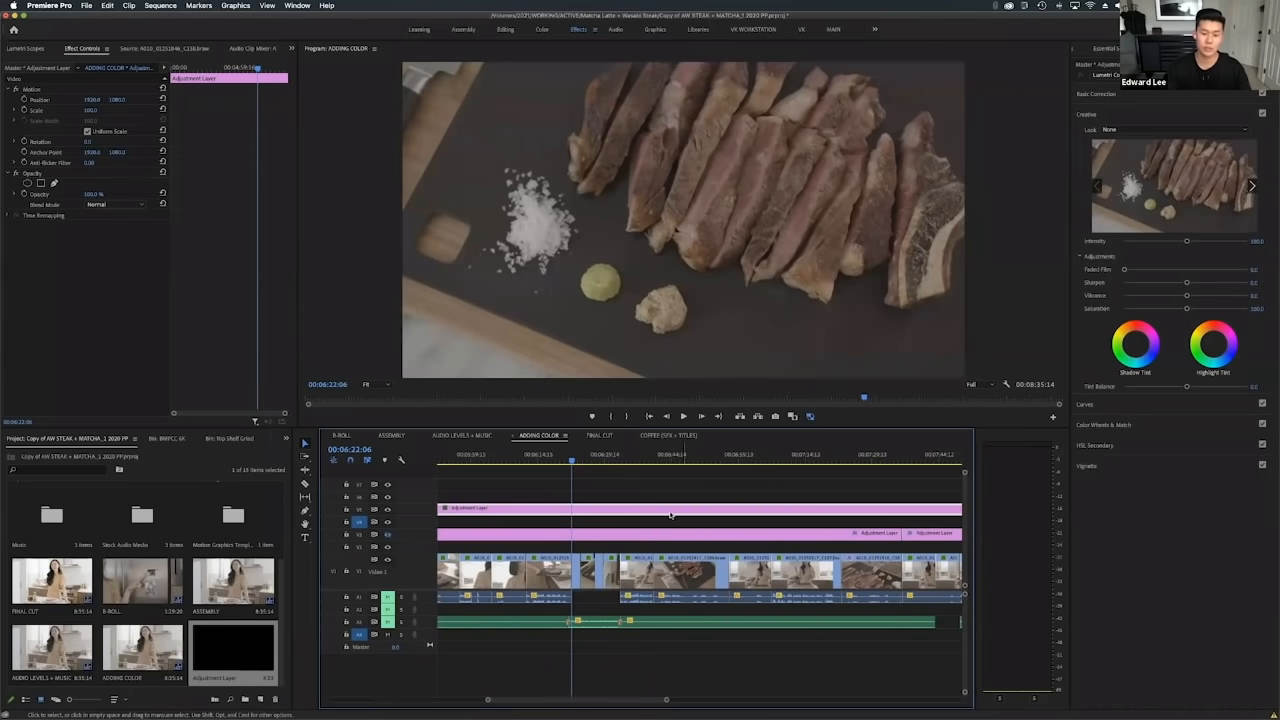
key(Delete)
scroll(651, 517, up, 3)
click(593, 534)
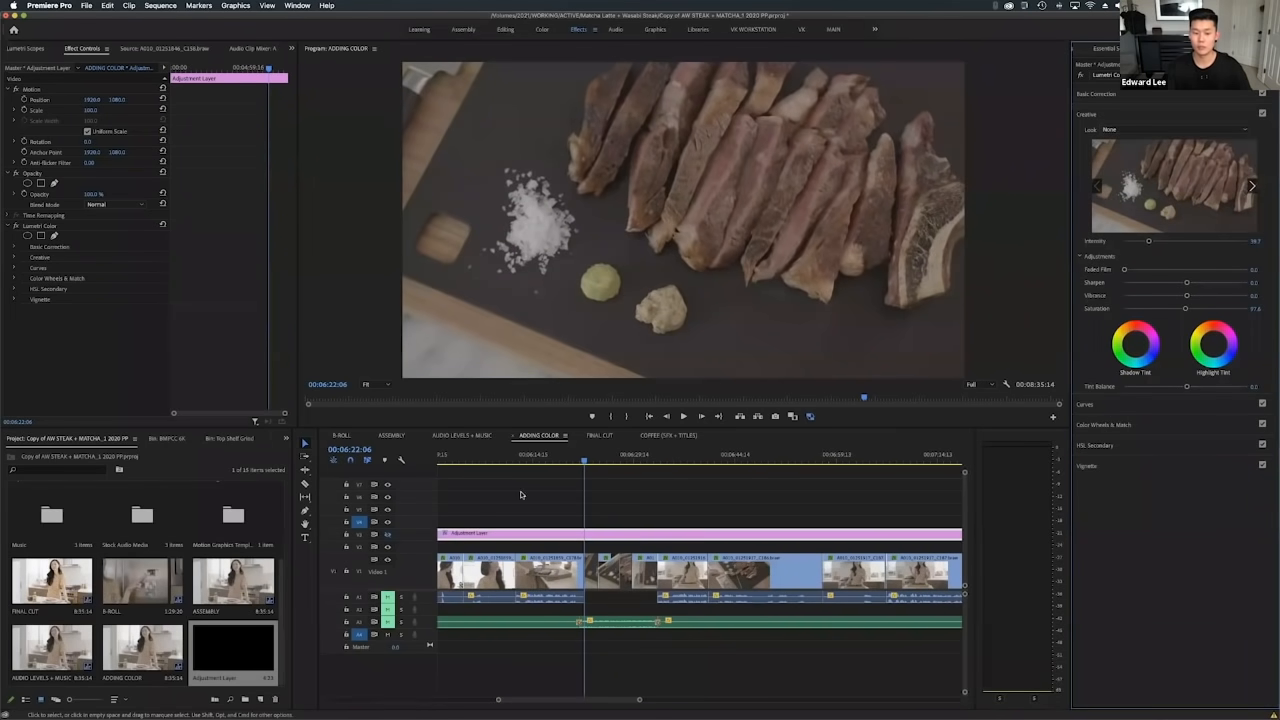
click(534, 532)
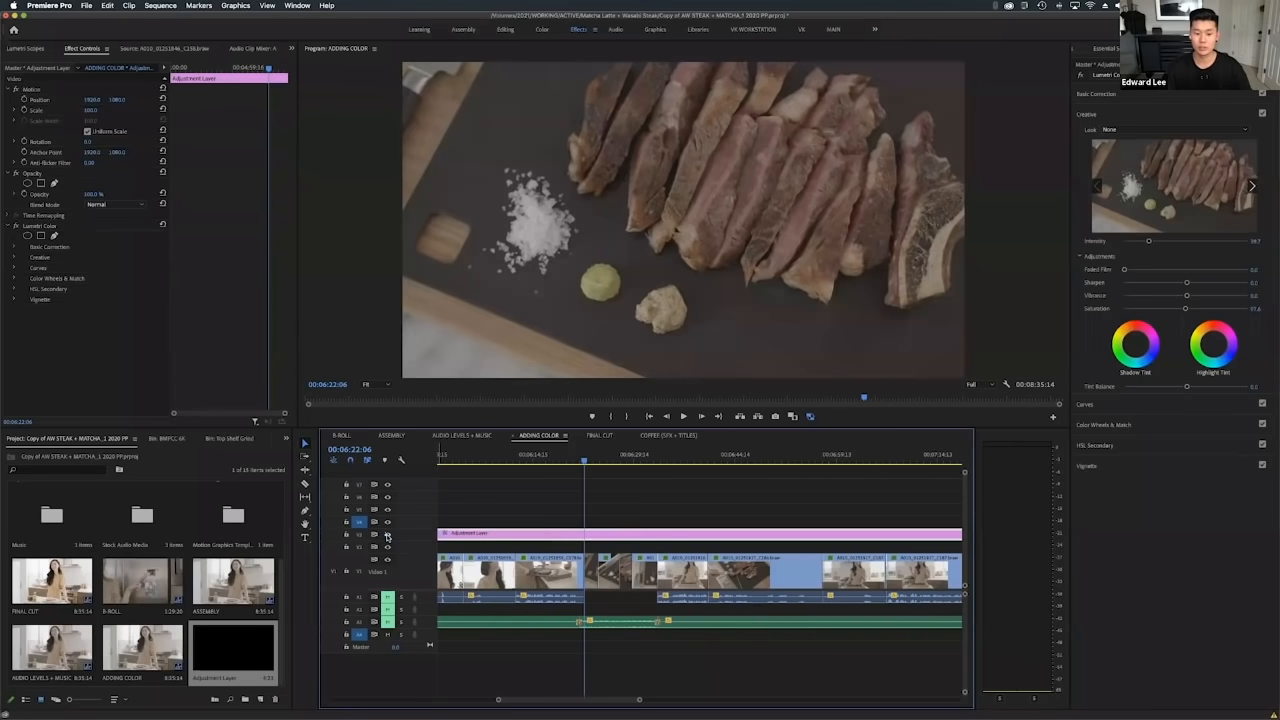
Turn on track V3's output and apply the TK_GEN5_REC709_17point Creative look to its adjustment layer.
click(1146, 129)
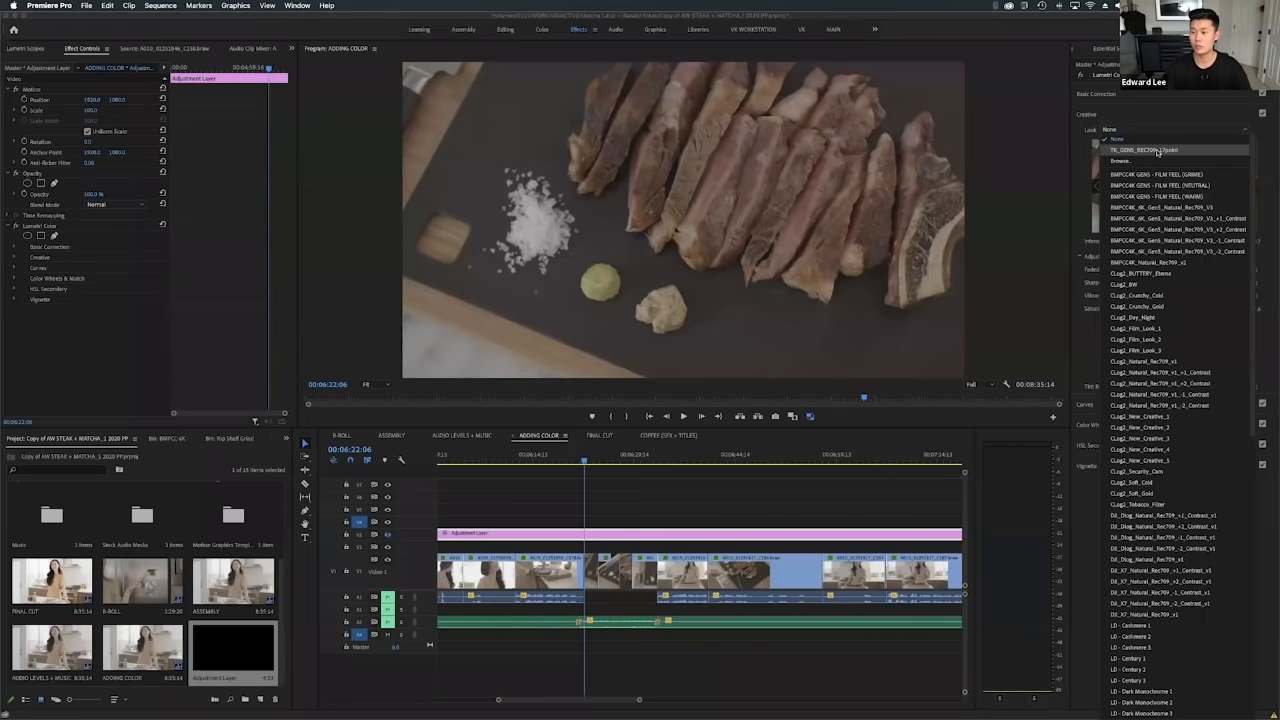
click(1119, 139)
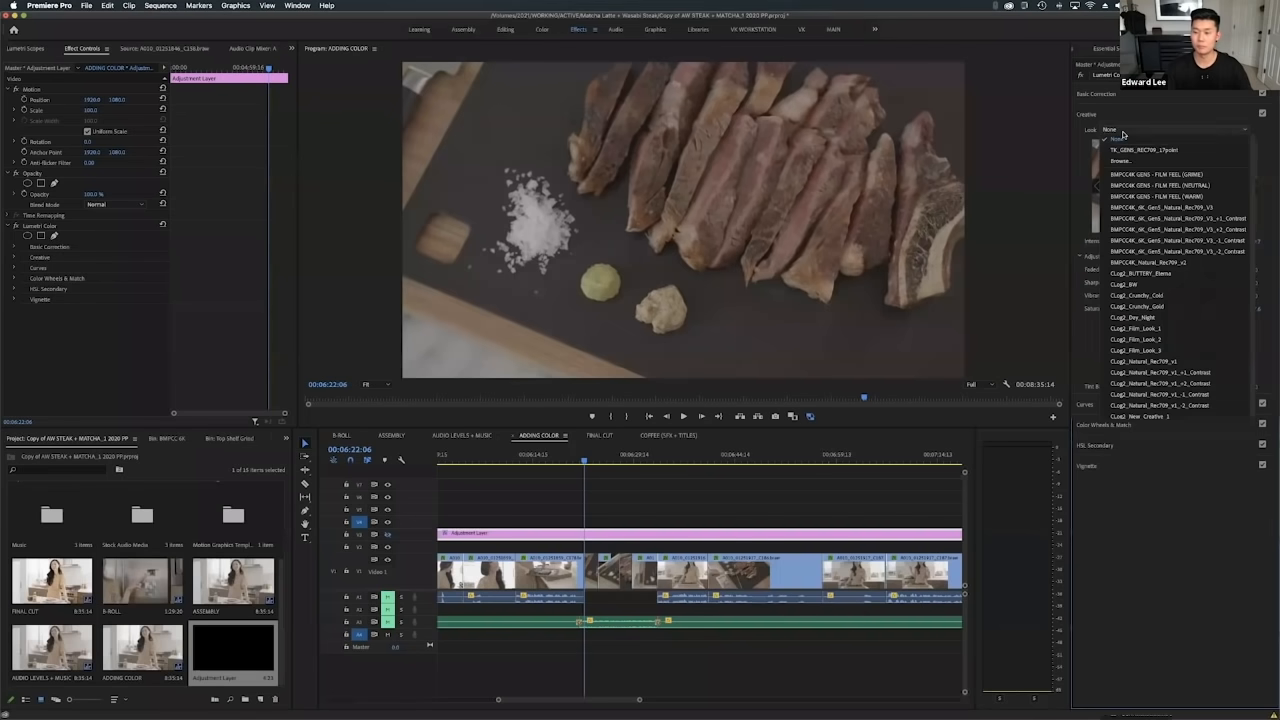
click(385, 539)
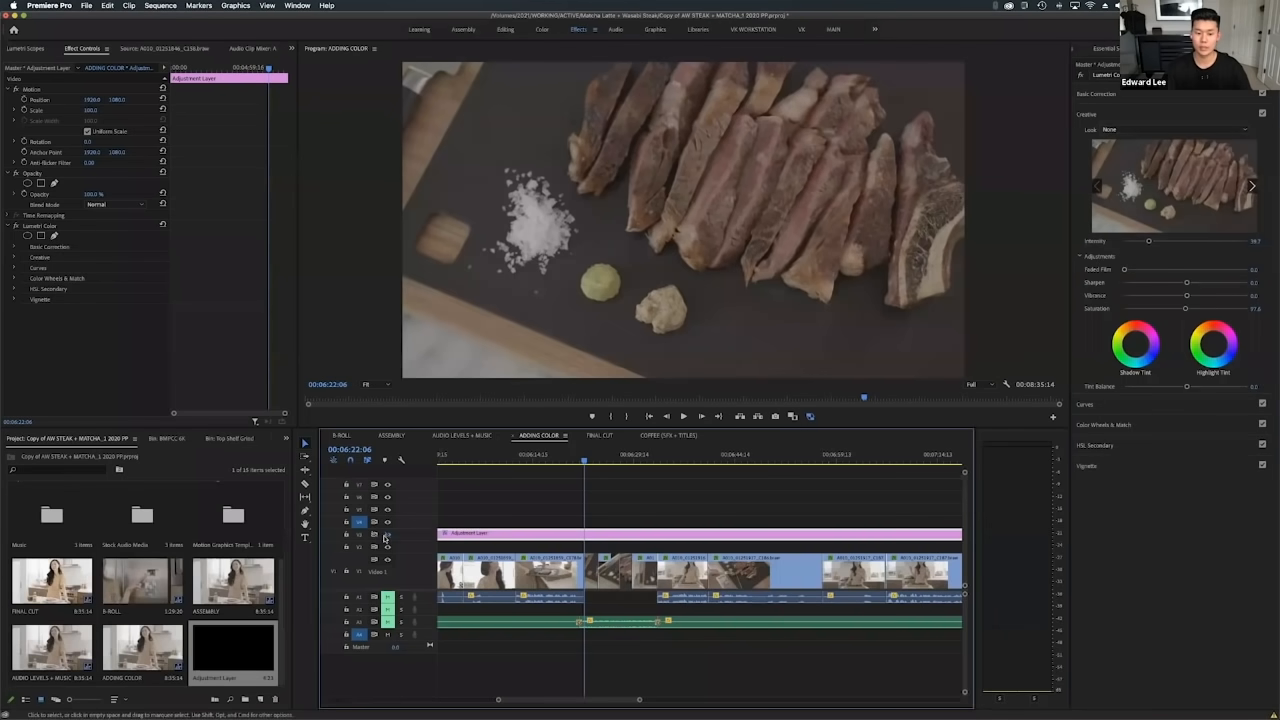
click(1149, 132)
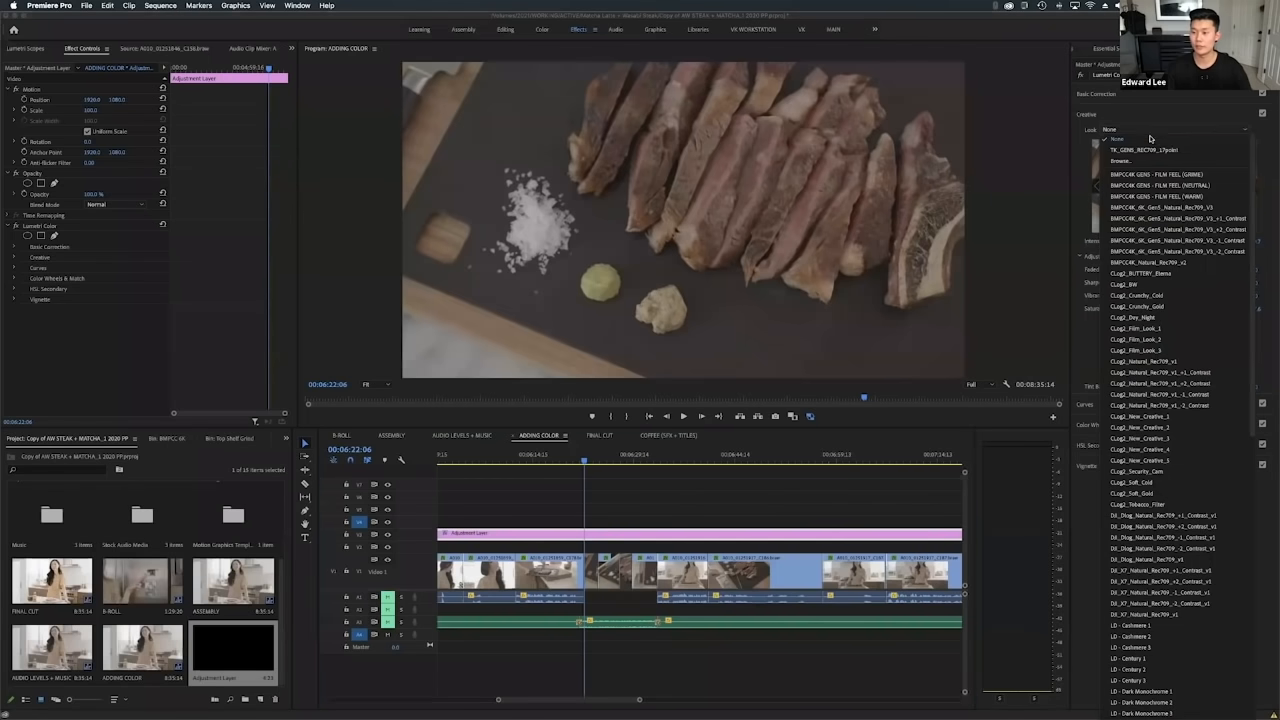
click(1152, 150)
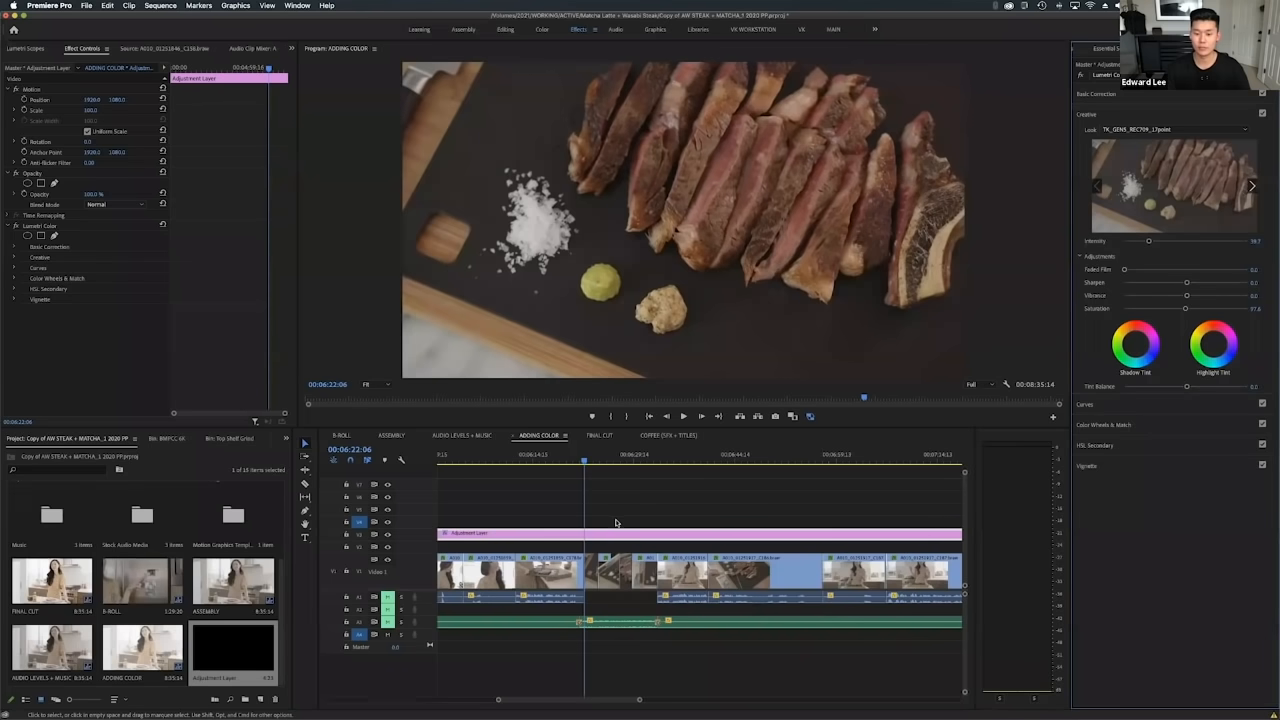
Preview the look on the shot of the carried steak board at 00:06:14:02 and on the sliced steak at 00:06:22:23.
scroll(618, 521, down, 5)
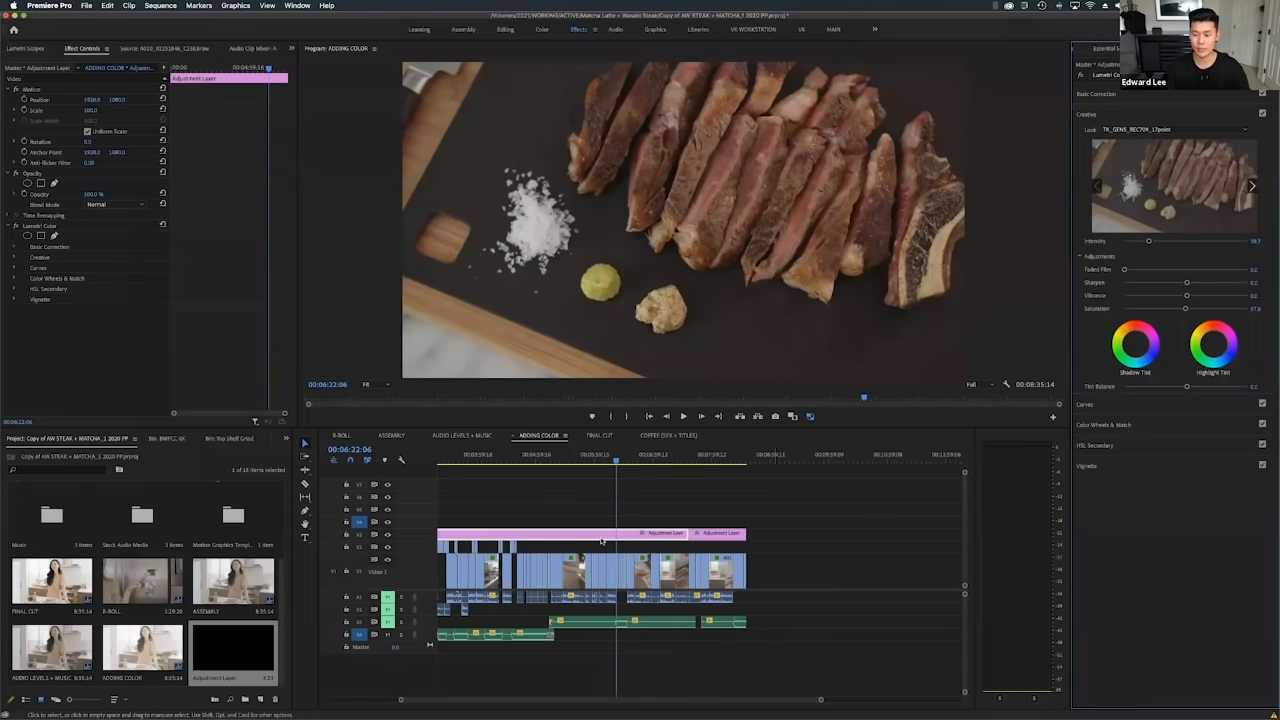
drag(528, 464, 629, 490)
scroll(629, 490, up, 5)
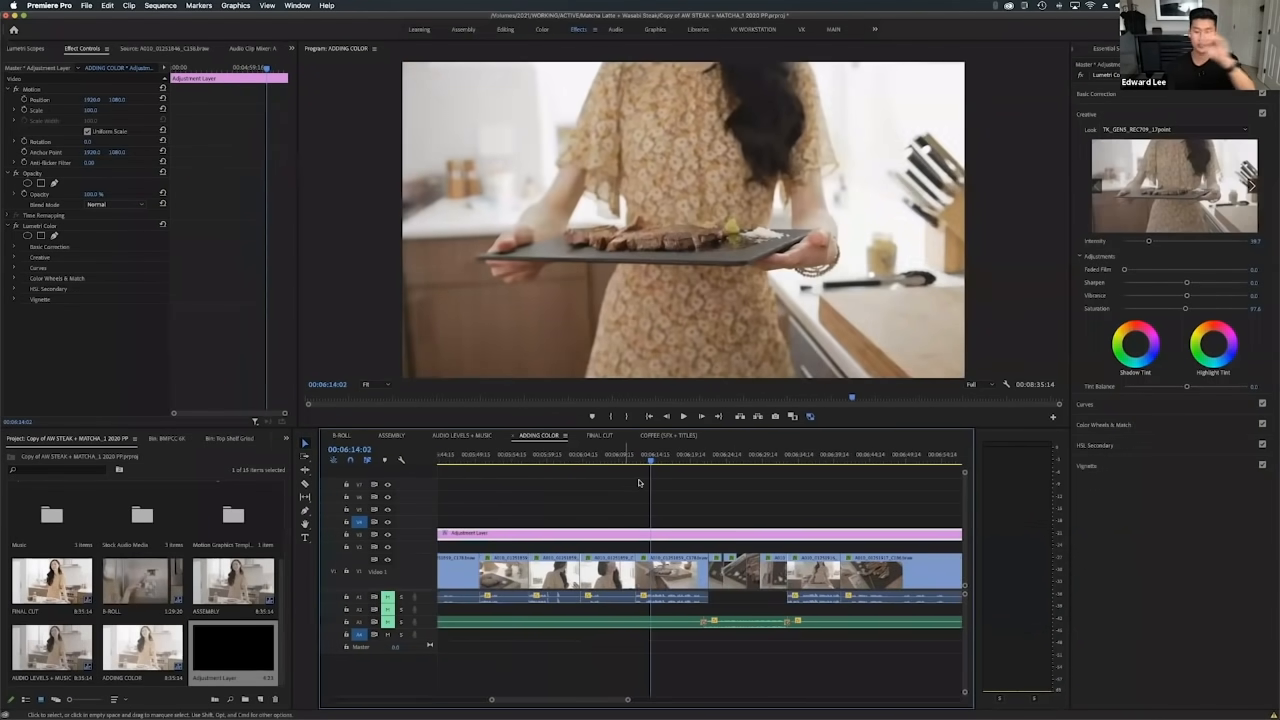
scroll(726, 477, up, 4)
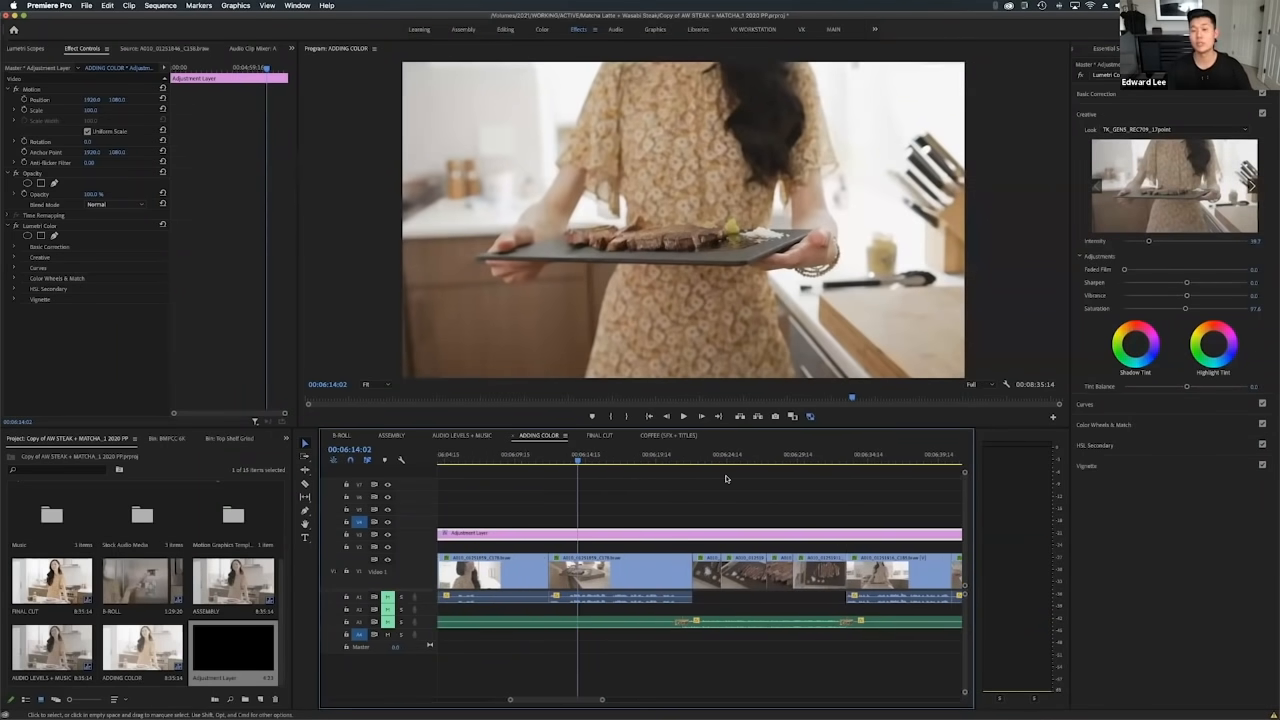
scroll(726, 478, down, 1)
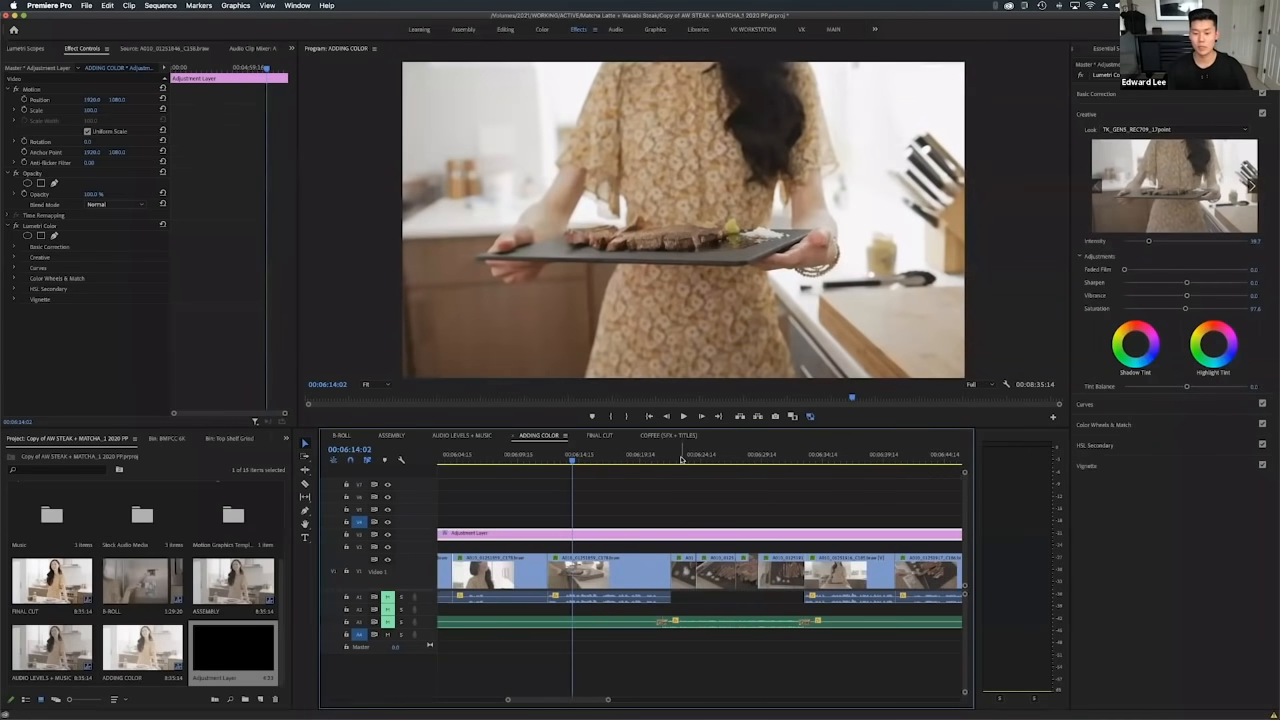
click(681, 457)
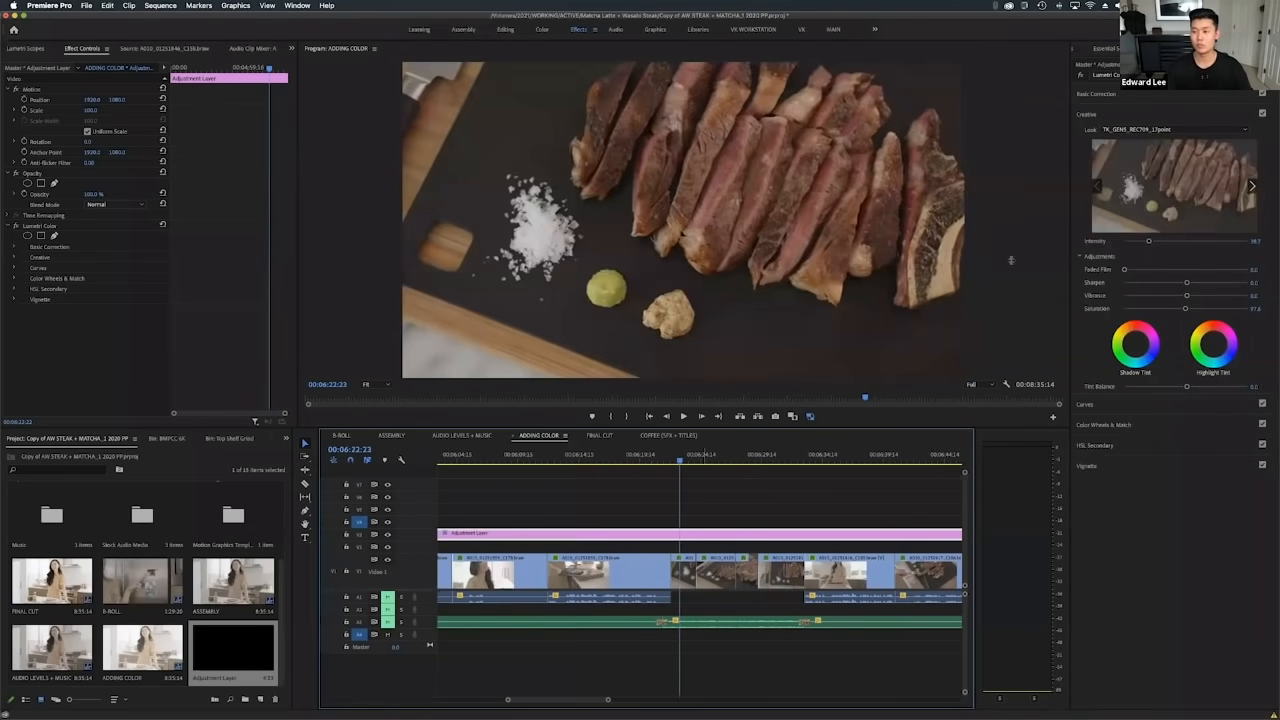
Test an Exposure of about -1.2 on the adjustment layer over the steak shots and restore it to near zero.
click(1125, 95)
mouse_move(1187, 193)
mouse_down()
mouse_move(1158, 197)
mouse_move(1169, 199)
mouse_up()
drag(724, 462, 697, 466)
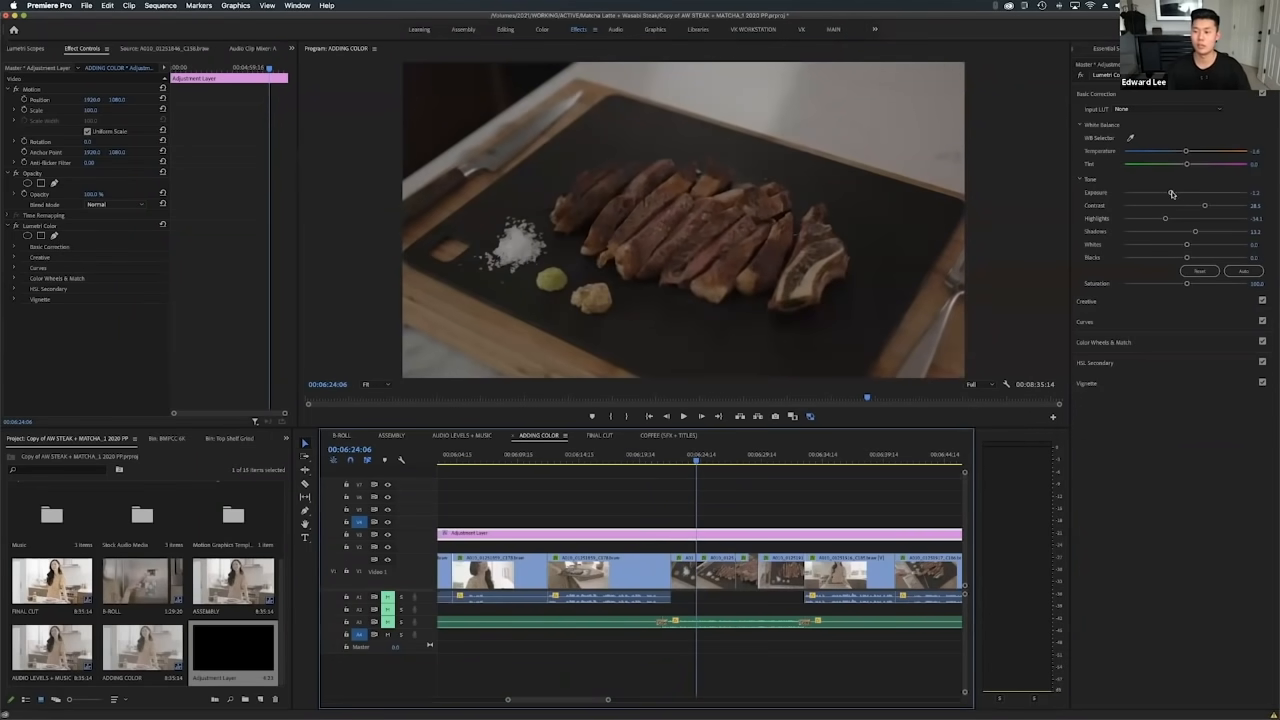
drag(1172, 193, 1188, 193)
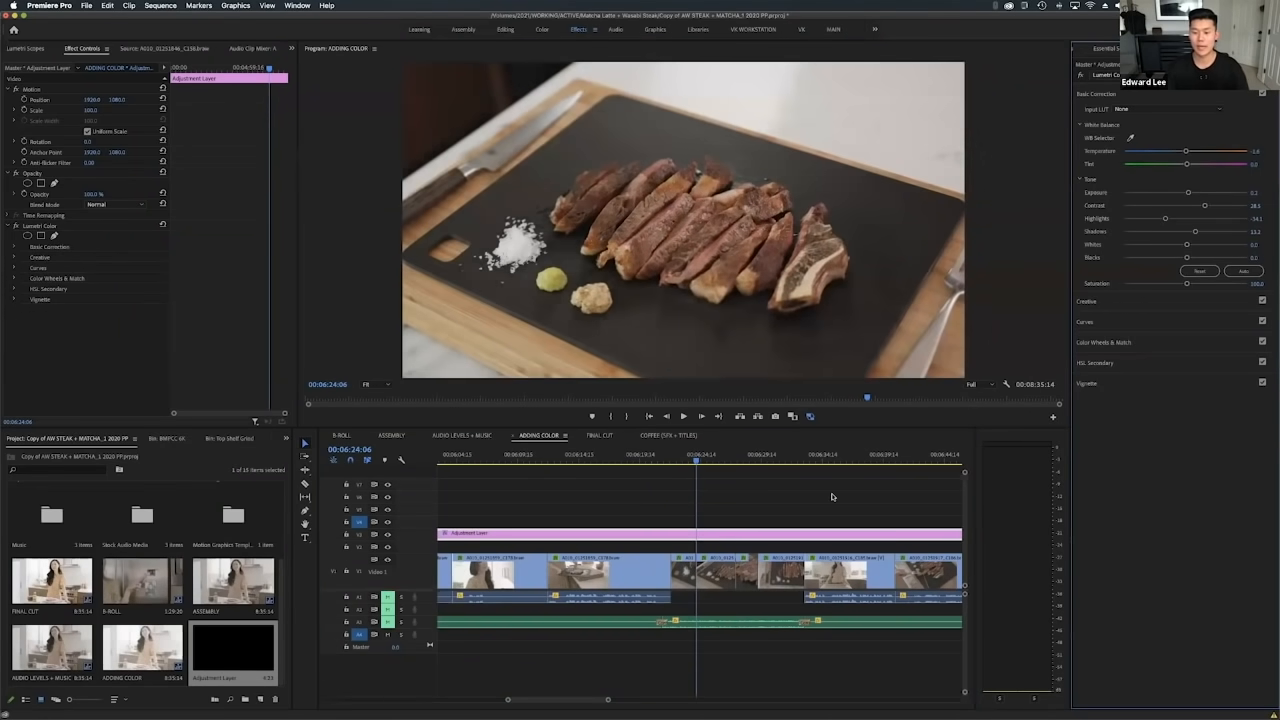
Select the second sliced-steak clip on V1, raise its Exposure to about 2.3 and reduce its Contrast slightly.
click(766, 509)
scroll(766, 509, down, 5)
scroll(807, 543, down, 4)
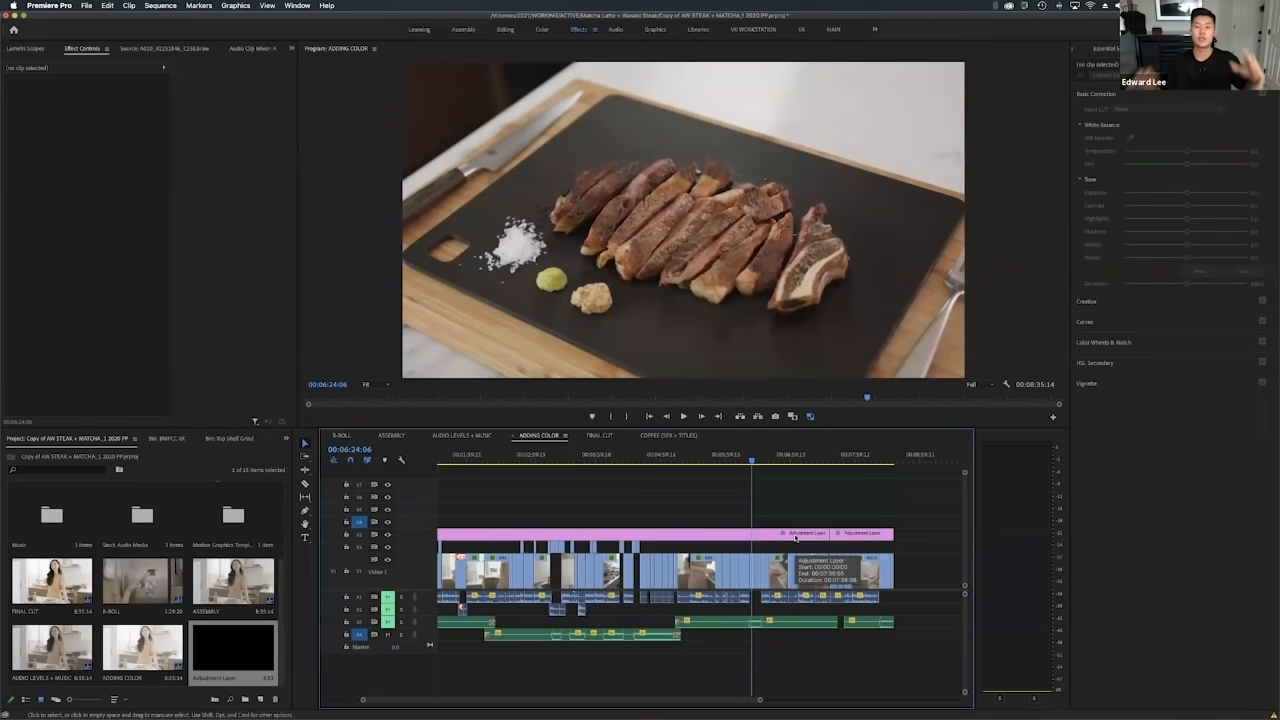
scroll(638, 524, up, 8)
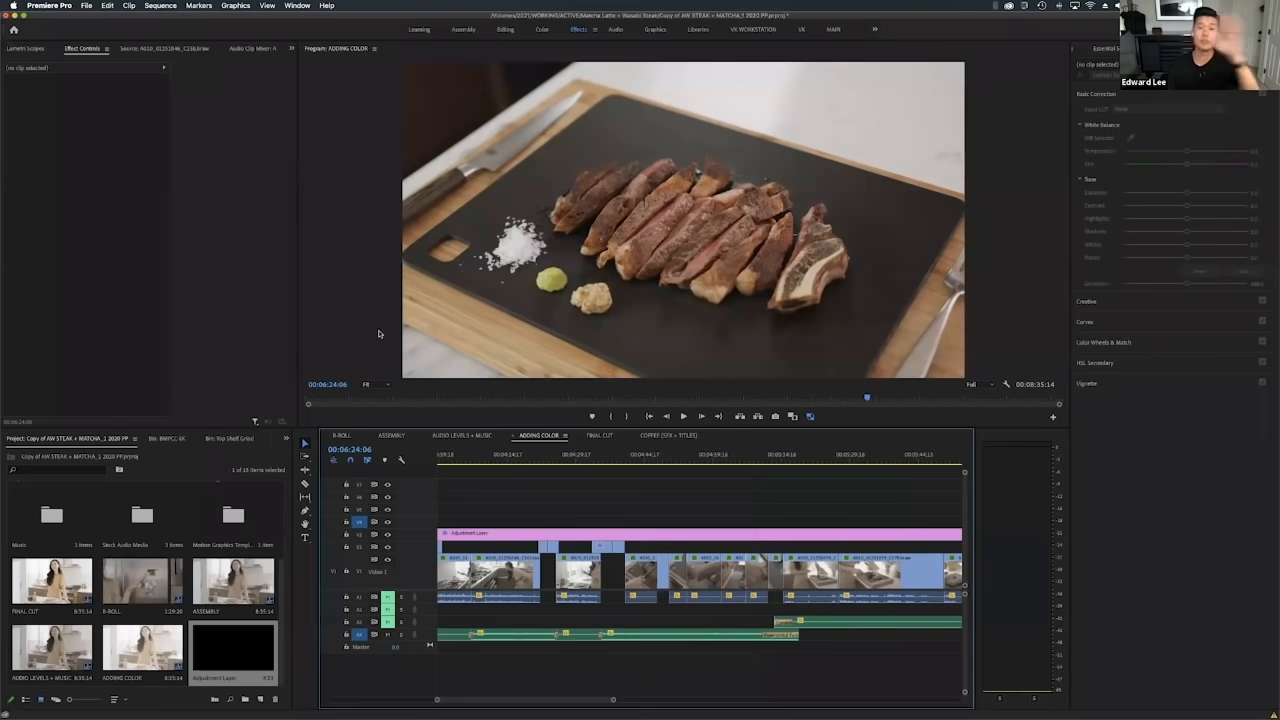
scroll(700, 517, up, 4)
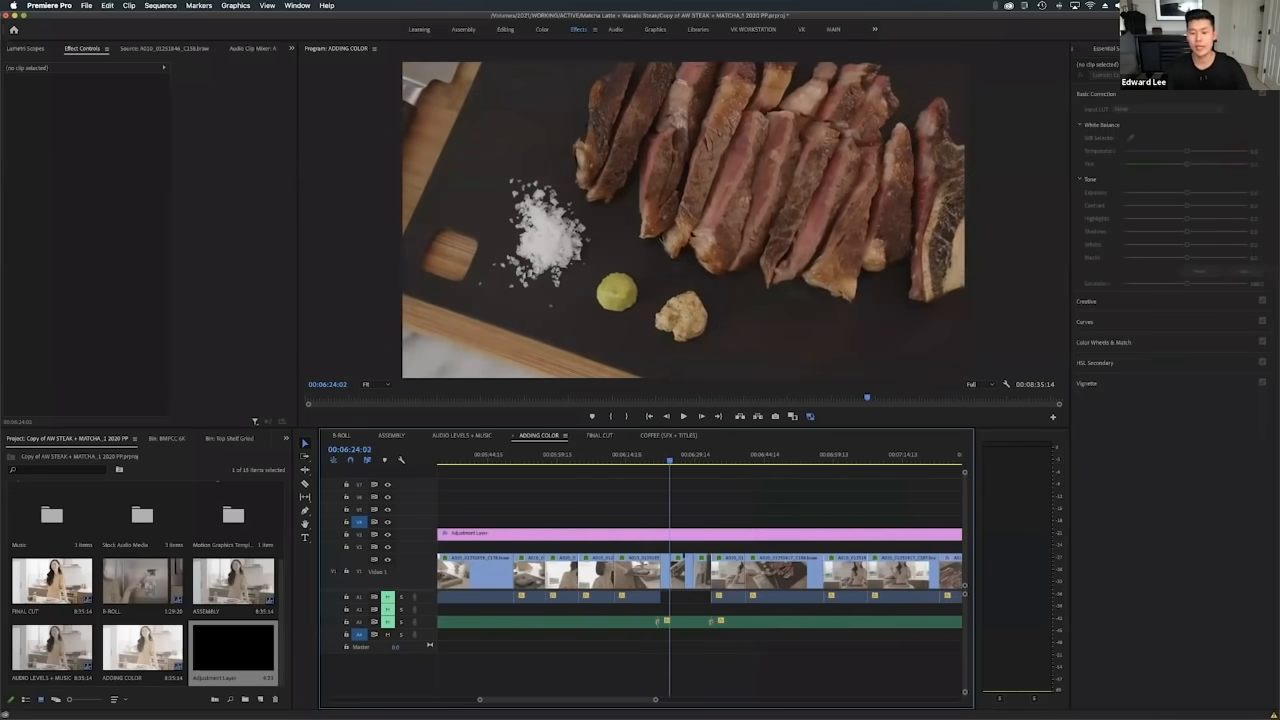
scroll(660, 560, up, 3)
click(643, 571)
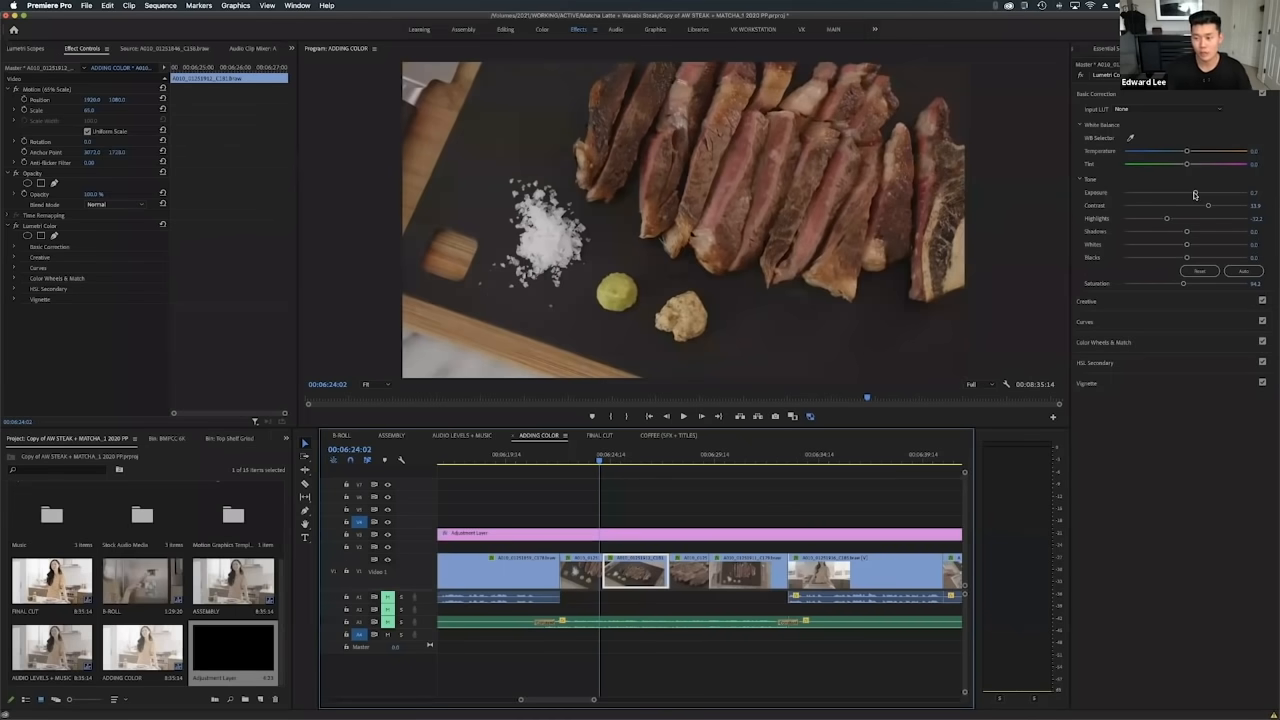
click(648, 518)
click(637, 565)
drag(1201, 195, 1188, 195)
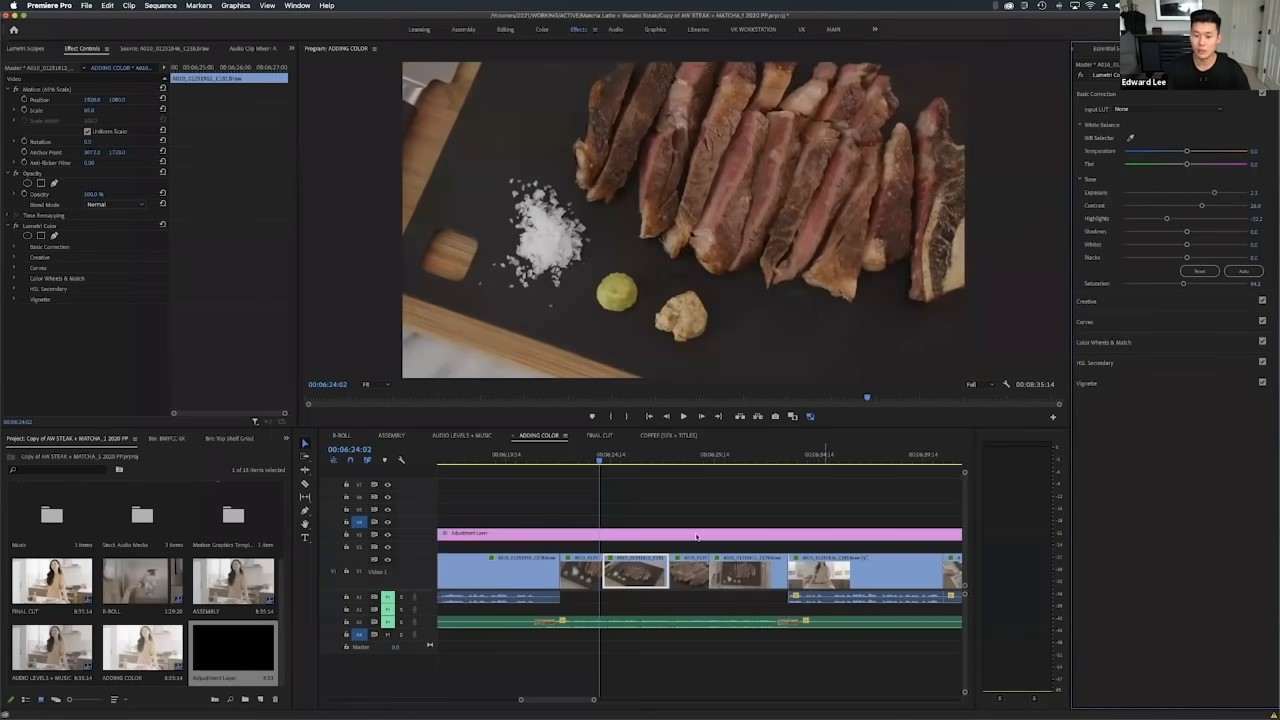
Select the first sliced-steak clip, set the playhead to 00:06:23:07 and enable the clip's Lumetri Color effect.
scroll(639, 546, up, 2)
click(550, 568)
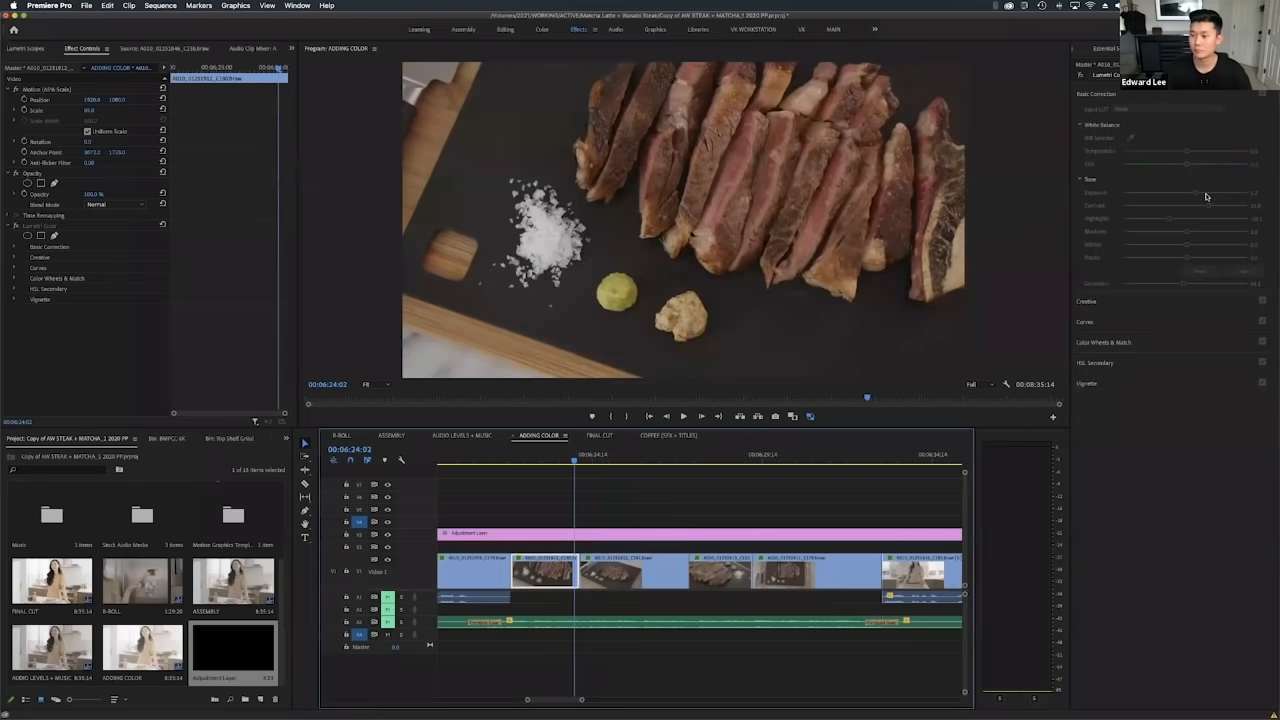
click(548, 458)
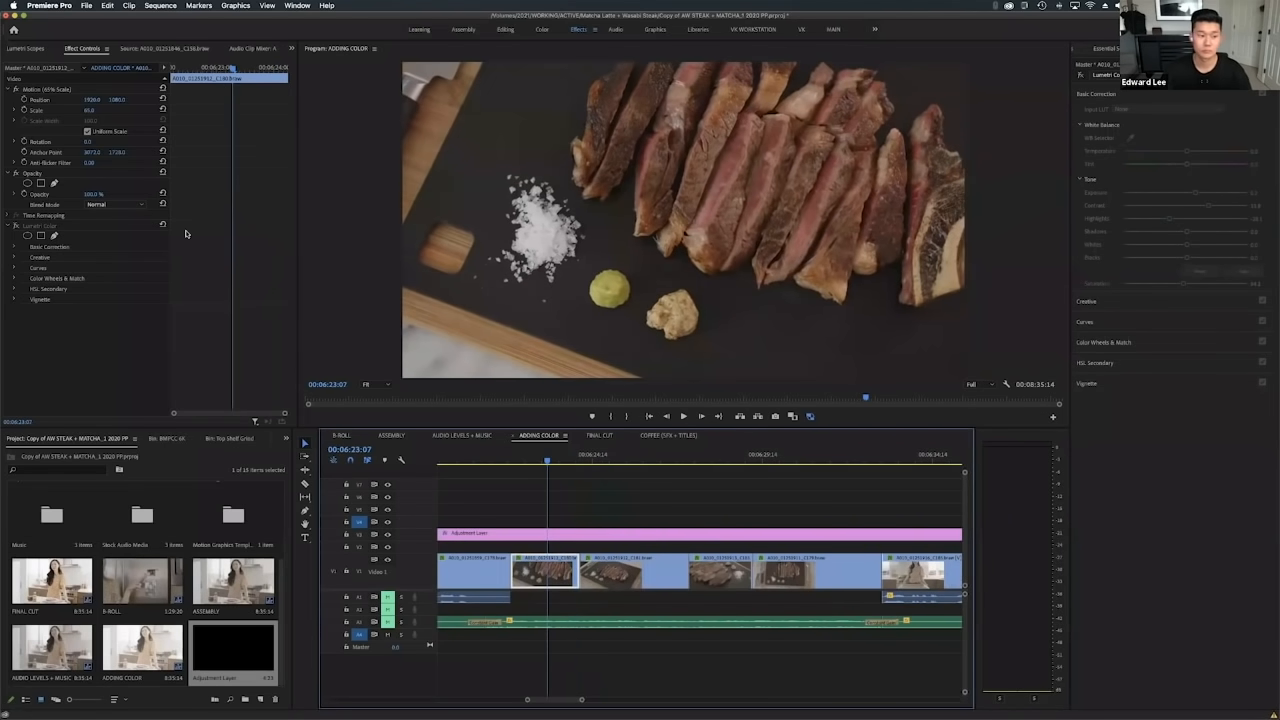
click(15, 226)
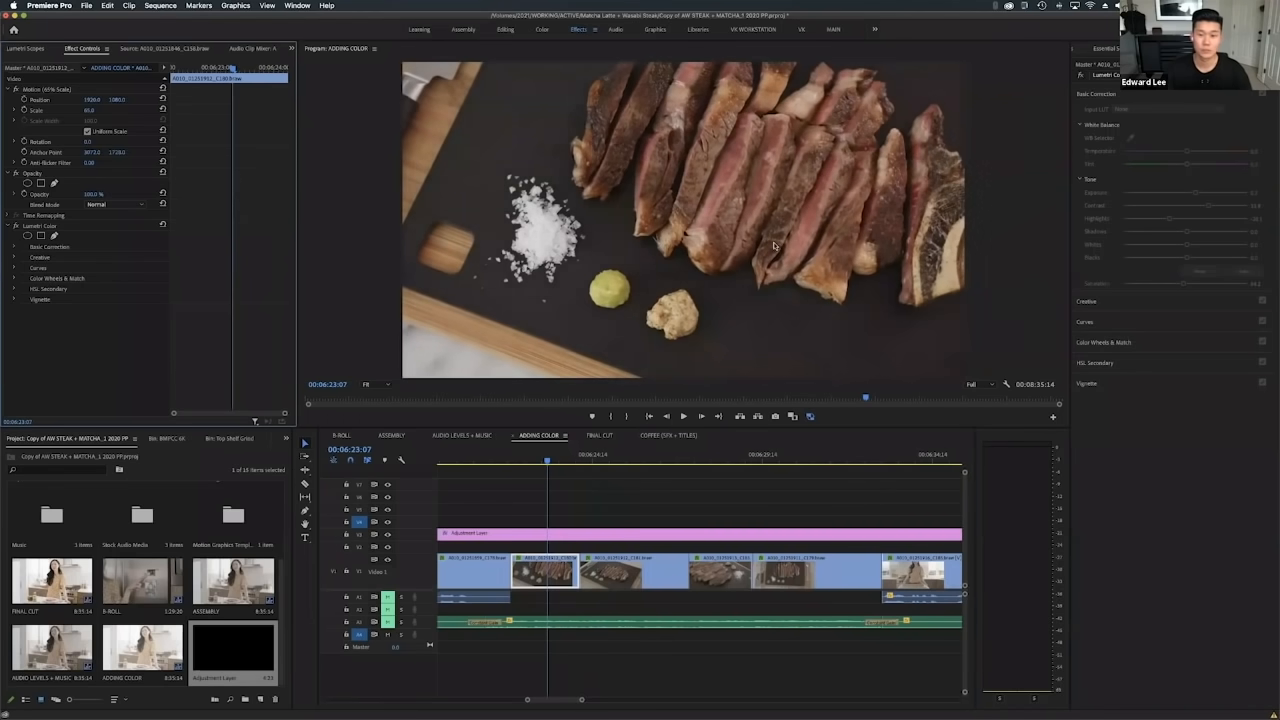
Lower the first sliced-steak clip's Exposure to about 0.5, fine-tune its Contrast and deselect the clip.
click(601, 562)
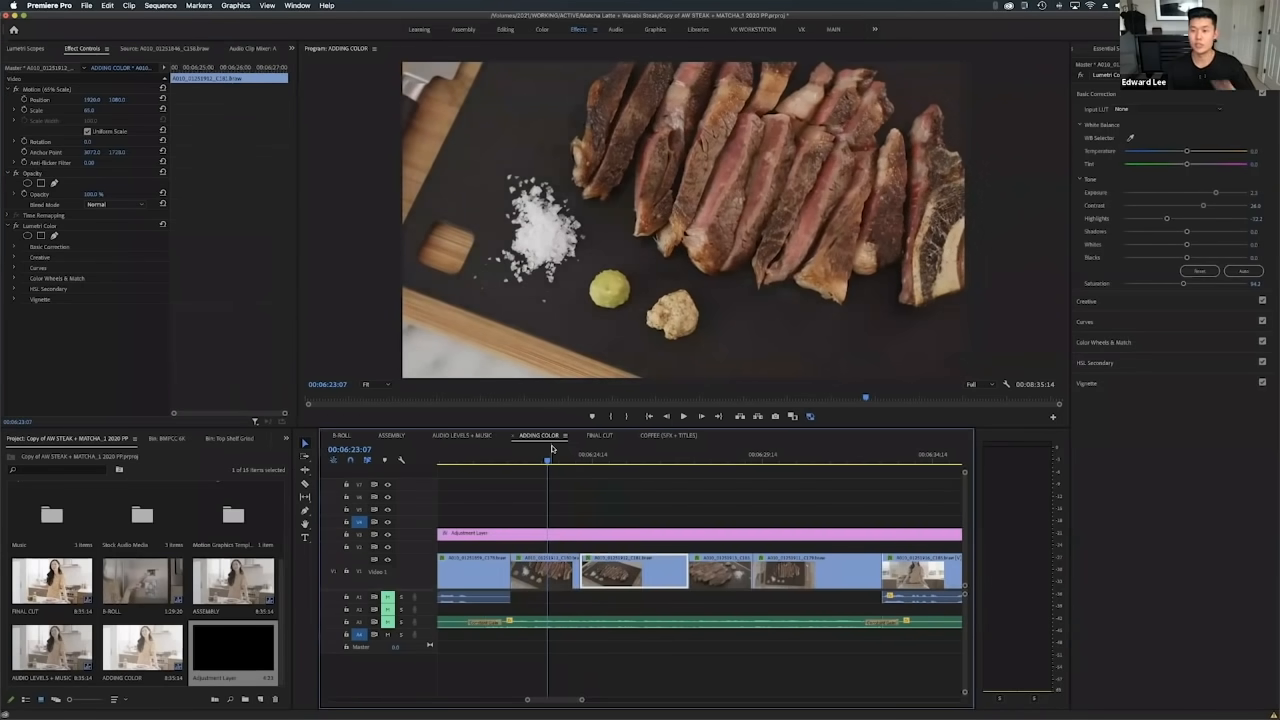
click(557, 578)
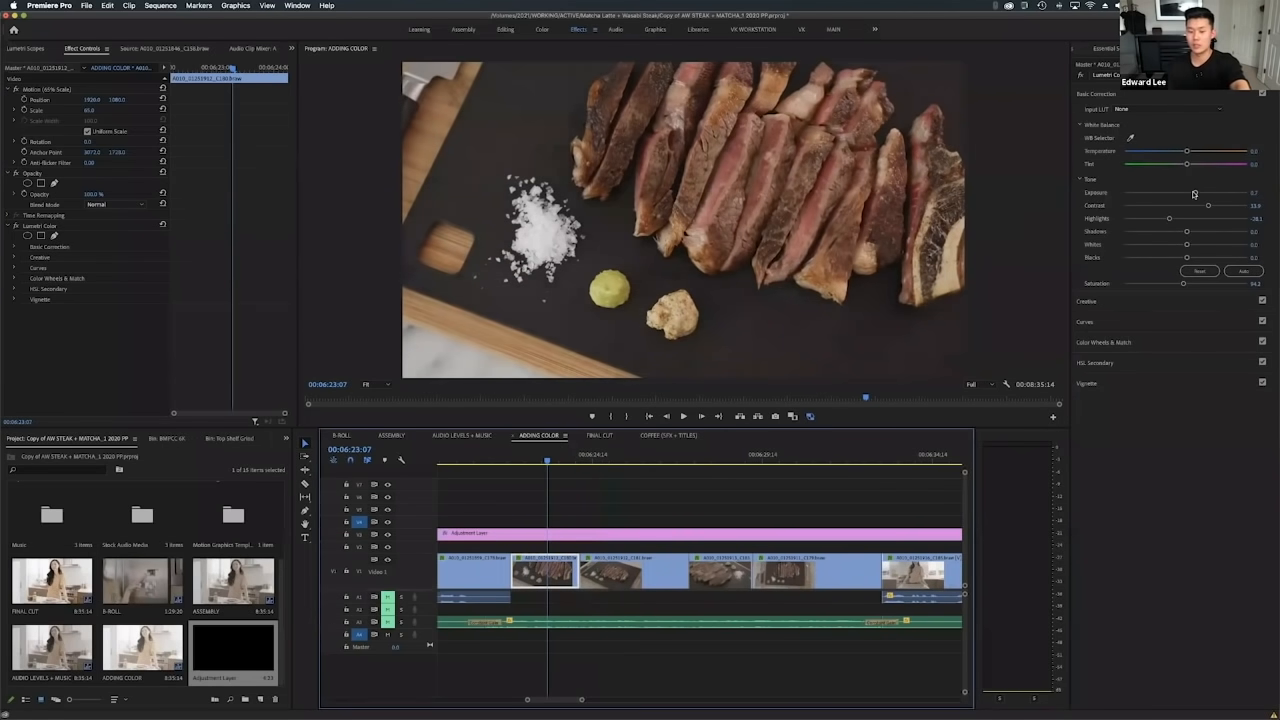
drag(1194, 193, 1208, 207)
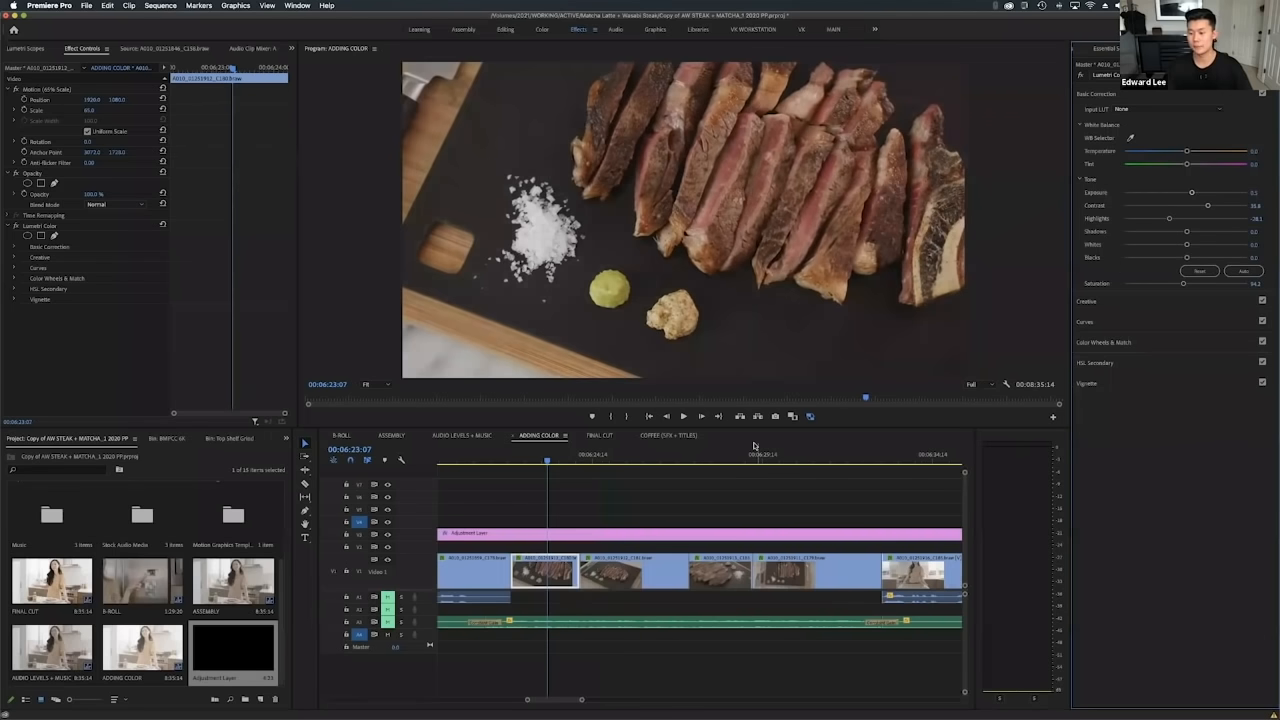
click(697, 505)
scroll(697, 505, down, 4)
scroll(702, 508, right, 1)
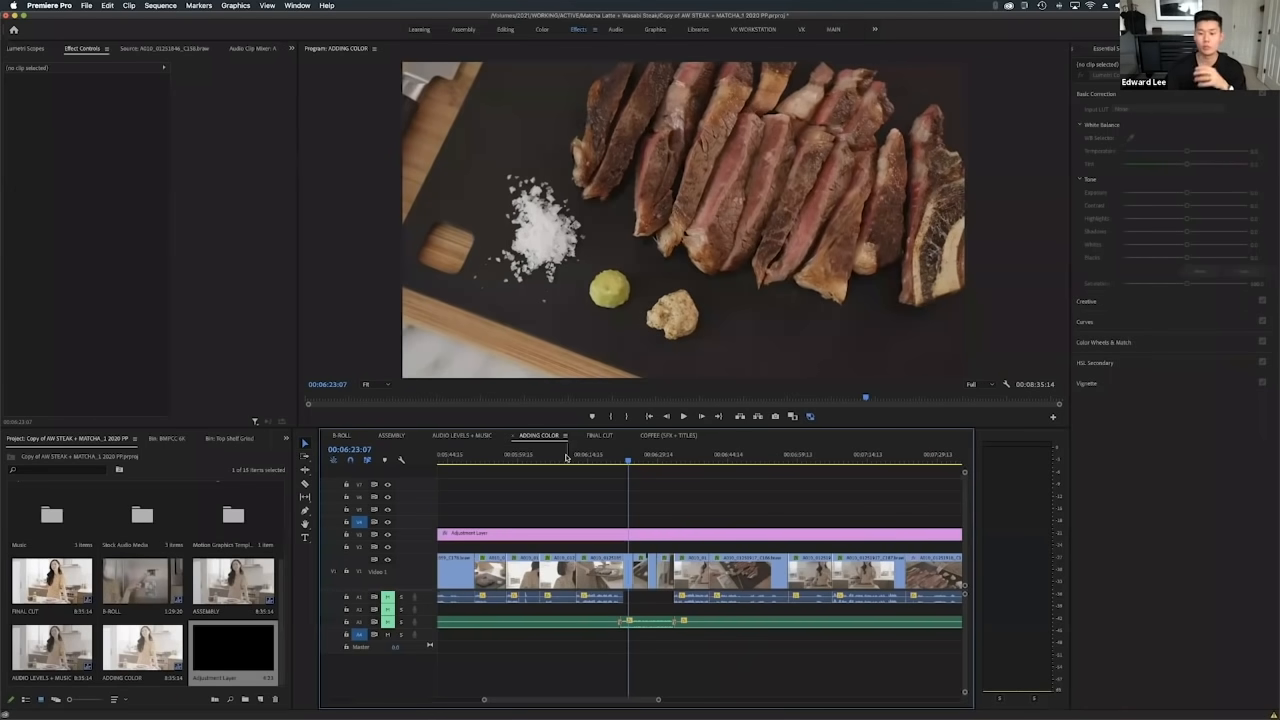
Add points to the first sliced-steak clip's Hue vs Sat curve and pull the orange-yellow range down to desaturate it.
click(635, 566)
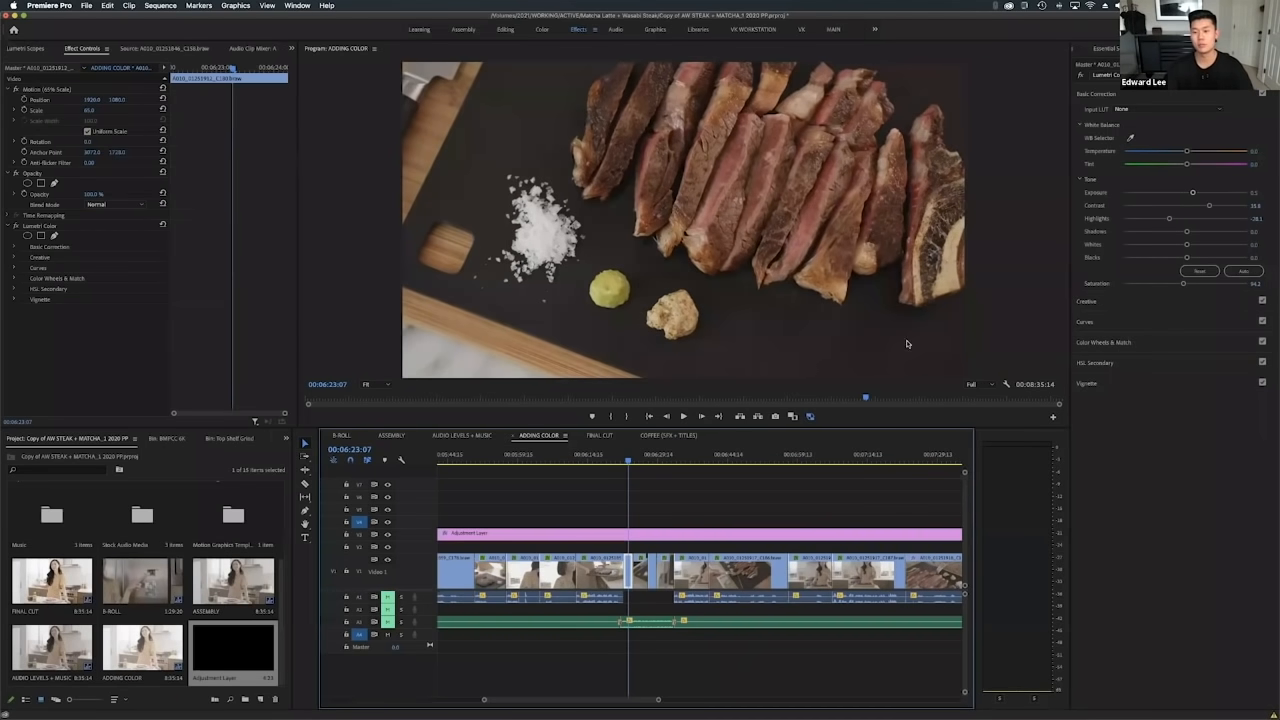
scroll(723, 535, up, 5)
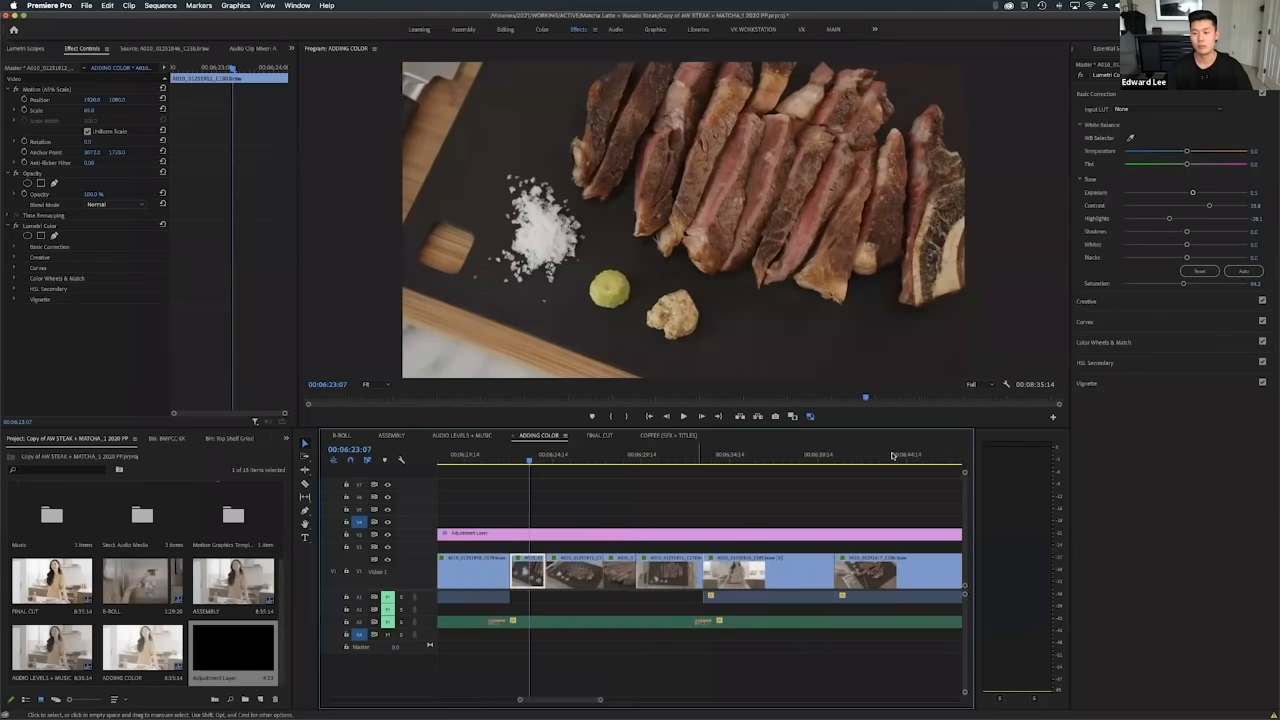
scroll(614, 517, up, 5)
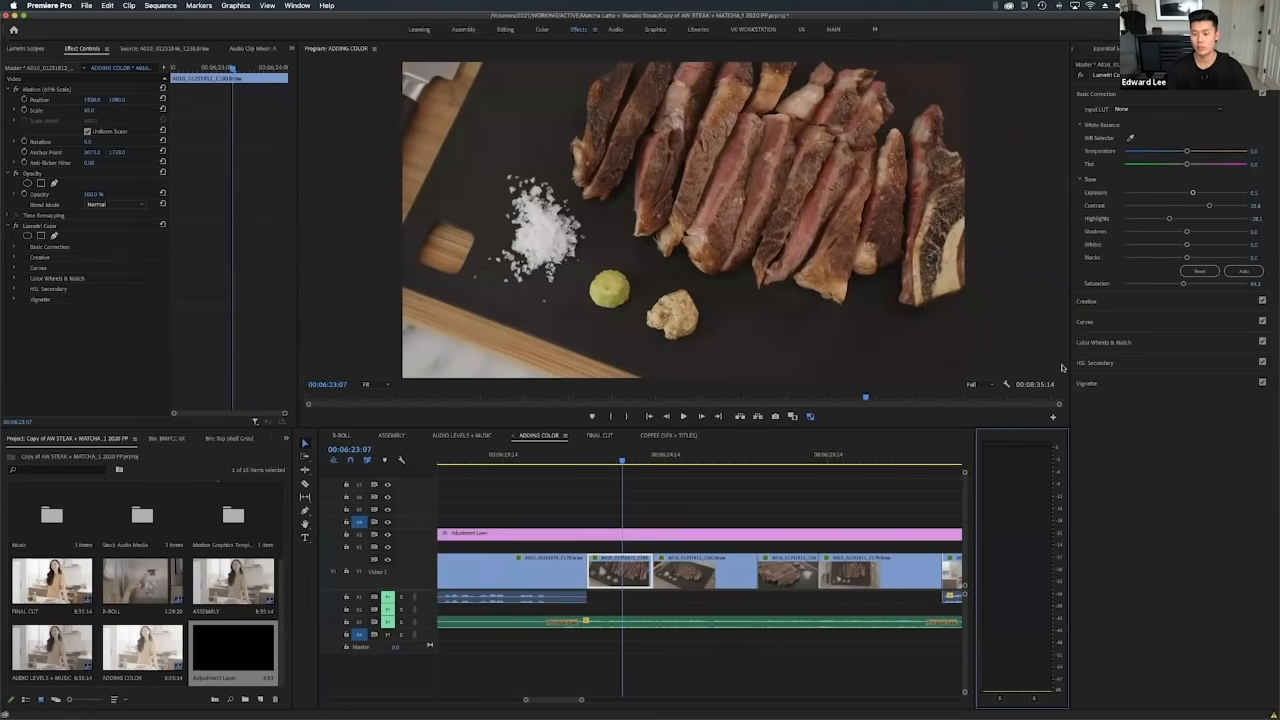
click(634, 543)
click(632, 567)
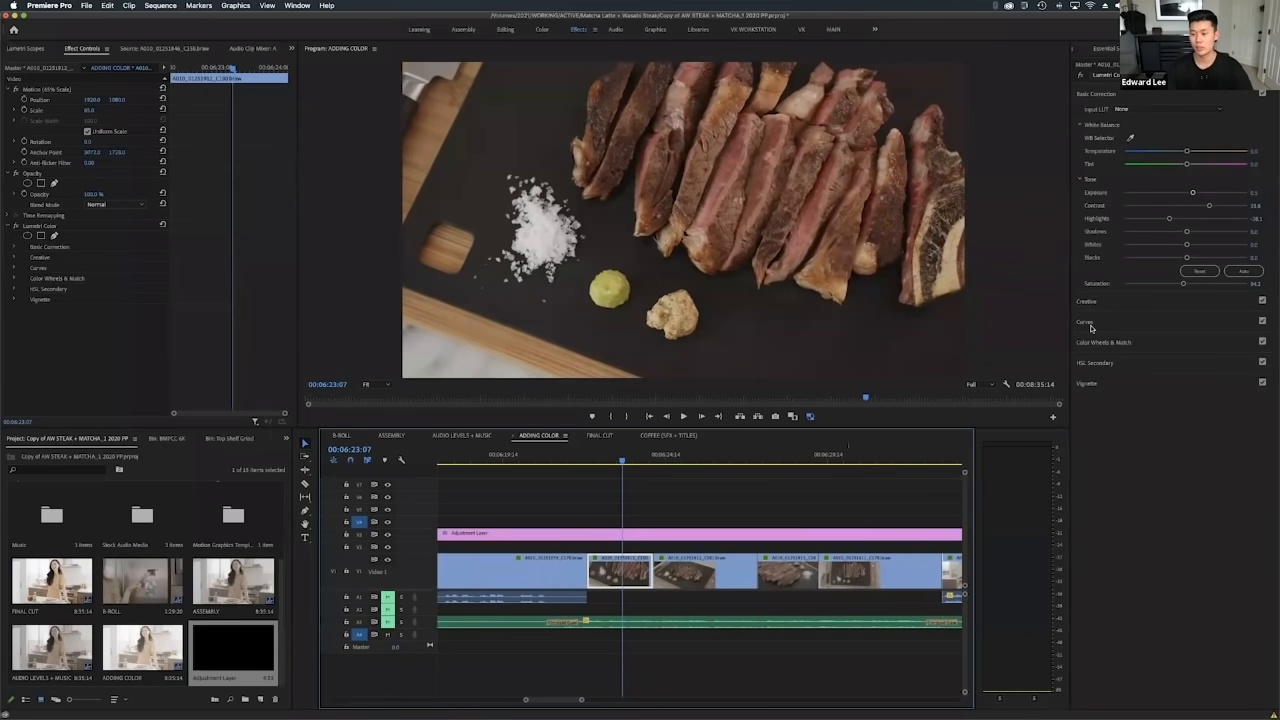
click(1086, 322)
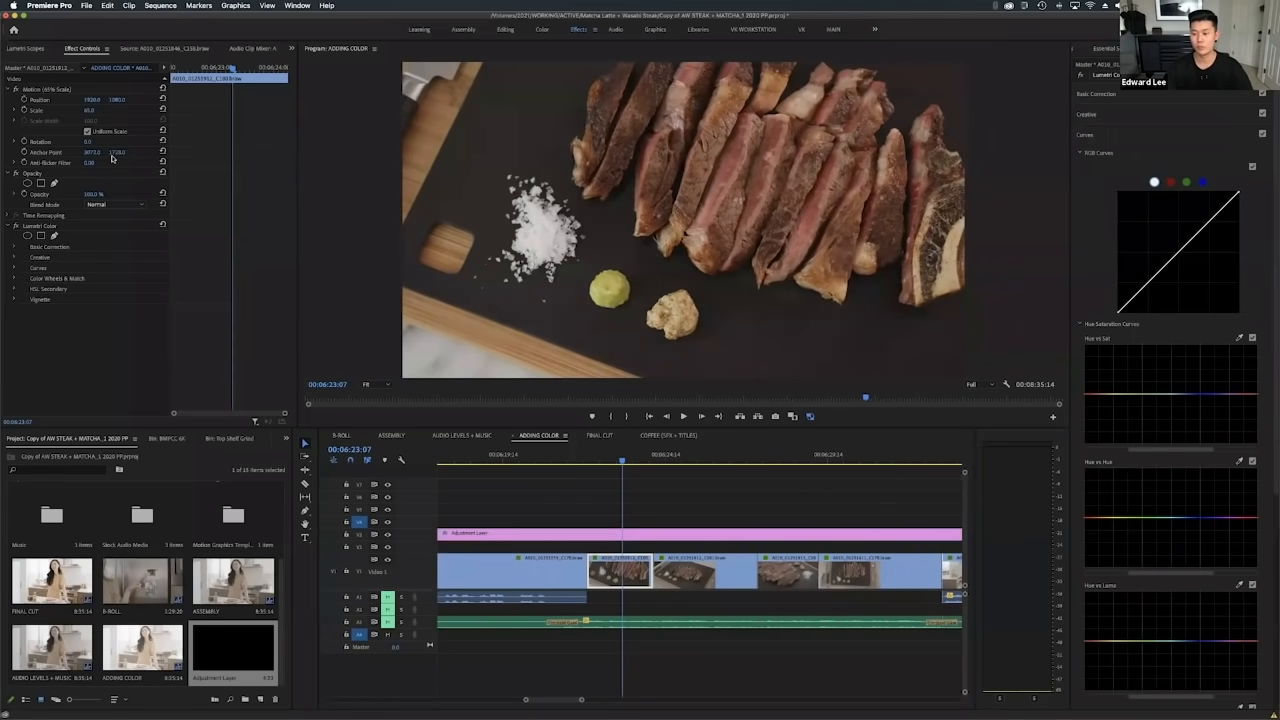
click(1101, 394)
click(1110, 394)
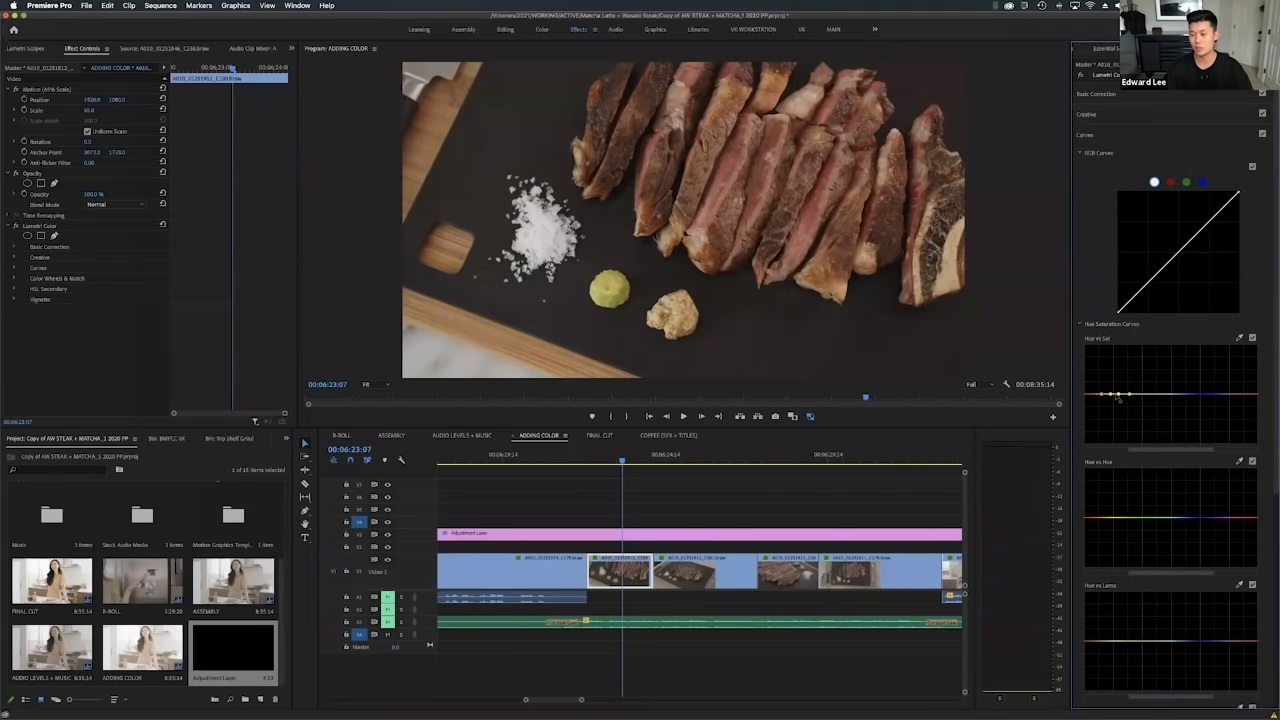
drag(1110, 394, 1137, 414)
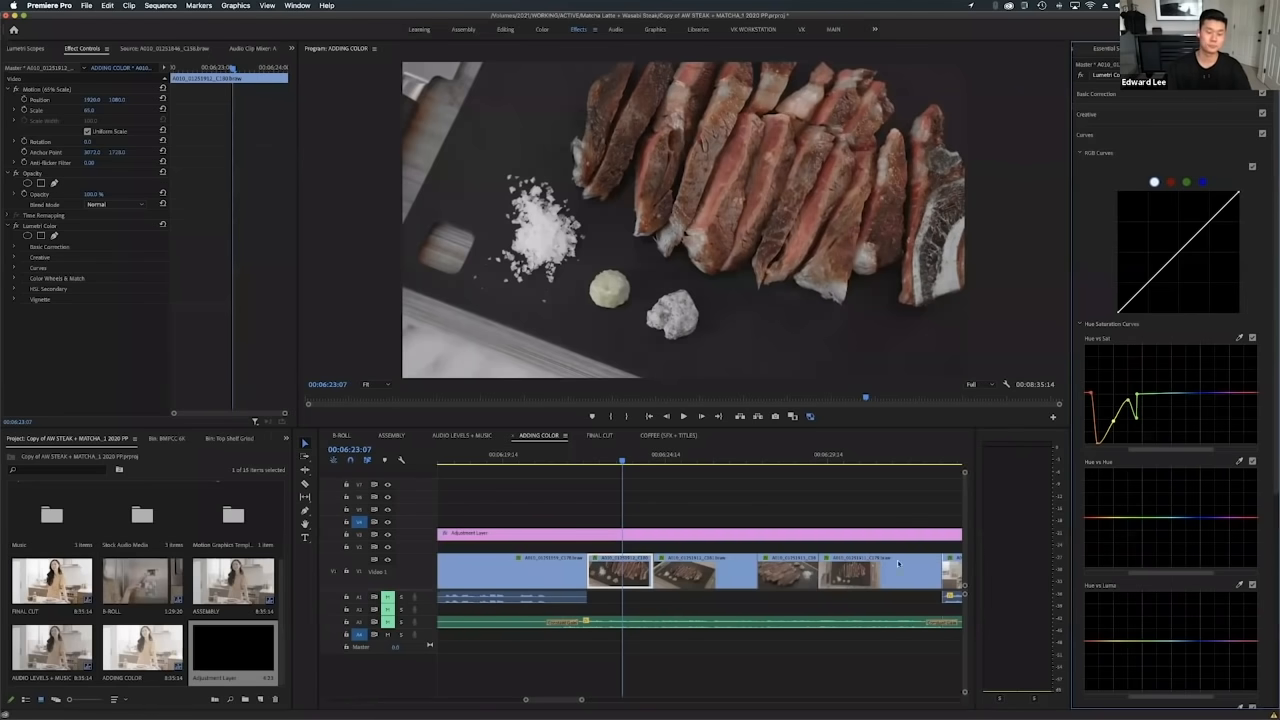
key(minus)
click(751, 492)
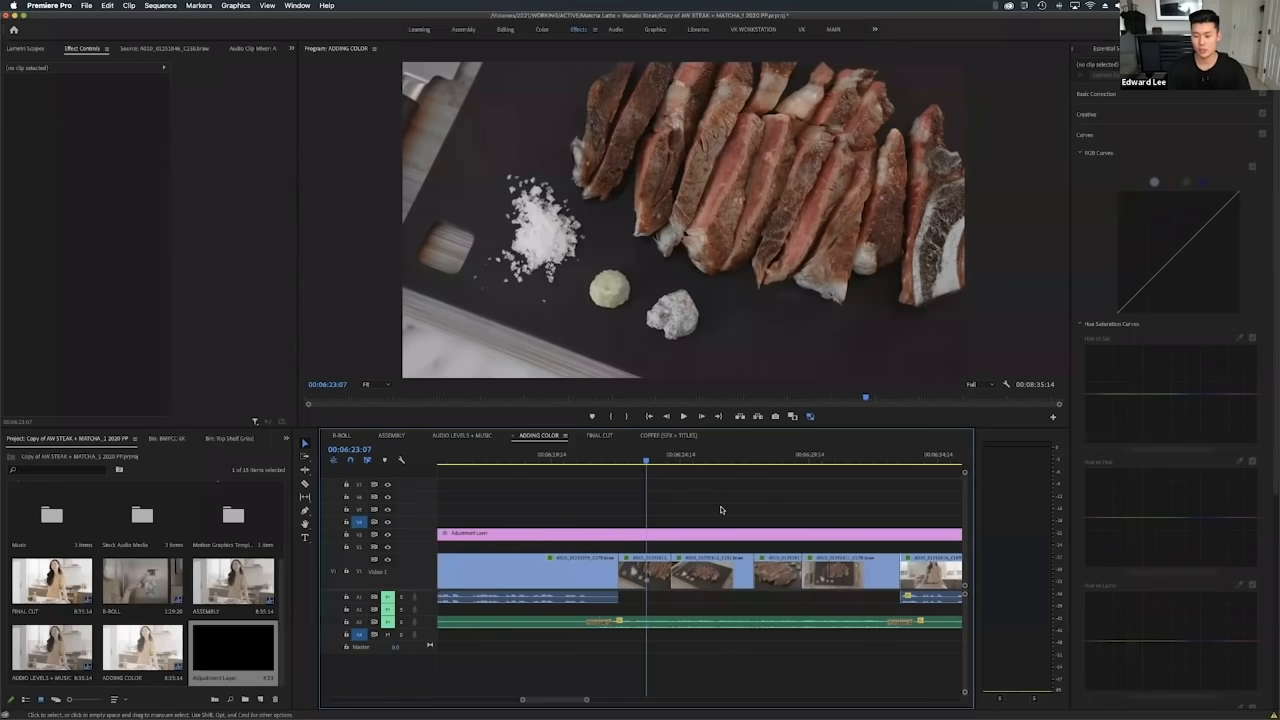
Move the playhead to the adjustment layer cut at 00:07:36:02 and select the adjustment layer before it.
key(minus)
scroll(800, 517, right, 4)
key(minus)
key(minus)
key(minus)
key(minus)
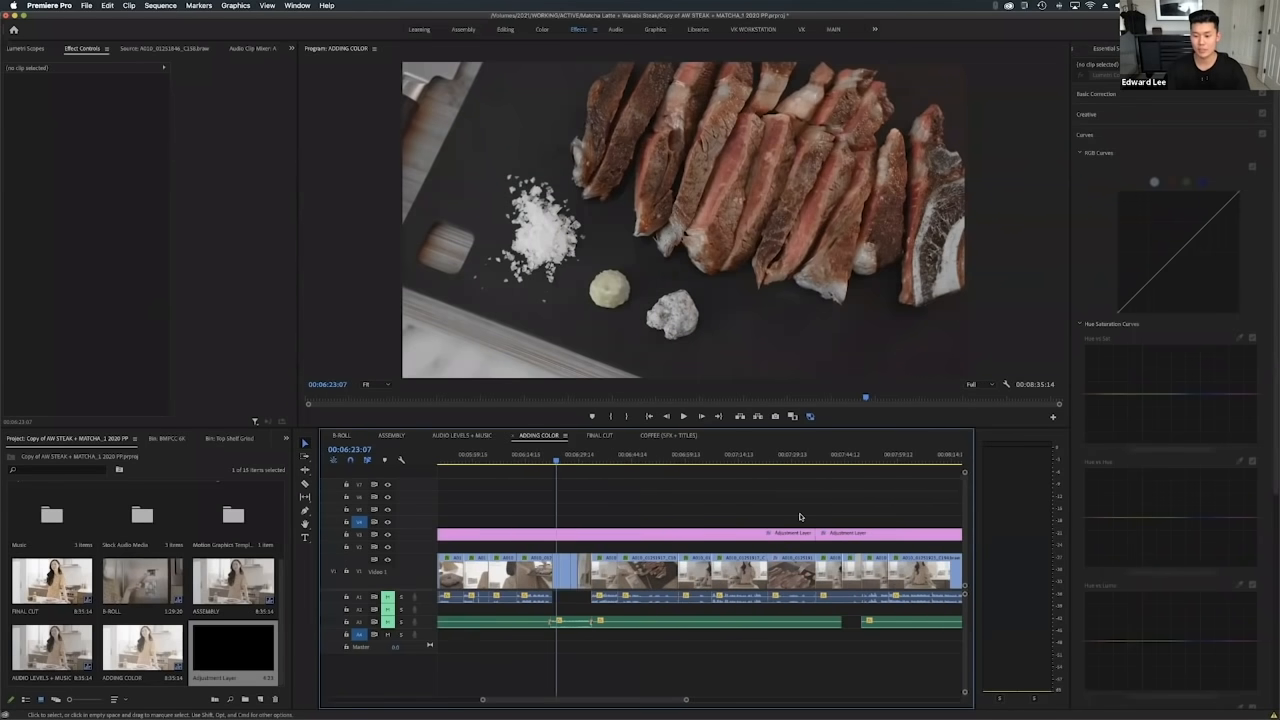
scroll(750, 522, up, 5)
mouse_move(757, 461)
mouse_down()
mouse_move(730, 463)
mouse_move(748, 462)
mouse_up()
click(731, 536)
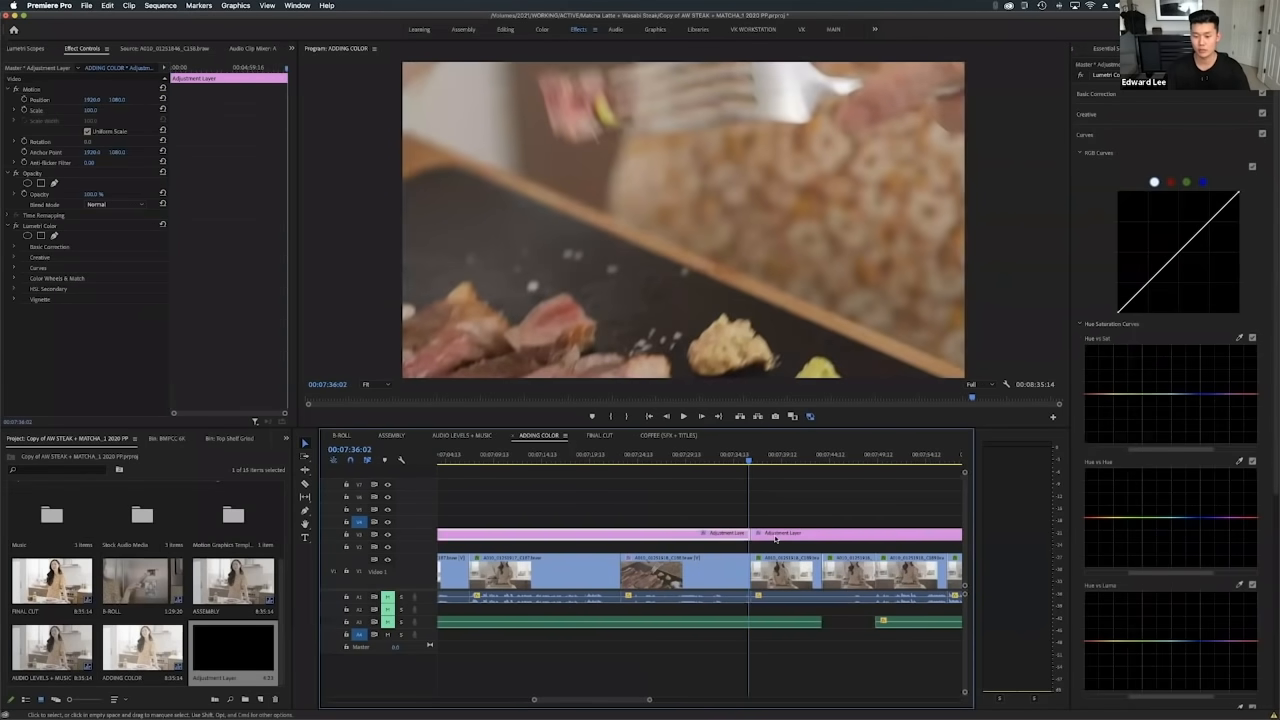
Scrub back through the graded clips before the adjustment layer cut and deselect the adjustment layer.
drag(857, 463, 583, 466)
click(772, 503)
scroll(767, 484, down, 3)
Open the FINAL CUT sequence and return the playhead to 00:00:00:00.
click(600, 435)
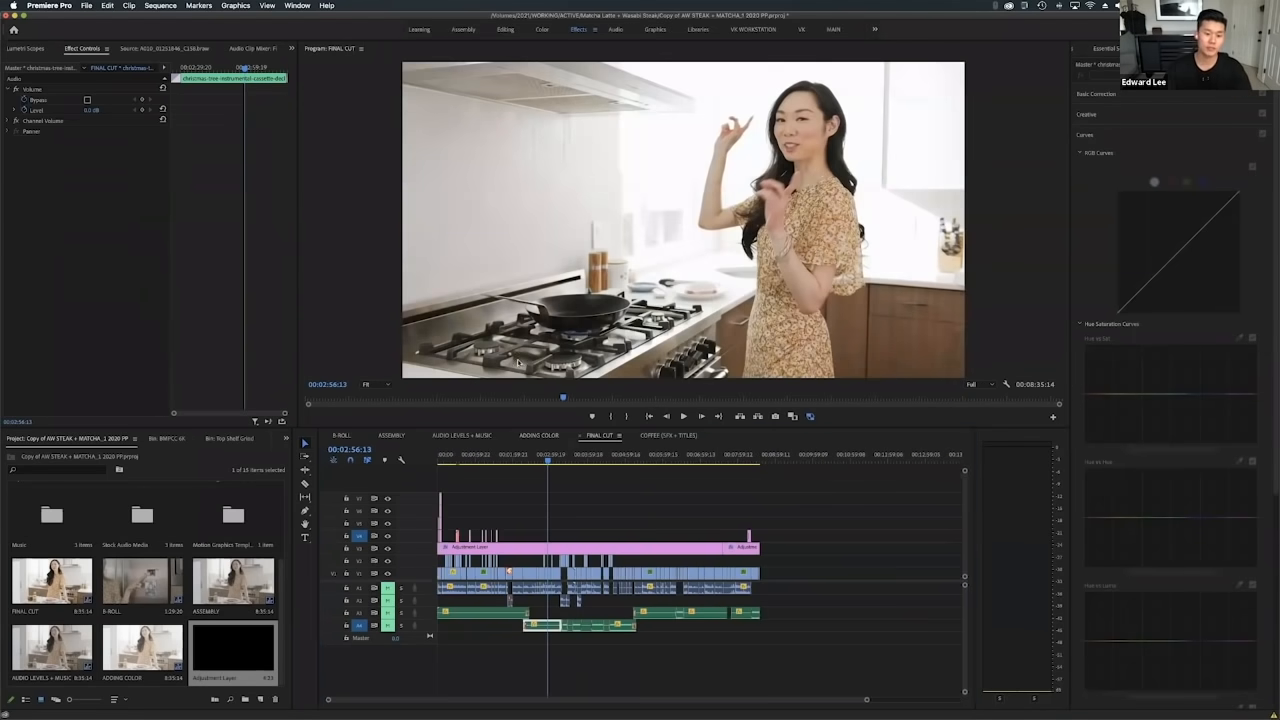
click(597, 460)
drag(597, 460, 430, 473)
scroll(550, 484, up, 5)
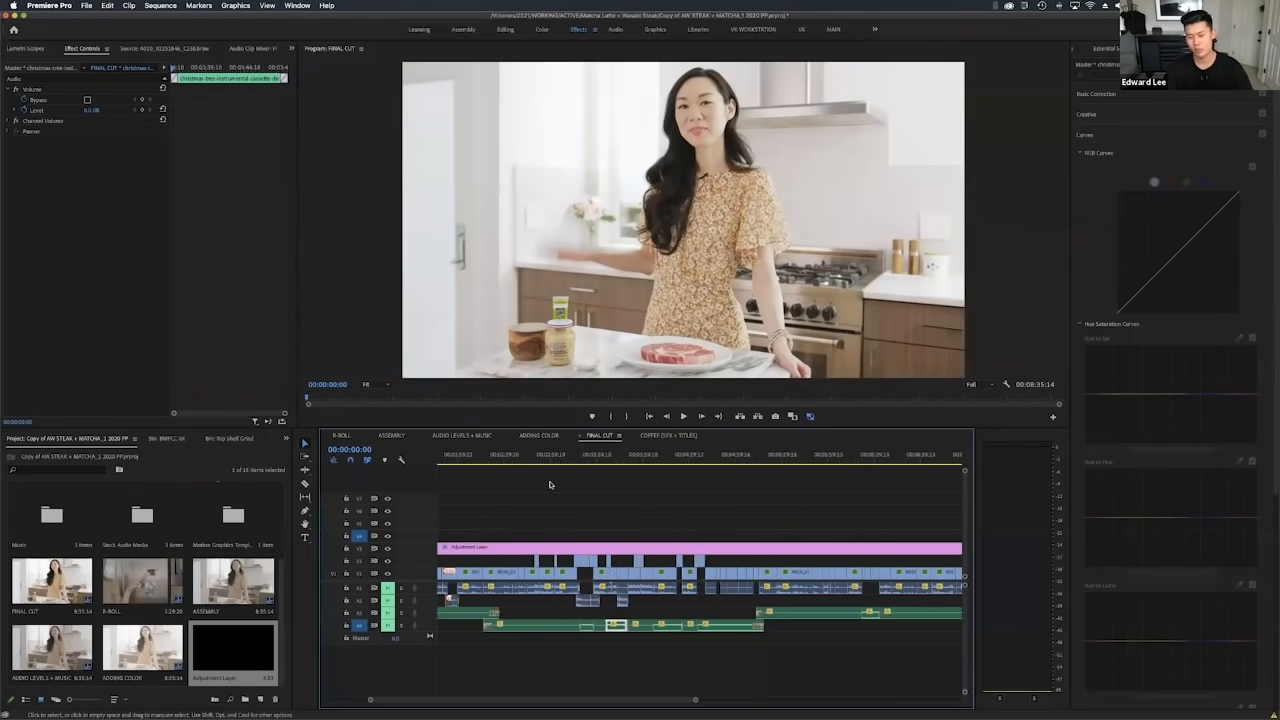
Scrub through the FINAL CUT sequence from its start to review the finished grade across the clips.
scroll(551, 484, left, 5)
scroll(550, 484, down, 4)
scroll(509, 490, down, 5)
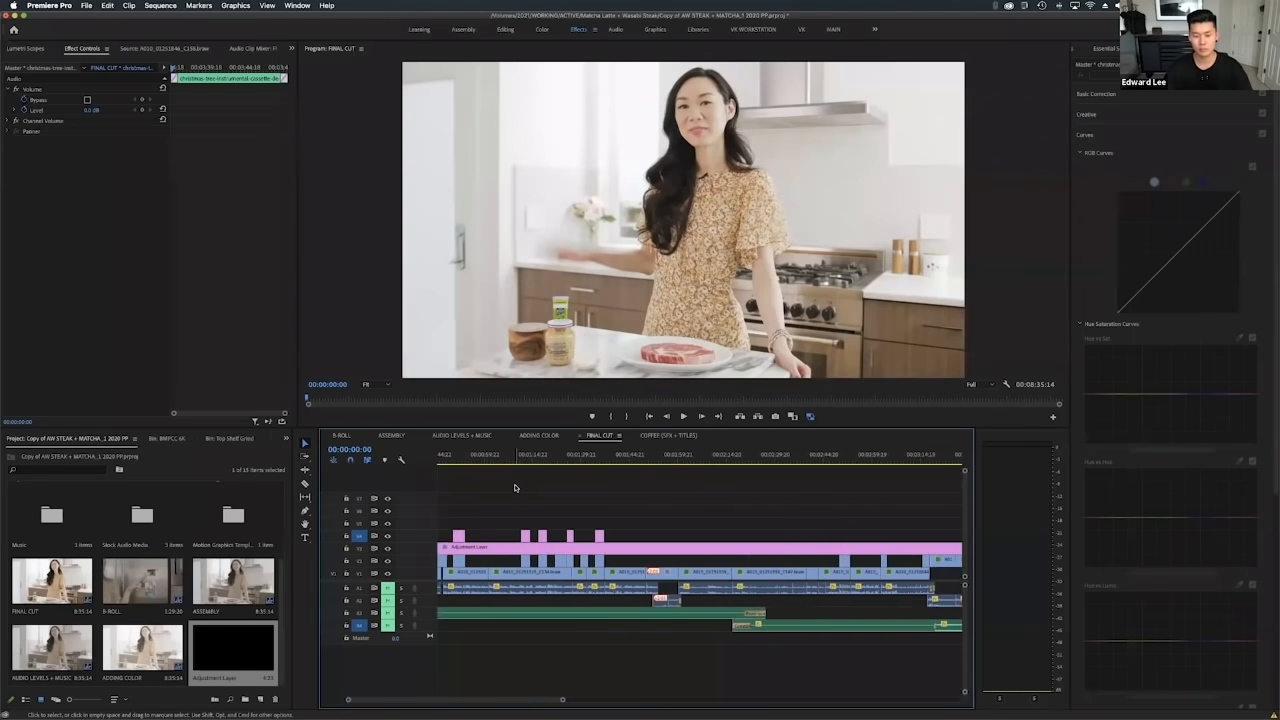
drag(443, 461, 484, 488)
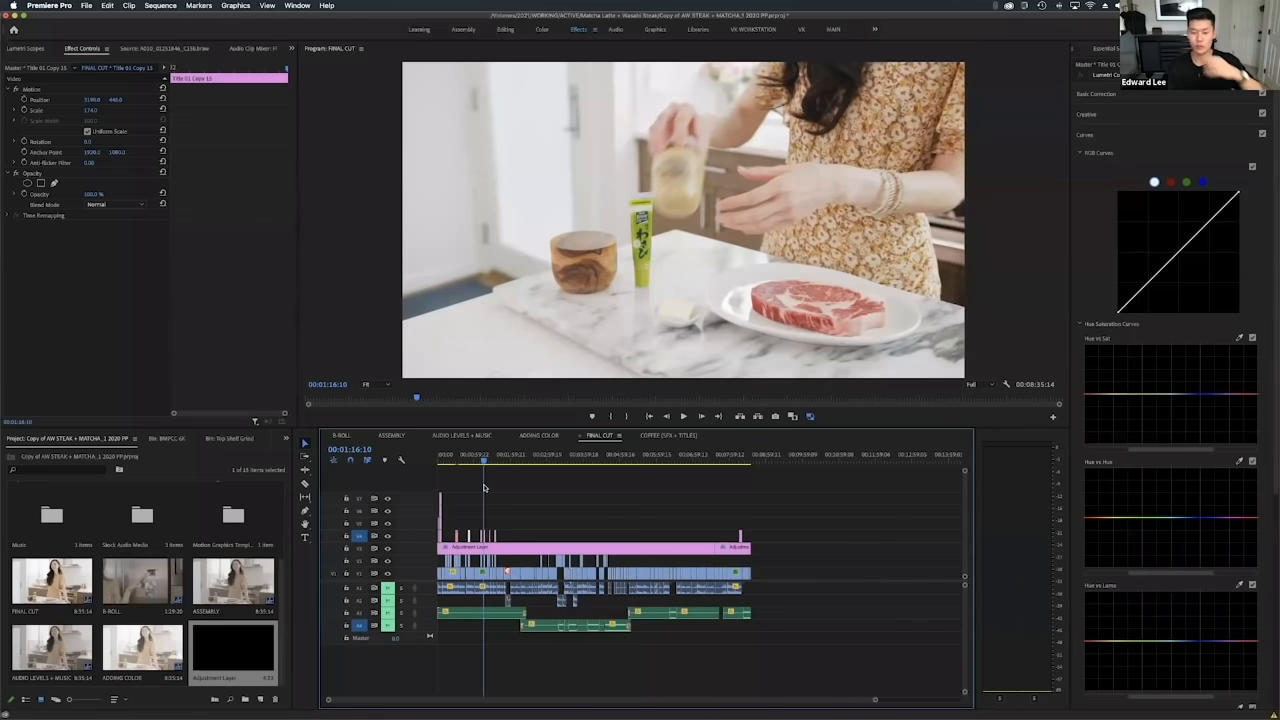
drag(481, 488, 629, 490)
scroll(591, 503, up, 5)
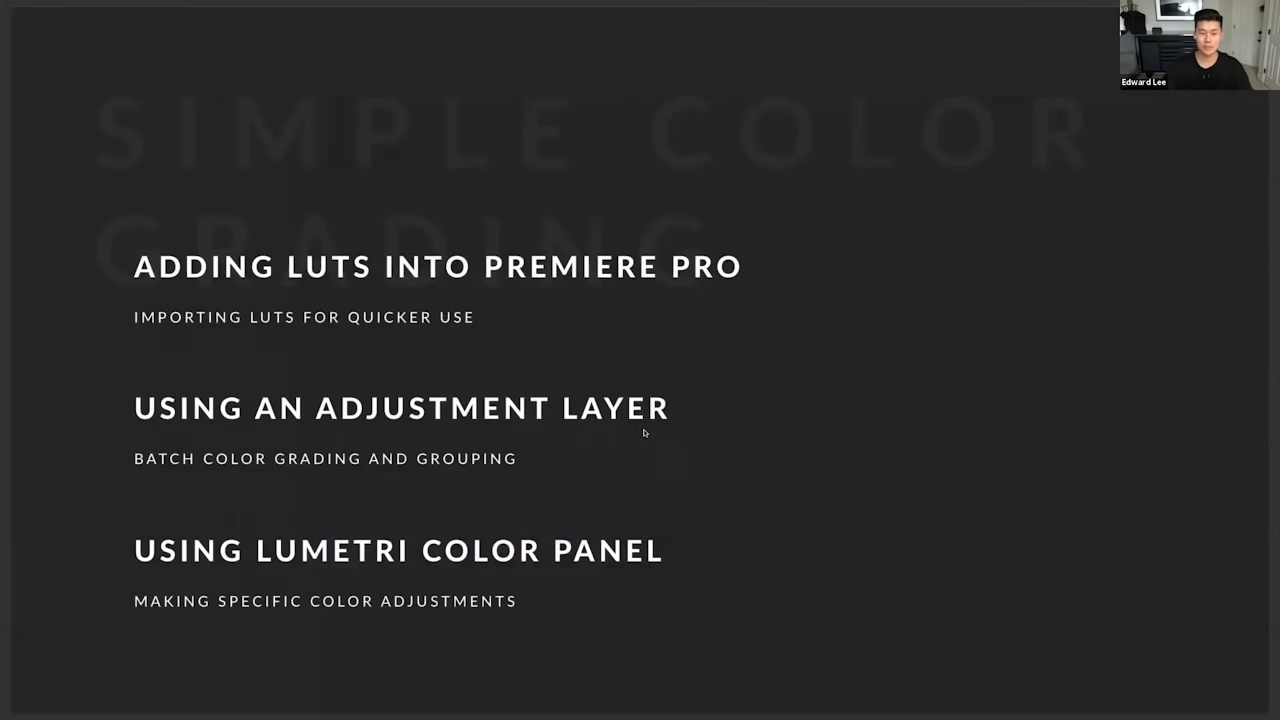
key(Right)
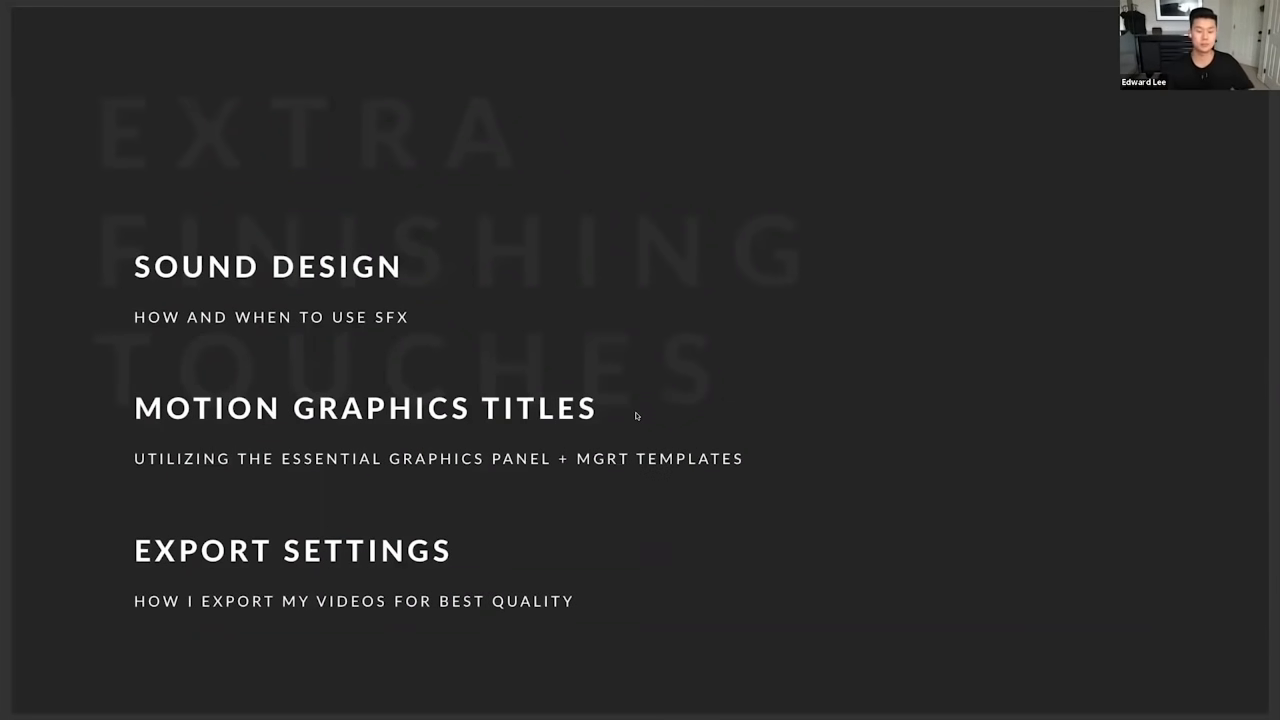
Switch back to Premiere Pro, open the COFFEE (SFX + TITLES) sequence and set the playhead to 00:00:02:18 on the HIGH CAFFEINE title.
key(ctrl+Left)
click(670, 437)
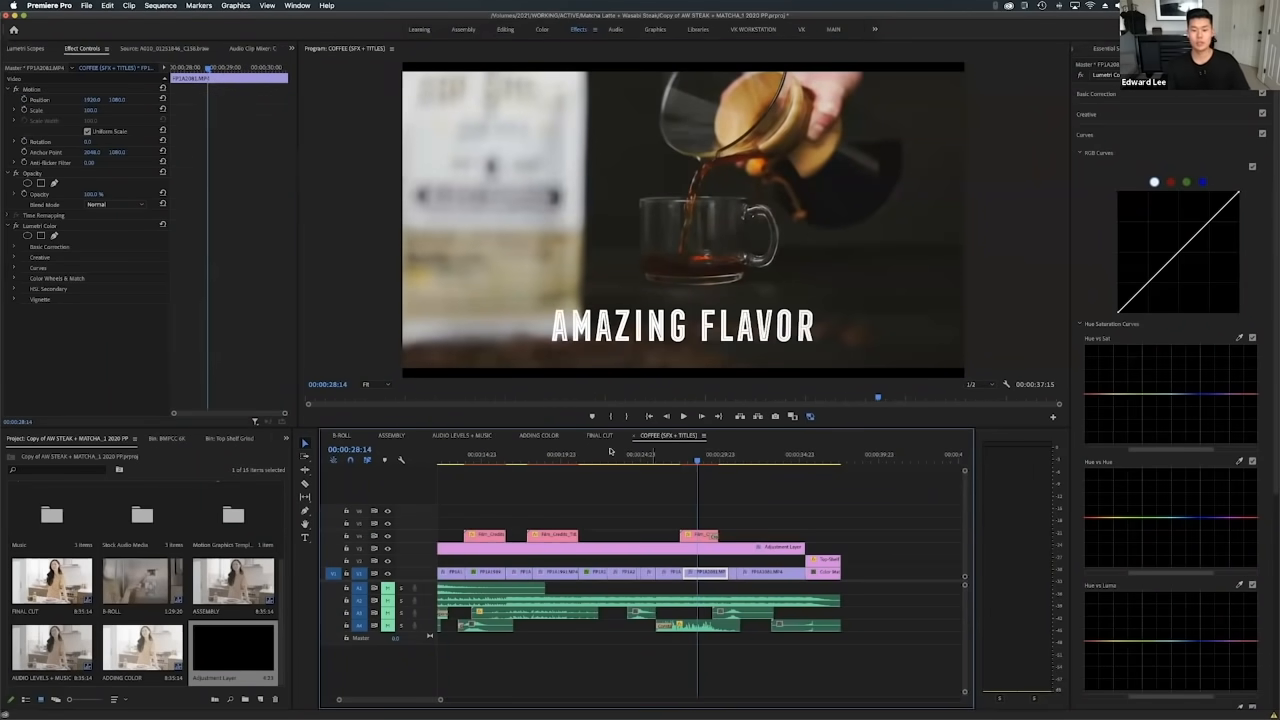
scroll(602, 478, down, 3)
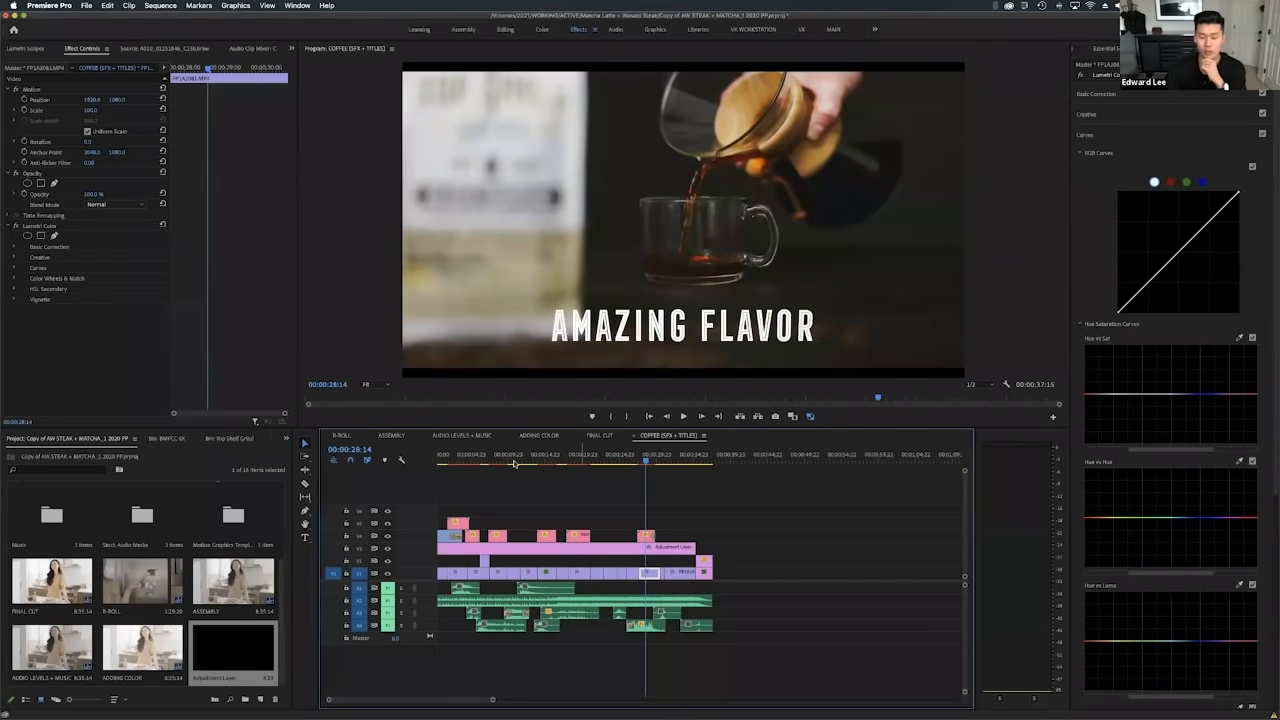
click(468, 458)
drag(418, 468, 462, 482)
key(equal)
key(equal)
key(equal)
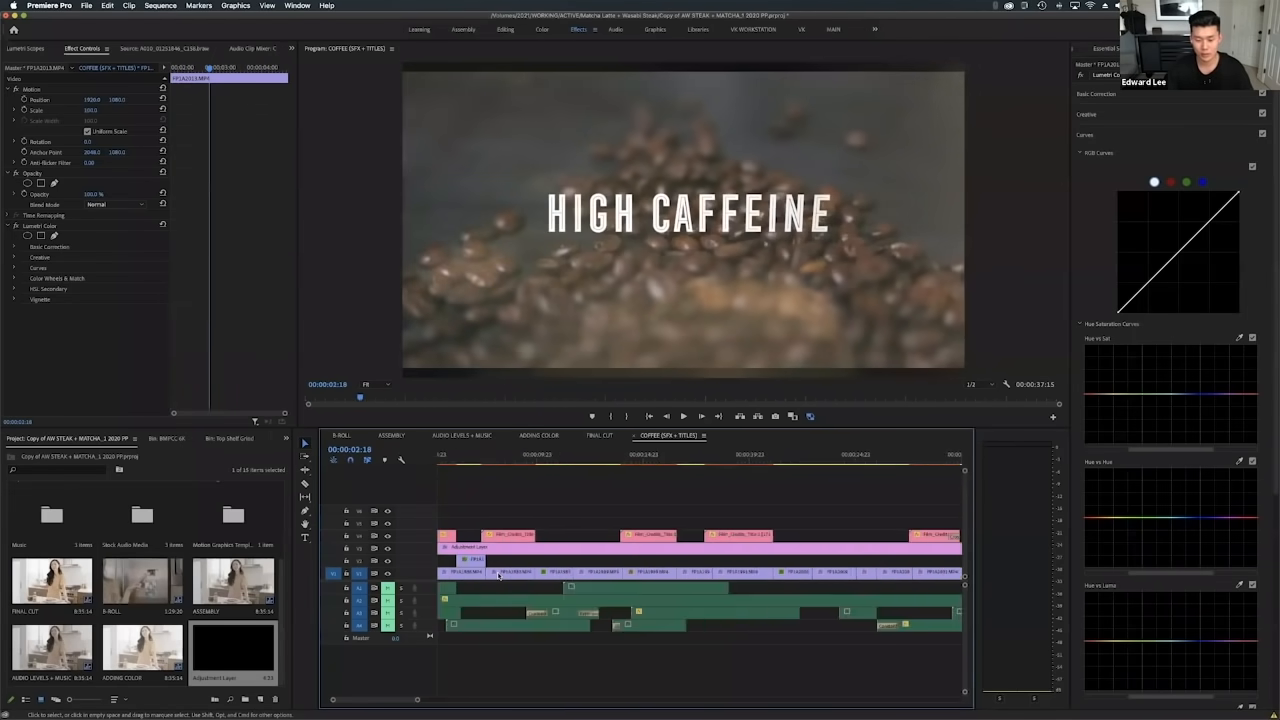
Examine the title and sound effect tracks of the coffee sequence and return the playhead to 00:00:00:00.
scroll(498, 576, left, 1)
scroll(500, 577, down, 4)
scroll(553, 581, up, 3)
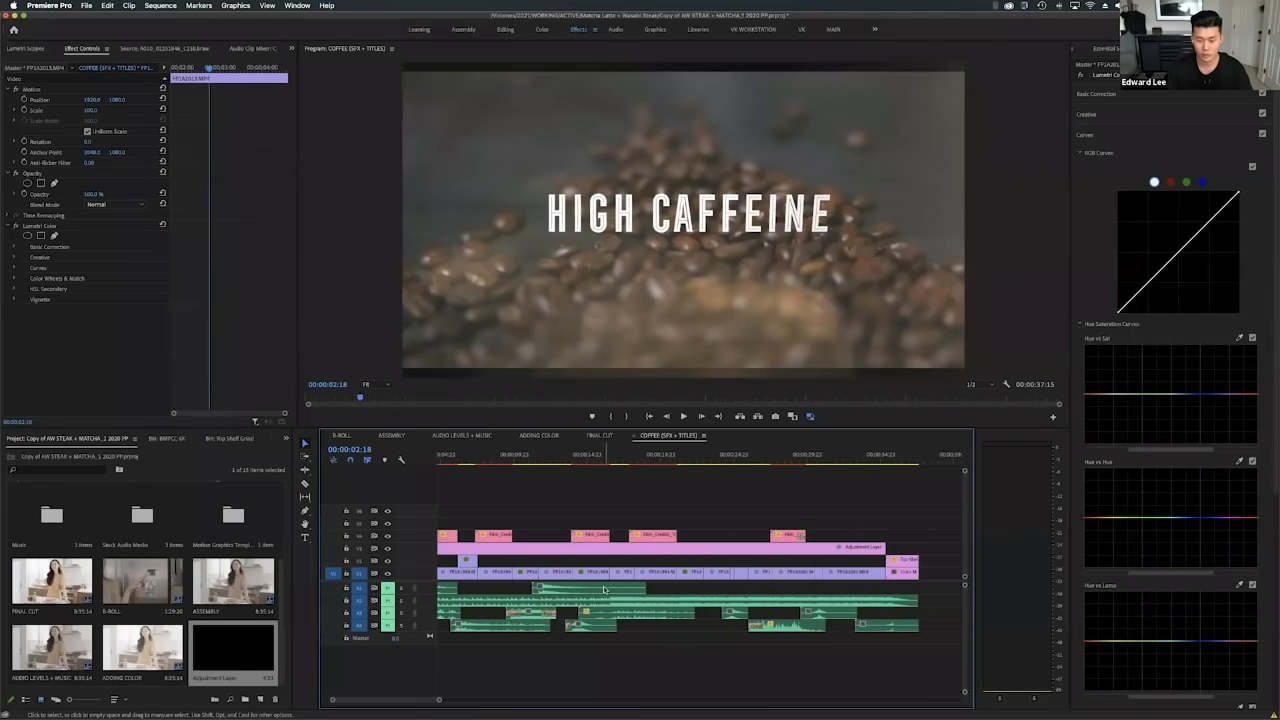
scroll(603, 588, down, 2)
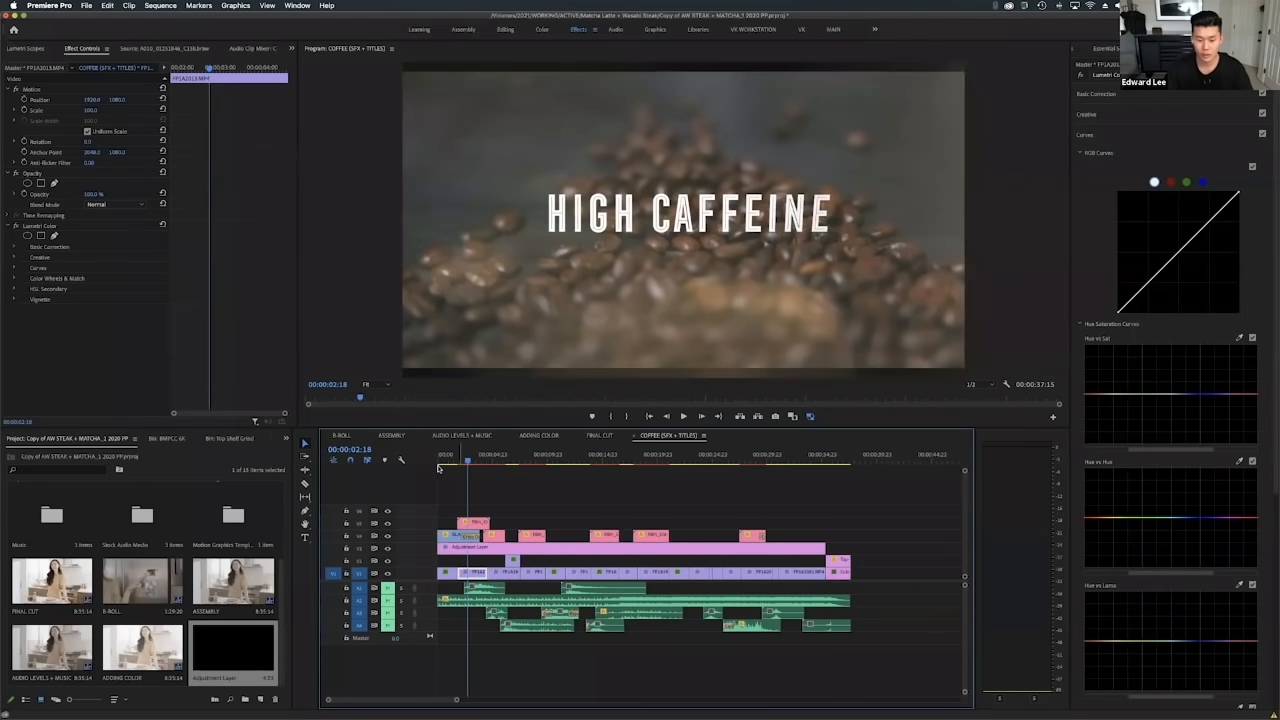
click(439, 468)
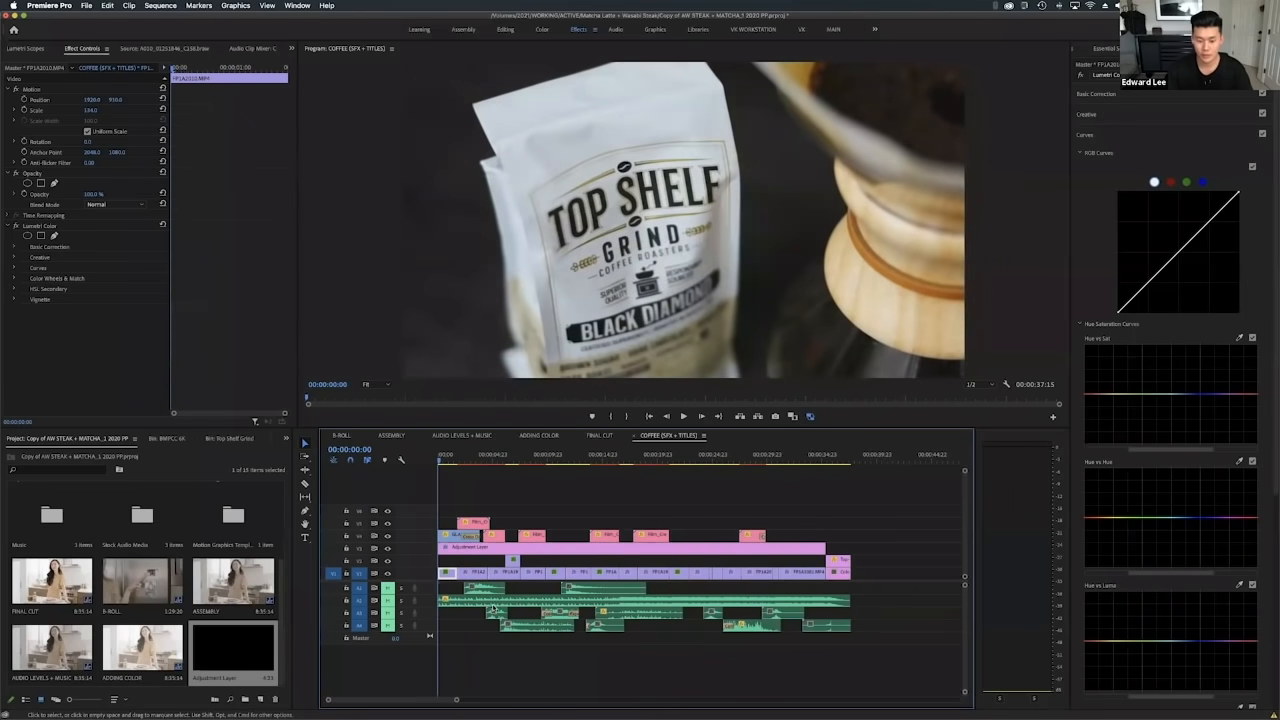
scroll(630, 641, up, 5)
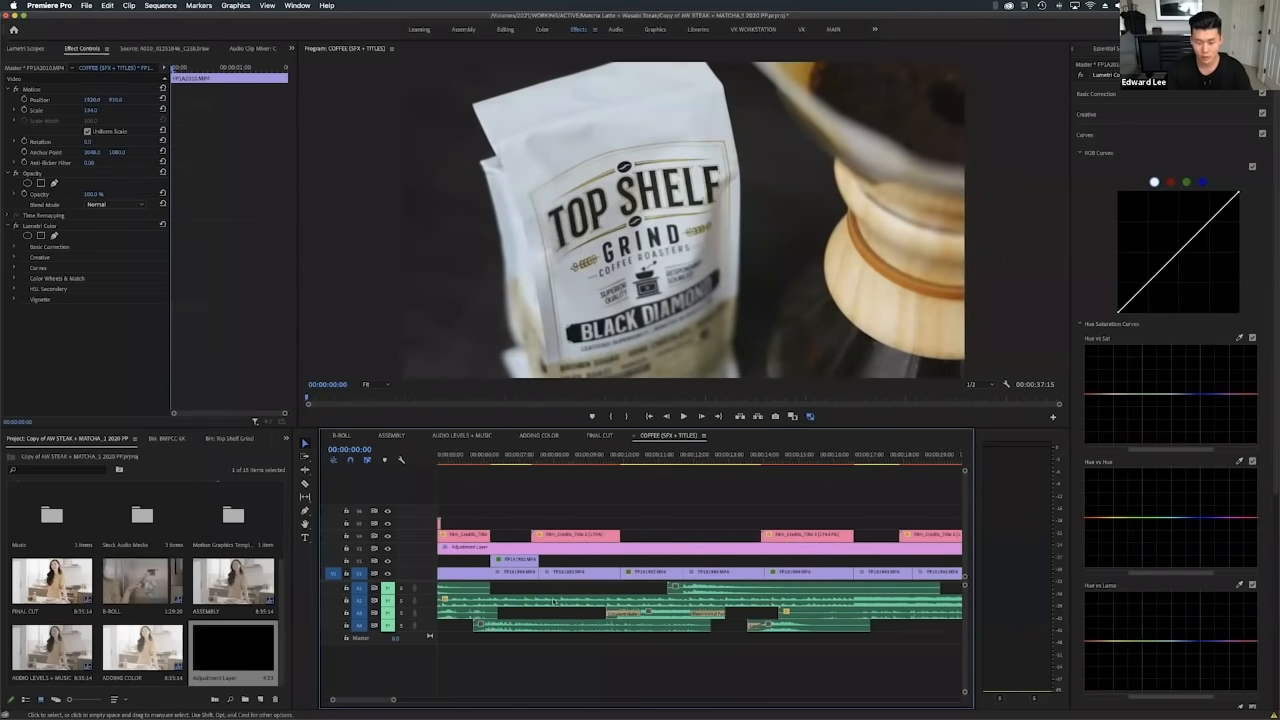
scroll(886, 620, down, 5)
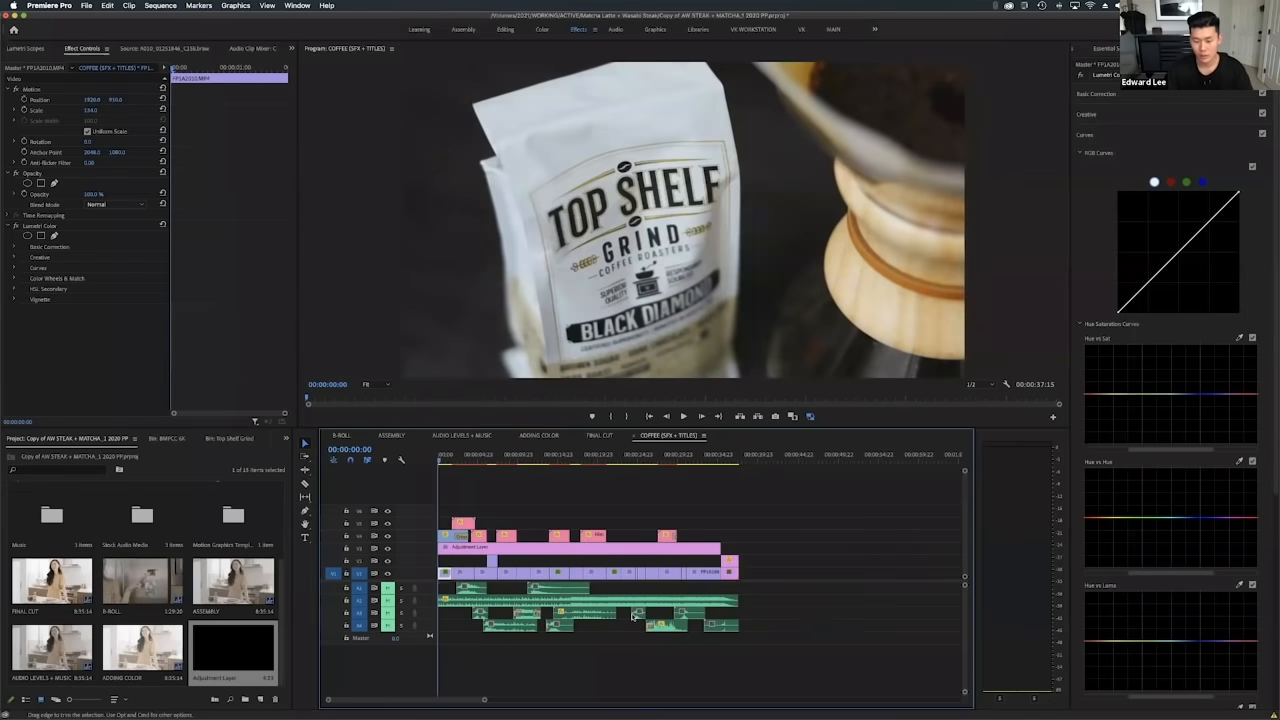
scroll(632, 617, down, 2)
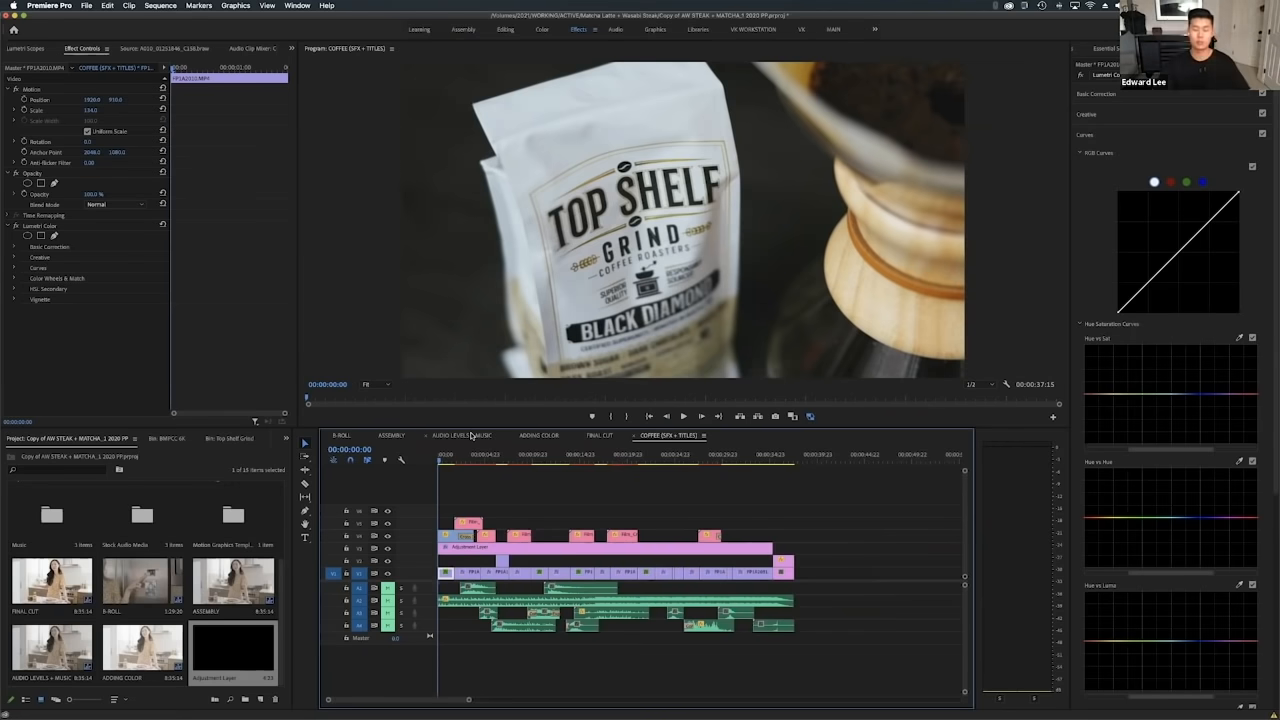
Set the playhead to 00:00:00:04 and select the music clip running the full length of the coffee sequence.
drag(444, 458, 439, 505)
key(=)
key(=)
key(=)
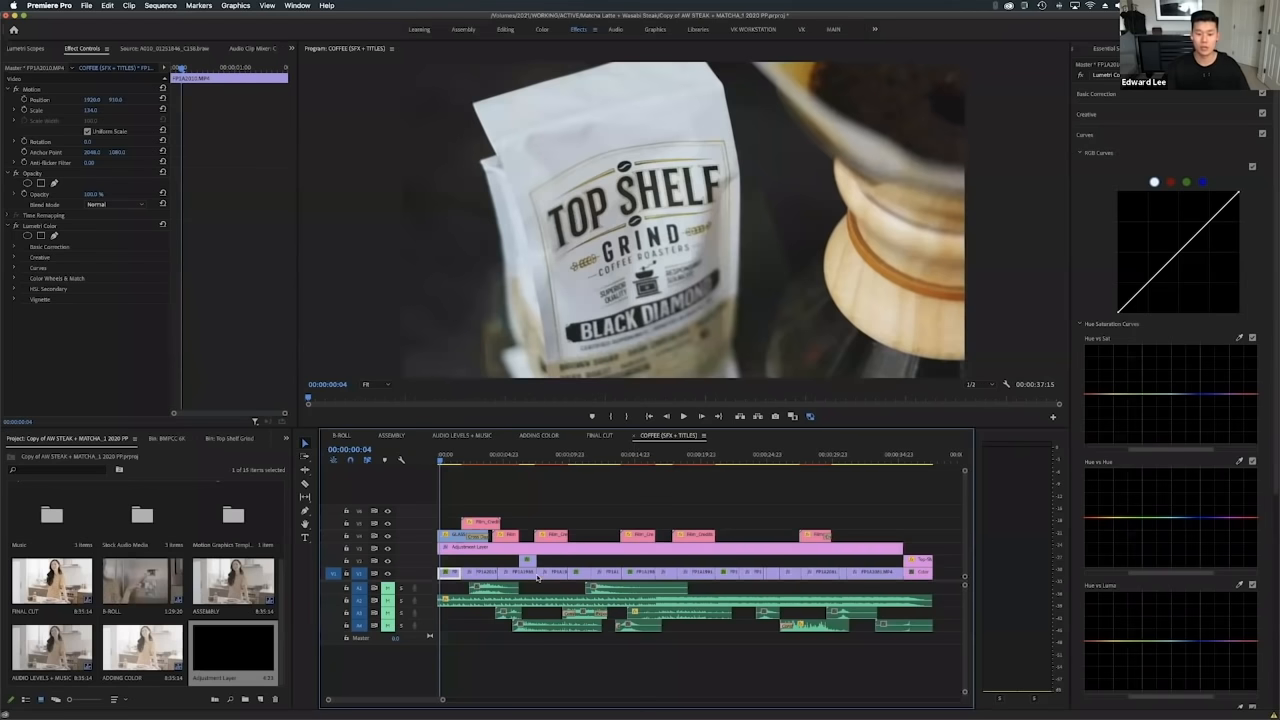
click(511, 600)
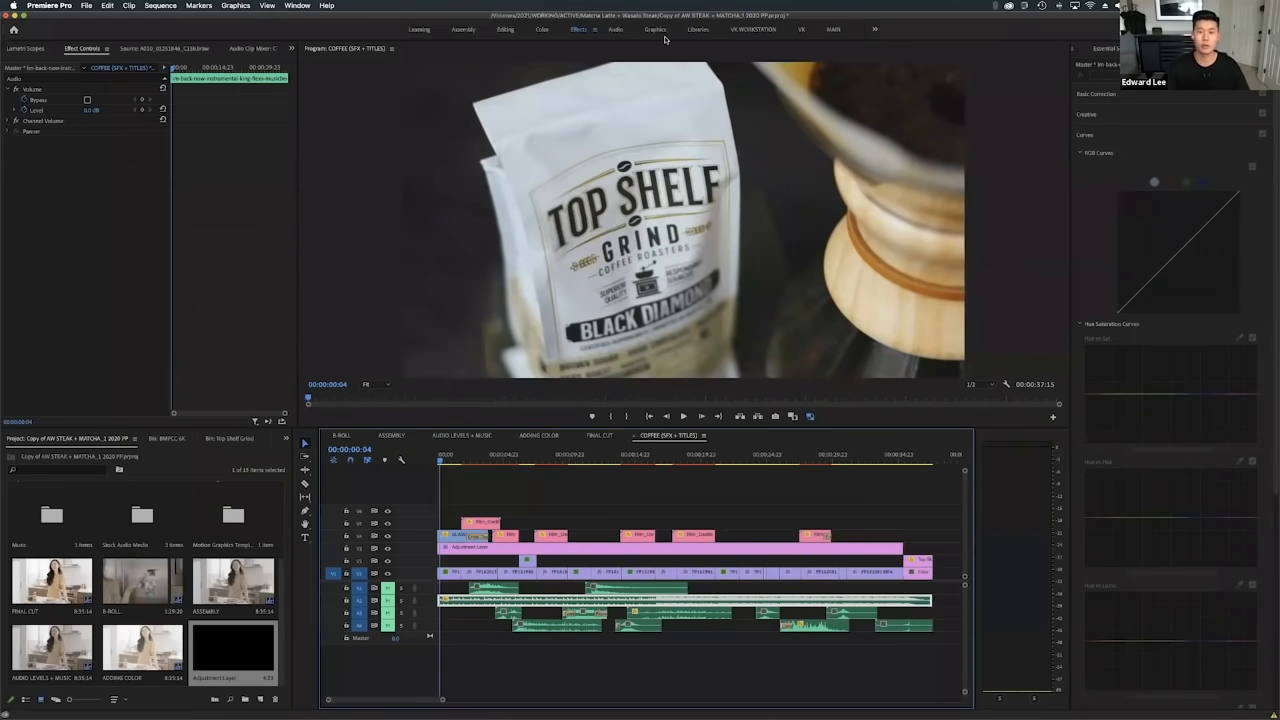
click(529, 32)
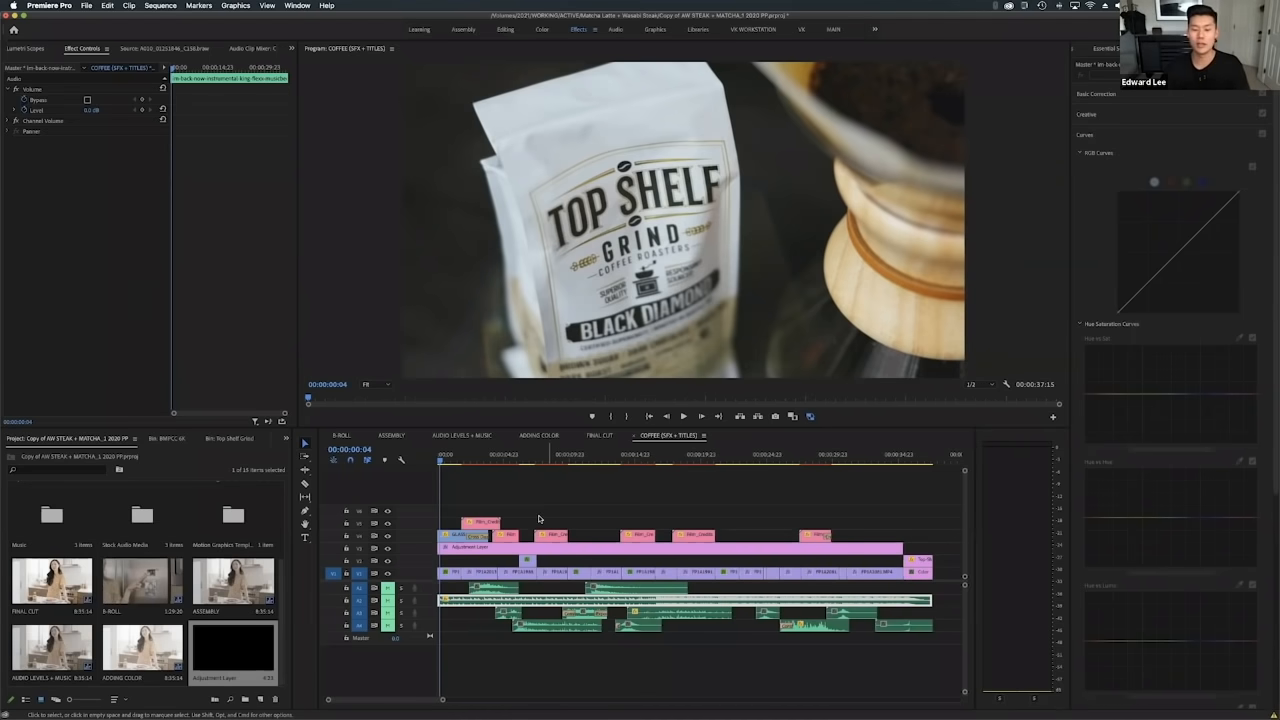
Scrub the coffee sequence forward to 00:00:31:09 and back to 00:00:03:09.
drag(468, 460, 850, 487)
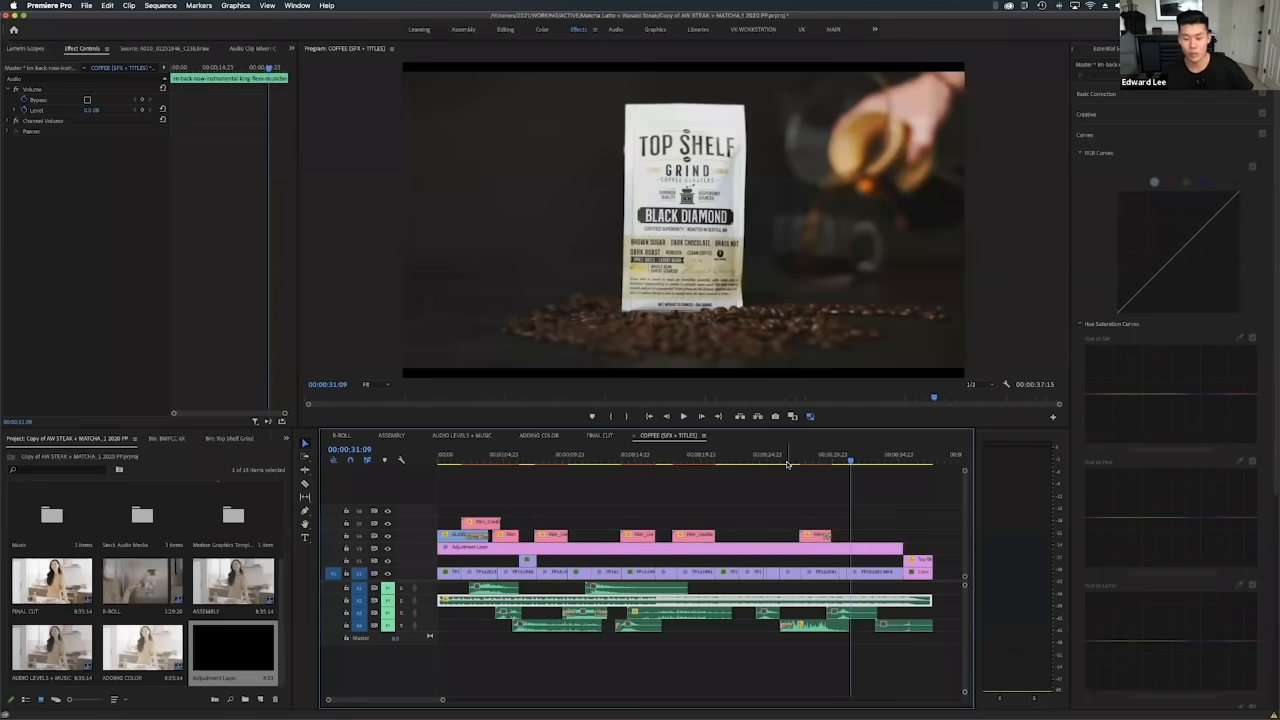
click(587, 460)
drag(644, 458, 481, 467)
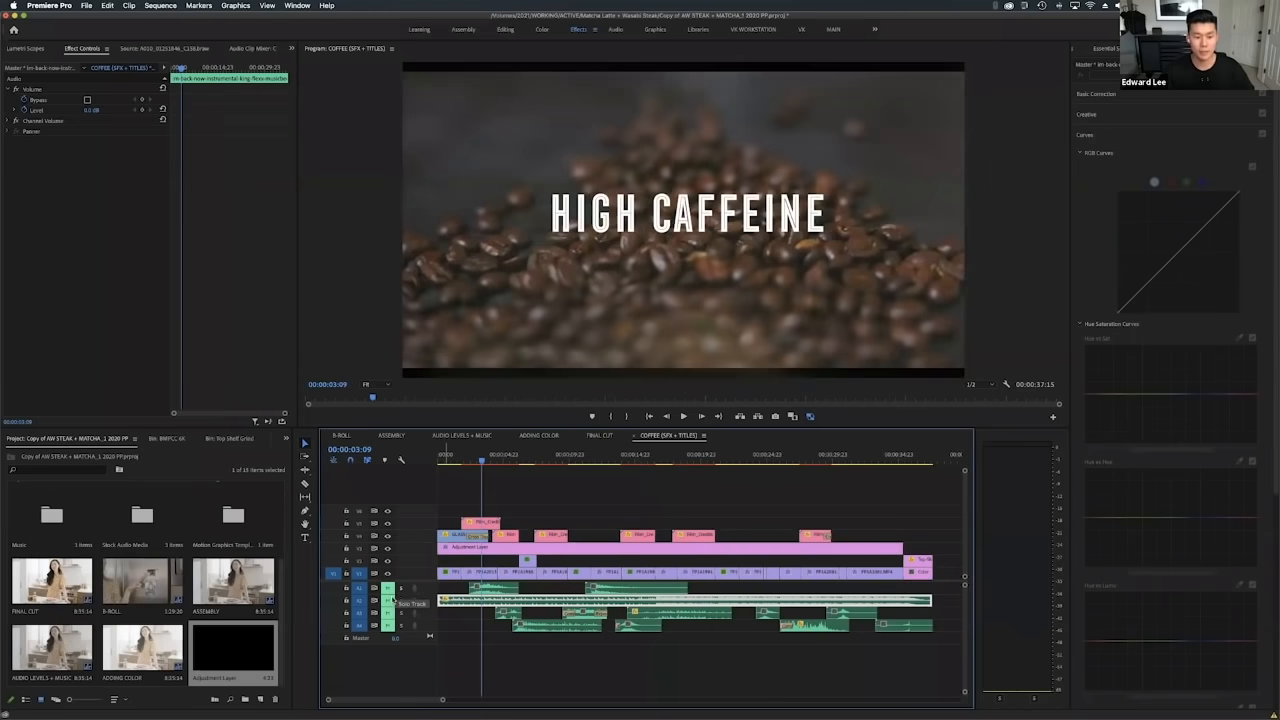
Unmute the three sound effect tracks, keep the music track muted and move the playhead back to 00:00:00:03.
click(388, 588)
click(388, 613)
click(388, 625)
drag(468, 460, 442, 480)
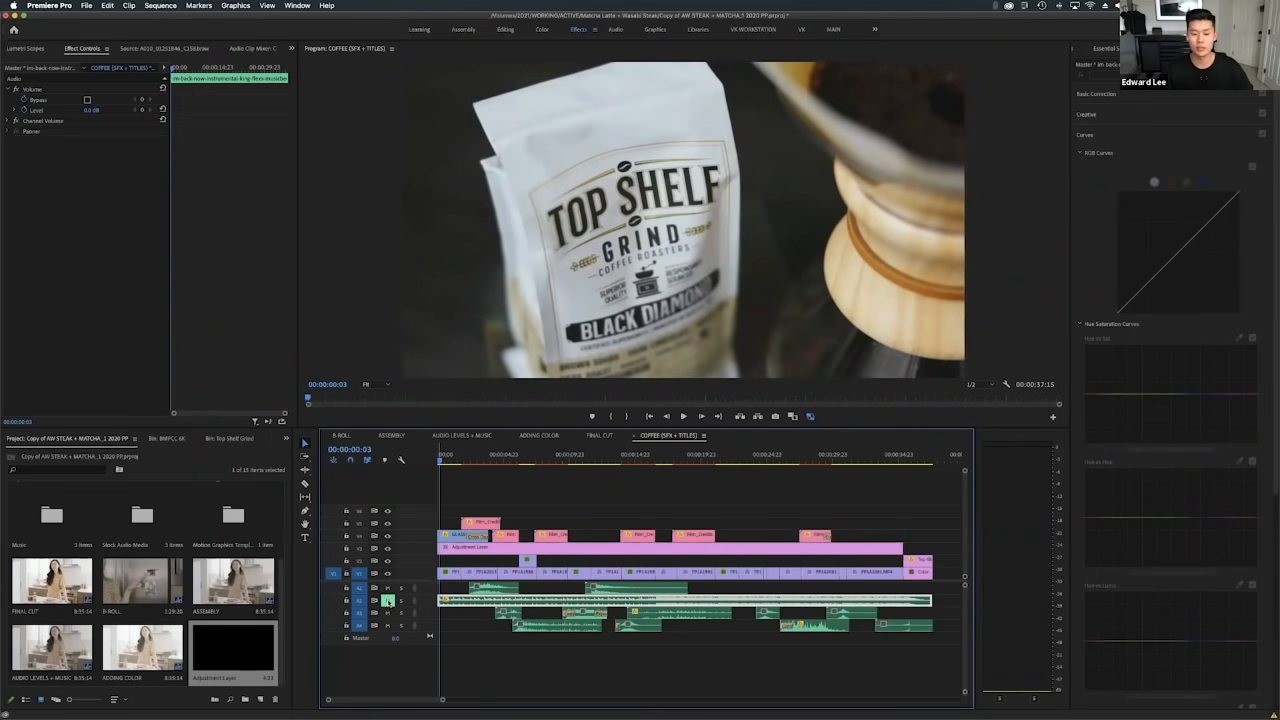
Mute the three sound effect tracks above and below the music track.
click(388, 589)
click(388, 613)
click(388, 626)
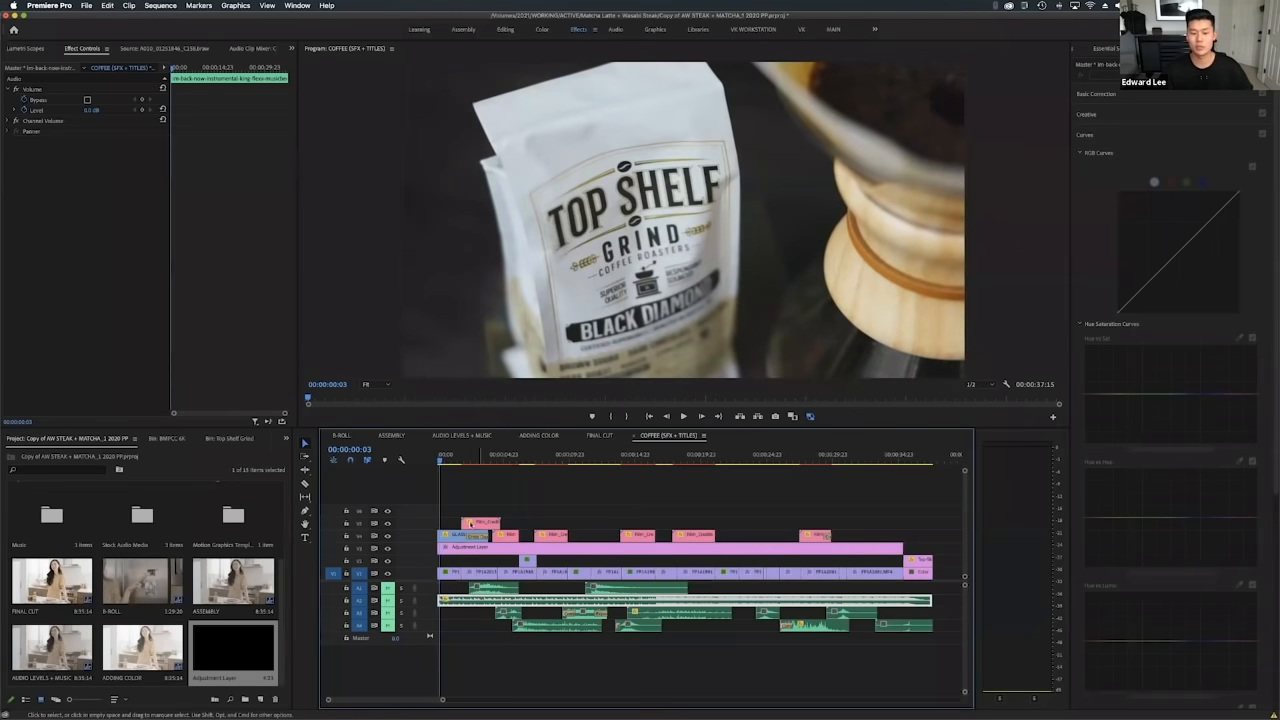
Set the playhead to 00:00:01:20 at the start of the first title and save the project.
click(462, 462)
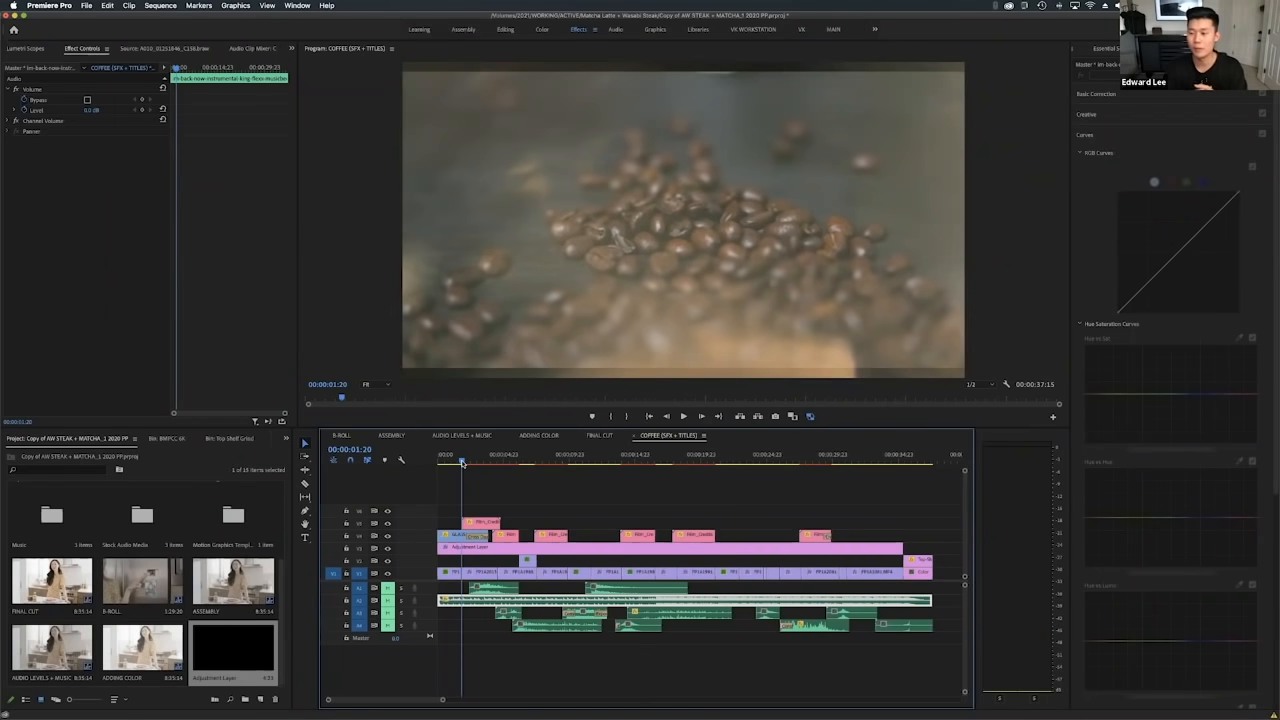
key(cmd+s)
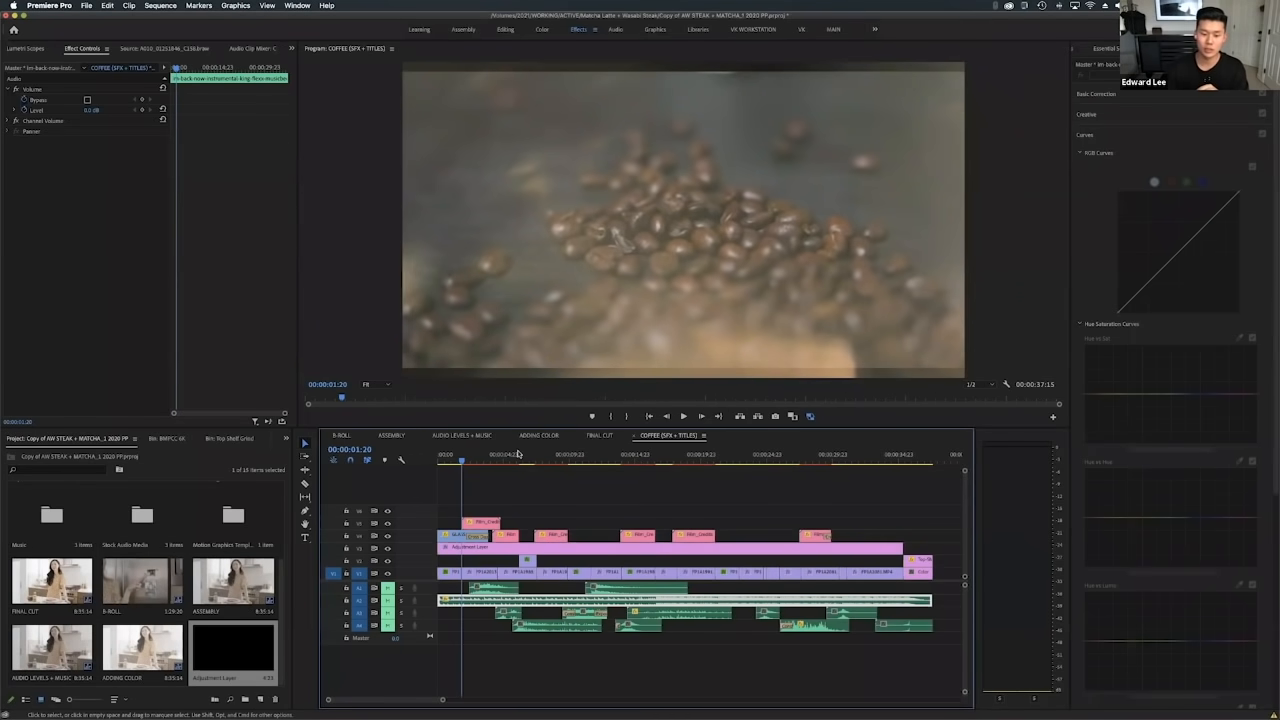
Set the playhead to 00:00:12:19 on the coffee grounds shot and toggle proxies off and on to compare the picture.
click(585, 457)
click(610, 457)
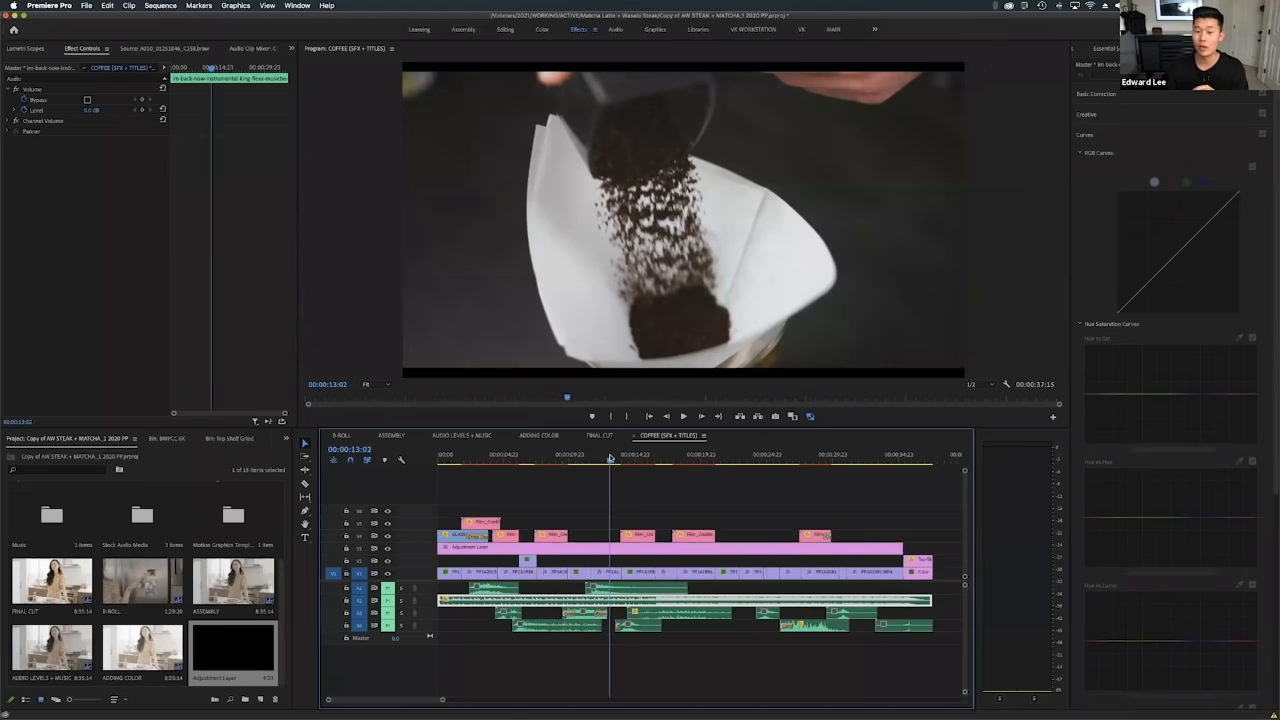
drag(610, 457, 607, 461)
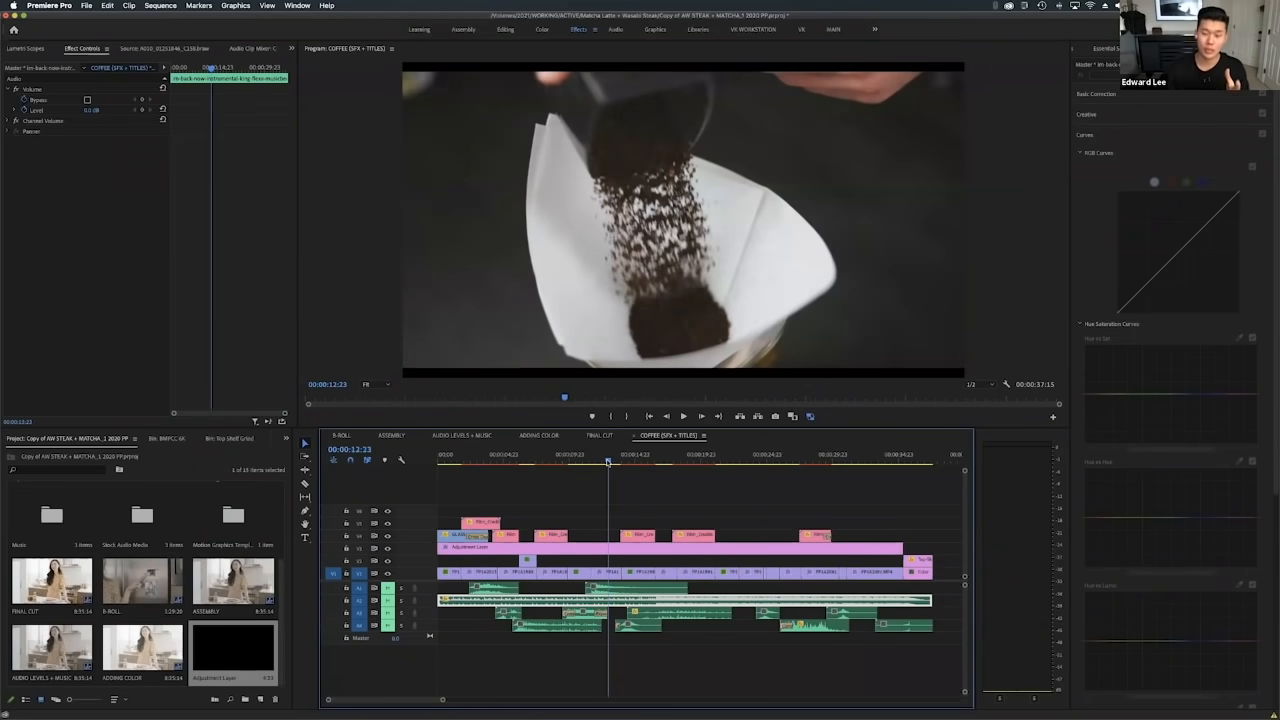
drag(607, 463, 605, 459)
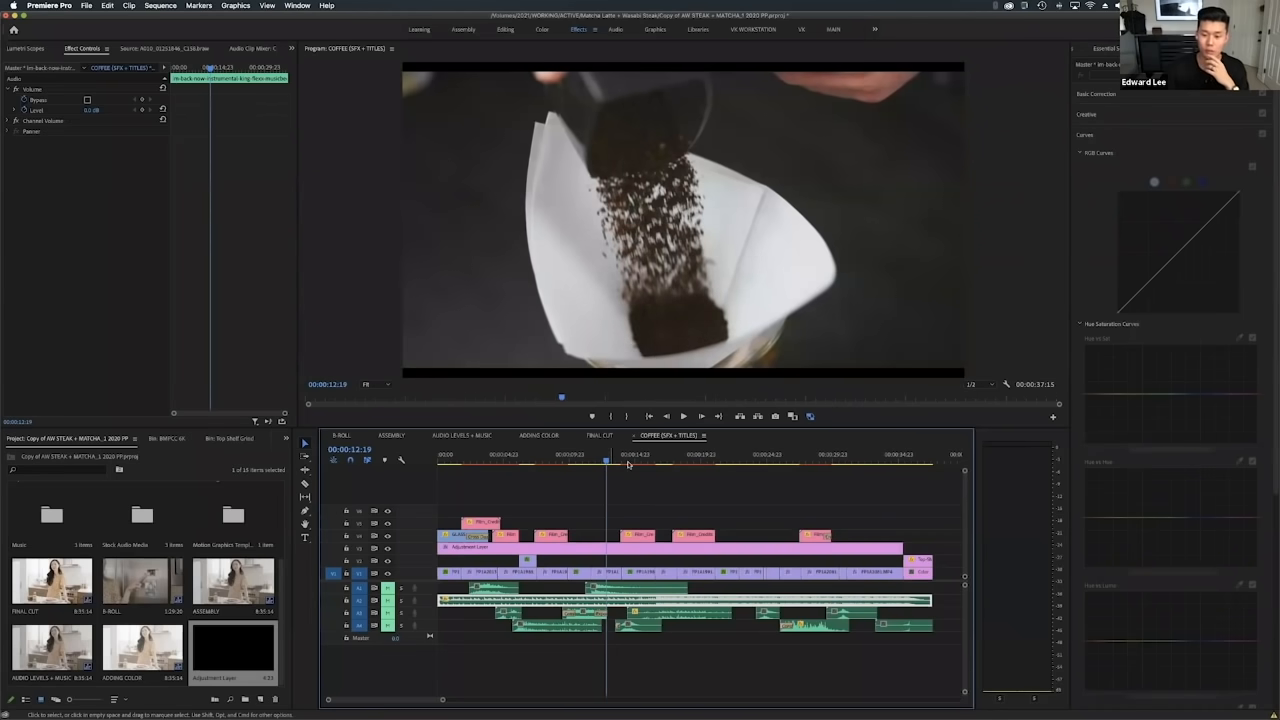
click(810, 417)
click(810, 417)
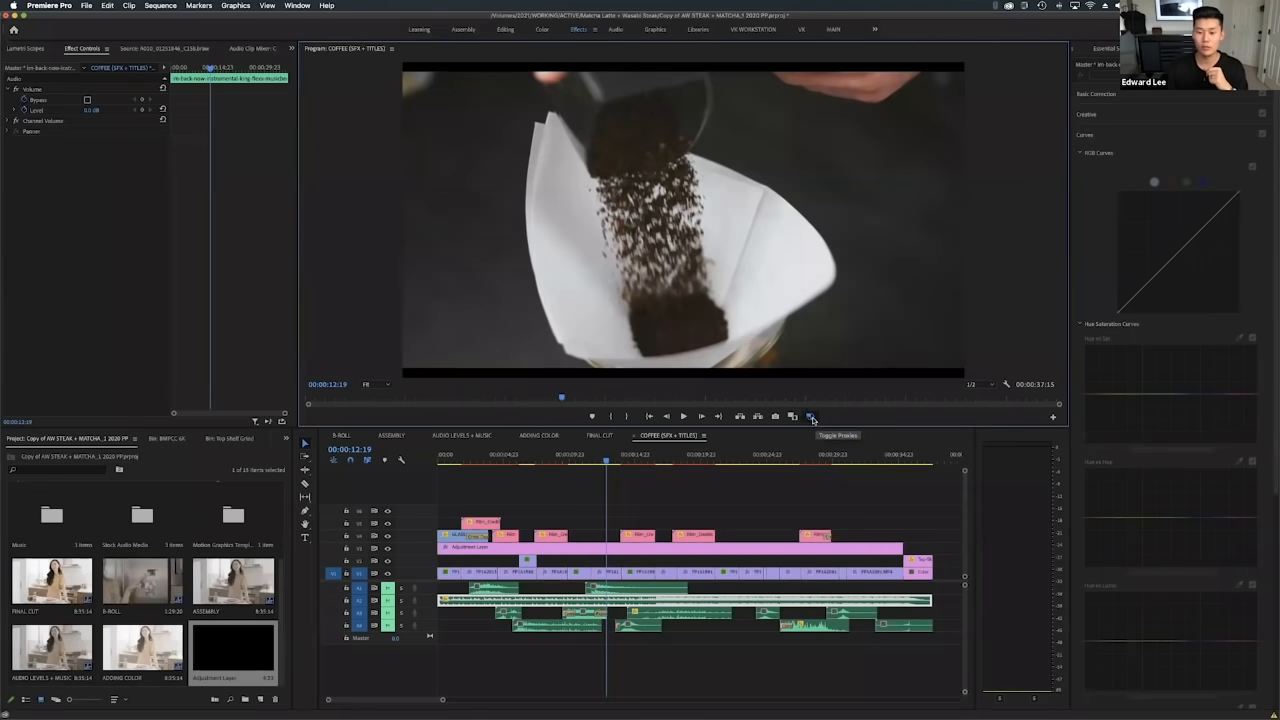
click(811, 417)
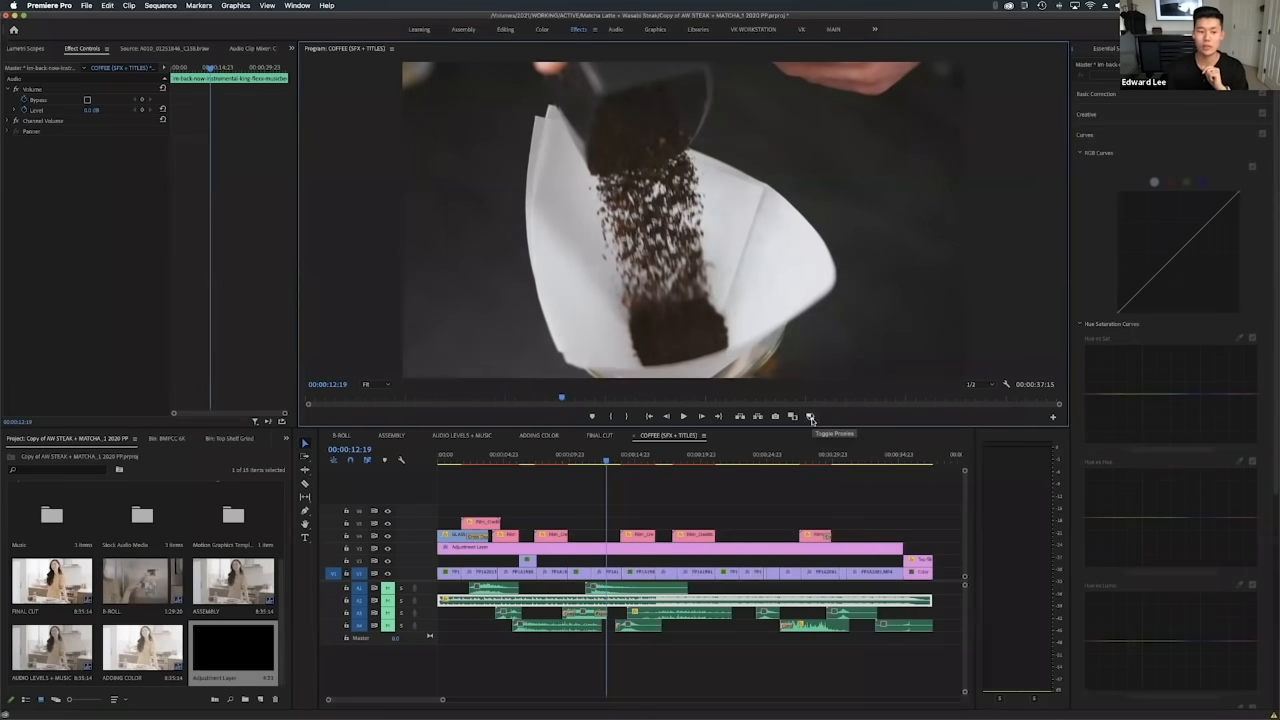
click(811, 417)
Turn proxies off at the kettle pour shot at 00:00:16:20, then back on at the coffee carafe shot at 00:00:22:08.
click(614, 460)
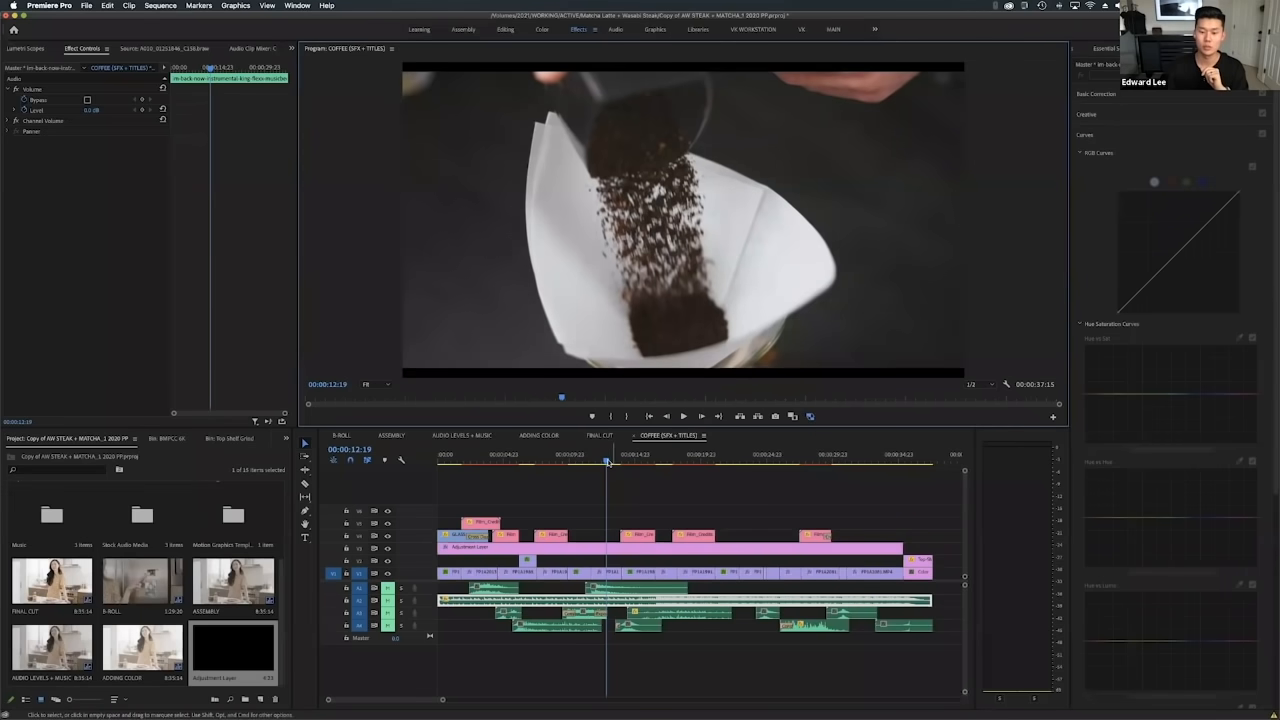
drag(620, 462, 658, 462)
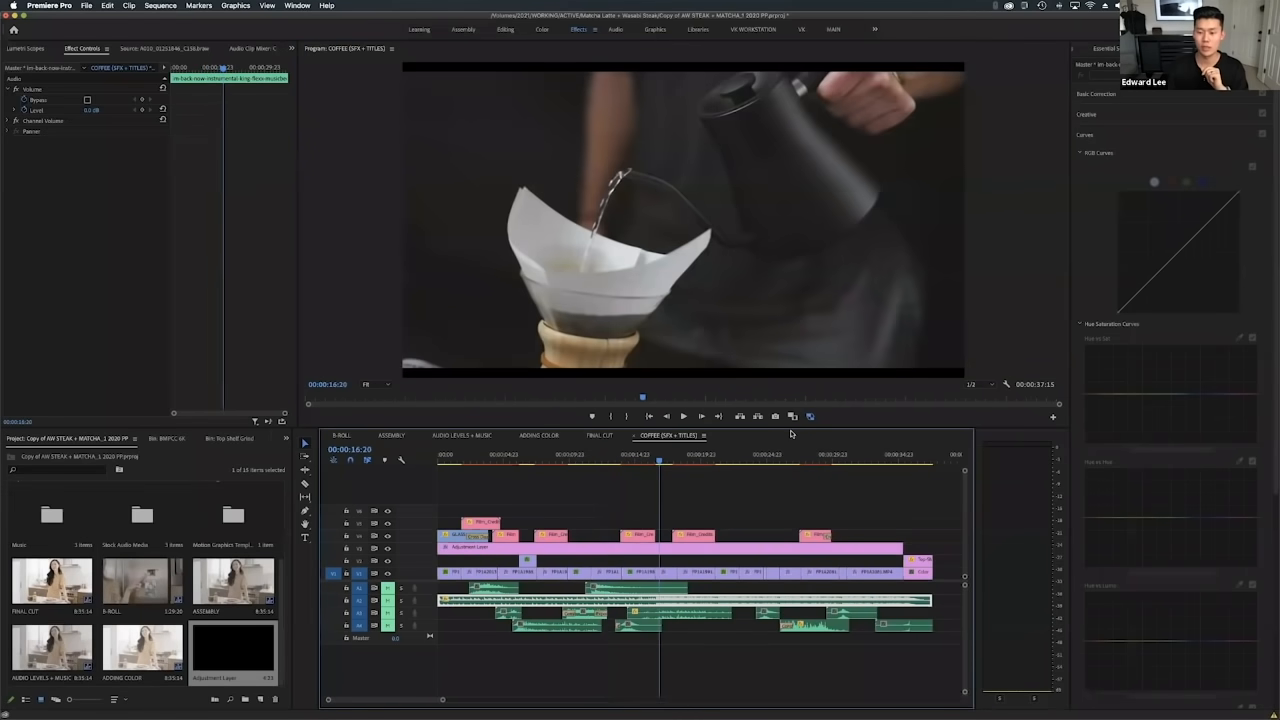
click(811, 417)
click(707, 460)
drag(745, 465, 735, 465)
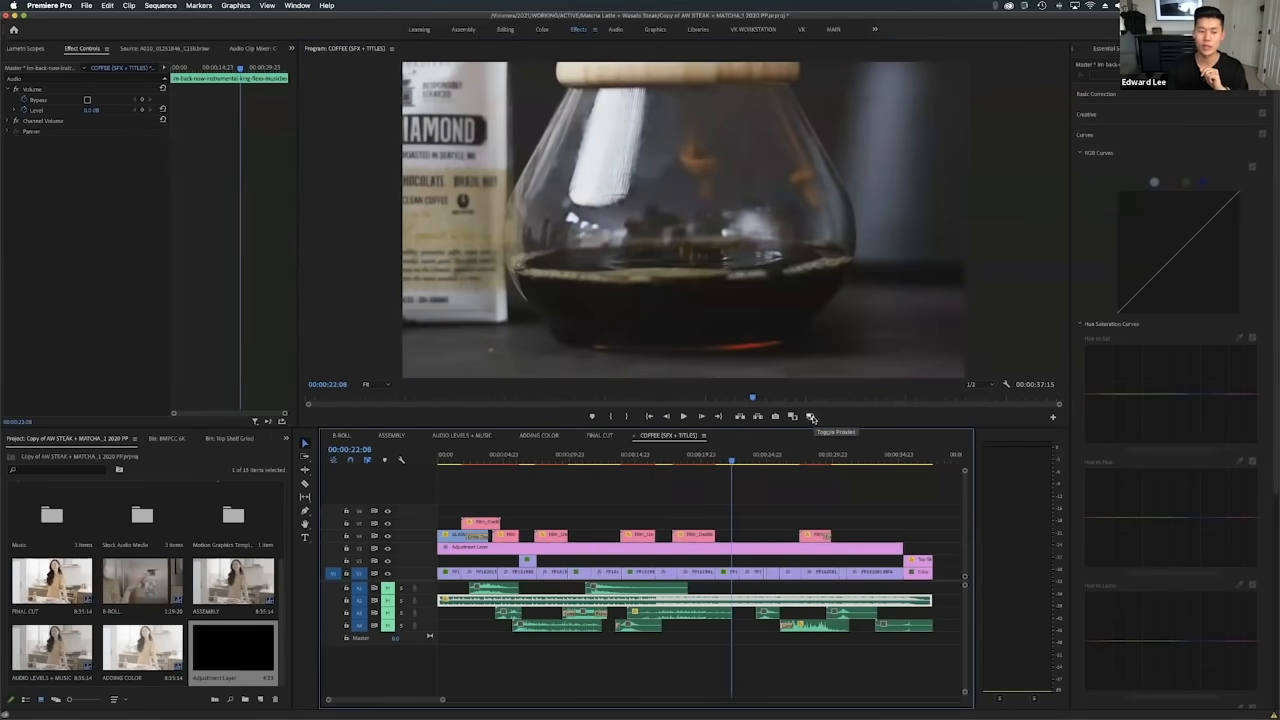
click(811, 417)
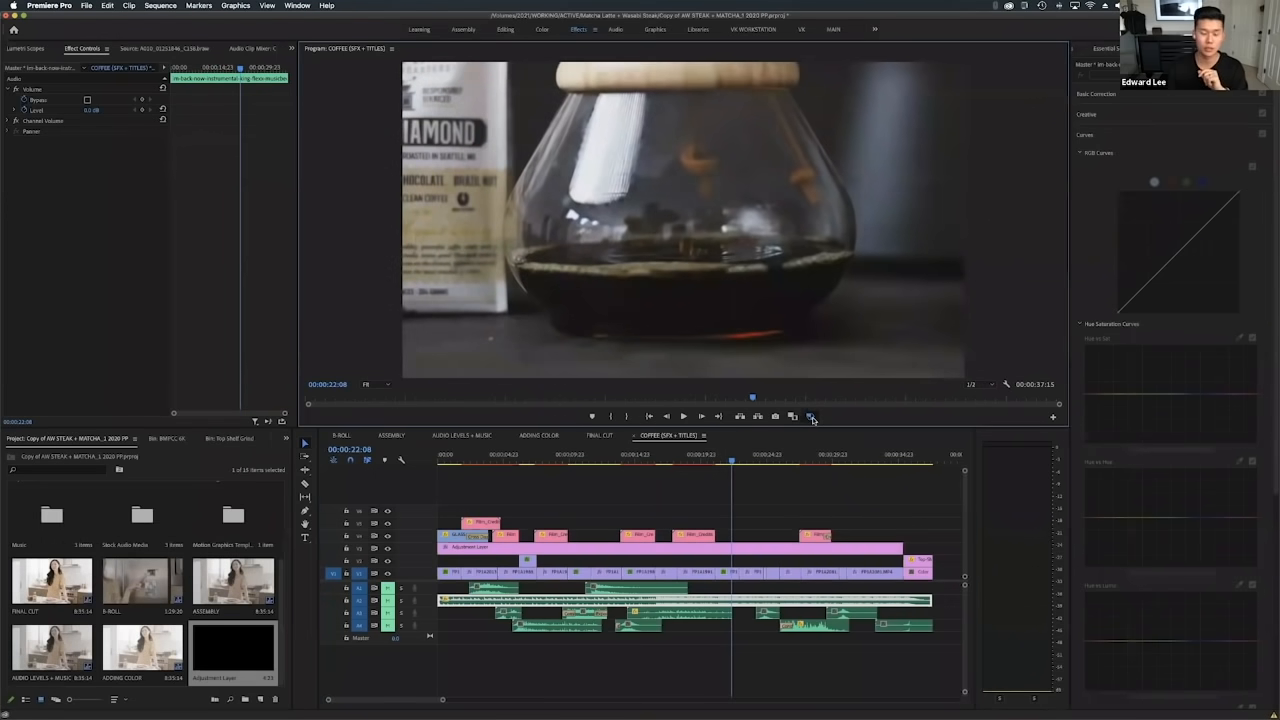
Set the playhead to 00:00:28:06 and select the AMAZING FLAVOR title, showing its editable text settings in Essential Graphics.
drag(740, 462, 817, 460)
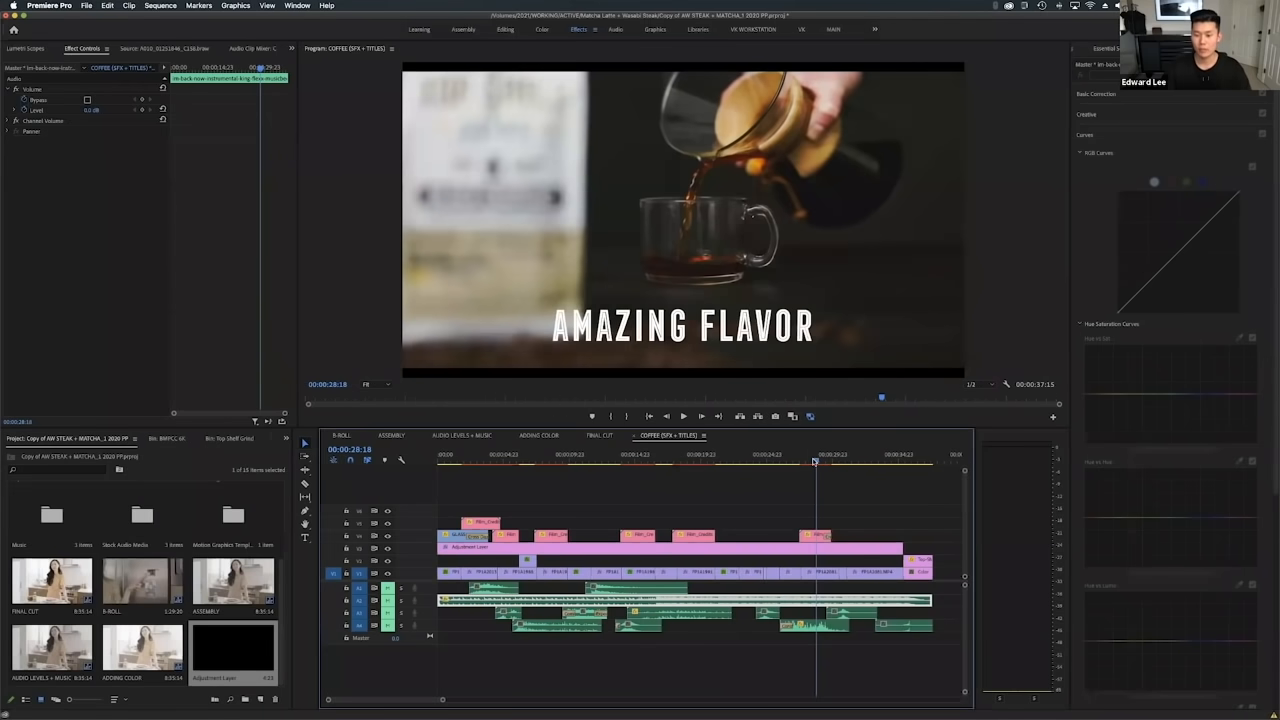
drag(815, 461, 813, 462)
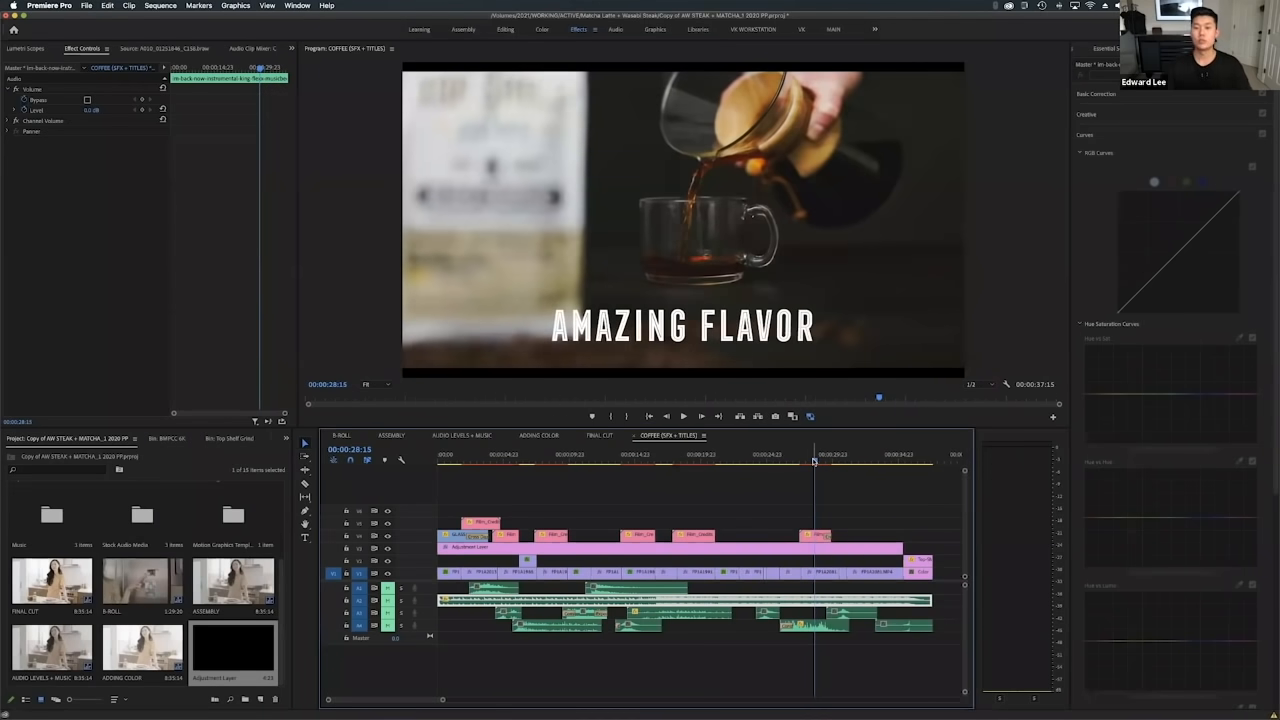
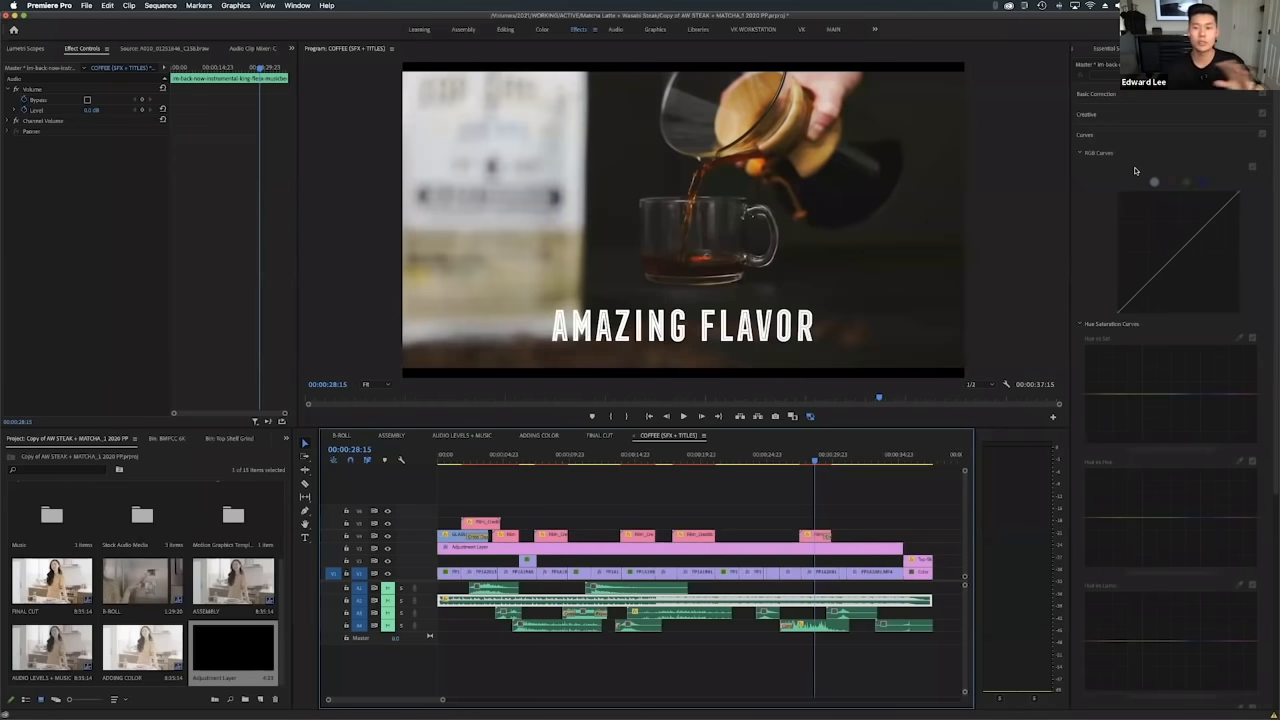
mouse_move(798, 458)
mouse_down()
mouse_move(838, 460)
mouse_move(809, 462)
mouse_up()
click(1110, 48)
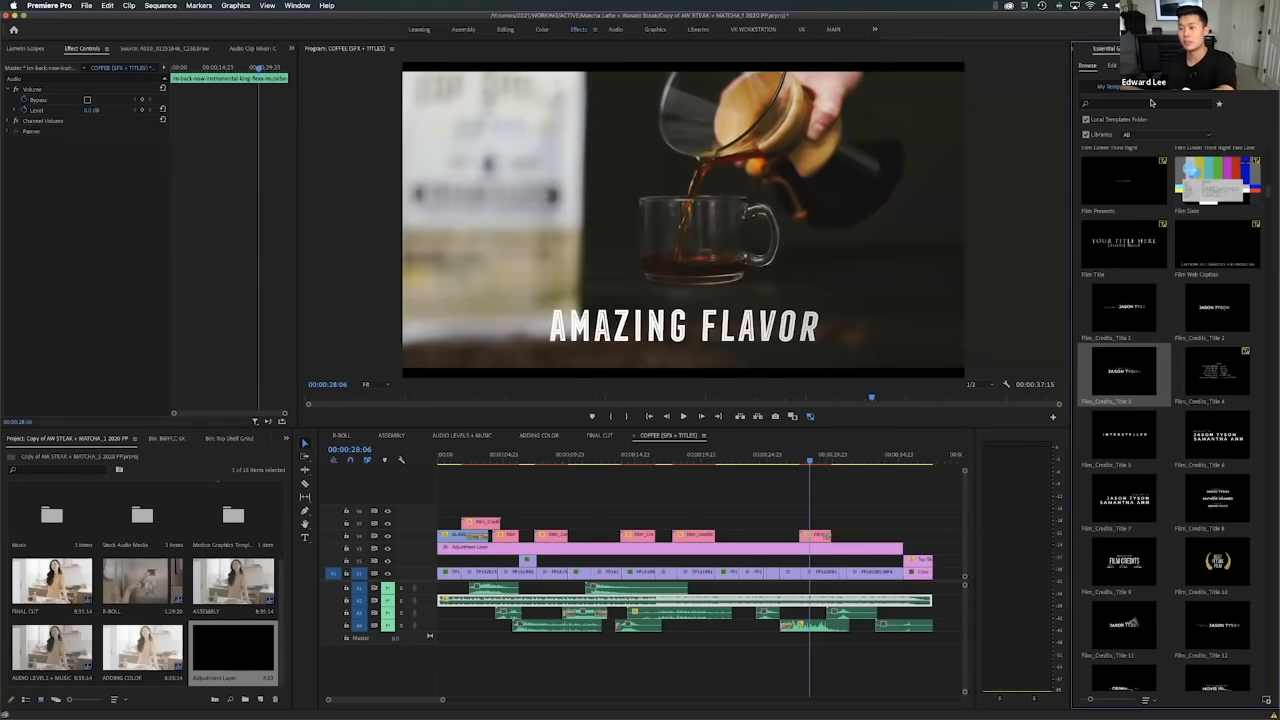
click(1111, 65)
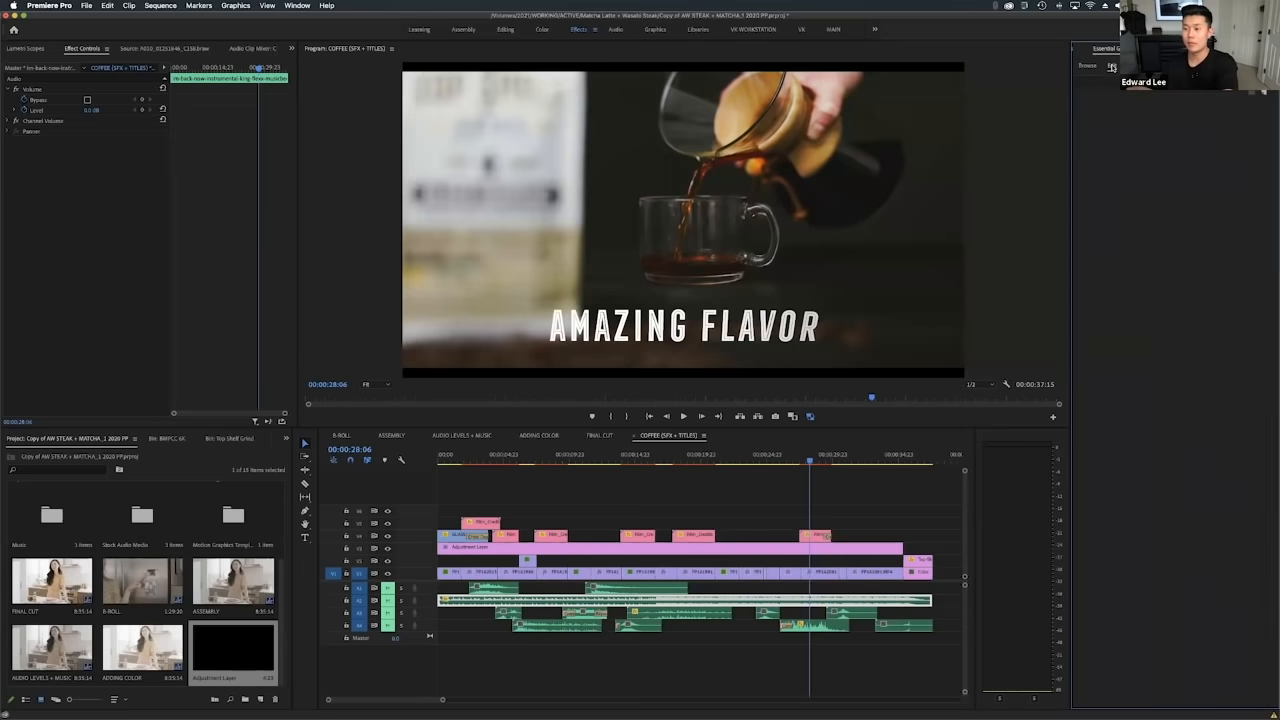
click(815, 535)
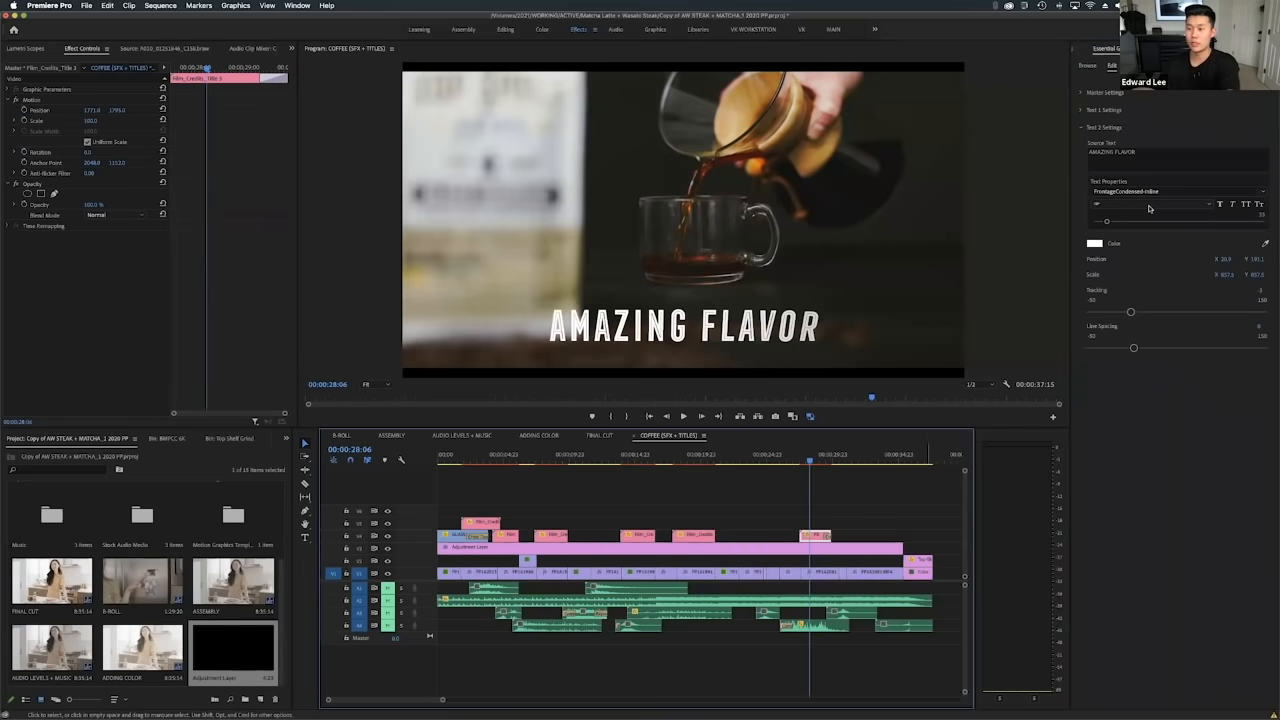
Set the AMAZING FLAVOR title's tracking to -1 in its Text 2 settings.
click(1142, 153)
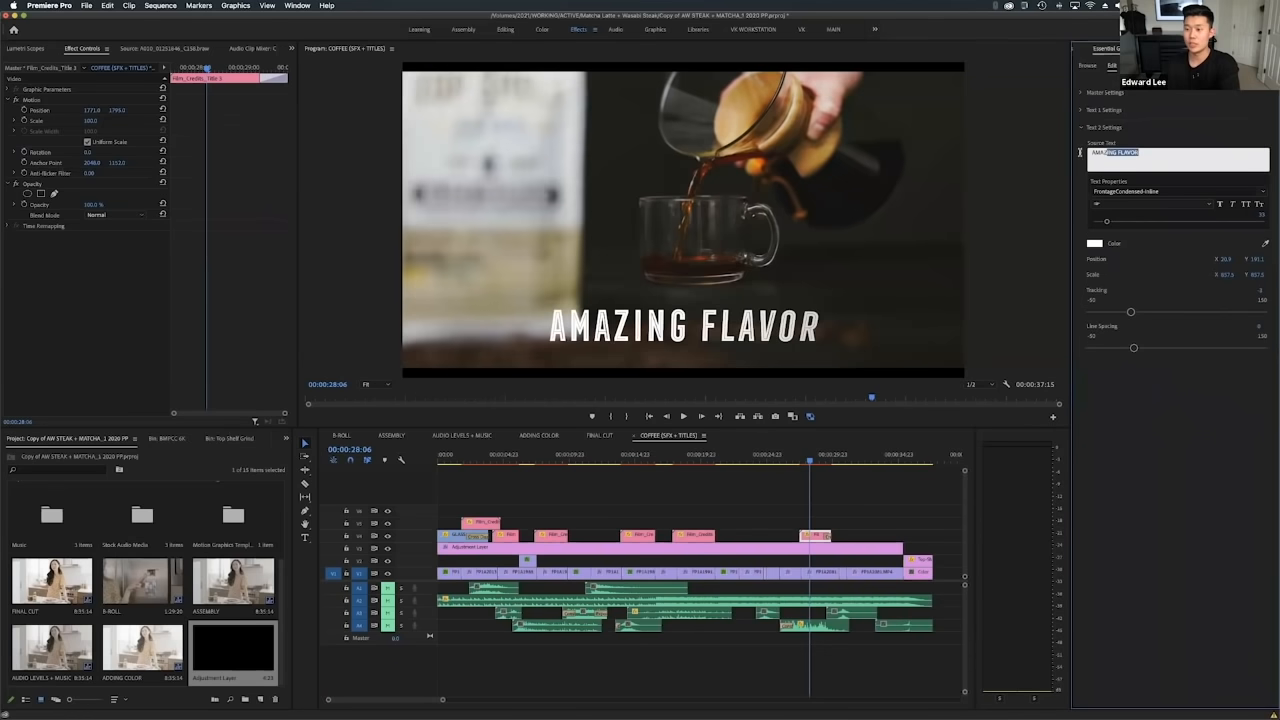
drag(1130, 312, 1130, 310)
drag(1108, 224, 1106, 226)
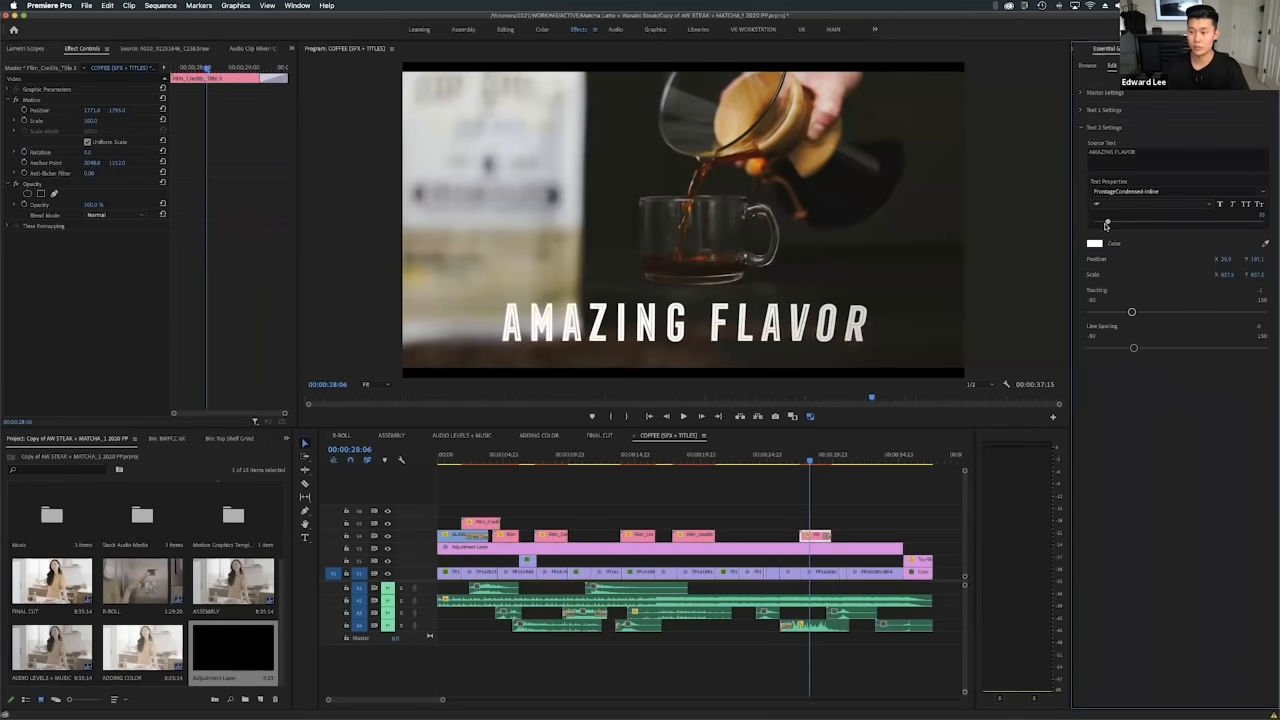
Replace FLAVOR with TASTE in the title's source text so that it reads AMAZING TASTE.
click(1144, 153)
drag(1118, 153, 1139, 151)
text(TASTE)
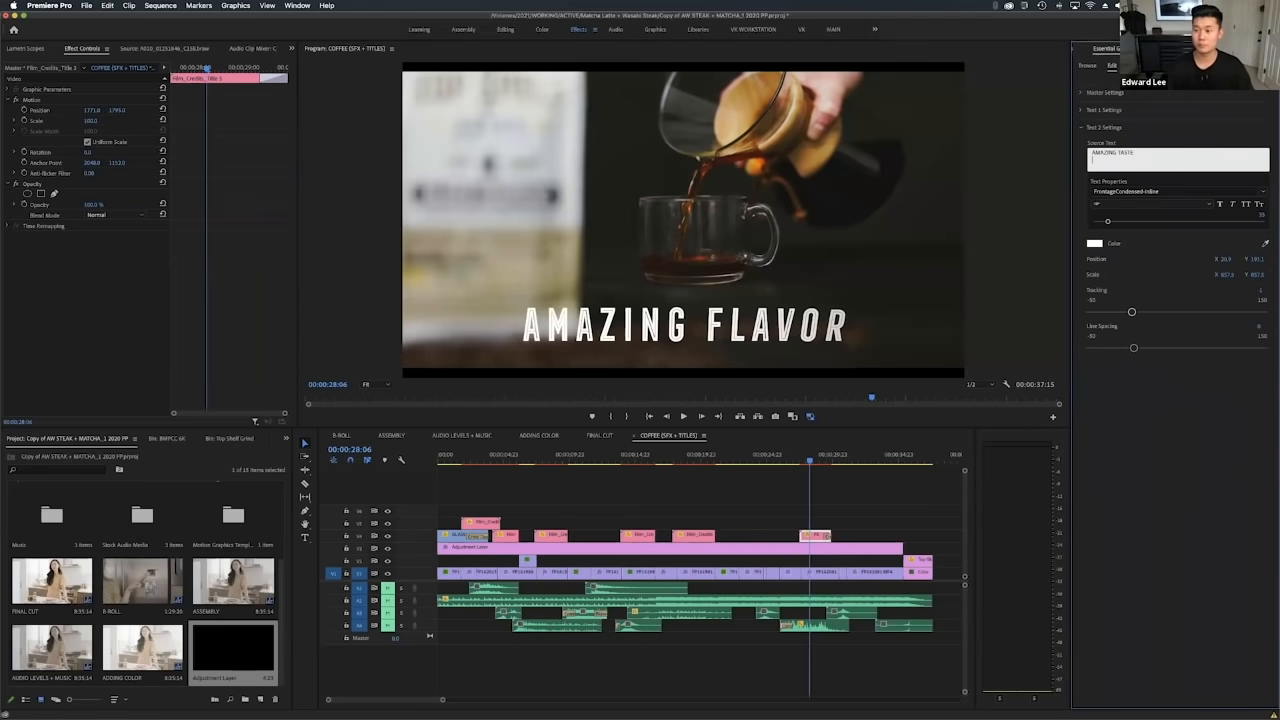
click(1195, 145)
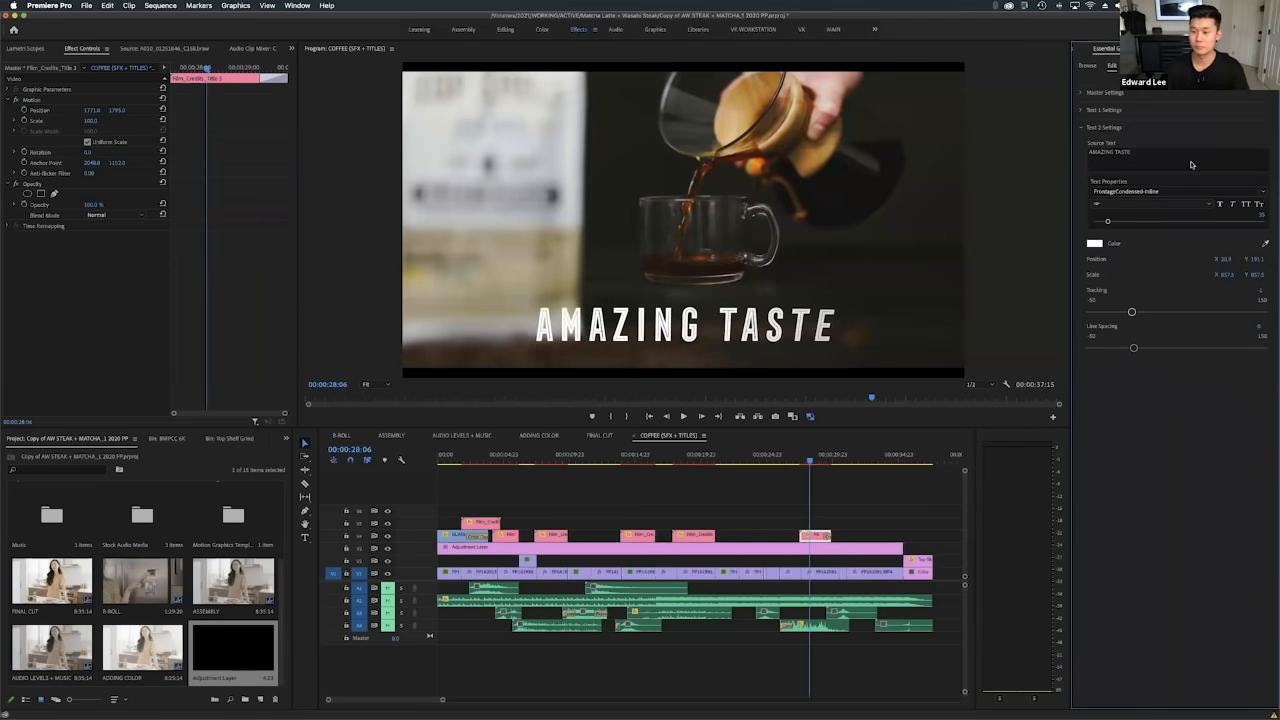
Try the Gill Sans Light font on the AMAZING TASTE title and undo the font change.
click(1127, 191)
click(1139, 275)
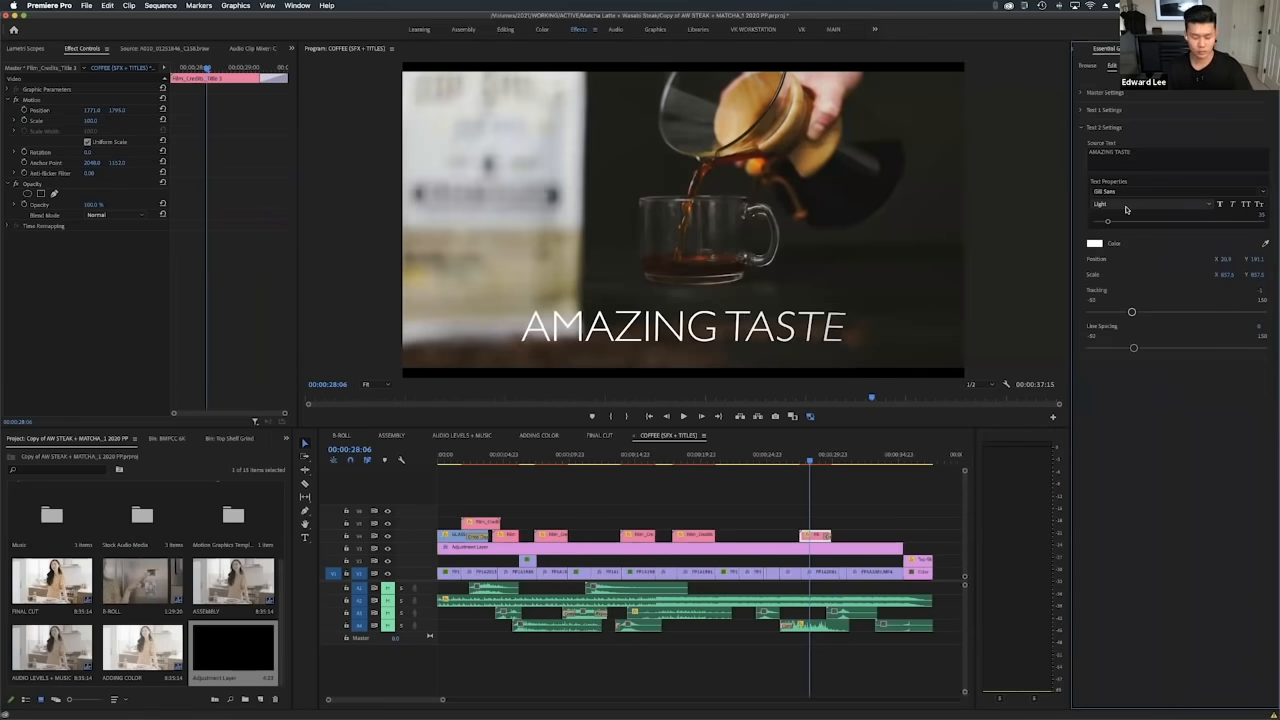
key(super+z)
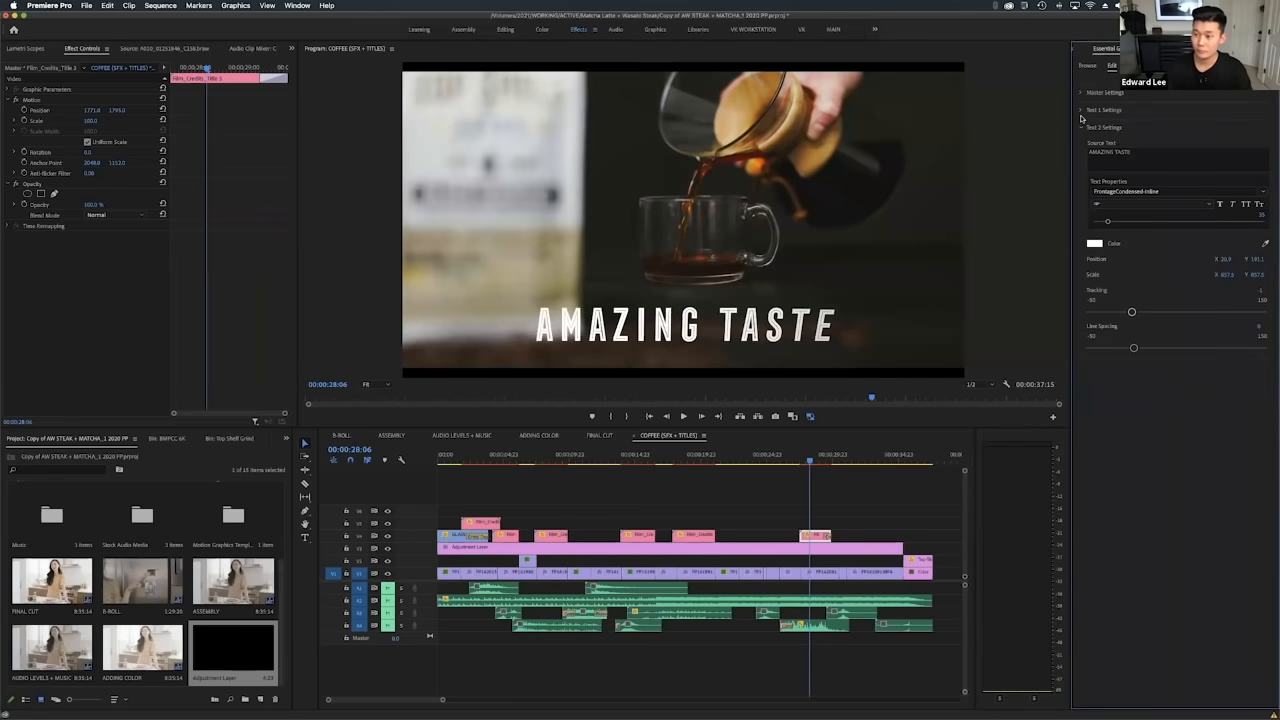
Try a tracking of 17 on the AMAZING TASTE title and undo the edits back to AMAZING FLAVOR.
click(1080, 92)
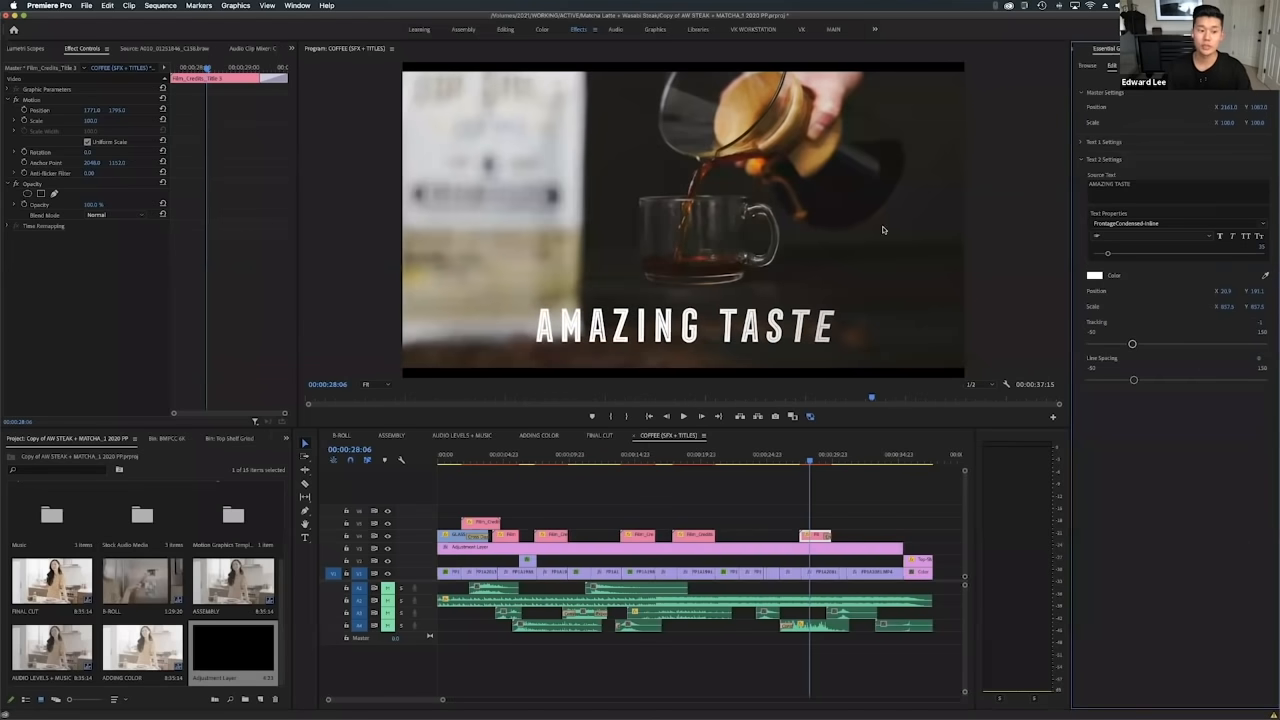
click(807, 460)
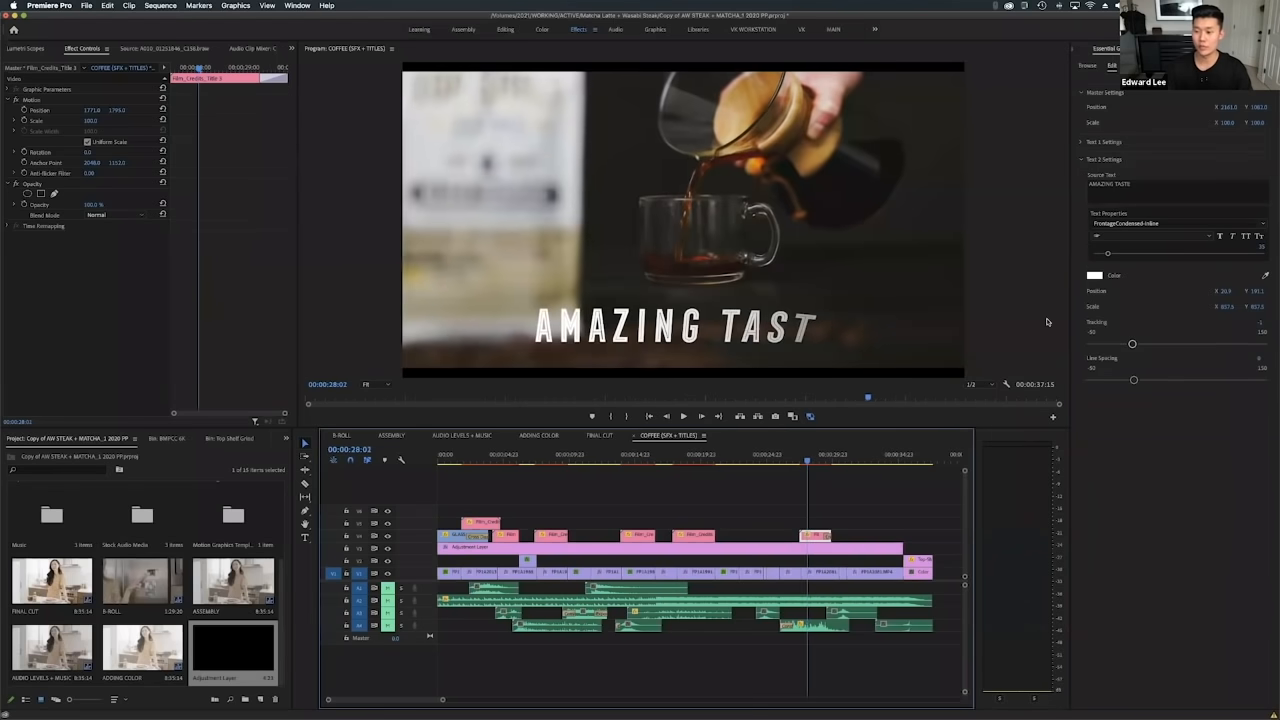
drag(1133, 344, 1147, 344)
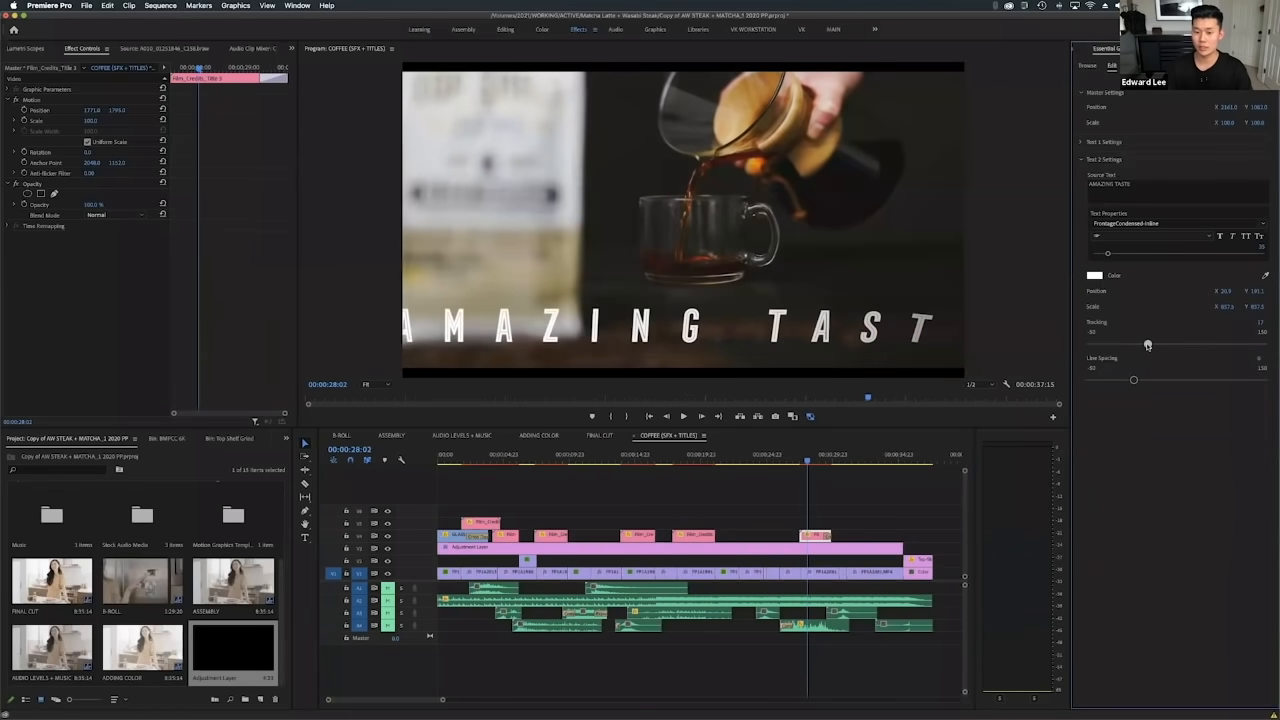
click(792, 460)
click(806, 461)
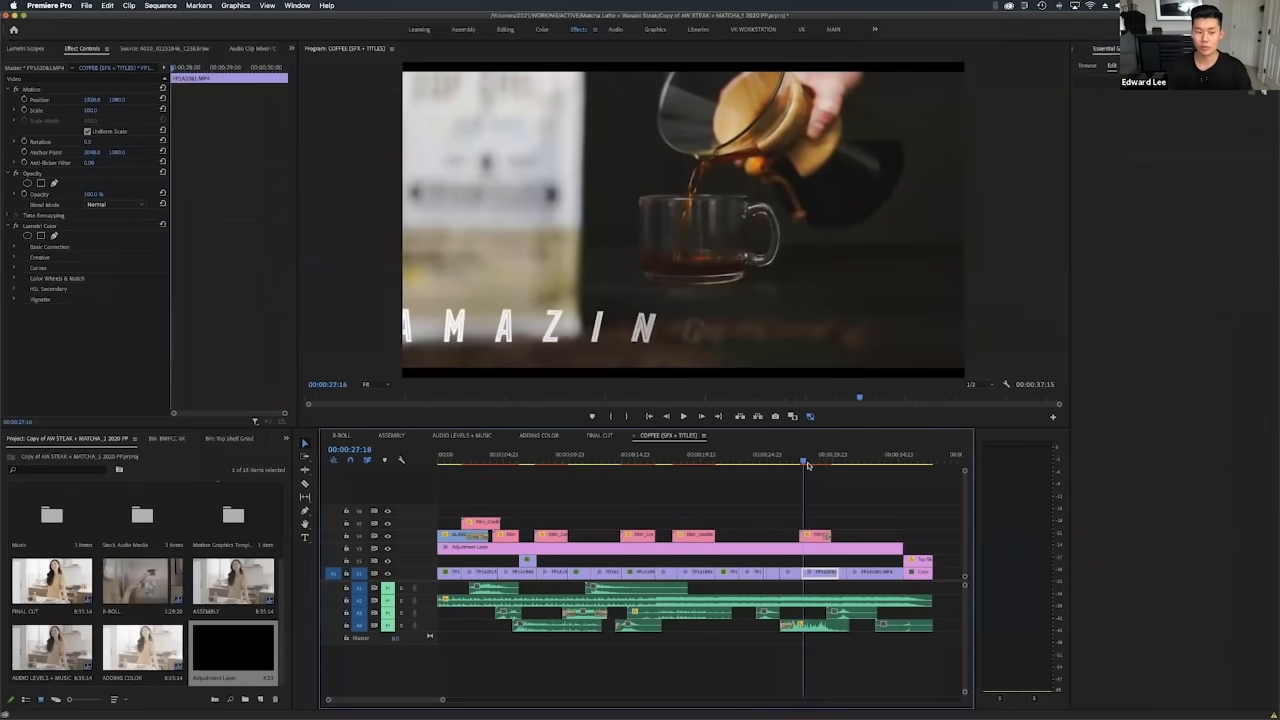
drag(802, 466, 815, 466)
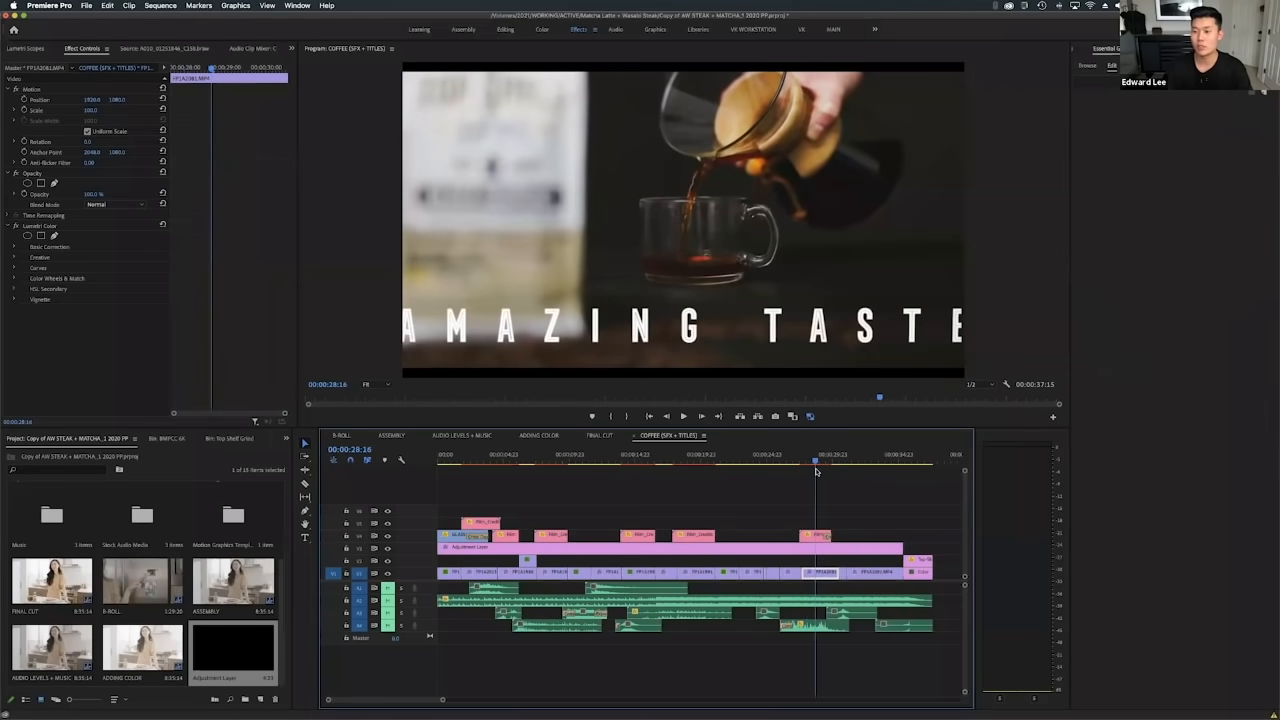
click(824, 535)
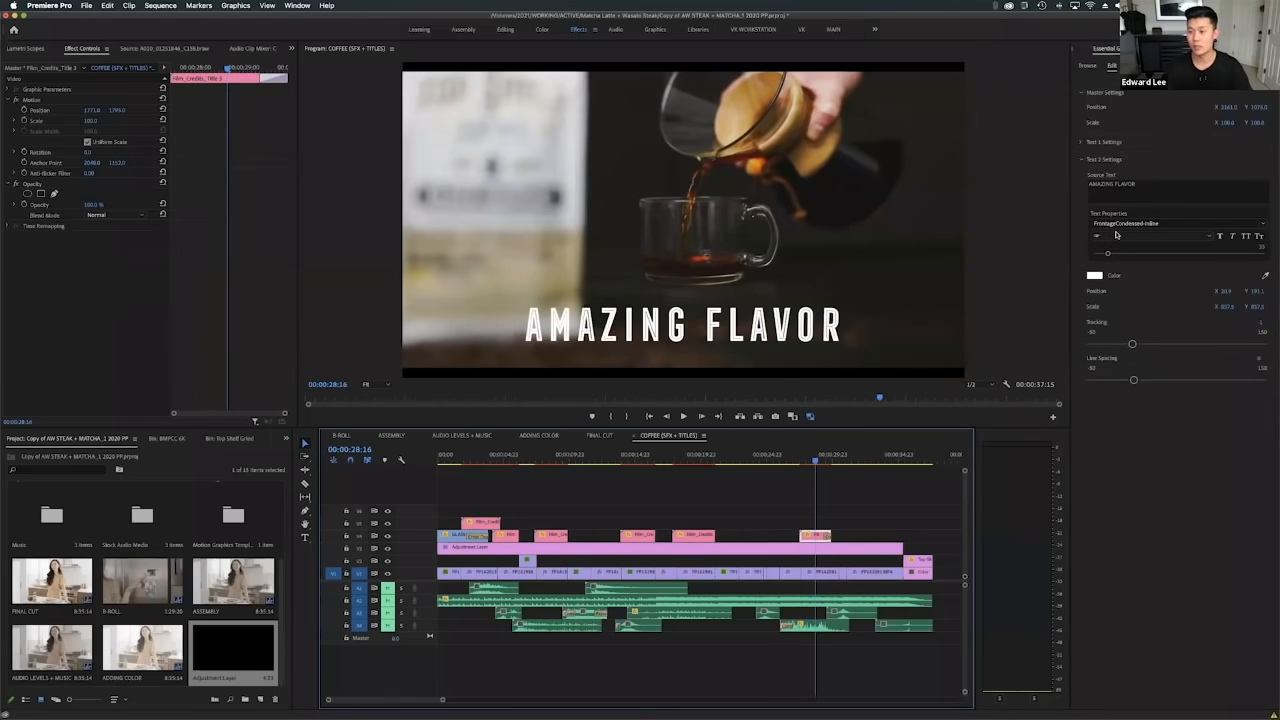
Add the Film_Credits_Title 3 template after the AMAZING FLAVOR title, over the coffee bag shot, and preview it at 00:00:32:15.
click(1088, 65)
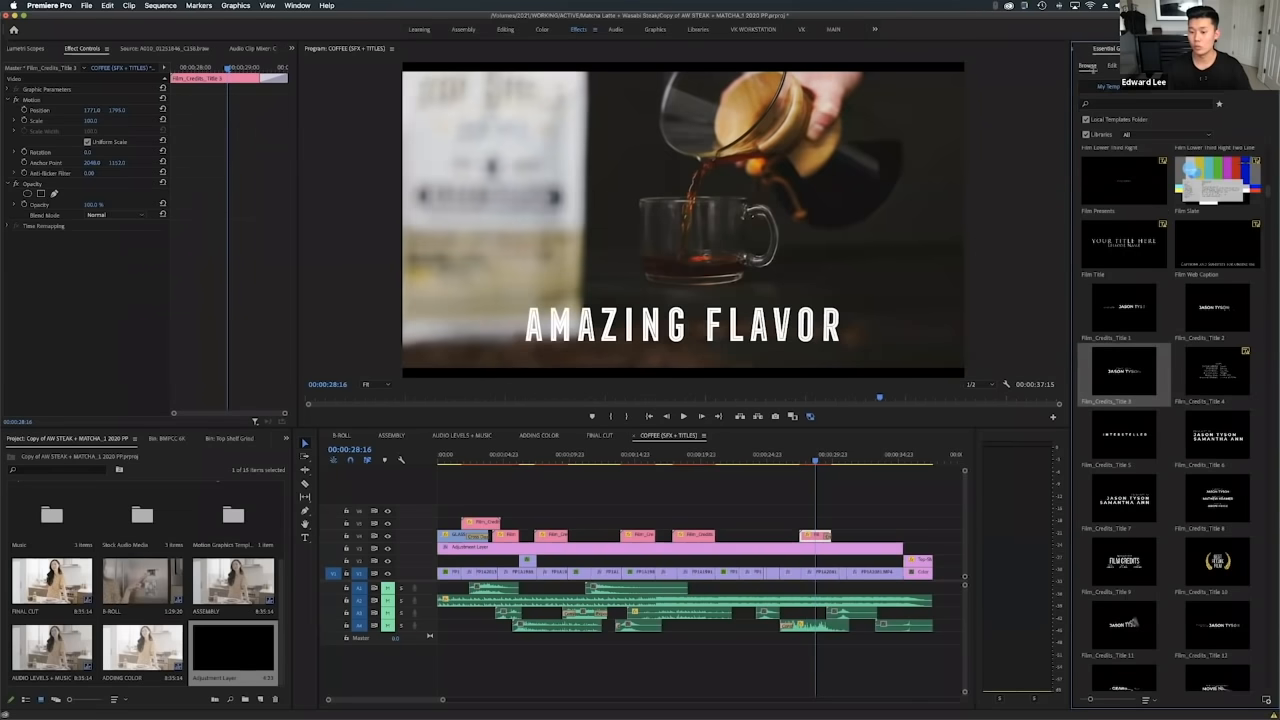
drag(1118, 380, 852, 540)
scroll(800, 504, right, 3)
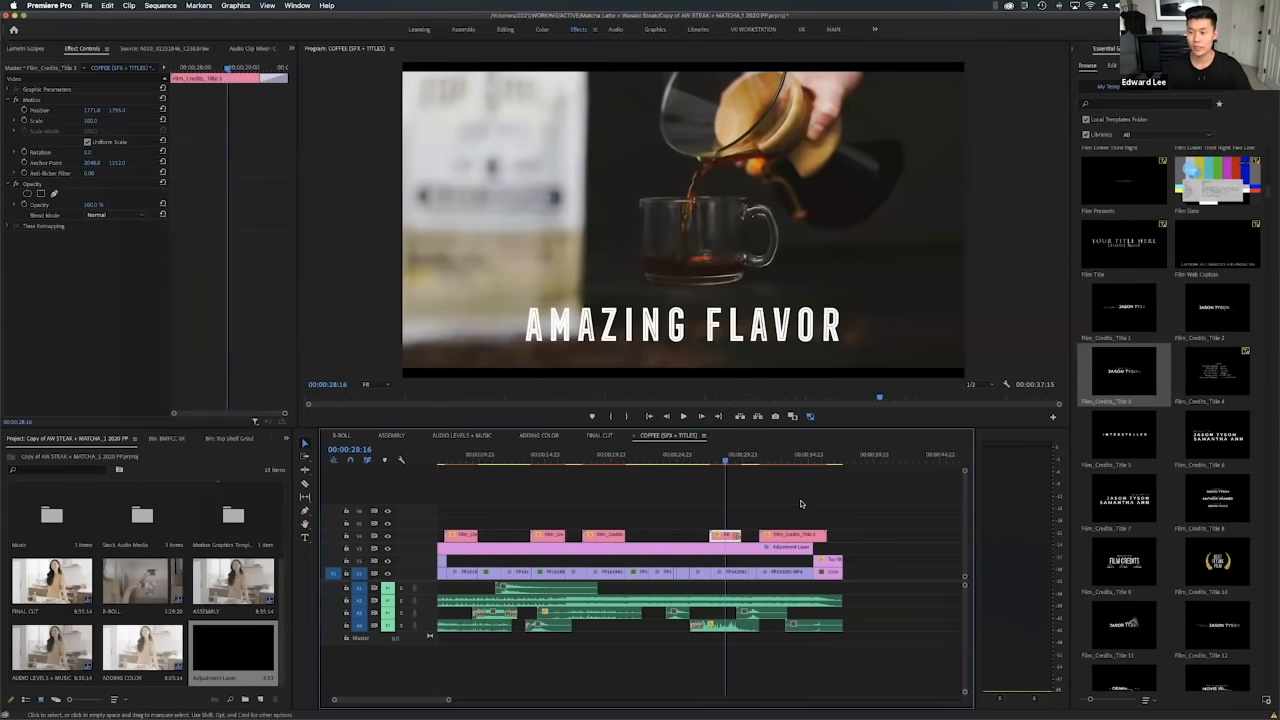
scroll(800, 504, right, 2)
click(695, 458)
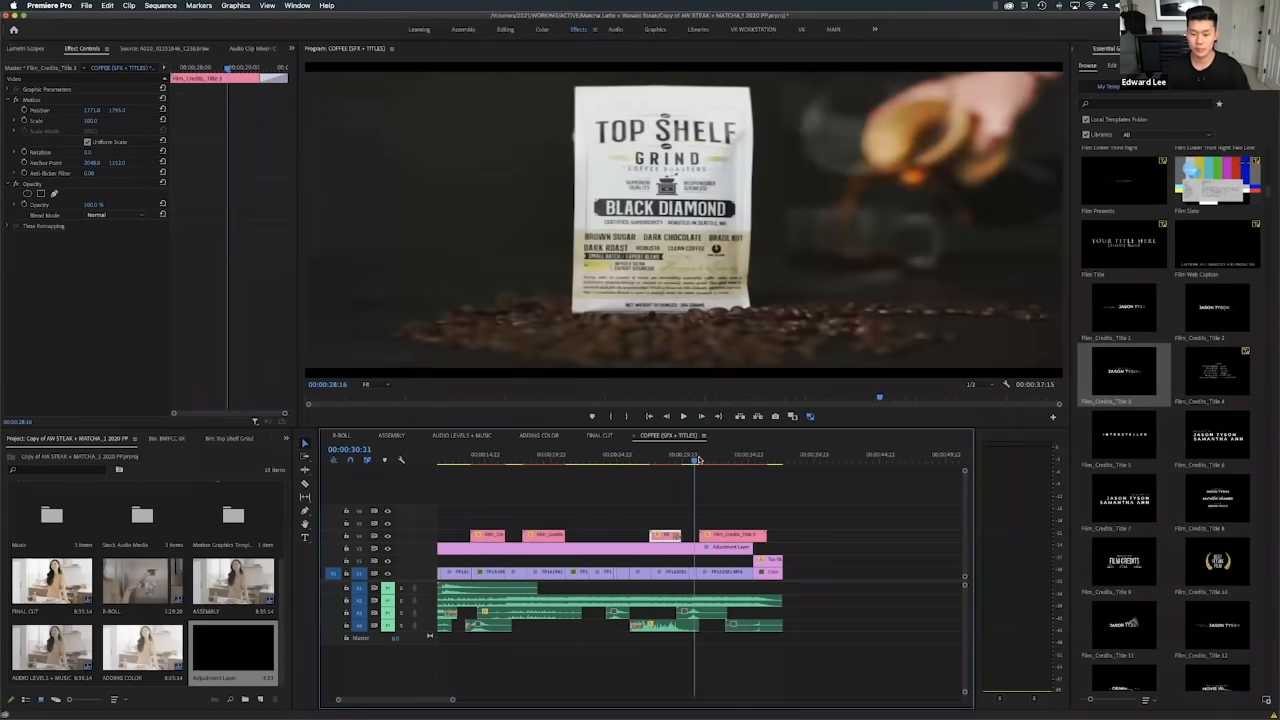
key(space)
drag(700, 465, 717, 466)
Delete the DIRECTED BY text from the Text 1 settings of the new title over the coffee bag.
click(736, 536)
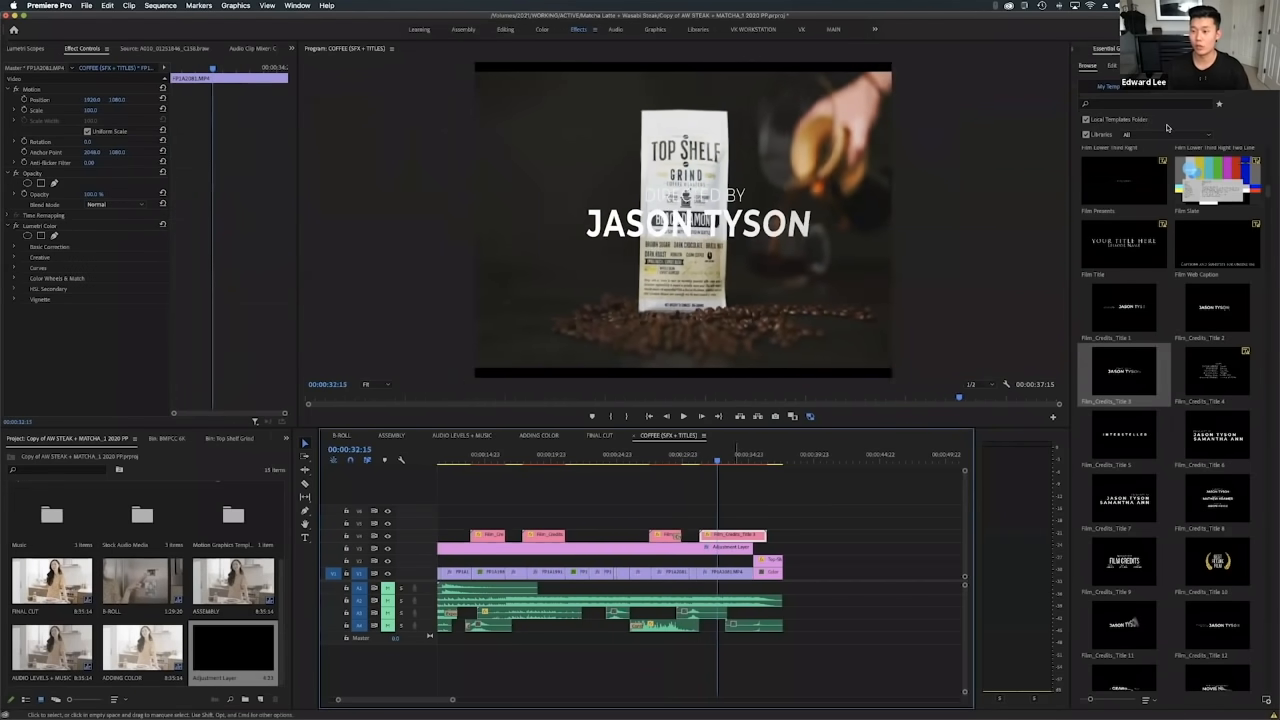
click(1080, 112)
drag(1138, 138, 1068, 140)
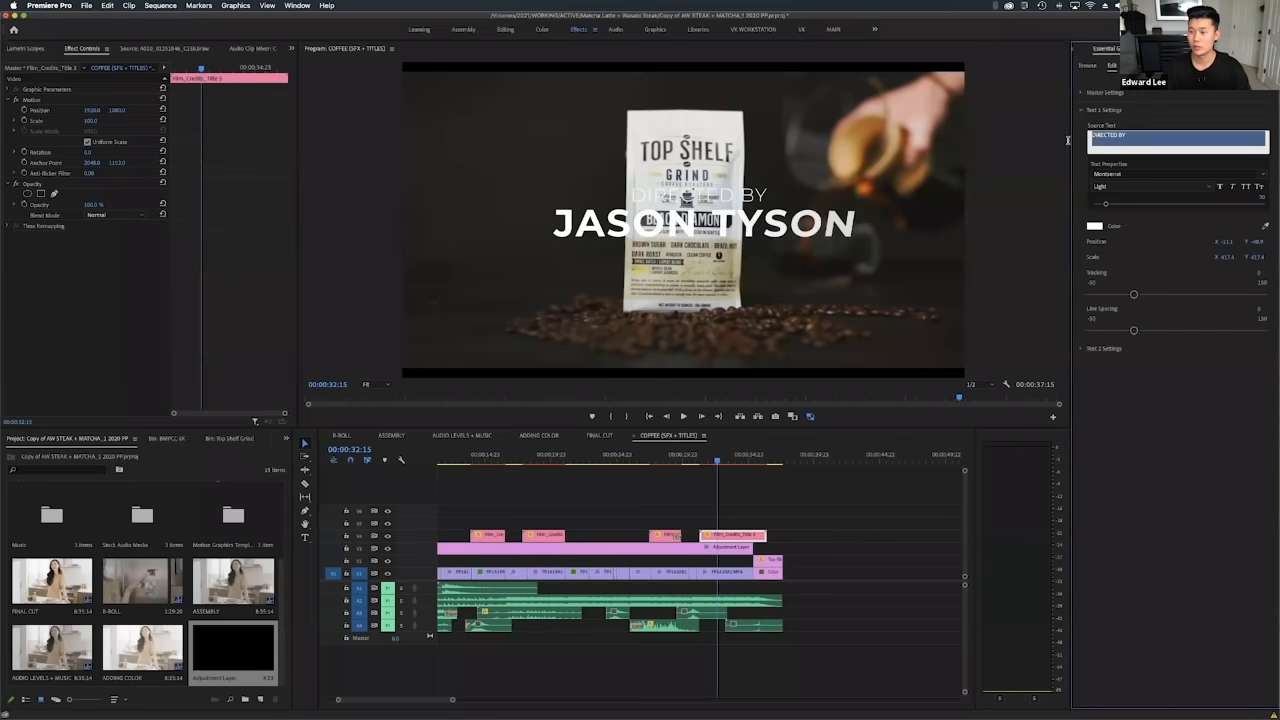
key(BackSpace)
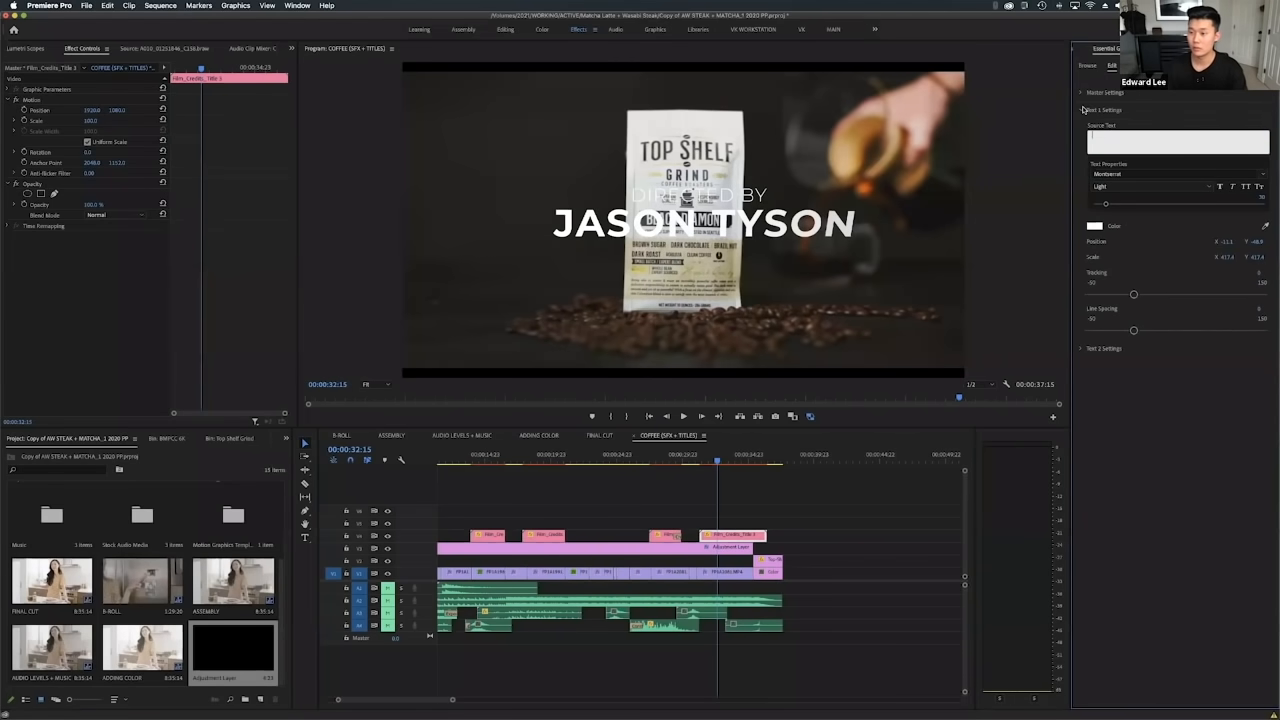
click(1081, 110)
Replace the placeholder name in the new title's Text 2 settings with "coffe video".
click(1080, 128)
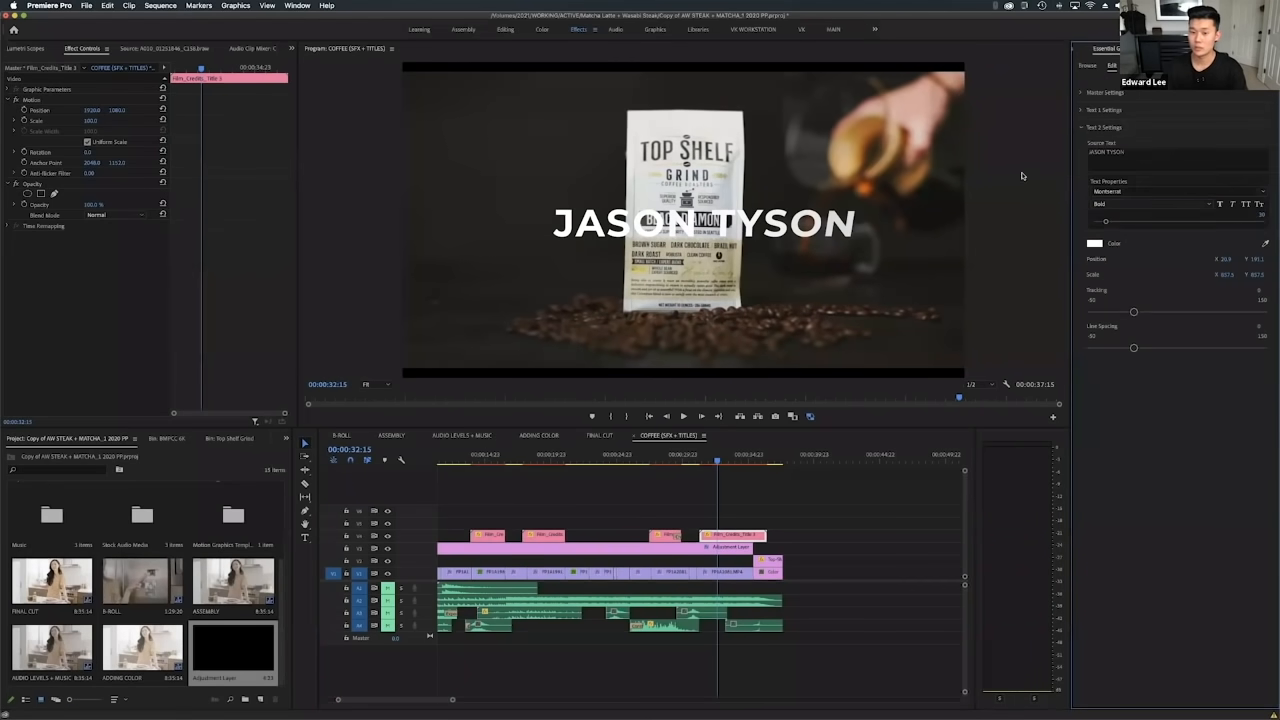
drag(1134, 162, 1088, 155)
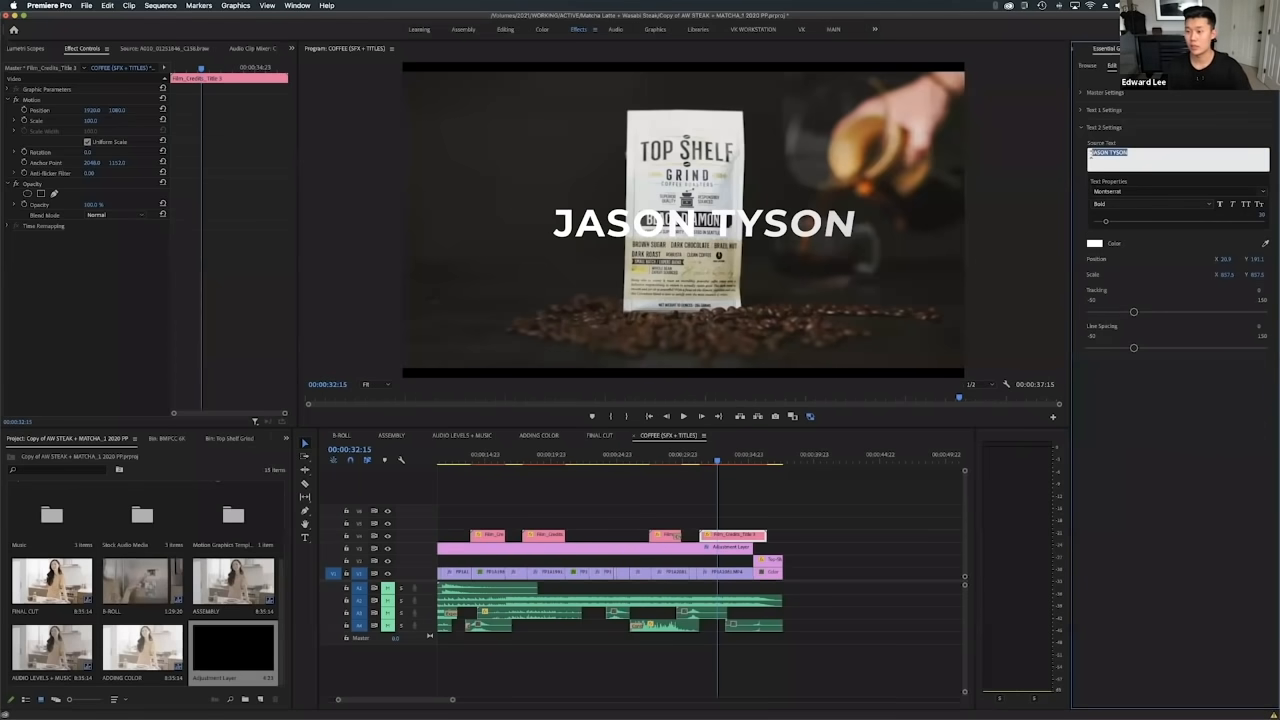
text(coffe vide)
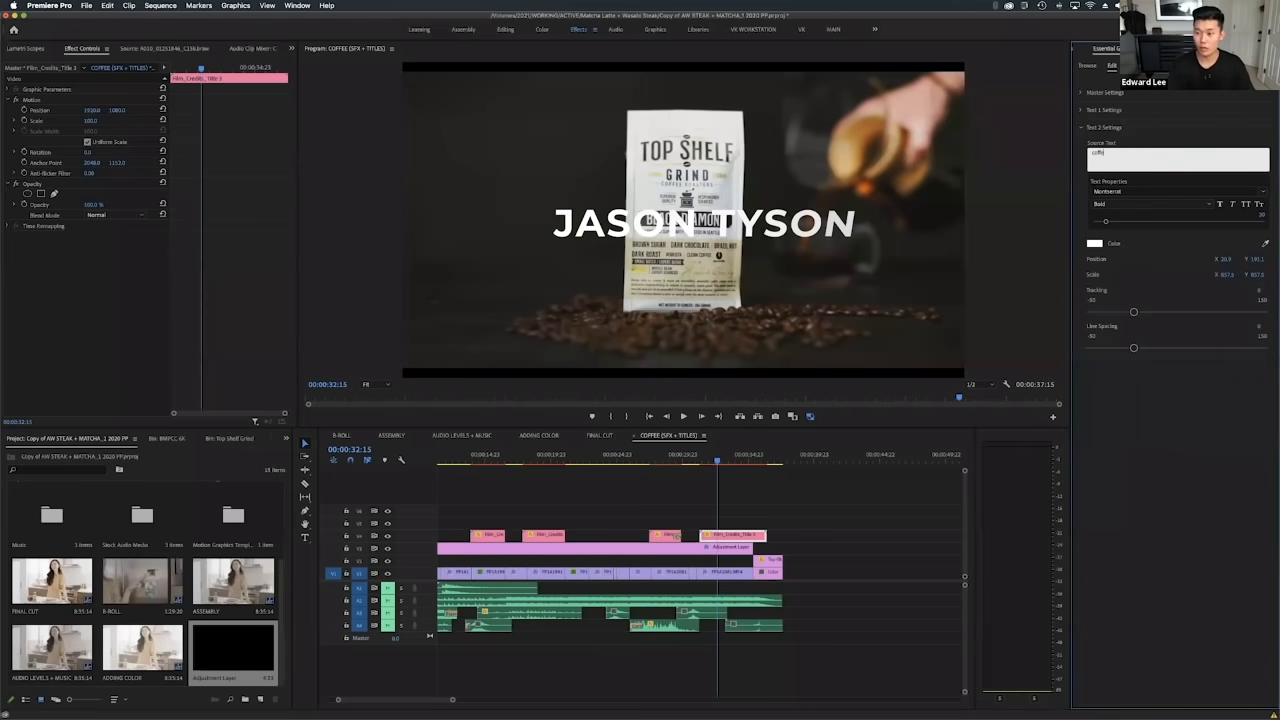
text(o)
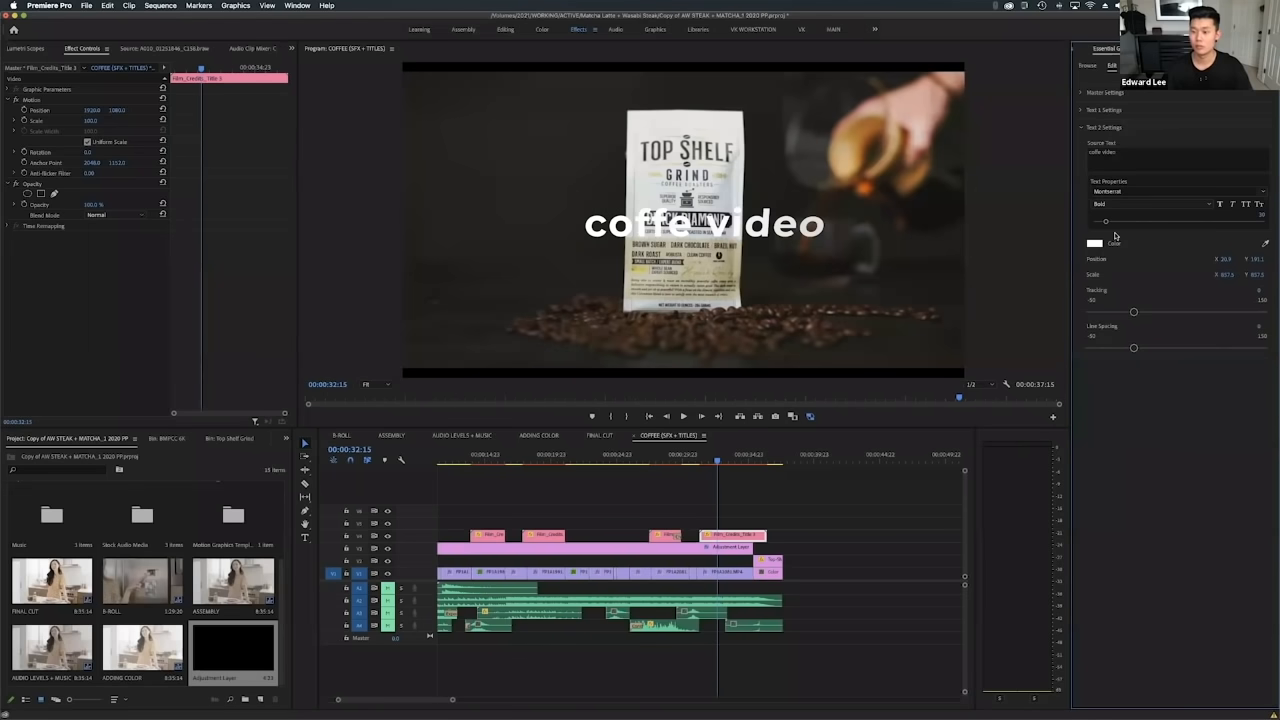
Scale the new title to about 64 and move it to about 664, 977, beside the coffee bag.
drag(716, 460, 720, 537)
mouse_move(91, 111)
mouse_down()
mouse_move(20, 111)
mouse_move(105, 111)
mouse_up()
Correct the new title's text to "coffee video" and check it in the shot at 00:00:32:18.
click(1108, 163)
text(e)
key(Escape)
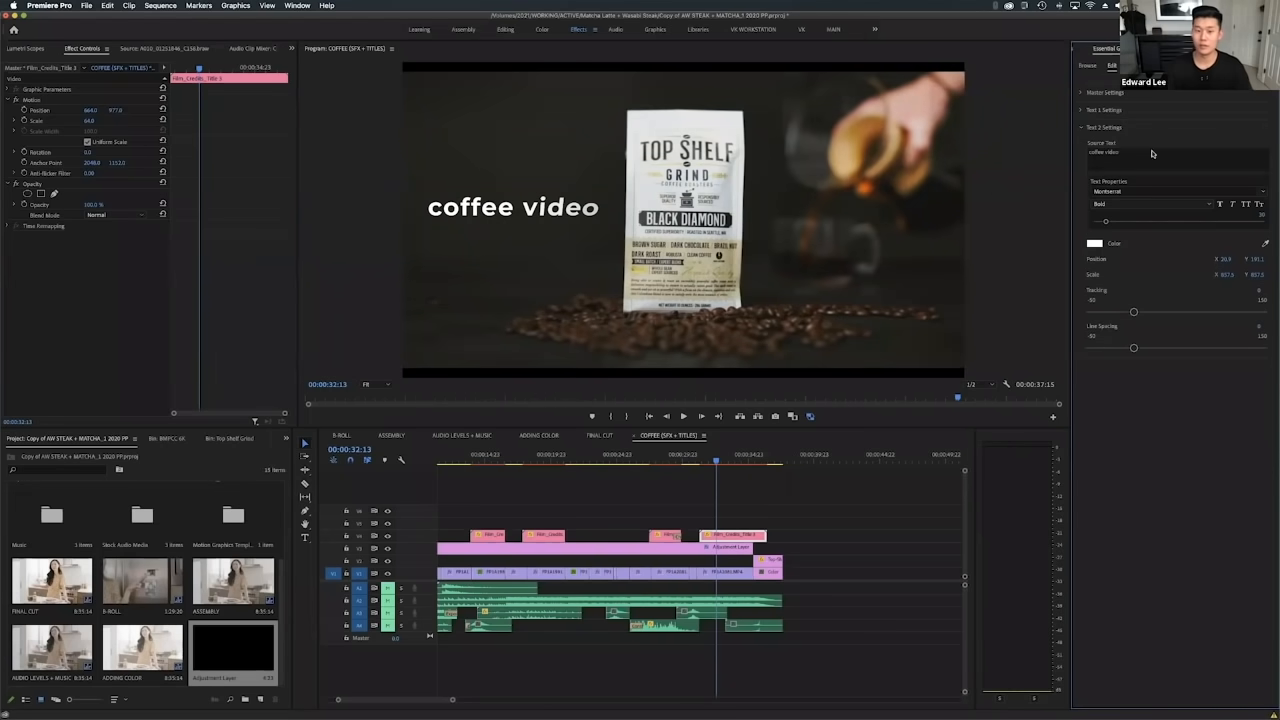
drag(716, 462, 722, 467)
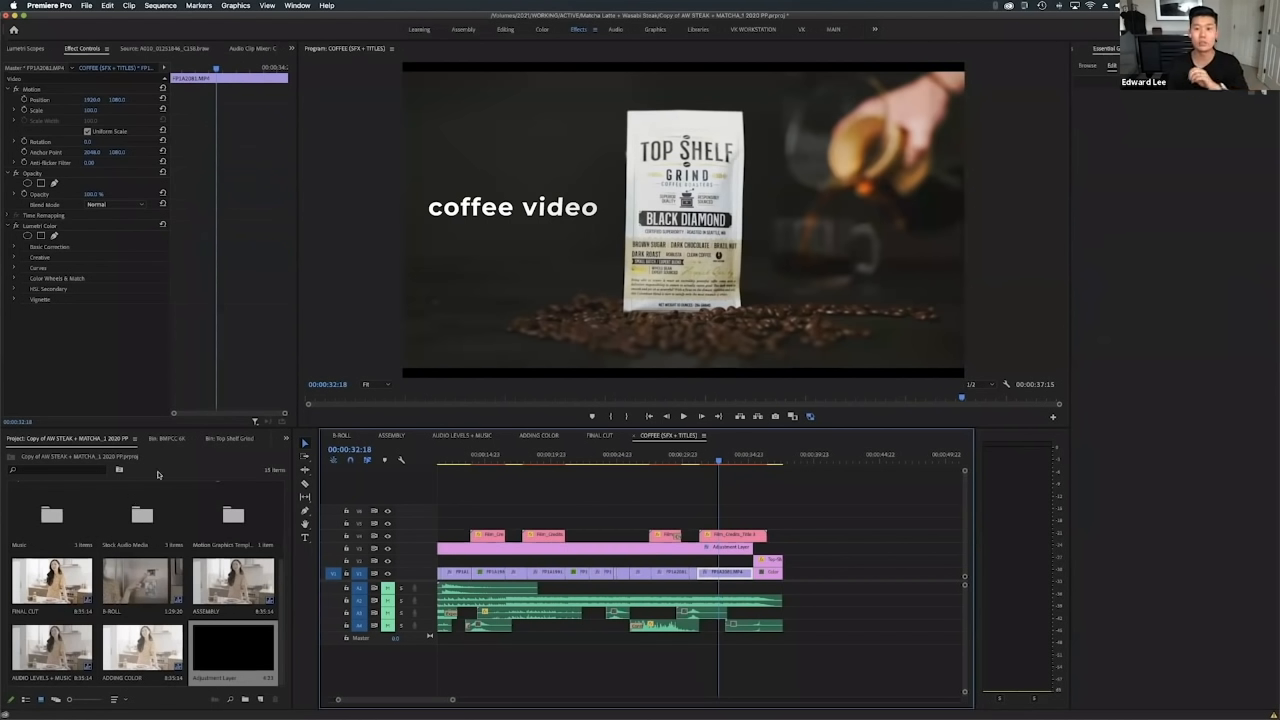
Examine the title items in the Motion Graphics Template Media bin and review the coffee video title's animation at 00:00:32:06.
click(208, 528)
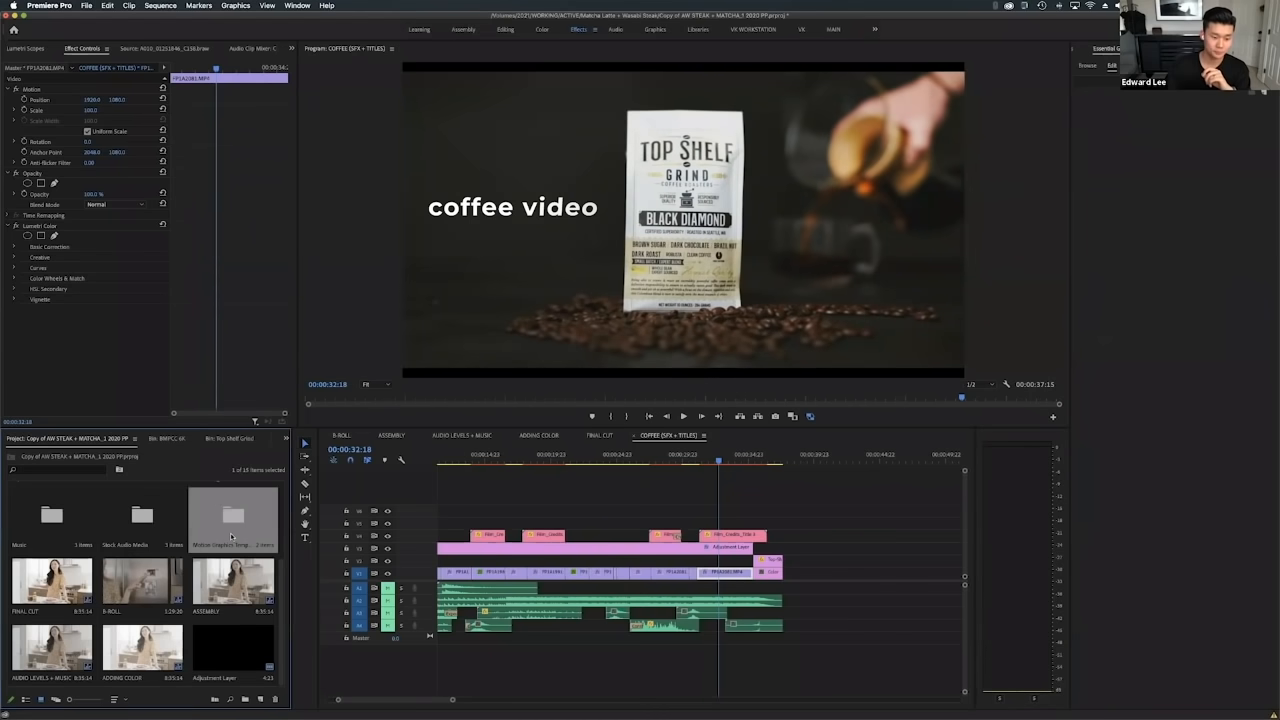
double_click(231, 537)
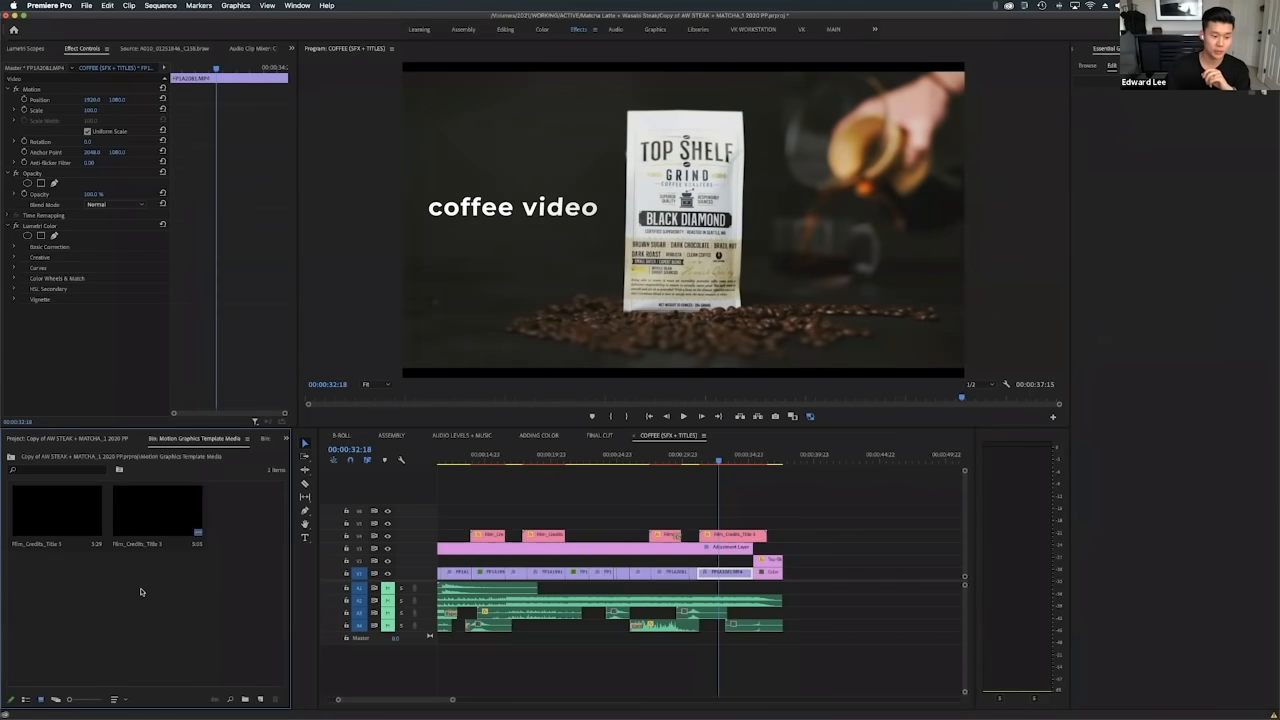
click(10, 458)
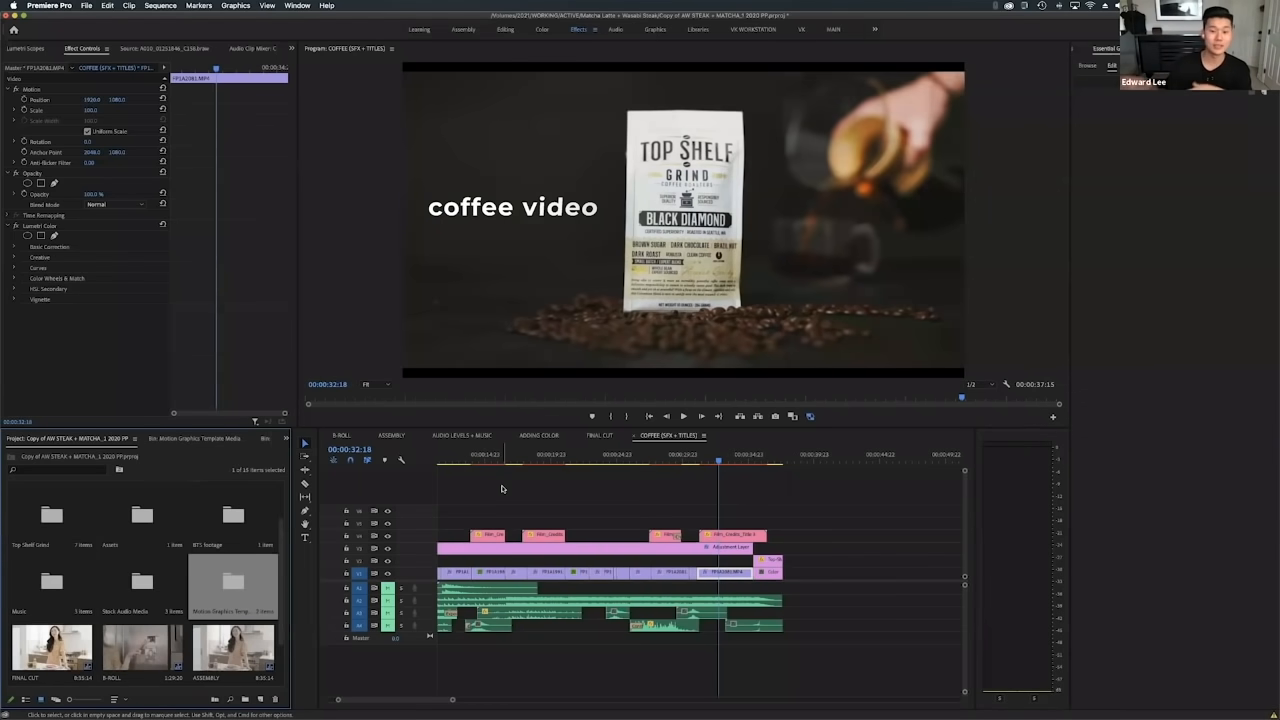
double_click(236, 590)
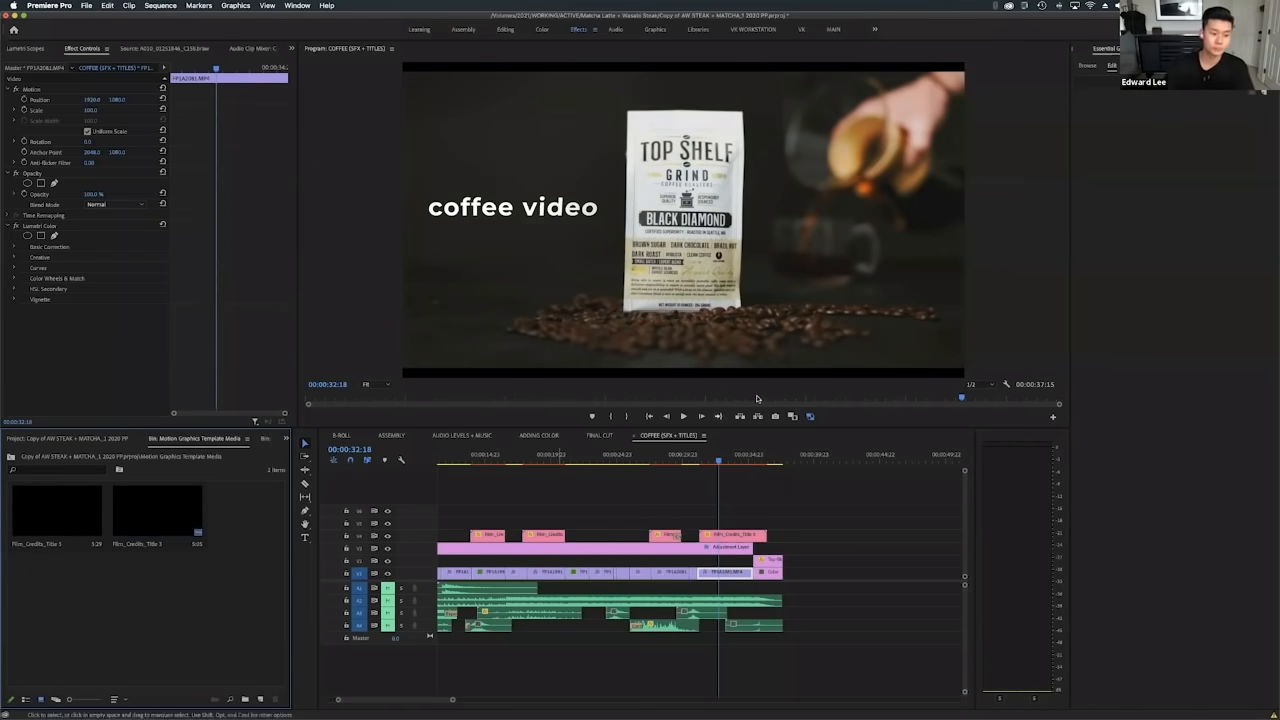
drag(721, 460, 711, 460)
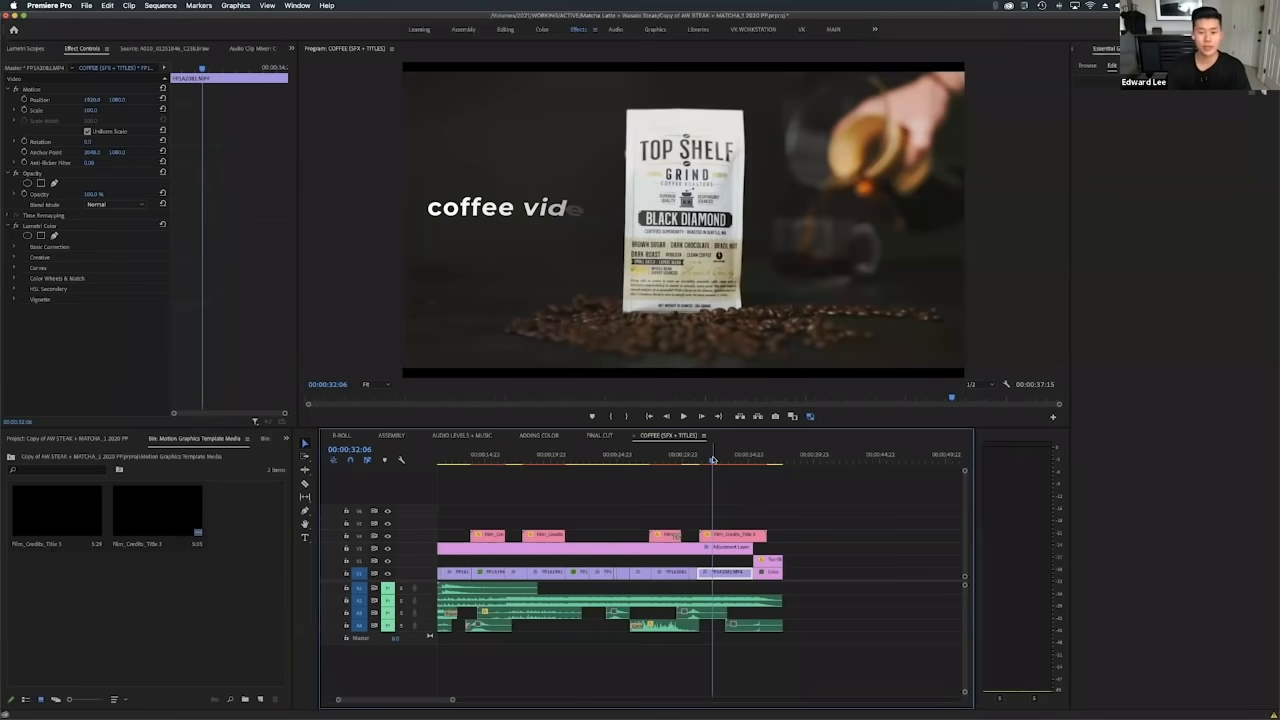
Review the coffee video title's text reveal around 00:00:32:03.
drag(712, 458, 712, 461)
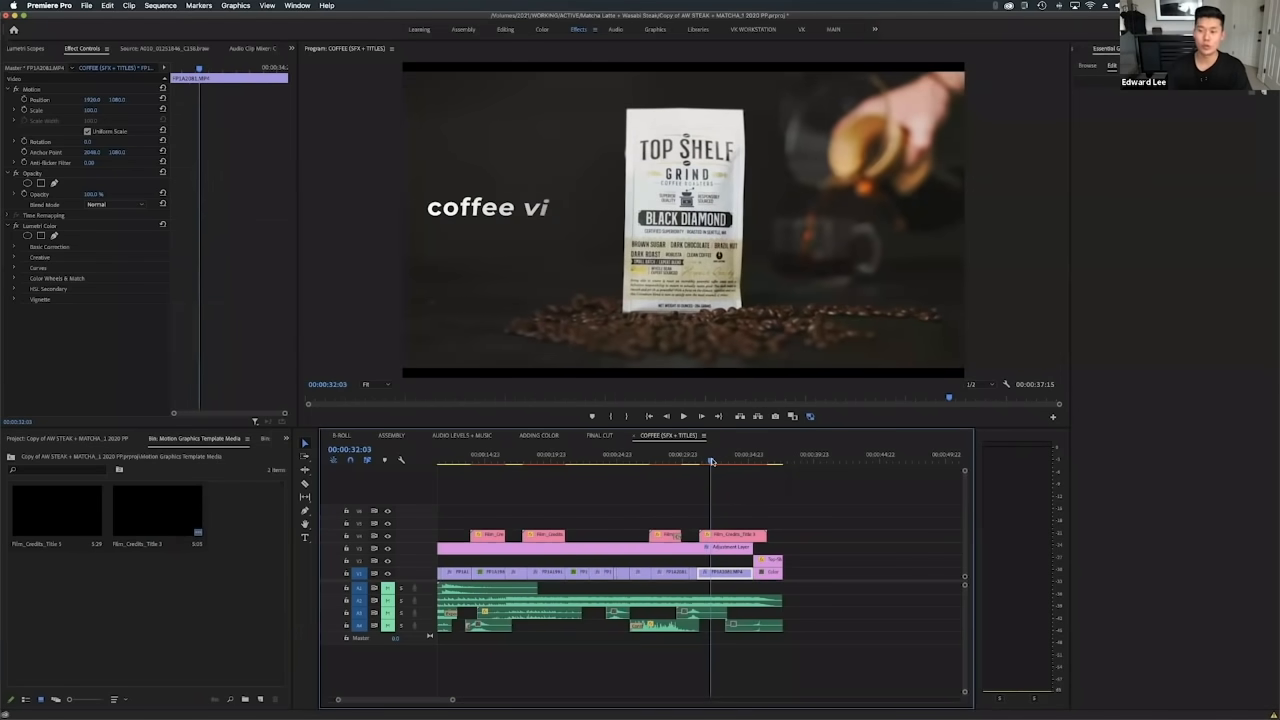
click(1107, 55)
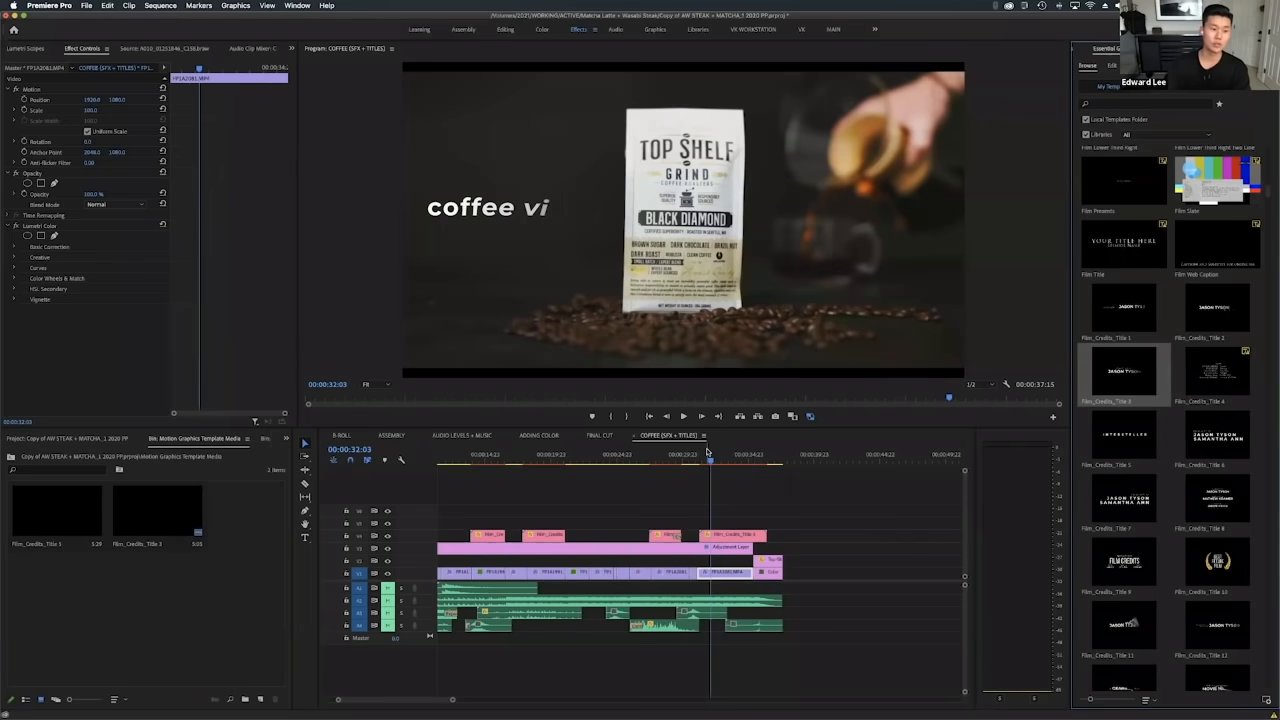
click(726, 484)
scroll(719, 479, up, 3)
scroll(720, 485, down, 3)
scroll(720, 486, up, 4)
scroll(720, 486, down, 1)
Set the coffee video title clip's speed to 200% and check its faster animation up to 00:00:32:11.
click(740, 536)
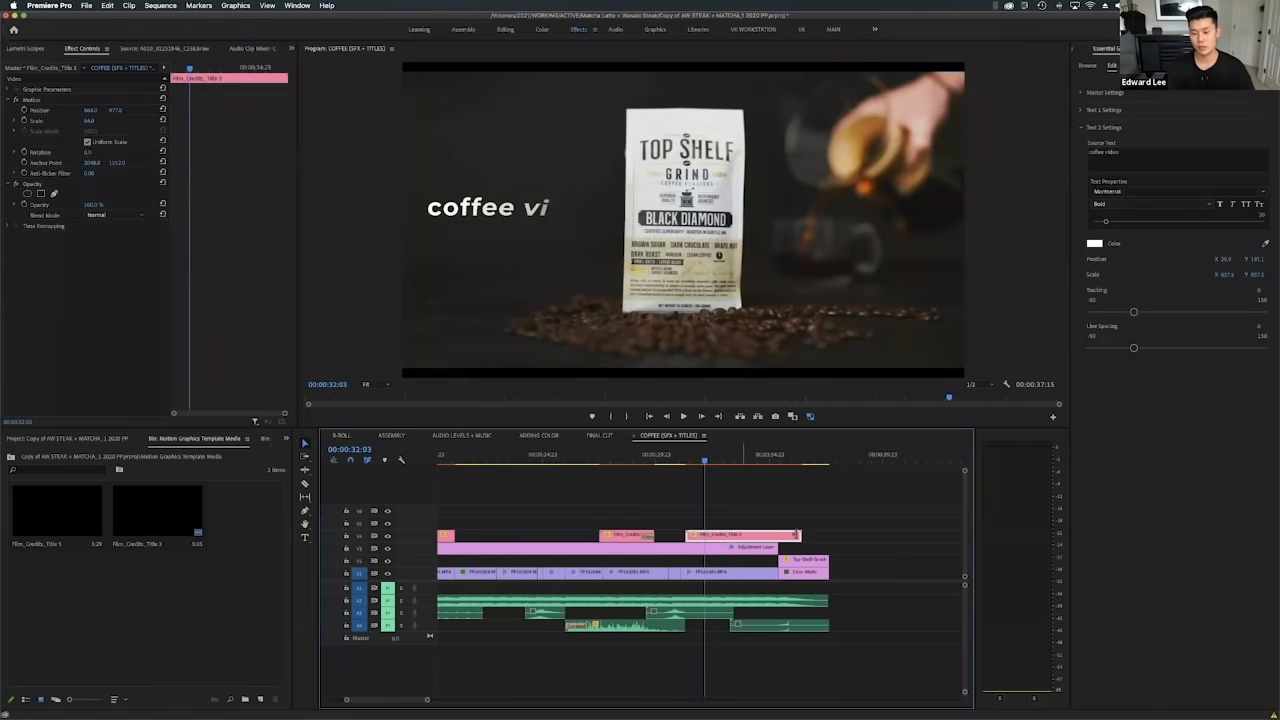
mouse_move(700, 469)
mouse_down()
mouse_move(734, 469)
mouse_move(701, 470)
mouse_up()
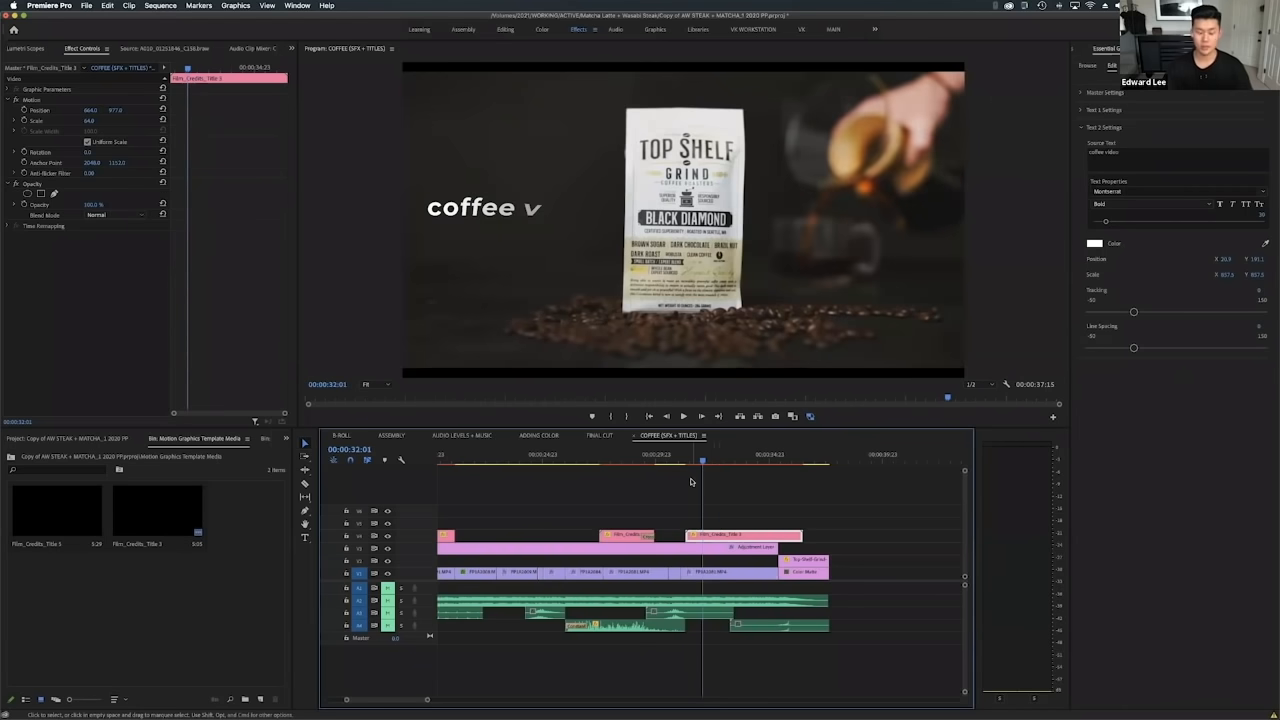
key(super+r)
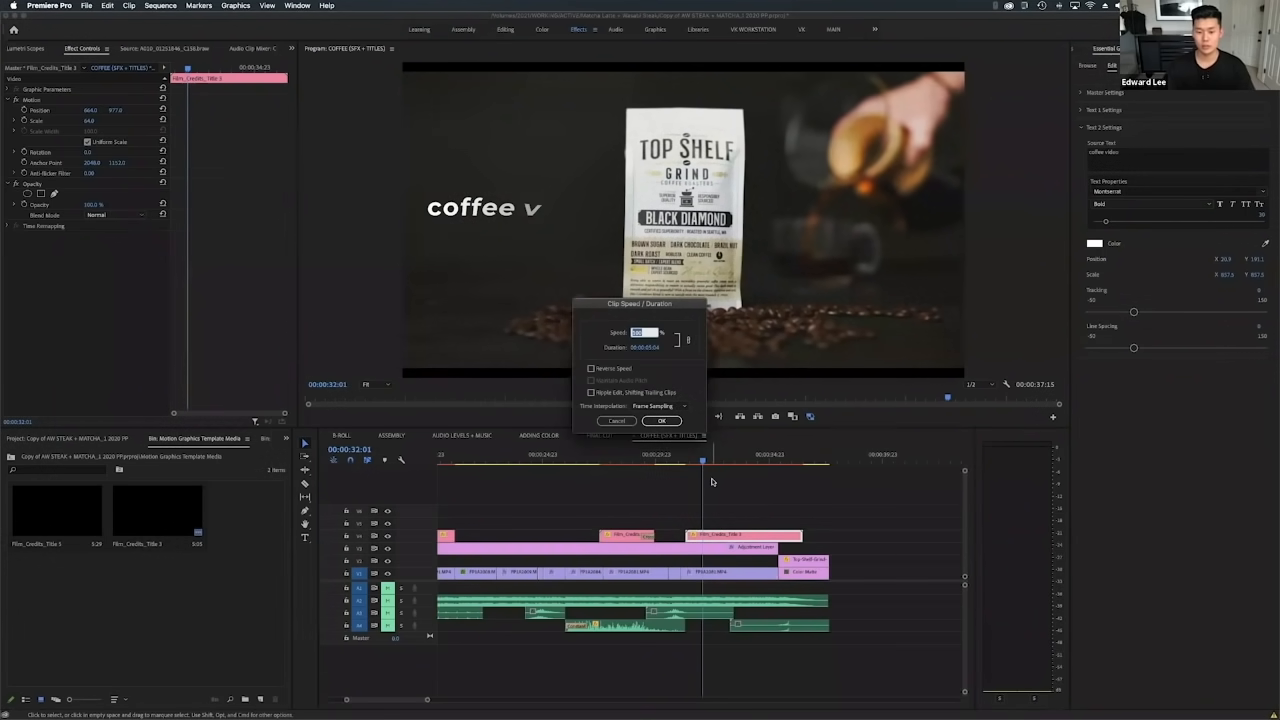
click(617, 421)
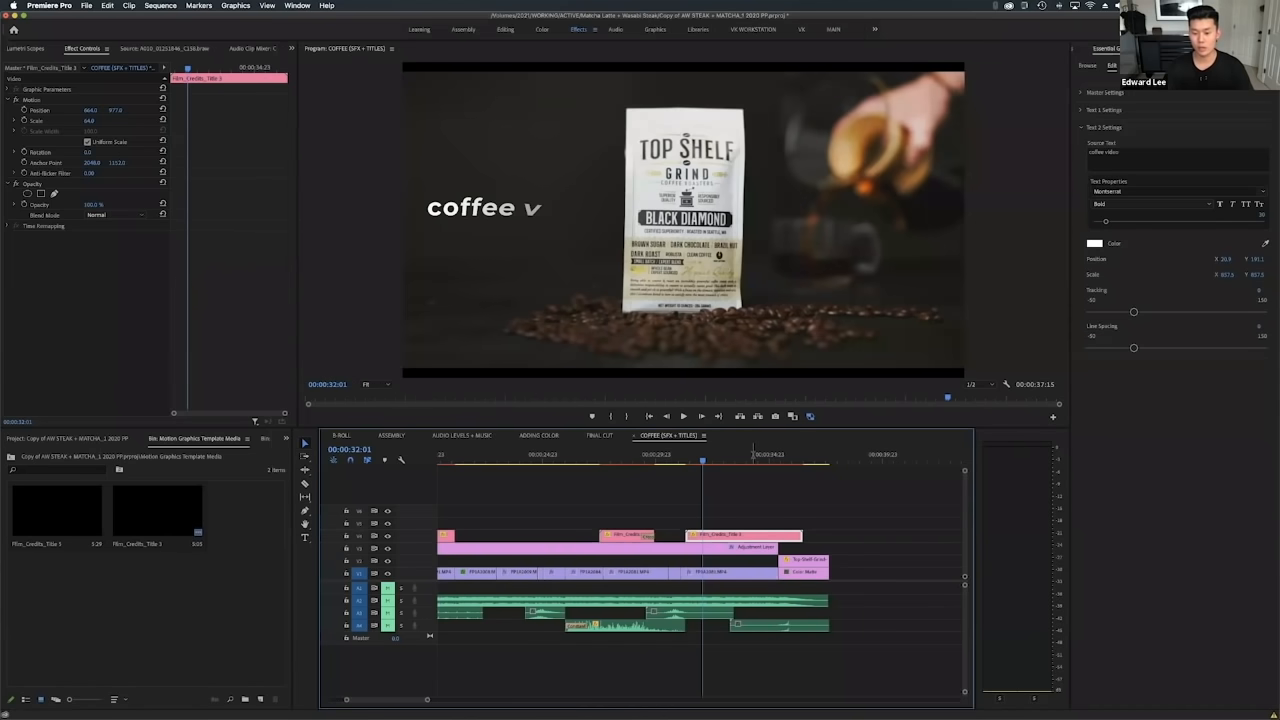
key(super+r)
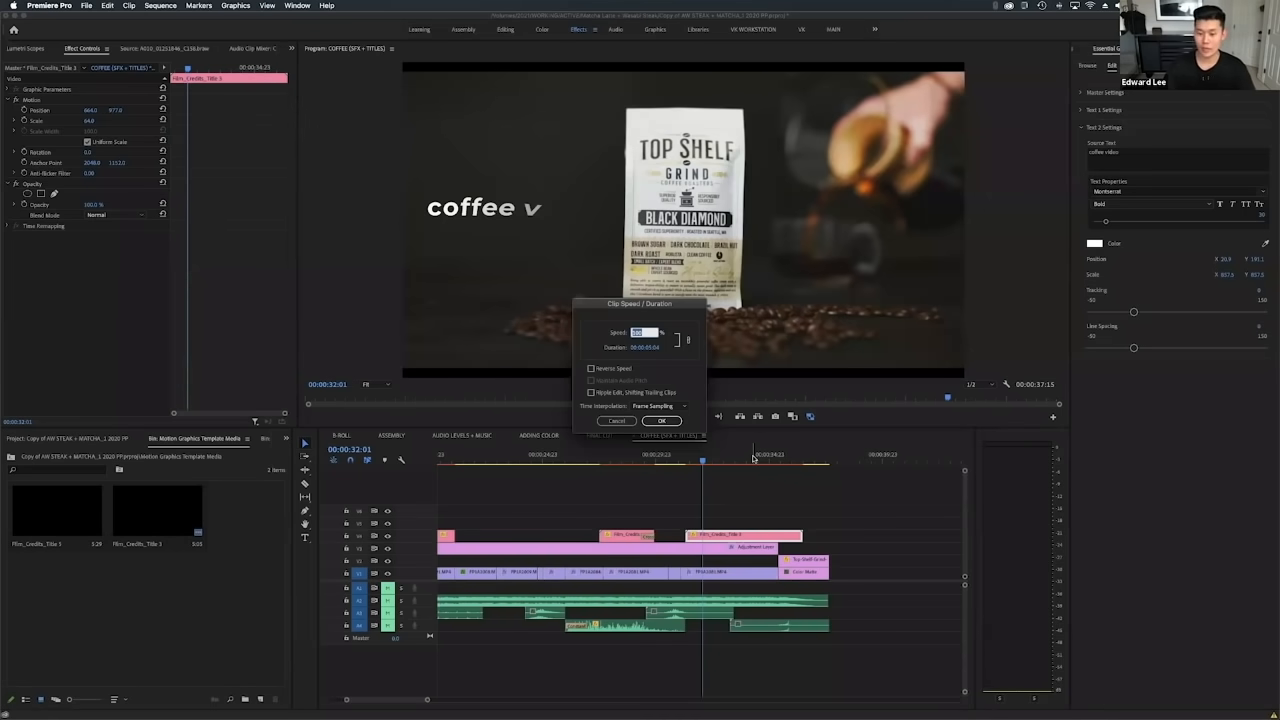
text(15)
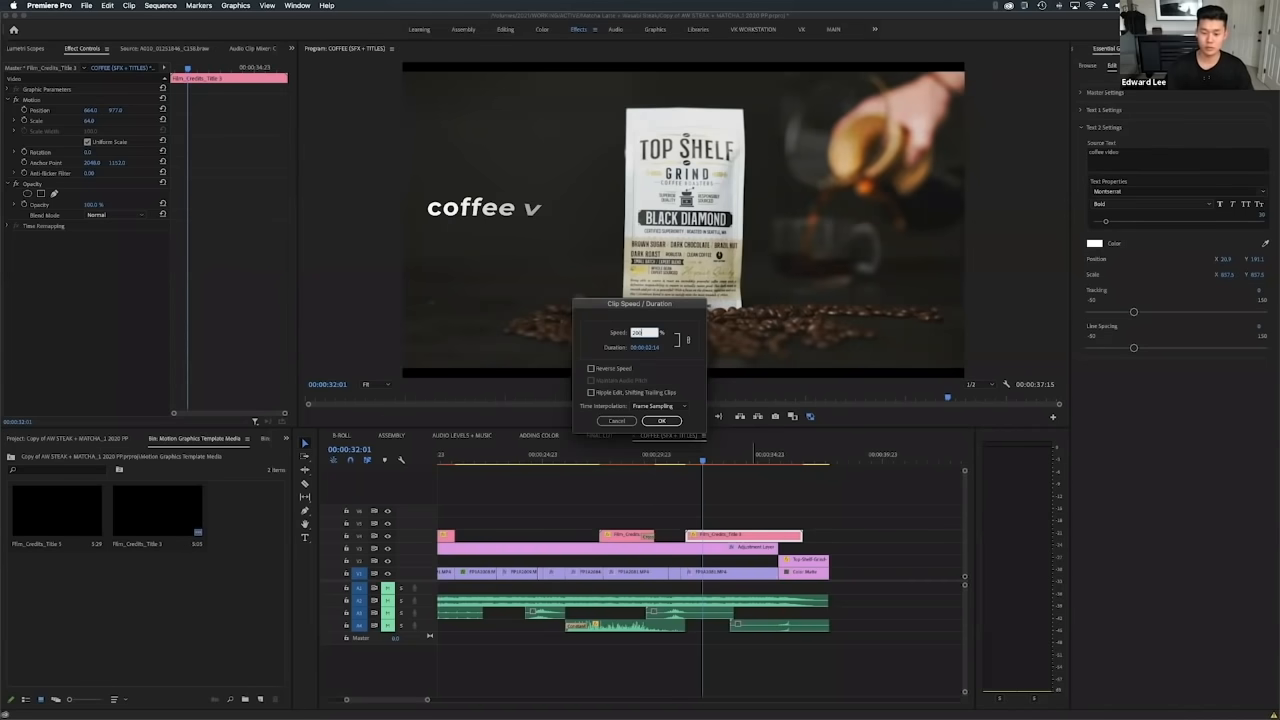
key(Return)
drag(687, 460, 712, 468)
Set the coffee video title clip's speed back to 100%.
click(704, 535)
key(super+r)
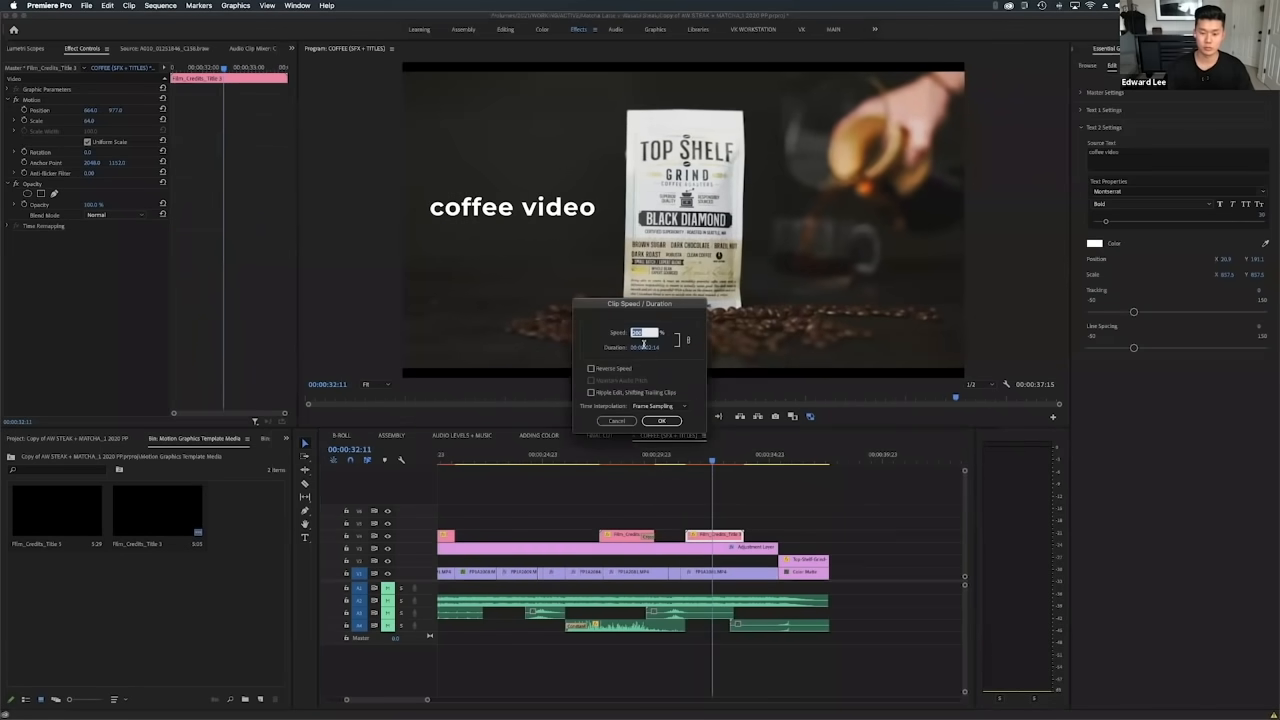
text(100)
key(Return)
Review the coffee video title's animation over the coffee bag shot from 00:00:31:20 to 00:00:33:15.
mouse_move(683, 467)
mouse_down()
mouse_move(749, 467)
mouse_move(694, 467)
mouse_move(707, 467)
mouse_up()
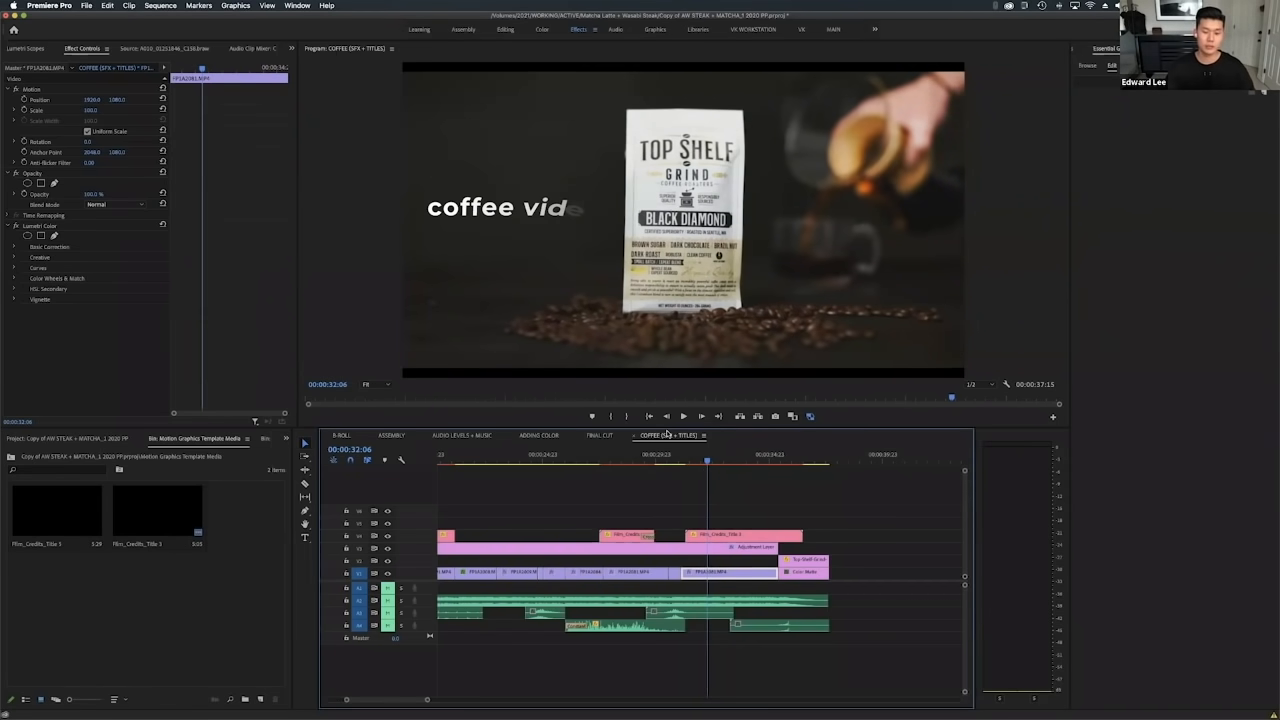
click(720, 460)
click(699, 460)
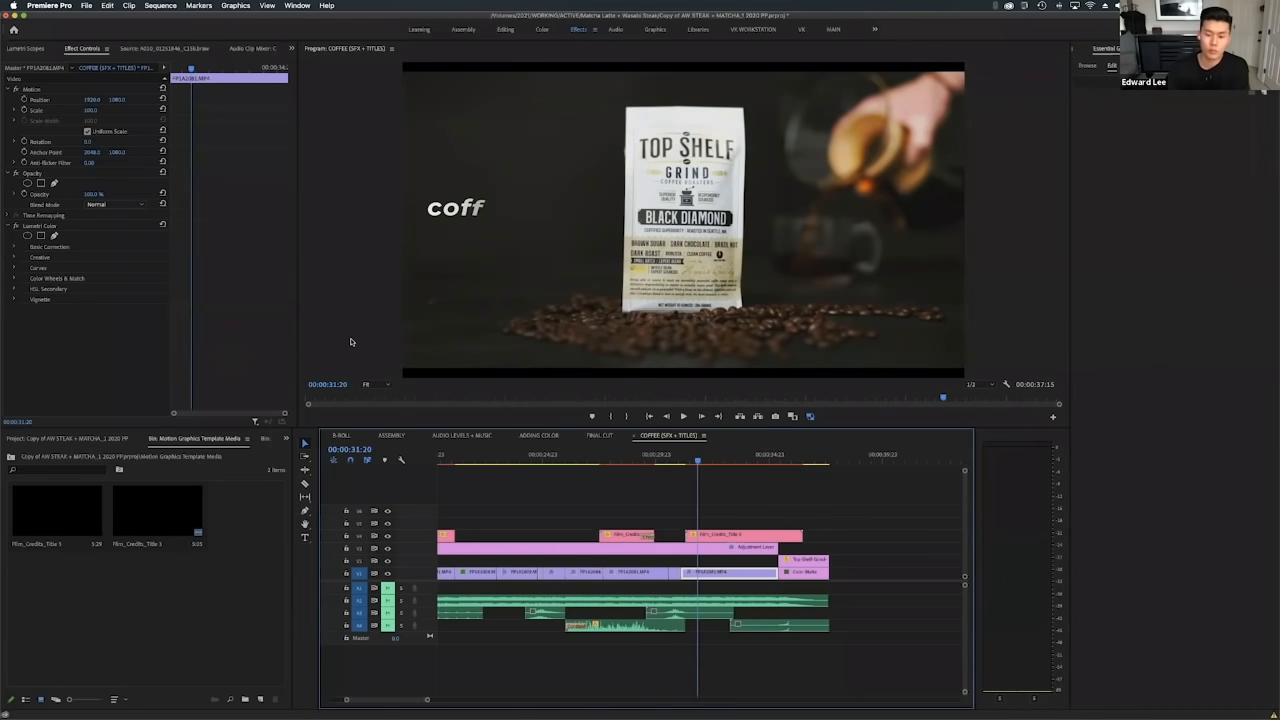
click(699, 459)
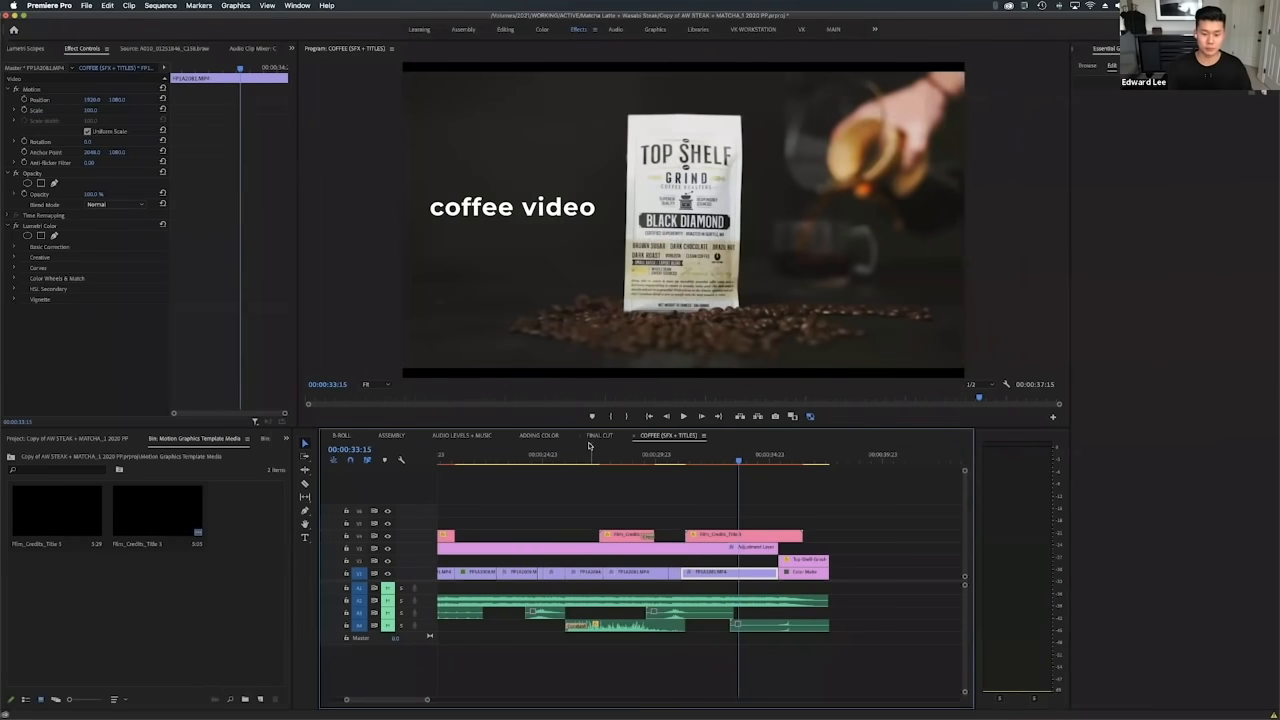
click(590, 455)
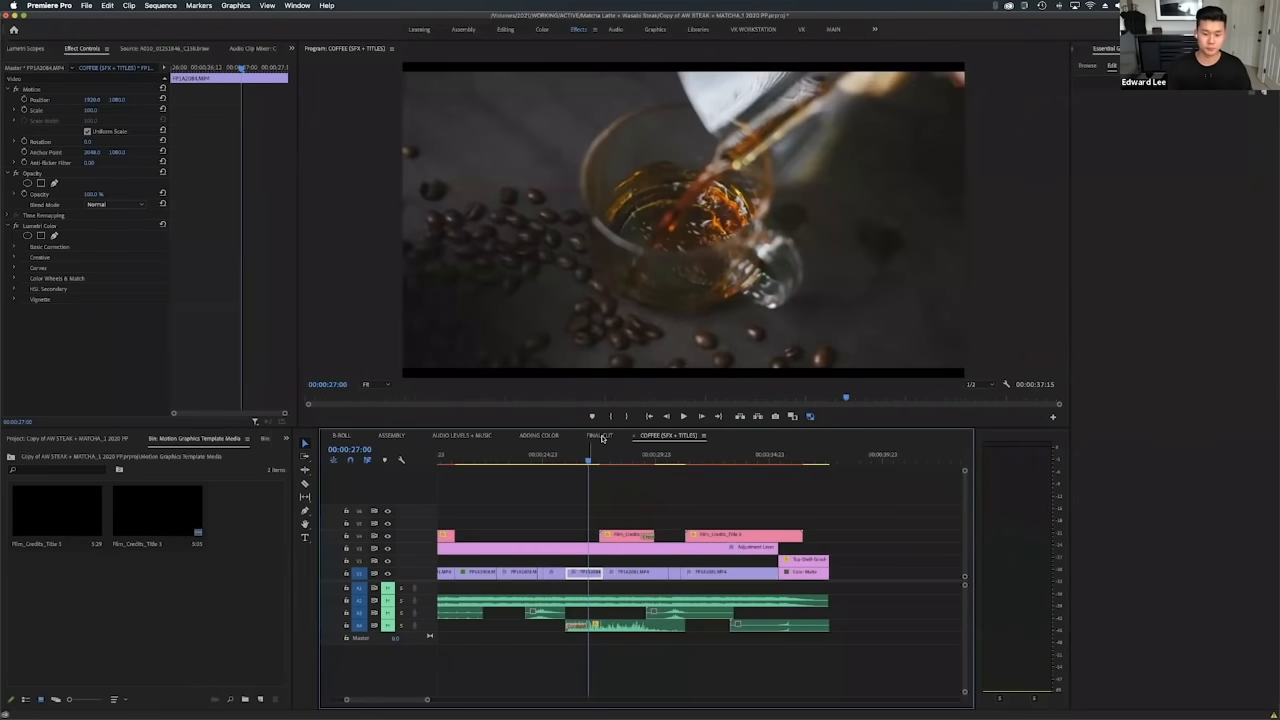
Open the FINAL CUT sequence, fit it in the timeline and go to 00:02:35:23.
click(601, 436)
click(590, 455)
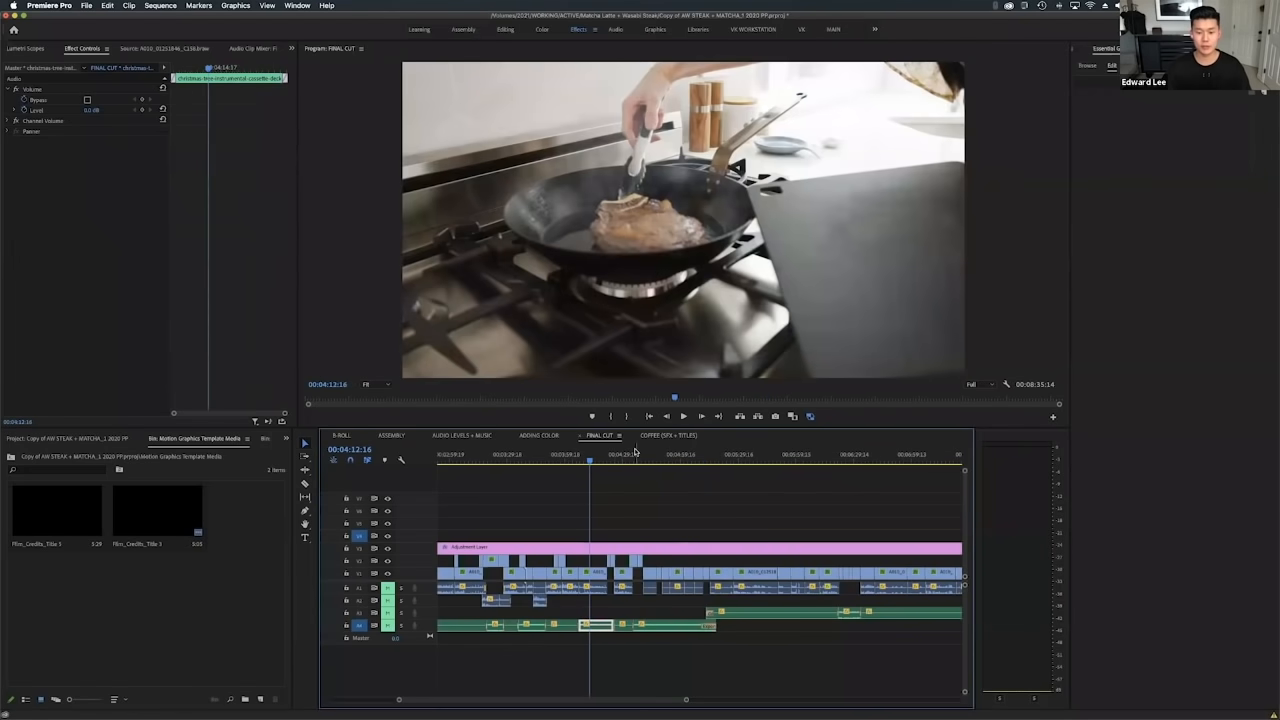
key(backslash)
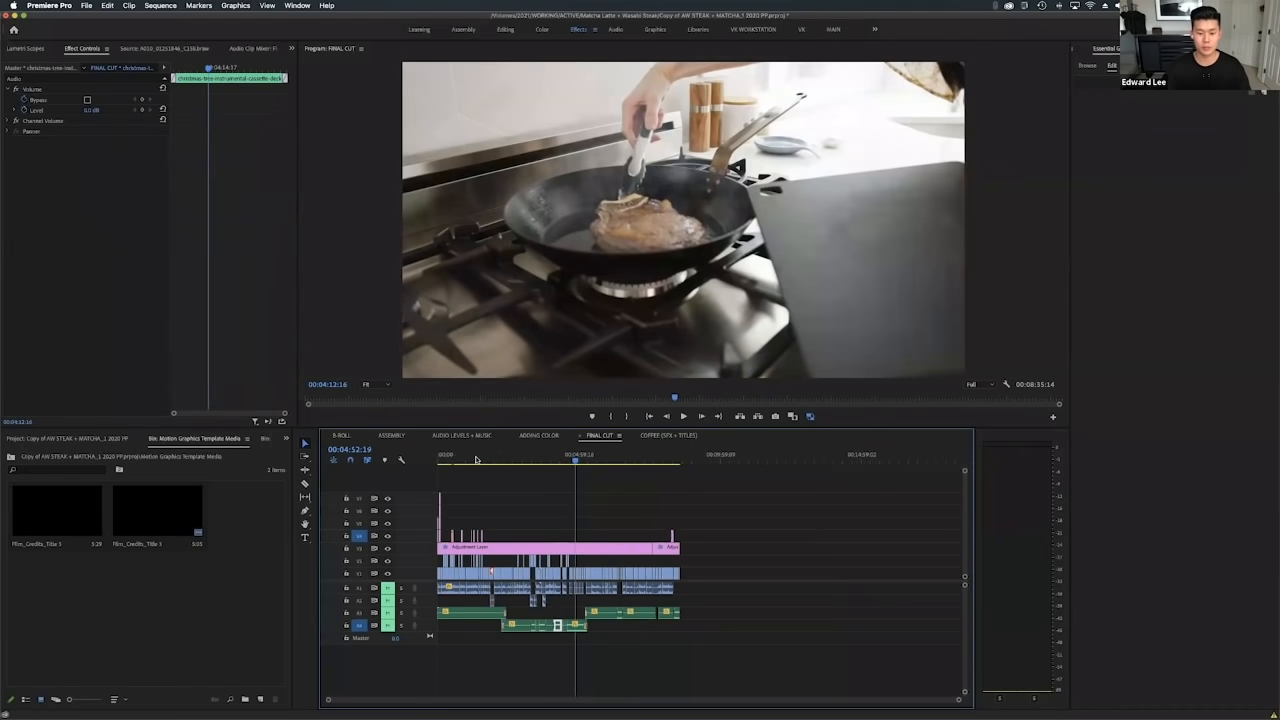
click(511, 456)
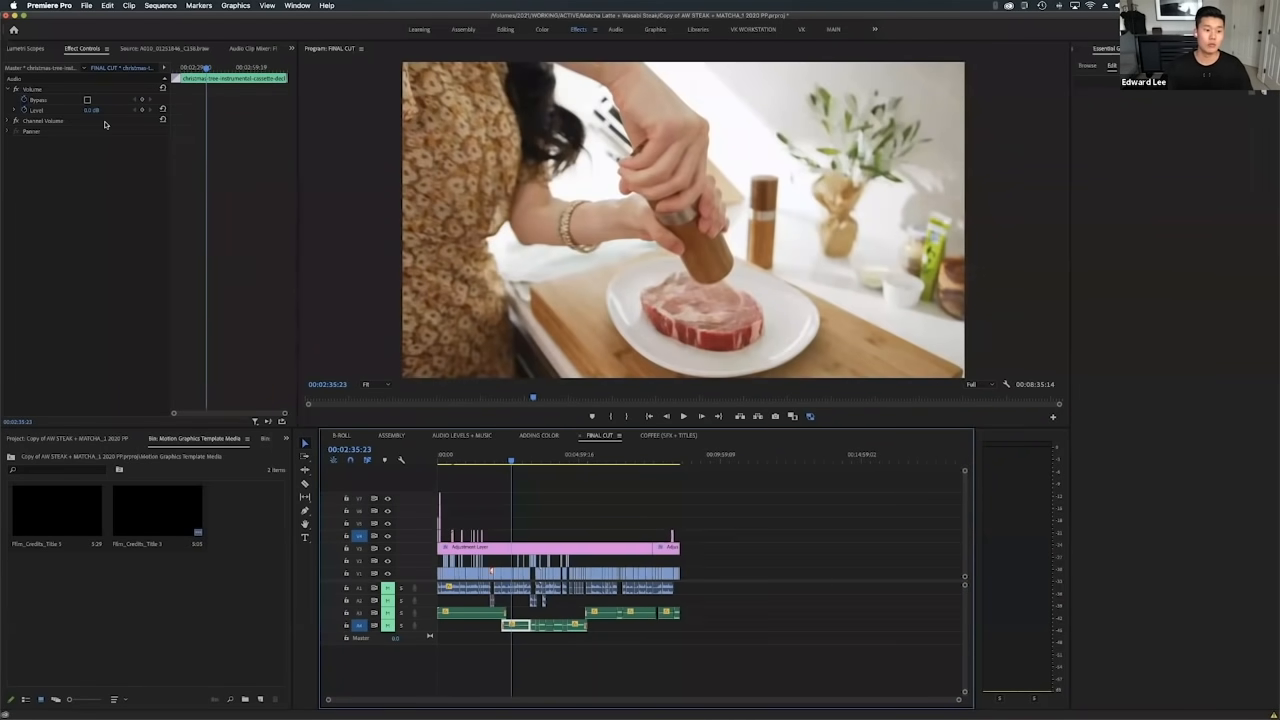
Open the media export settings for the FINAL CUT sequence, accepting export with offline material.
click(88, 6)
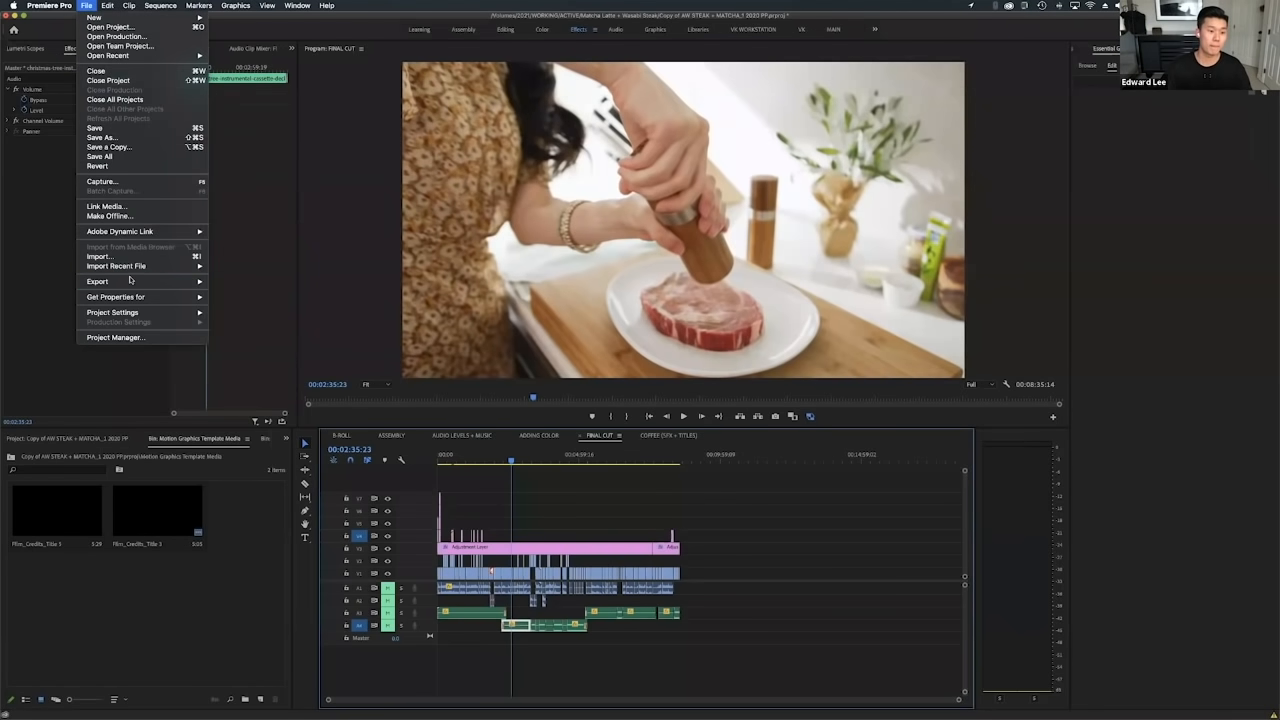
mouse_move(143, 281)
click(241, 285)
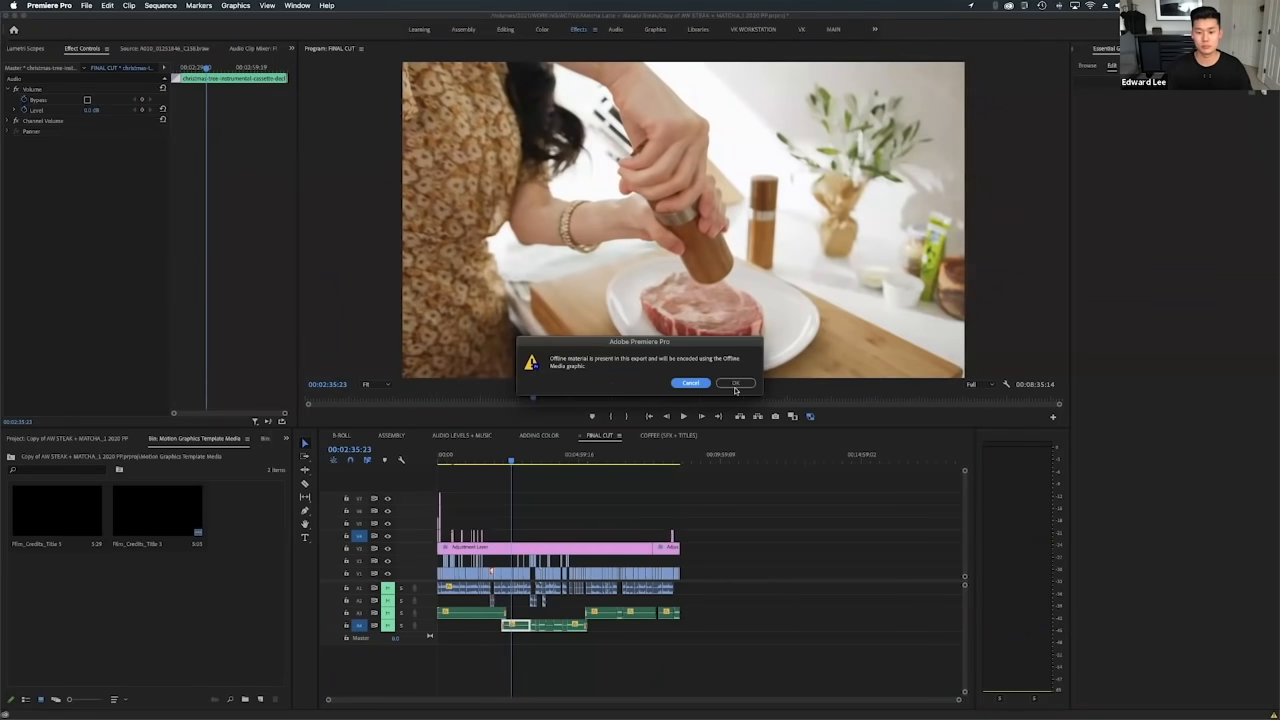
click(736, 384)
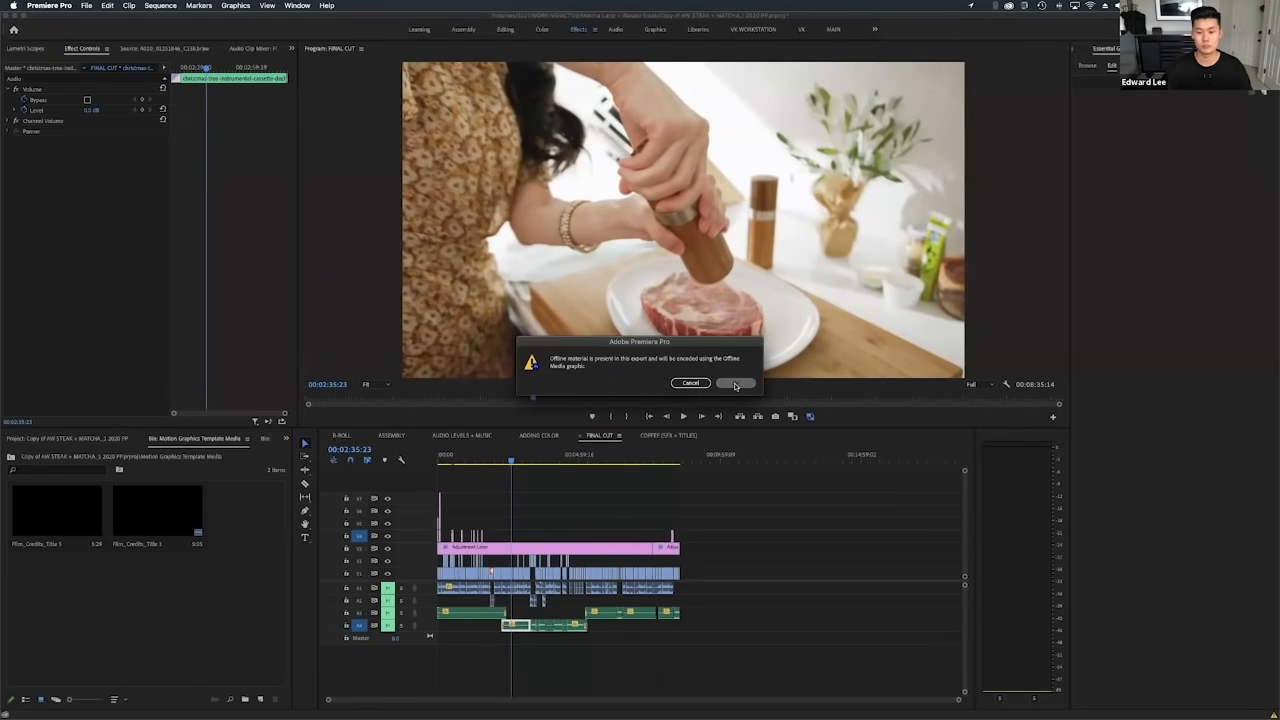
drag(840, 140, 661, 131)
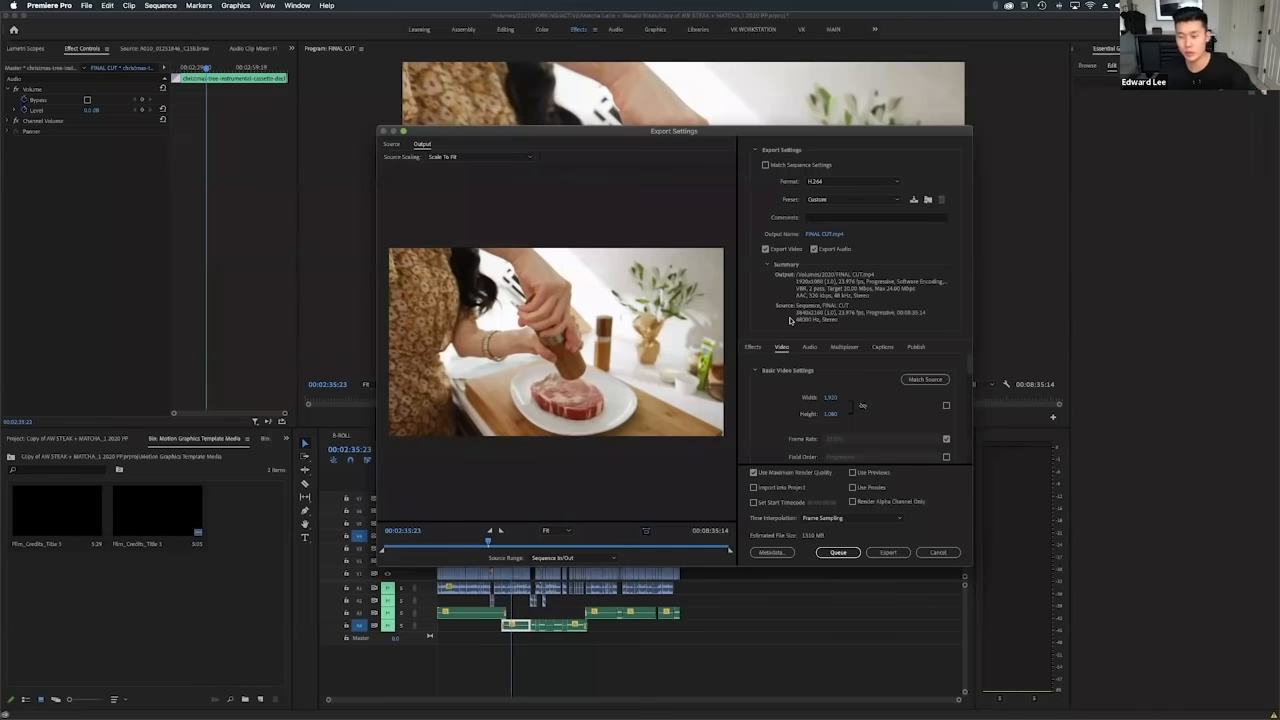
Apply the YouTube 2160p 4K Ultra HD preset and name the output file "STEAK VIDEO 4K".
click(826, 202)
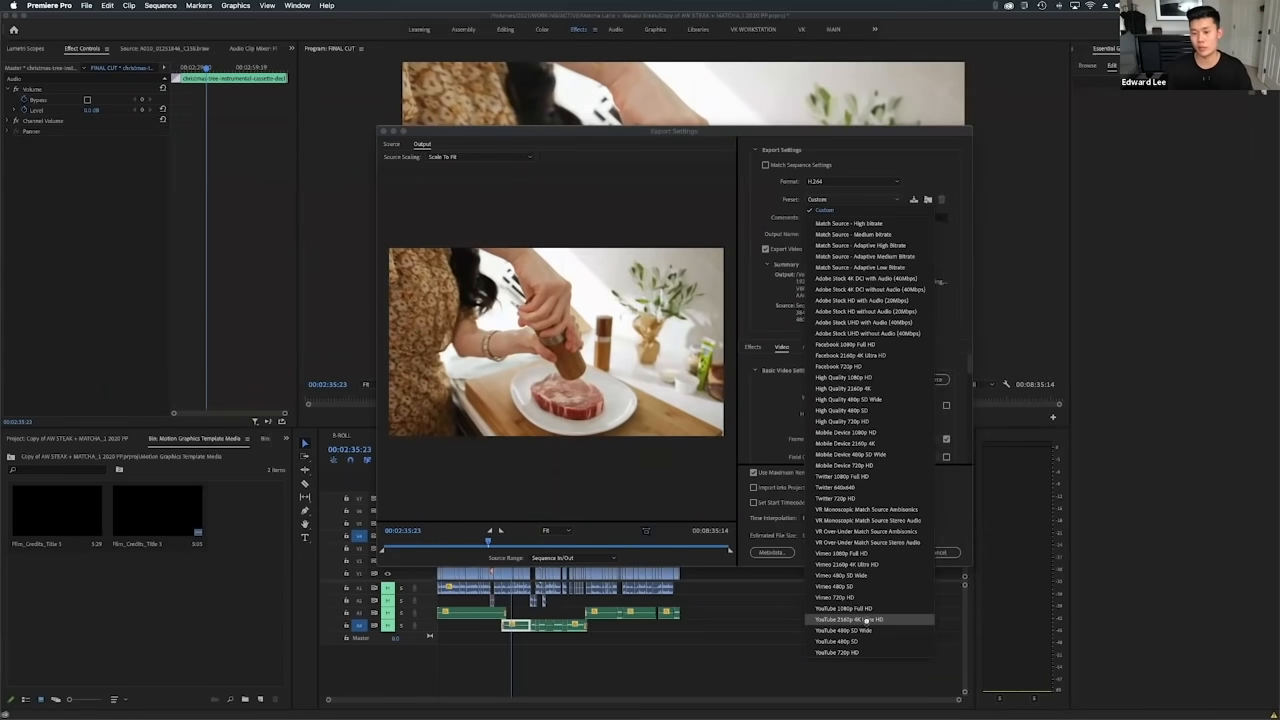
click(866, 620)
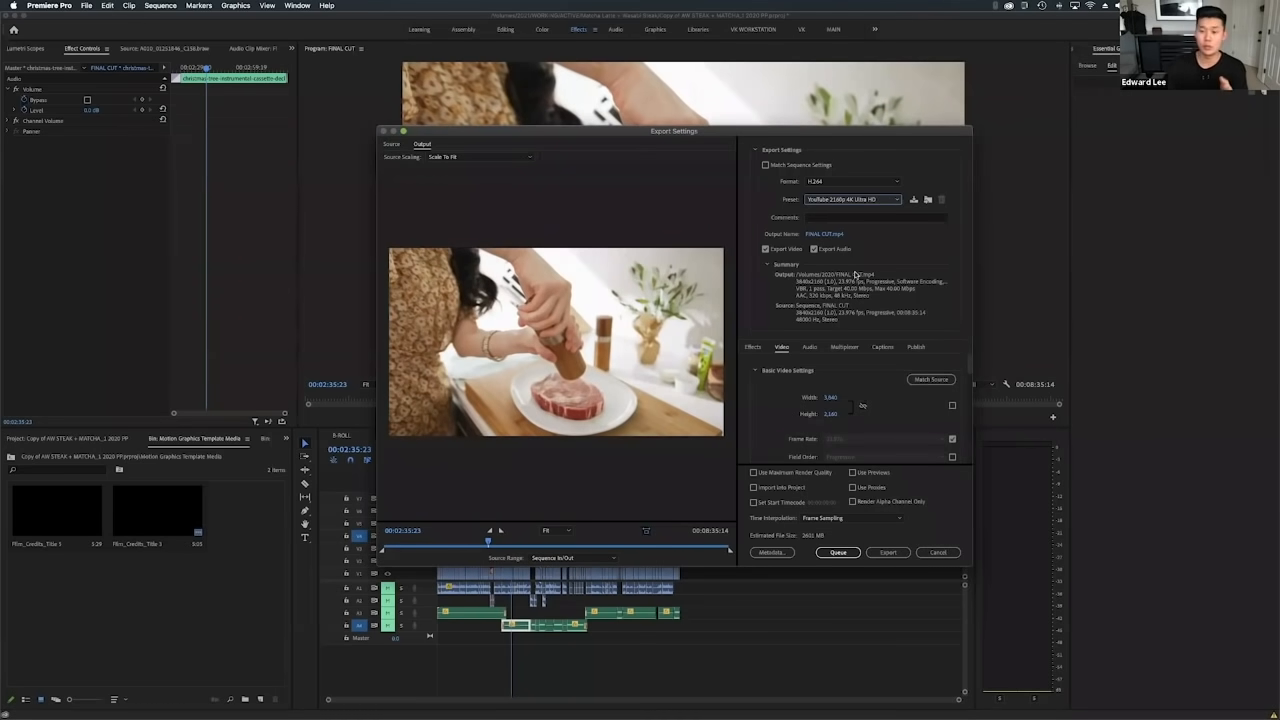
click(820, 234)
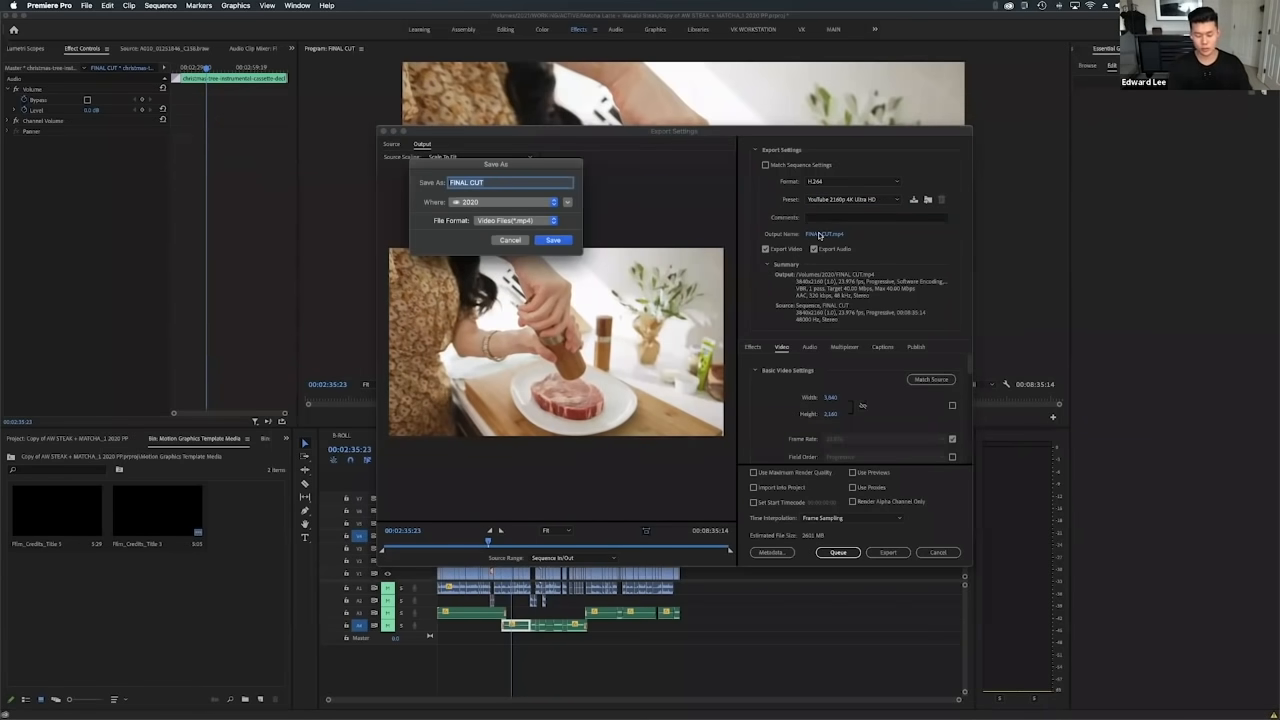
text(STEAK VIDEO)
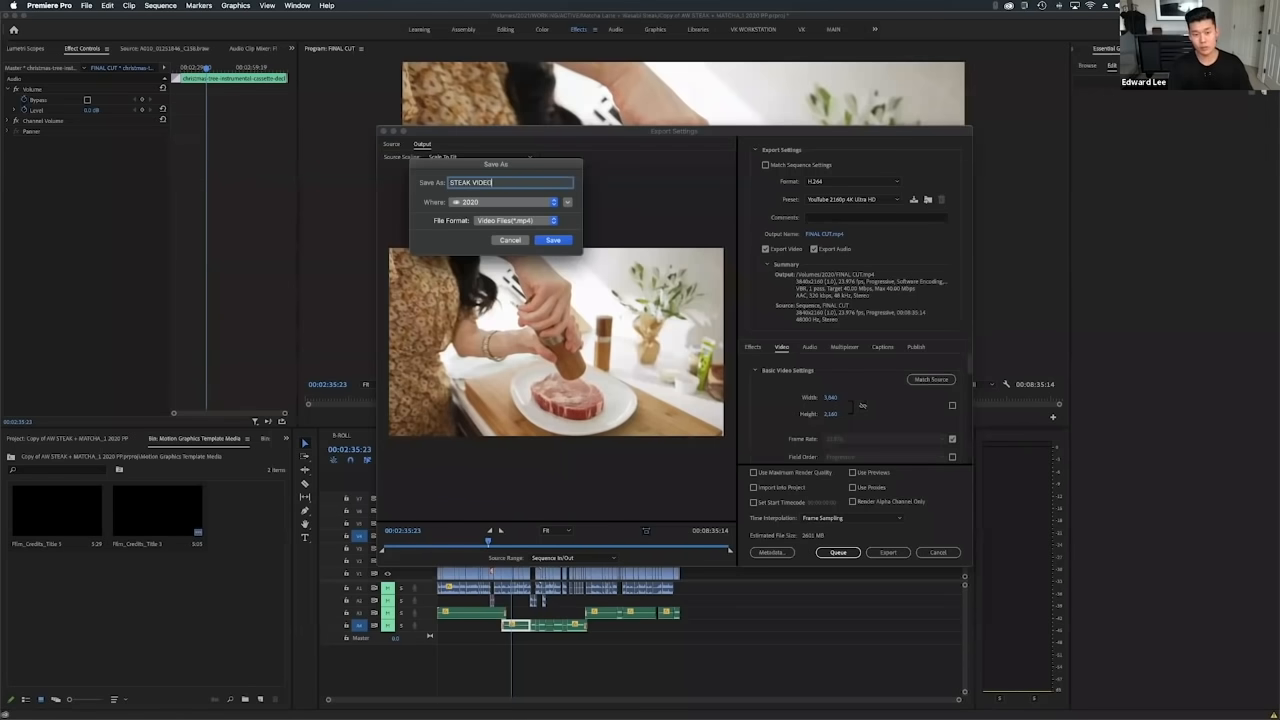
text( 4K)
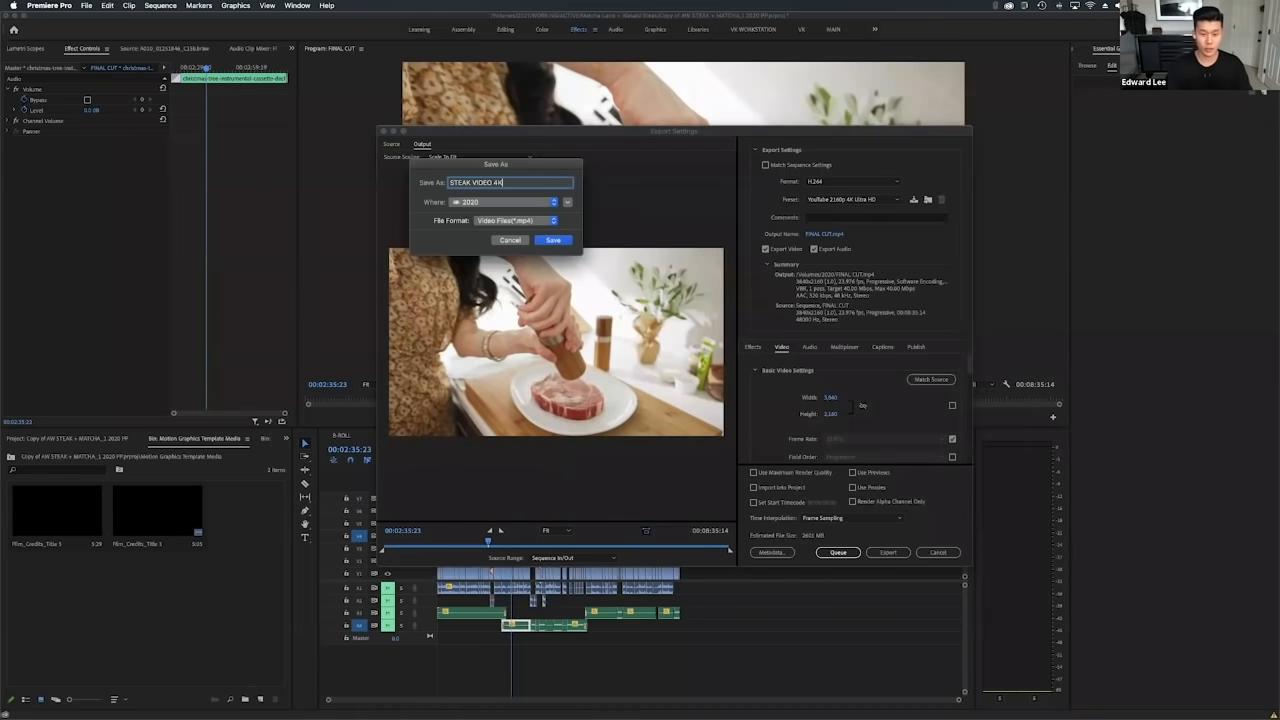
key(Return)
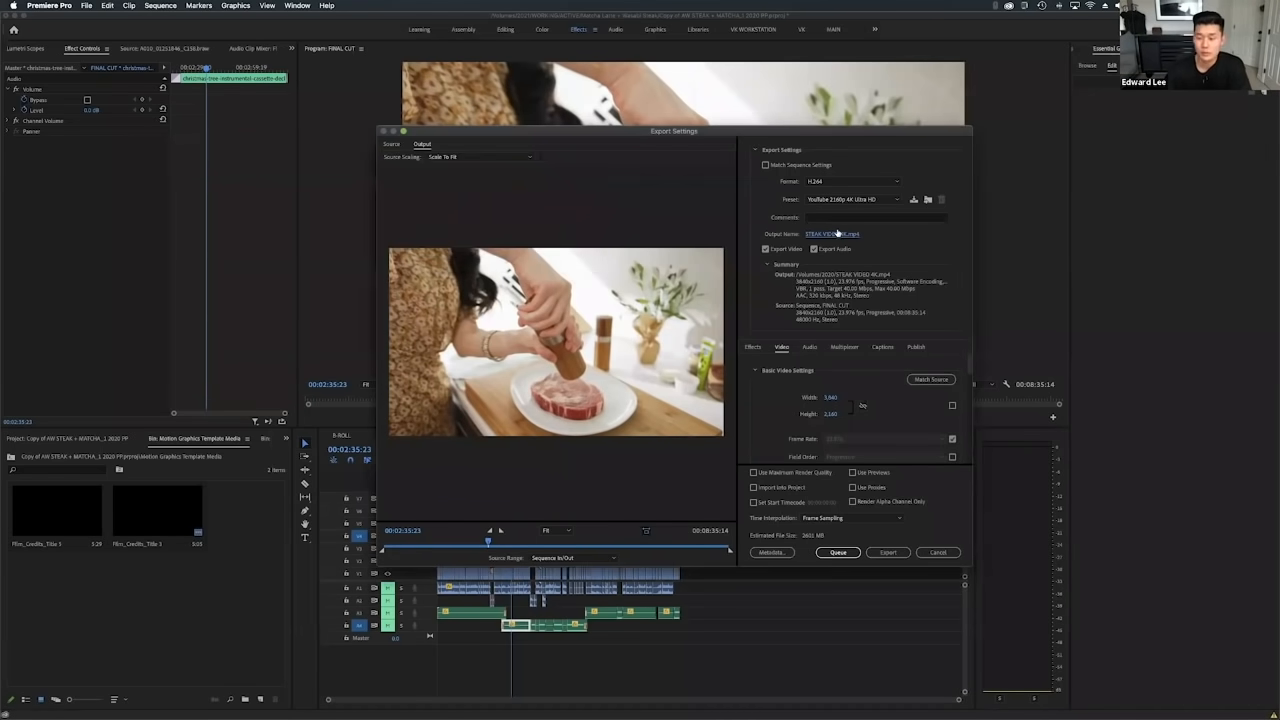
Check the available save locations for the export and keep the 2020 drive as the destination.
click(838, 234)
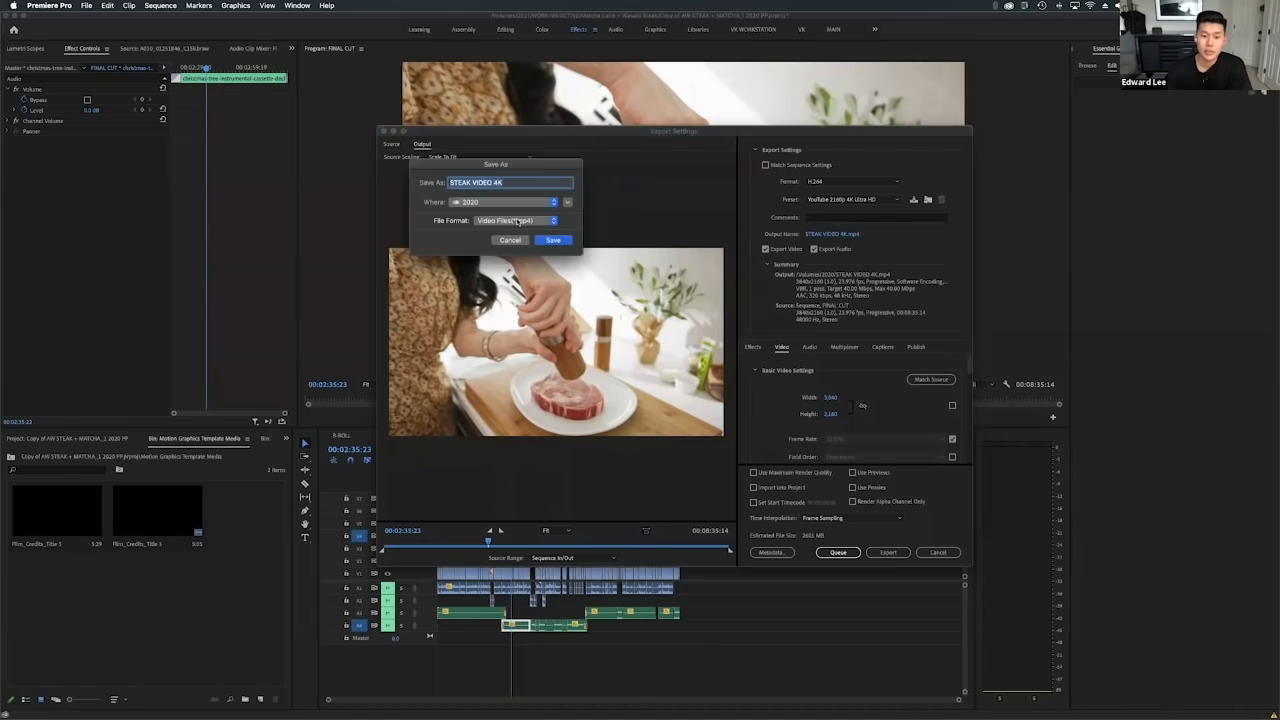
click(477, 203)
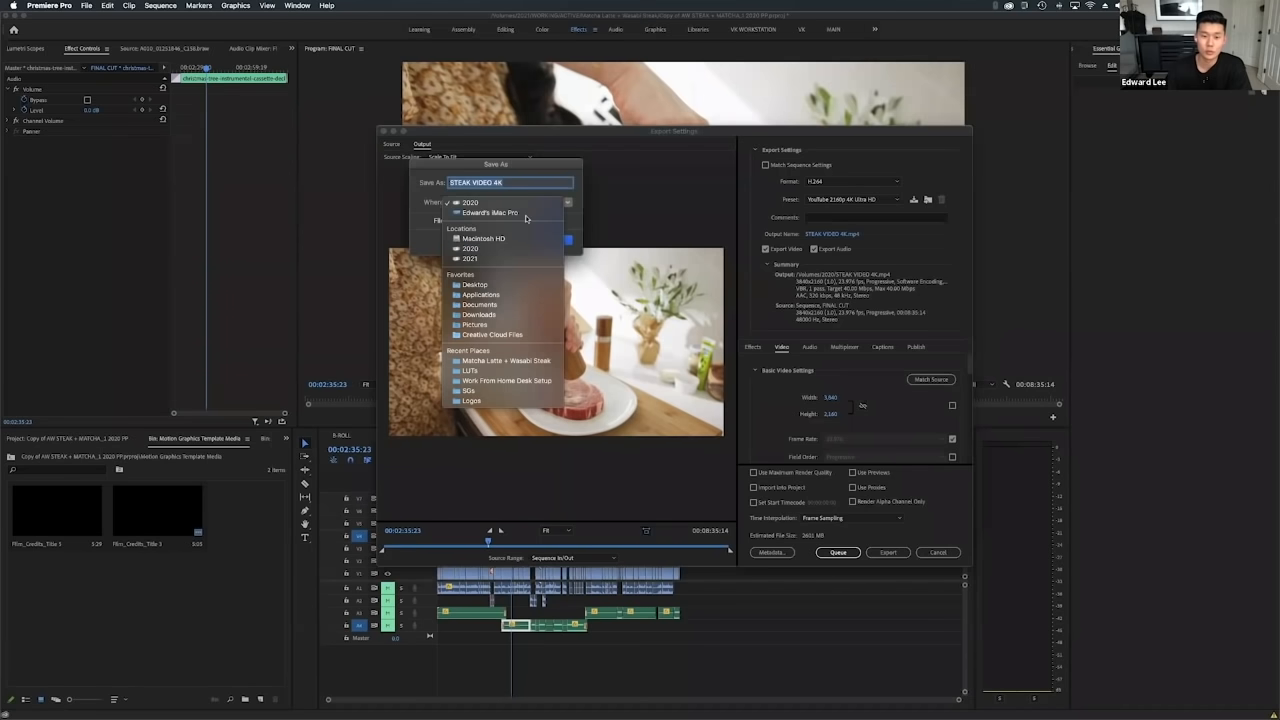
click(575, 194)
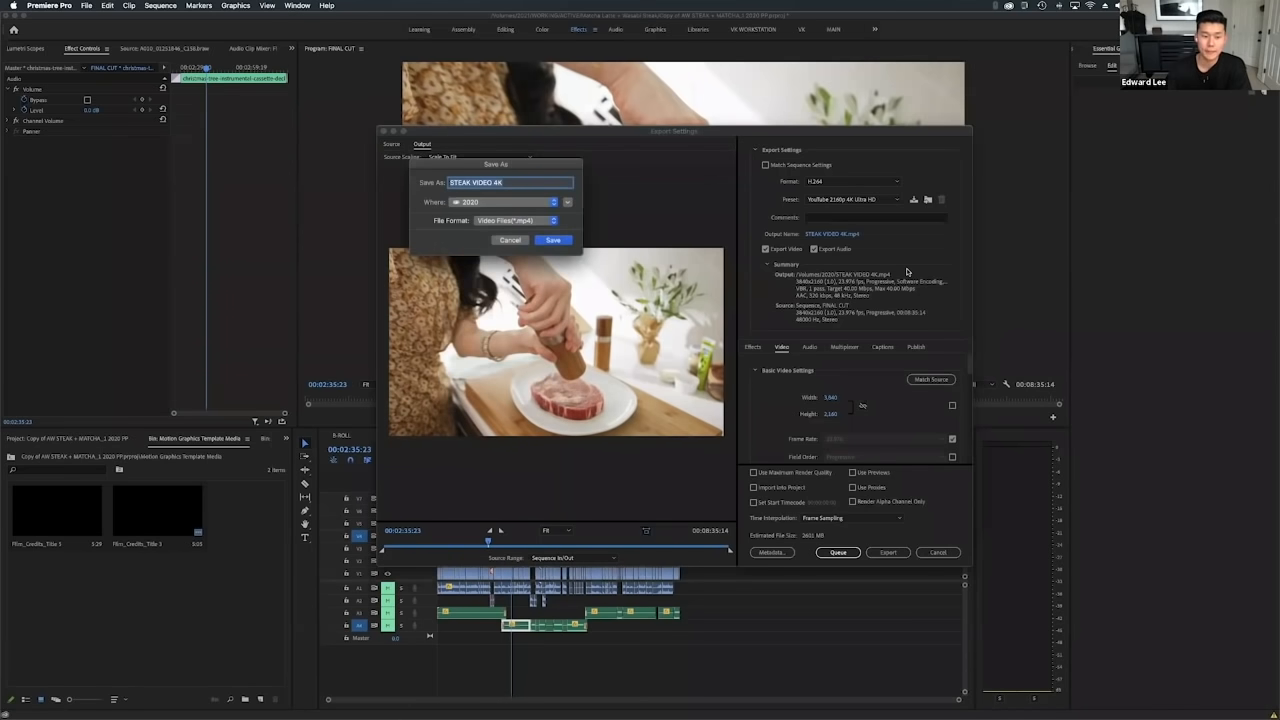
click(553, 242)
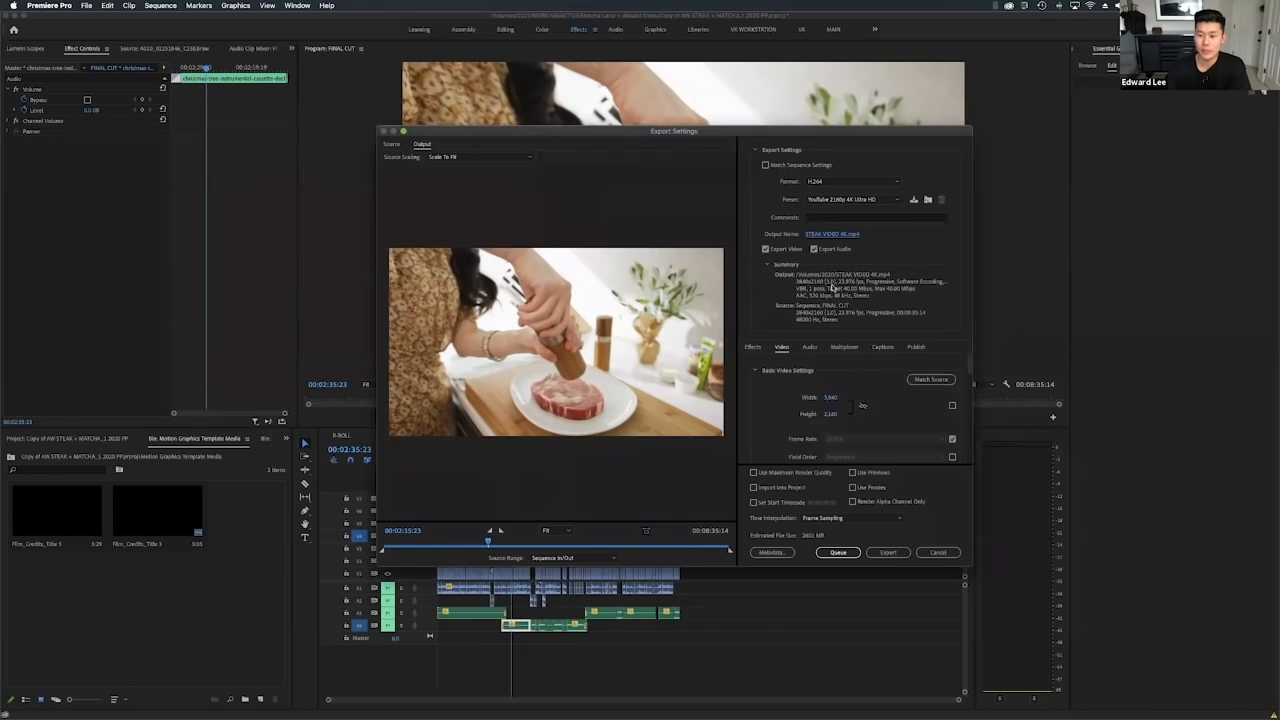
Enable Render at Maximum Depth and Use Maximum Render Quality for the export.
scroll(795, 380, down, 3)
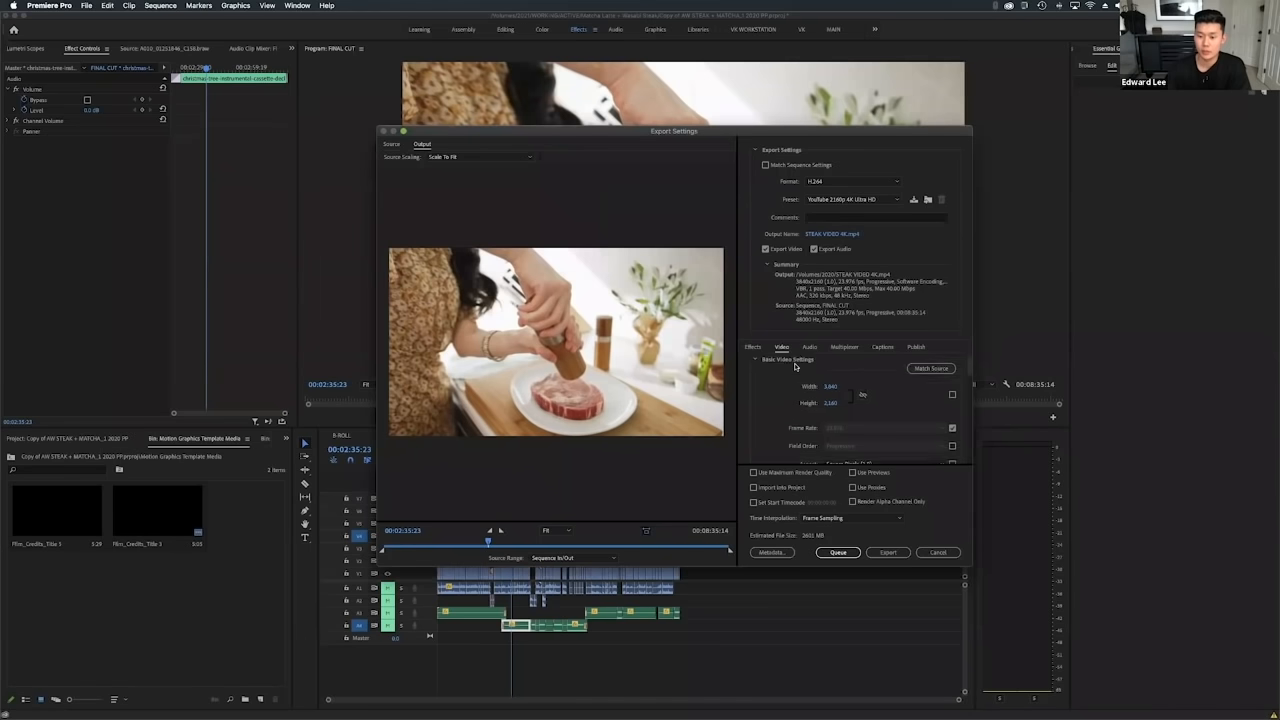
scroll(785, 395, down, 2)
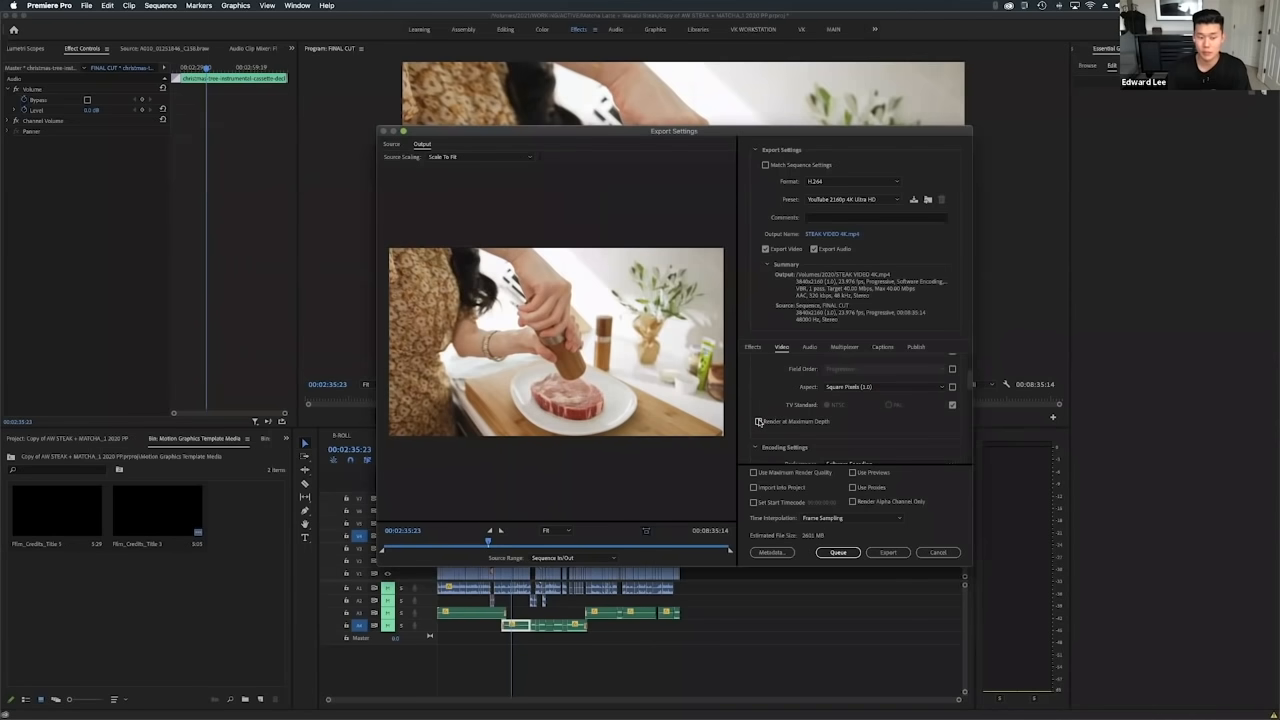
click(759, 422)
click(753, 473)
Set the export's bitrate encoding to VBR, 2 pass.
scroll(748, 440, down, 1)
scroll(748, 440, down, 5)
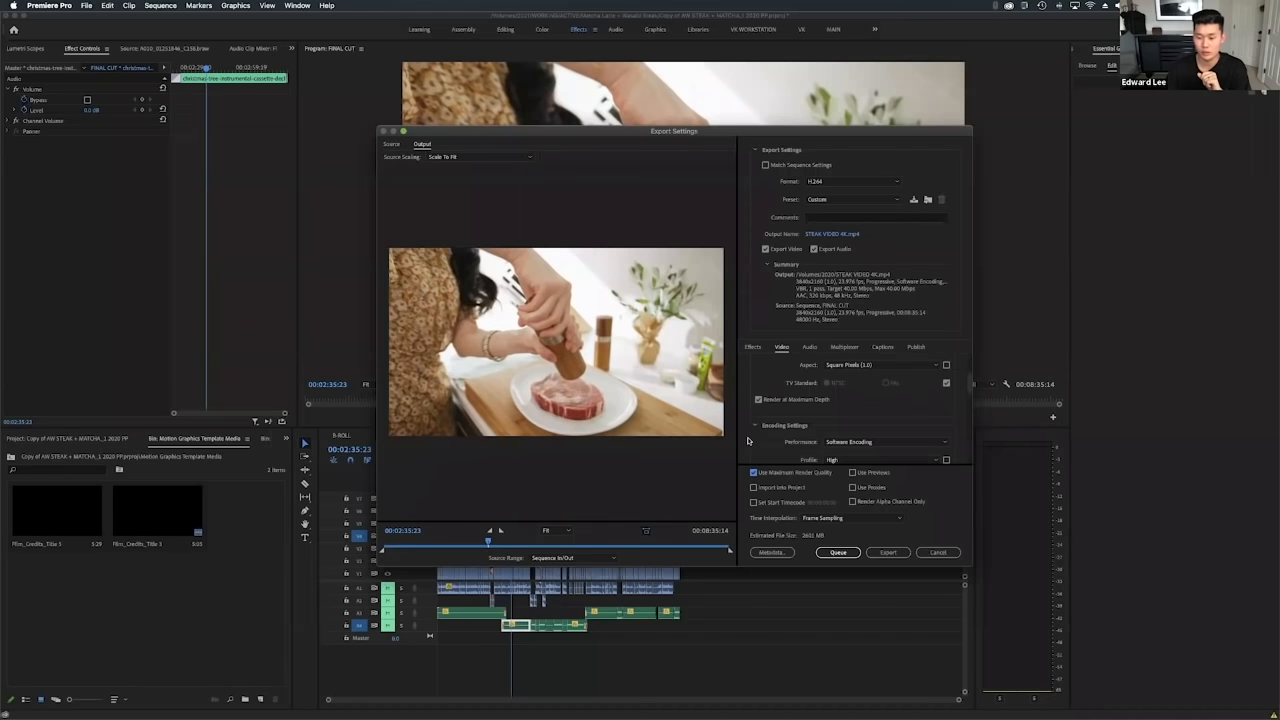
scroll(748, 440, down, 1)
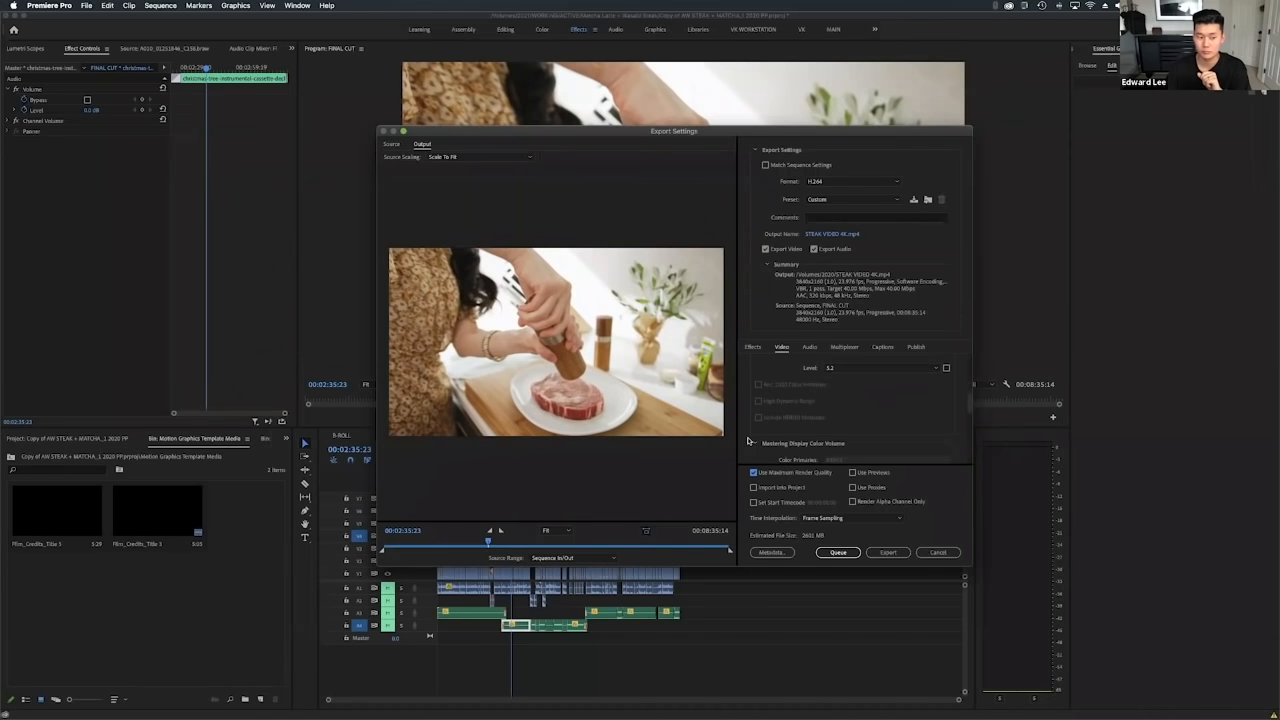
scroll(748, 440, up, 7)
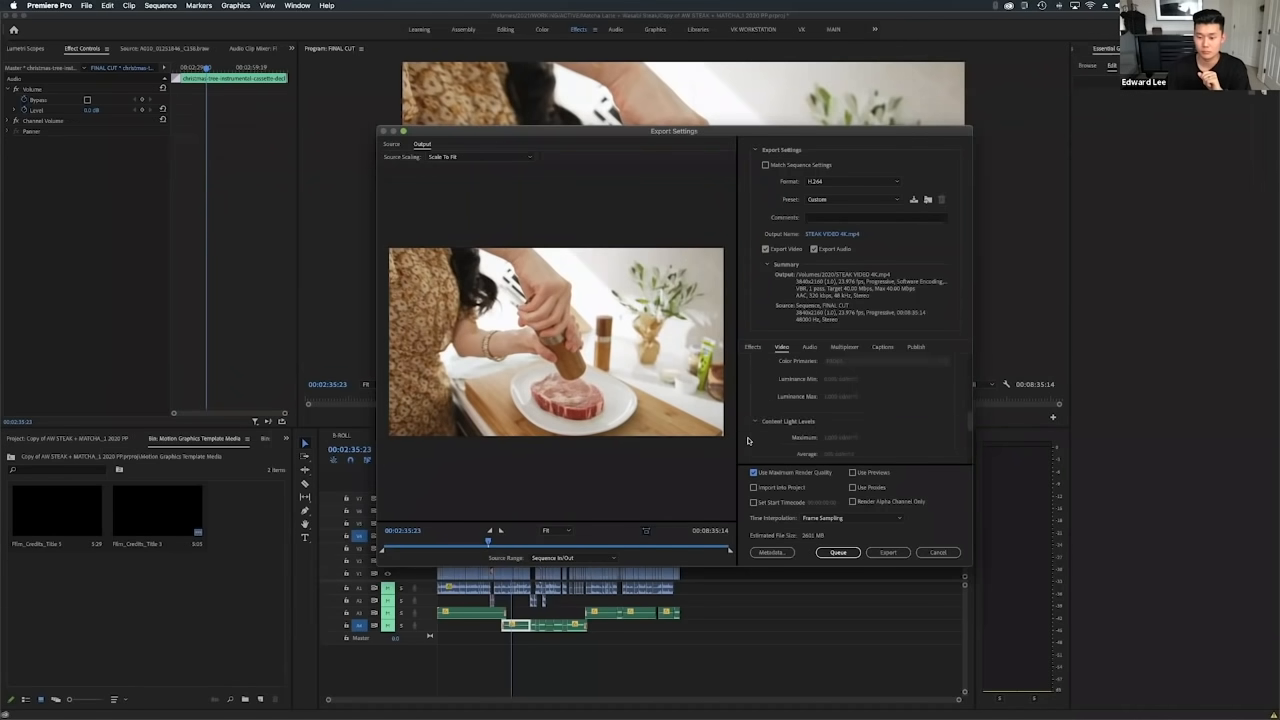
scroll(748, 440, down, 10)
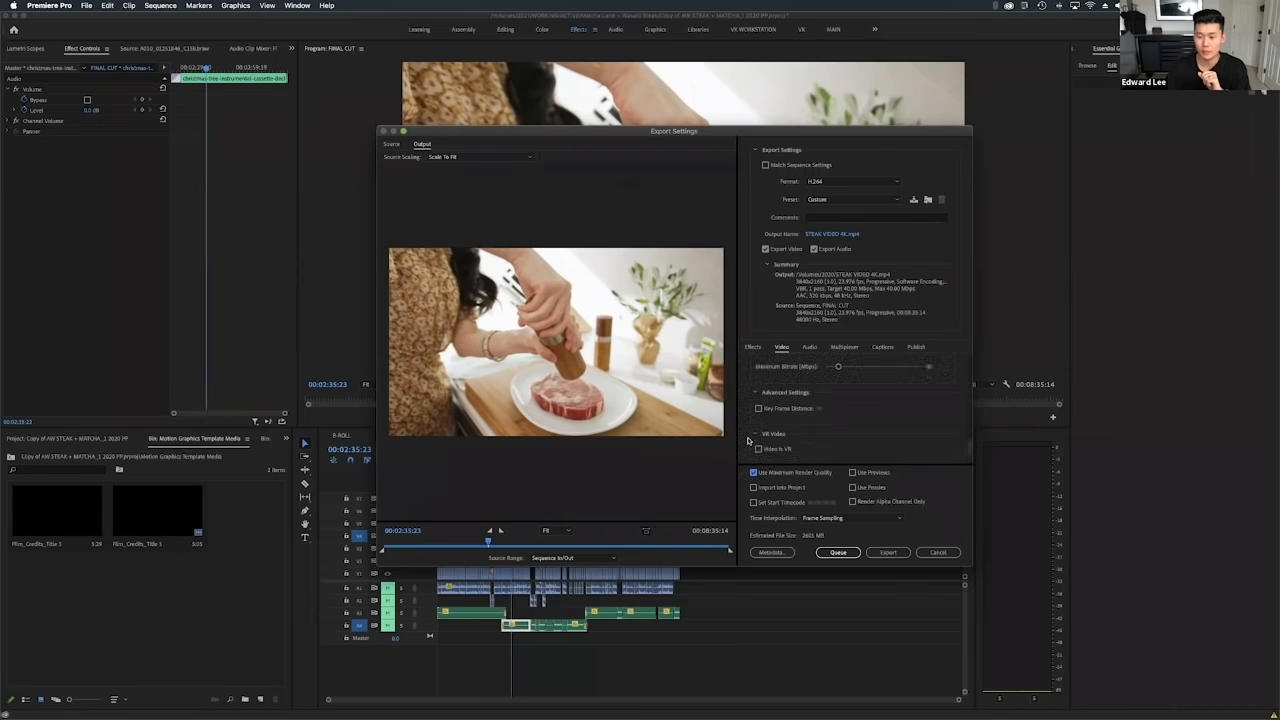
scroll(748, 440, down, 5)
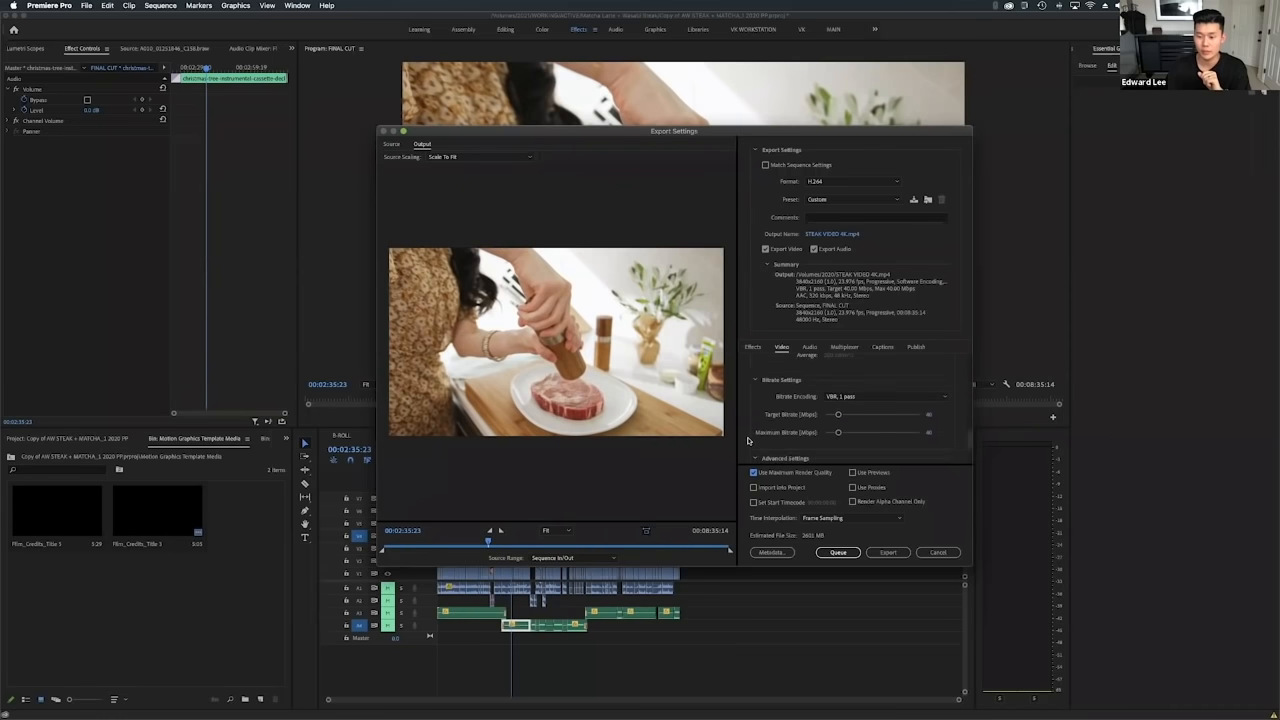
click(860, 387)
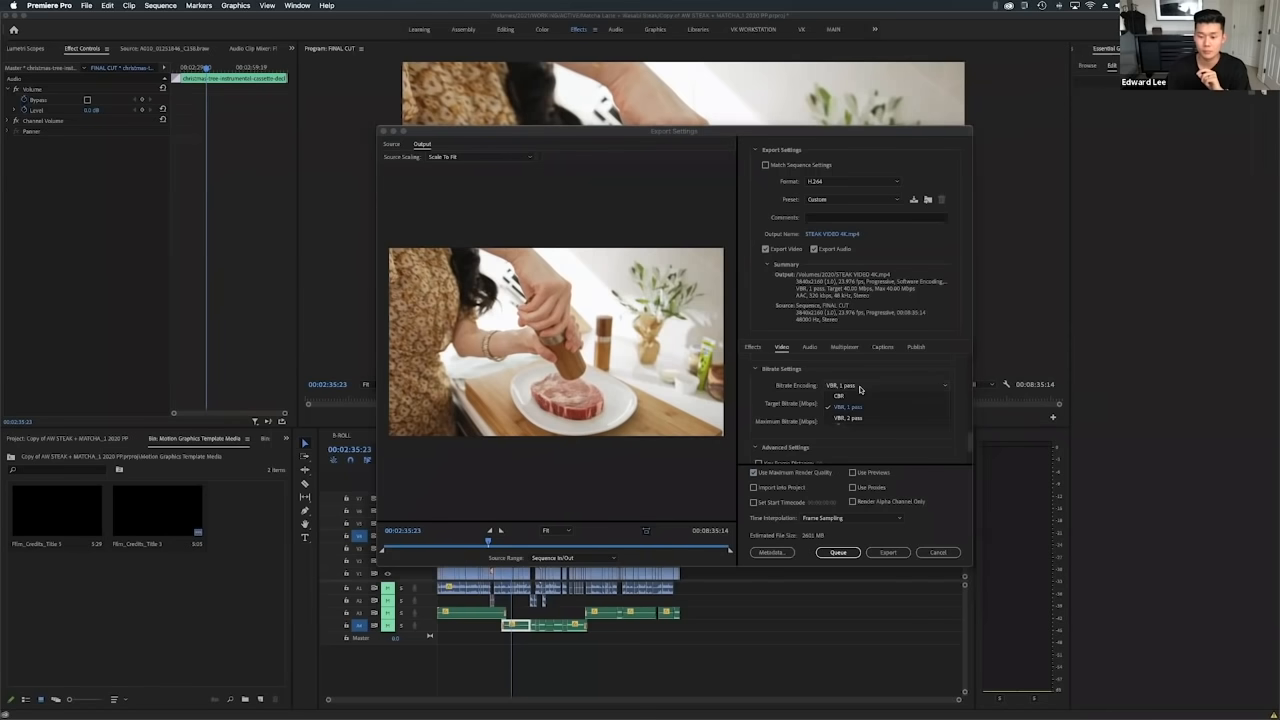
click(857, 421)
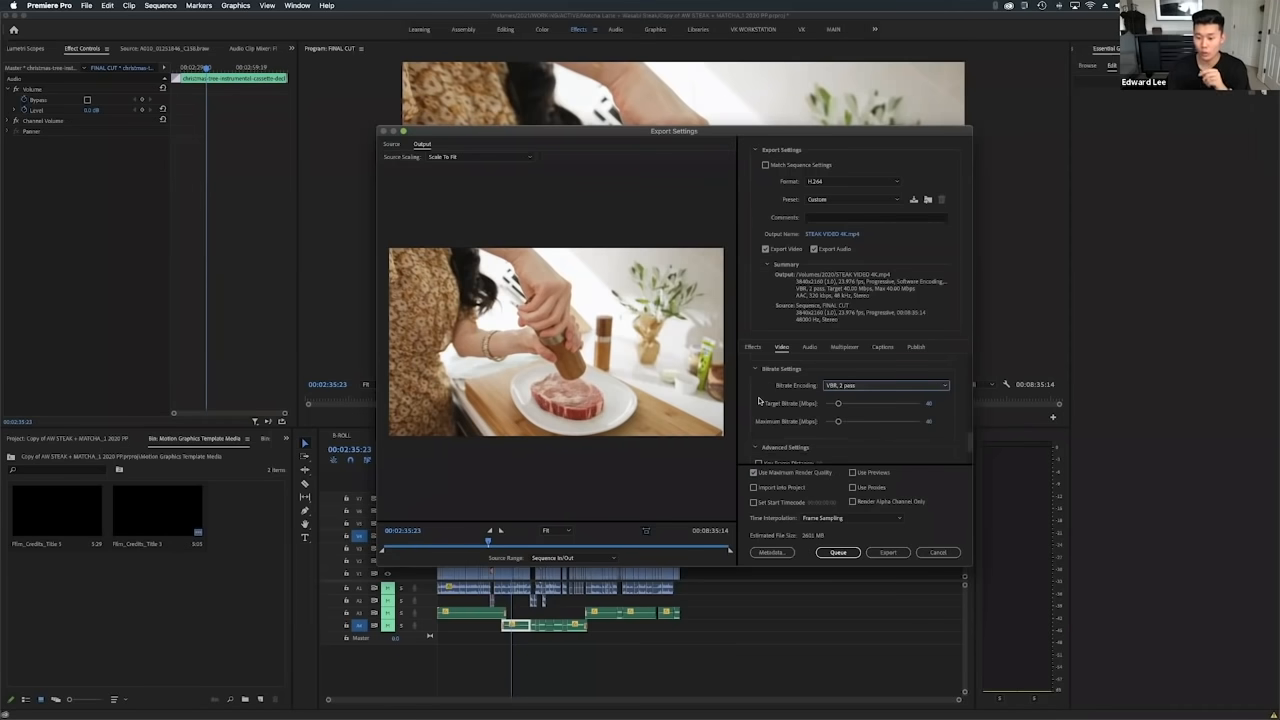
Enable the Lumetri Look / LUT effect for the export and view the available looks.
click(753, 347)
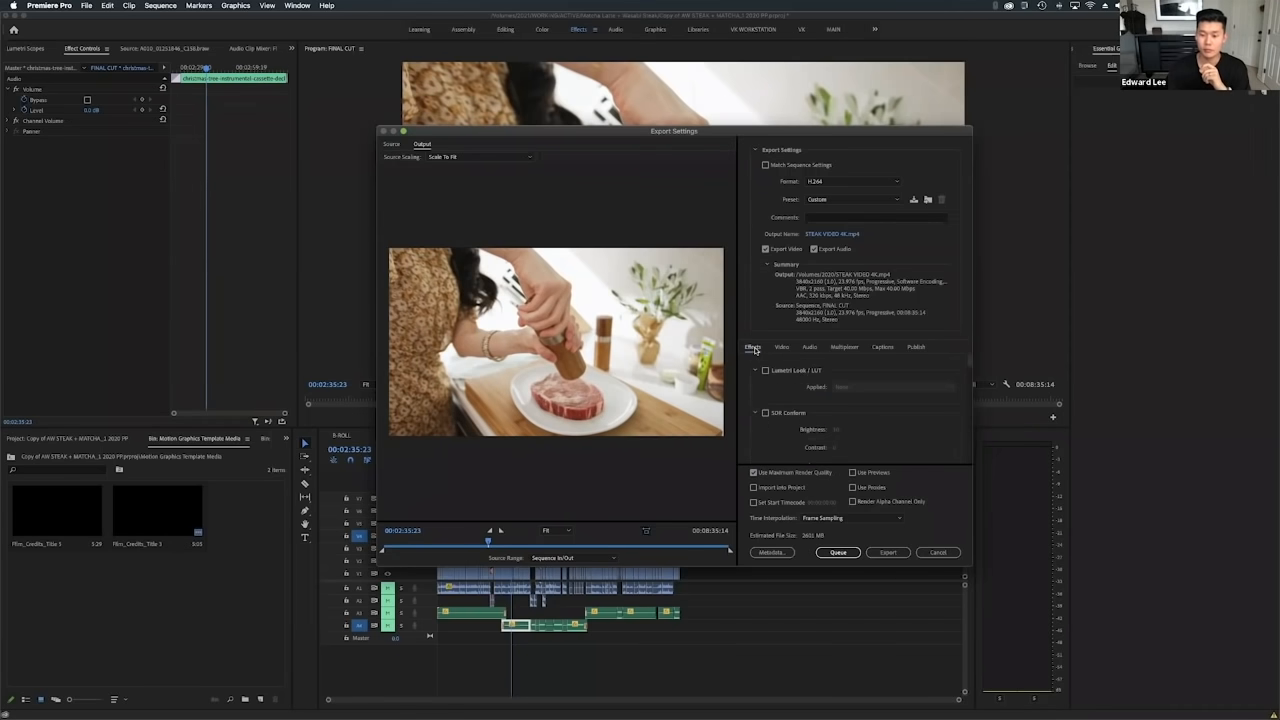
click(766, 371)
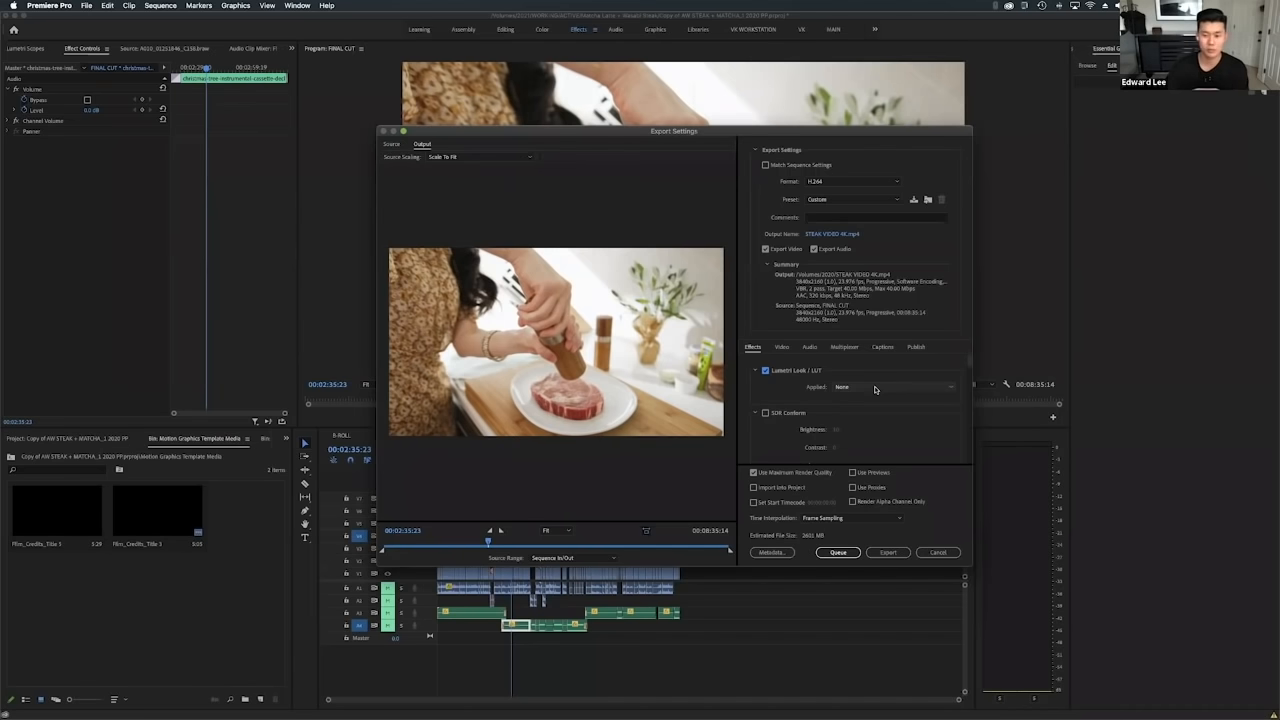
click(875, 389)
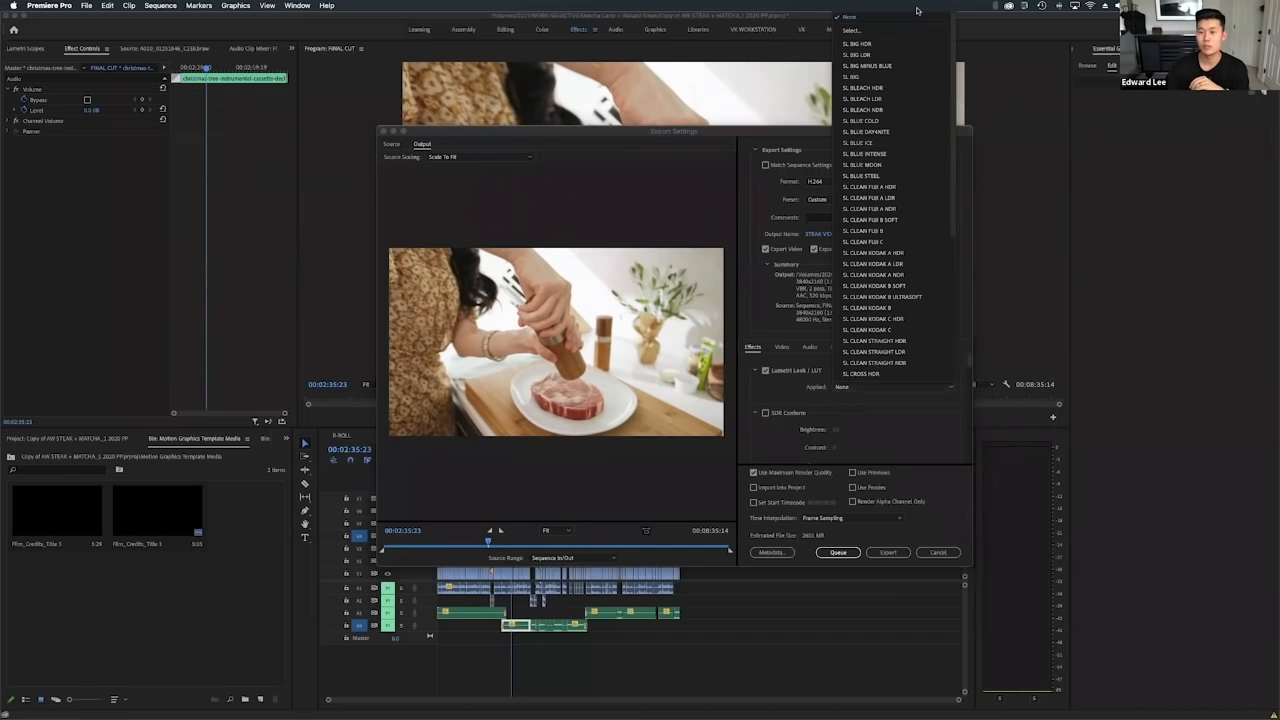
click(662, 5)
Try to apply the QT Gamma .cube file from the LUTs folder in TOOLS as the export's look.
click(872, 387)
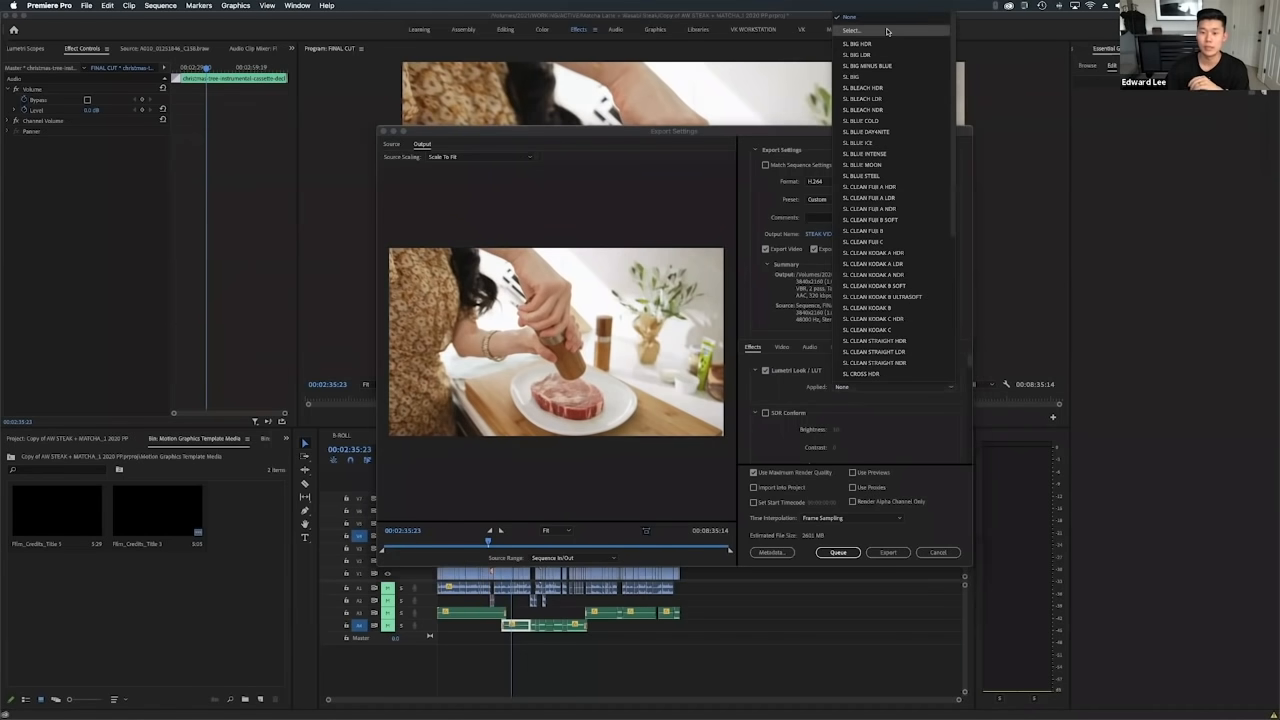
click(887, 31)
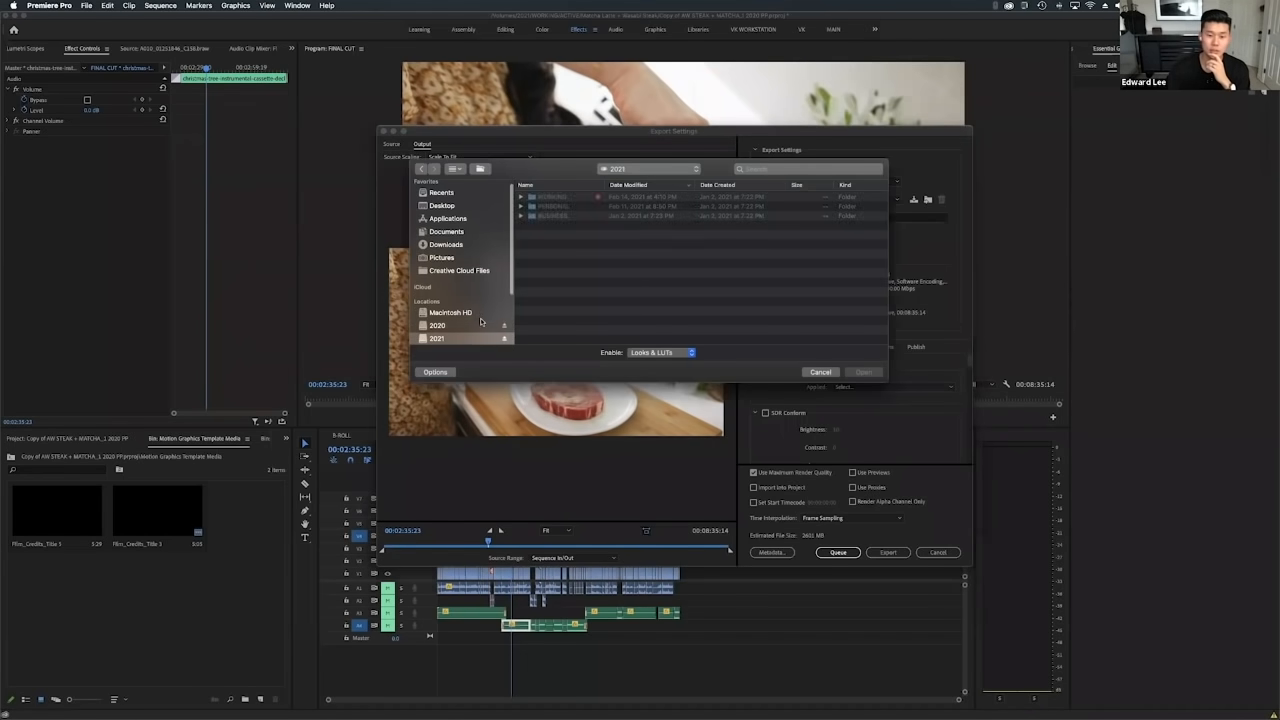
double_click(554, 197)
double_click(553, 218)
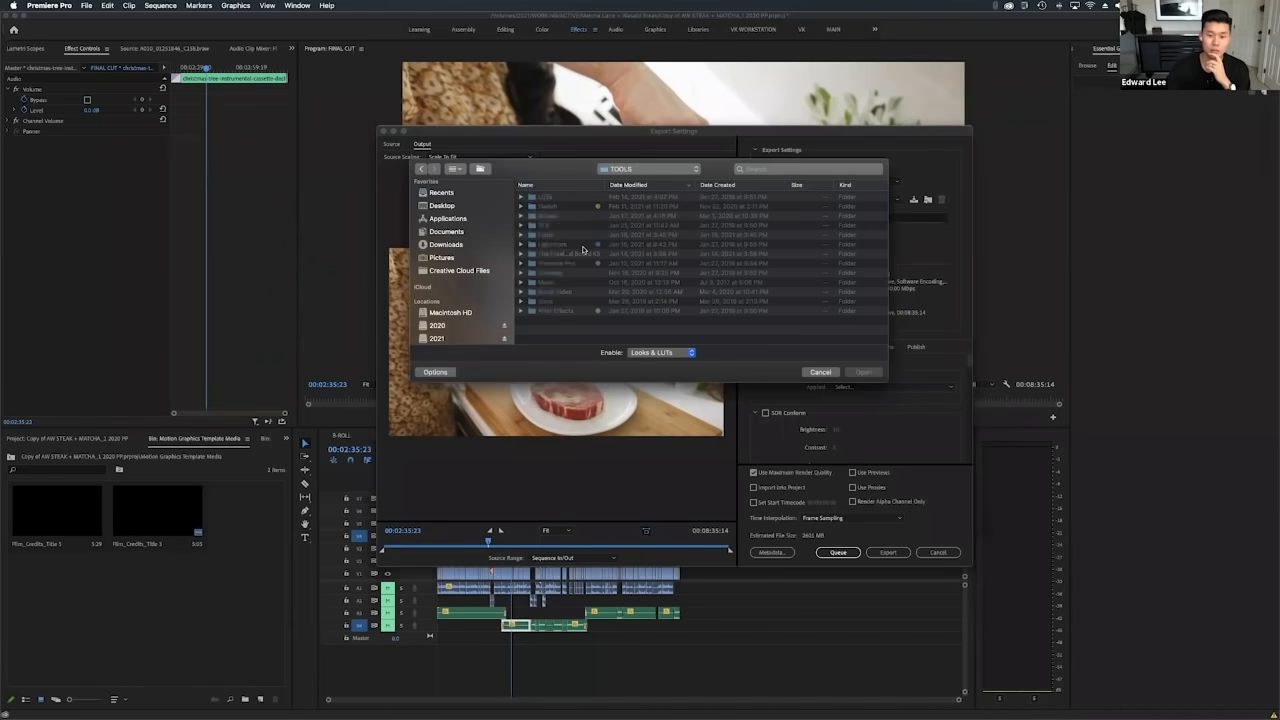
click(557, 198)
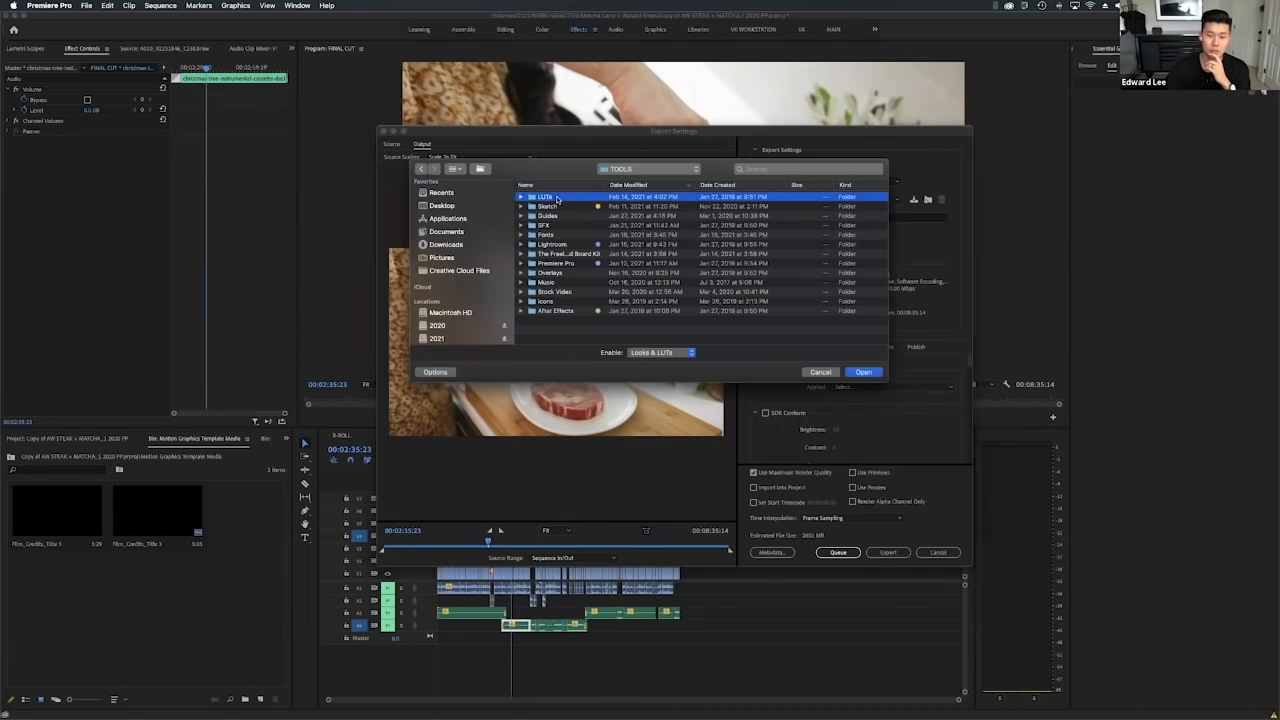
double_click(557, 198)
click(566, 266)
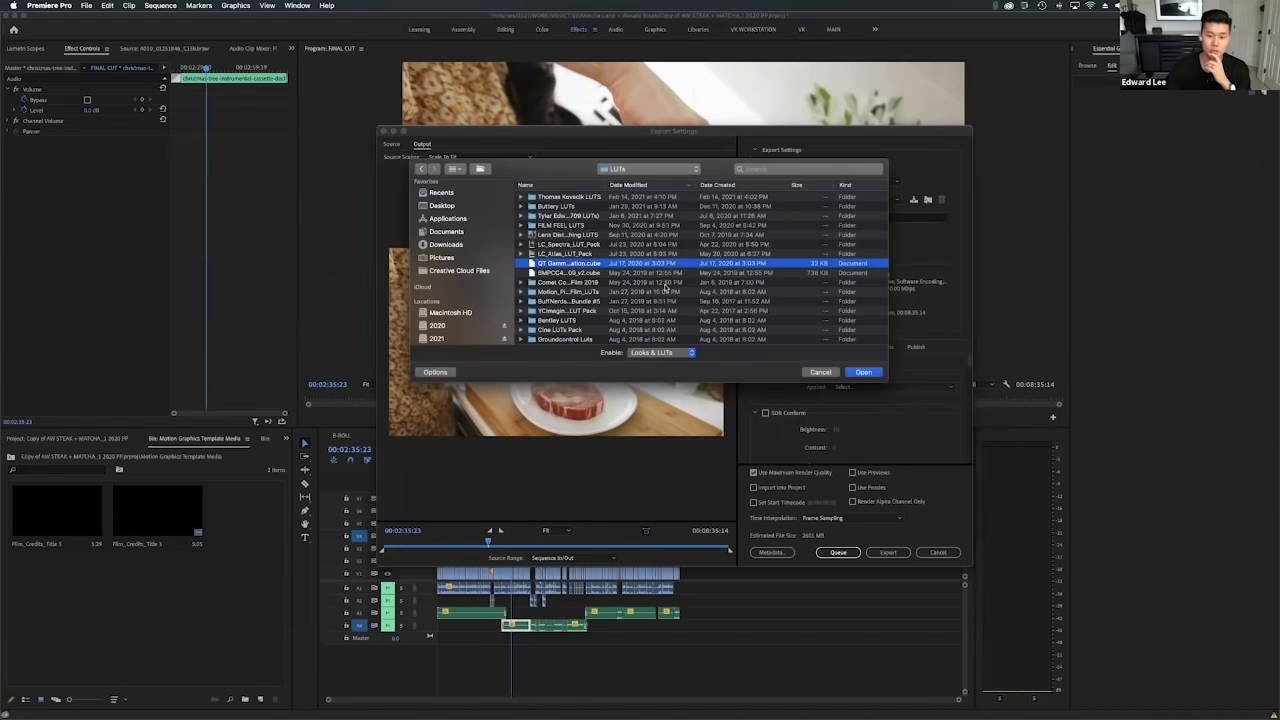
click(867, 371)
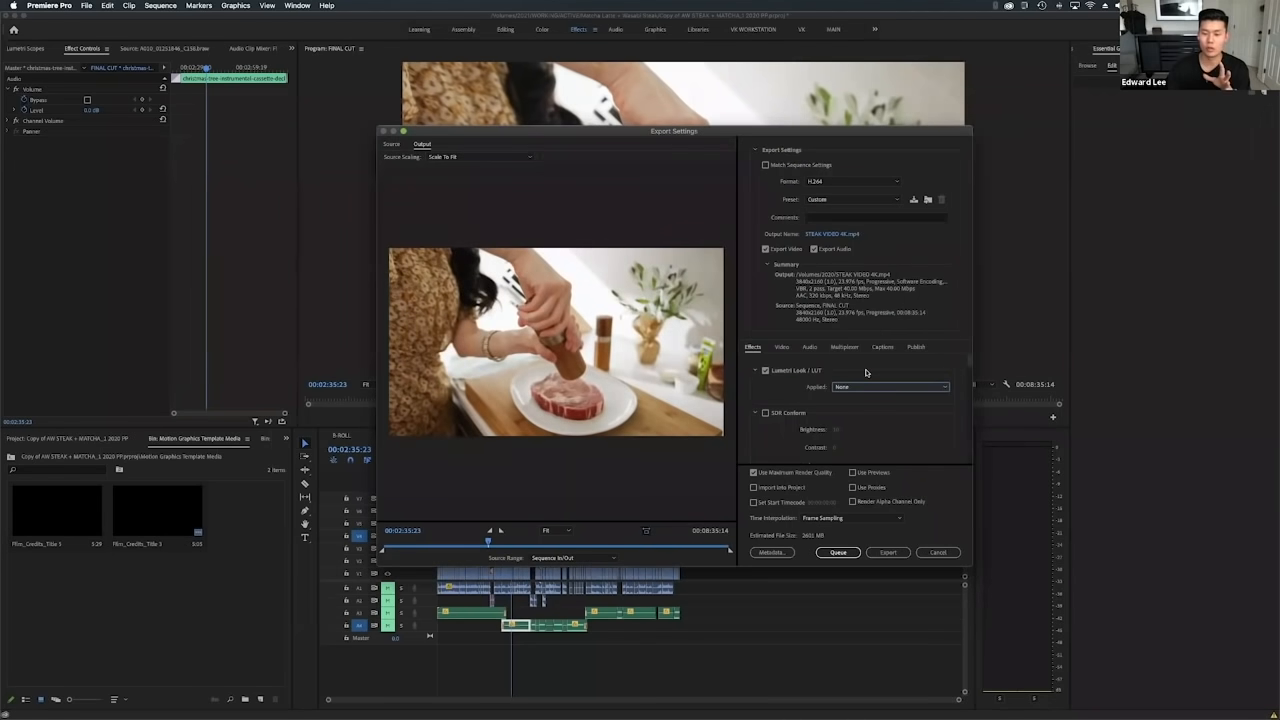
Review the export's bitrate and encoding settings, and close the export settings without exporting.
click(782, 347)
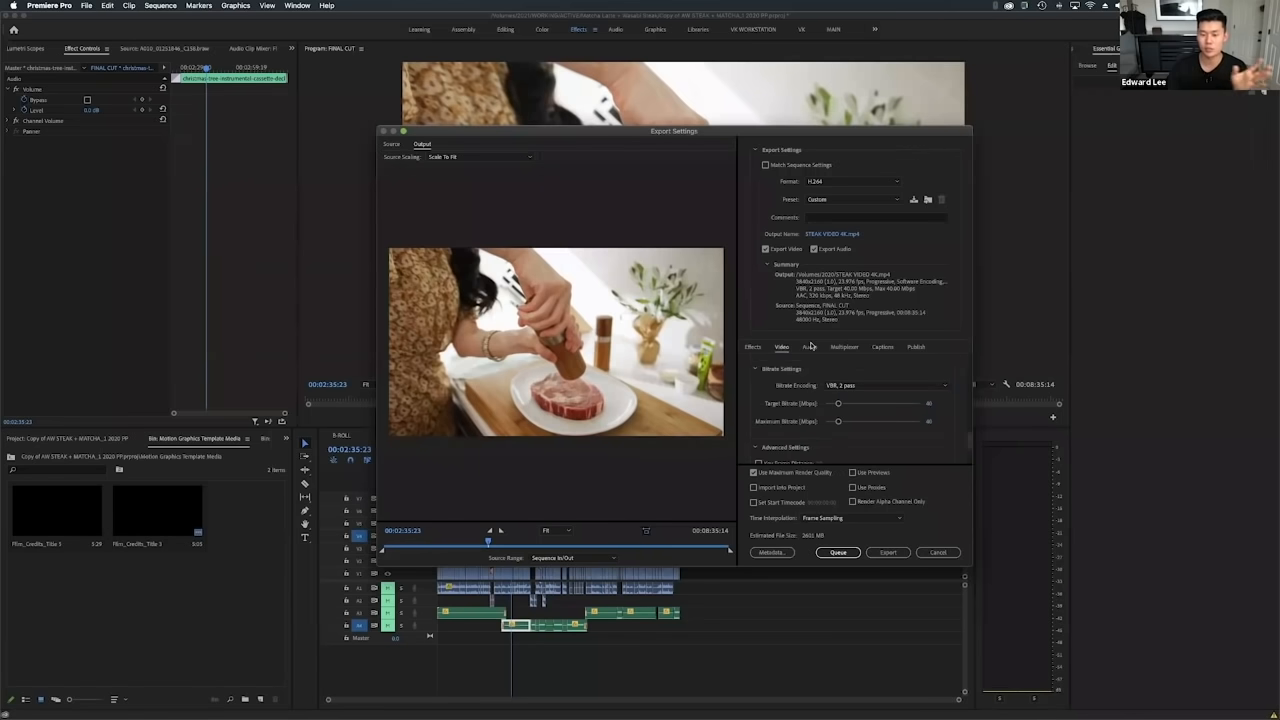
scroll(788, 419, down, 1)
scroll(877, 411, up, 1)
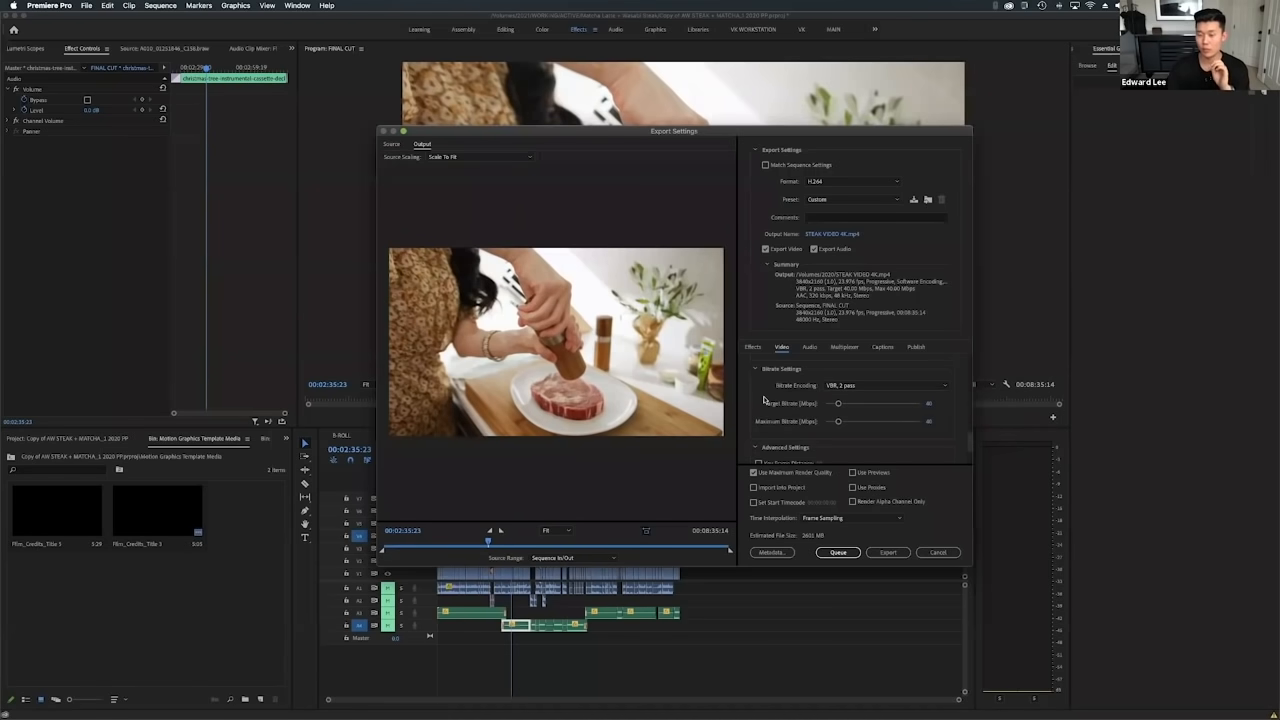
scroll(764, 399, up, 2)
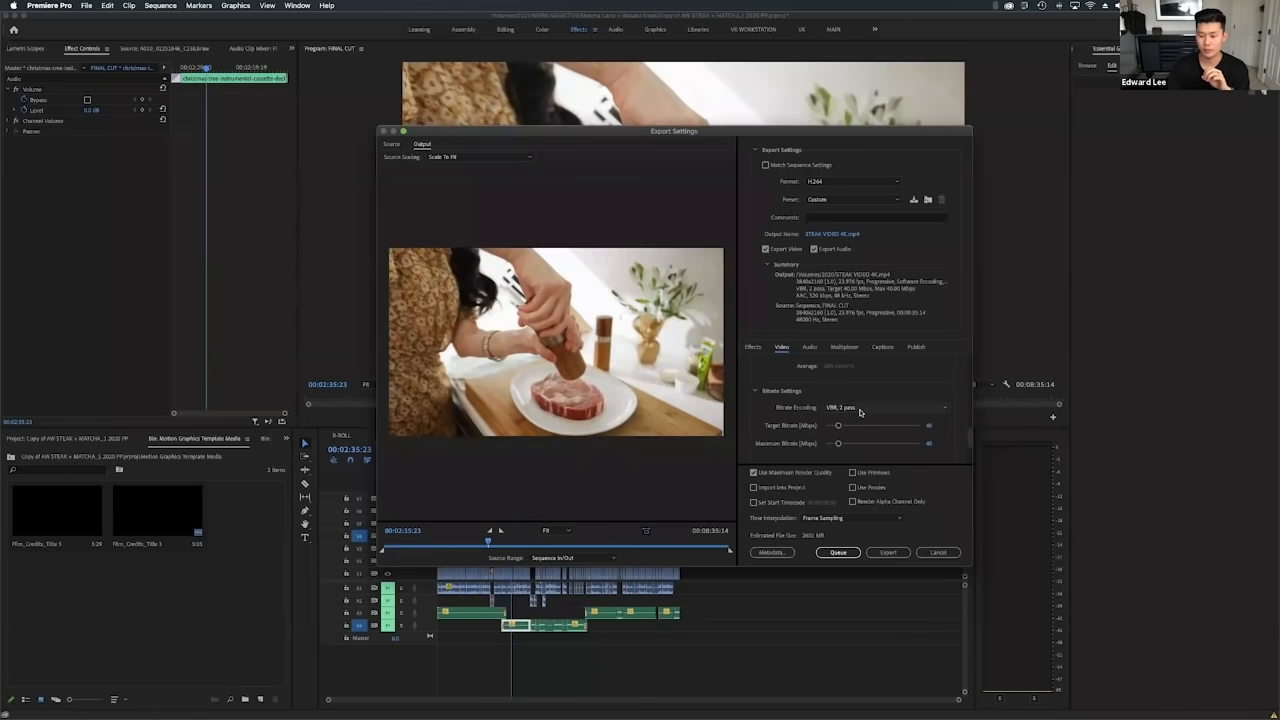
scroll(760, 442, up, 5)
scroll(760, 442, up, 4)
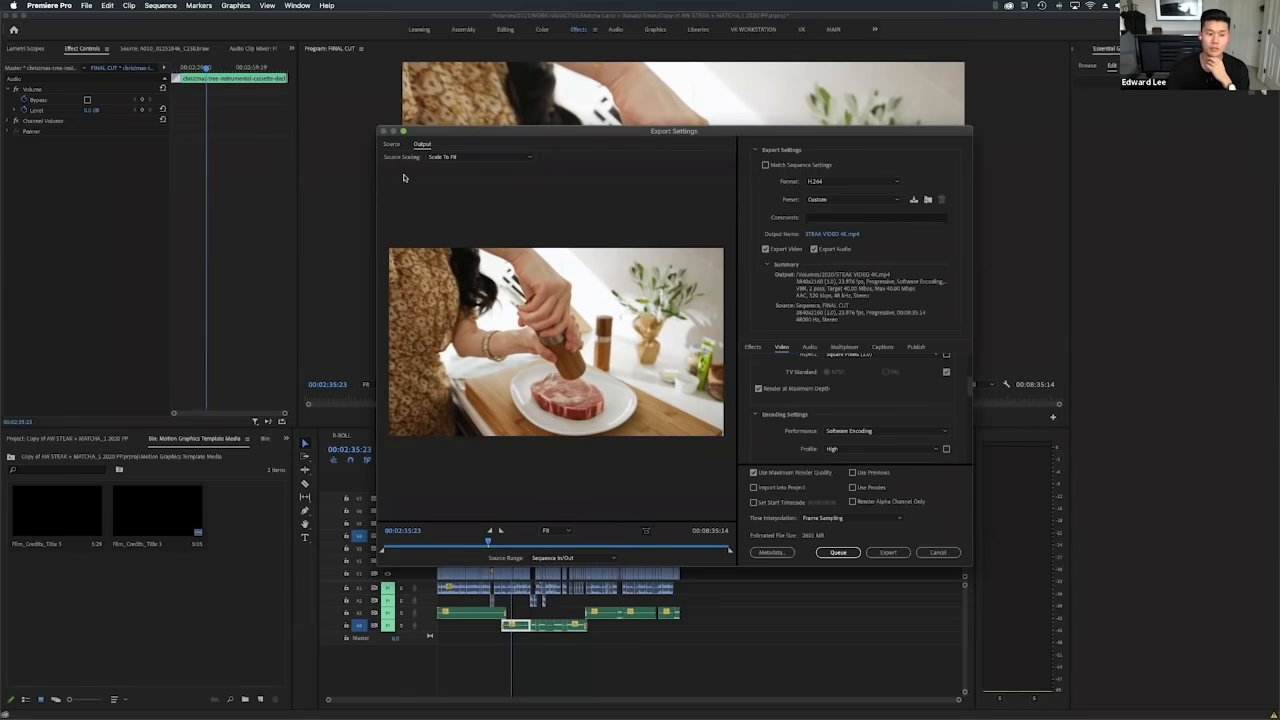
click(938, 552)
Scrub to the steak salting shot in the FINAL CUT sequence and examine the later part of the timeline.
drag(592, 458, 621, 460)
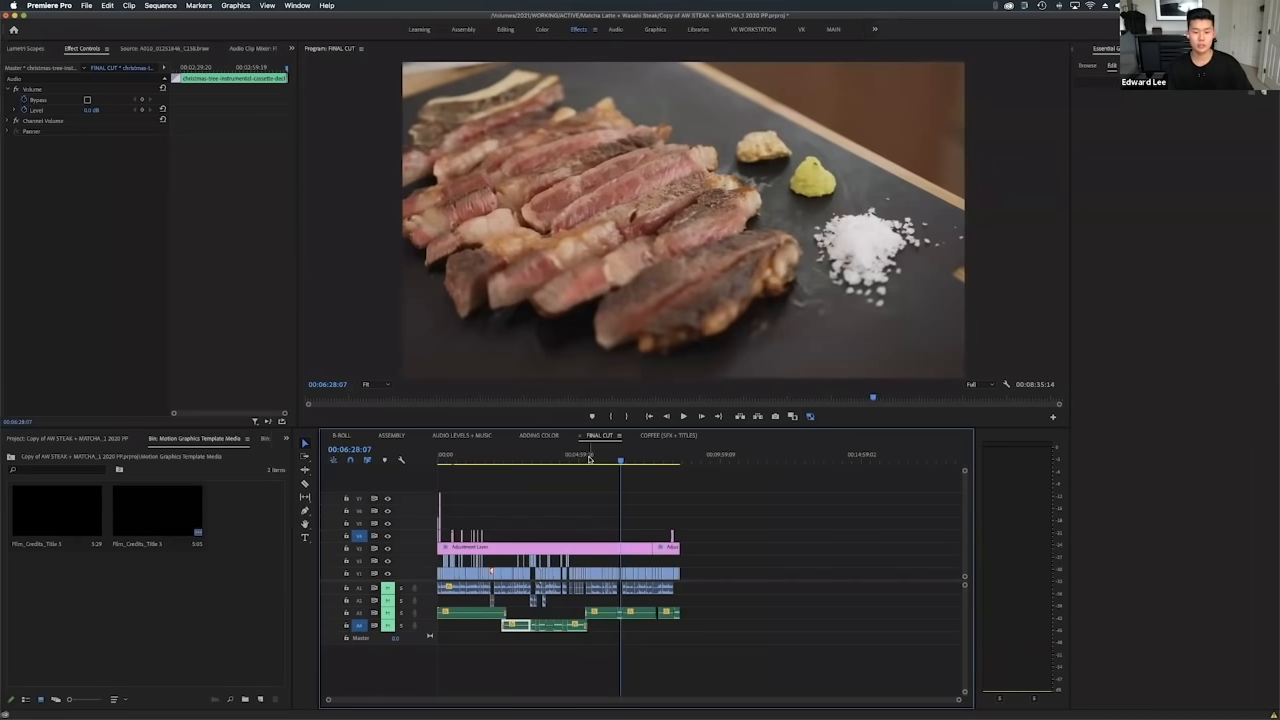
click(602, 456)
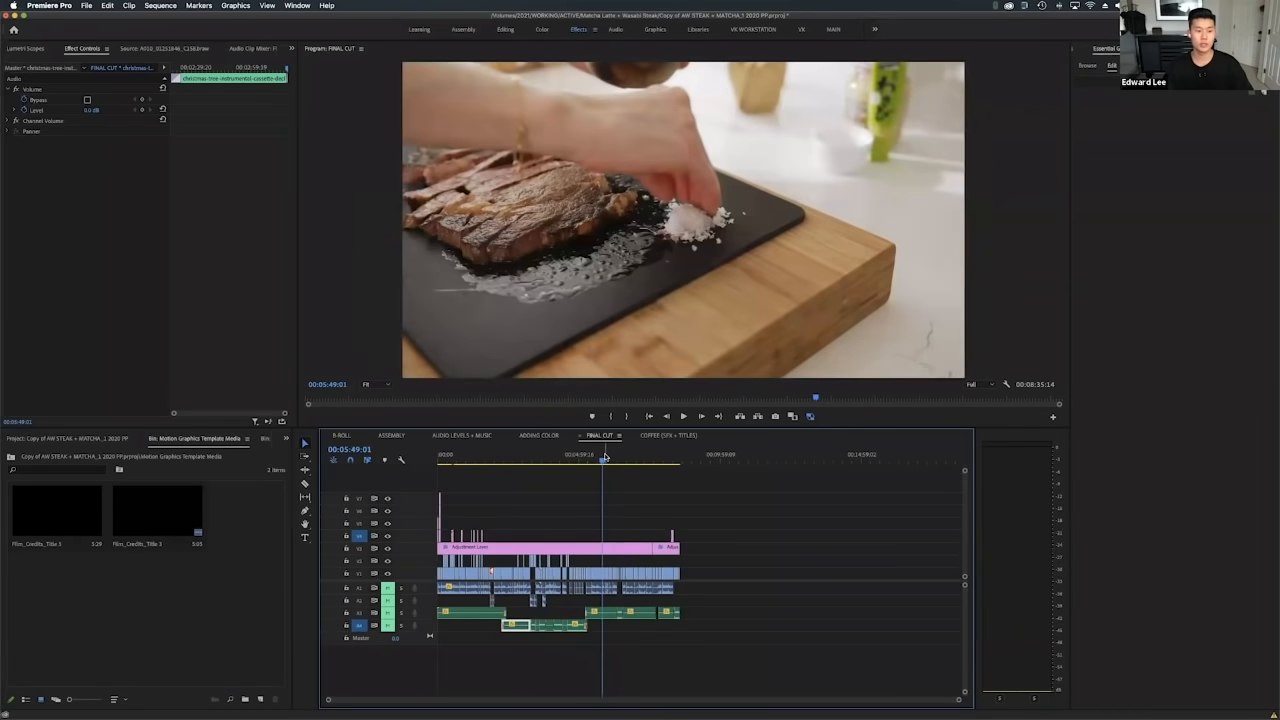
scroll(655, 468, up, 6)
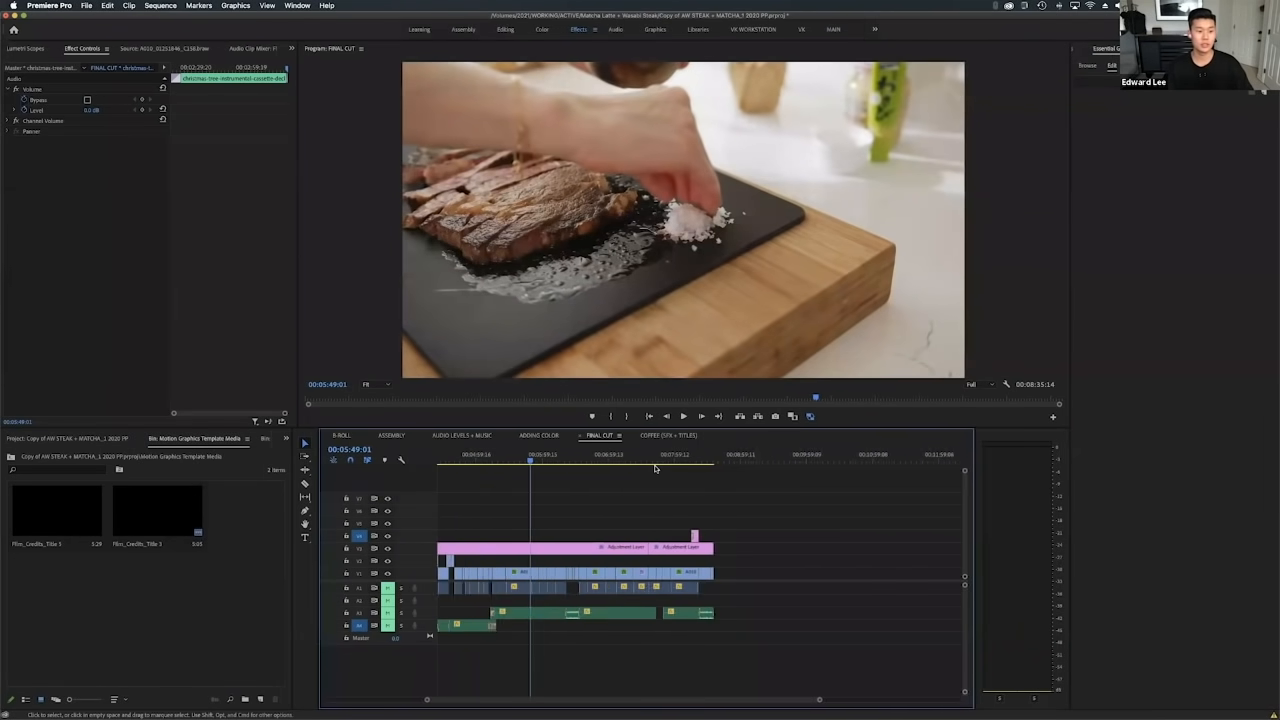
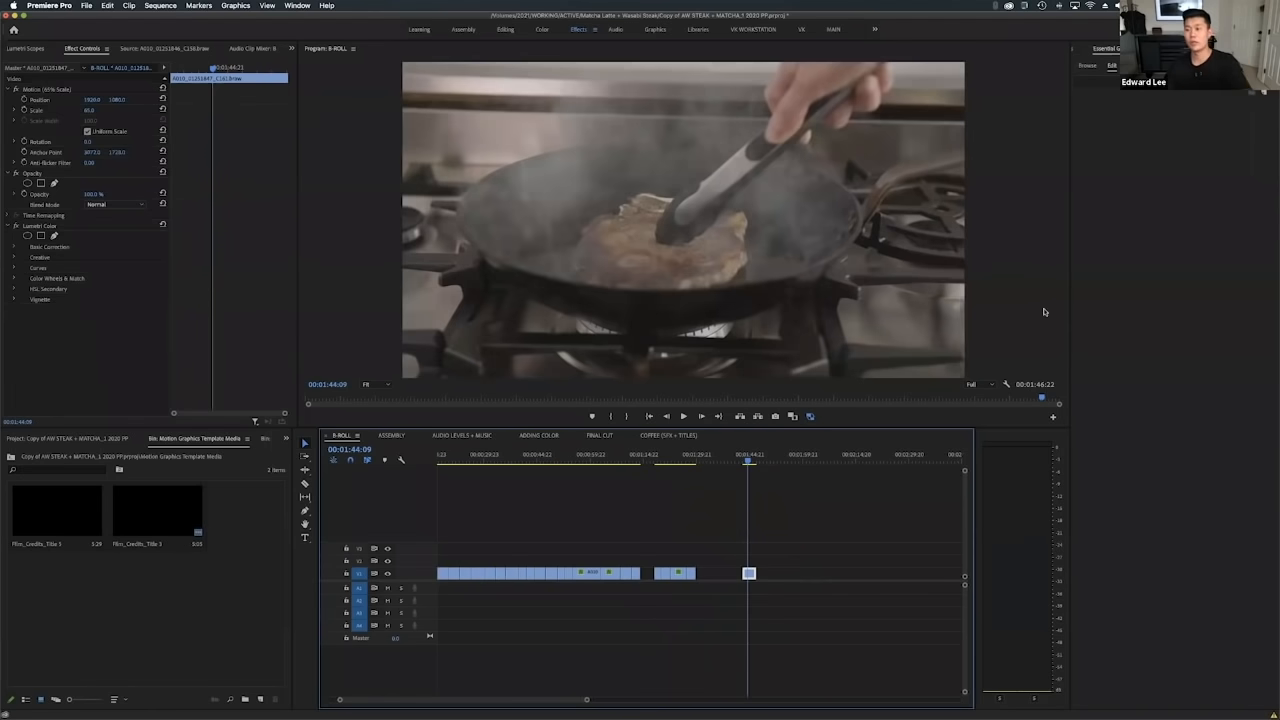
Change the panel group containing Essential Graphics to a stacked layout.
click(1087, 65)
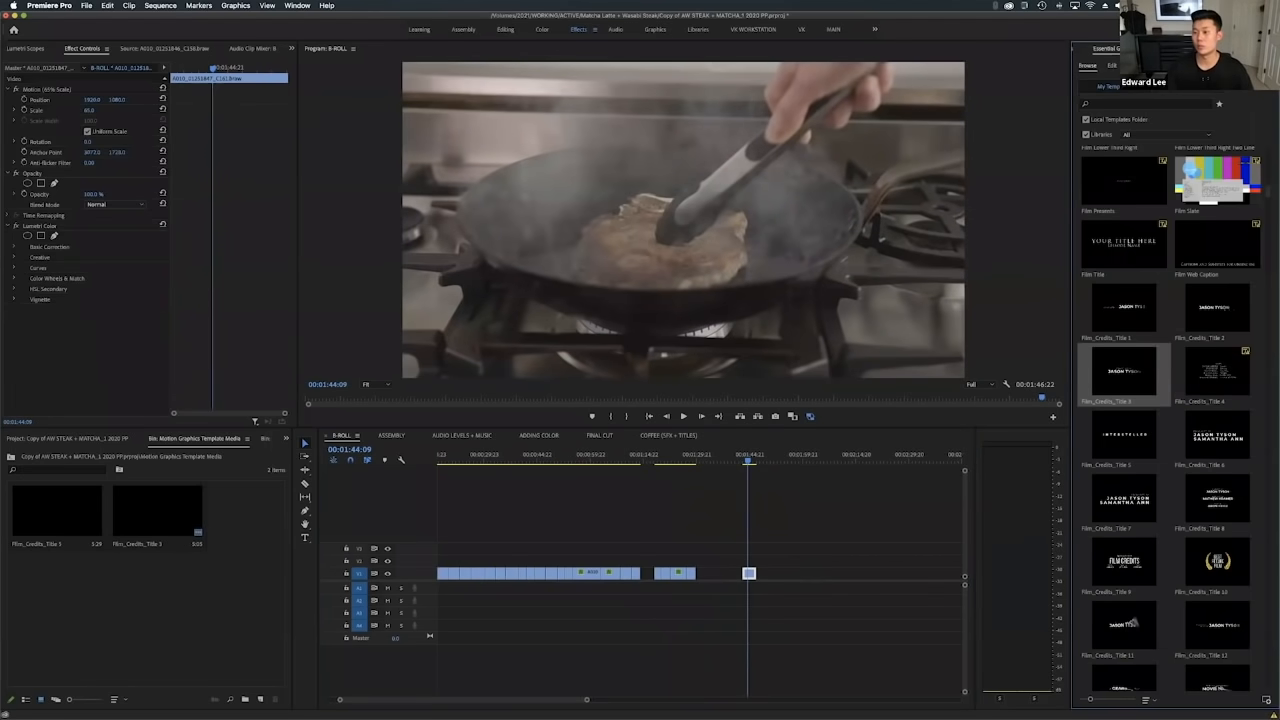
click(1272, 48)
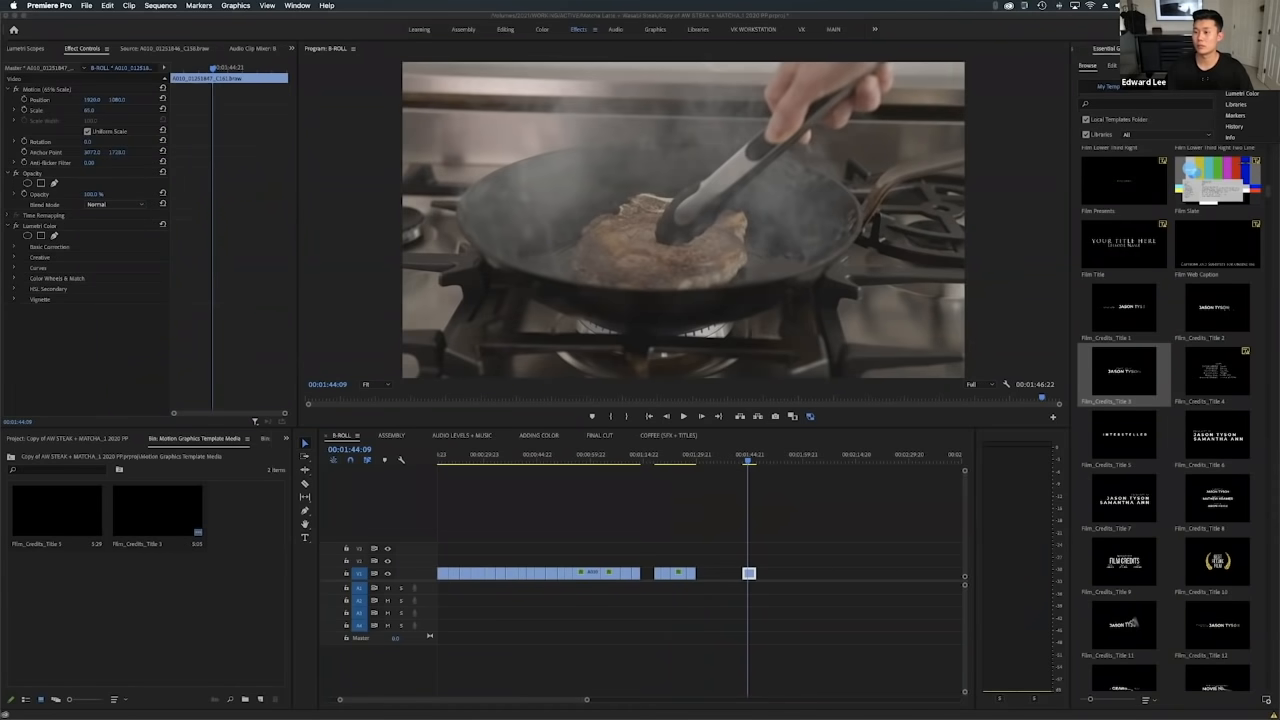
click(1146, 48)
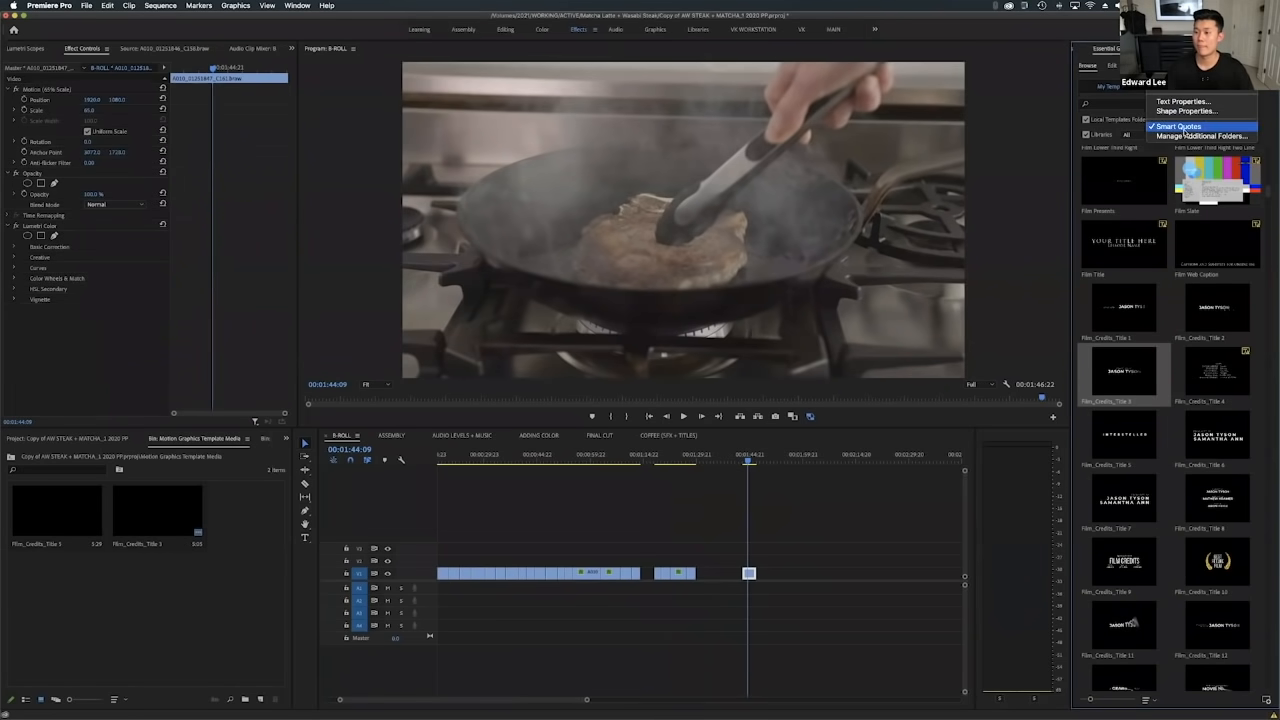
mouse_move(1160, 86)
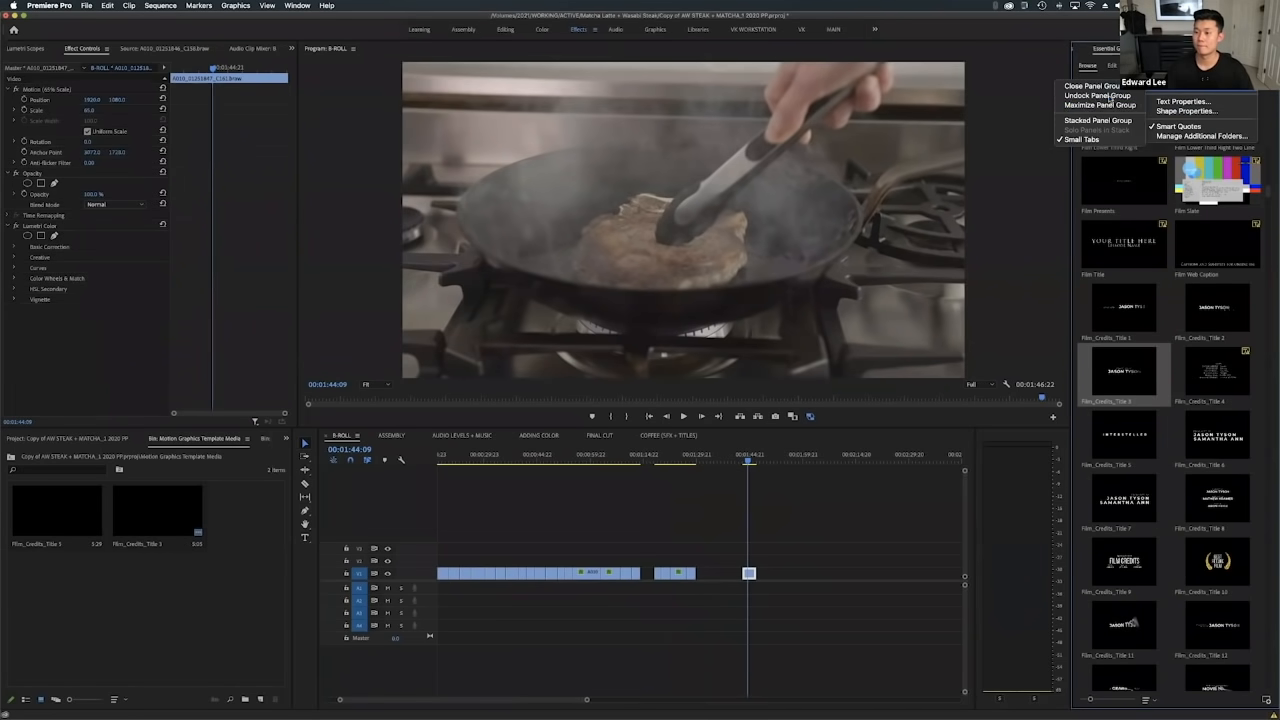
click(1097, 120)
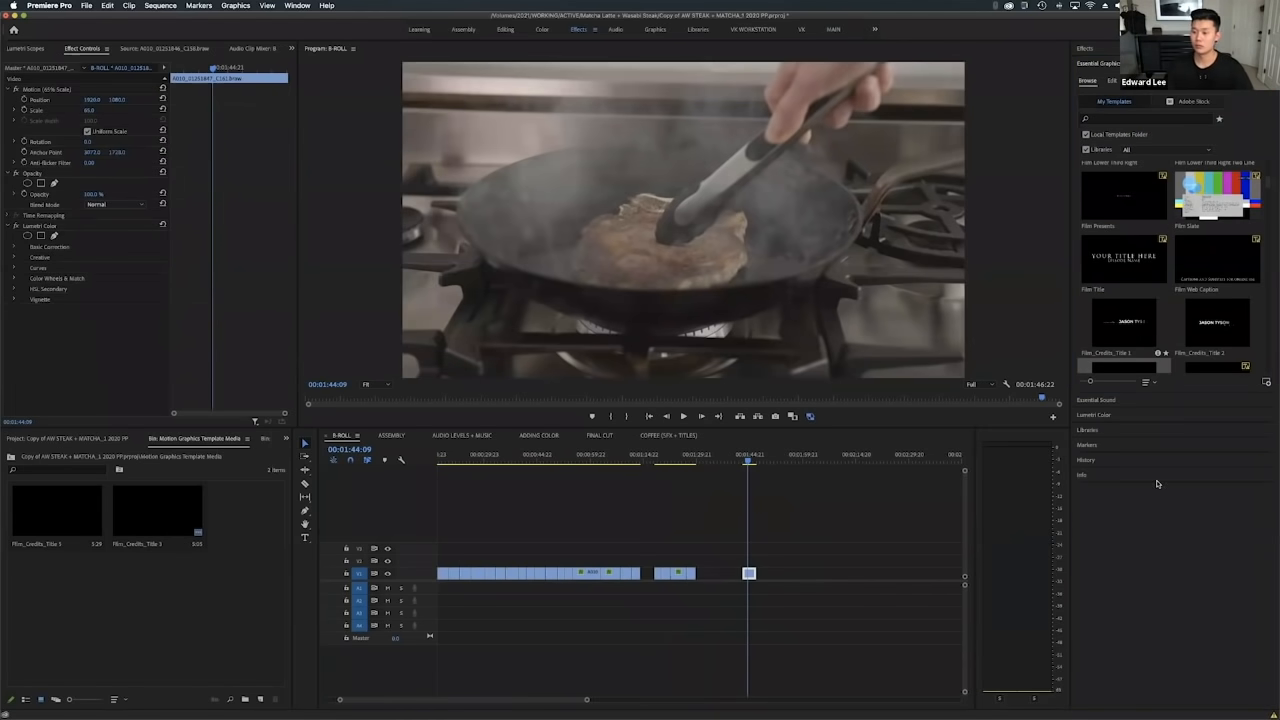
Find the Crop video effect by searching "crop" and apply it to the last clip in the B-ROLL sequence.
click(1095, 50)
click(1109, 64)
text(crop)
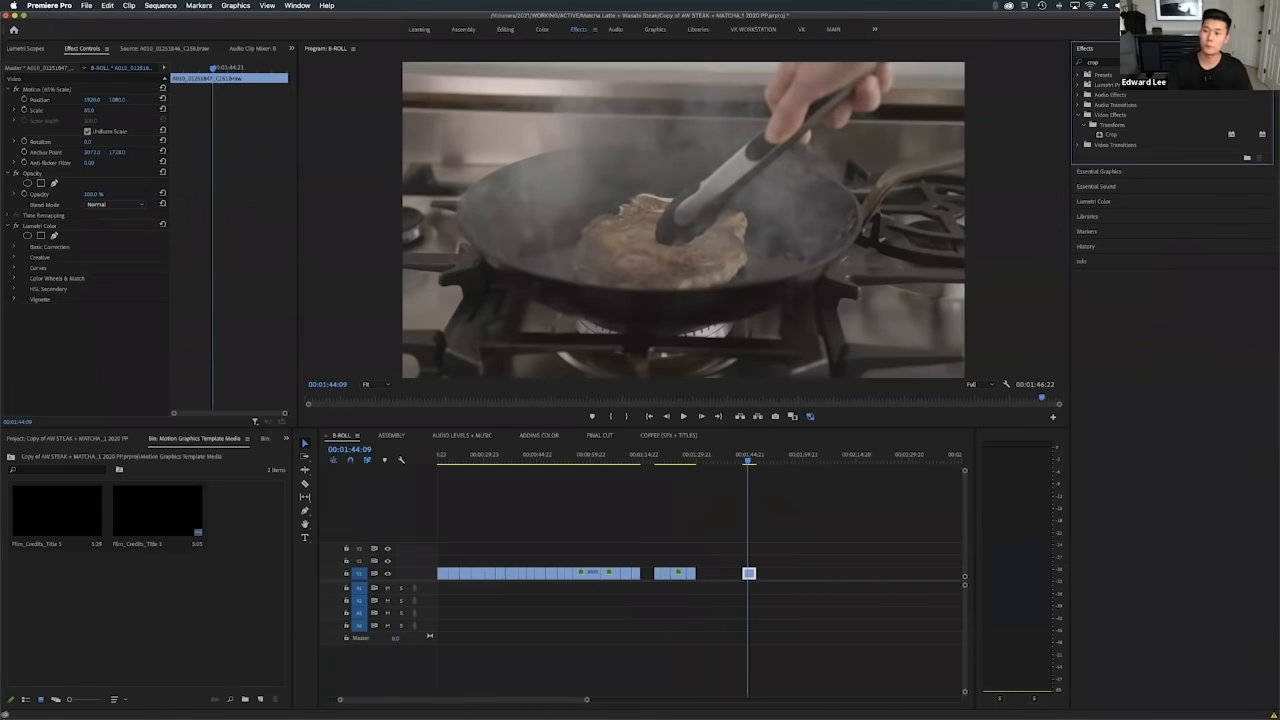
drag(1125, 137, 750, 574)
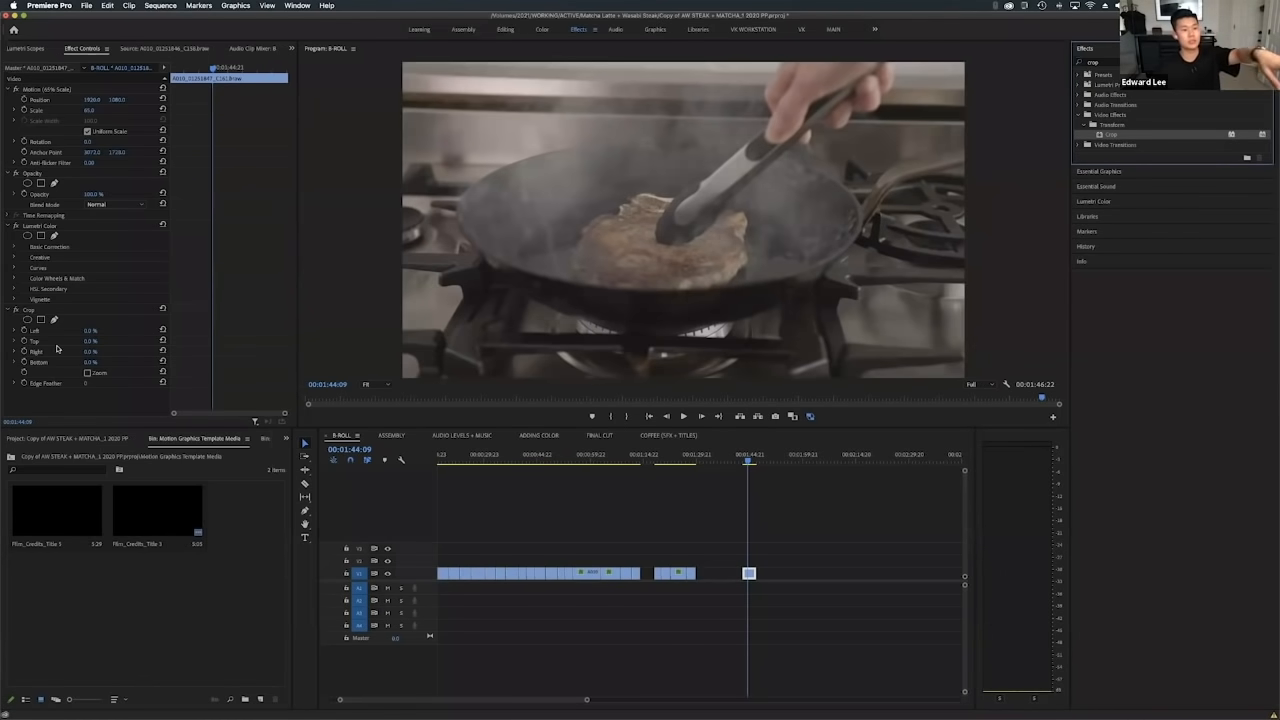
Crop the steak pan clip about 31% from the left and 22% from the right, and shift it into the frame's left half.
drag(91, 351, 97, 318)
drag(94, 102, 58, 102)
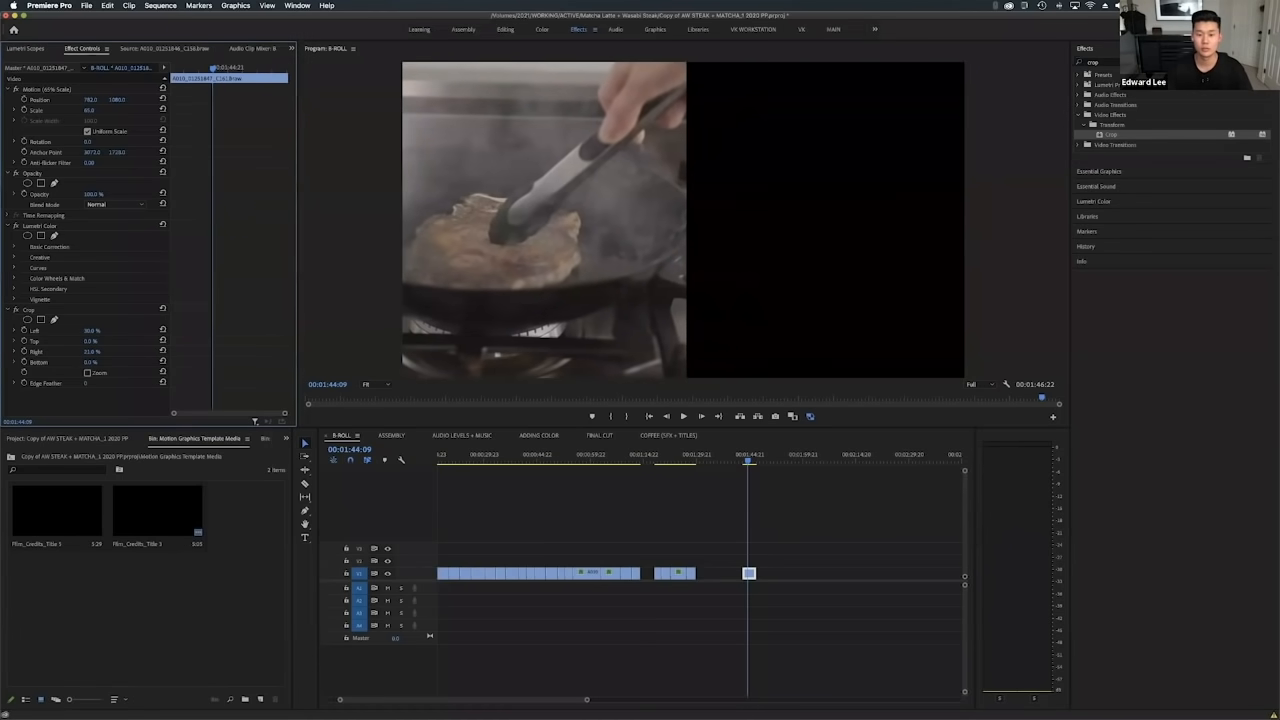
click(691, 531)
Duplicate the stove burner clip at 00:00:50:02 to directly after the cropped steak clip, and move the playhead onto the copy.
click(613, 459)
drag(611, 461, 556, 470)
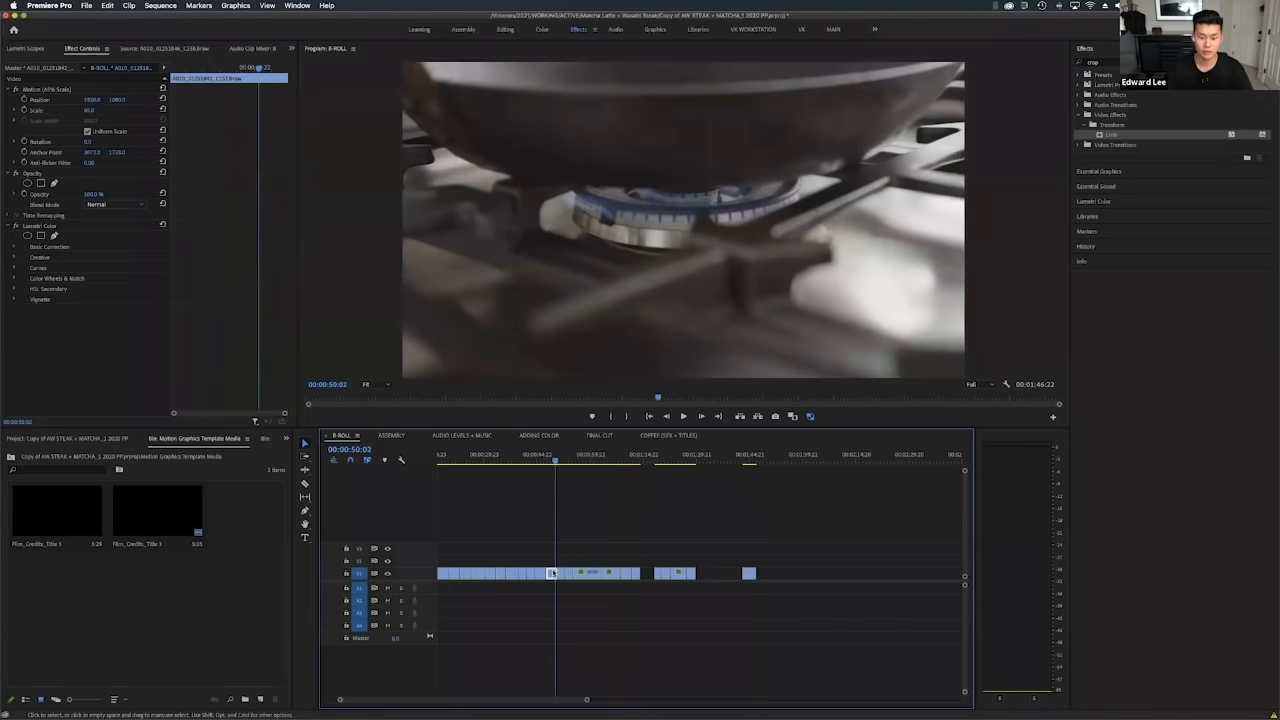
drag(552, 574, 763, 576)
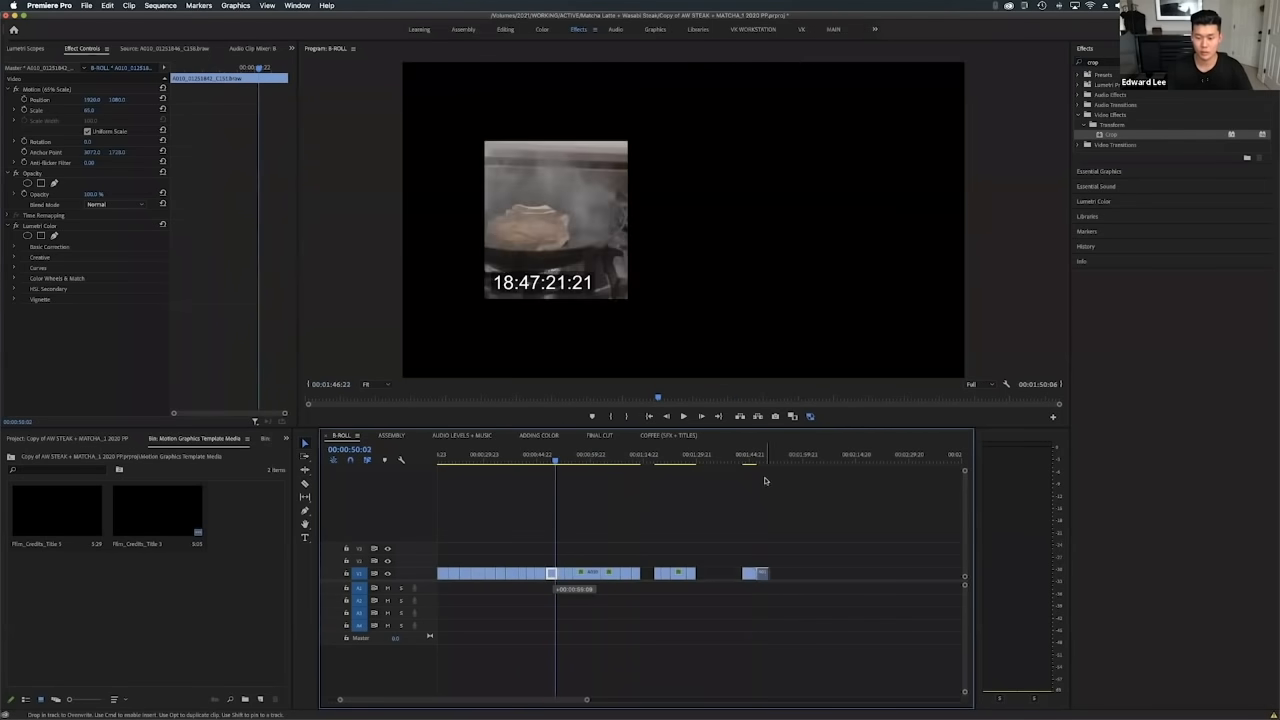
drag(760, 457, 760, 464)
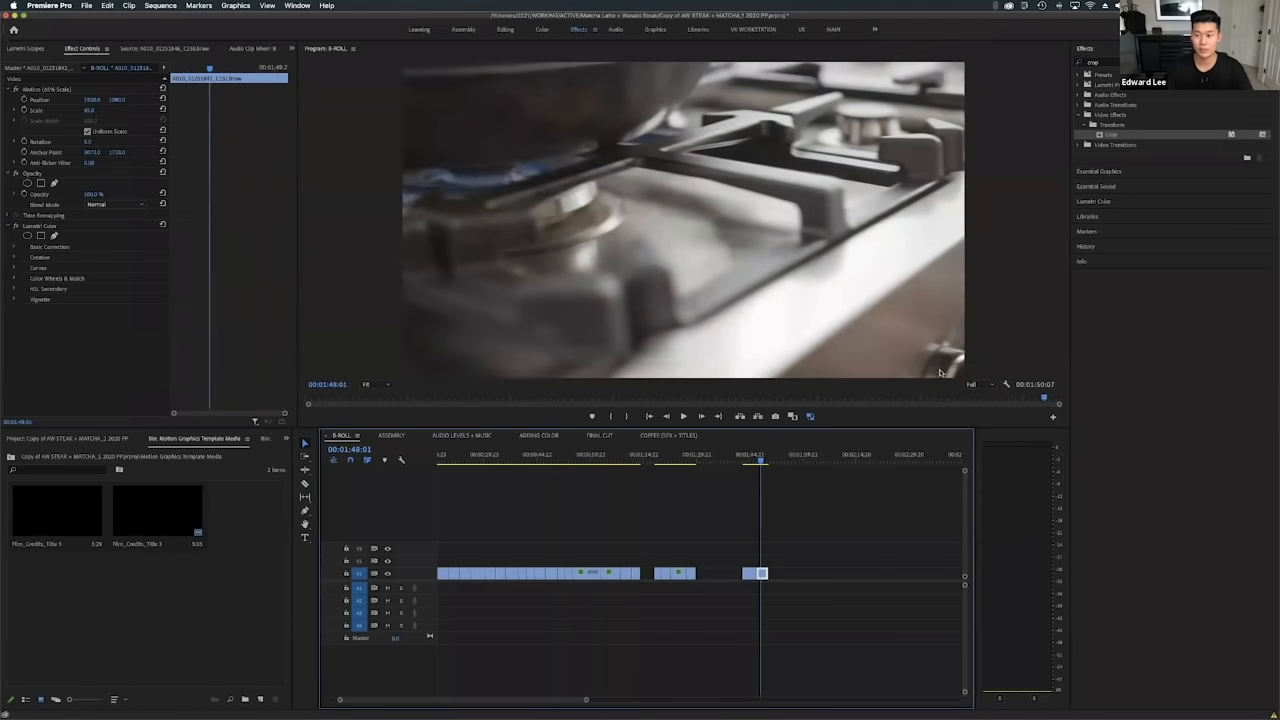
Apply Crop to the copied burner clip, crop about 16% from the left and 40% from the right, and shift it into the frame's right half.
drag(1110, 140, 764, 566)
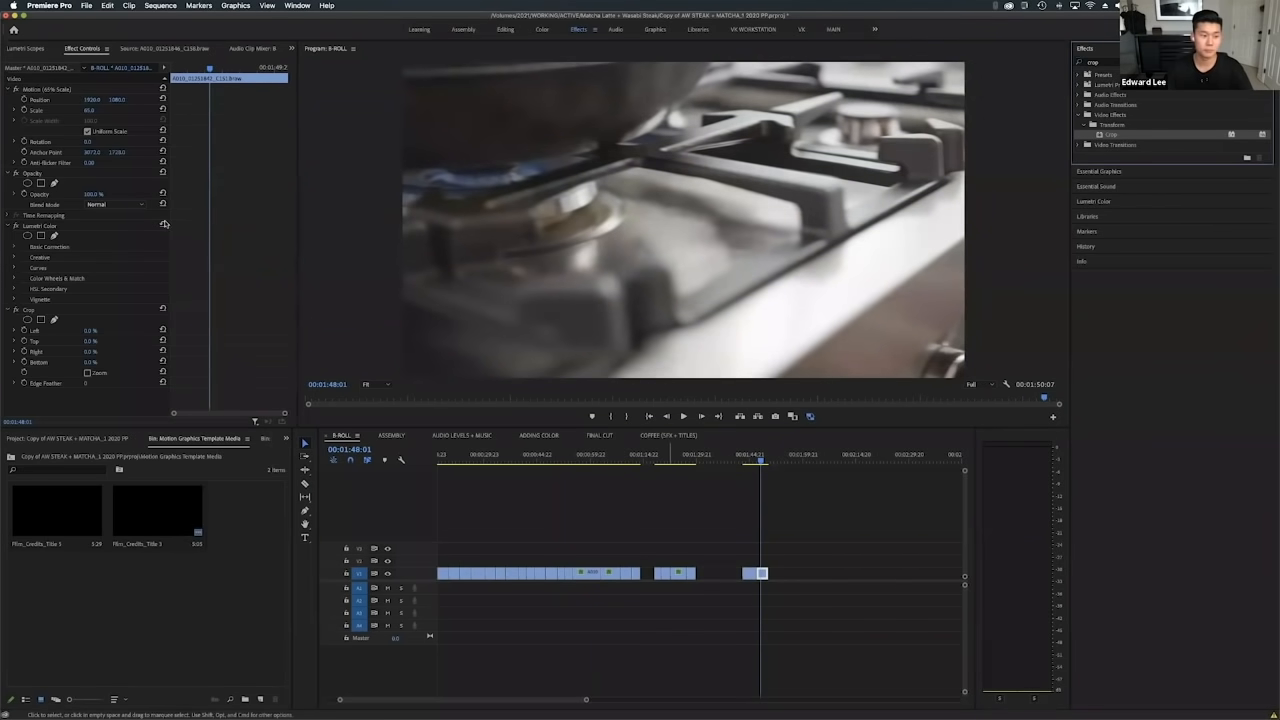
click(99, 345)
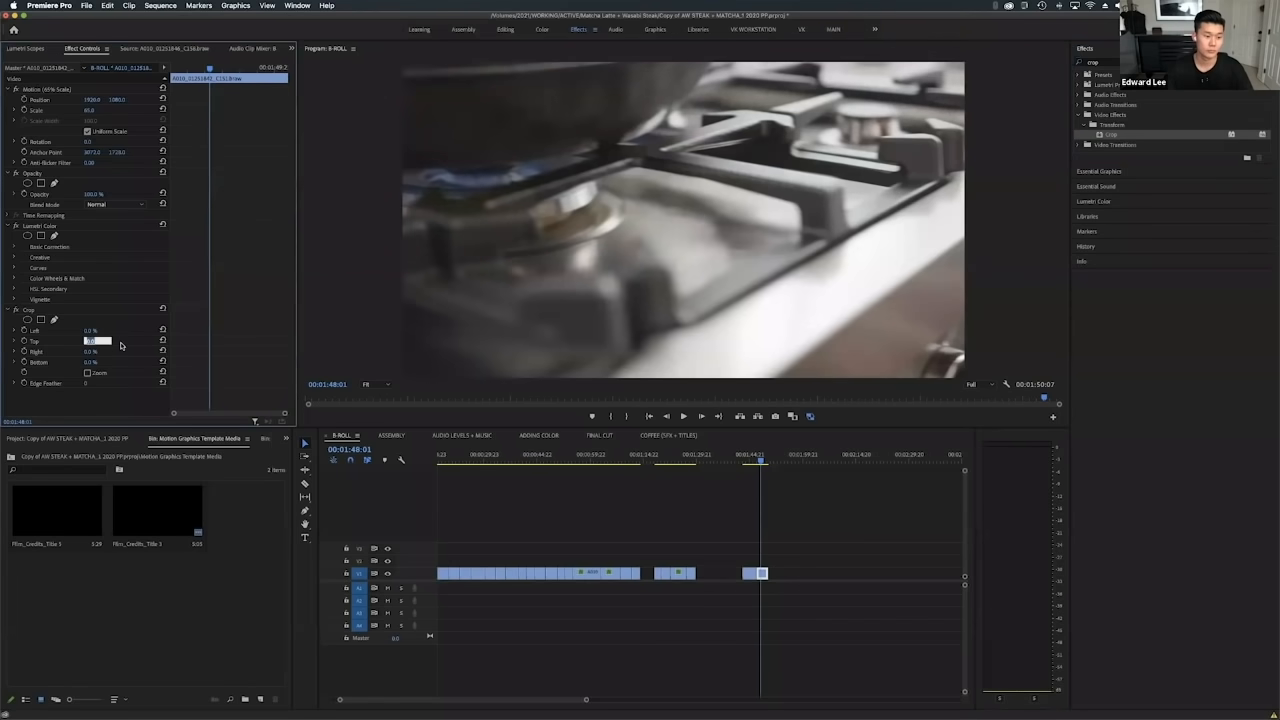
mouse_move(90, 351)
mouse_down()
mouse_move(145, 351)
mouse_move(96, 331)
mouse_up()
drag(93, 104, 248, 104)
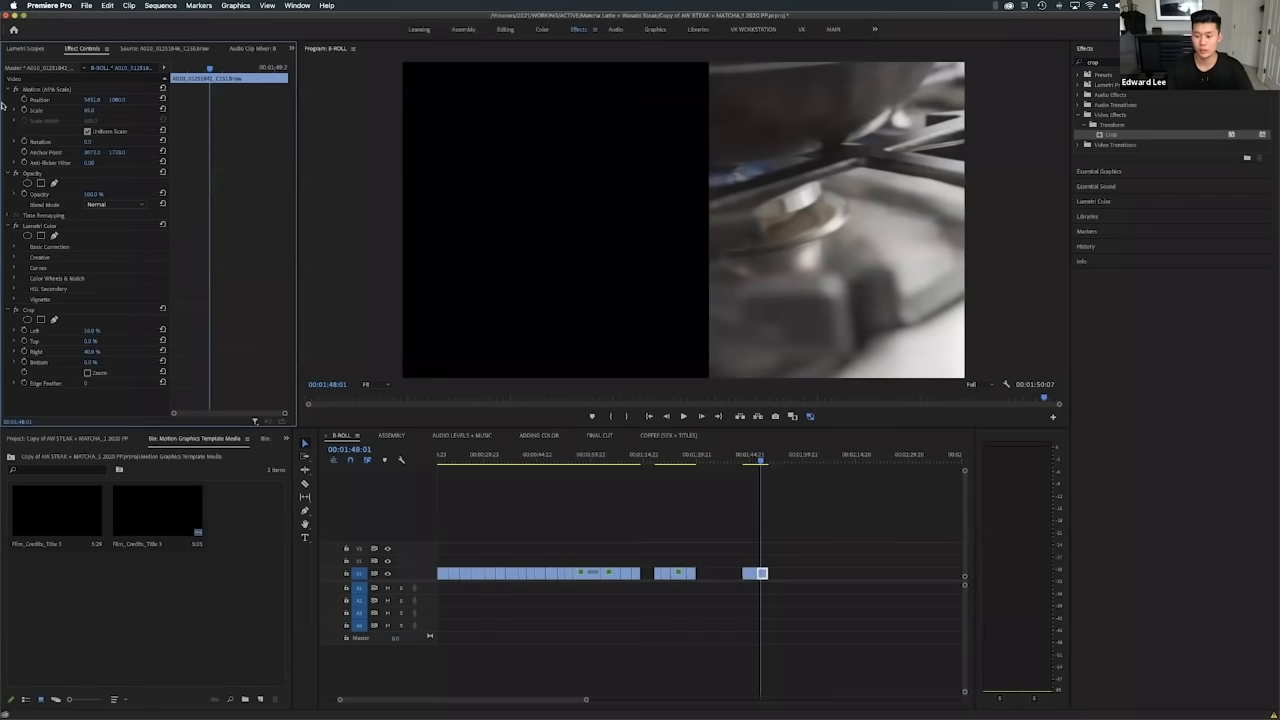
Stack the cropped burner clip on the track above the cropped steak clip, and preview the split-screen around 00:01:44:10.
drag(763, 574, 698, 564)
scroll(762, 566, up, 5)
drag(673, 455, 695, 459)
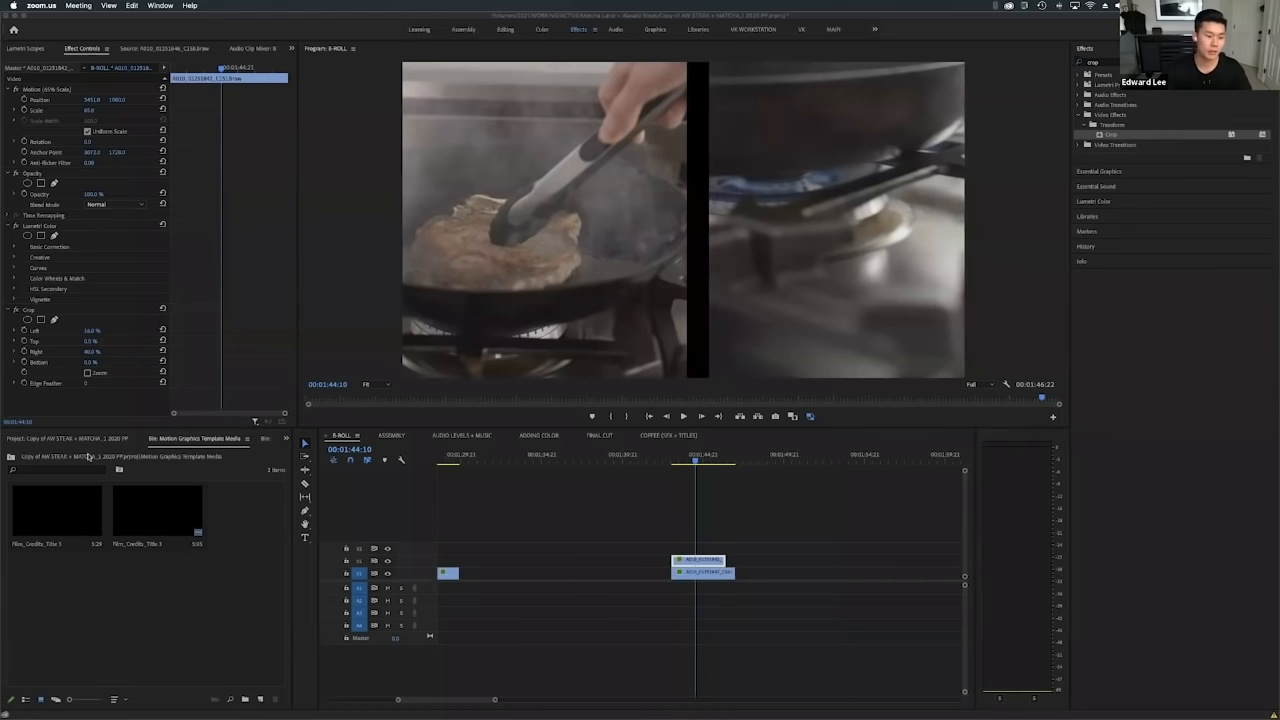
click(455, 457)
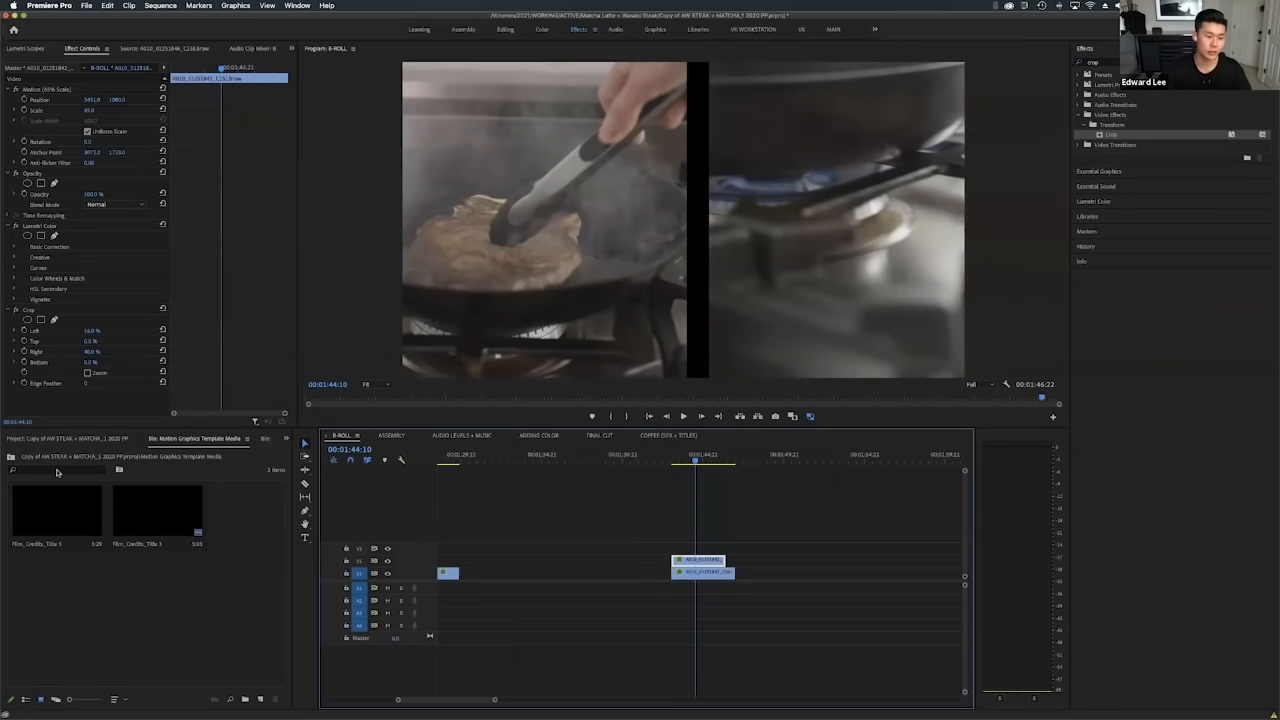
click(45, 441)
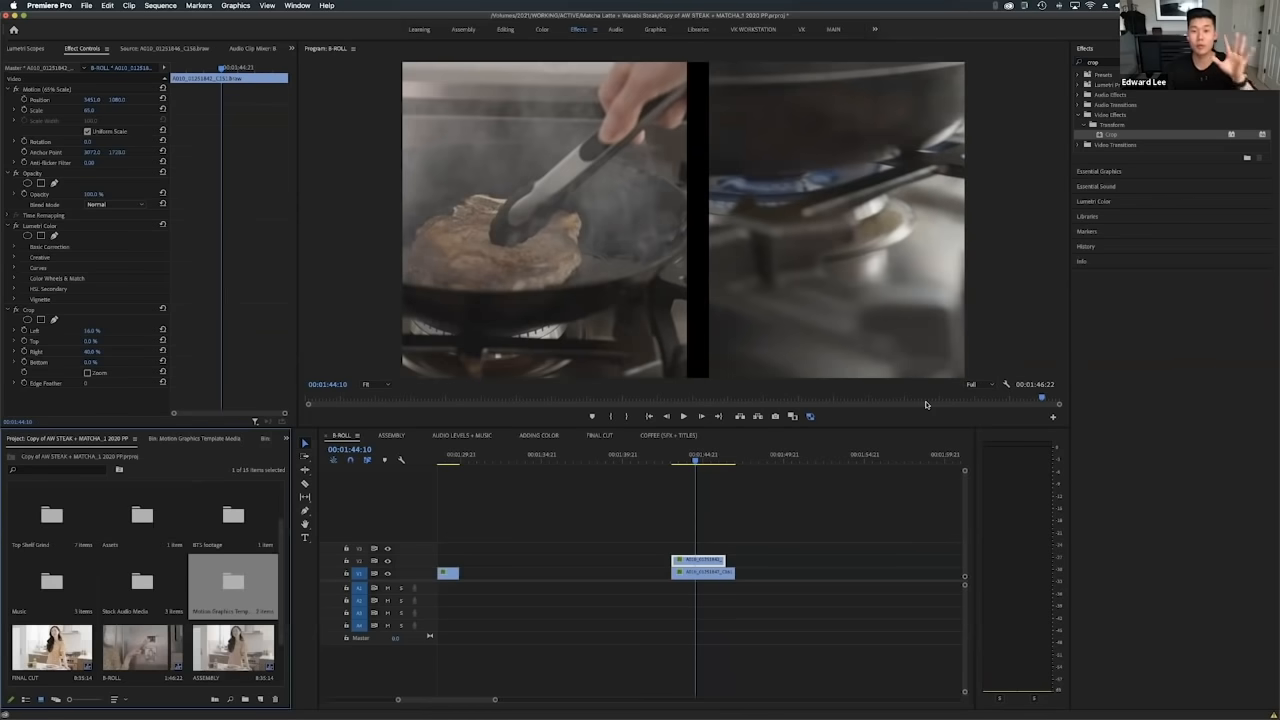
click(697, 458)
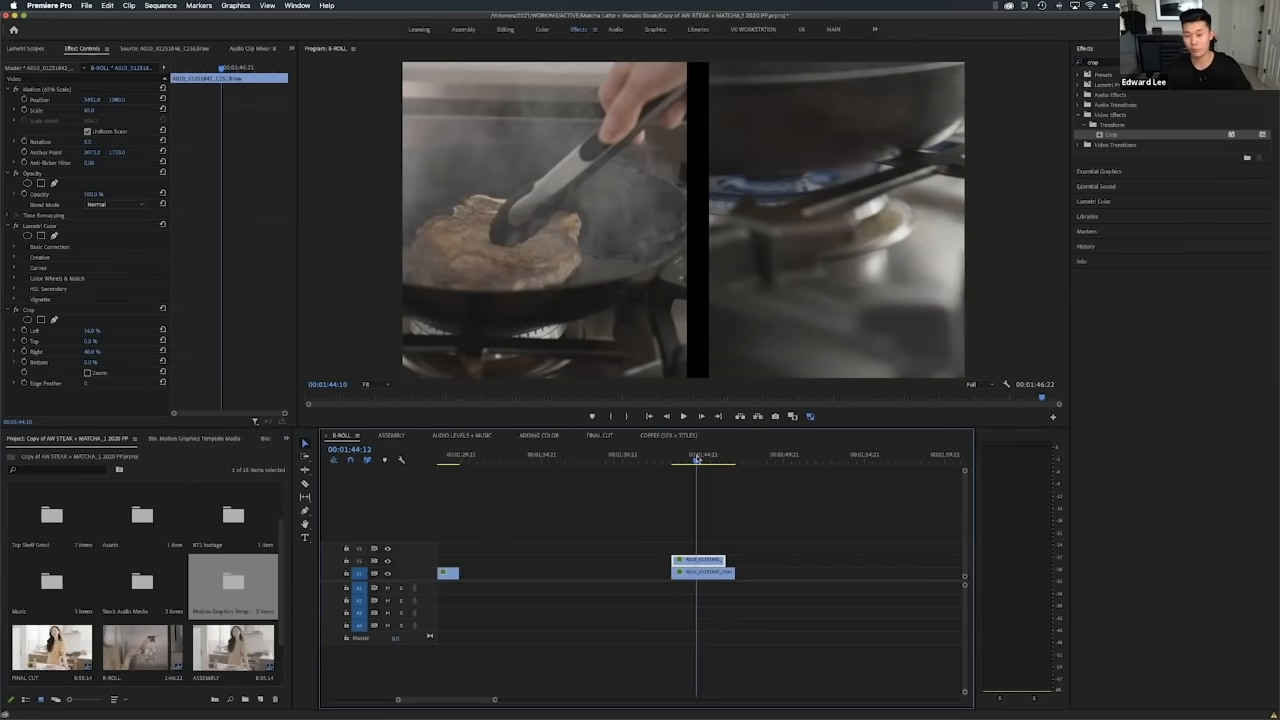
Go to 00:00:43:19 in B-ROLL, set the playback resolution to 1/8, and scrub on to the pan shot at 00:00:54:12.
key(backslash)
key(minus)
drag(859, 460, 613, 462)
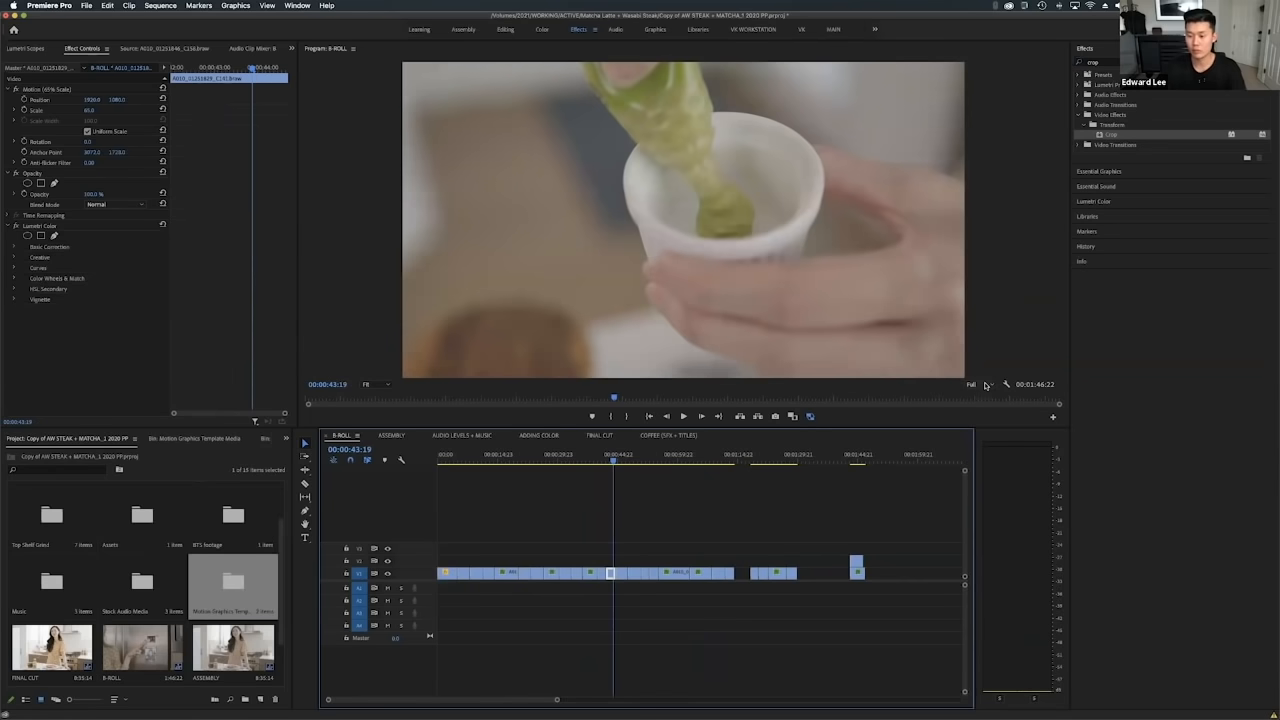
click(985, 386)
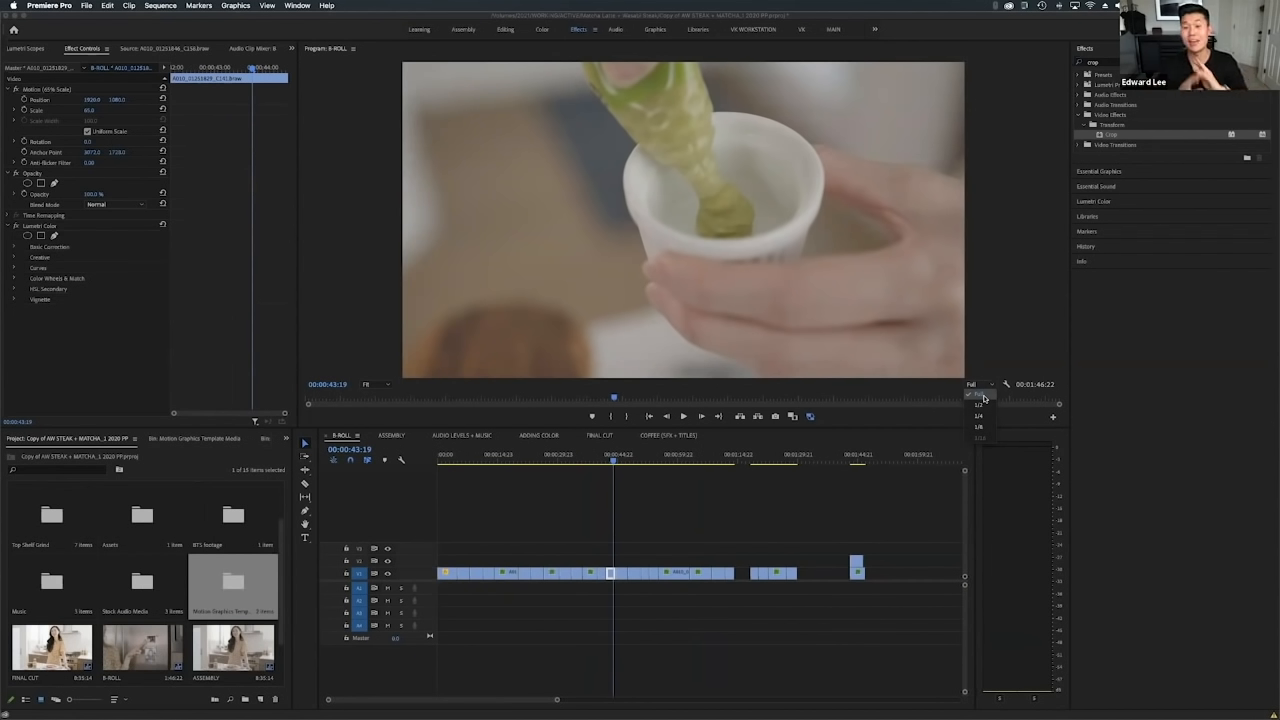
click(984, 425)
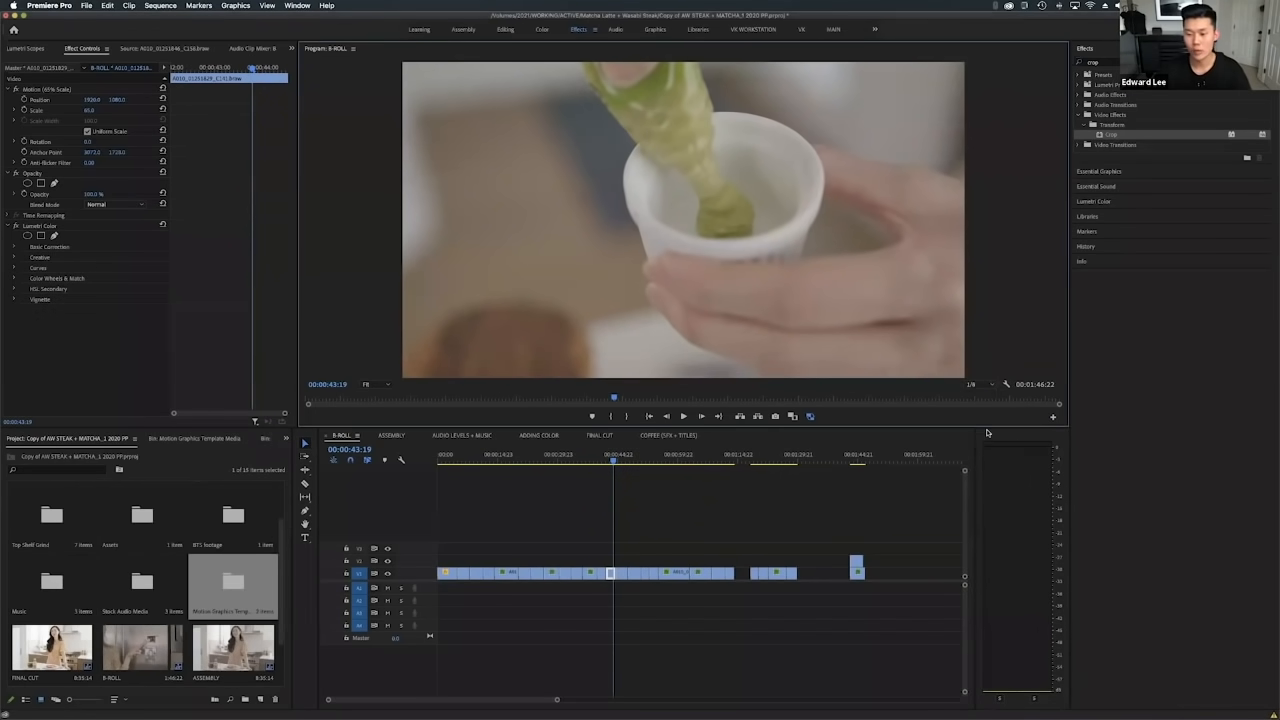
drag(614, 462, 657, 471)
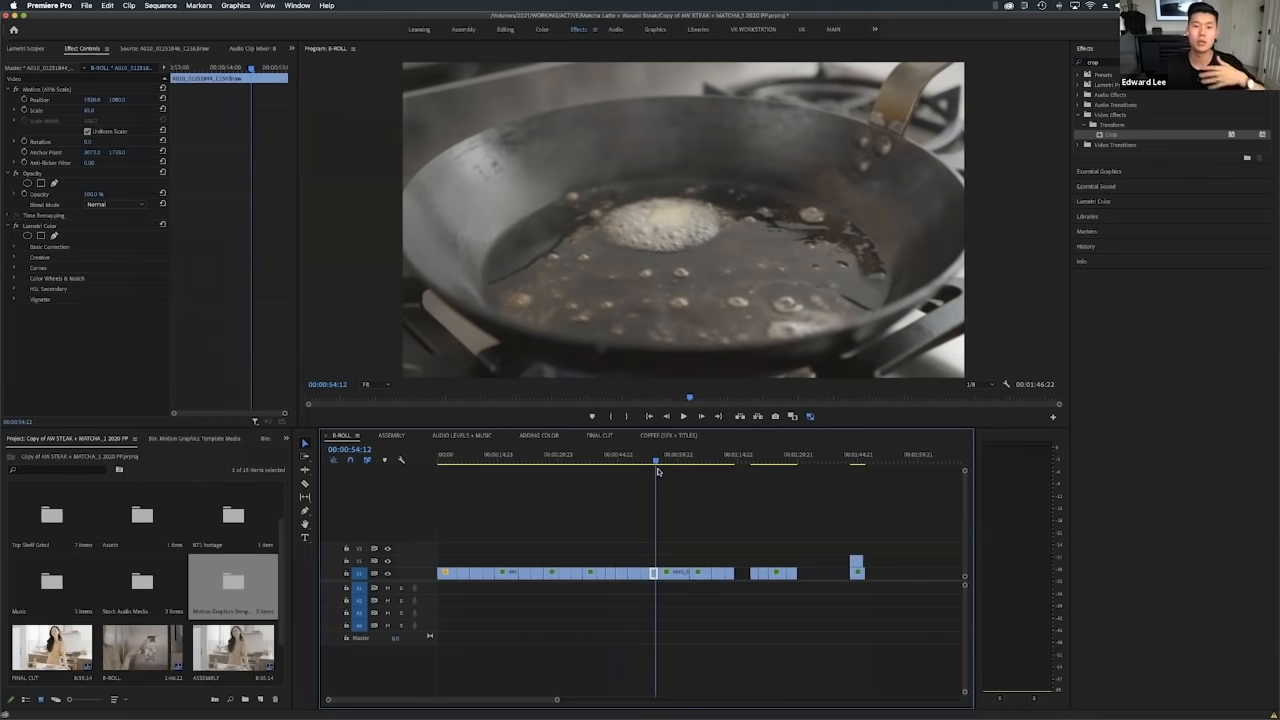
Return the playback resolution to Full and check the picture at 00:00:24:08 in the B-ROLL sequence.
drag(658, 472, 625, 469)
click(980, 384)
click(980, 395)
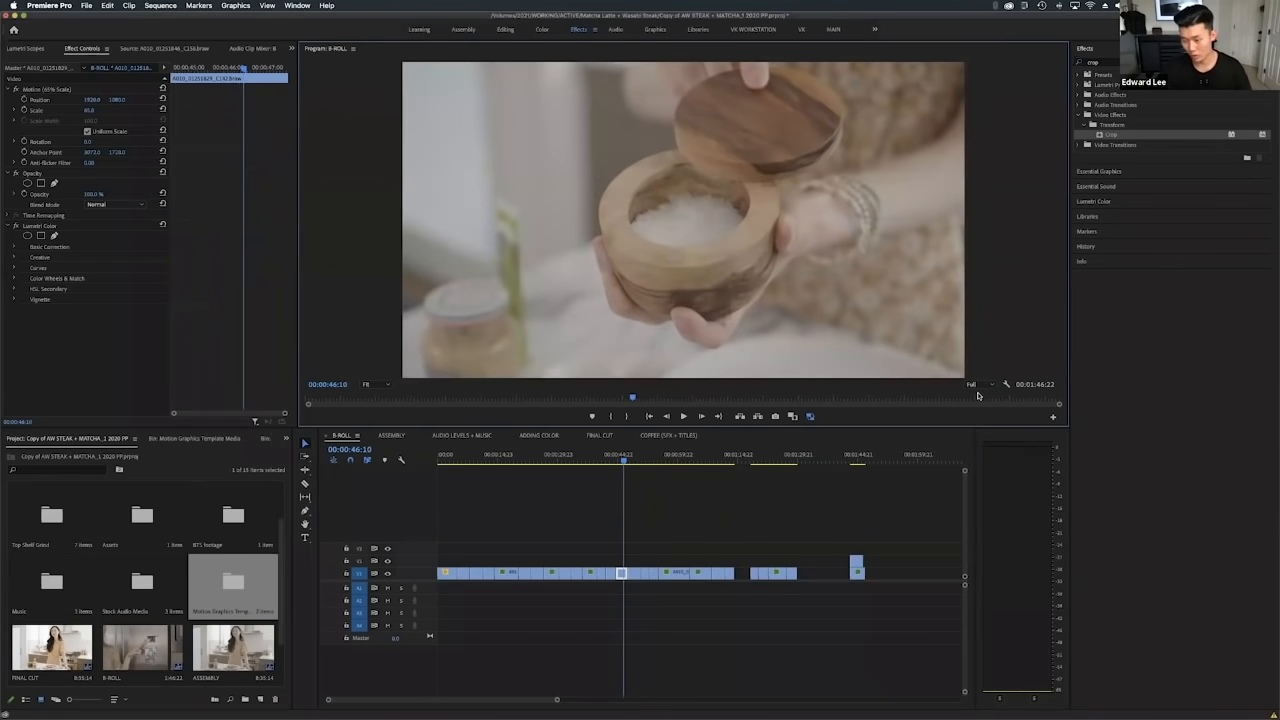
click(536, 460)
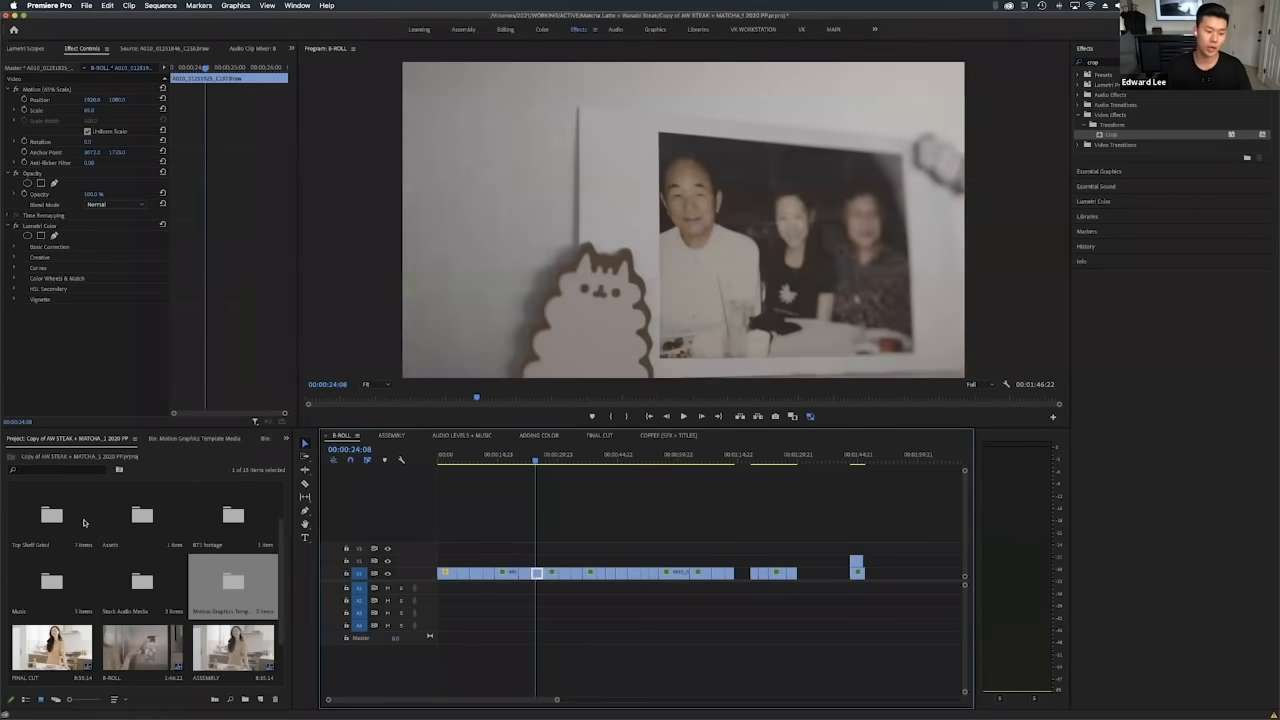
Open the BMPCC 6K bin, select all its clips, and examine the Proxy options such as Create Proxies without applying any.
scroll(125, 550, up, 2)
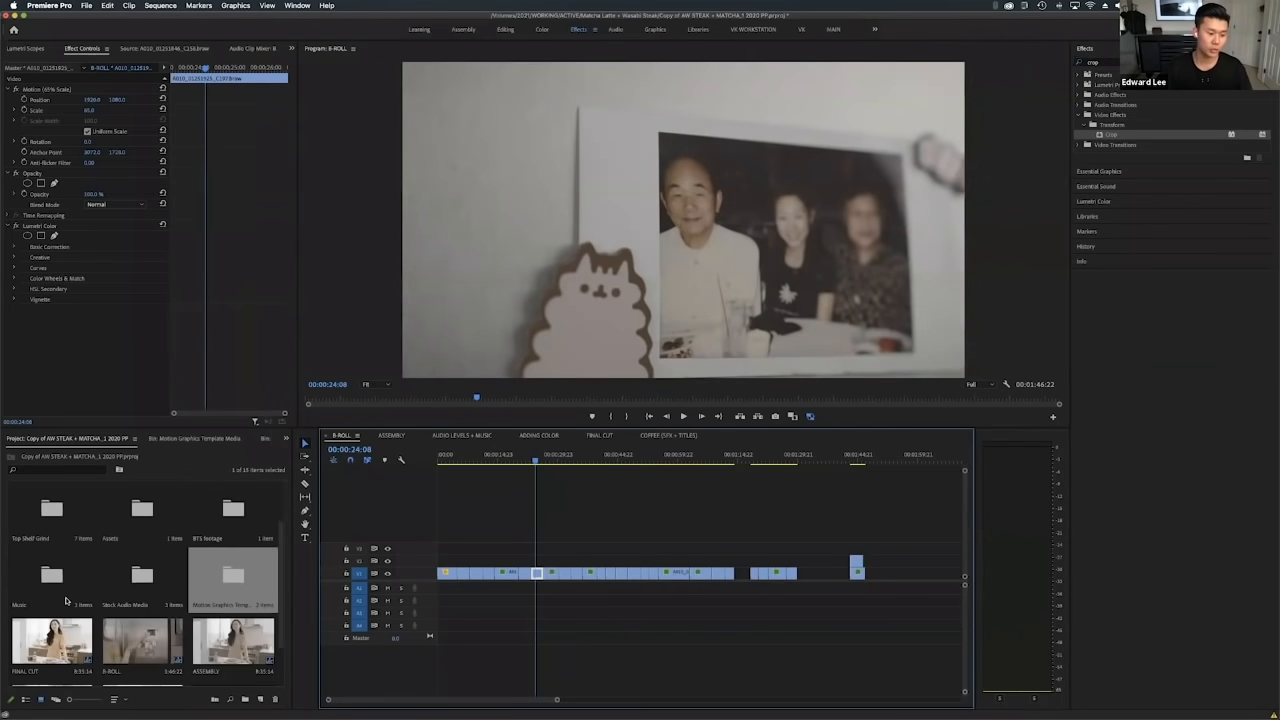
double_click(52, 512)
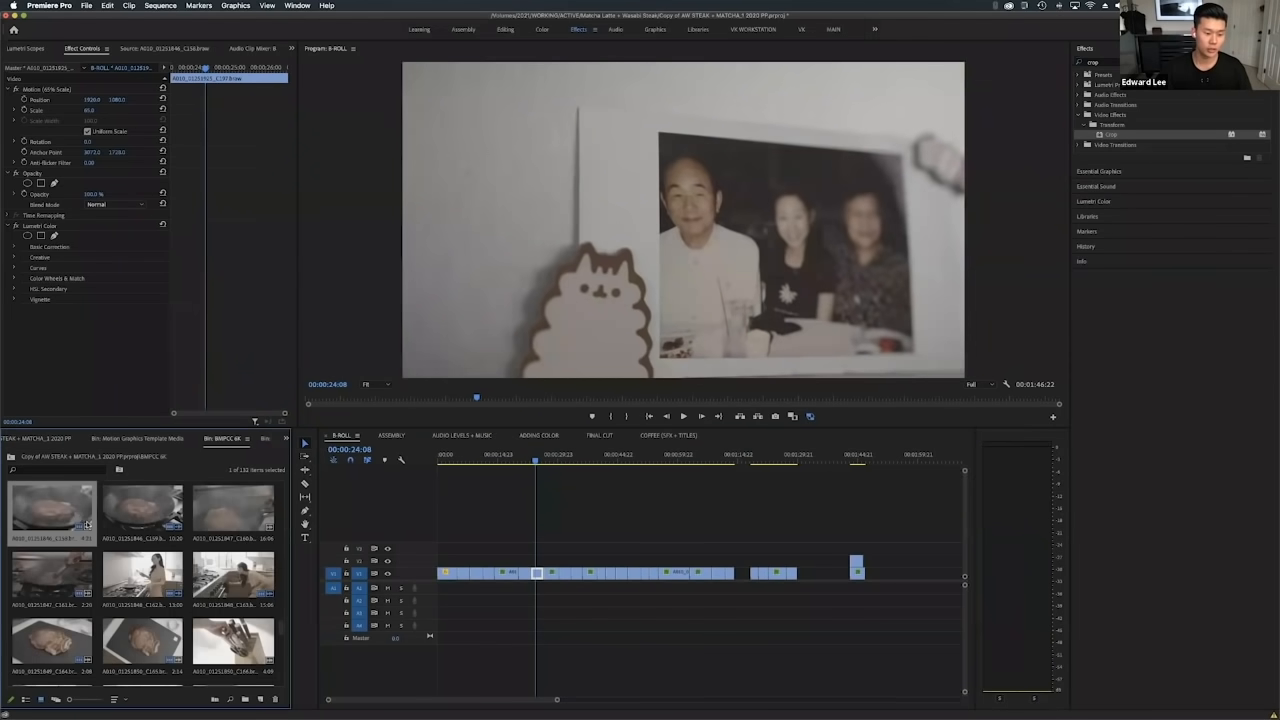
key(super+a)
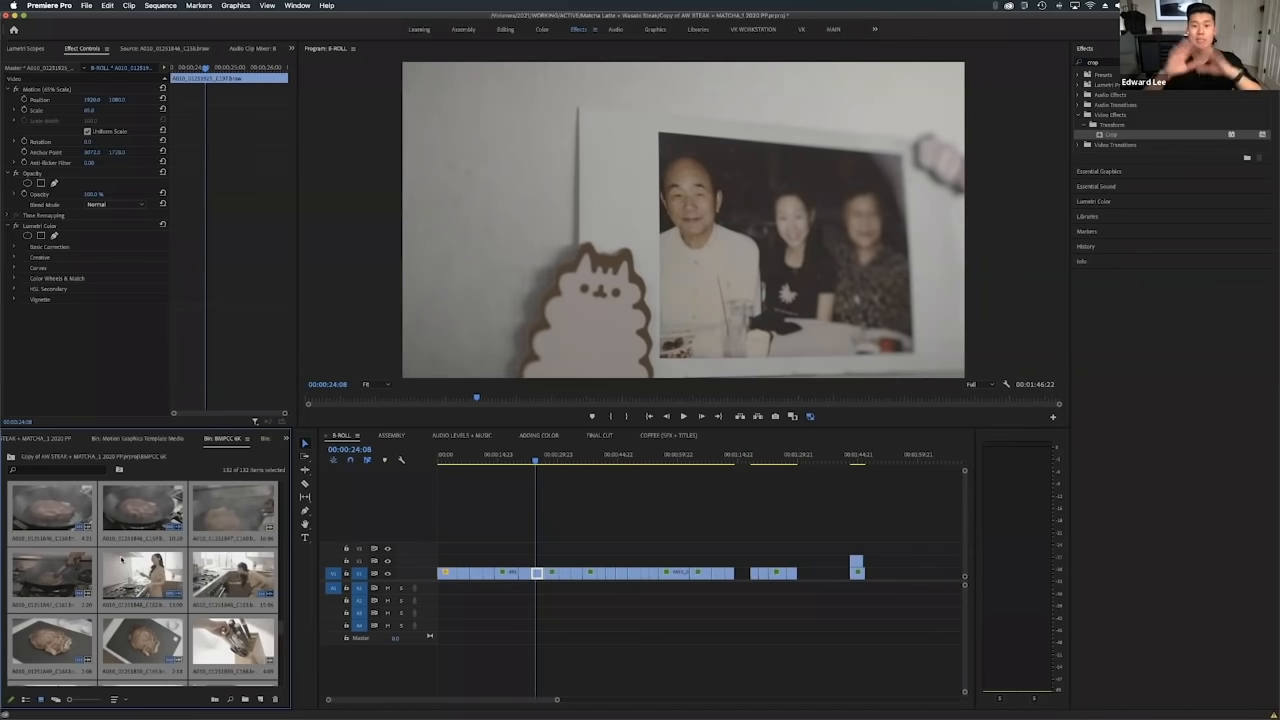
right_click(123, 563)
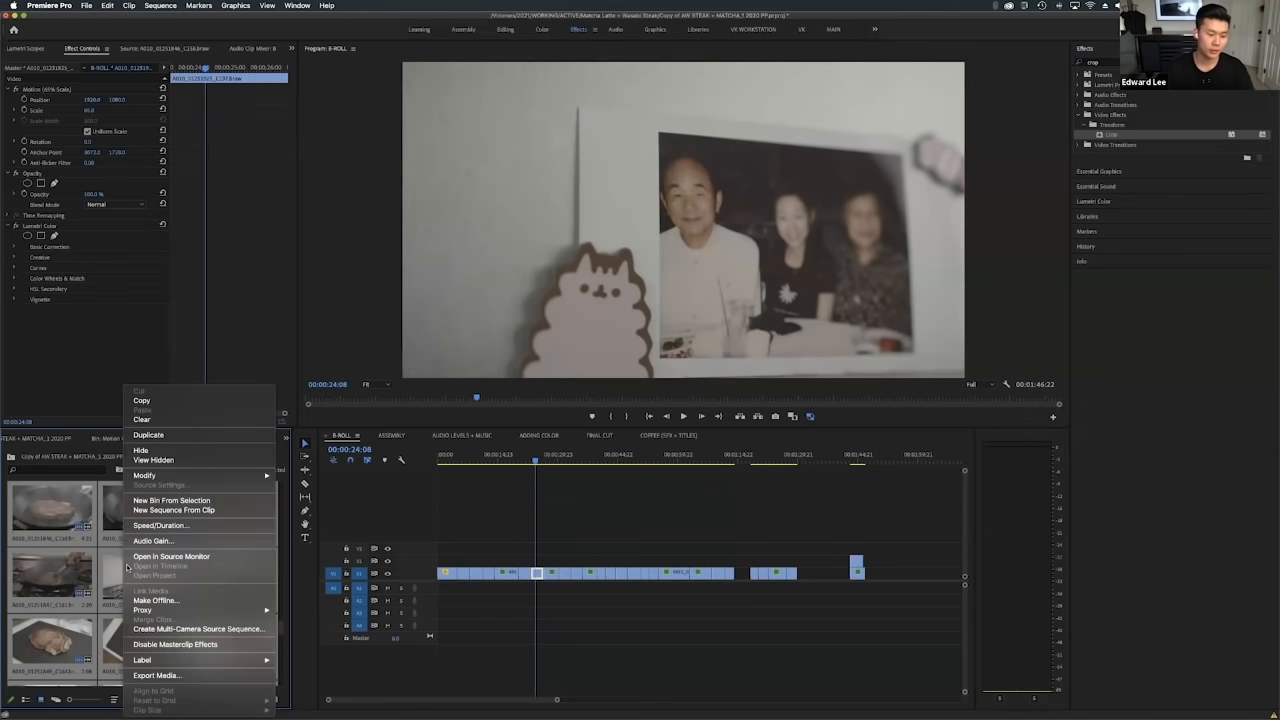
mouse_move(187, 478)
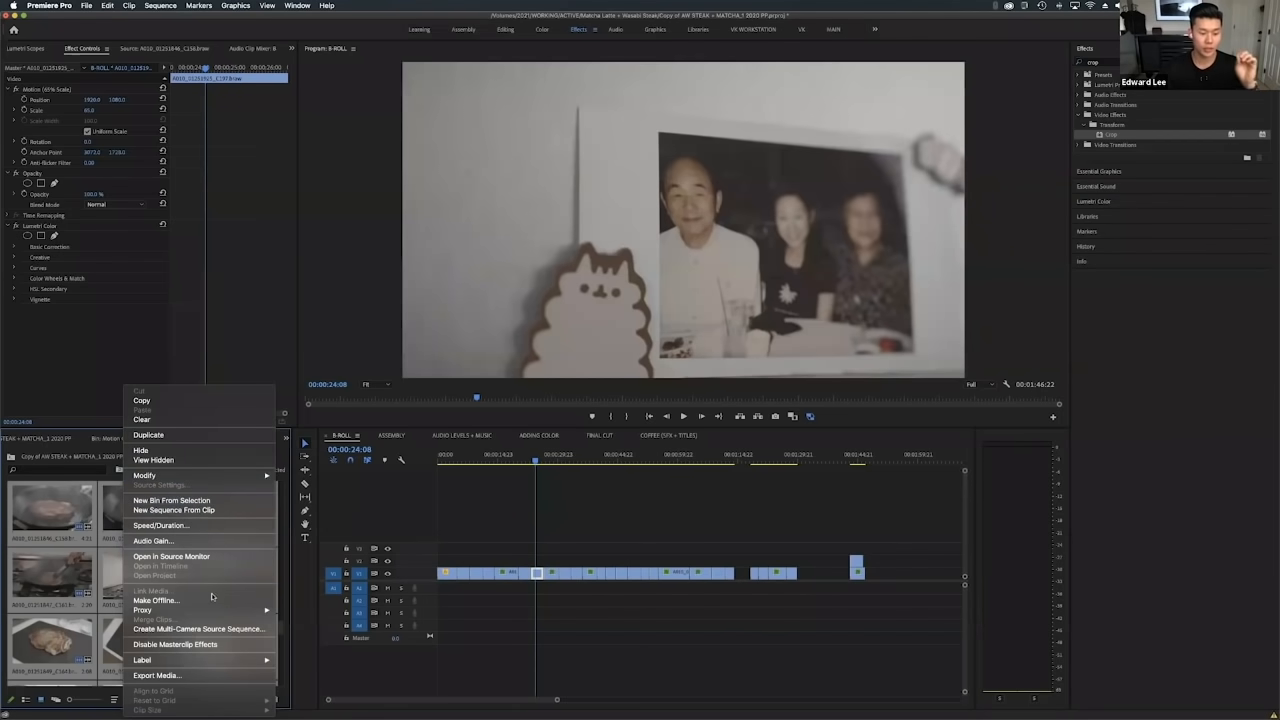
mouse_move(217, 613)
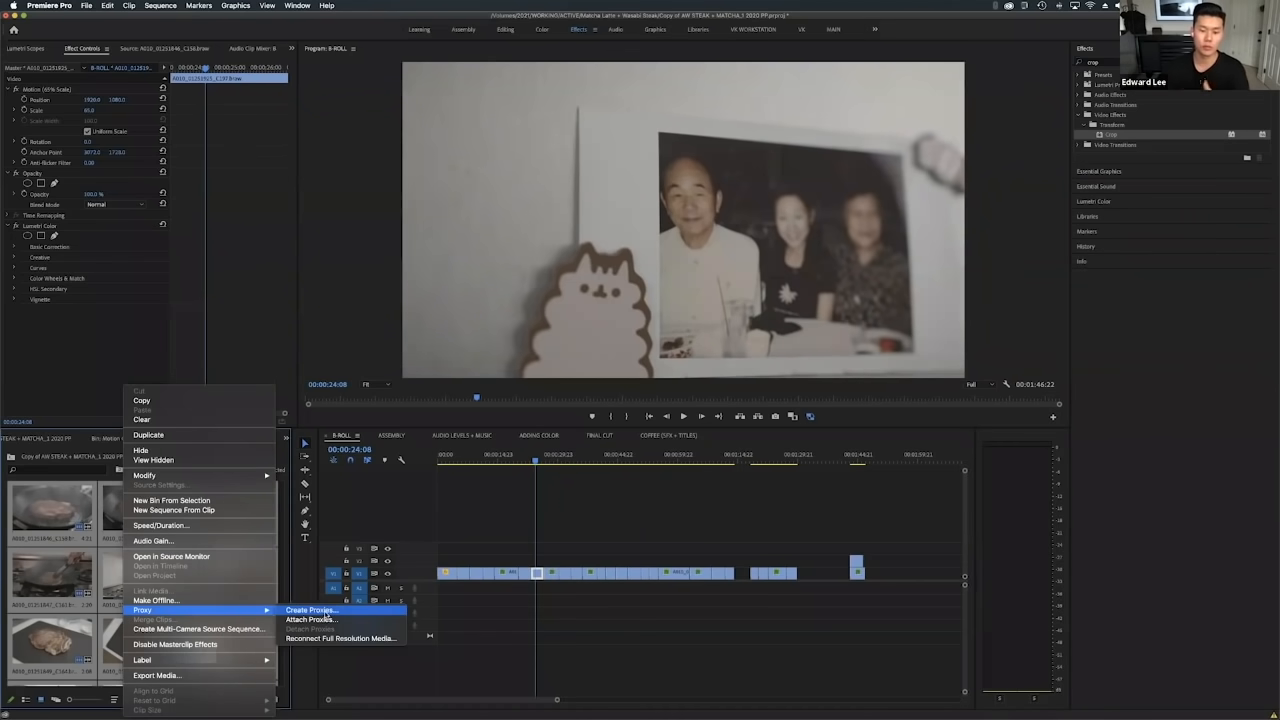
click(668, 459)
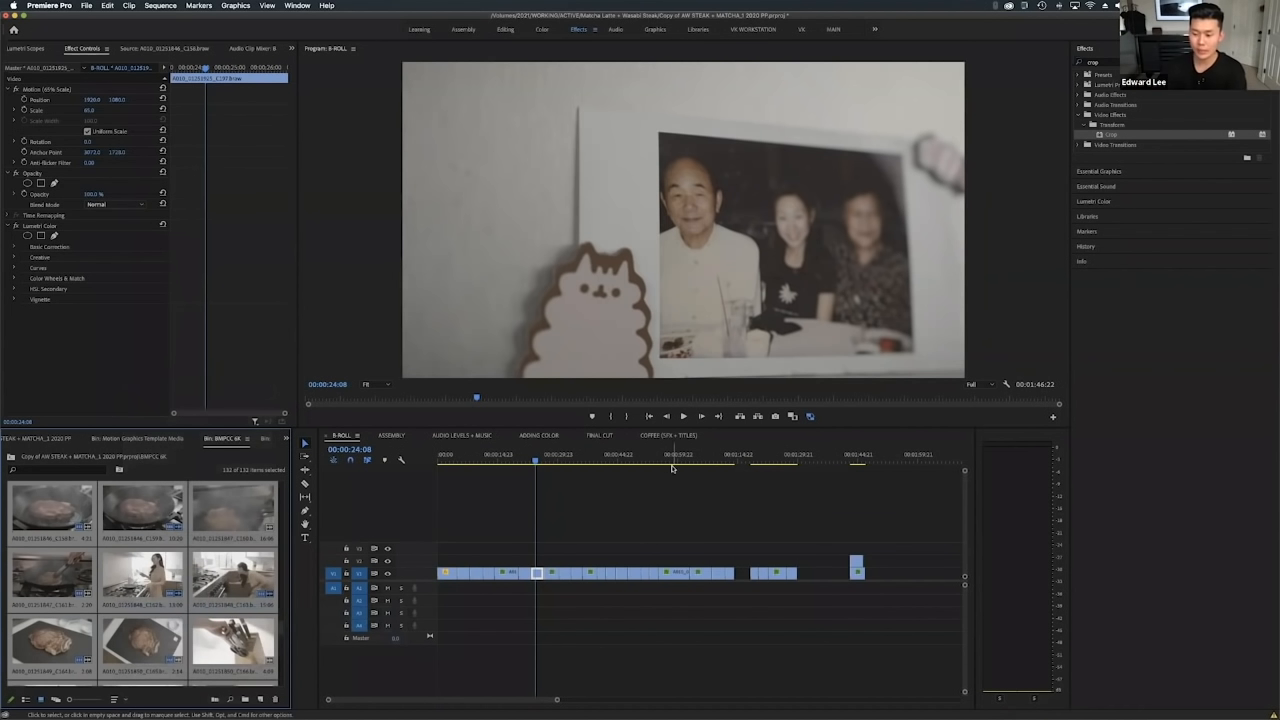
Examine the Program Monitor's Button Editor for the Toggle Proxies control with the playhead at 00:01:08:03, and accept the existing layout.
click(711, 459)
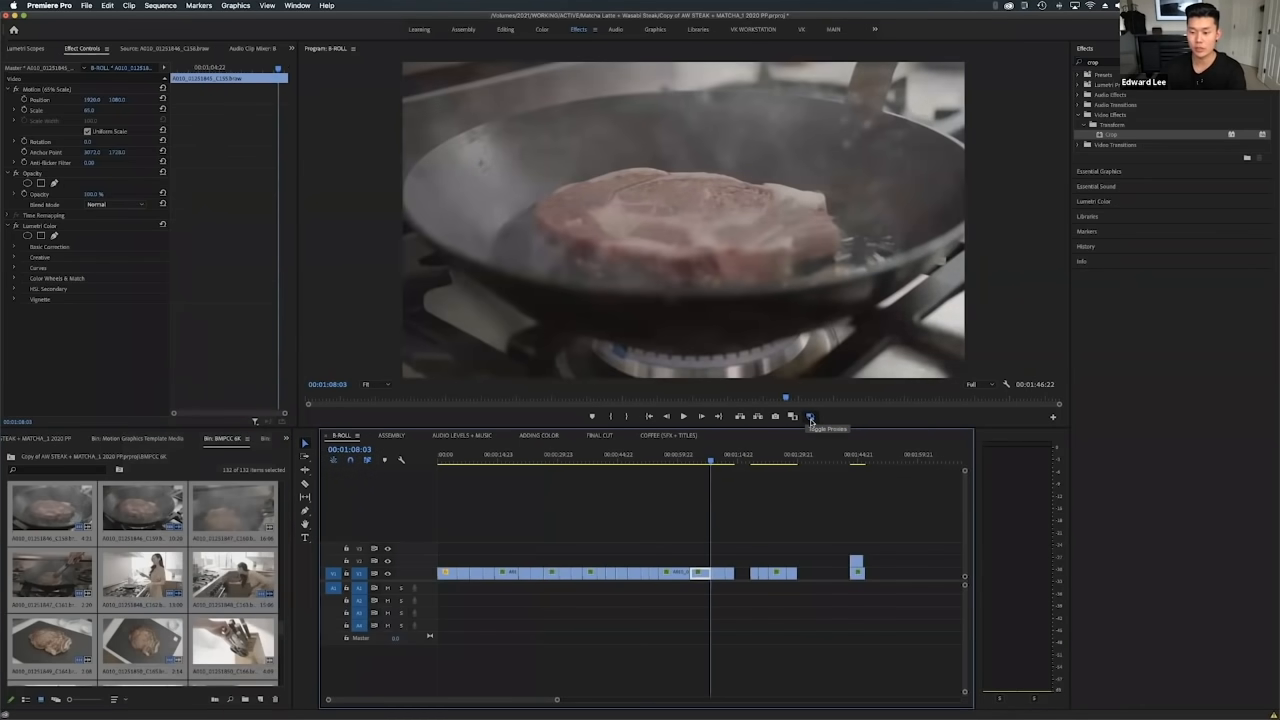
click(1052, 419)
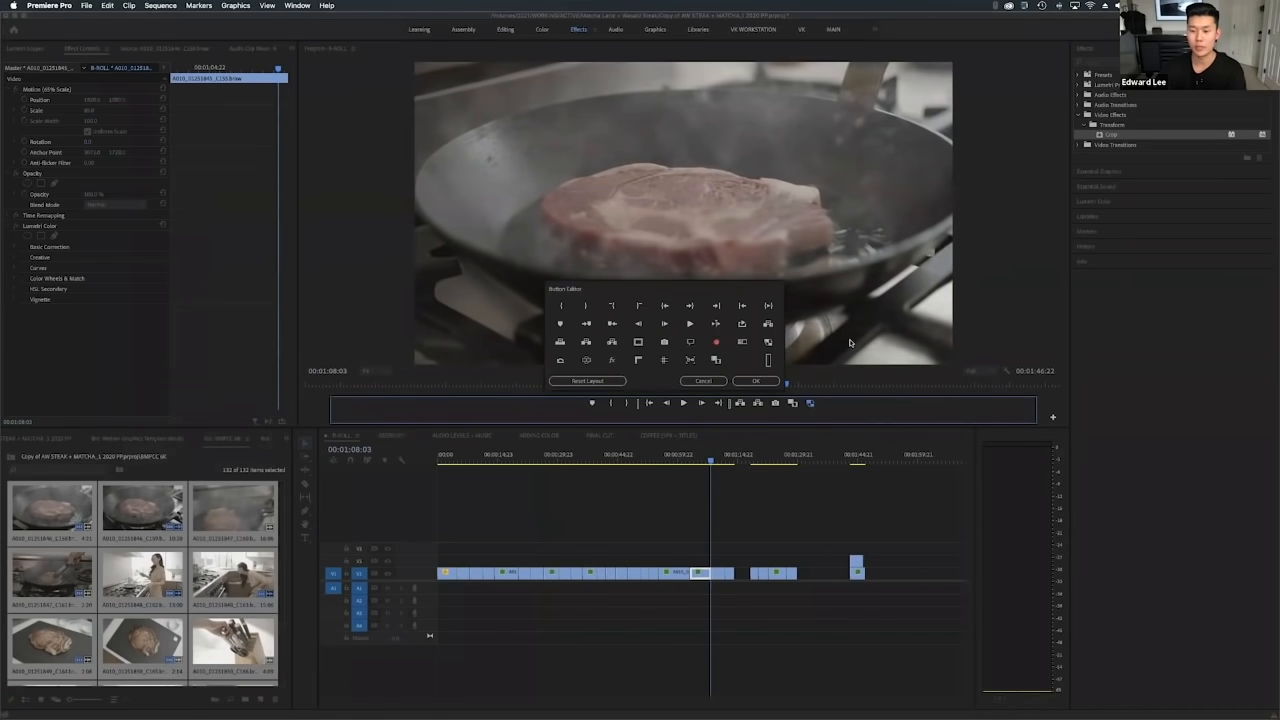
click(756, 381)
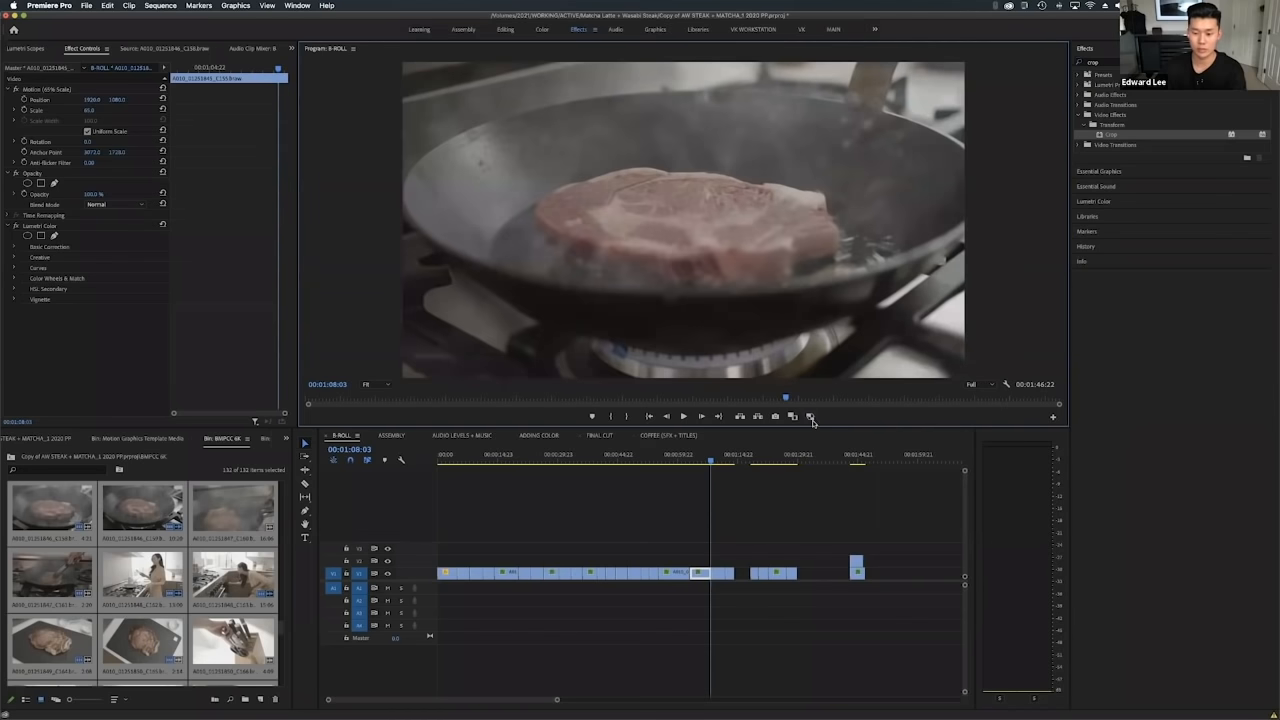
Switch to the COFFEE (SFX + TITLES) sequence and save the project.
click(672, 436)
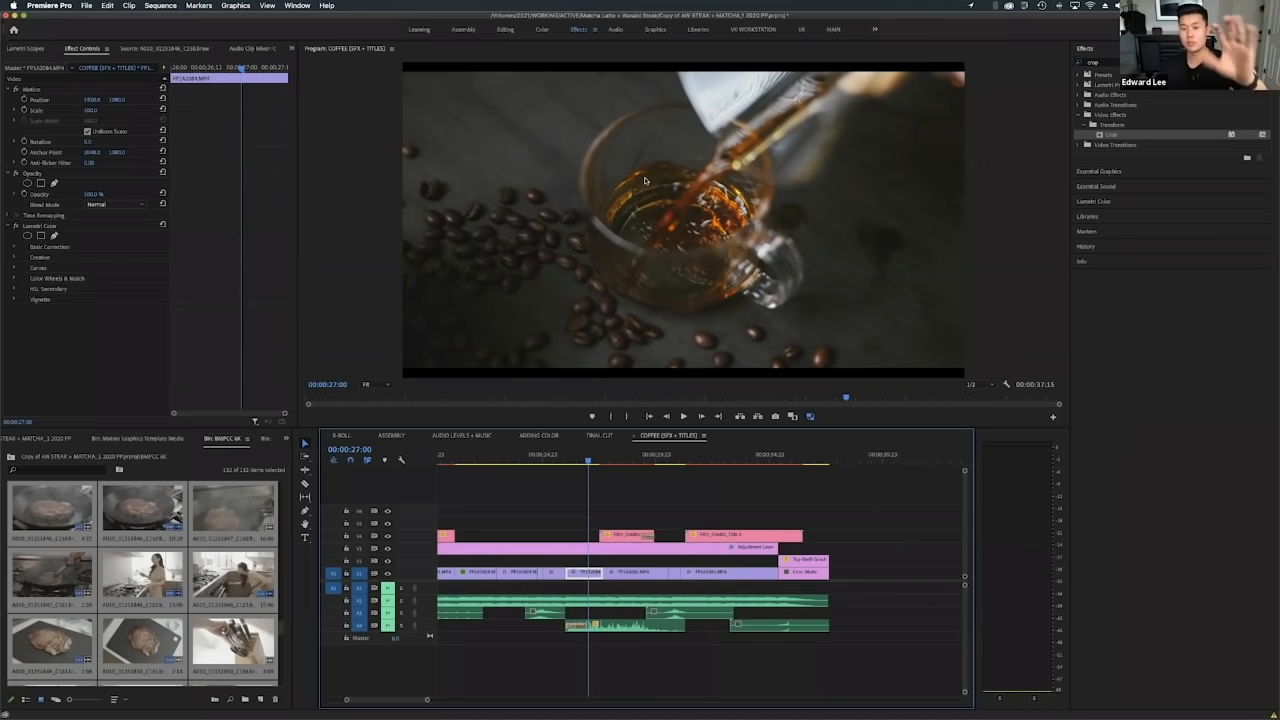
key(super+s)
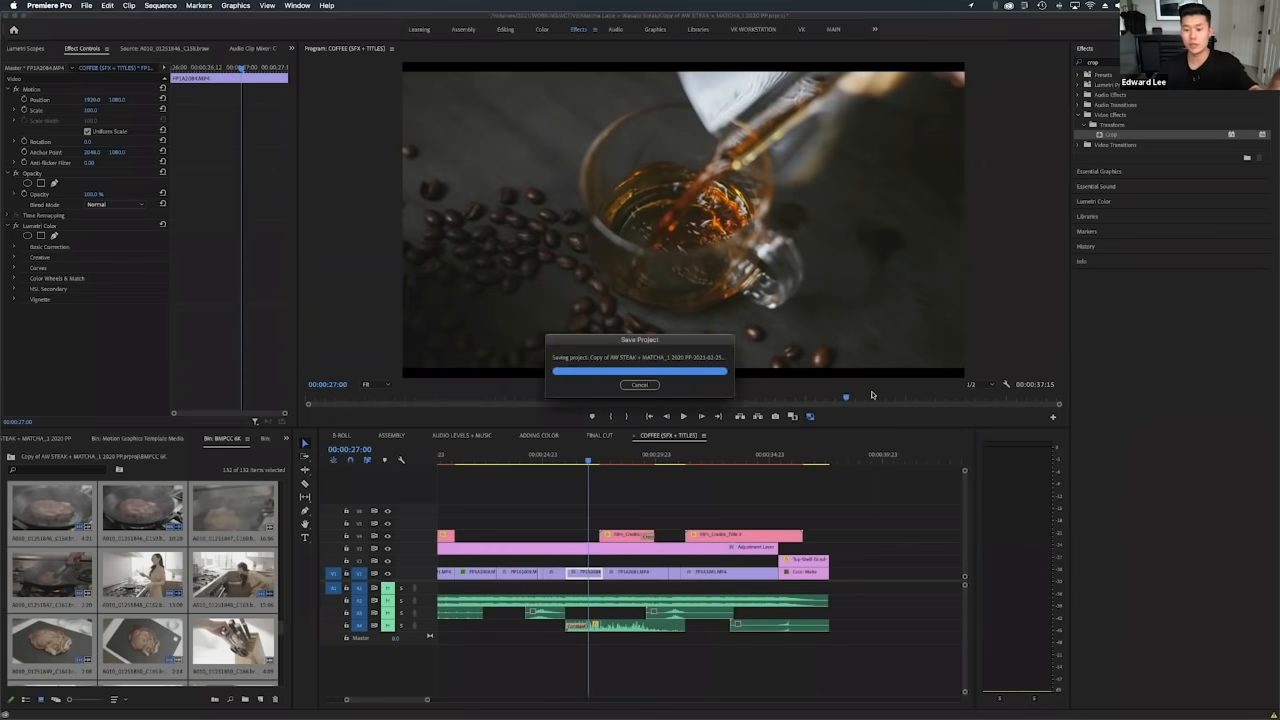
Turn proxies off and scrub the coffee pour clip to 00:00:26:16 to check full-resolution playback.
click(810, 416)
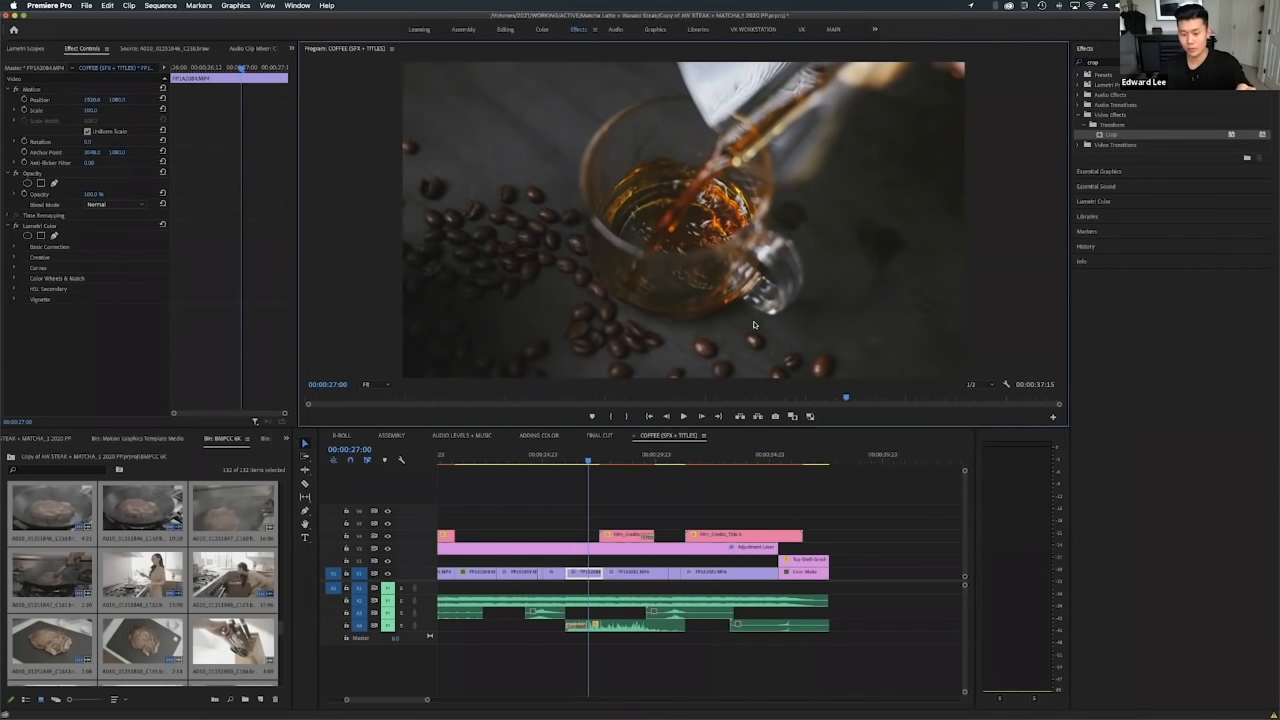
click(562, 462)
drag(562, 462, 580, 461)
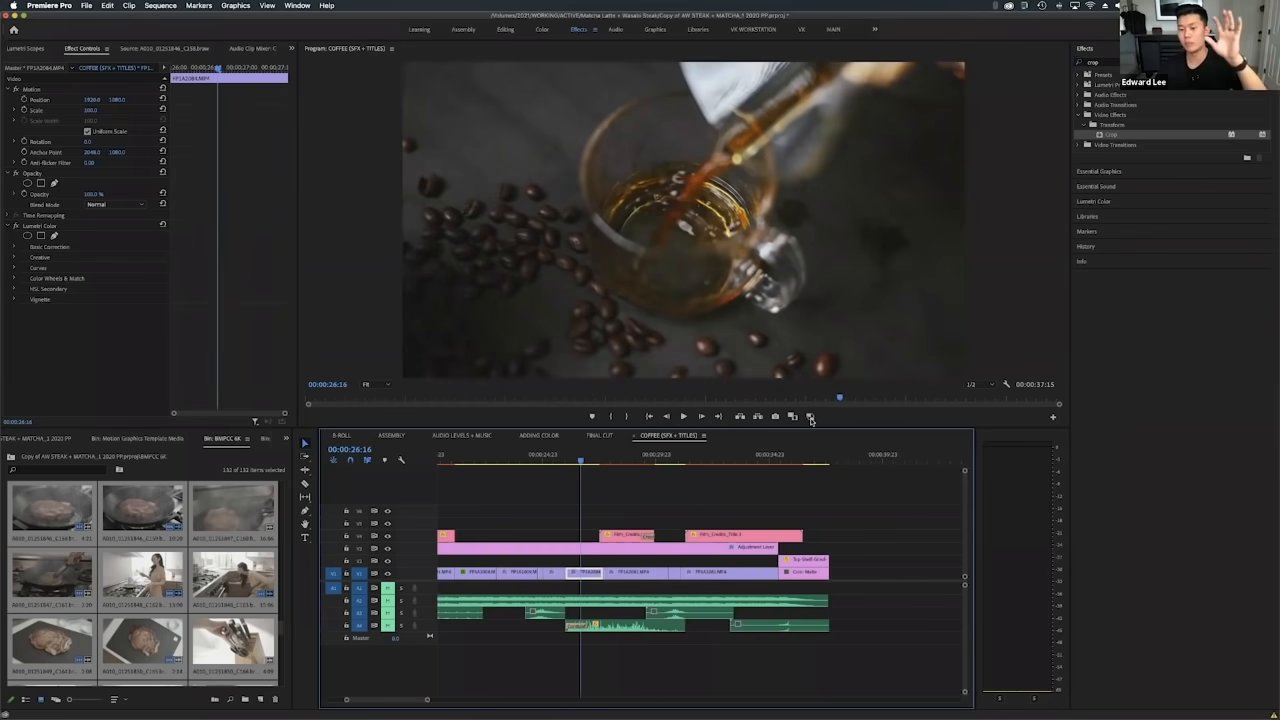
Turn proxies back on, play the coffee sequence, and scrub to the AMAZING FLAVOR title at 00:00:29:16.
click(810, 417)
click(524, 459)
key(space)
drag(674, 462, 649, 464)
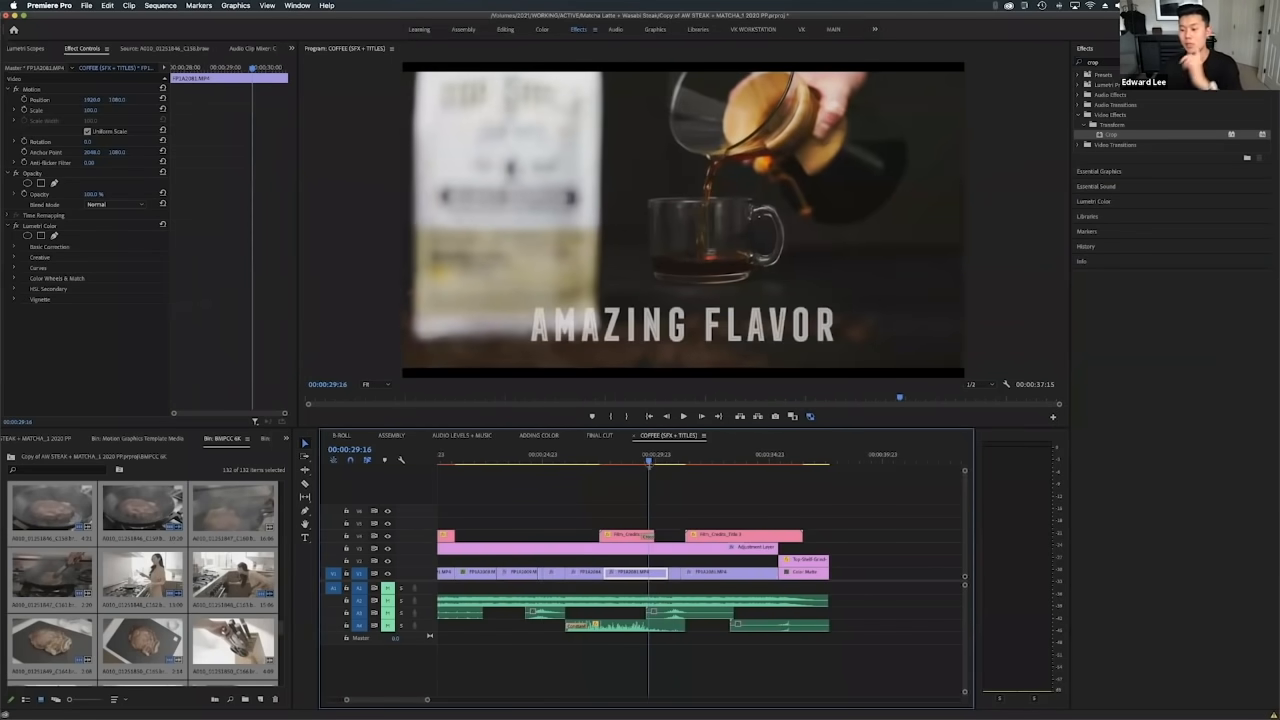